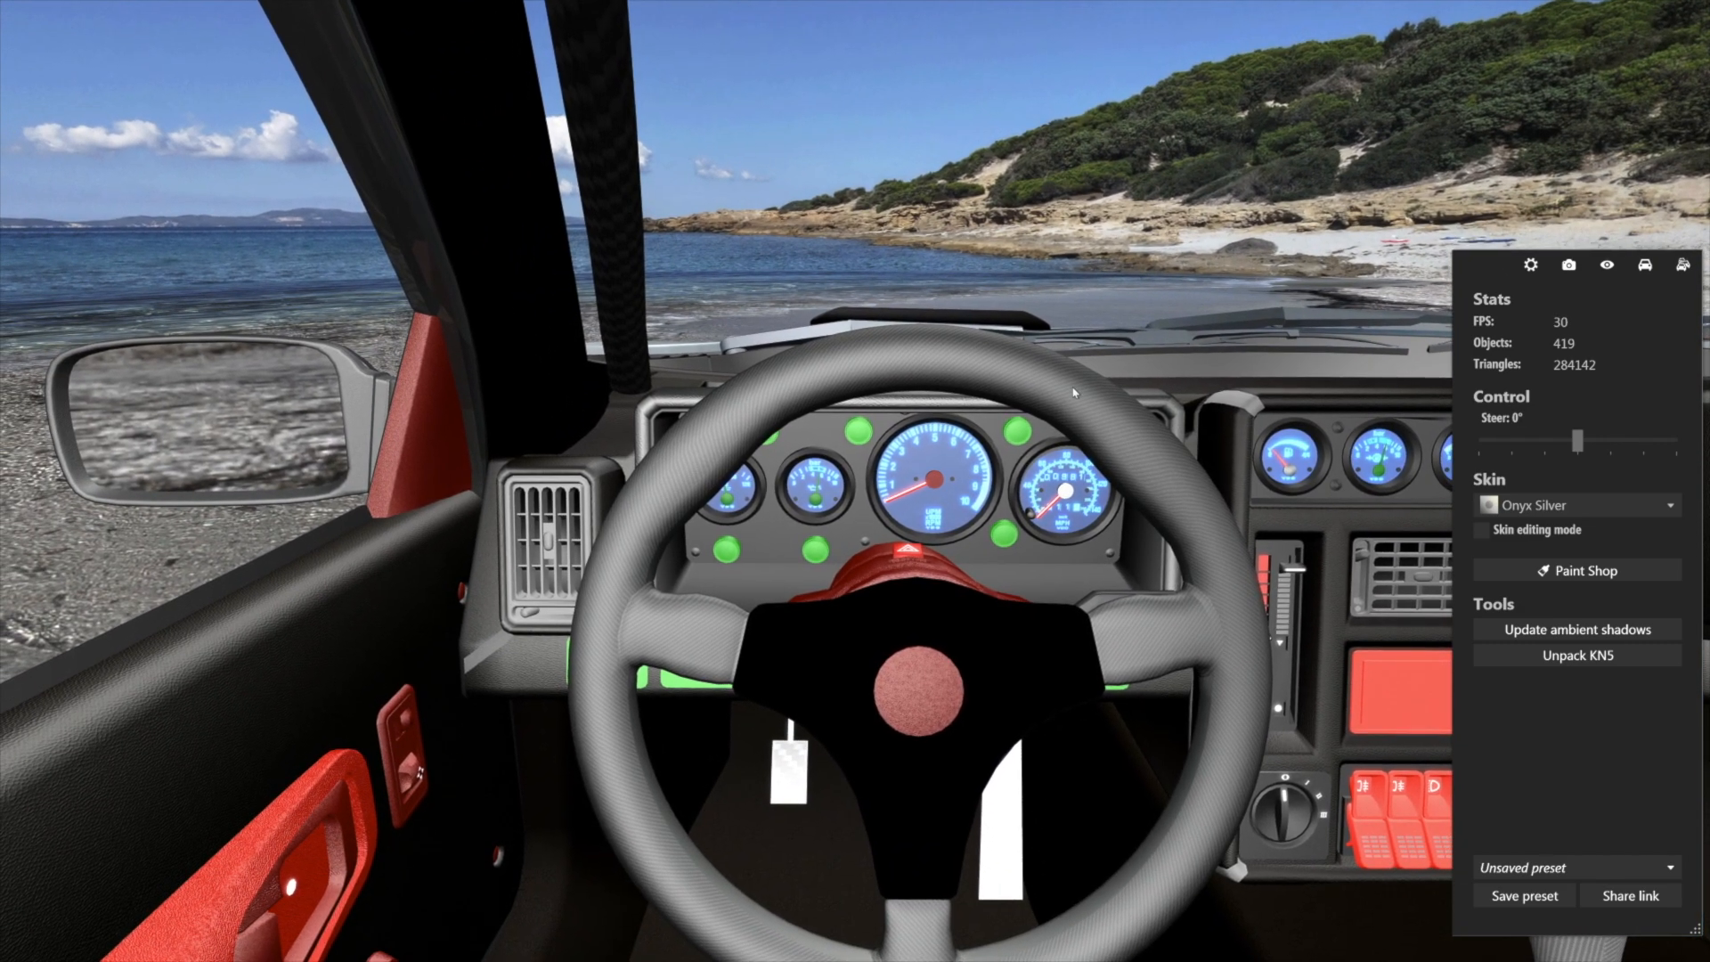
# Switch the car's lights off and on repeatedly to compare the dashboard gauges lit and unlit.
pyautogui.moveTo(1075, 392); pyautogui.dragTo(1158, 383)
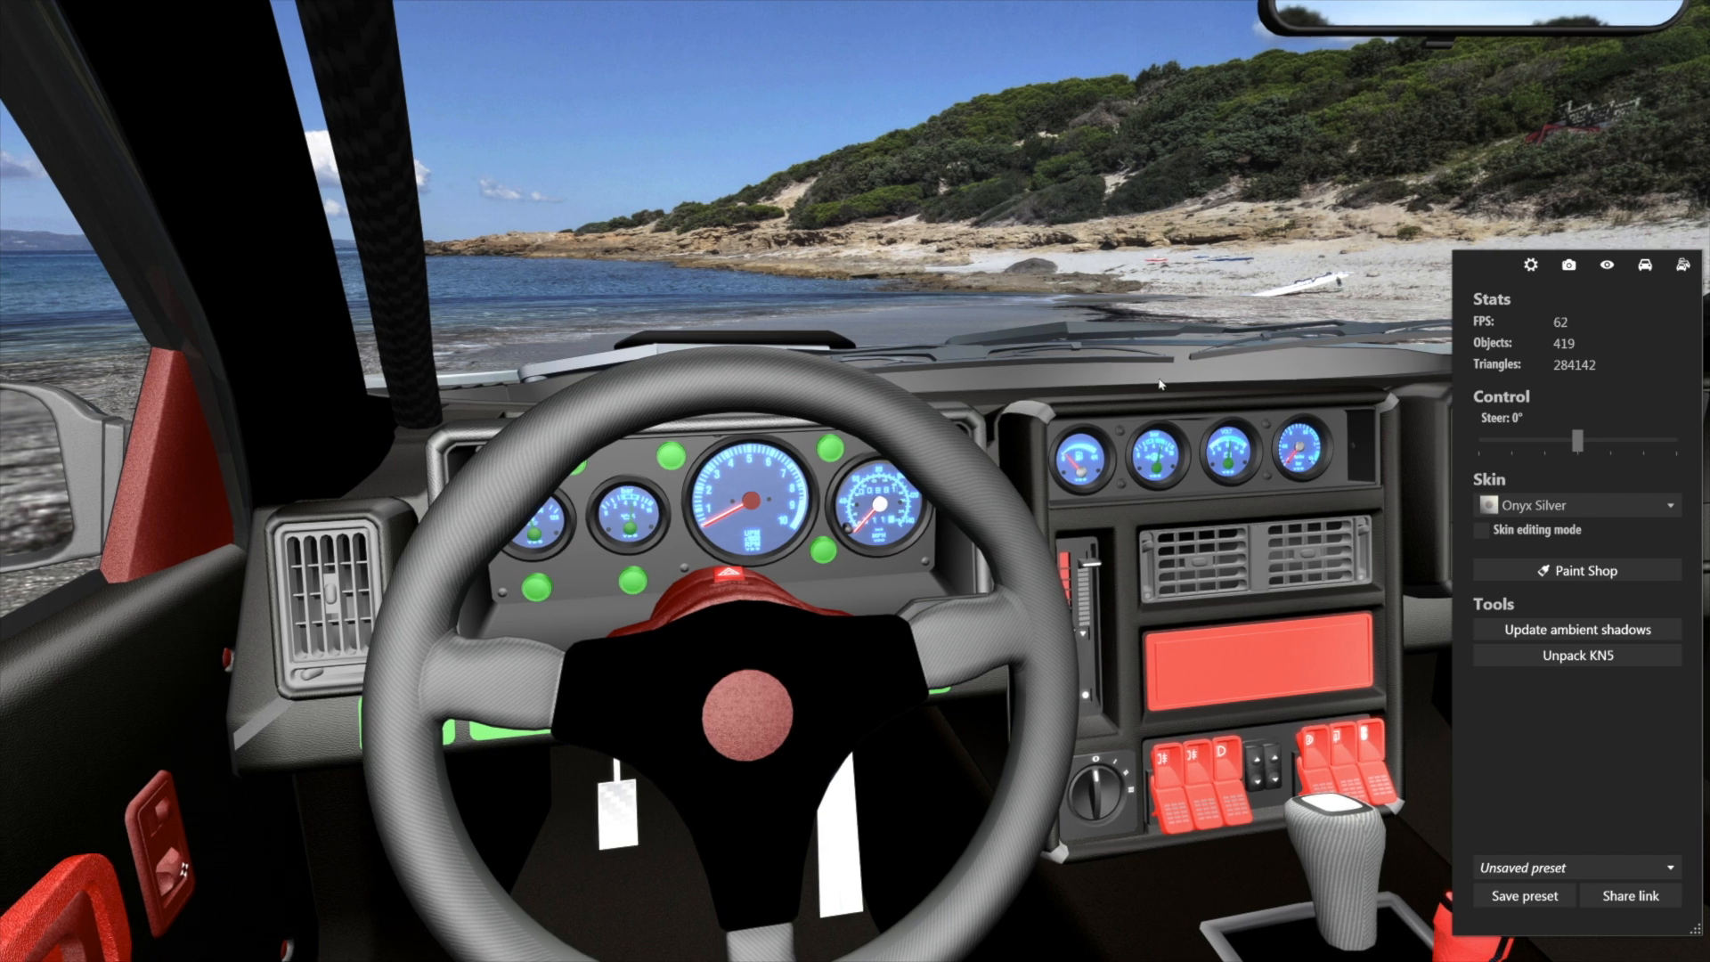
pyautogui.click(1645, 267)
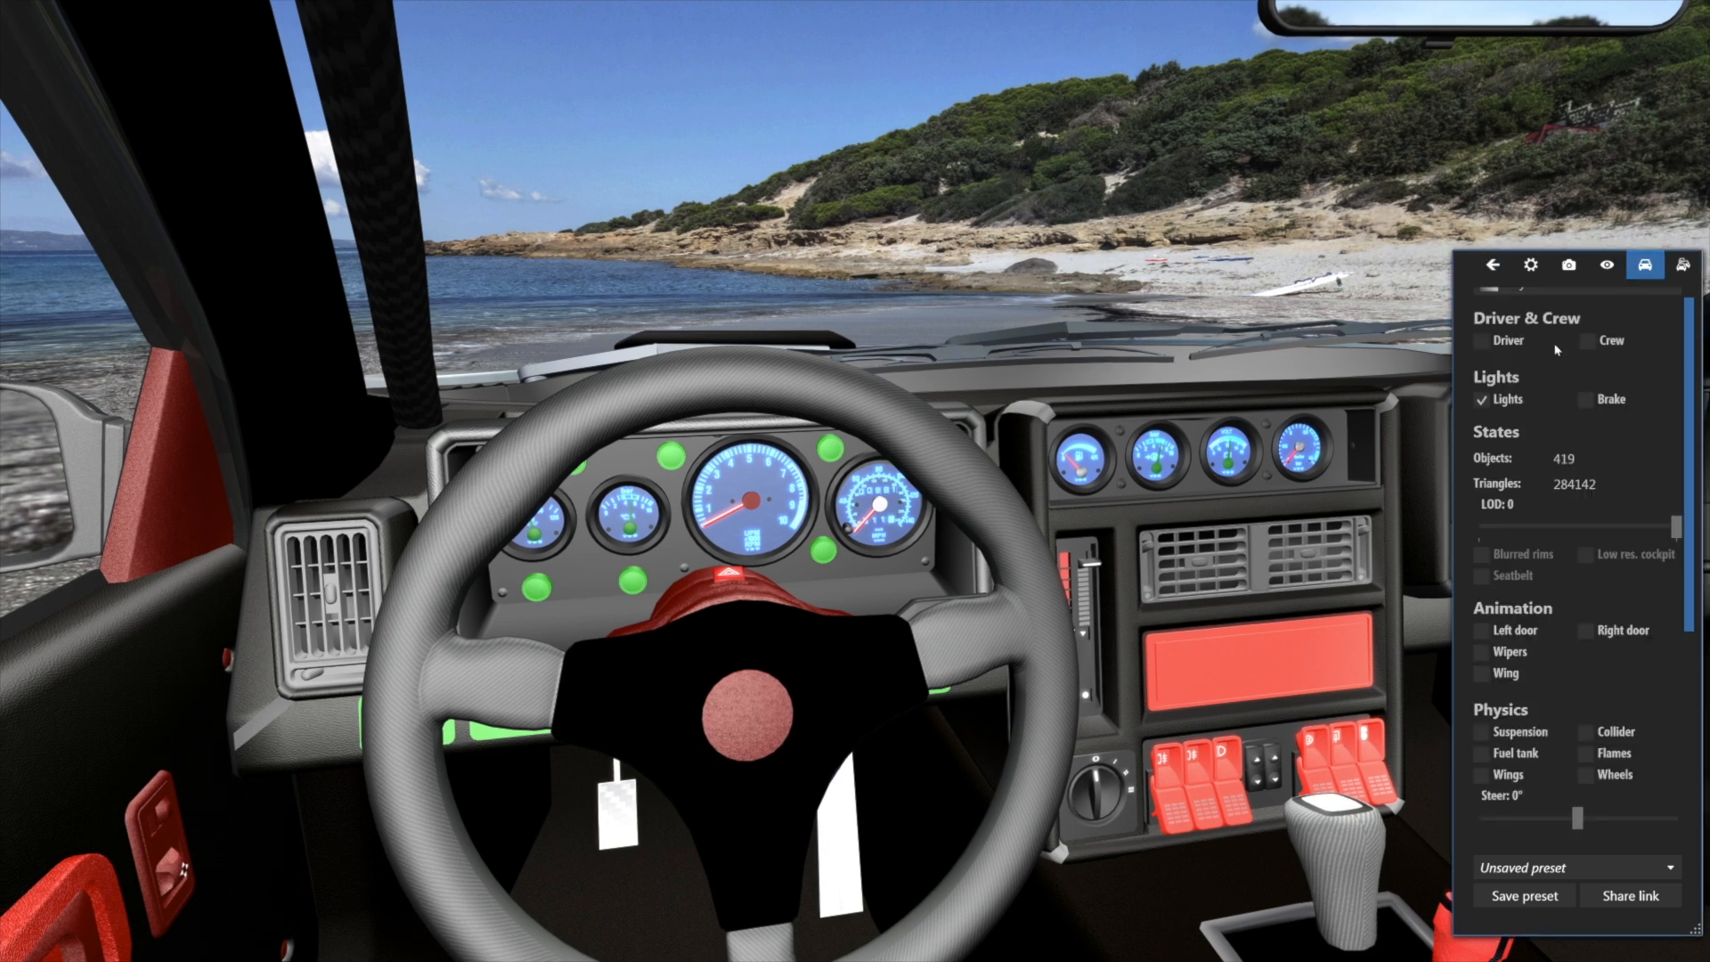
pyautogui.click(1481, 400)
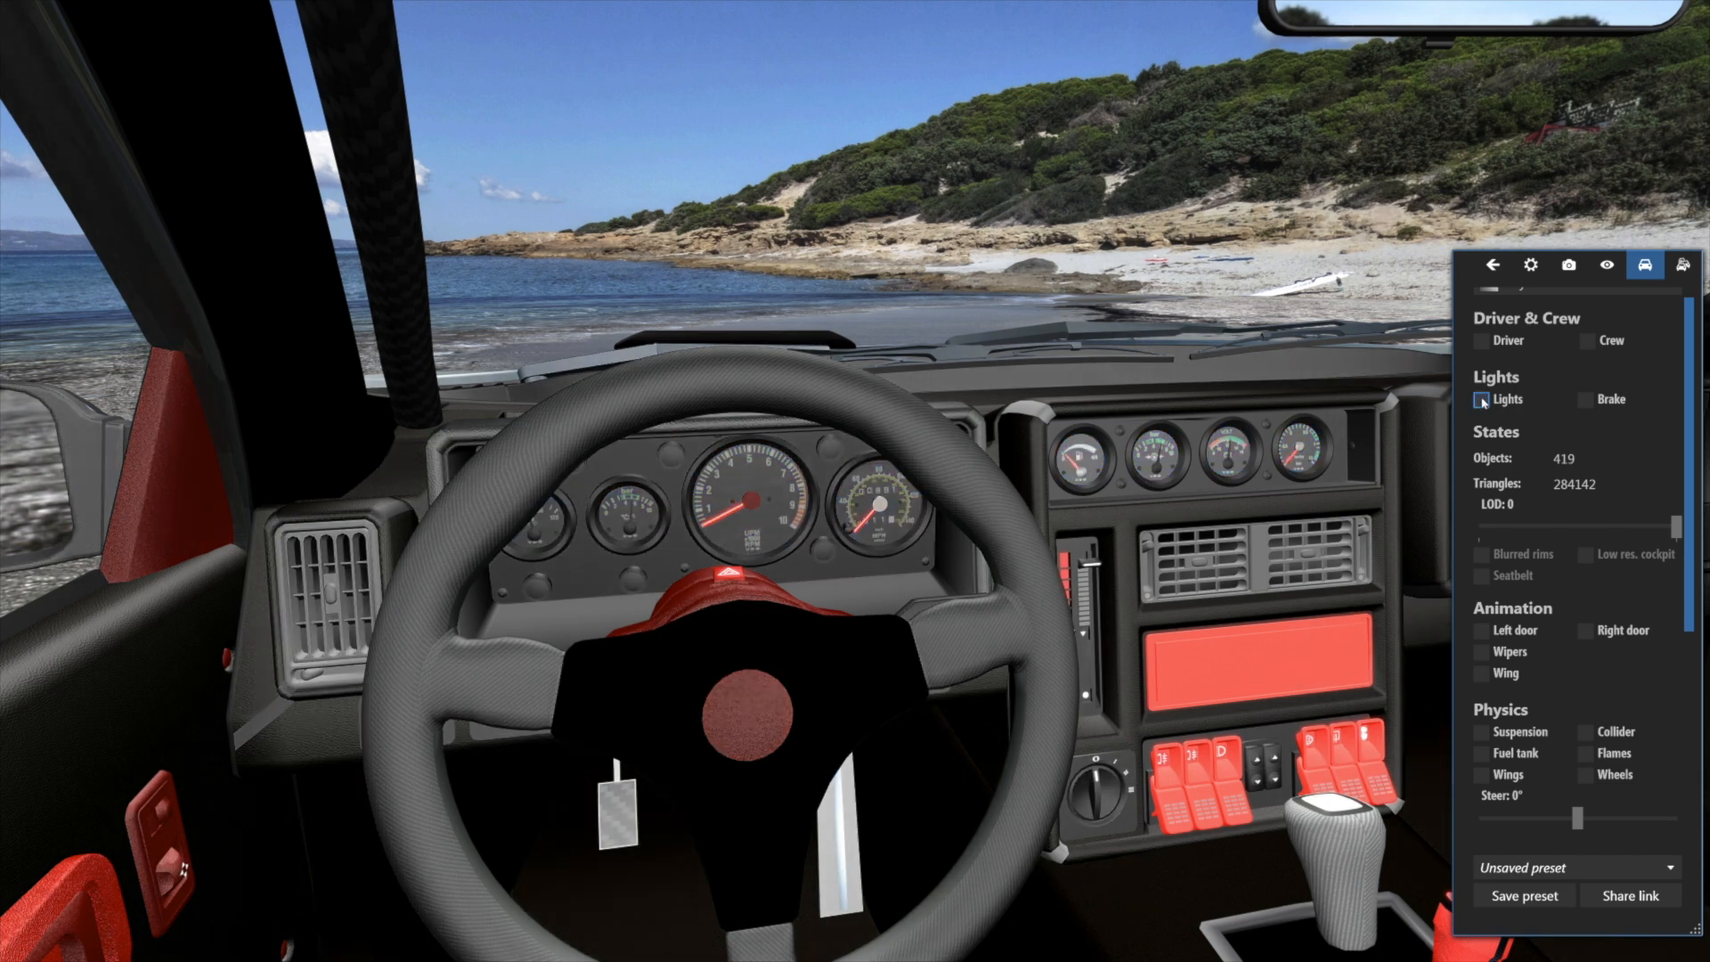
pyautogui.click(1481, 400)
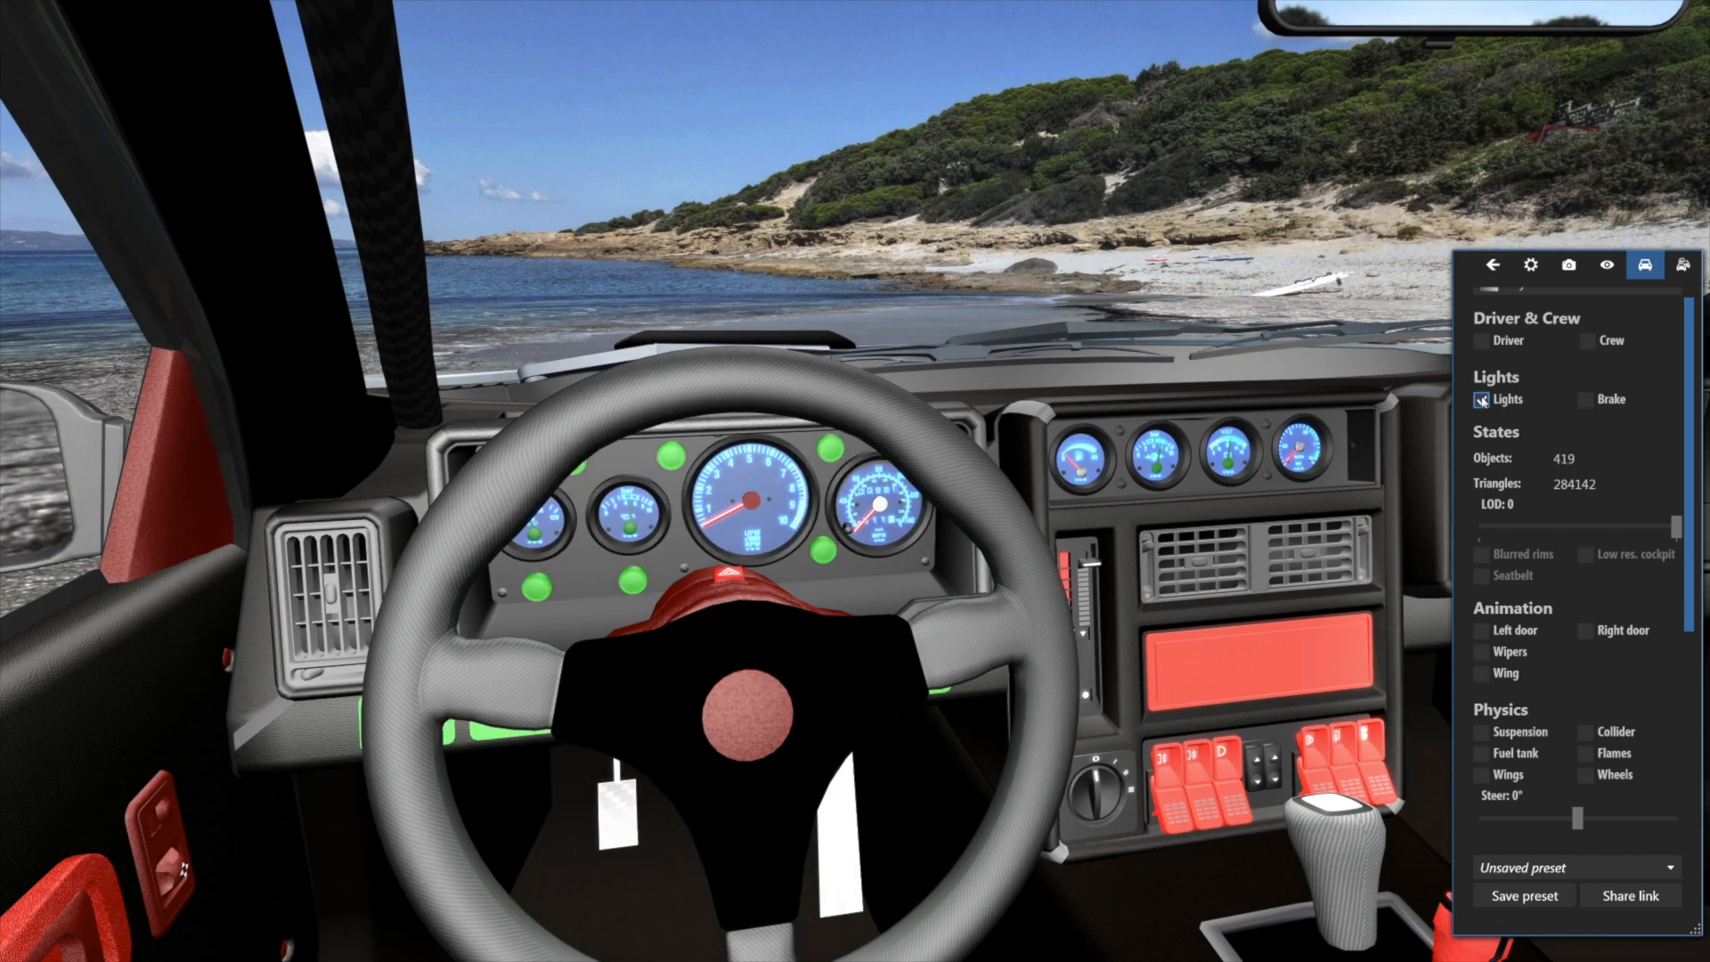
pyautogui.click(1482, 400)
pyautogui.click(1481, 400)
pyautogui.click(1481, 401)
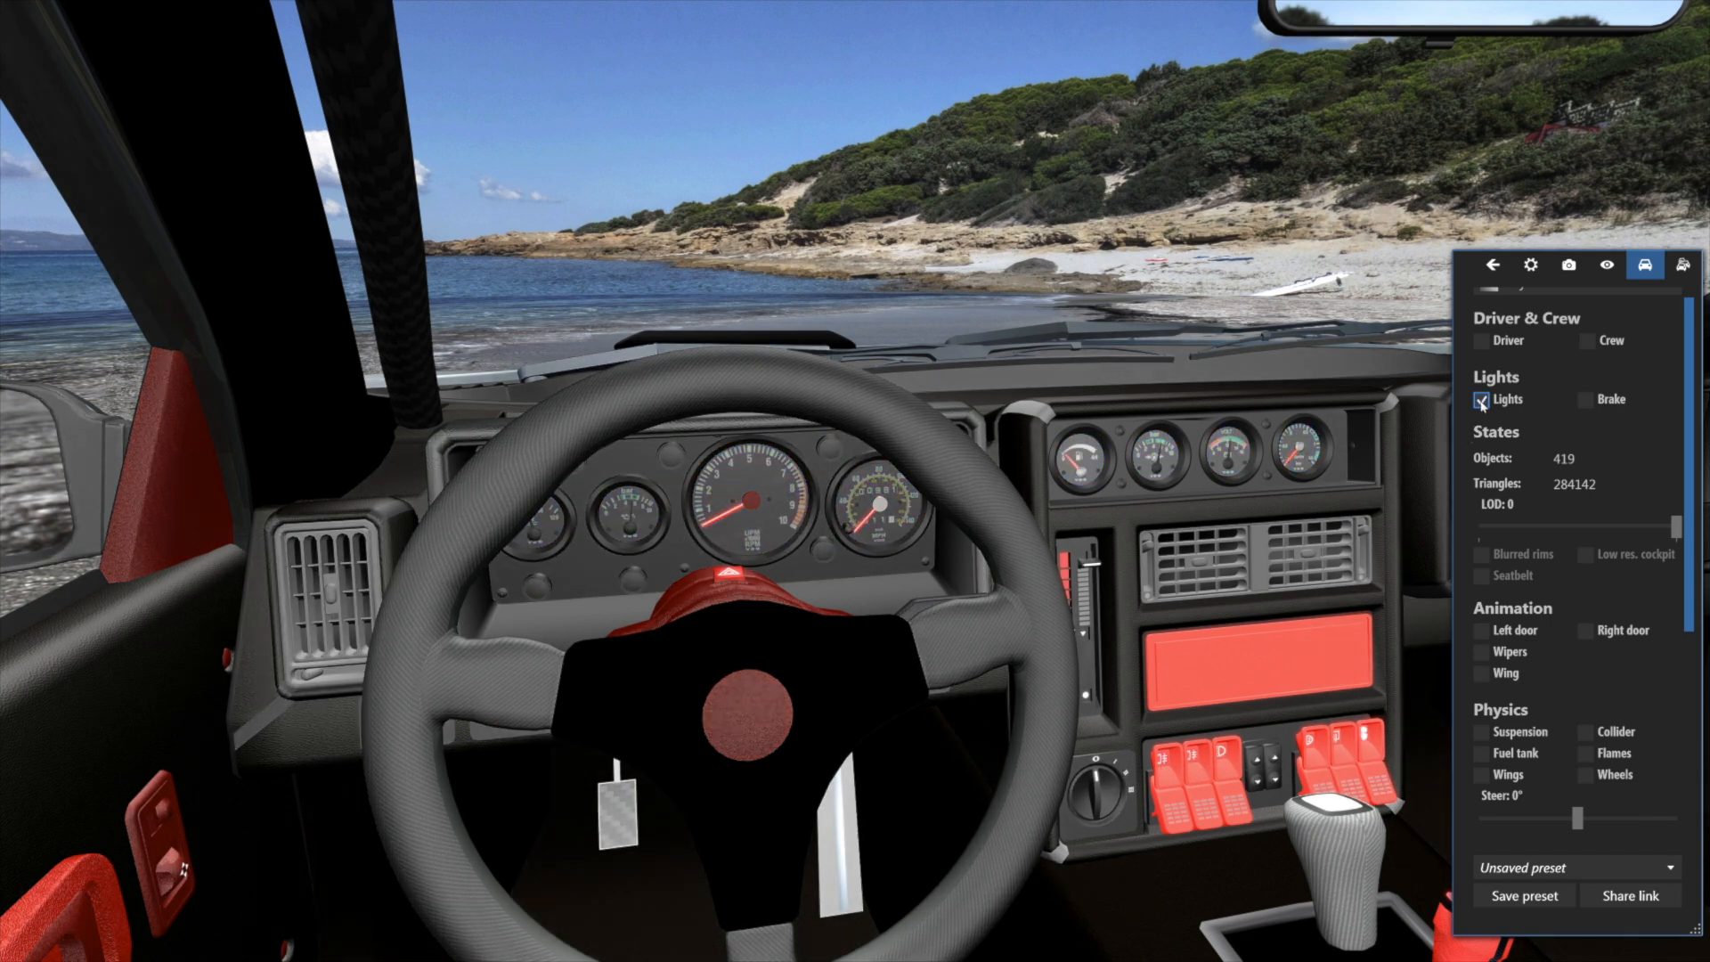
pyautogui.click(1482, 402)
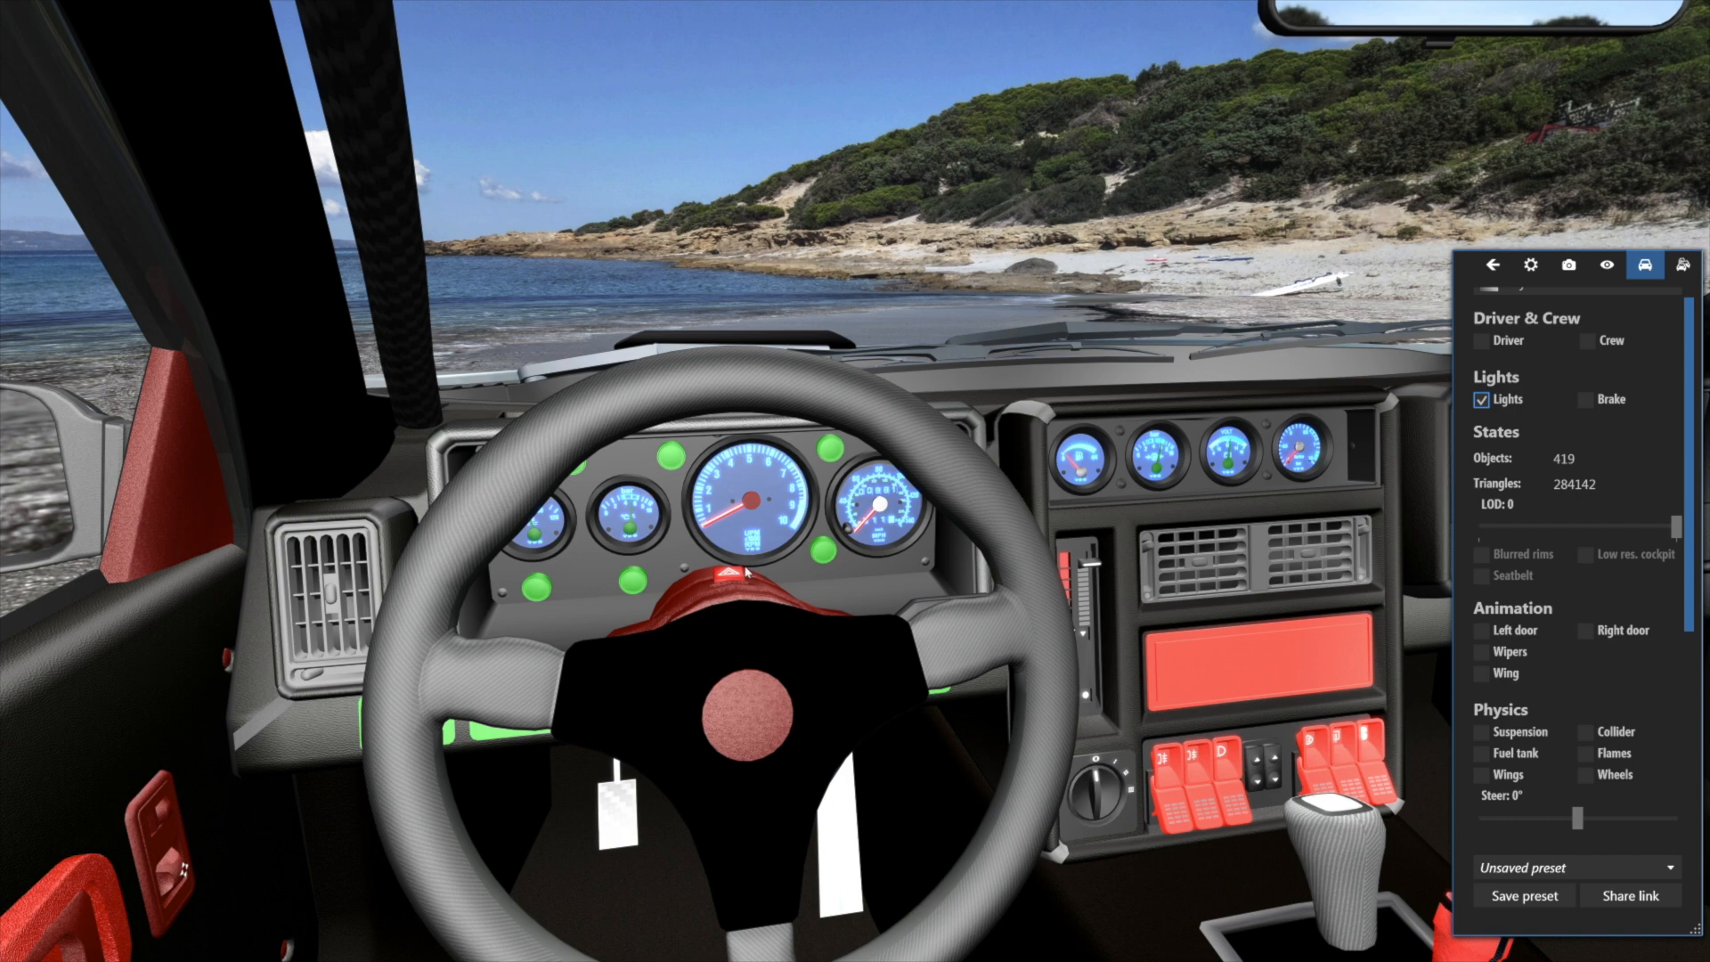
# Preview the cockpit with the Onyx Black skin and switch back to Onyx Silver.
pyautogui.moveTo(1083, 340); pyautogui.dragTo(938, 487)
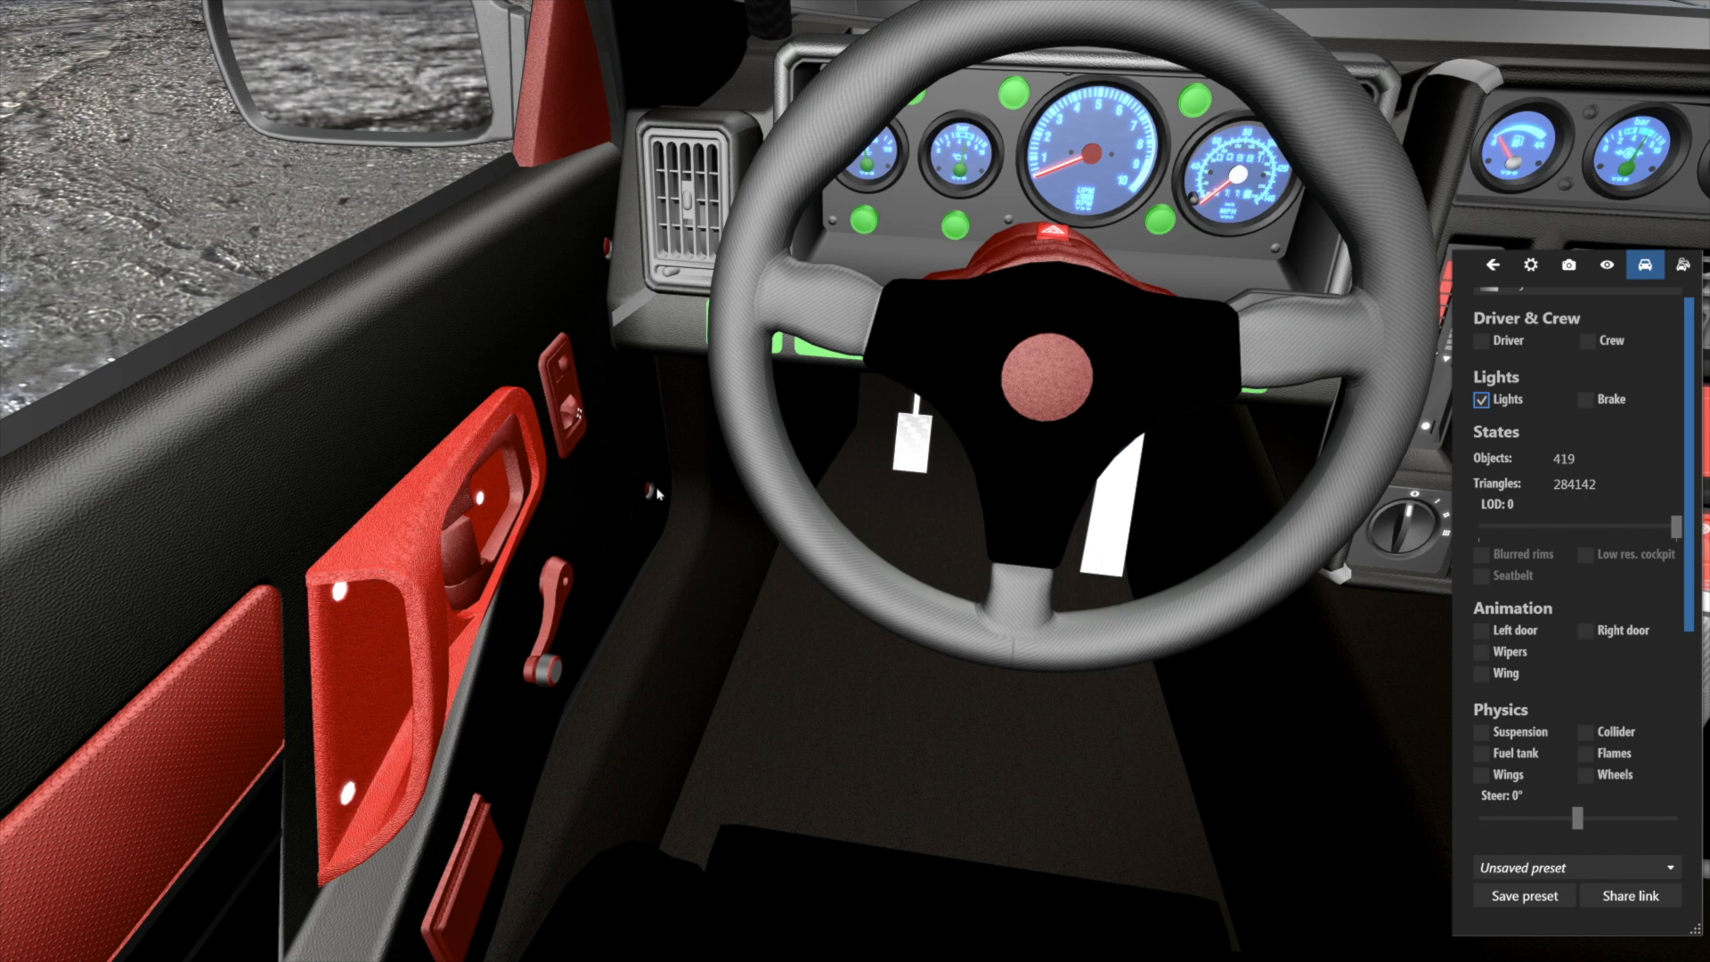
pyautogui.moveTo(666, 493); pyautogui.dragTo(915, 478)
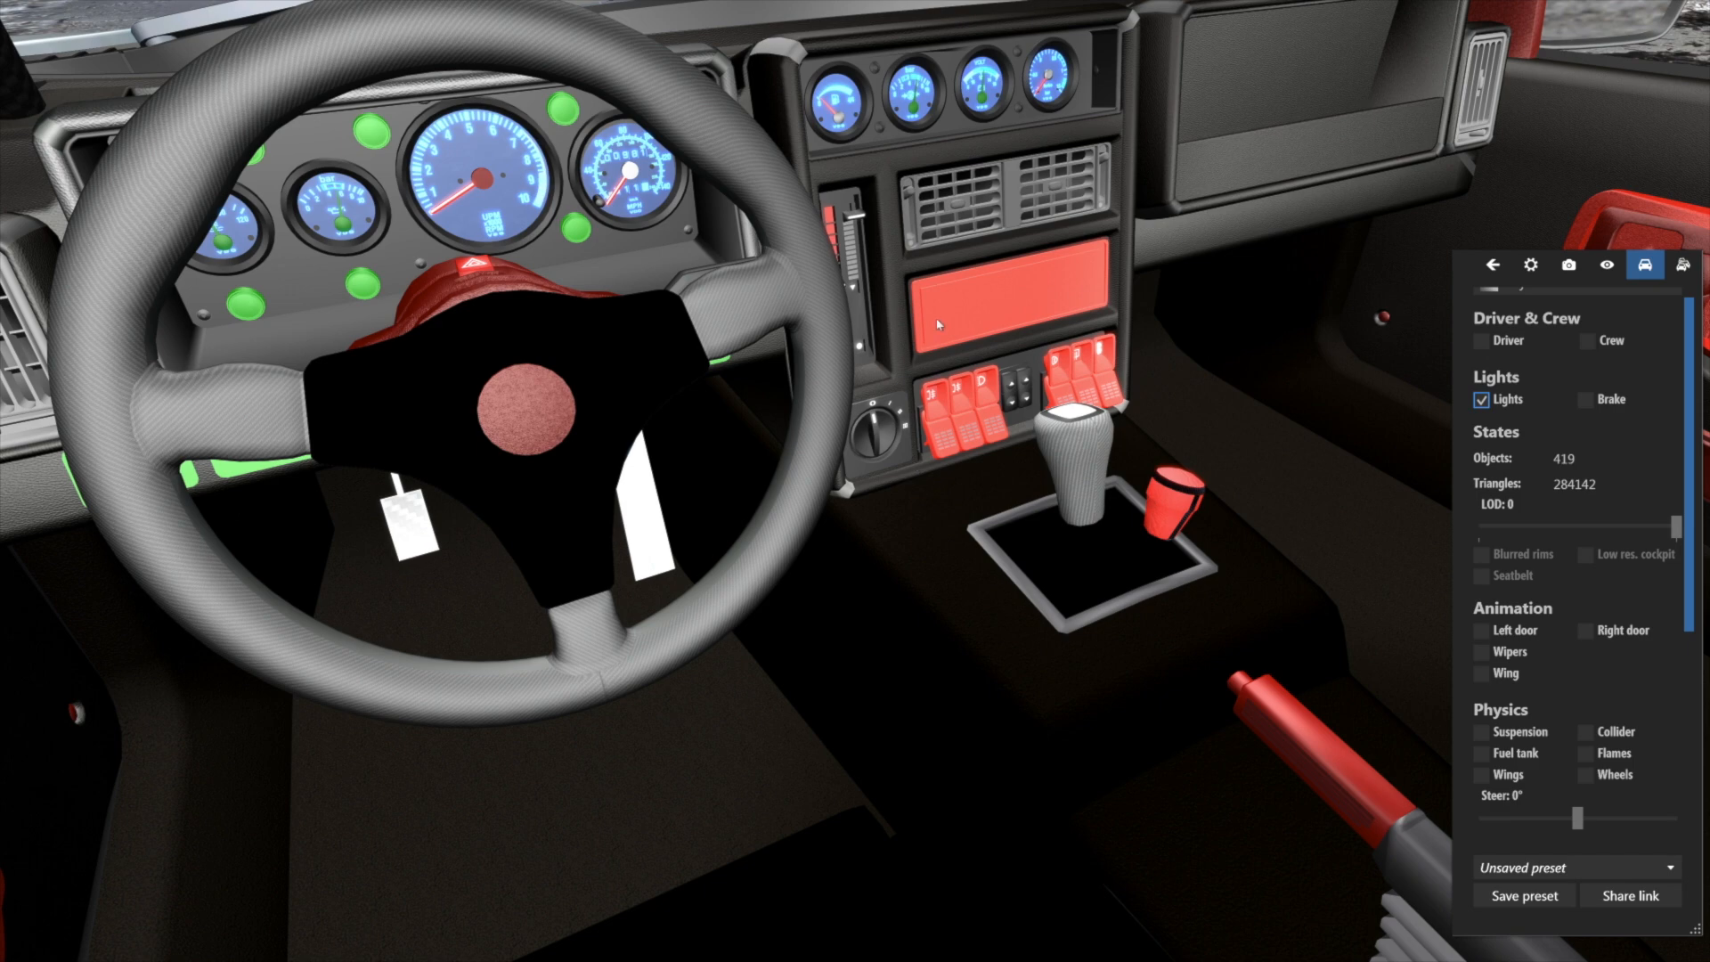
pyautogui.moveTo(881, 687); pyautogui.dragTo(861, 618)
pyautogui.click(1495, 265)
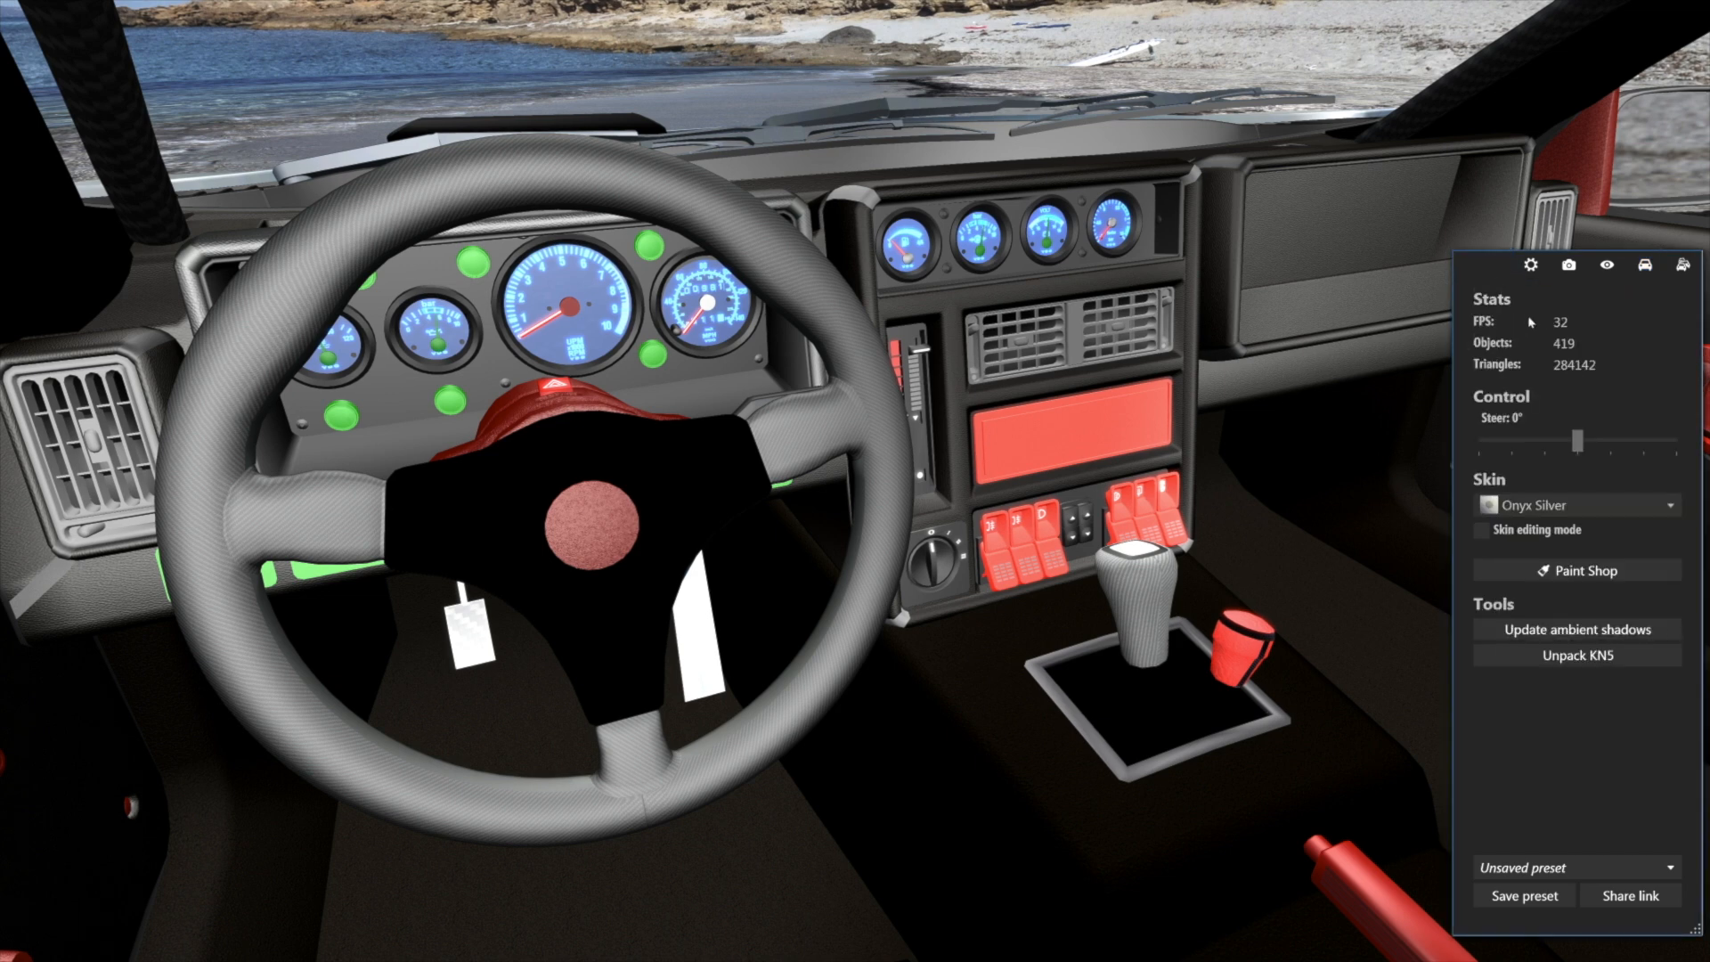
pyautogui.click(1652, 506)
pyautogui.click(1651, 530)
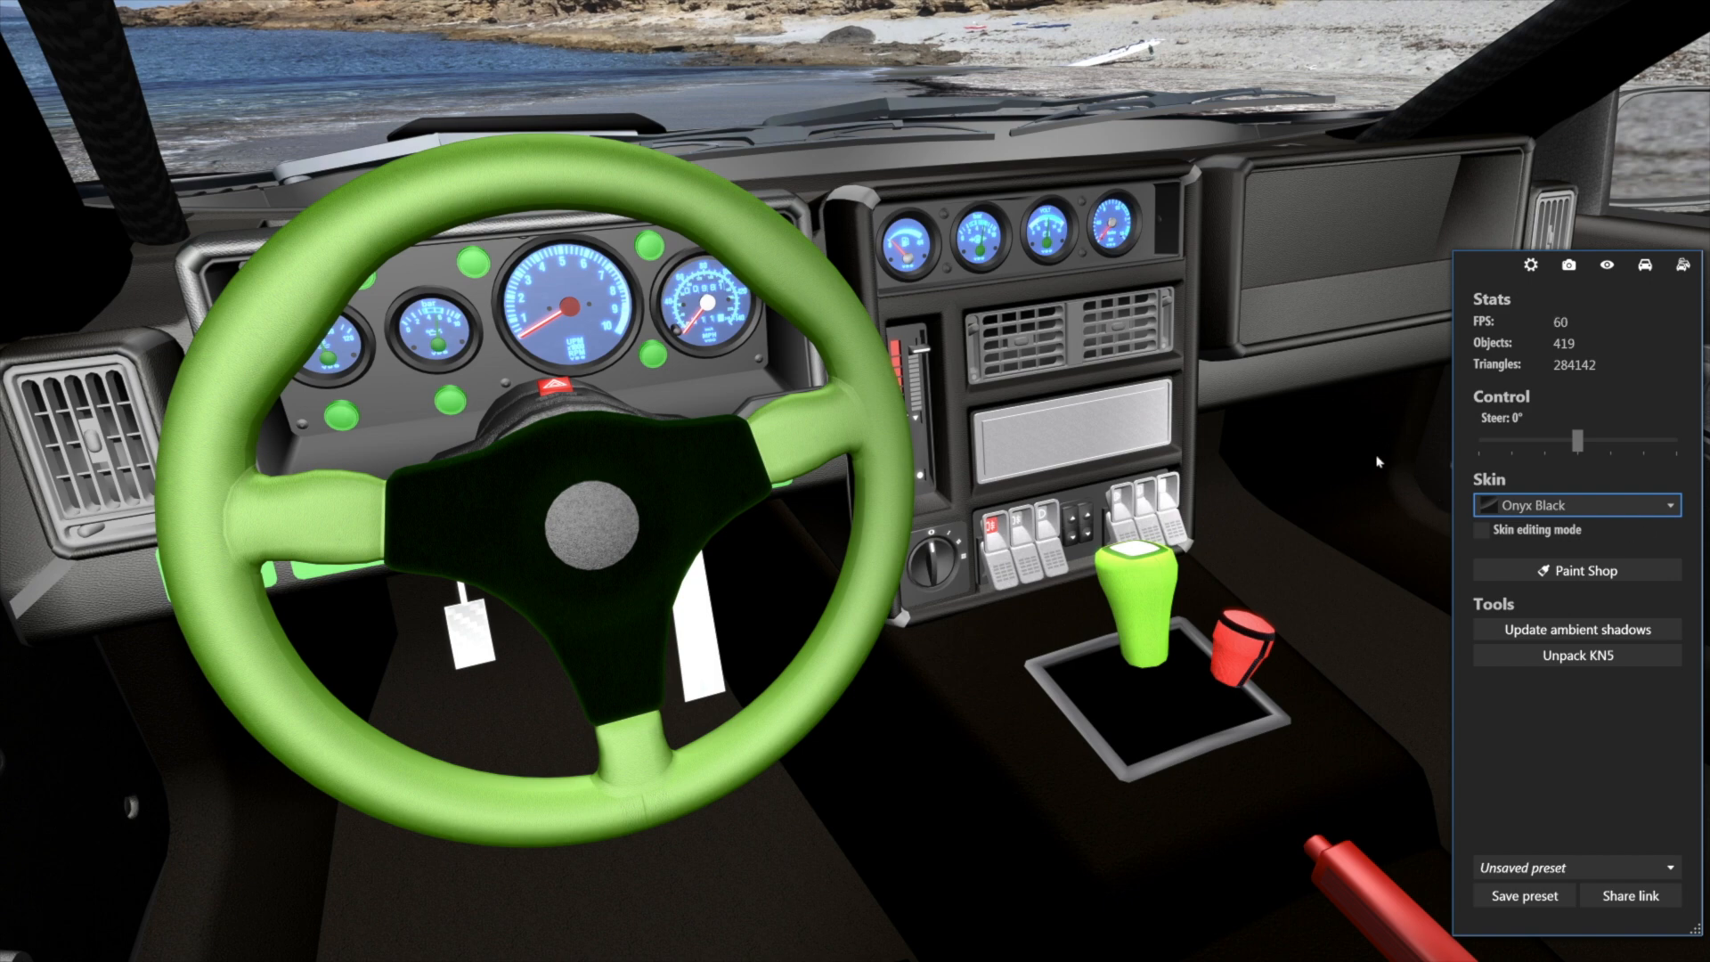
pyautogui.moveTo(1352, 442); pyautogui.dragTo(1199, 413)
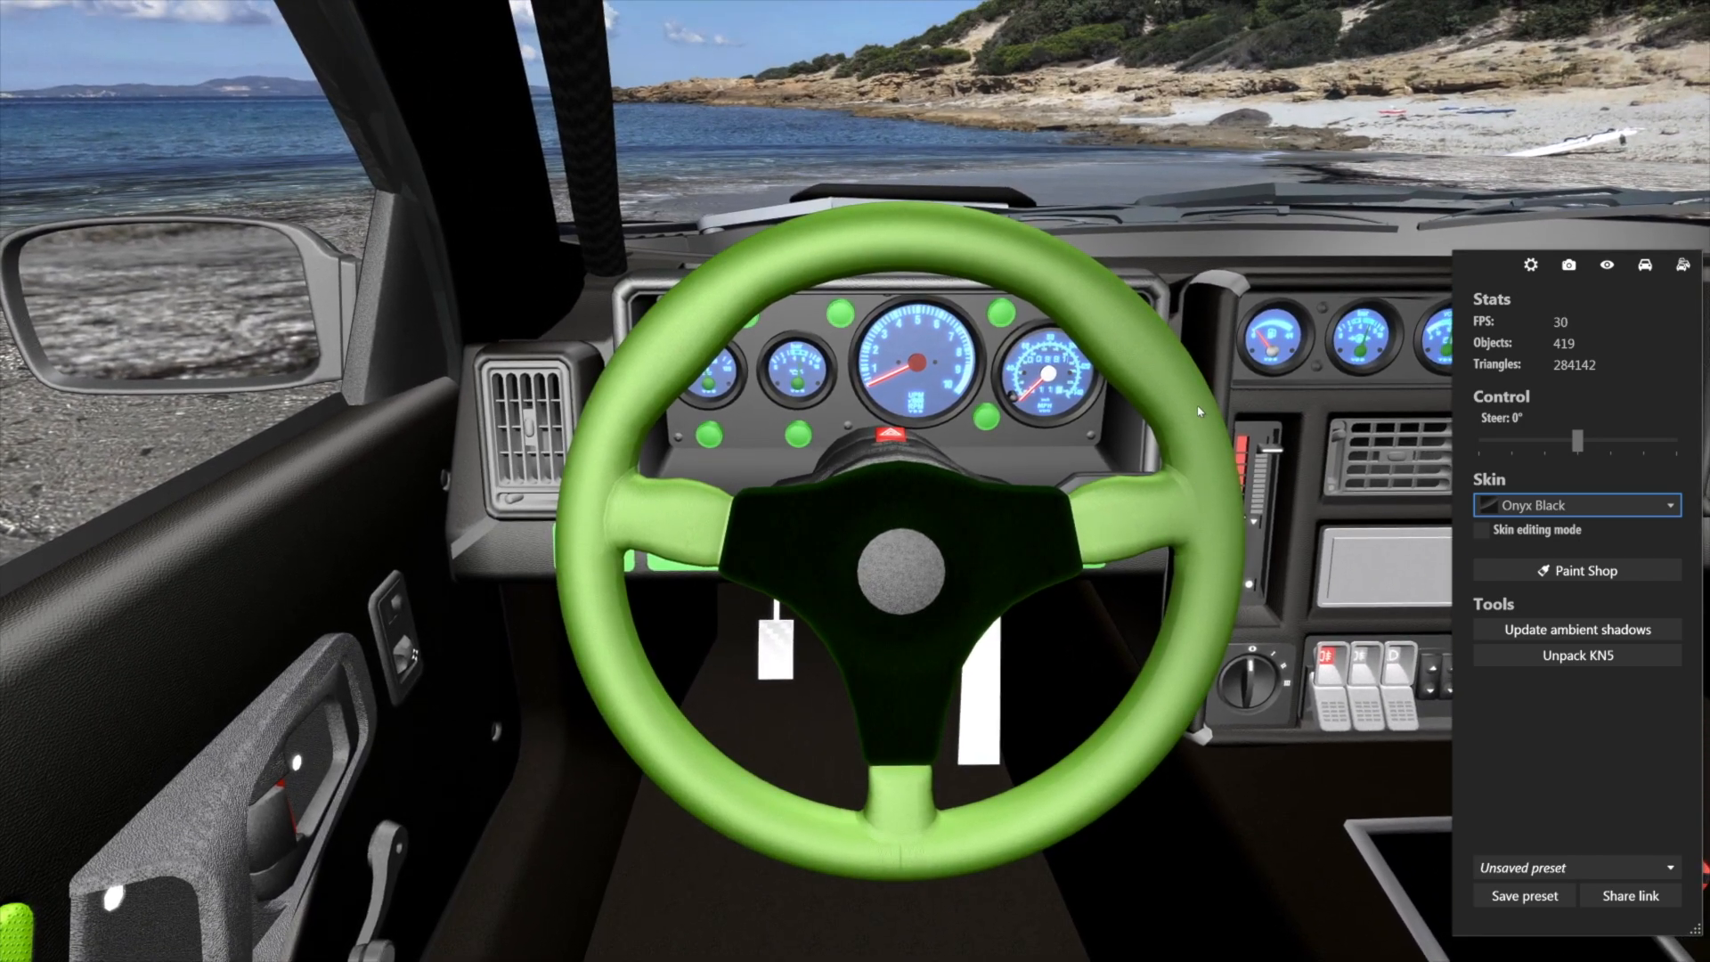
pyautogui.click(1655, 513)
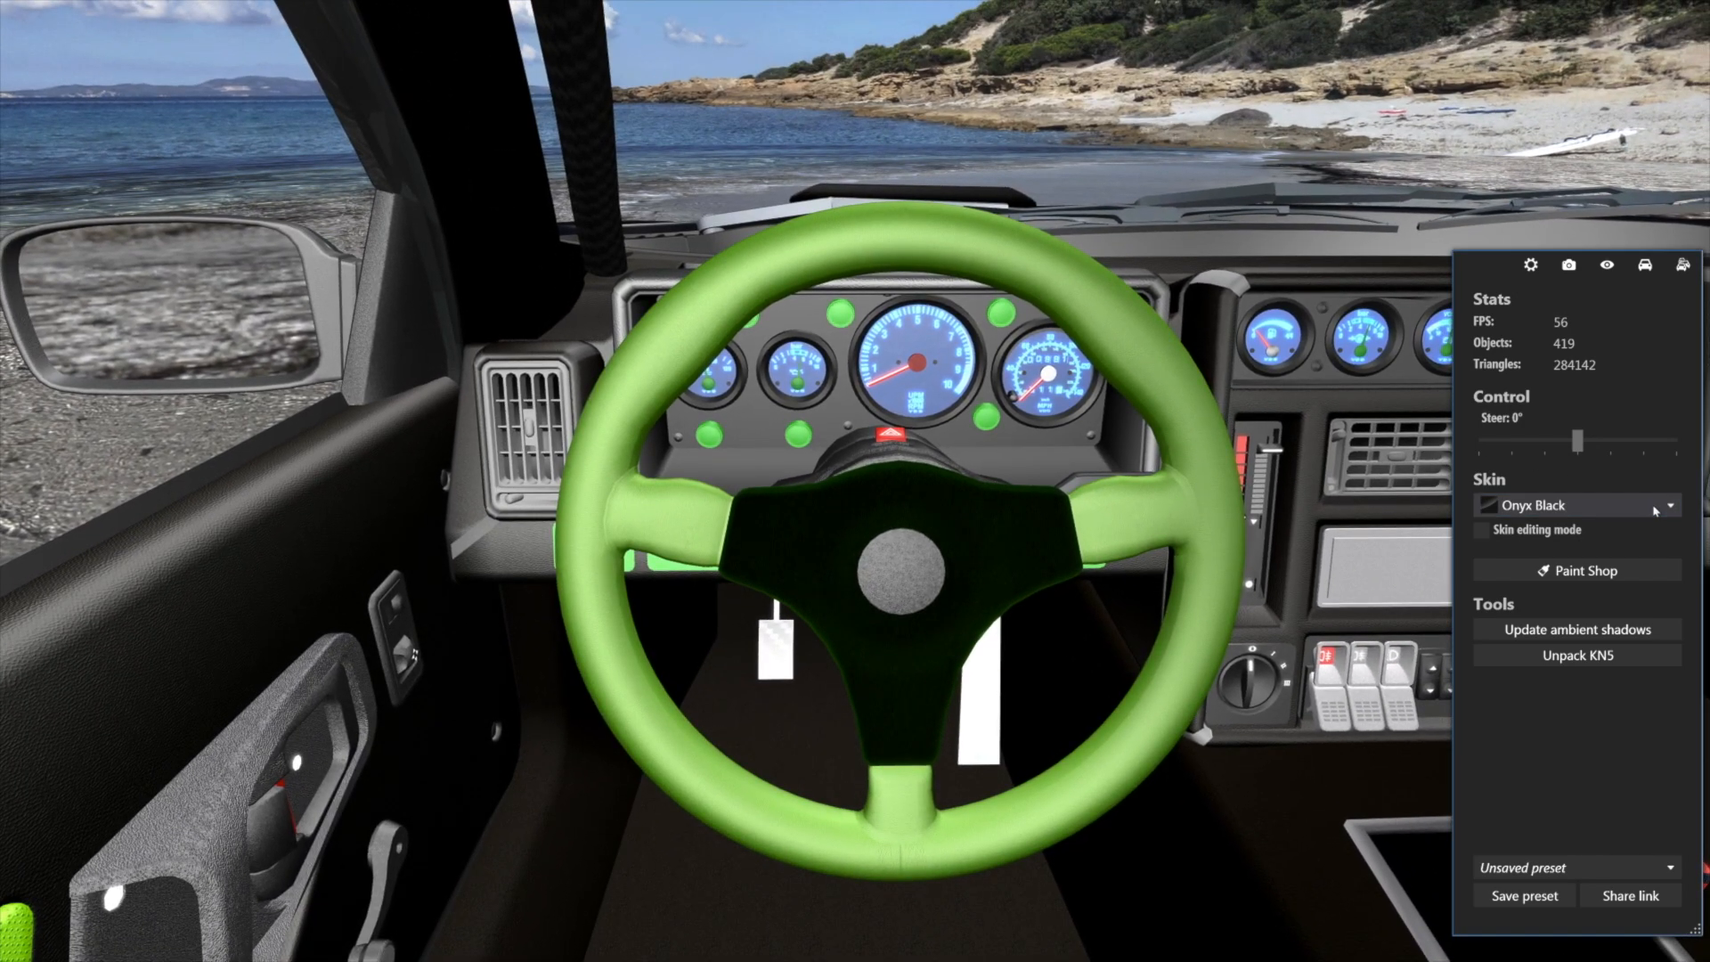
pyautogui.click(1645, 553)
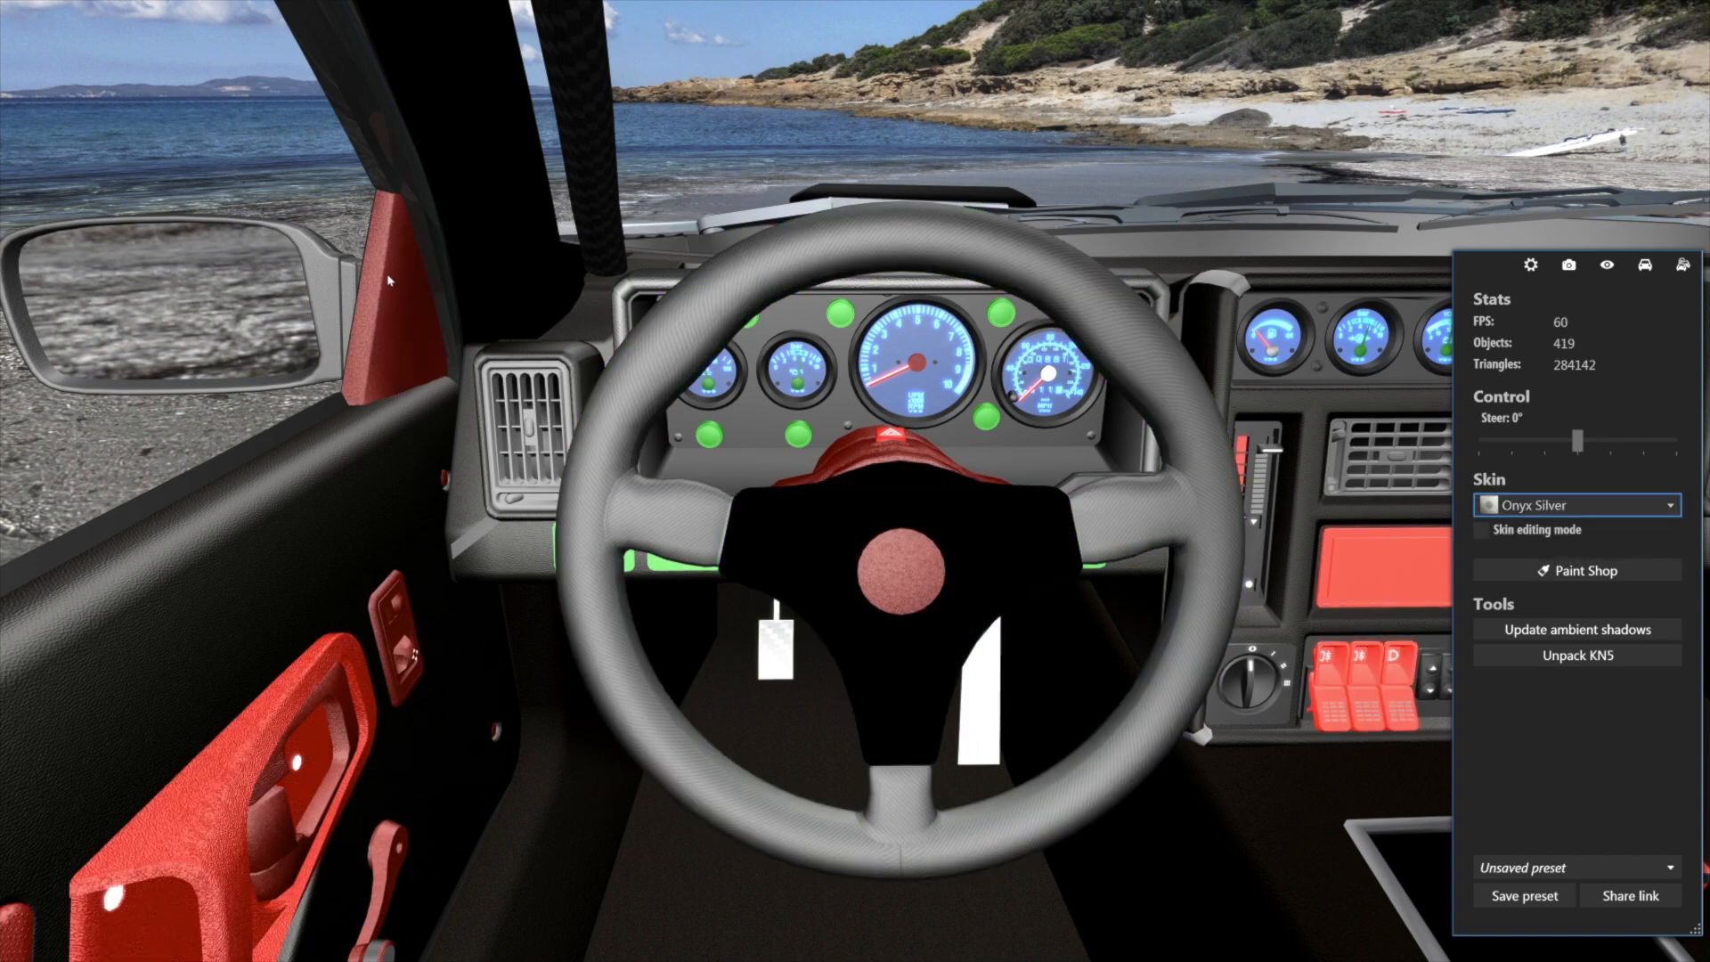
# Turn off the car's lights from the cockpit view and return to the main showroom options.
pyautogui.moveTo(1171, 824); pyautogui.dragTo(1083, 707)
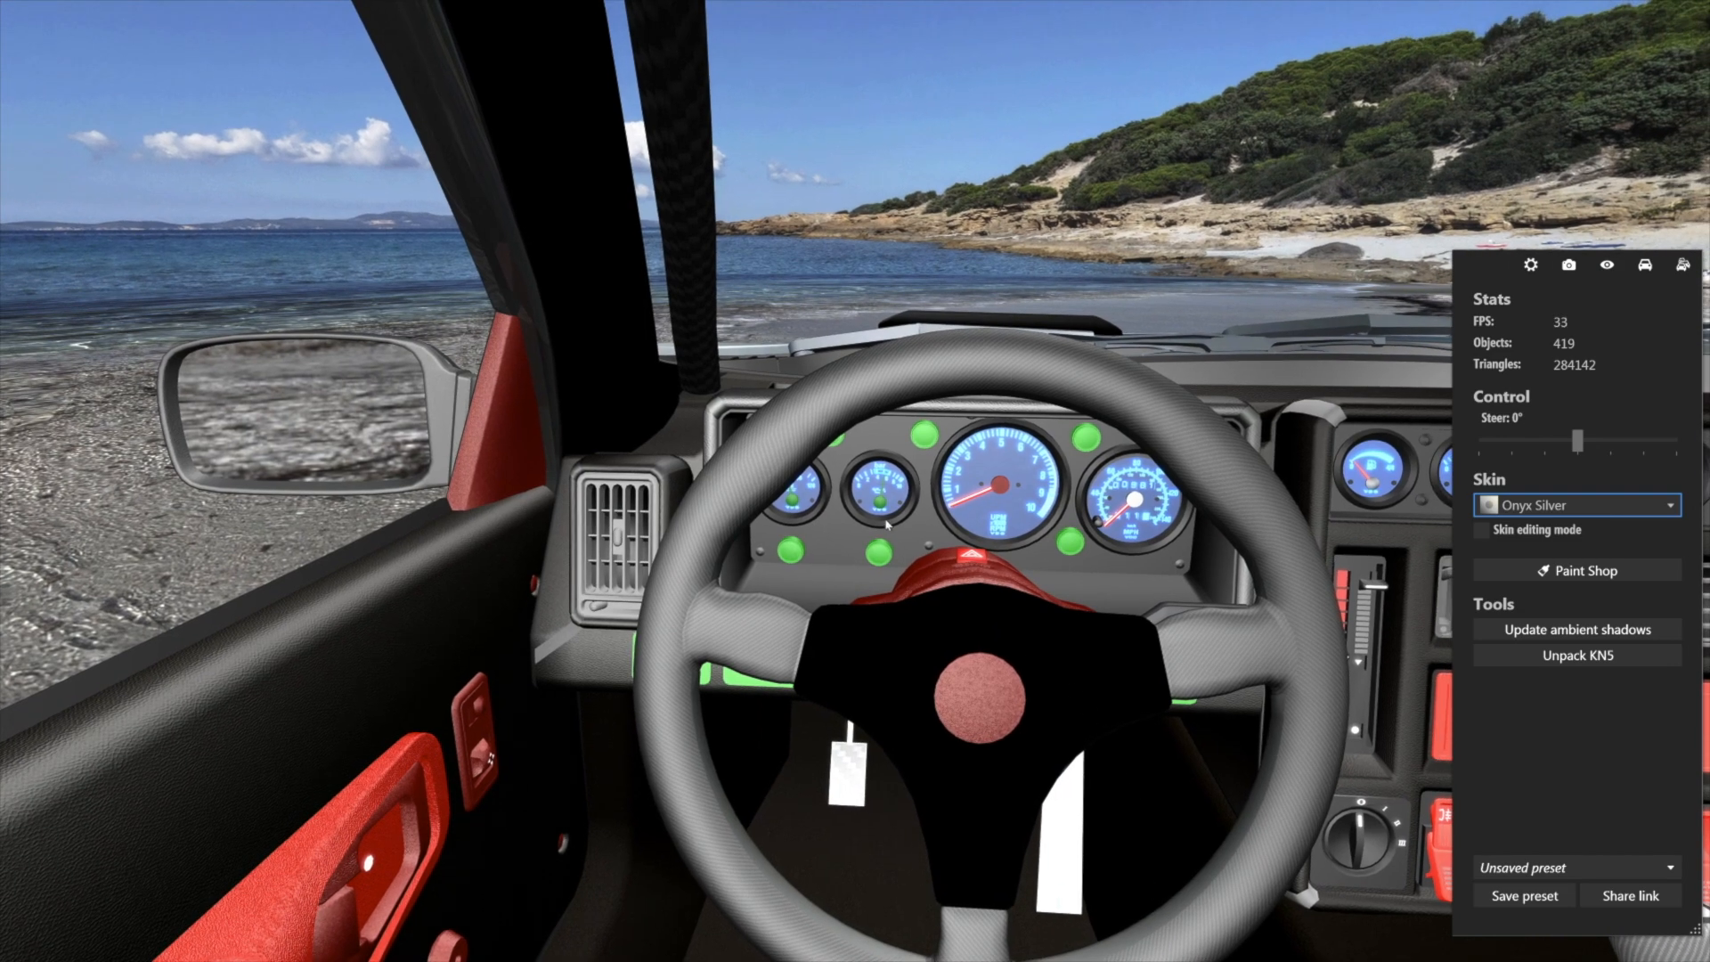
pyautogui.click(1645, 265)
pyautogui.click(1482, 401)
pyautogui.click(1481, 401)
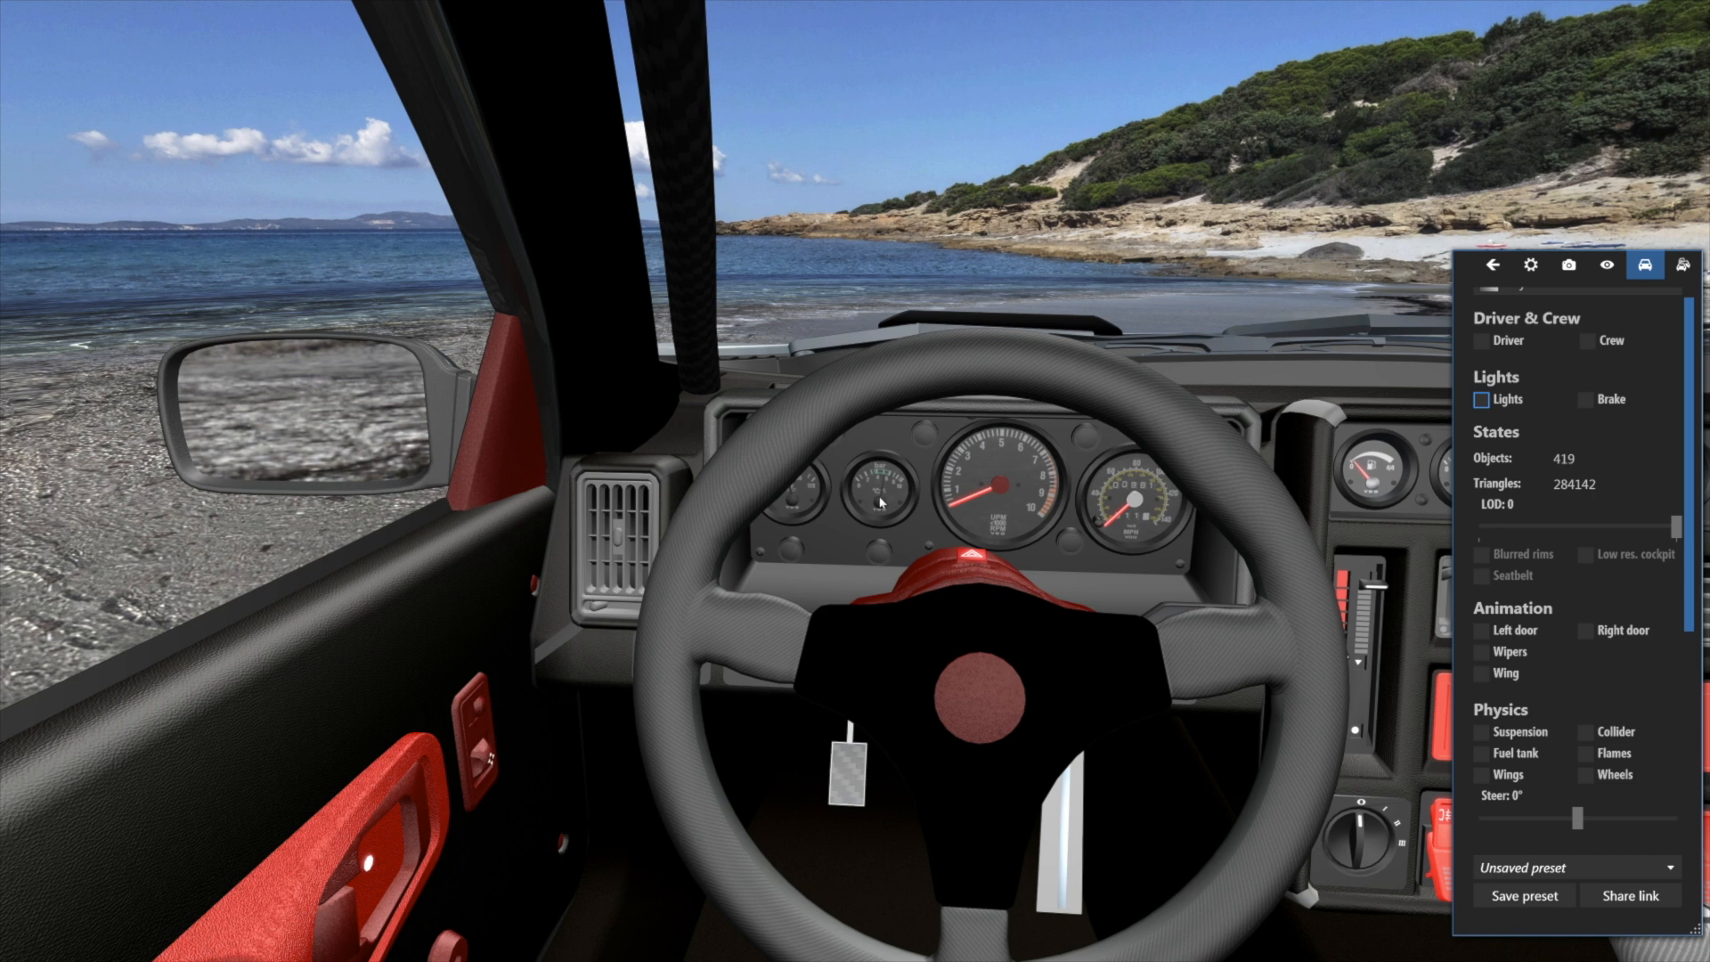
pyautogui.click(1484, 267)
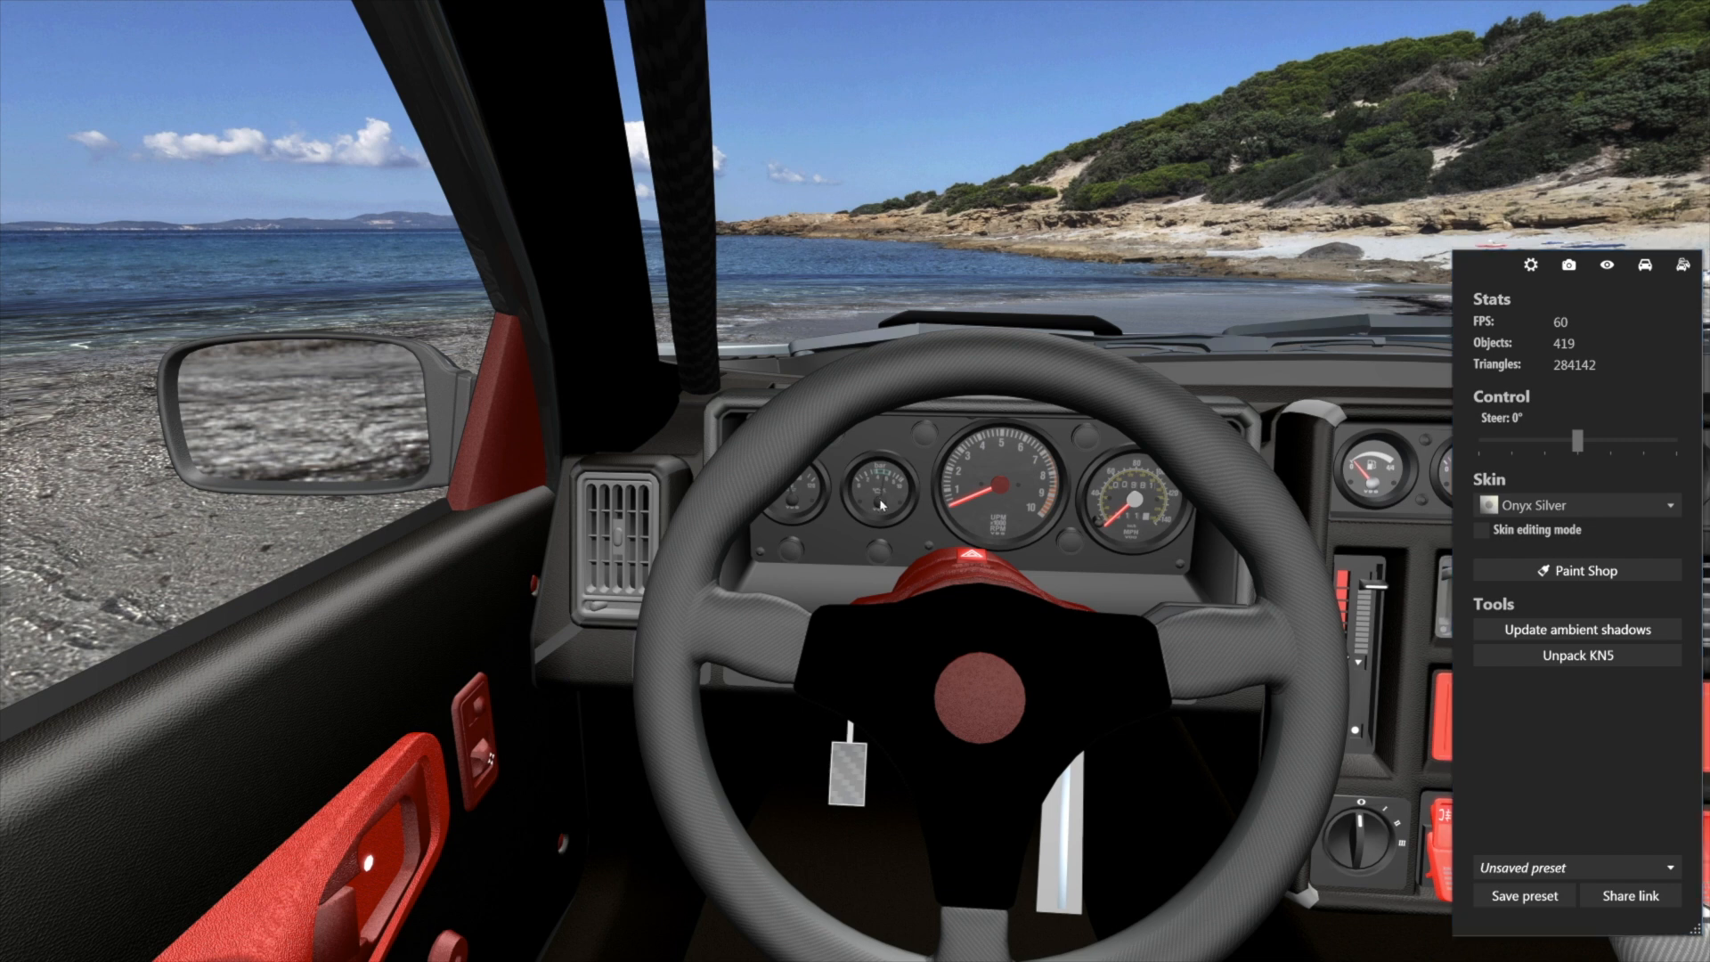
# Inspect the dashboard bezels mesh around the small gauge, highlight its full object name, and close its details.
pyautogui.click(881, 504)
pyautogui.click(880, 504)
pyautogui.click(879, 504)
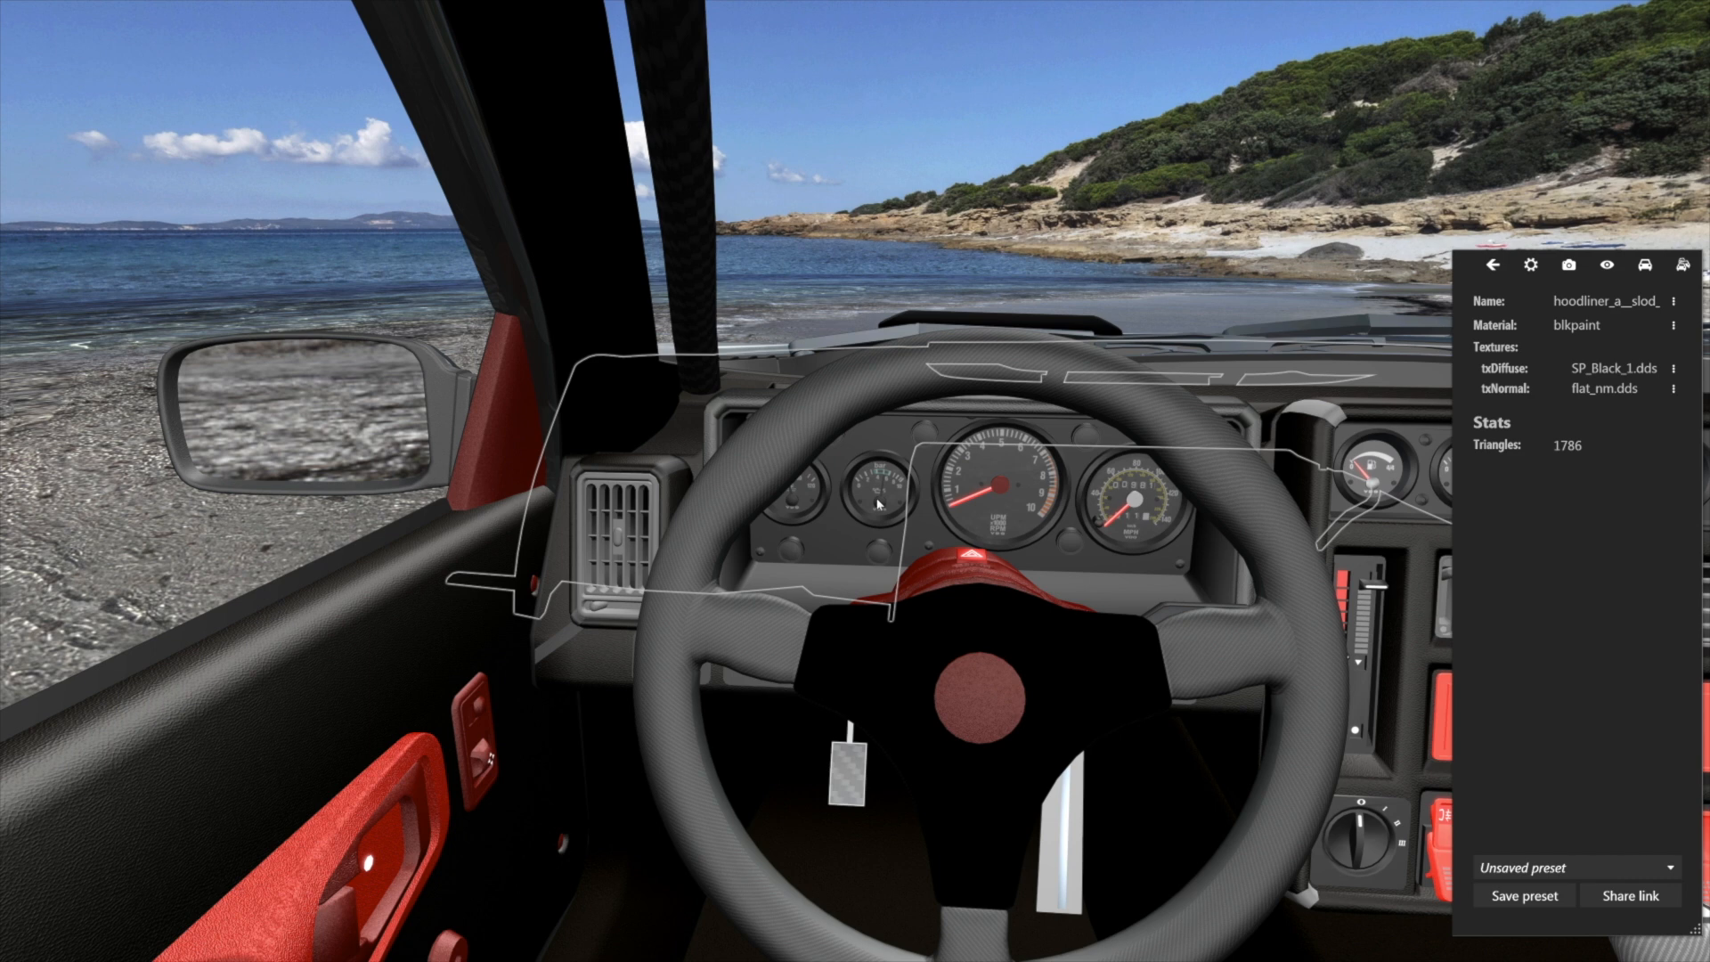
pyautogui.click(878, 504)
pyautogui.click(882, 496)
pyautogui.click(882, 496)
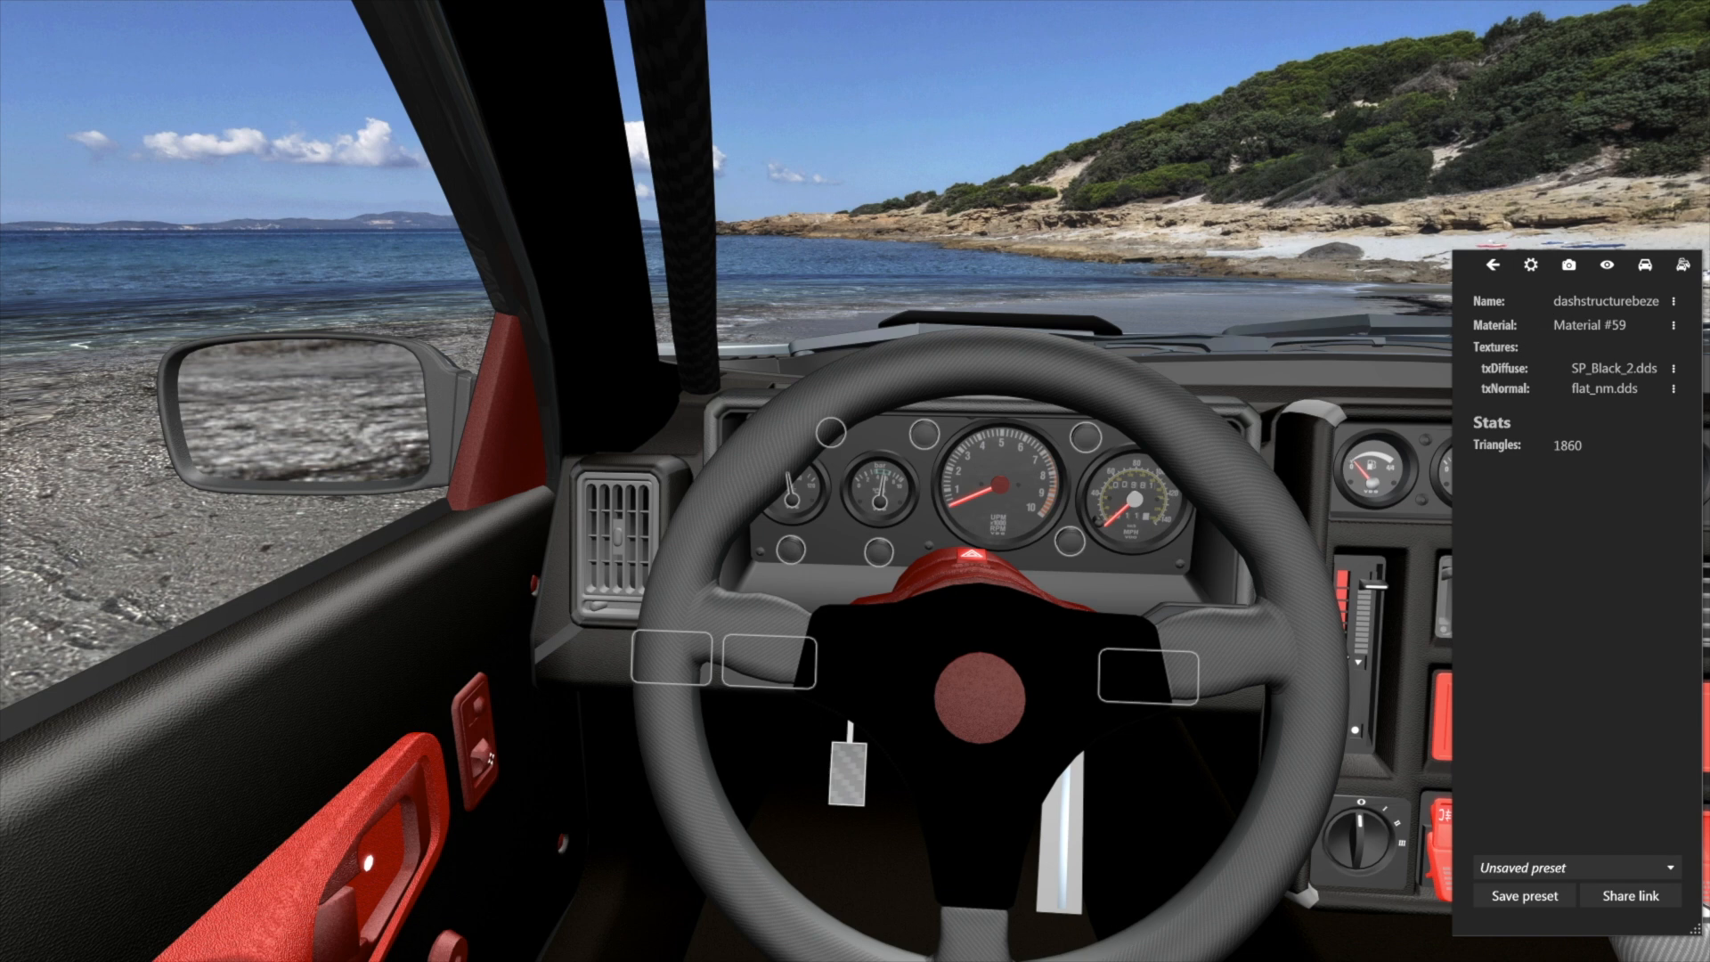
pyautogui.click(1554, 303)
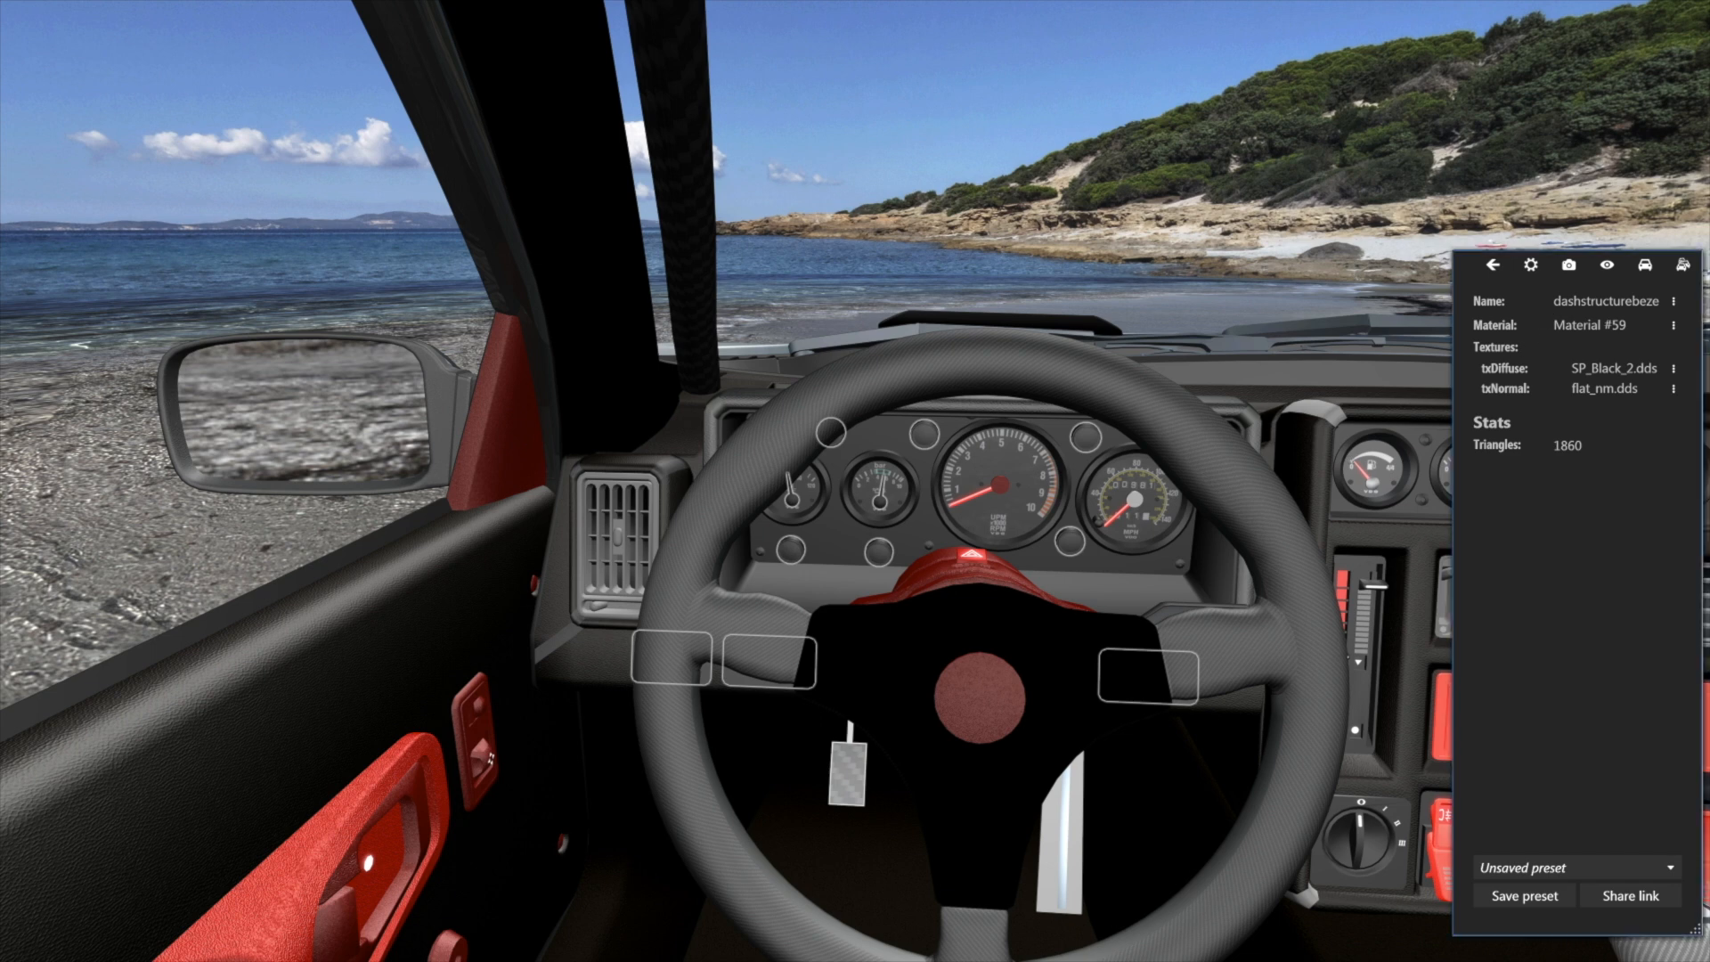
pyautogui.doubleClick(1555, 303)
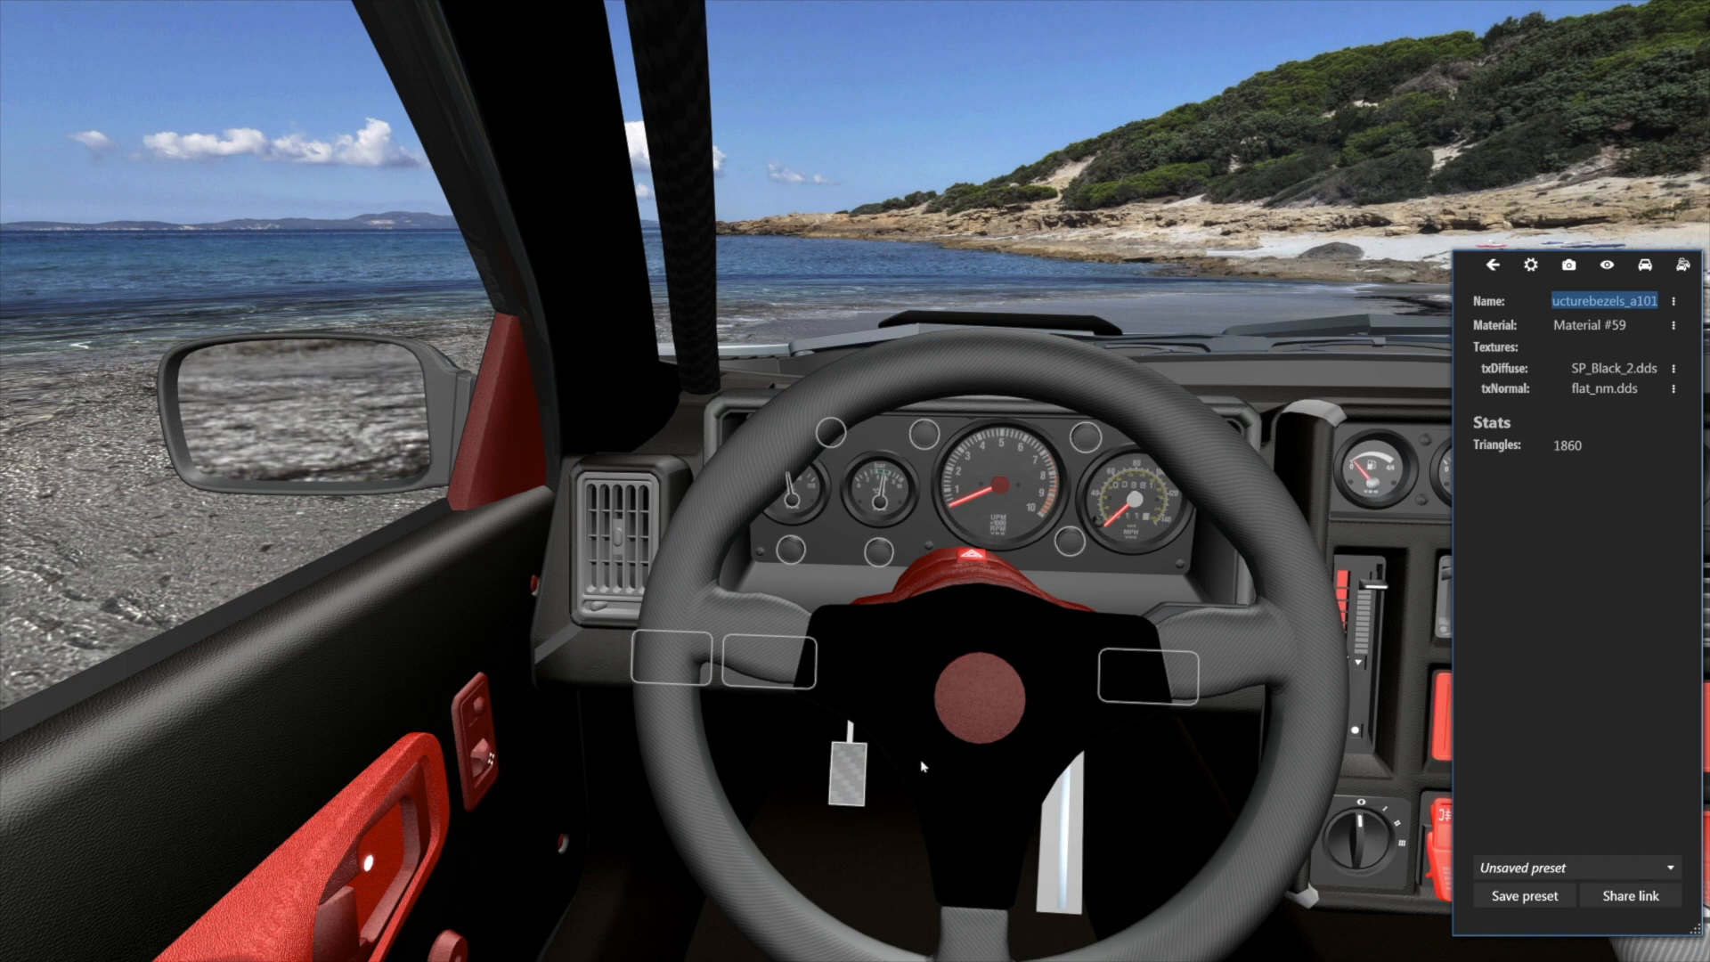
pyautogui.moveTo(919, 775); pyautogui.dragTo(980, 759)
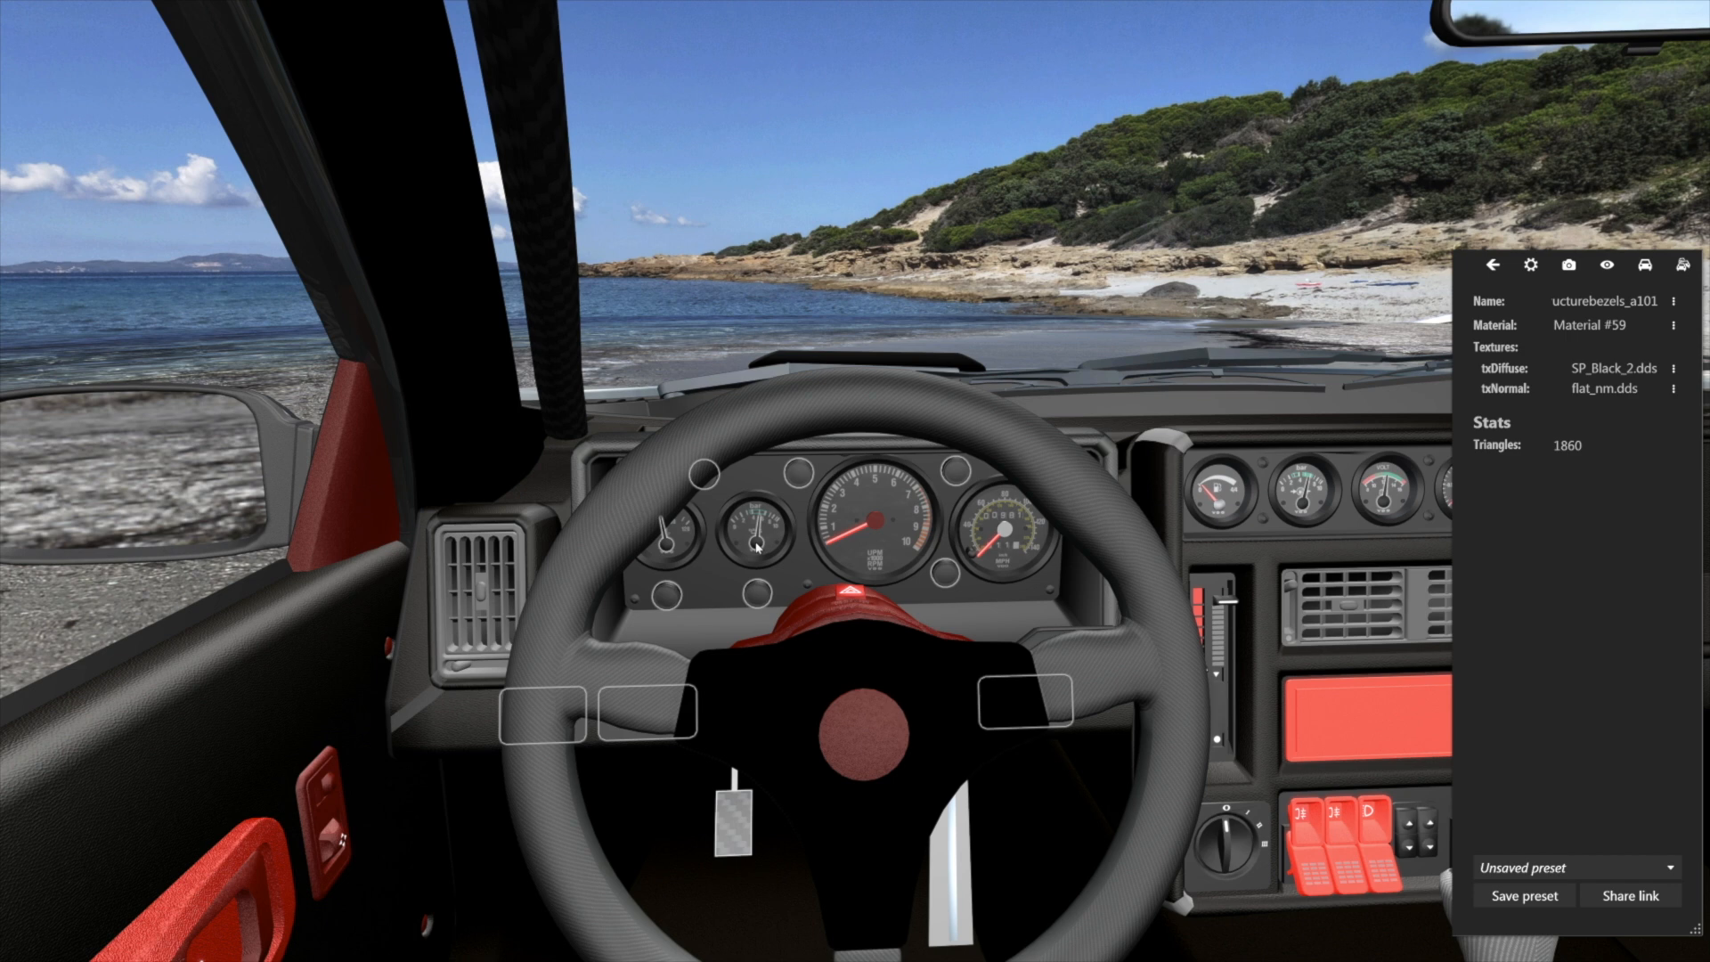
pyautogui.click(1492, 266)
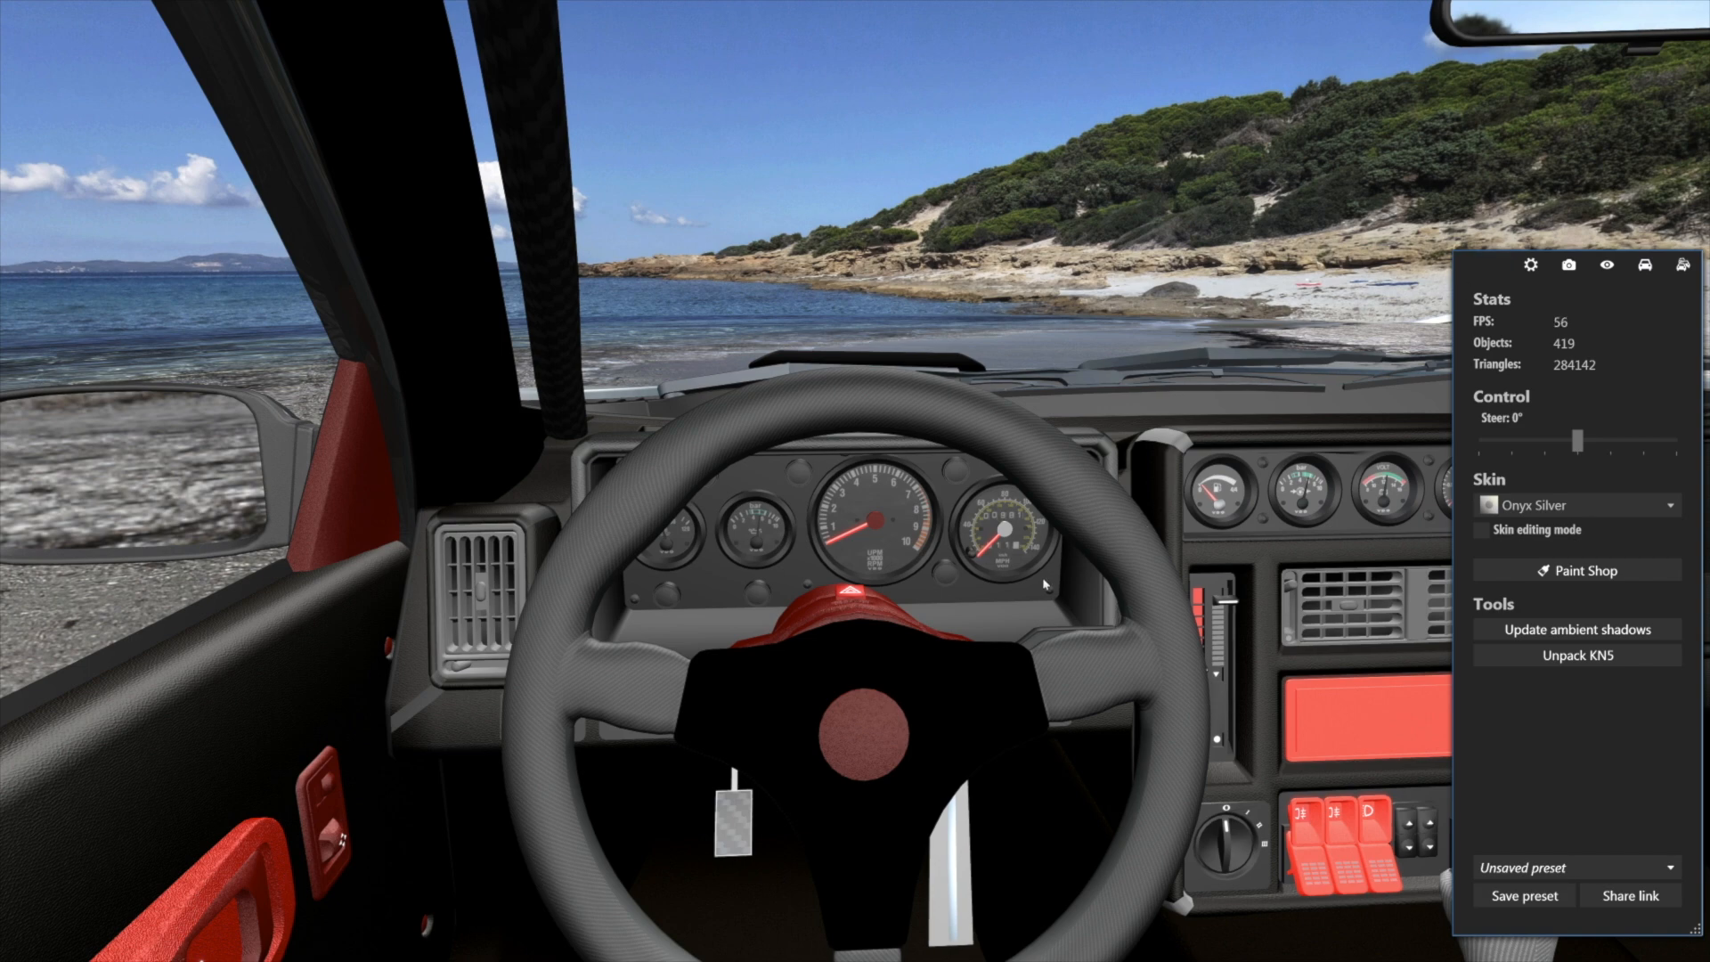
# Cycle the camera from the cockpit to the exterior view of the car.
pyautogui.press('F1')
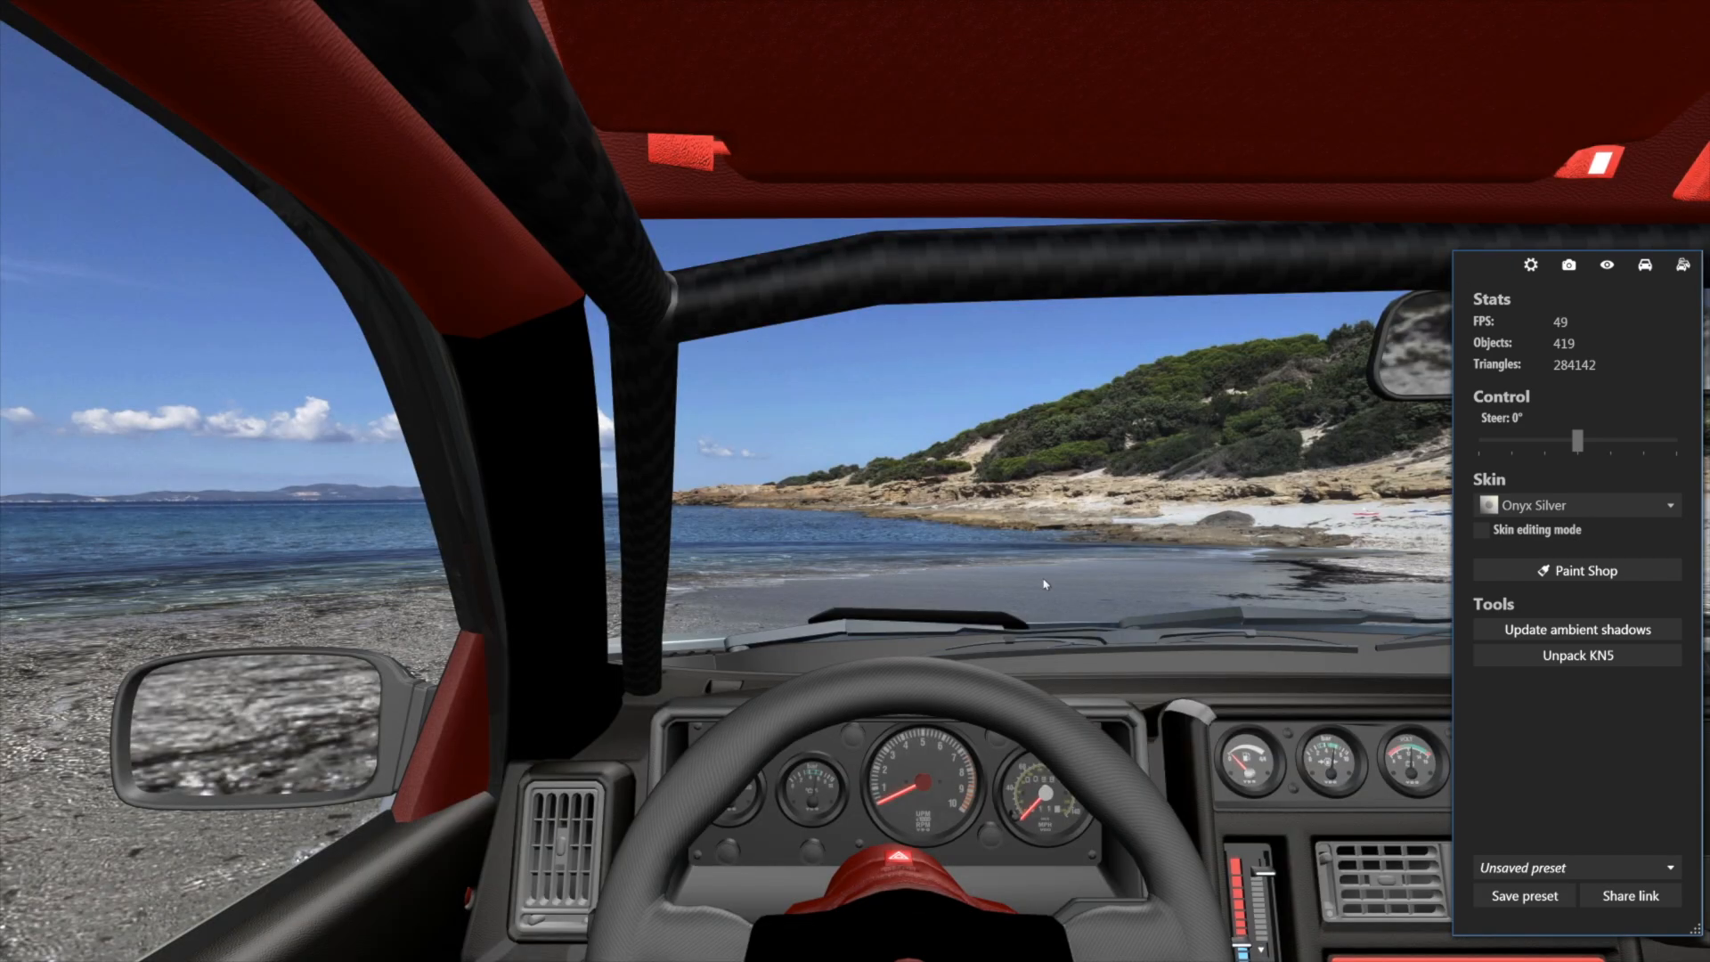
pyautogui.press('F1')
pyautogui.press('F1')
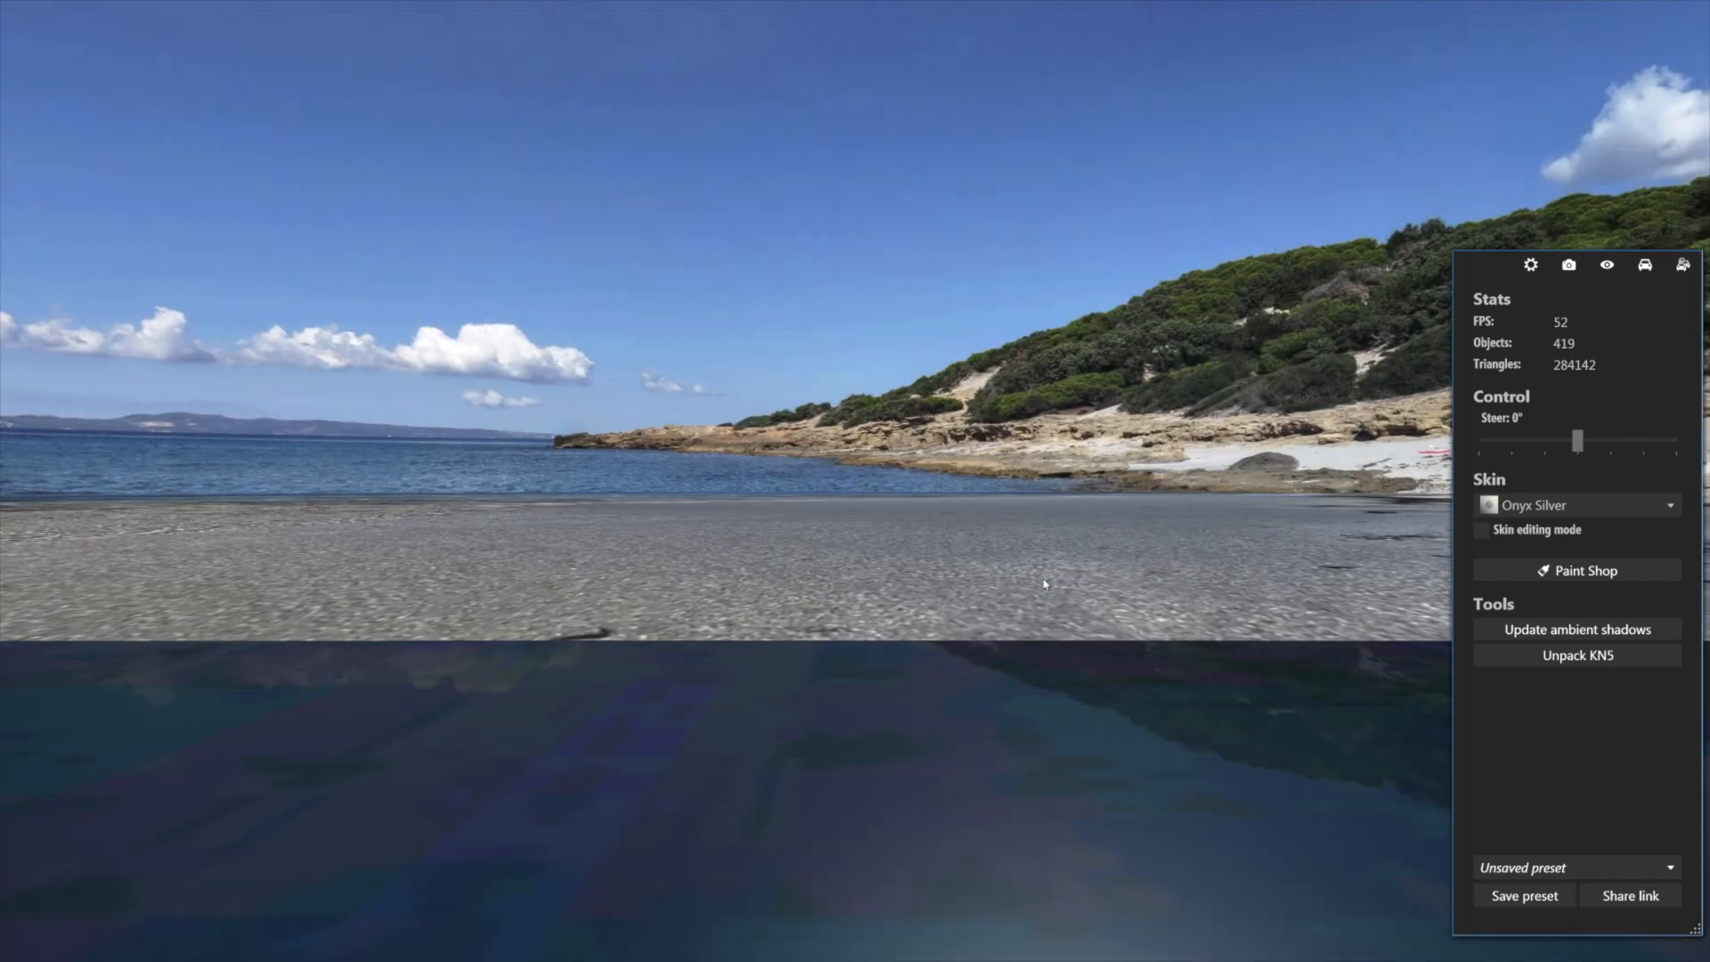
pyautogui.press('F1')
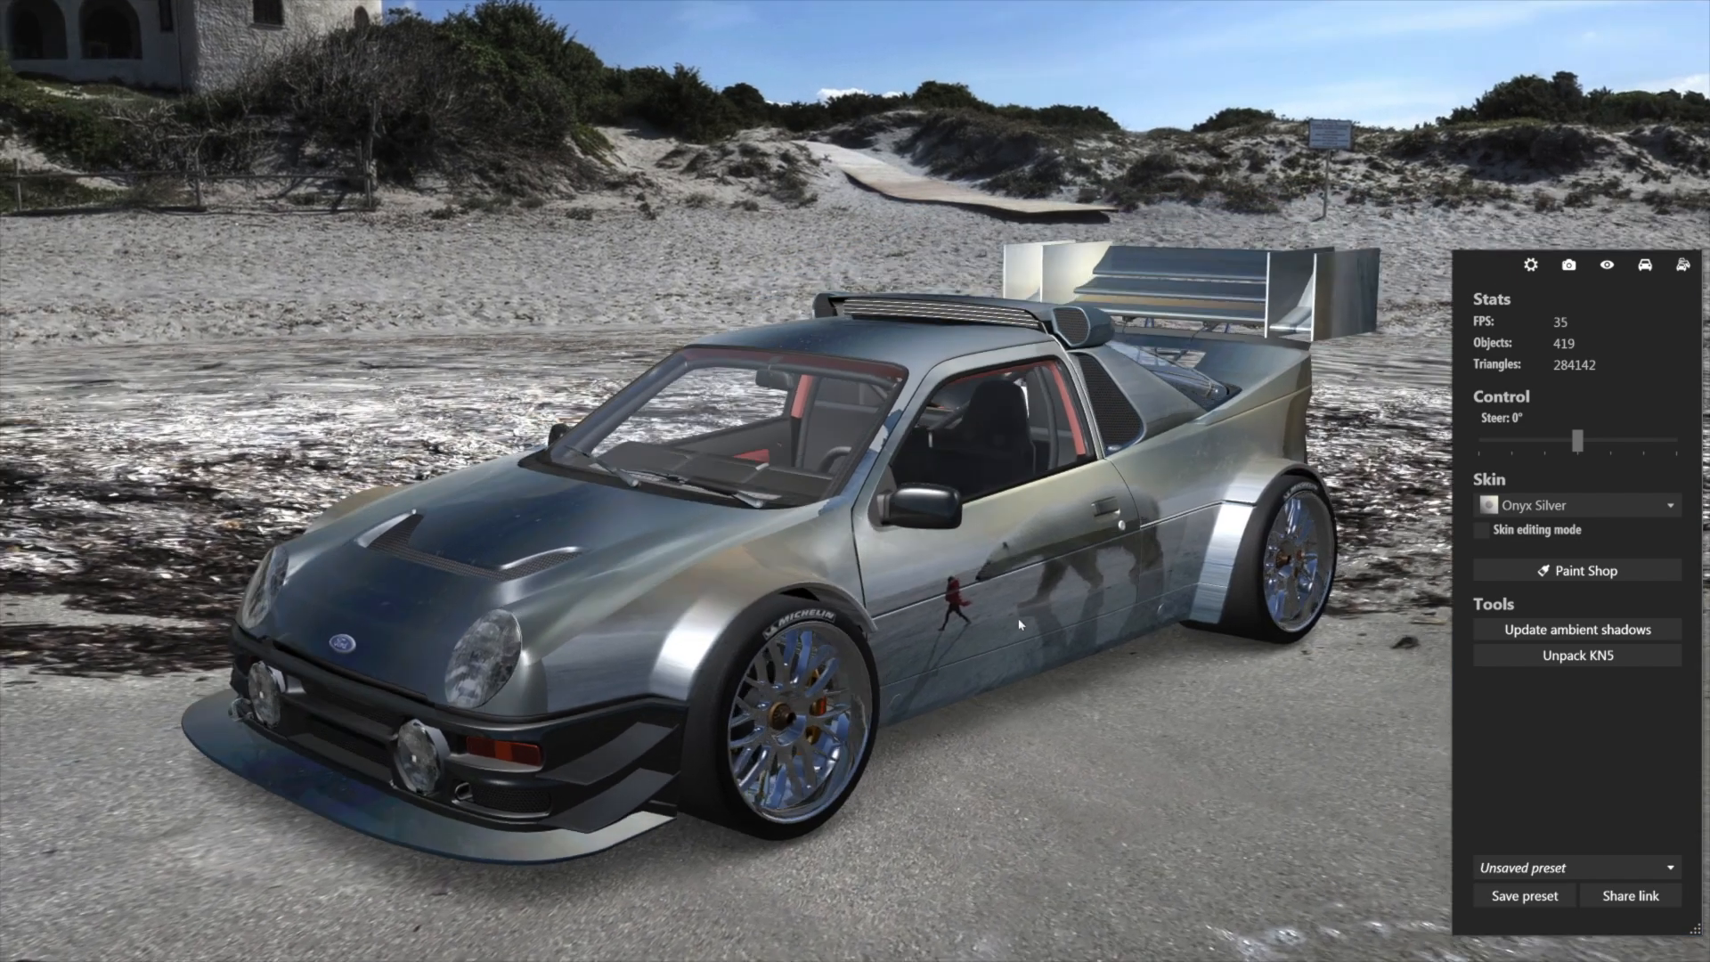
# Toggle the car's lights to compare the headlights, fog lamps and roof lamps from outside, leaving them off.
pyautogui.moveTo(1021, 626); pyautogui.dragTo(1180, 595)
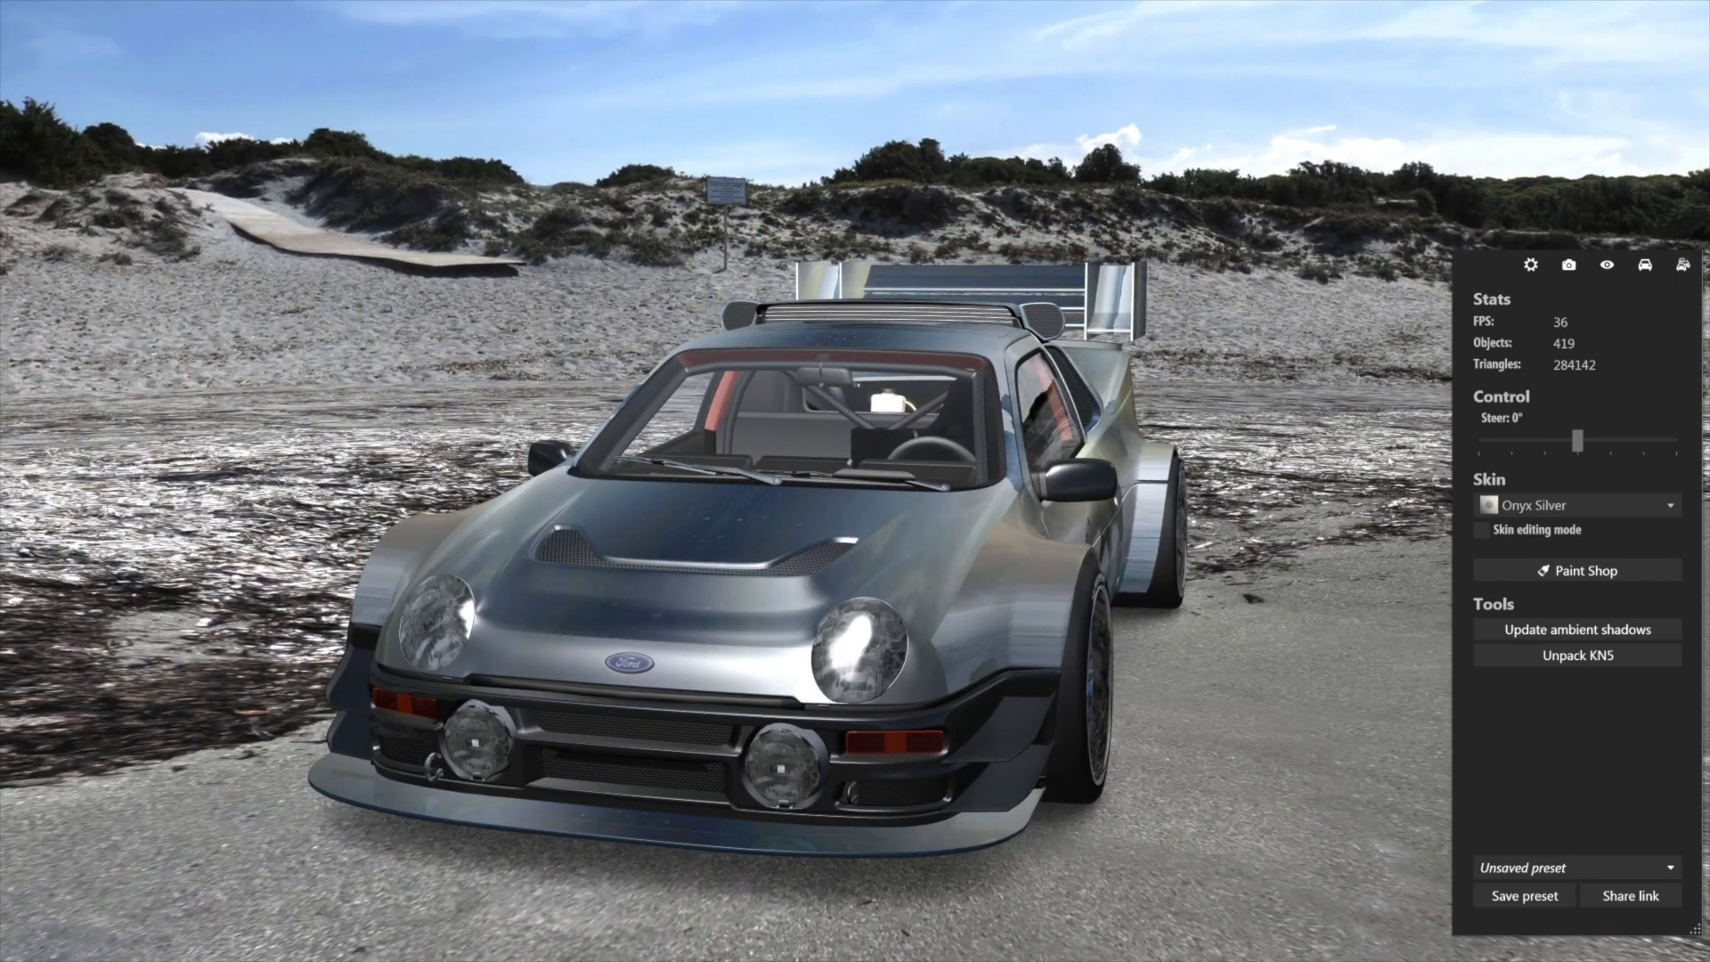
pyautogui.click(1644, 264)
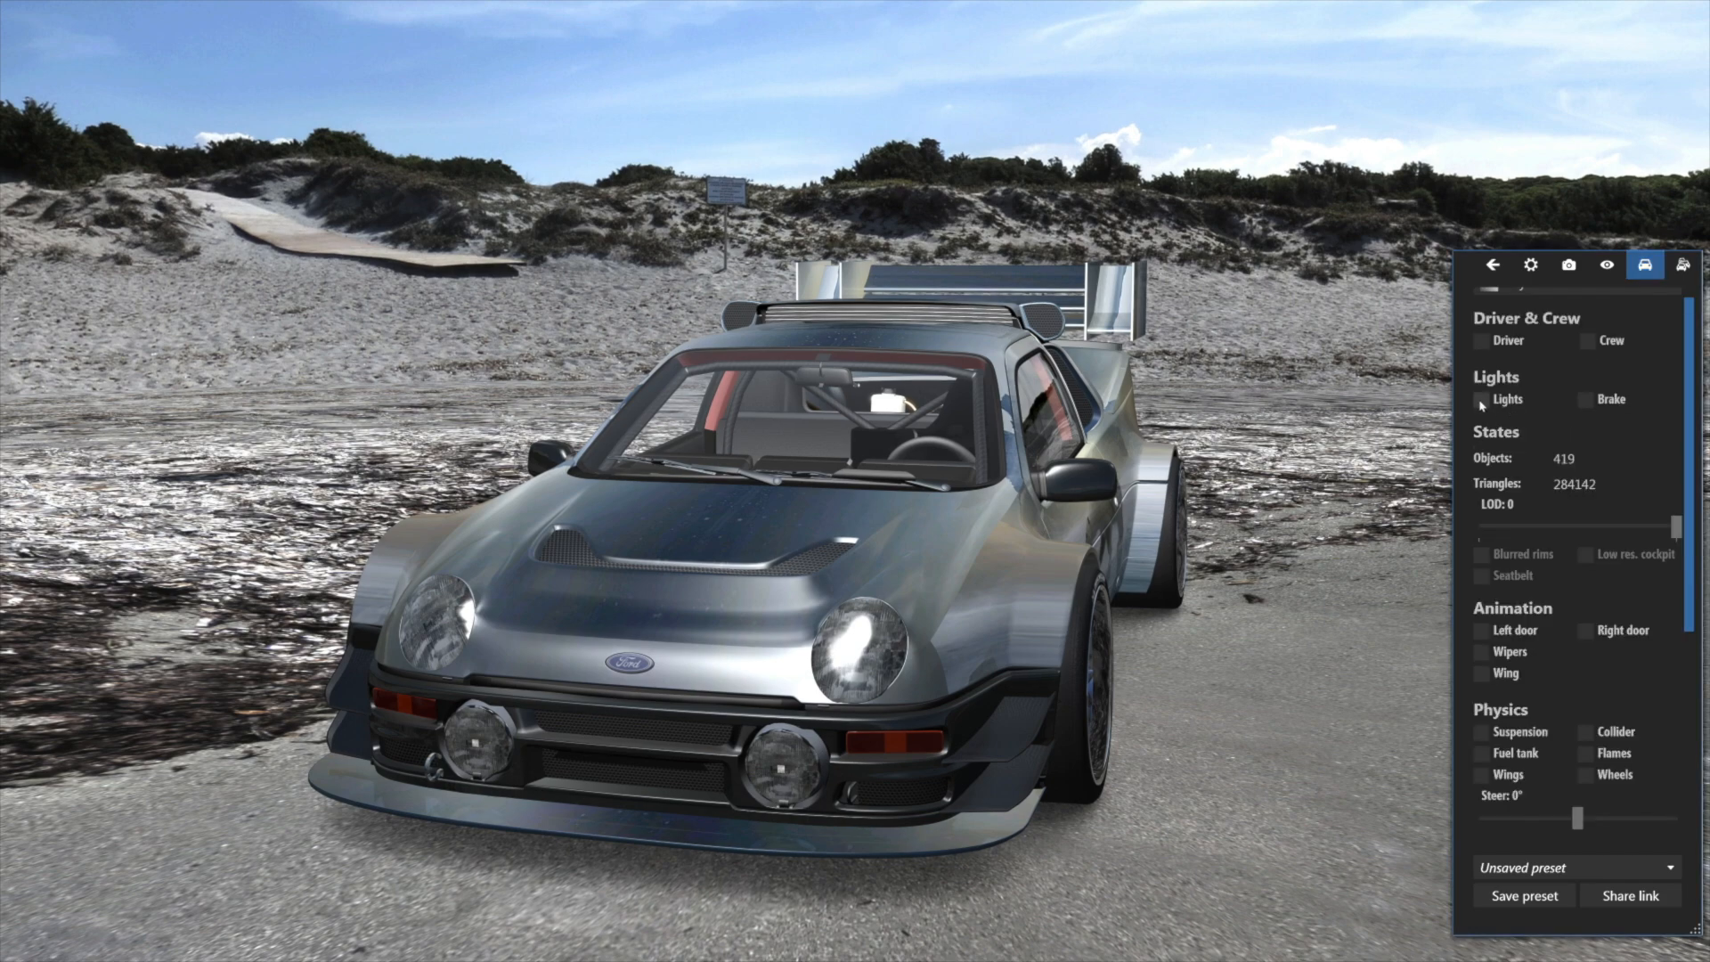
pyautogui.click(1483, 405)
pyautogui.moveTo(1085, 712); pyautogui.dragTo(959, 685)
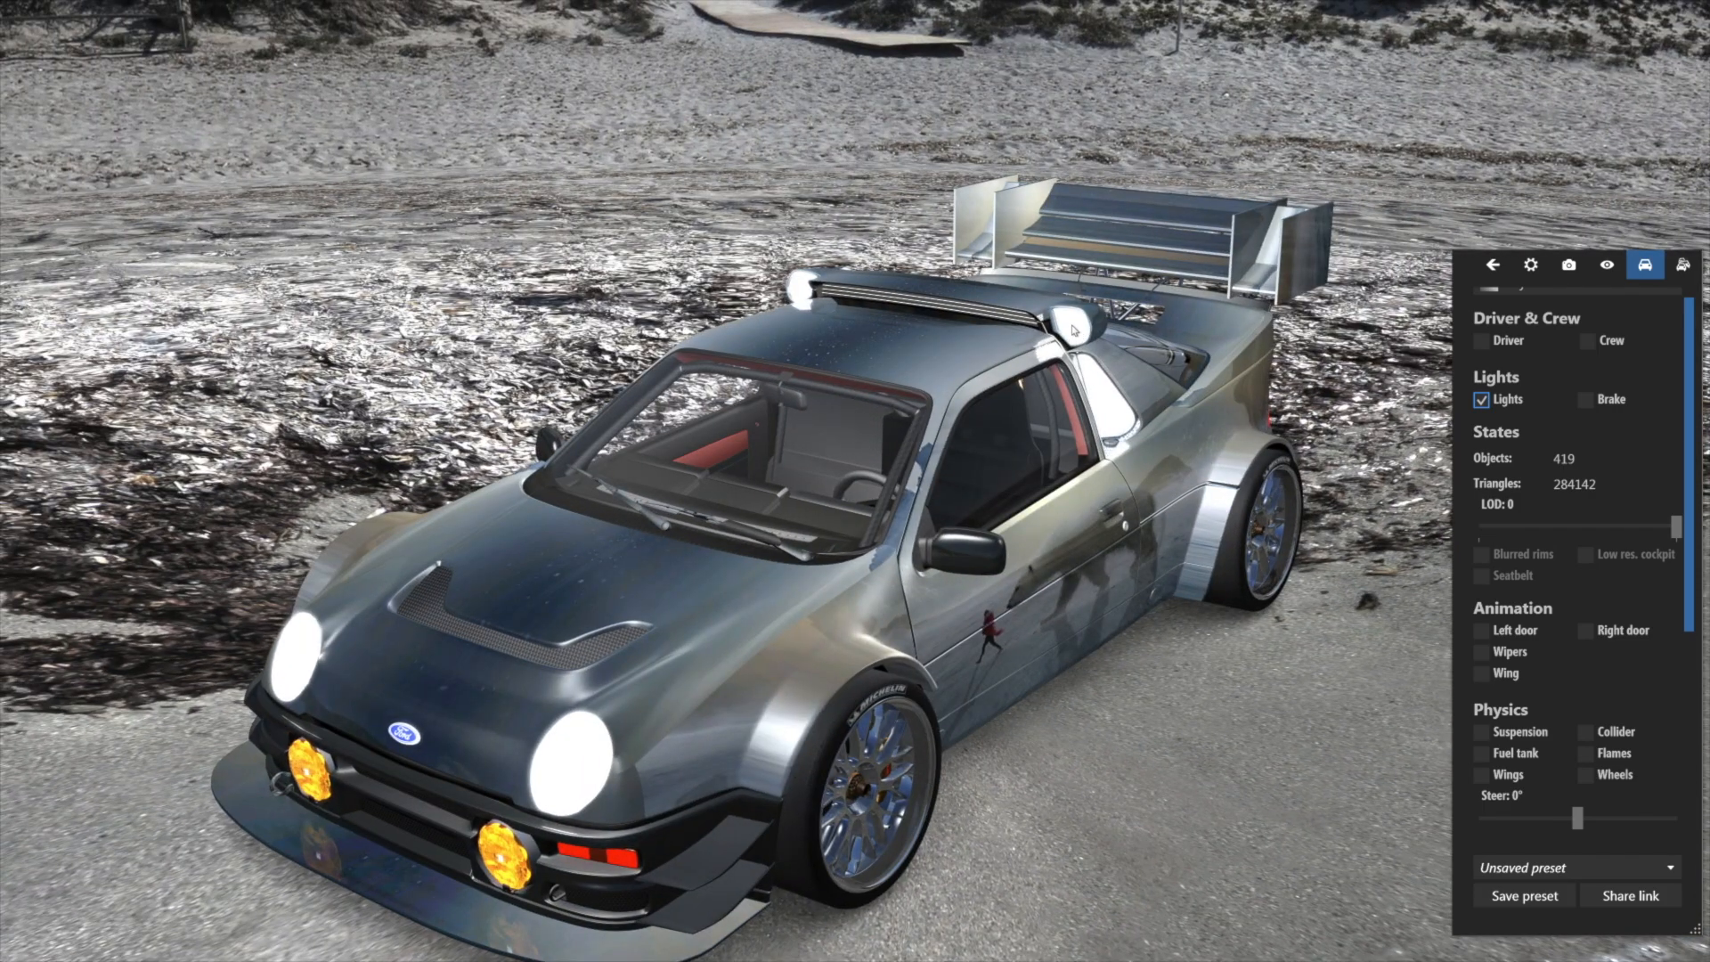
pyautogui.moveTo(1017, 681); pyautogui.dragTo(1094, 652)
pyautogui.click(1482, 400)
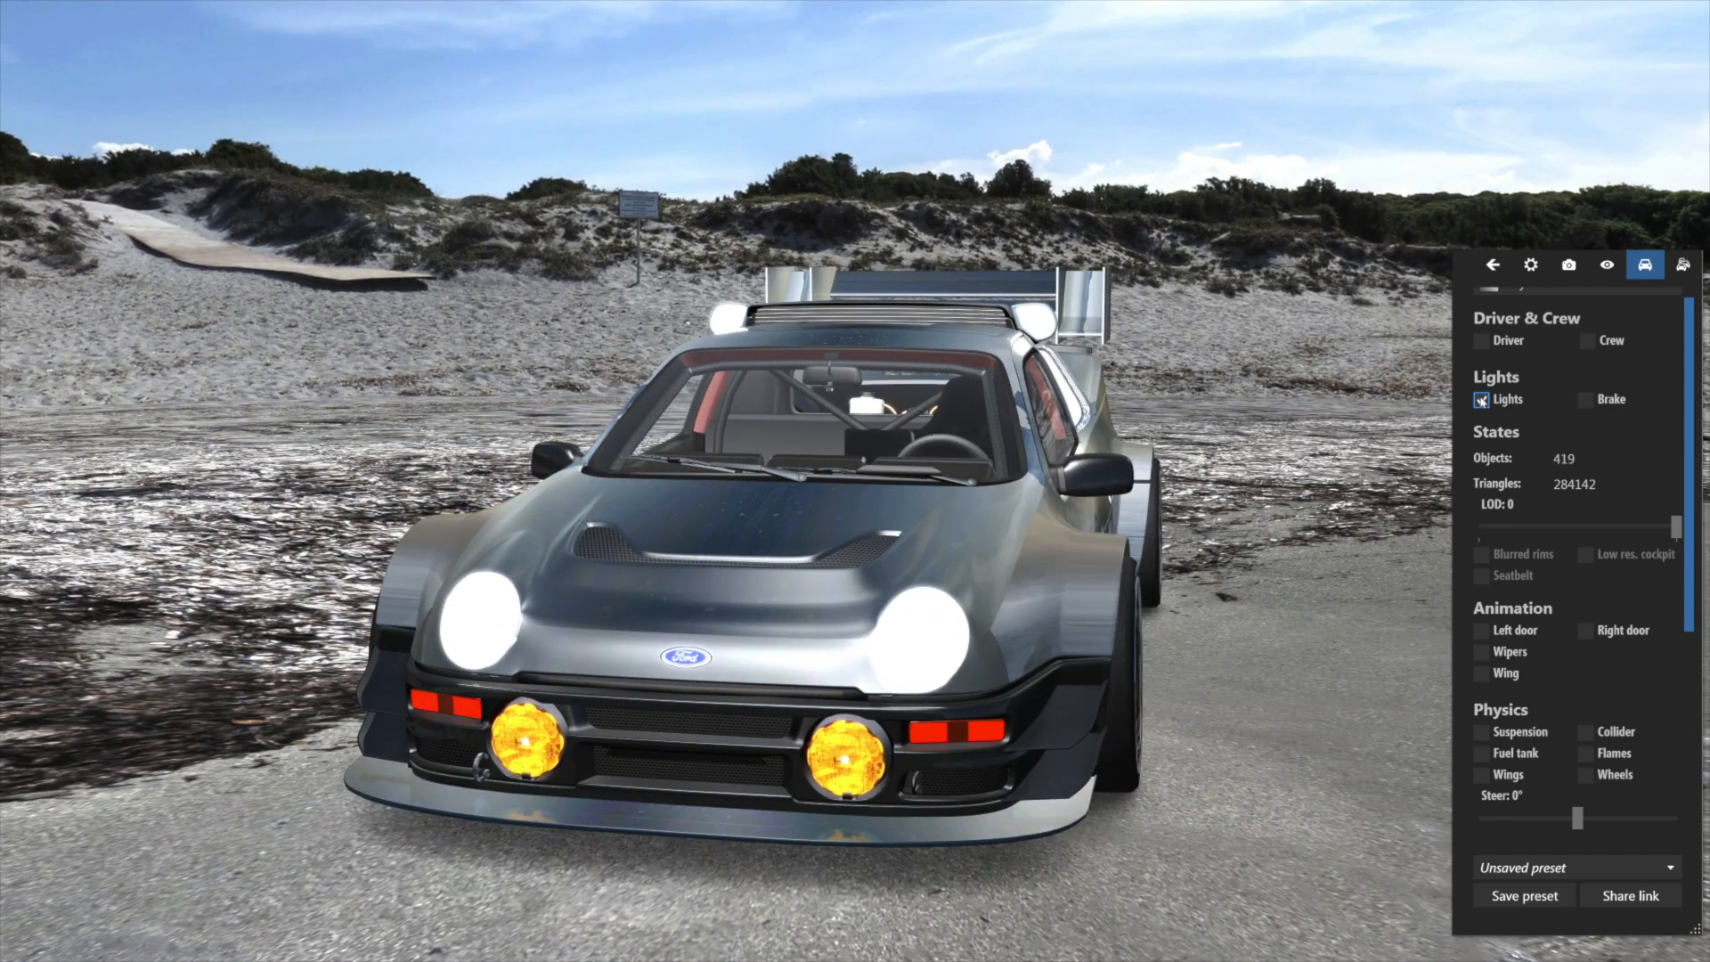
pyautogui.click(1482, 400)
pyautogui.moveTo(907, 607); pyautogui.dragTo(1059, 452)
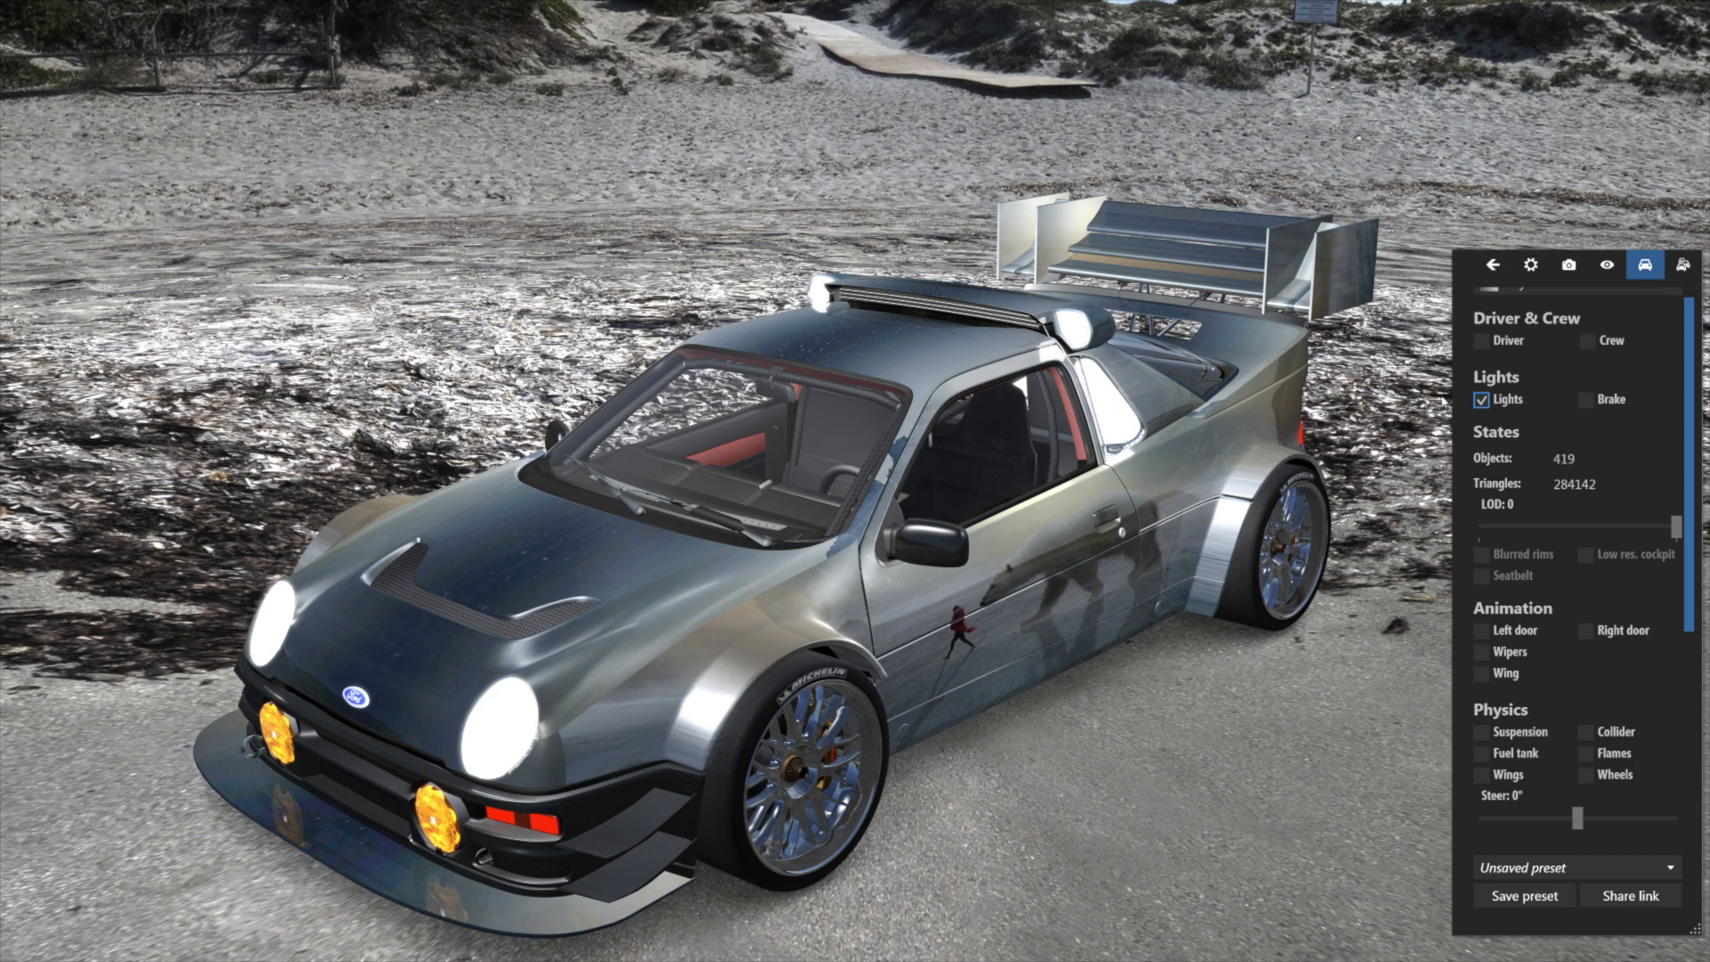
pyautogui.click(1481, 400)
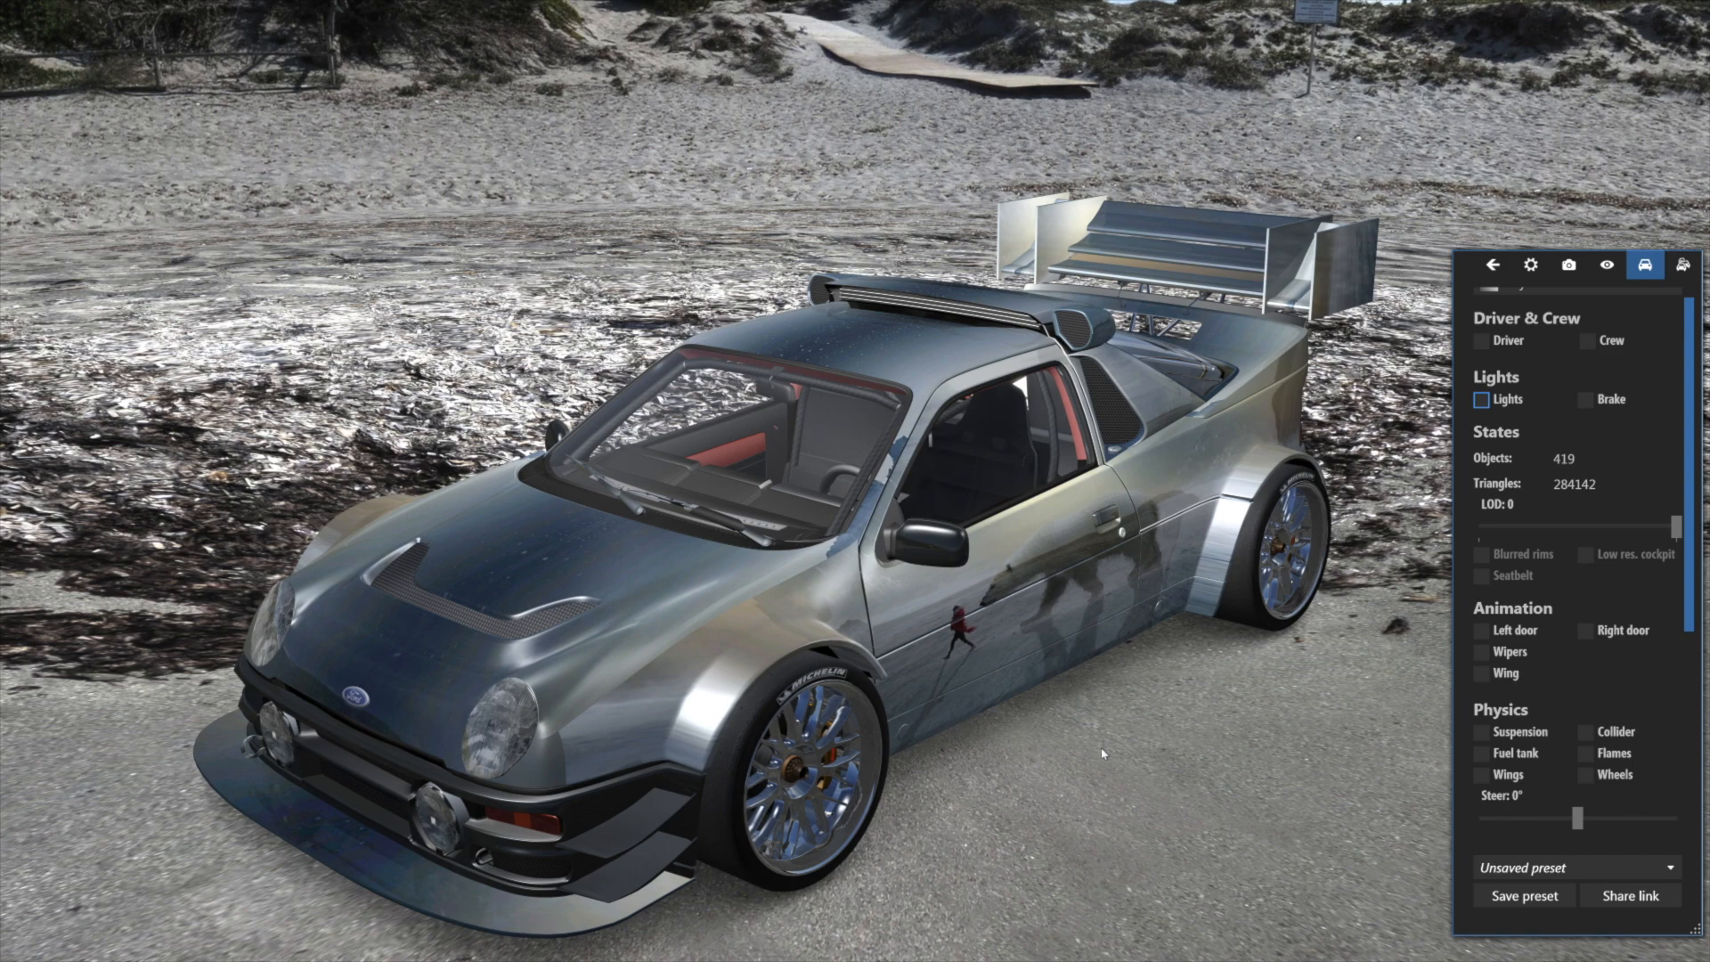
# Inspect the car's rear and driver's side, and close the showroom to return to the car's content page.
pyautogui.moveTo(1039, 715); pyautogui.dragTo(572, 634)
pyautogui.scroll(3, 1024, 709)
pyautogui.moveTo(1051, 714); pyautogui.dragTo(927, 710)
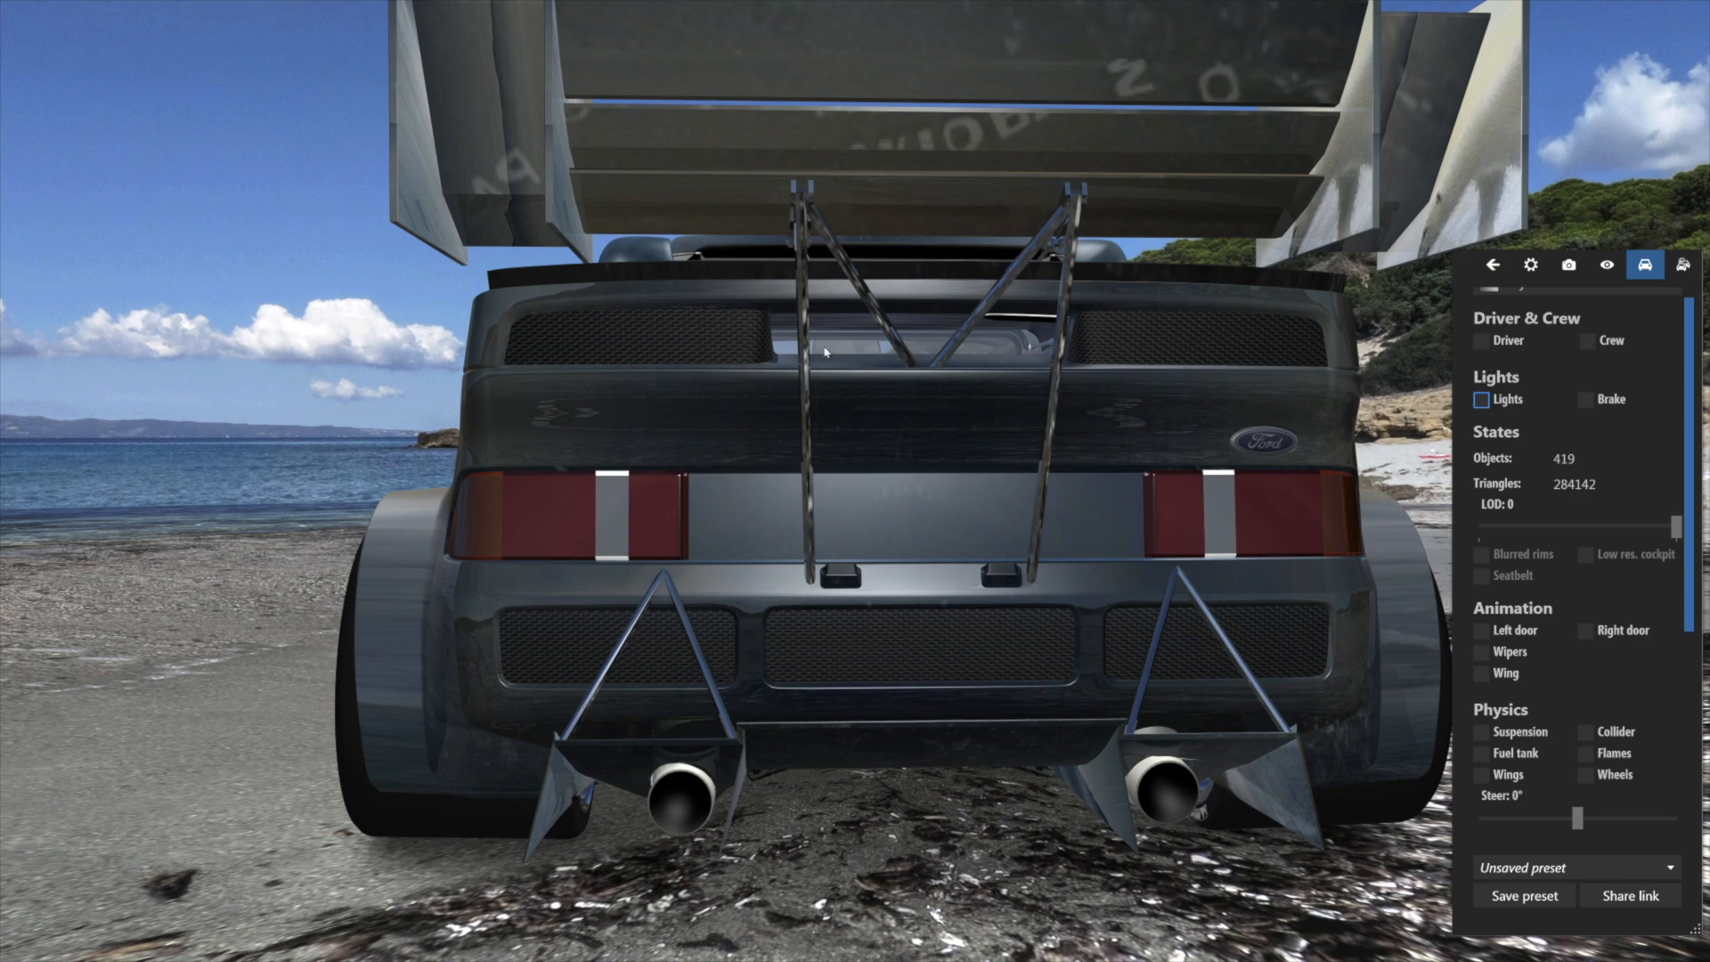
pyautogui.moveTo(477, 615); pyautogui.dragTo(1006, 628)
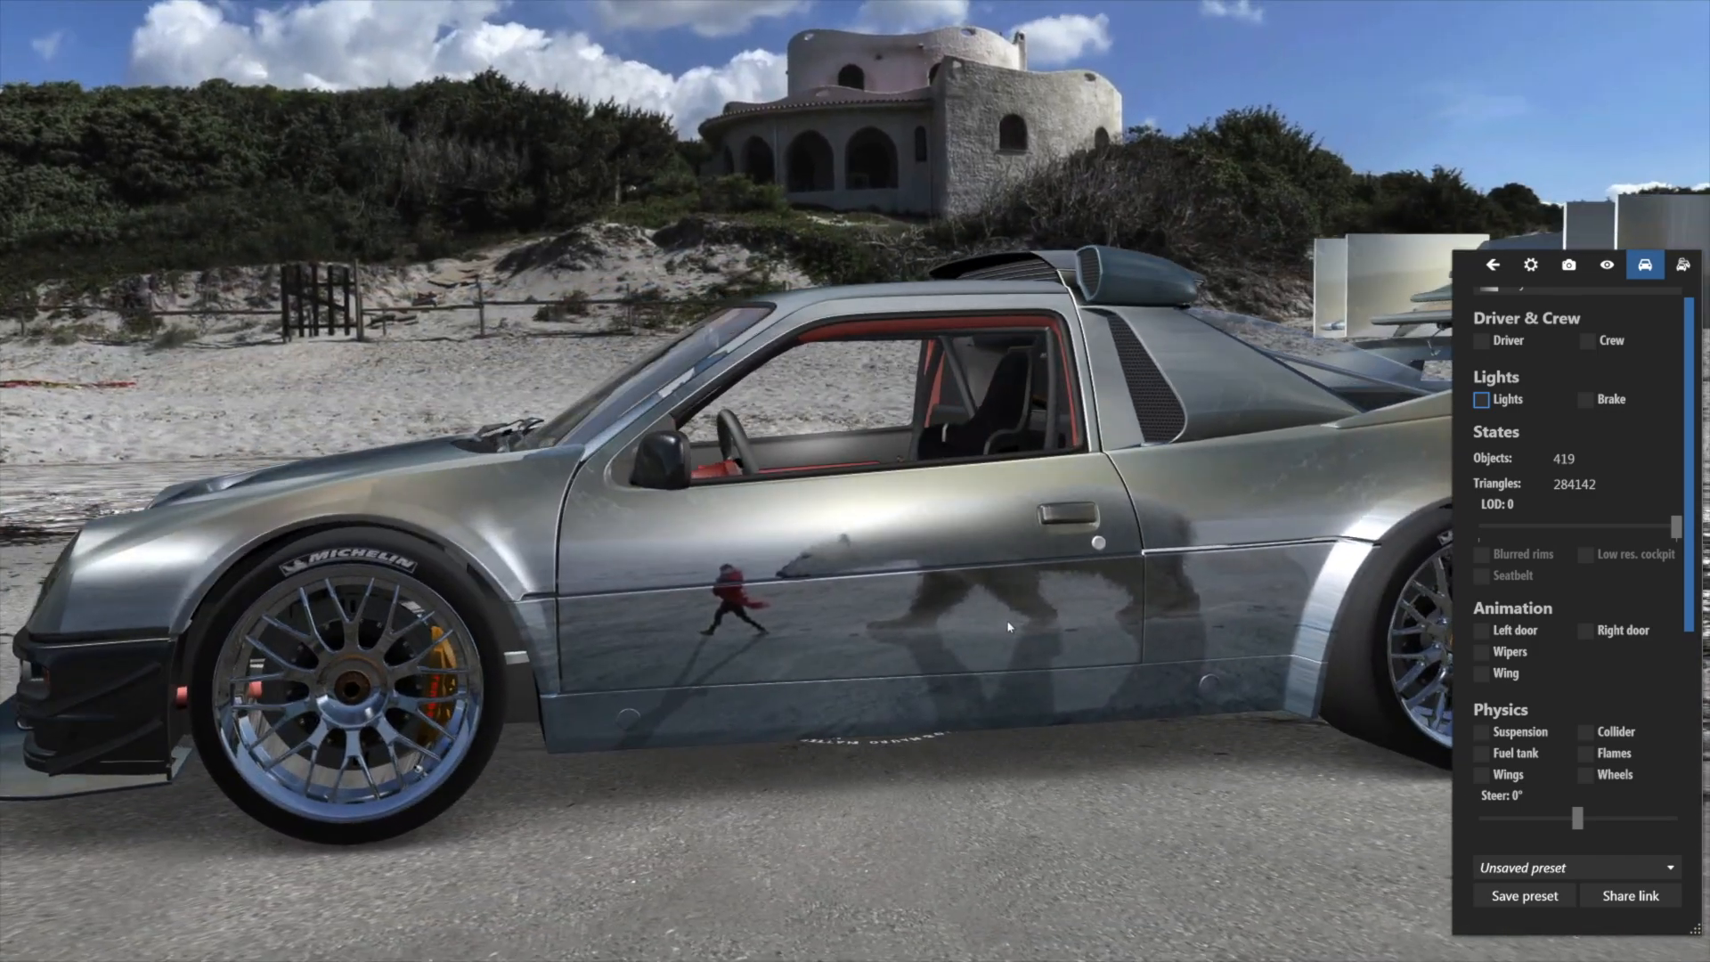
pyautogui.moveTo(569, 666); pyautogui.dragTo(759, 692)
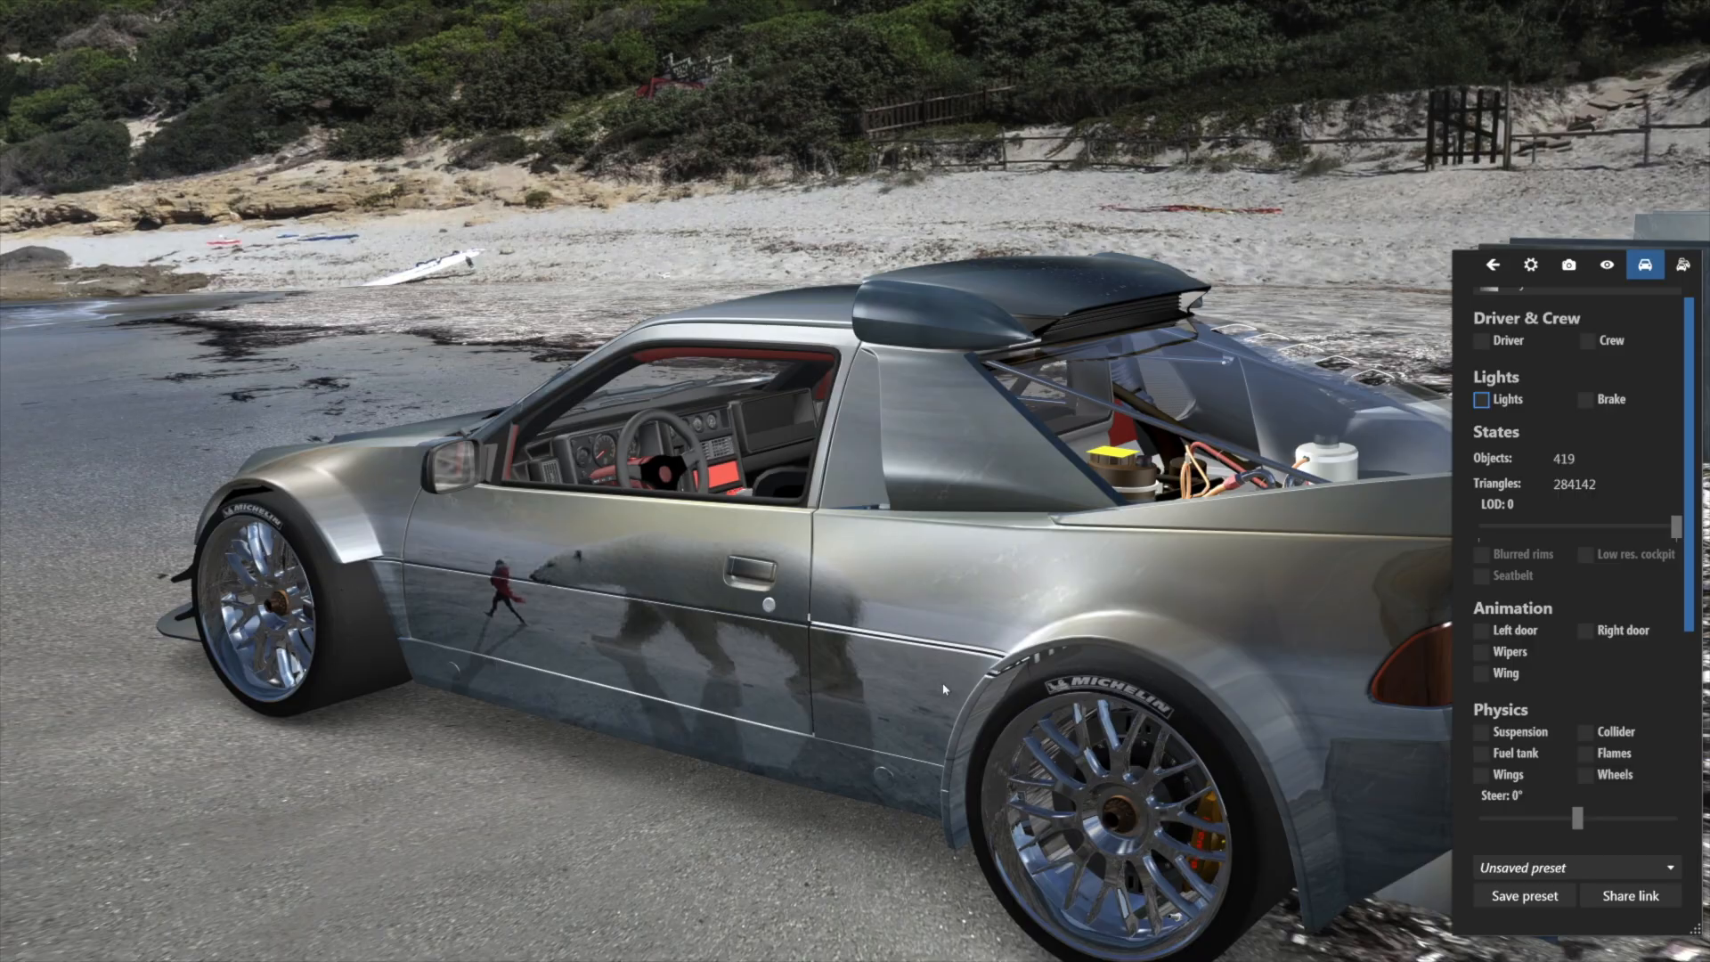
pyautogui.press('Escape')
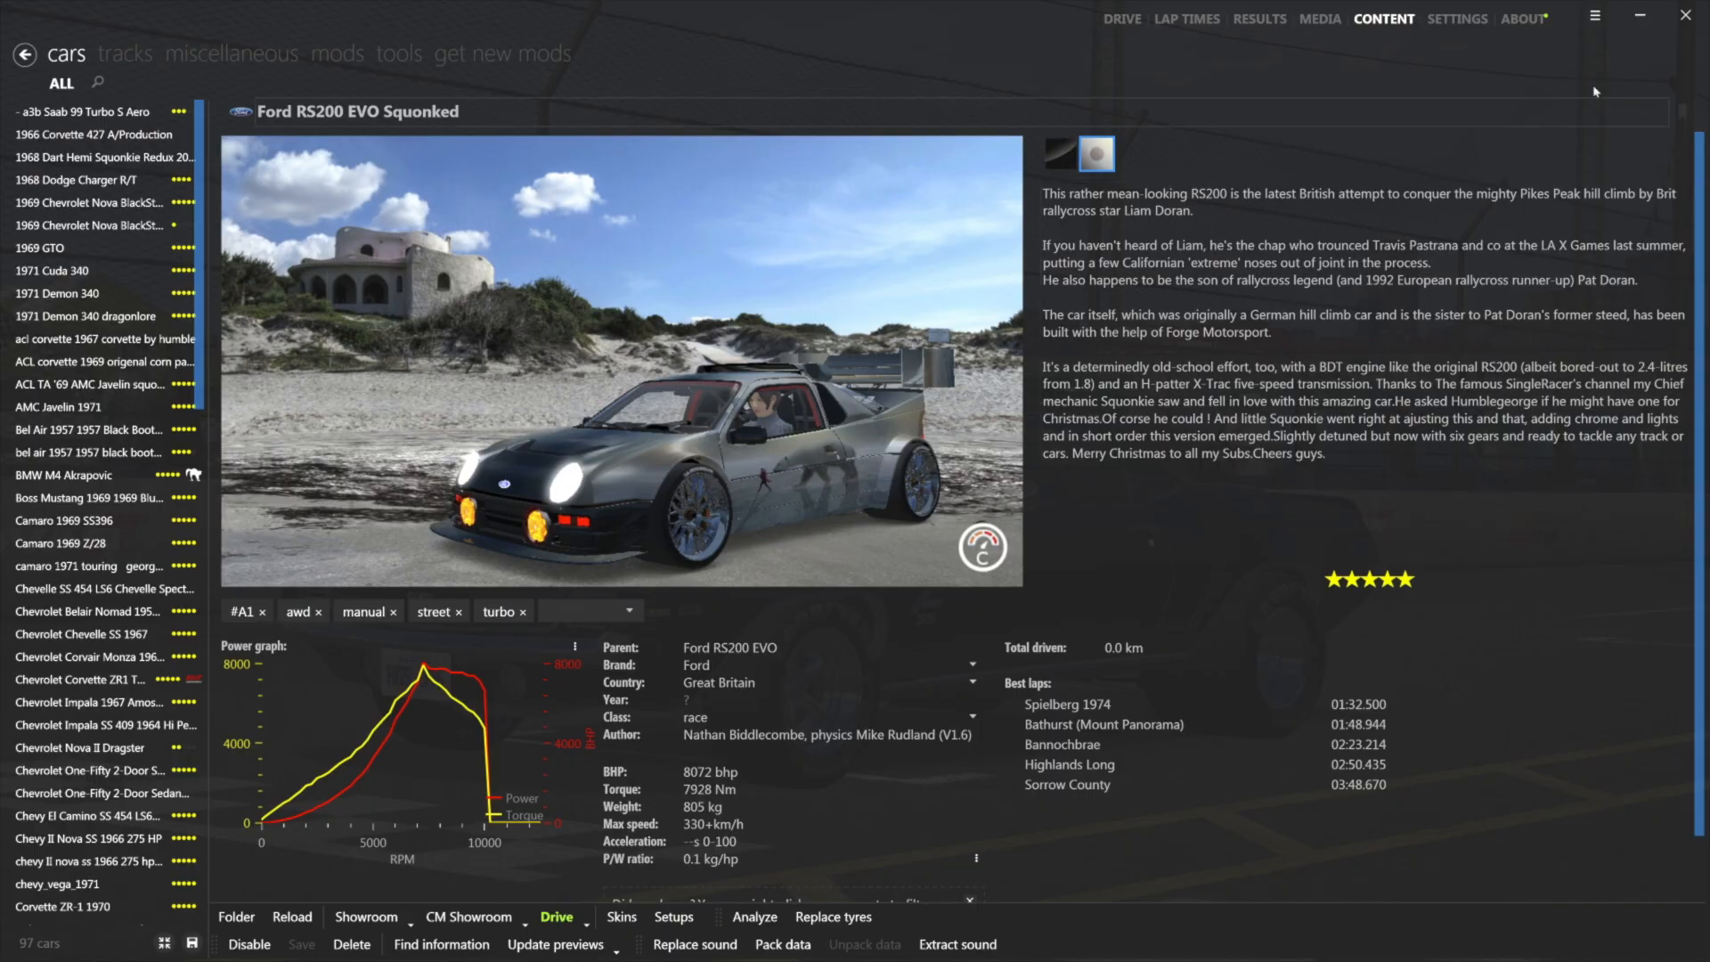
# Switch to the open lights.ini in Notepad++ and shorten the LIGHT_27 mesh name to trunk_grills.
pyautogui.click(1630, 27)
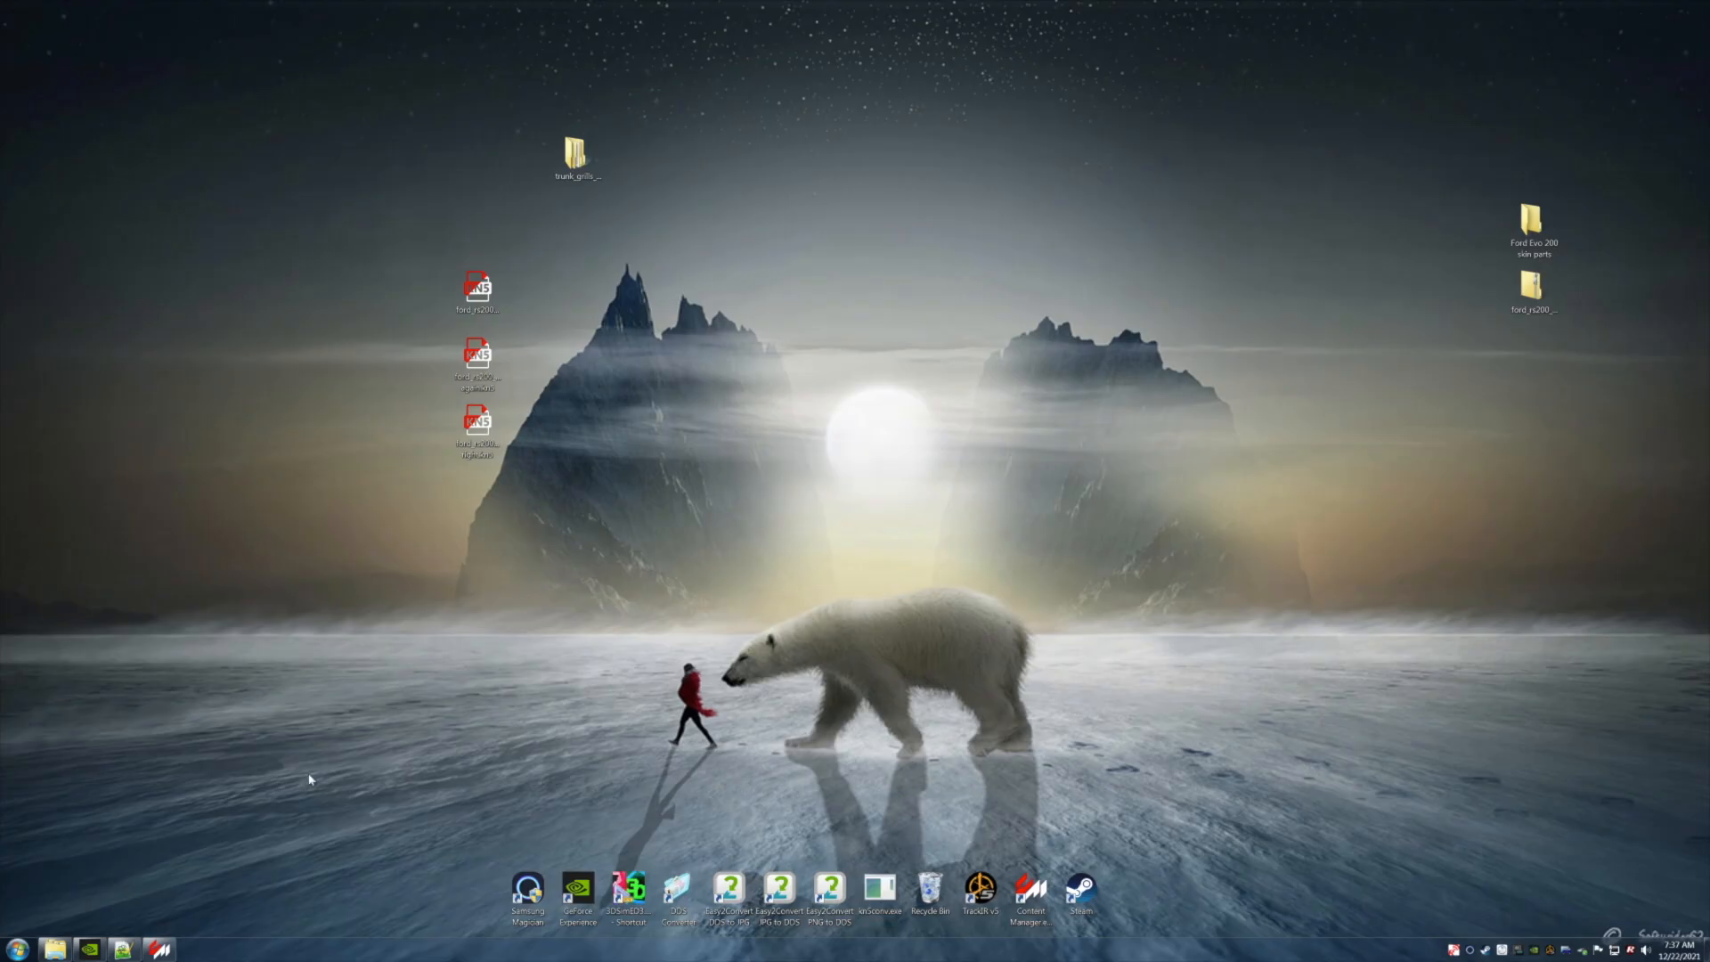
pyautogui.click(123, 950)
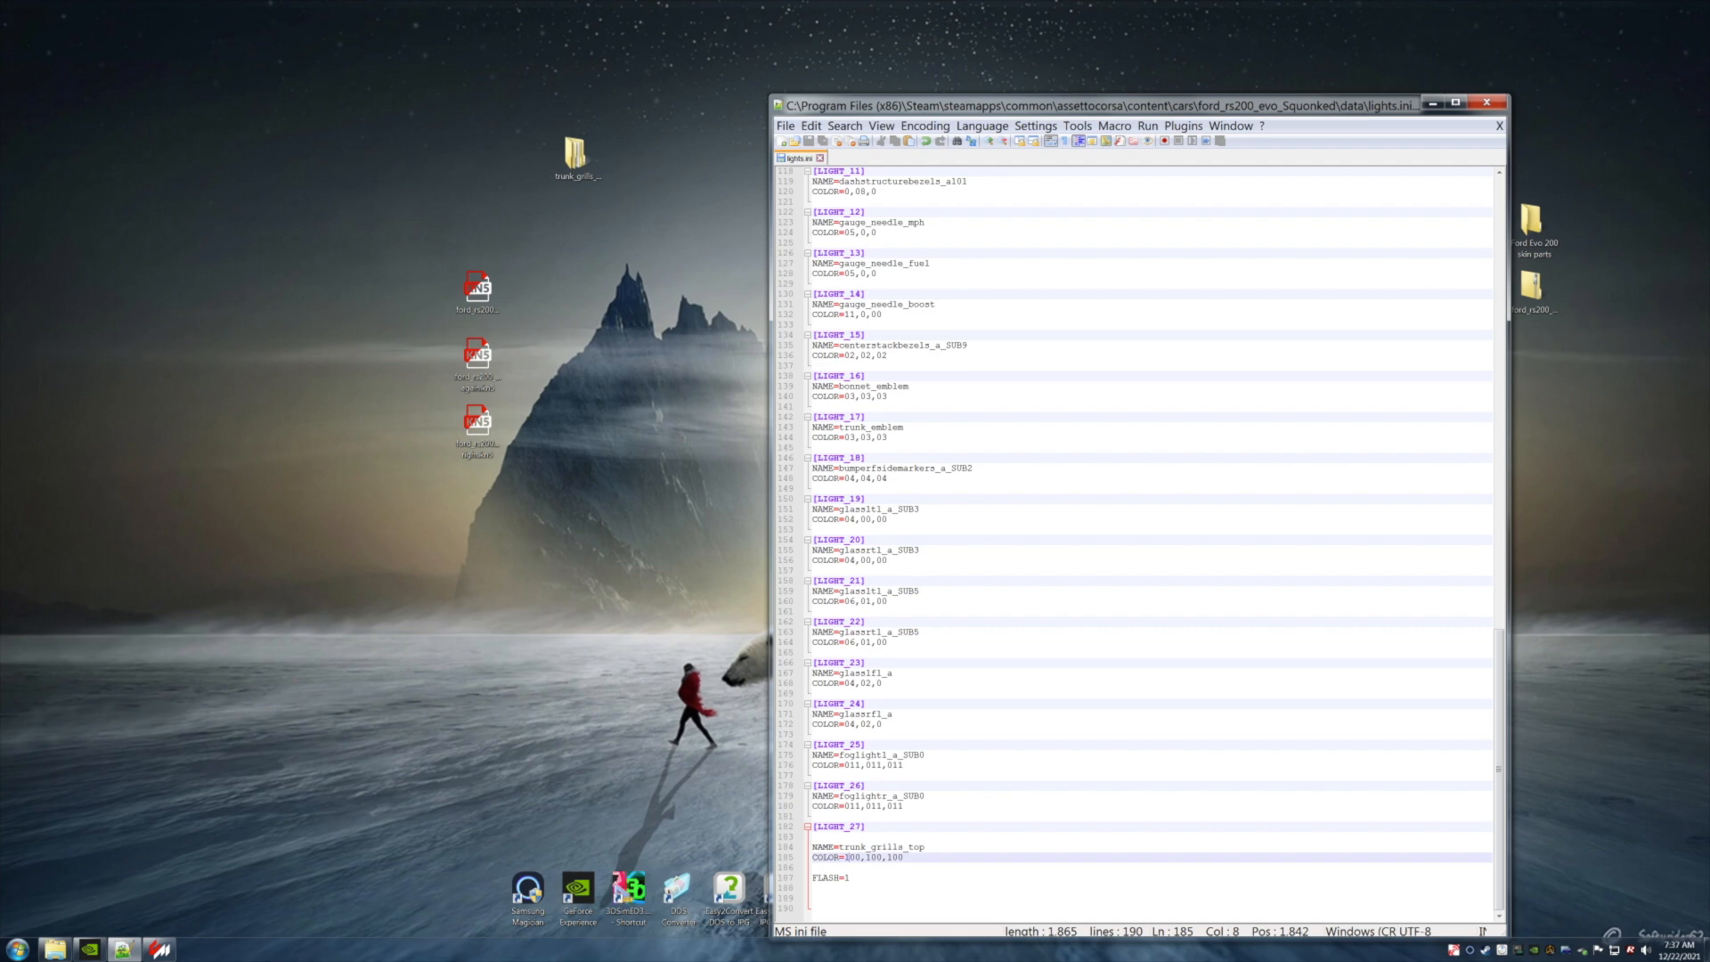
pyautogui.moveTo(927, 847); pyautogui.dragTo(919, 848)
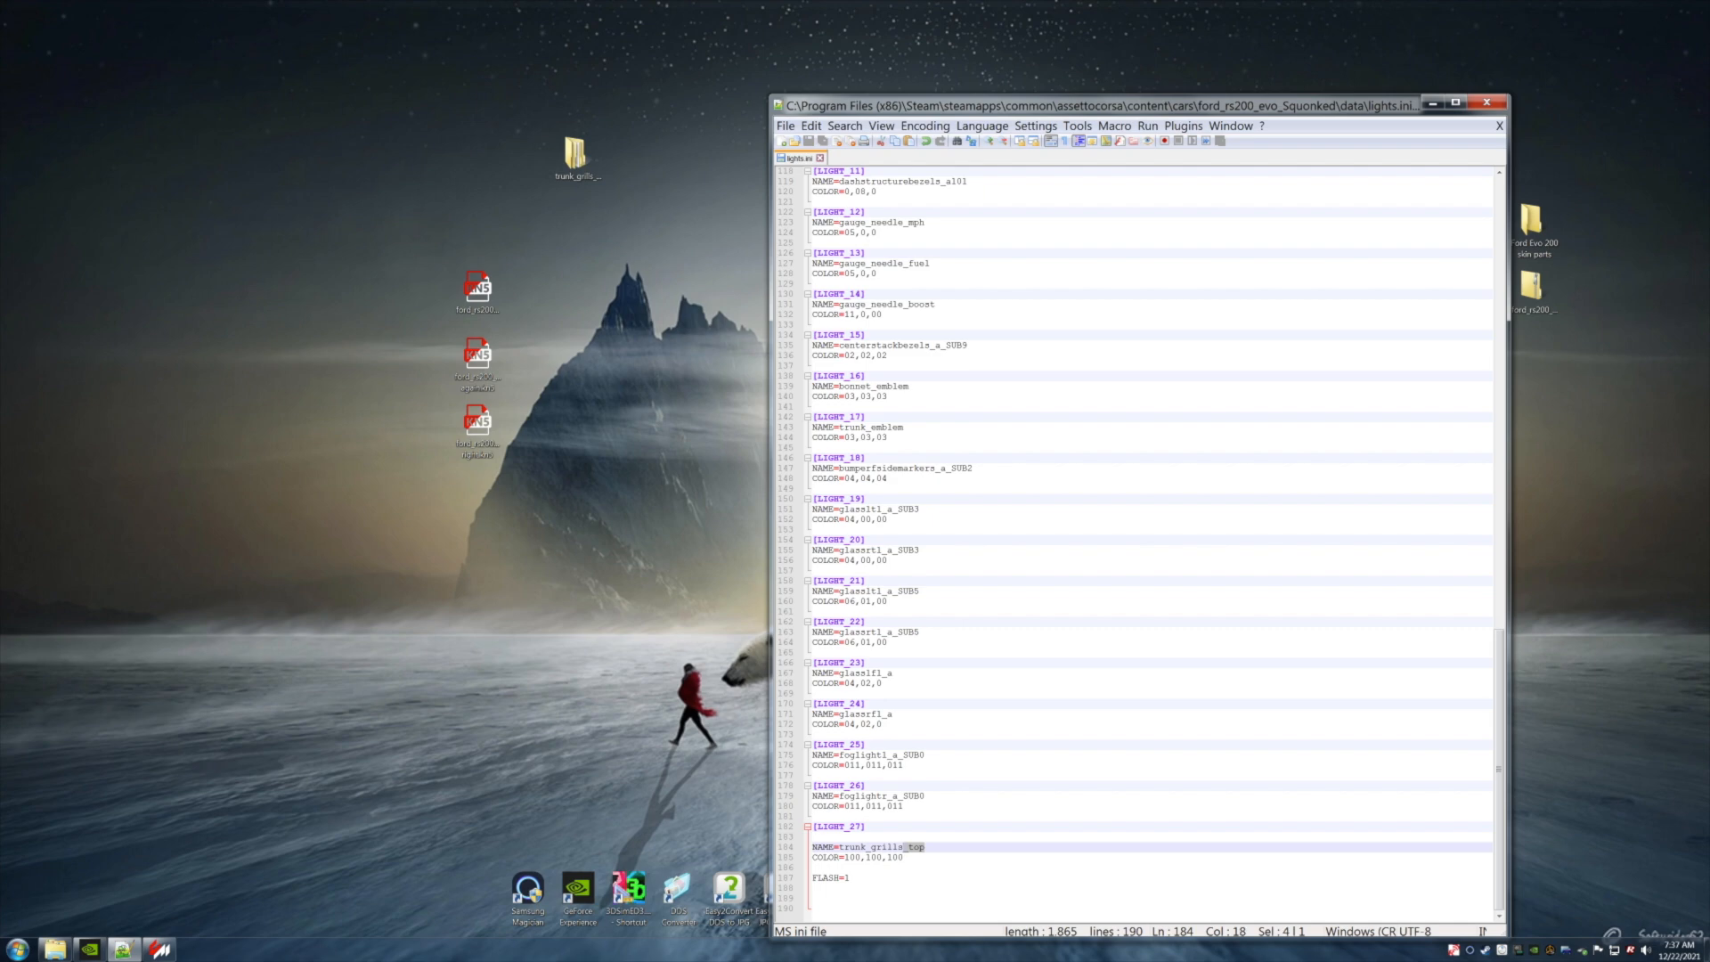
pyautogui.press('BackSpace')
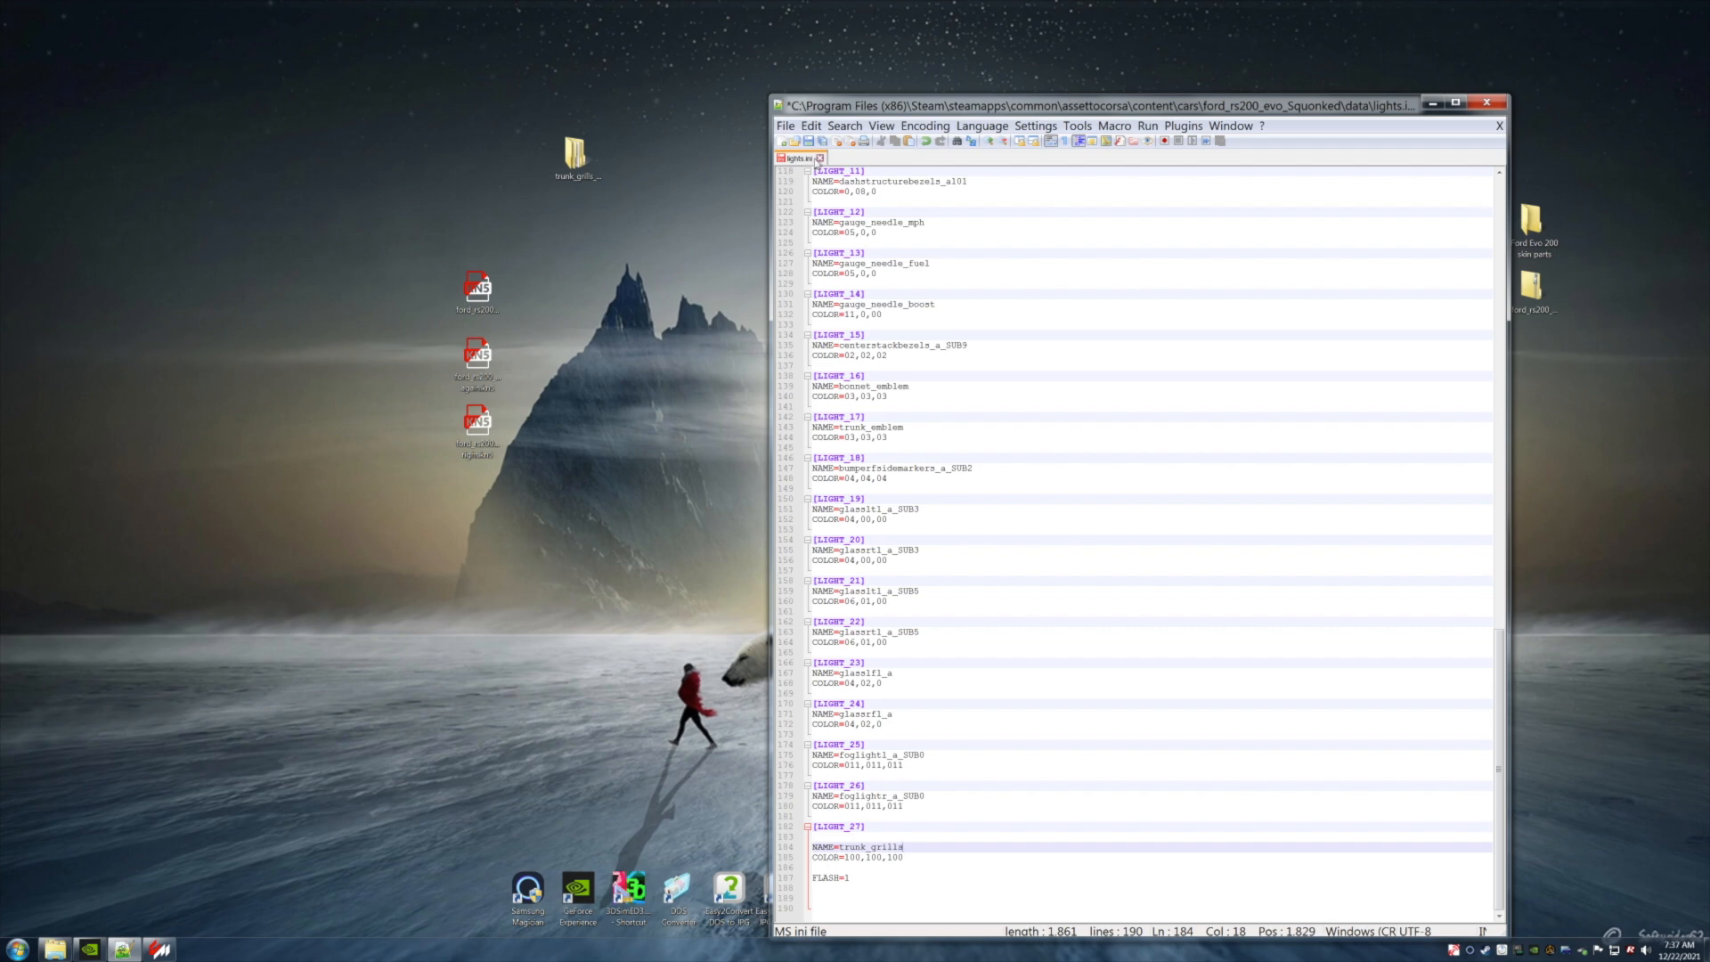
# Remove the blank line above FLASH=1 in LIGHT_27, save lights.ini, and minimize the editor.
pyautogui.click(814, 868)
pyautogui.press('Delete')
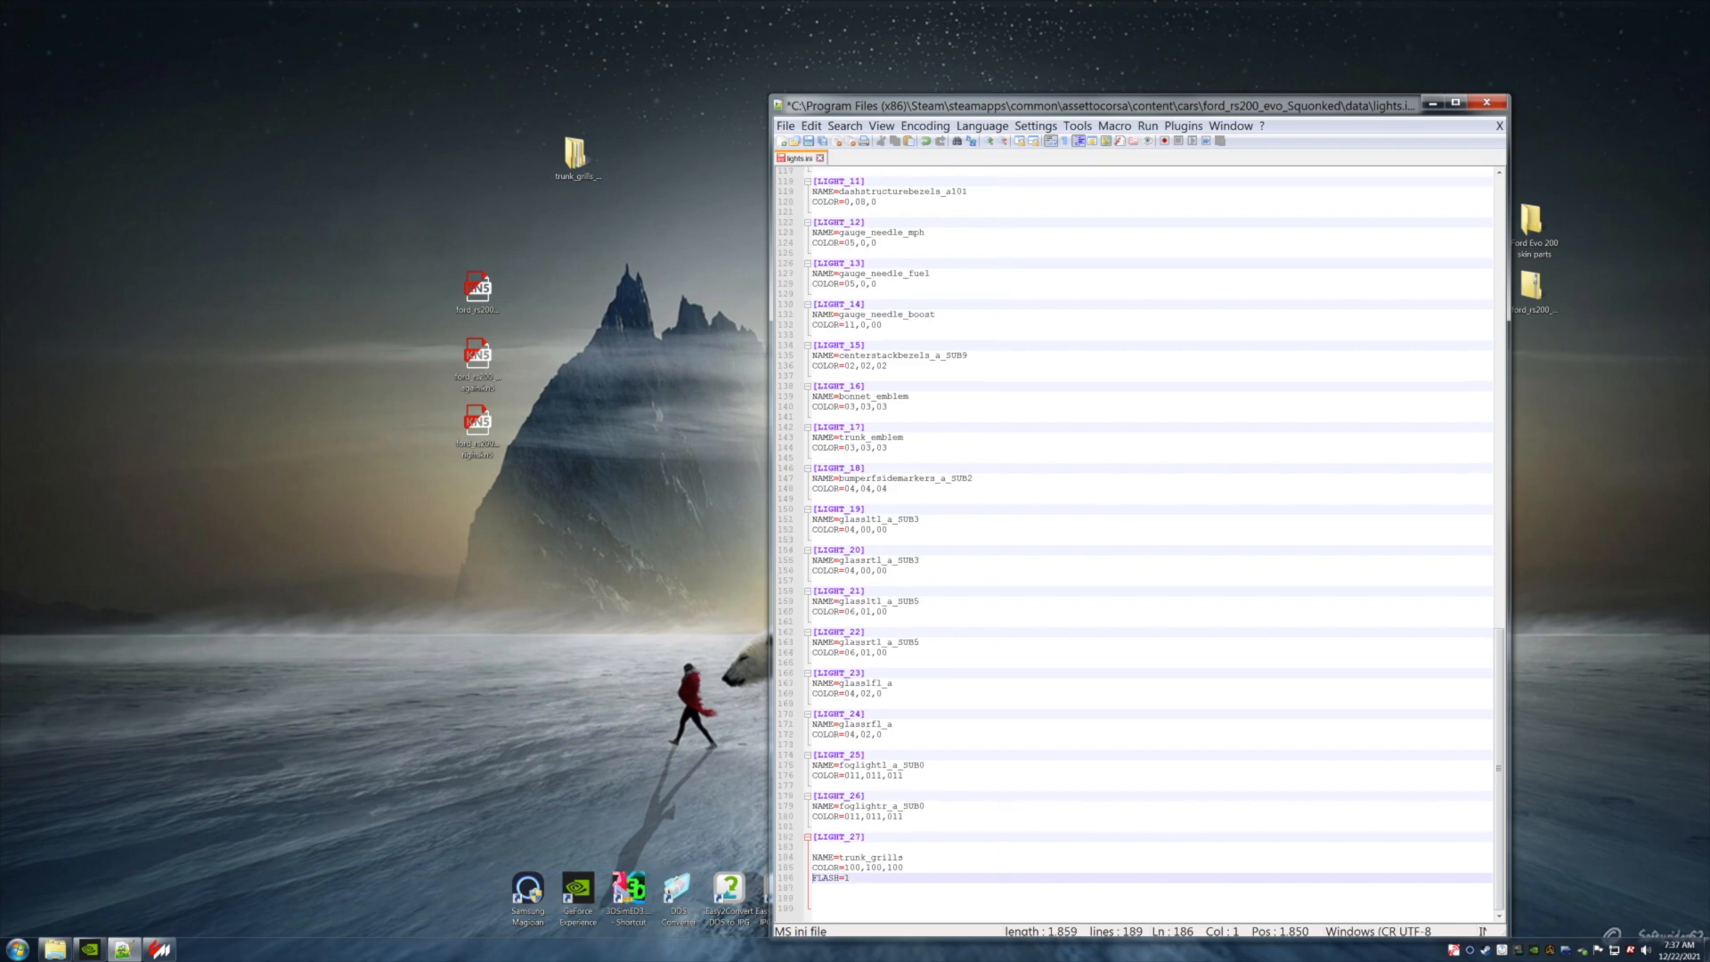
pyautogui.click(810, 140)
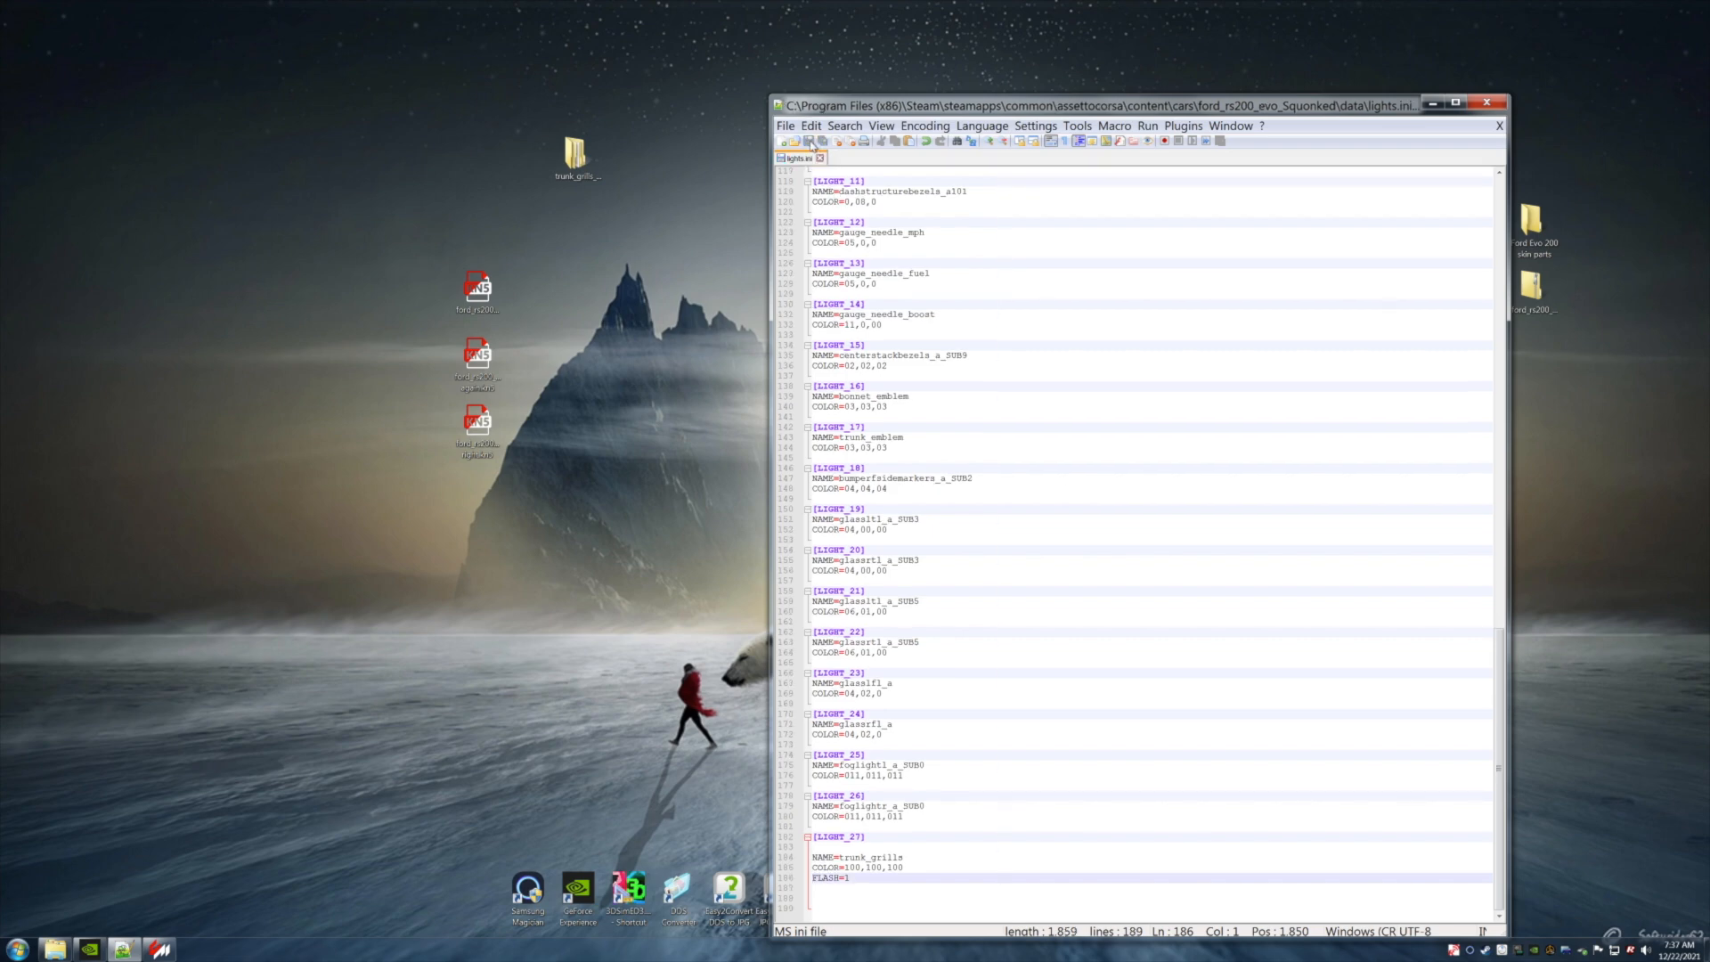
pyautogui.click(1432, 104)
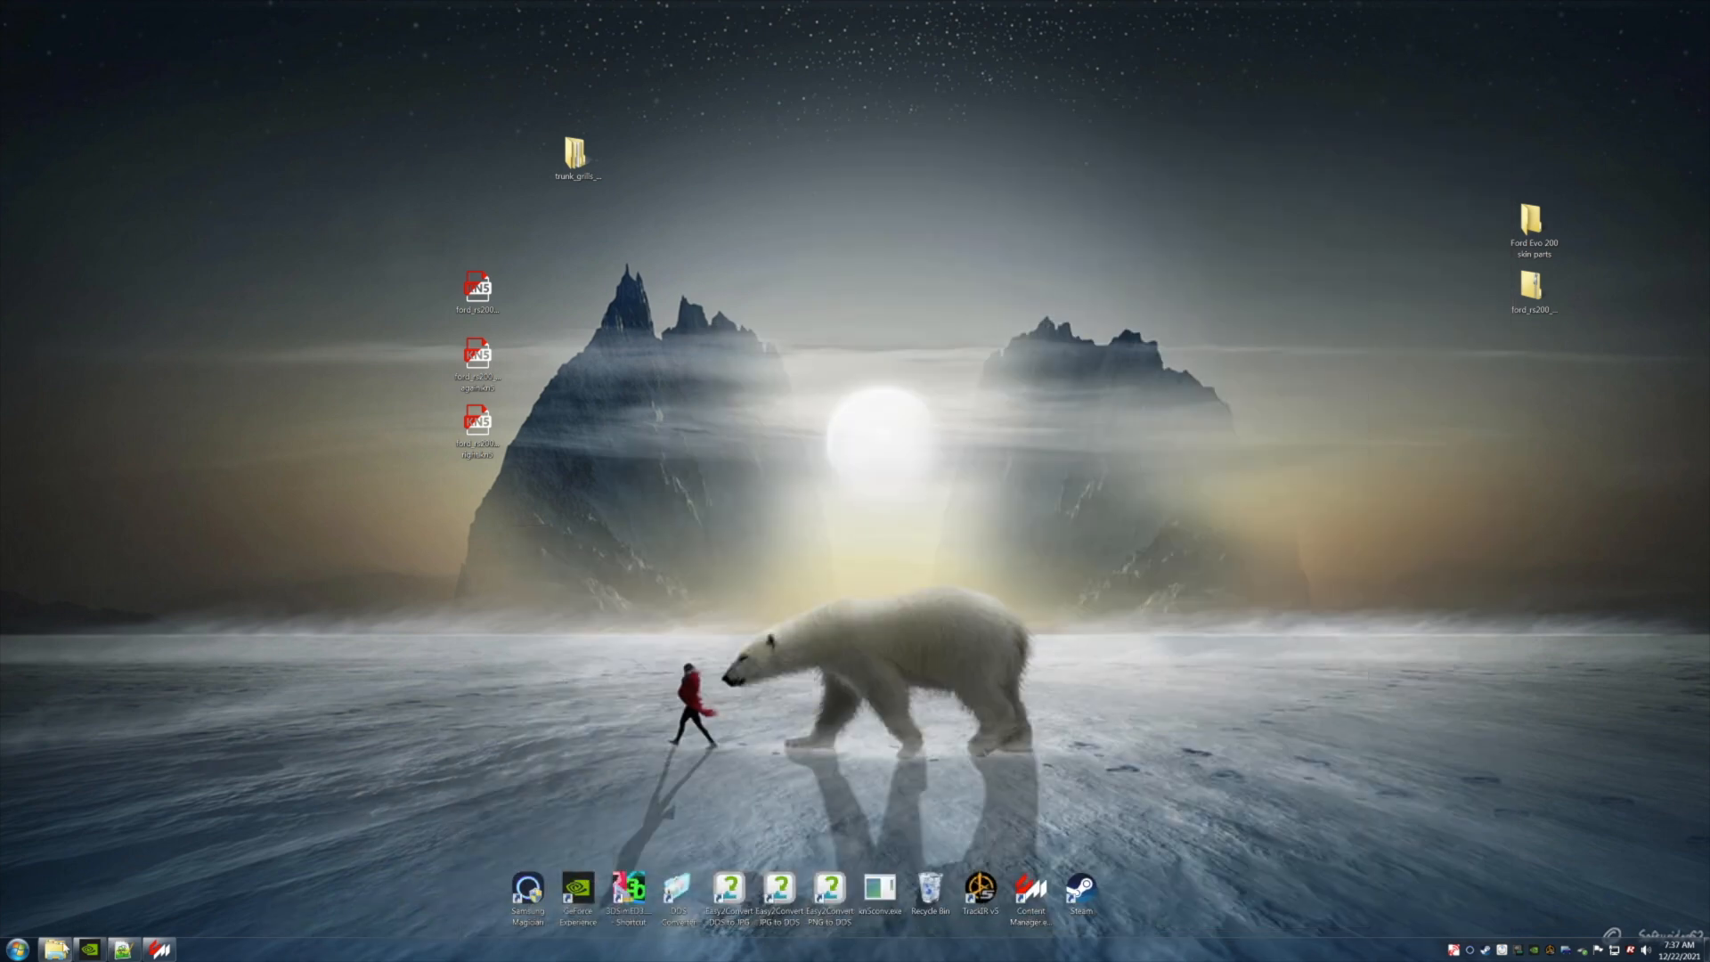
# Check the subfolders in the car's materials folder in Windows Explorer, then minimize the window.
pyautogui.click(56, 949)
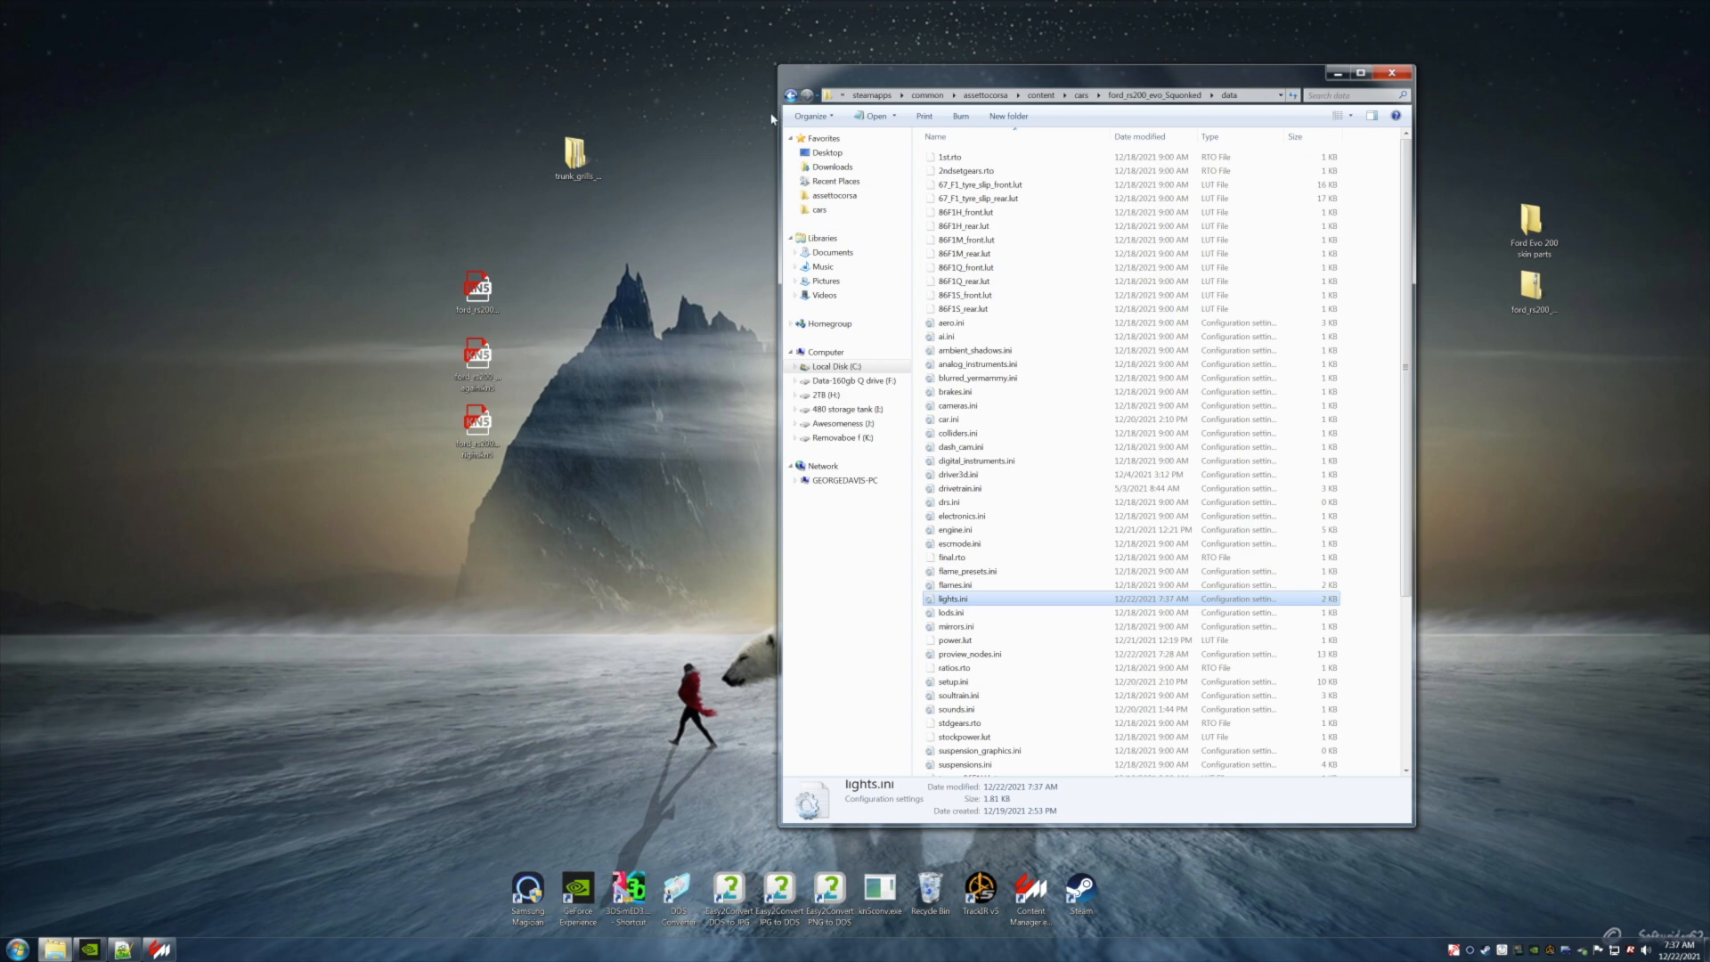
pyautogui.click(791, 95)
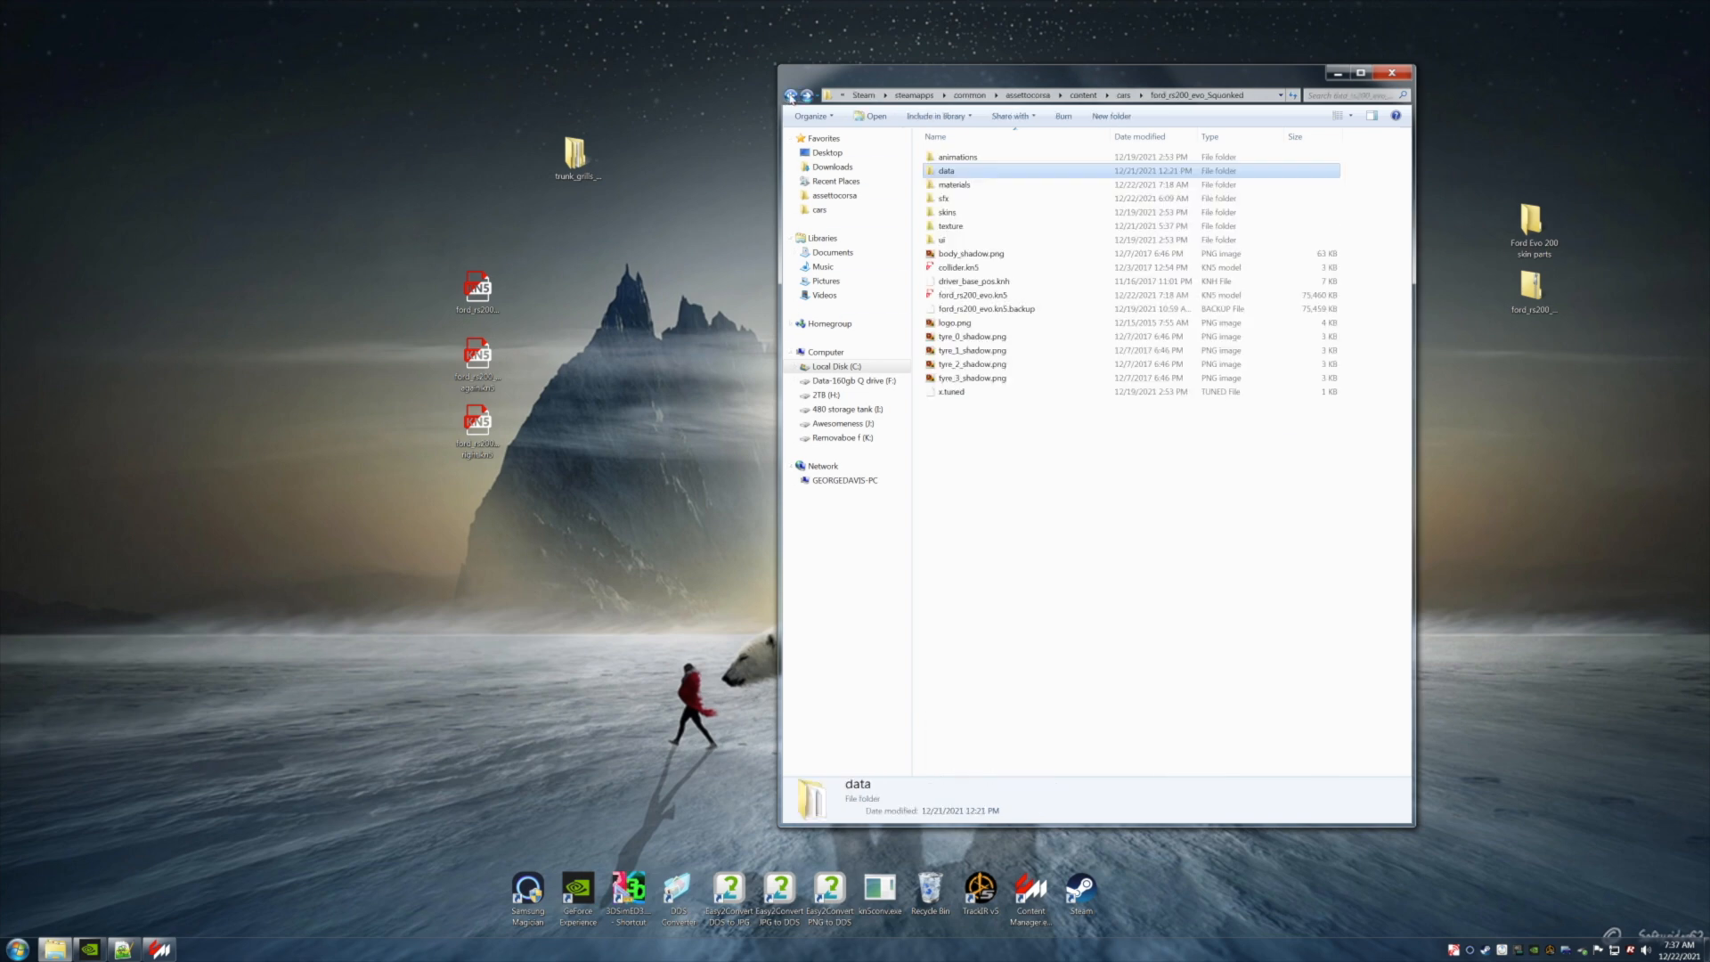
pyautogui.doubleClick(955, 185)
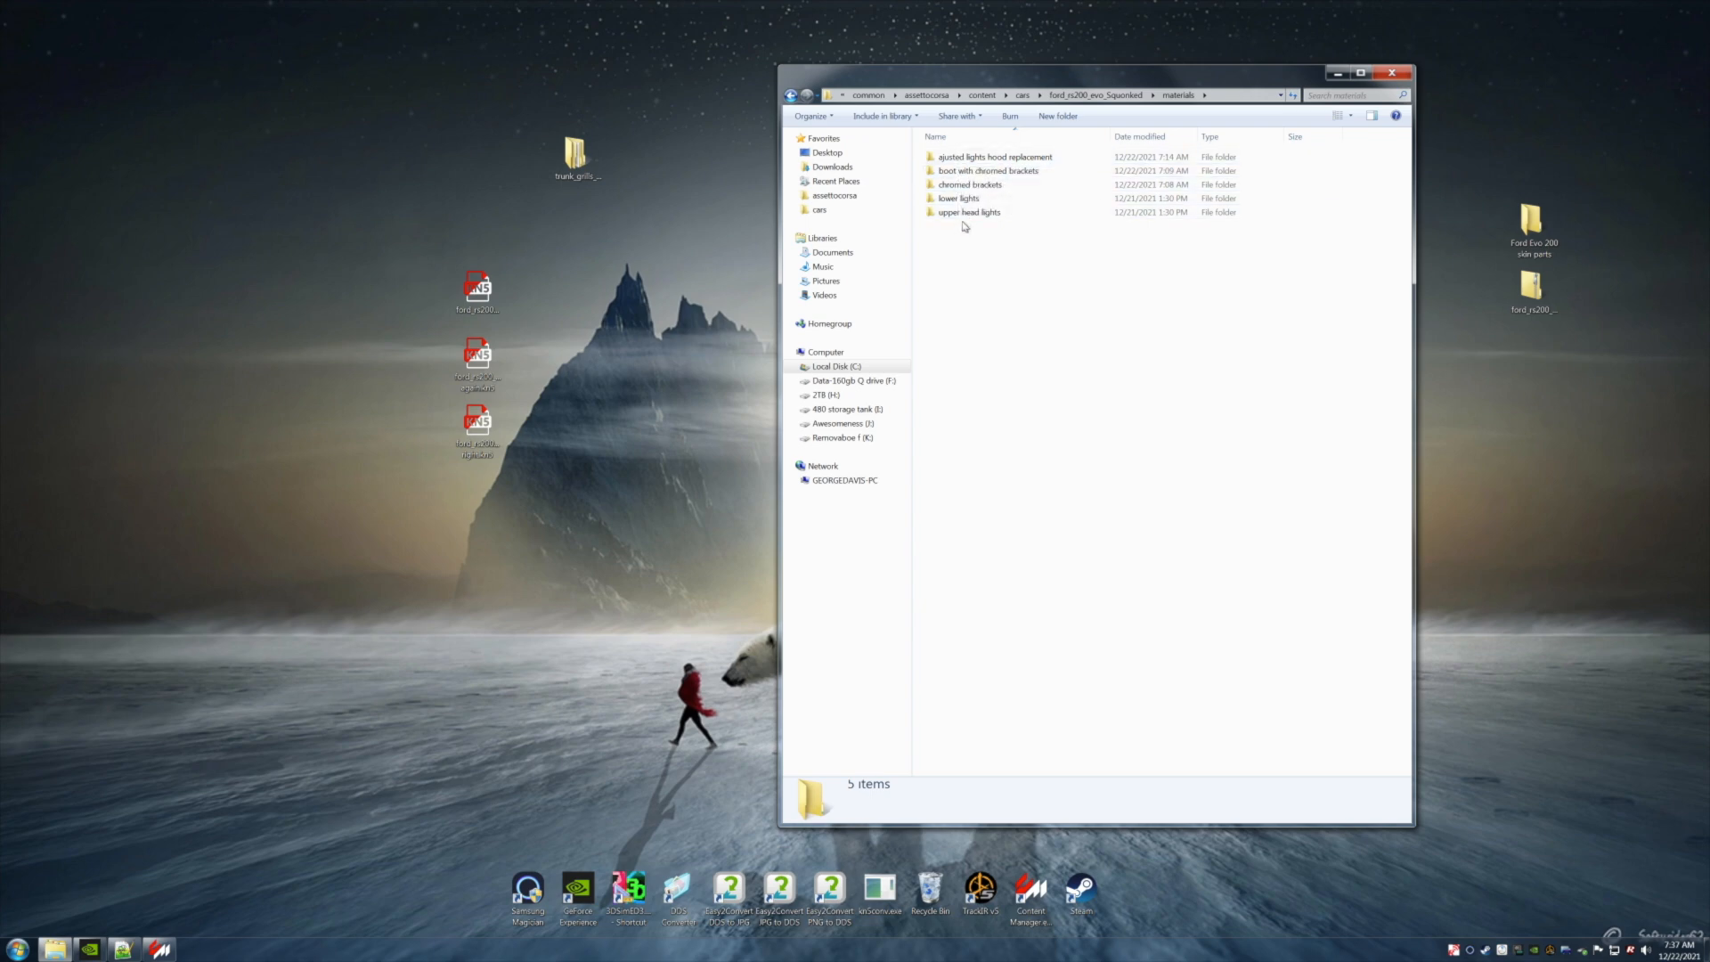
pyautogui.click(1336, 74)
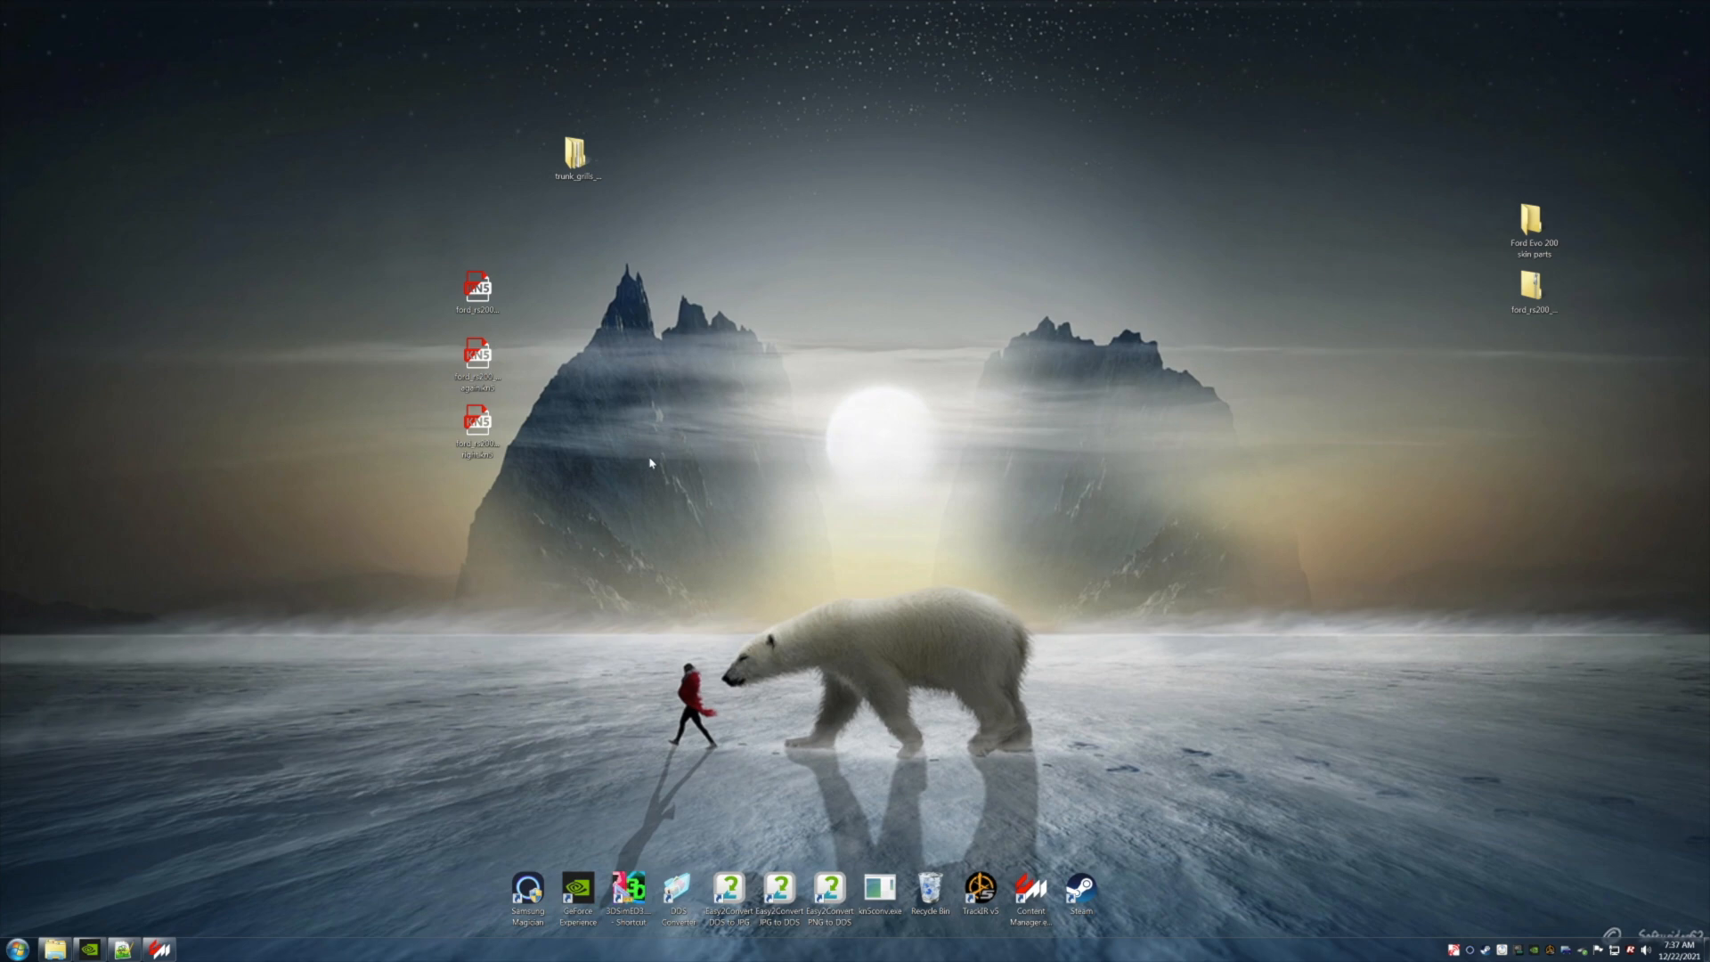
# Empty the Recycle Bin and confirm permanent deletion of its items.
pyautogui.rightClick(936, 880)
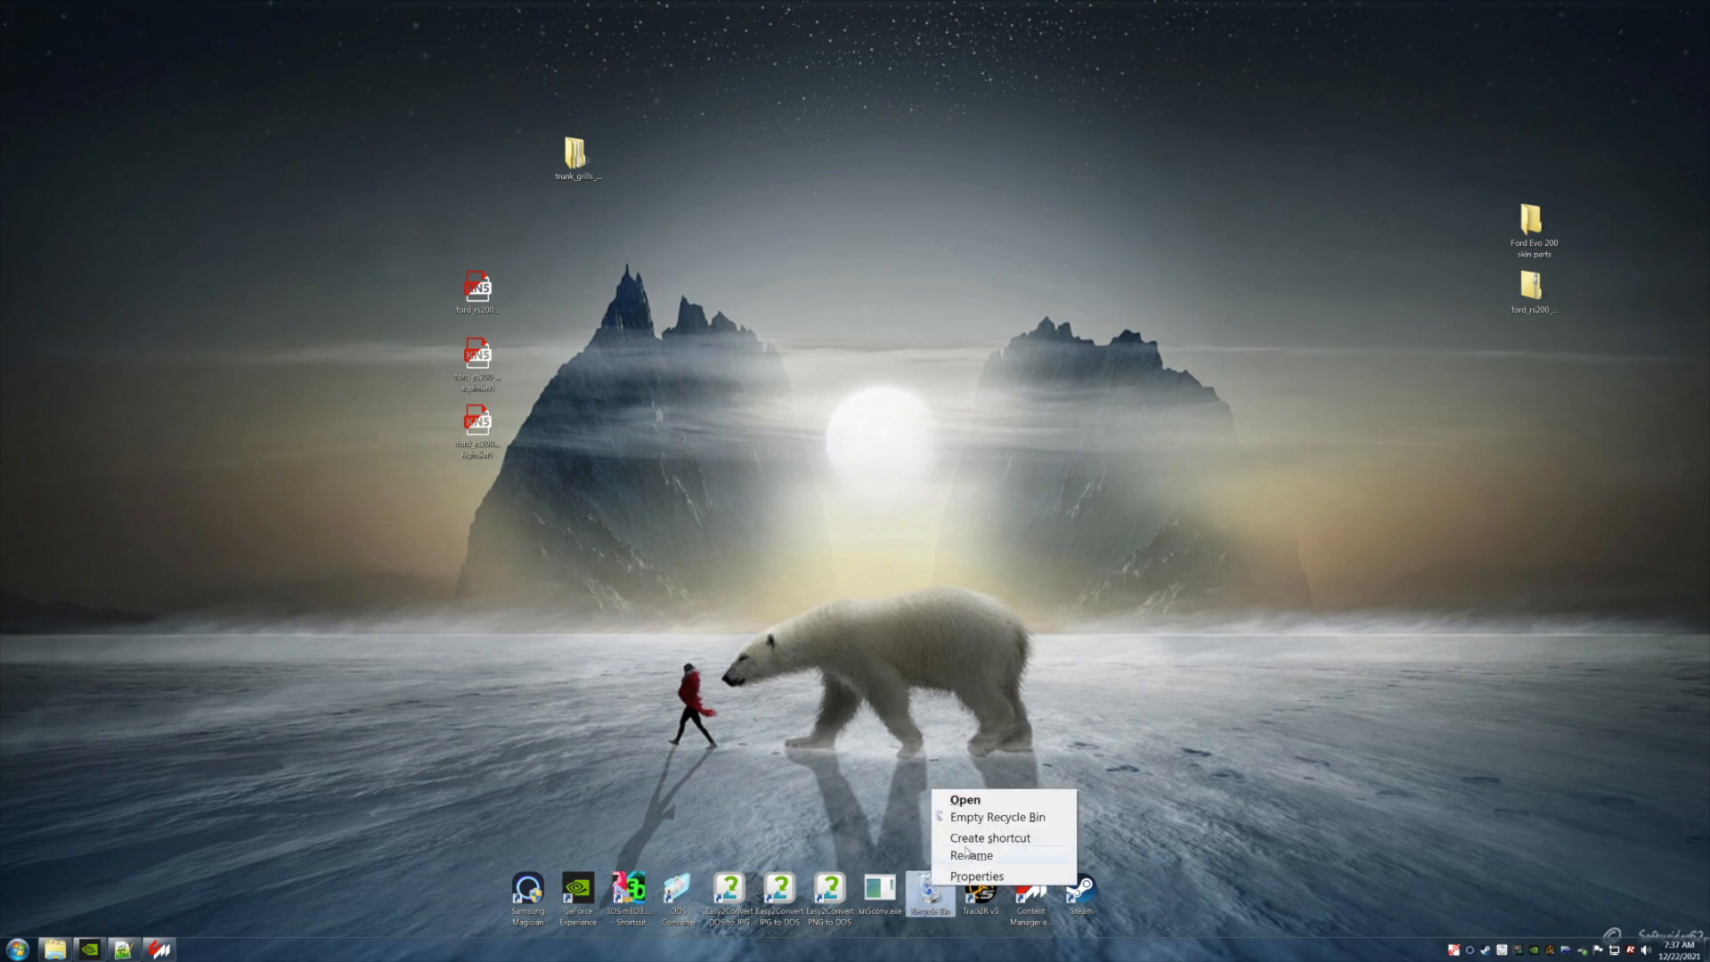
pyautogui.click(967, 818)
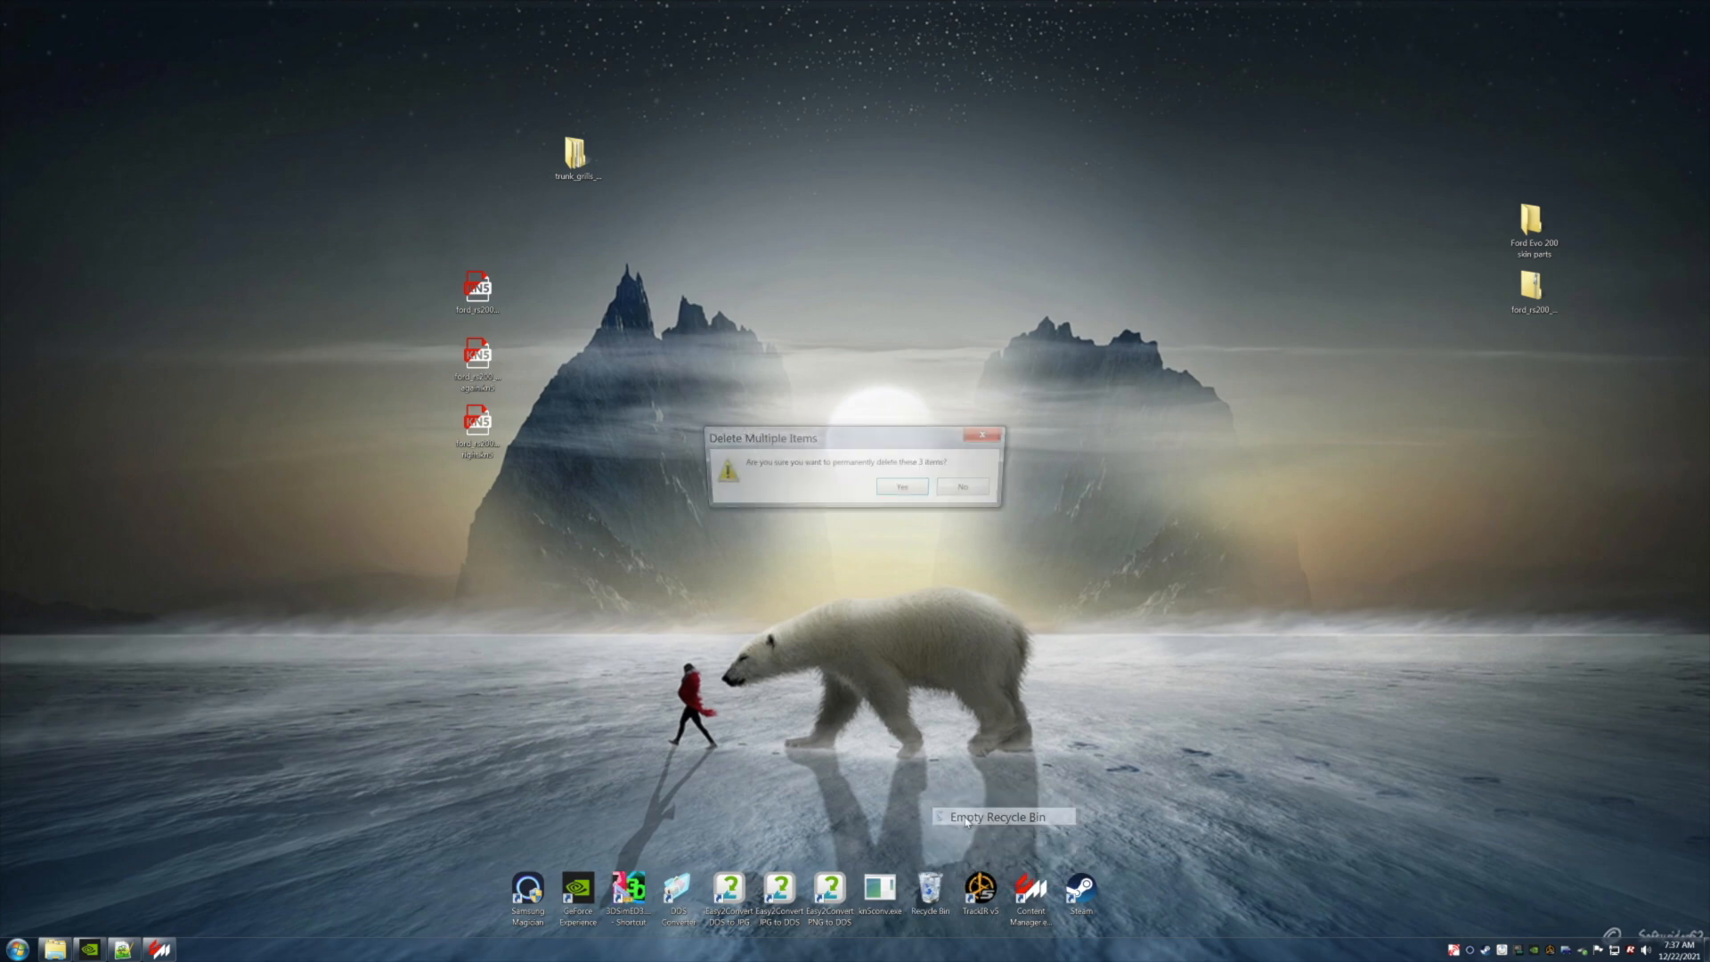
pyautogui.click(904, 488)
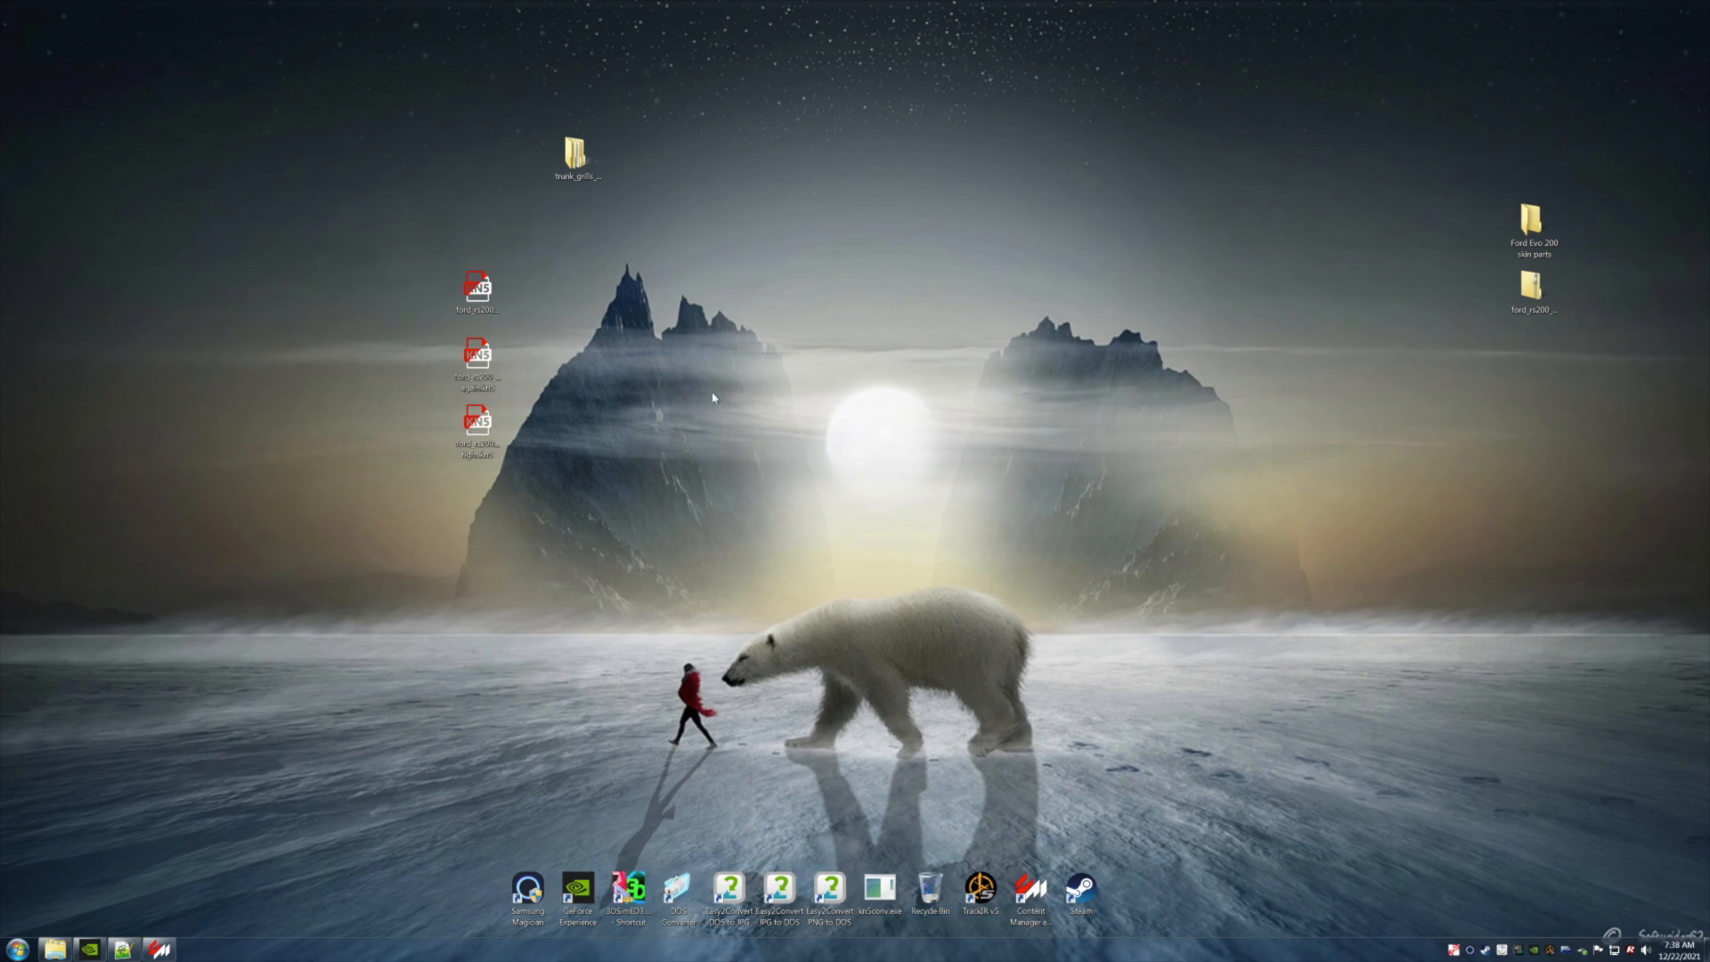
# Arrange the three ford_rs200 KN5 model files on the desktop in a column beside the trunk_grills folder.
pyautogui.moveTo(476, 294); pyautogui.dragTo(664, 162)
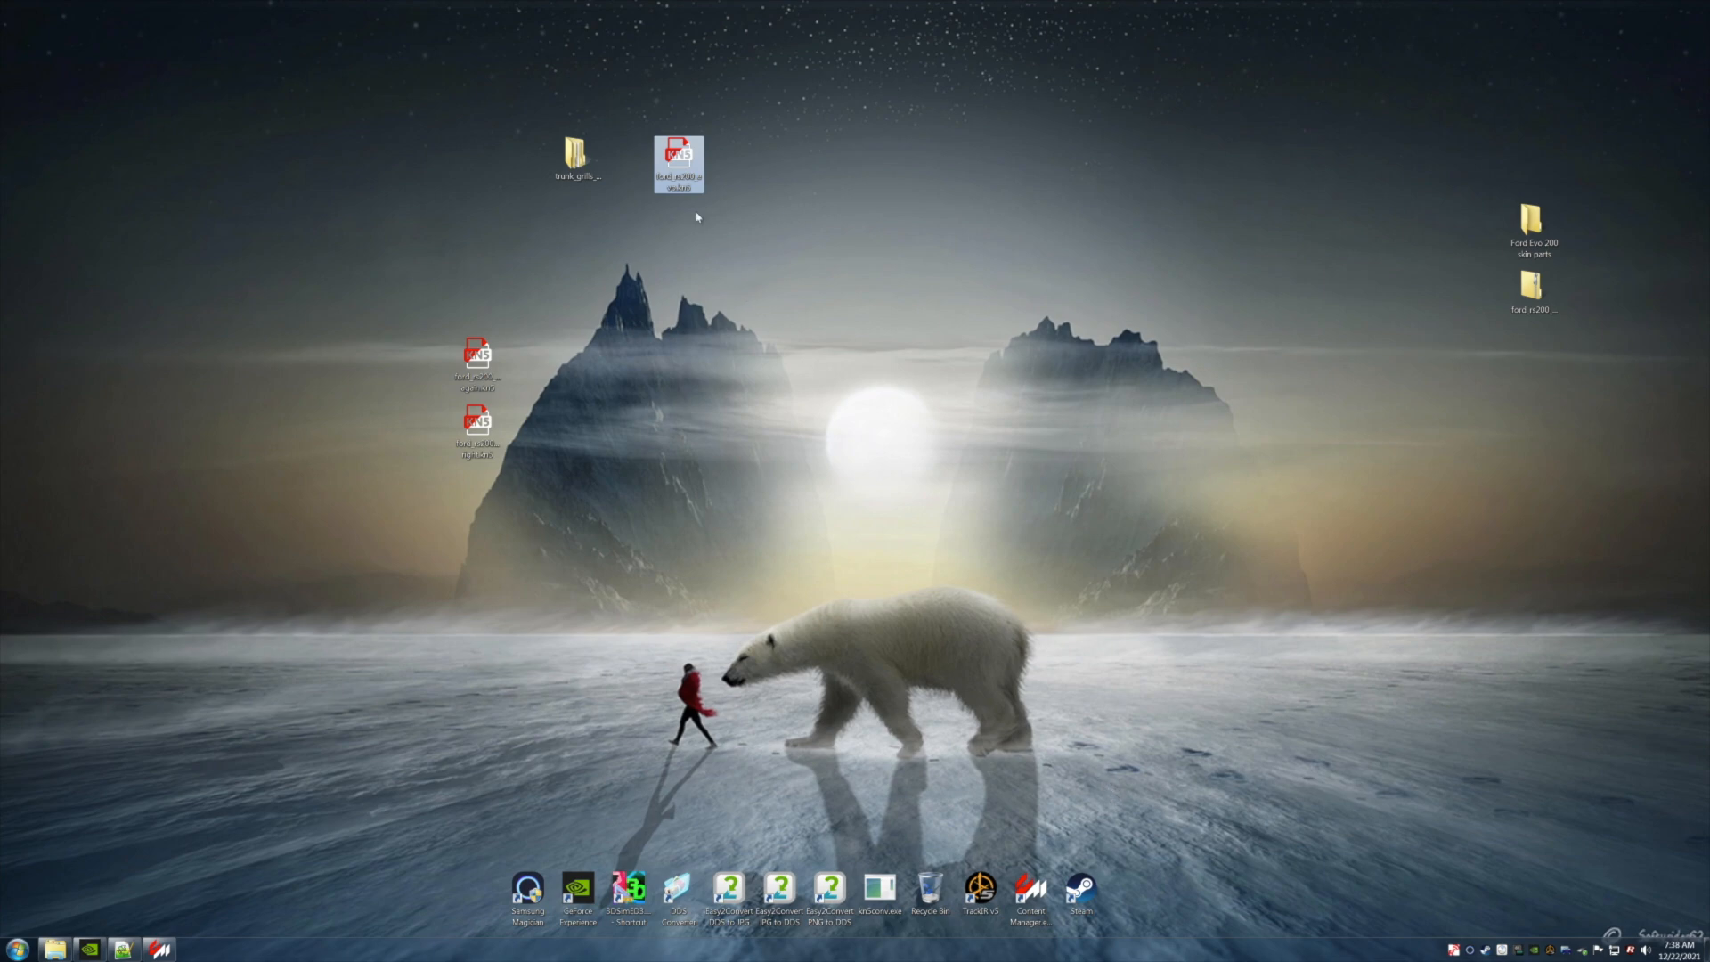
pyautogui.moveTo(675, 174); pyautogui.dragTo(680, 218)
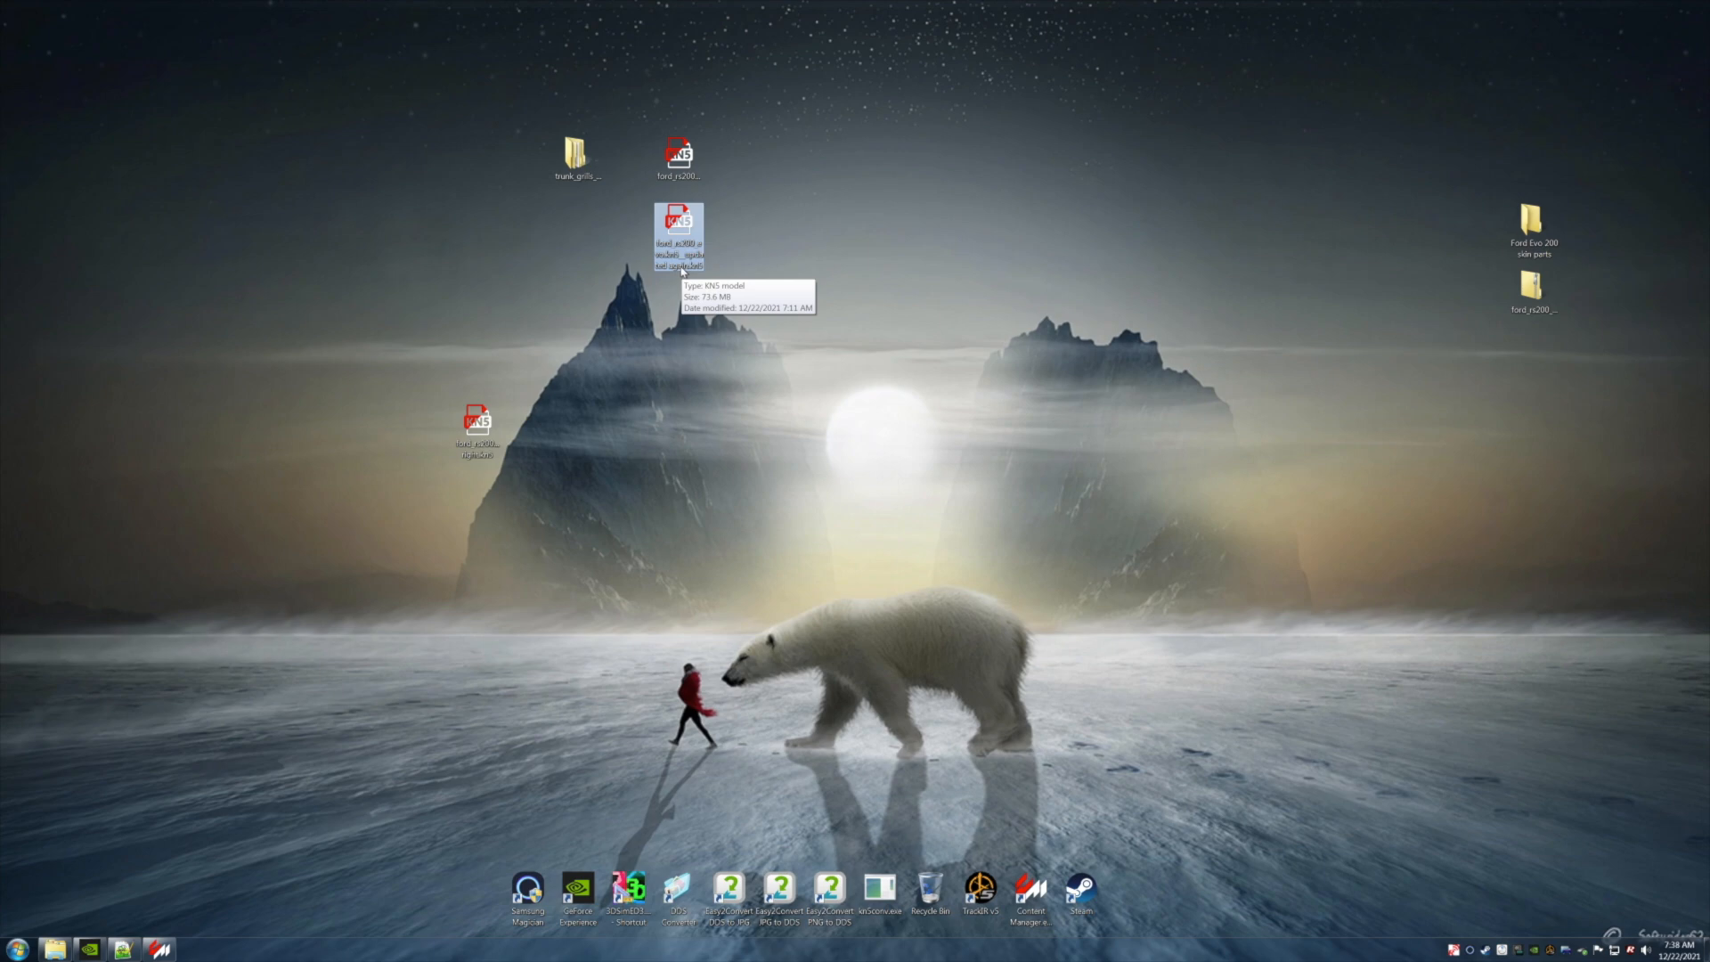
pyautogui.click(880, 269)
pyautogui.moveTo(492, 423); pyautogui.dragTo(682, 296)
pyautogui.click(827, 271)
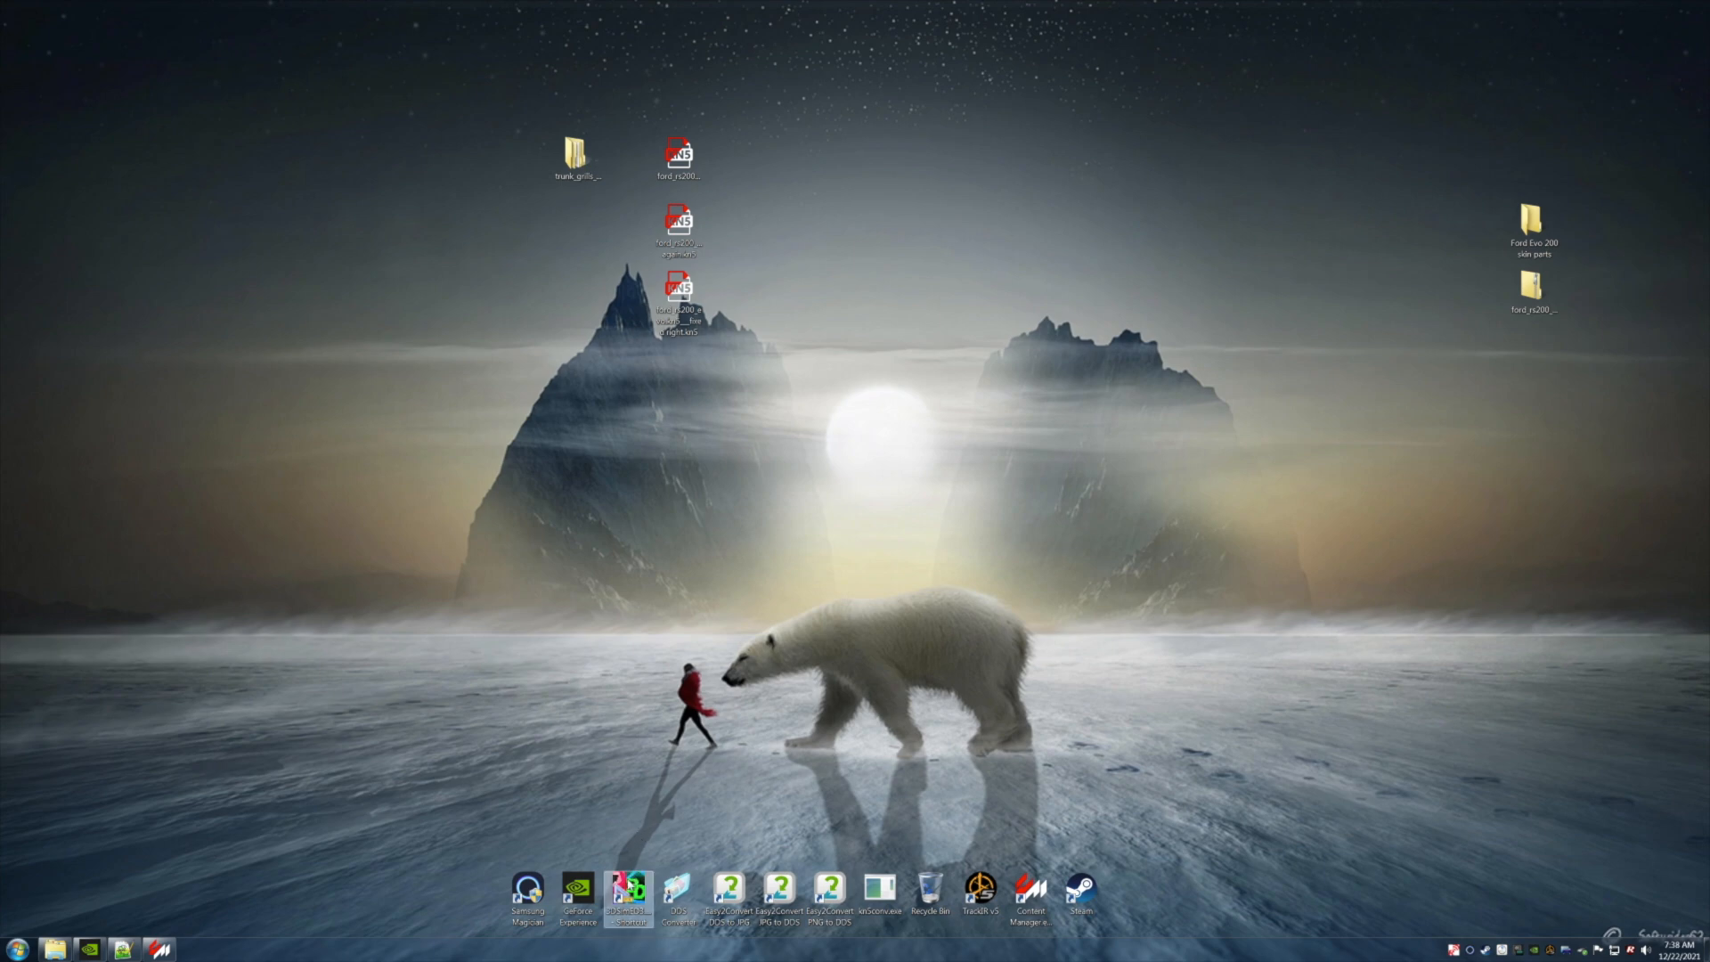
# Launch 3DSimED and import ford_rs200_evo.kn5, keeping object nesting and using the temporary texture folder.
pyautogui.doubleClick(627, 884)
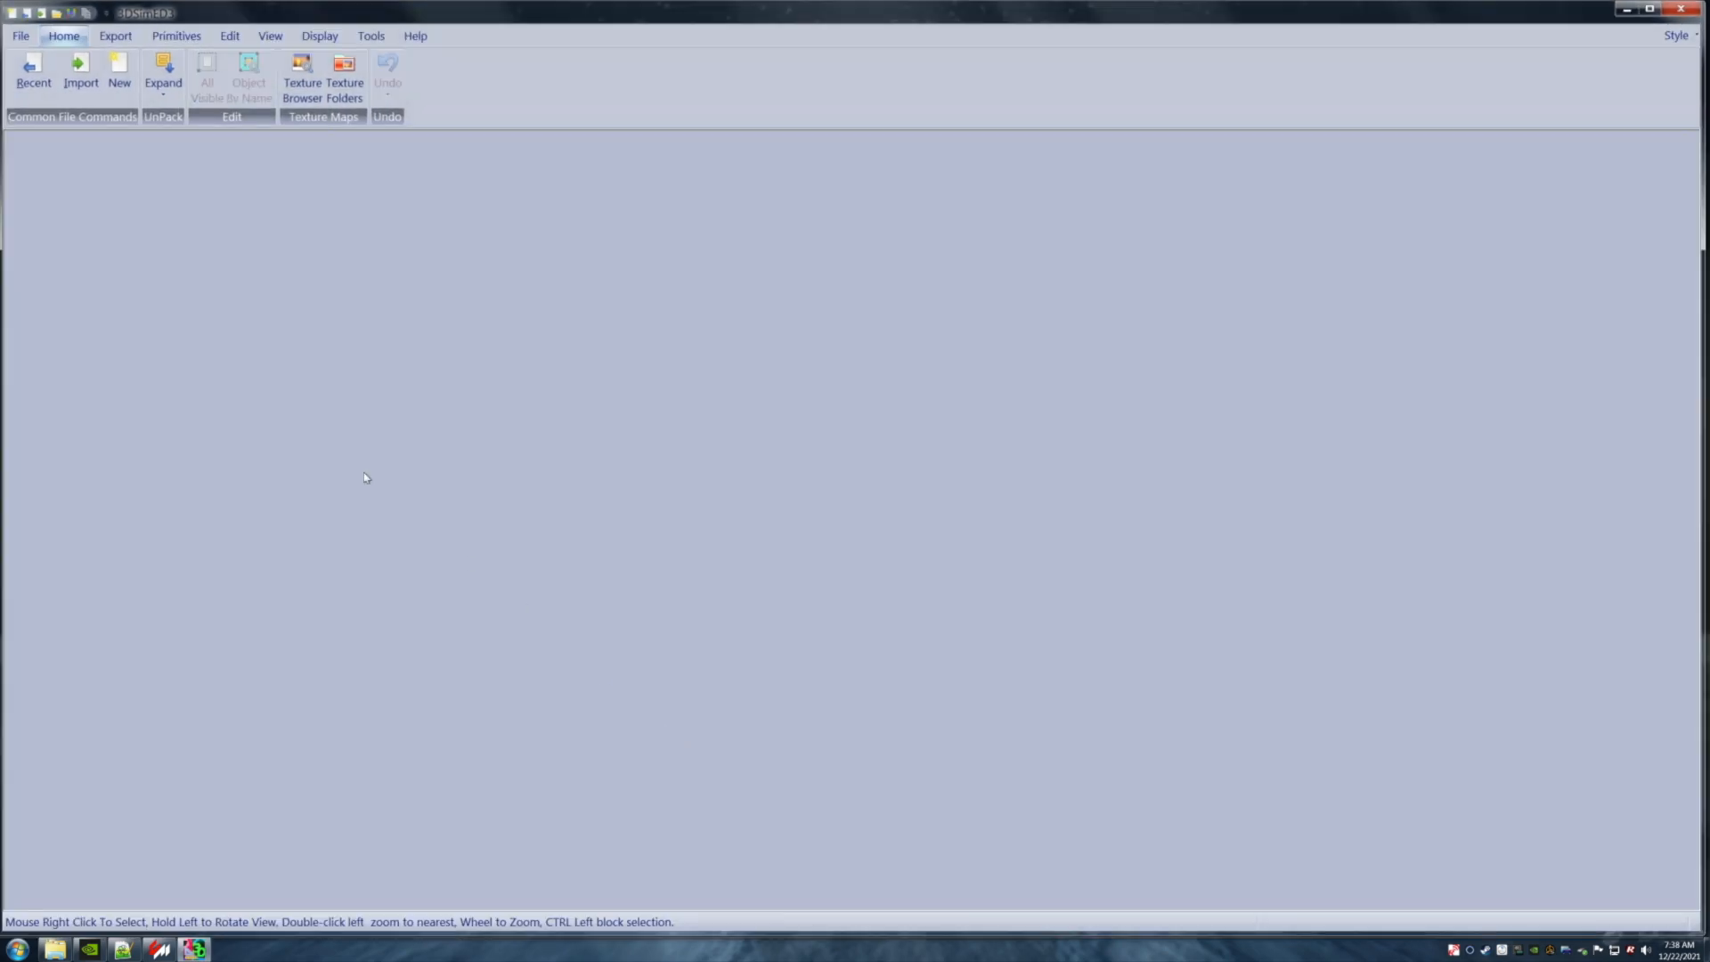
pyautogui.click(82, 84)
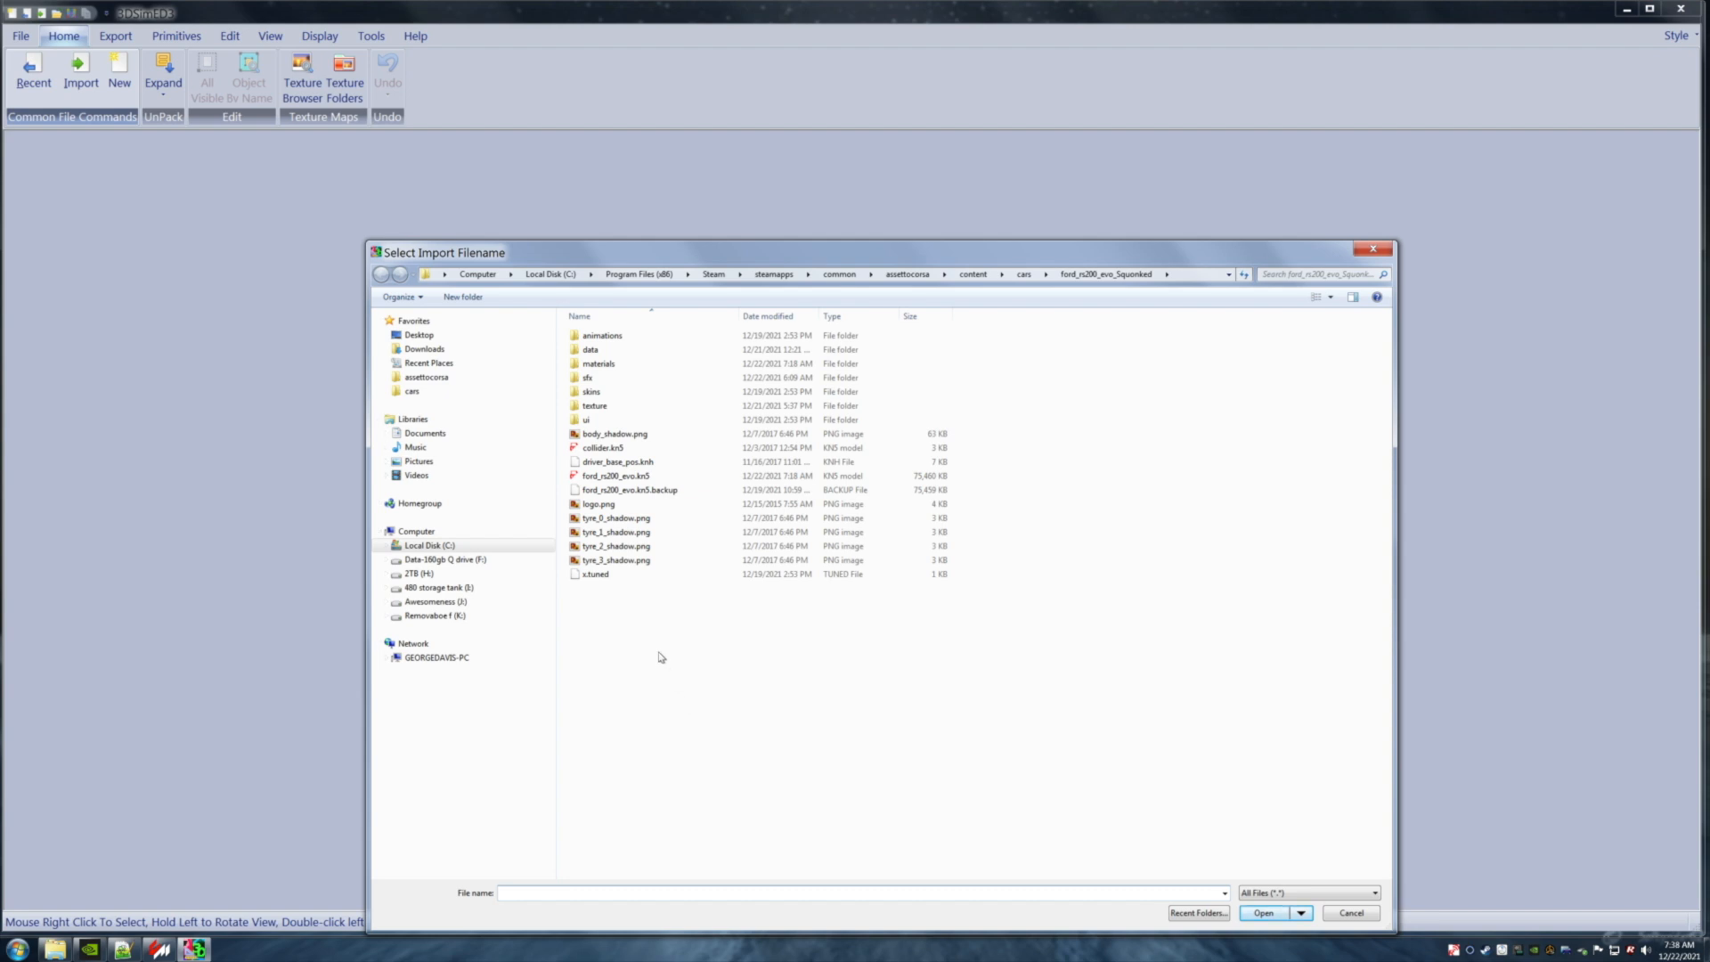
pyautogui.click(613, 479)
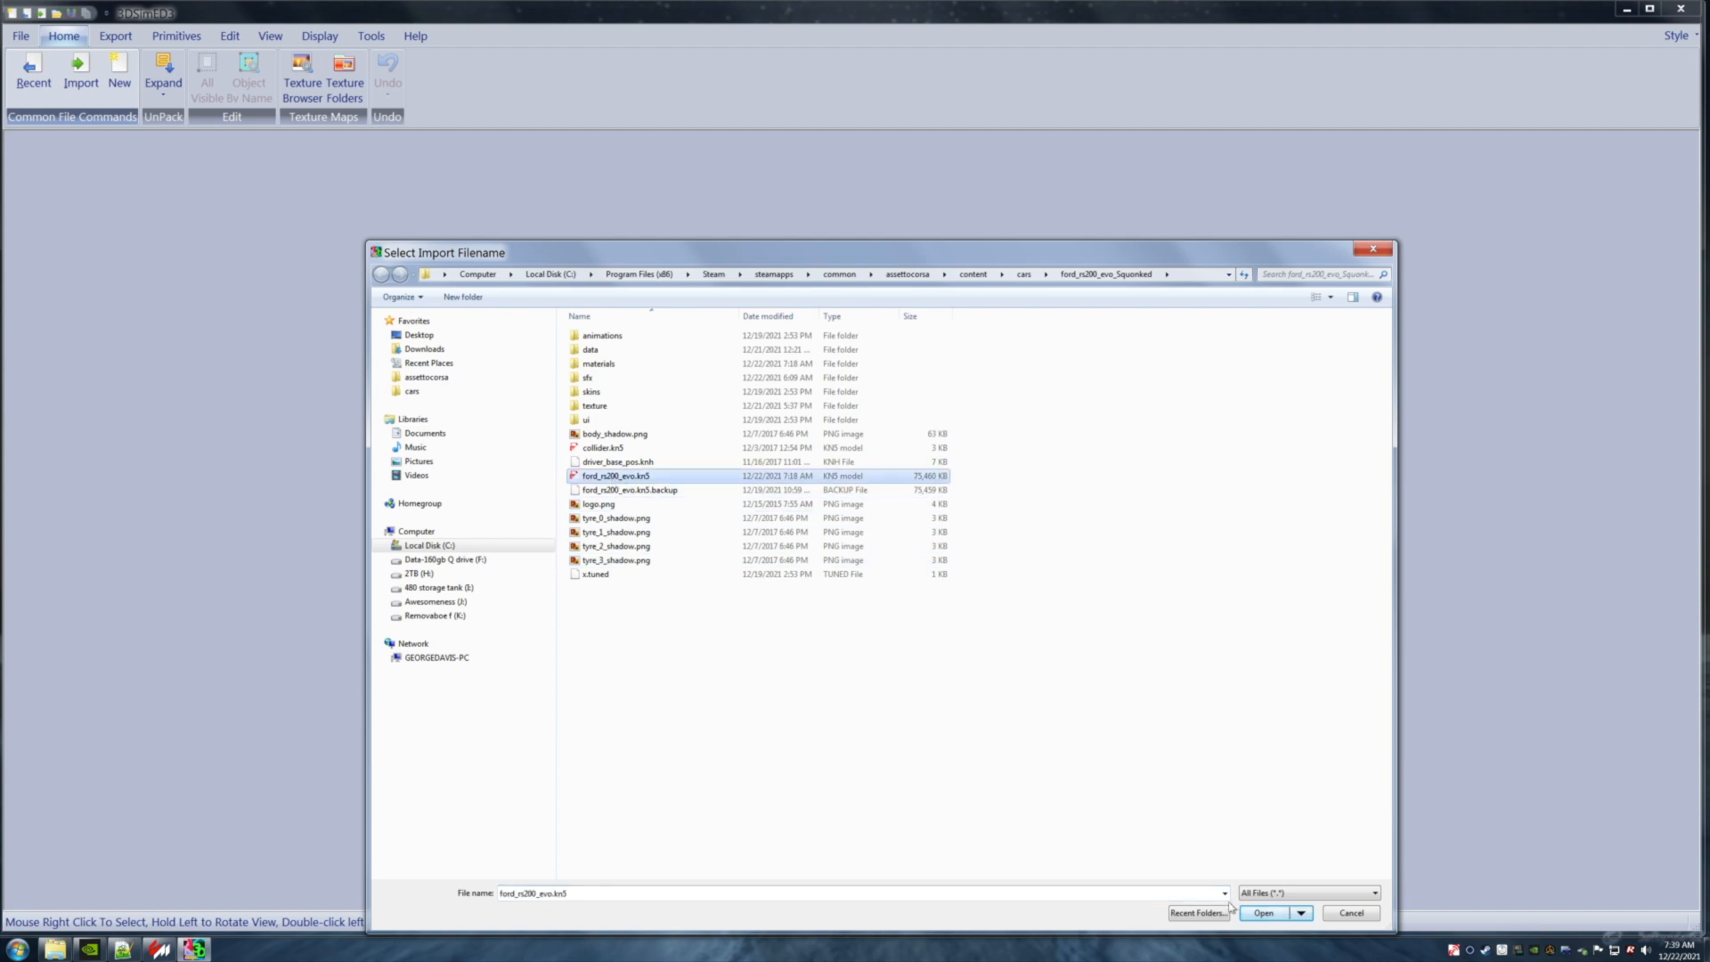
pyautogui.click(1256, 913)
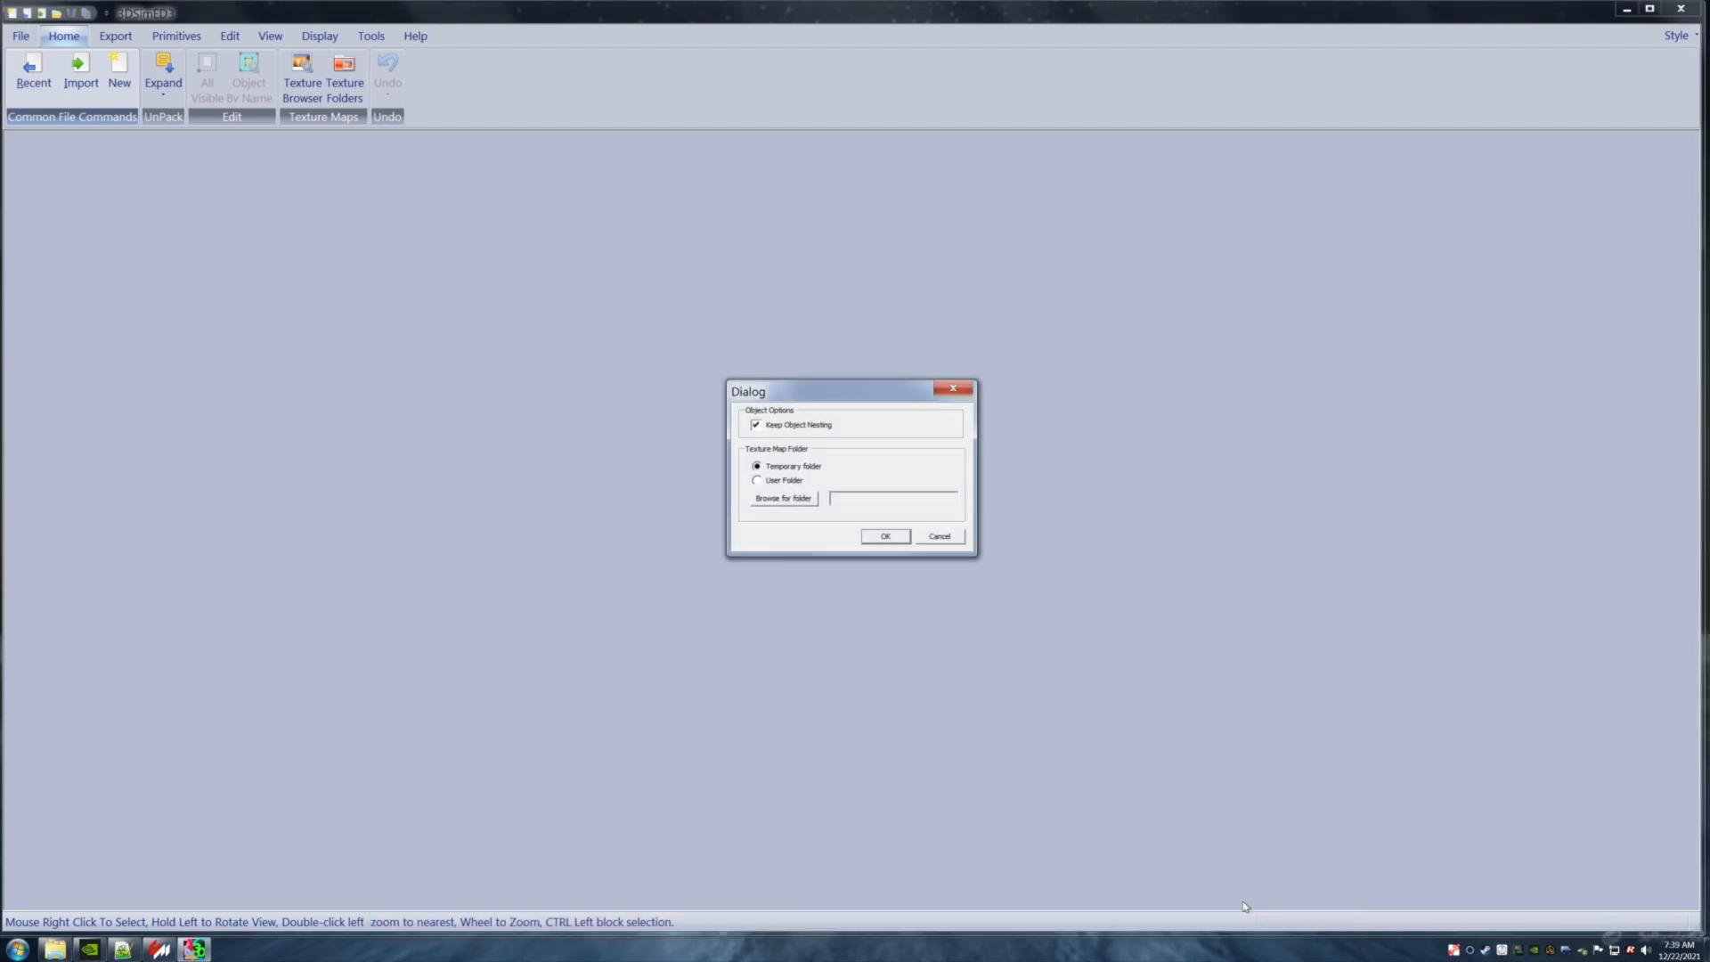
pyautogui.click(884, 537)
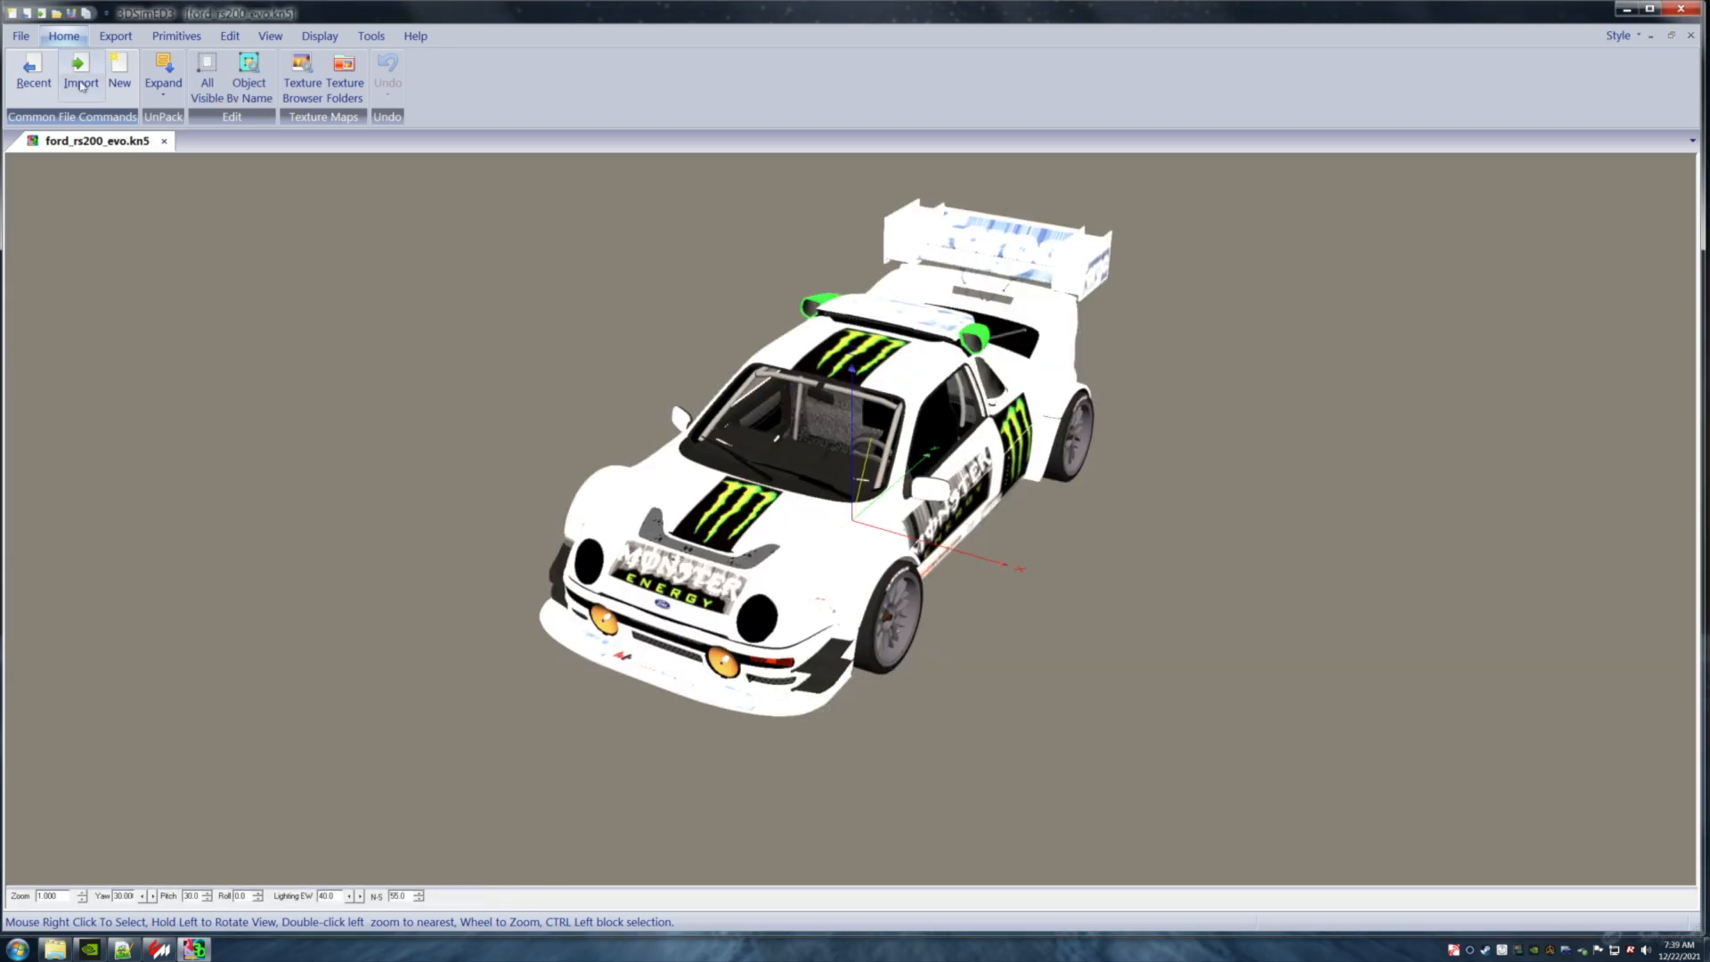
# Save the model in 3SE format as ford_rs200_evo.3se in the car's materials folder.
pyautogui.click(20, 35)
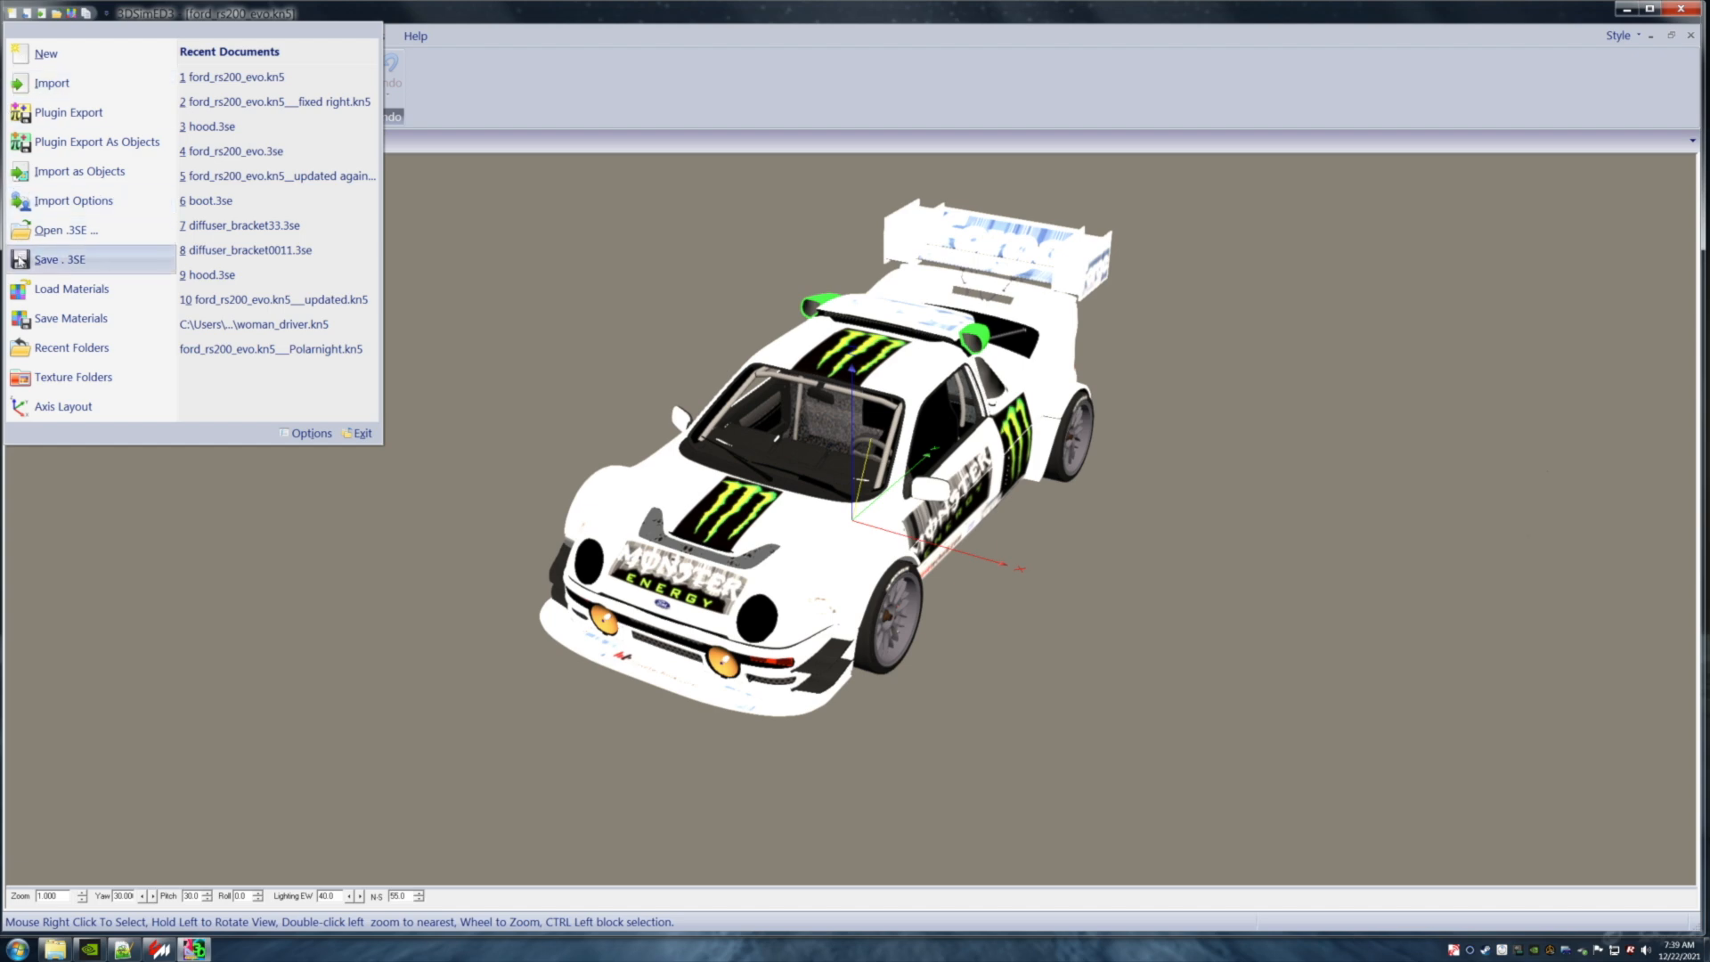
pyautogui.click(100, 259)
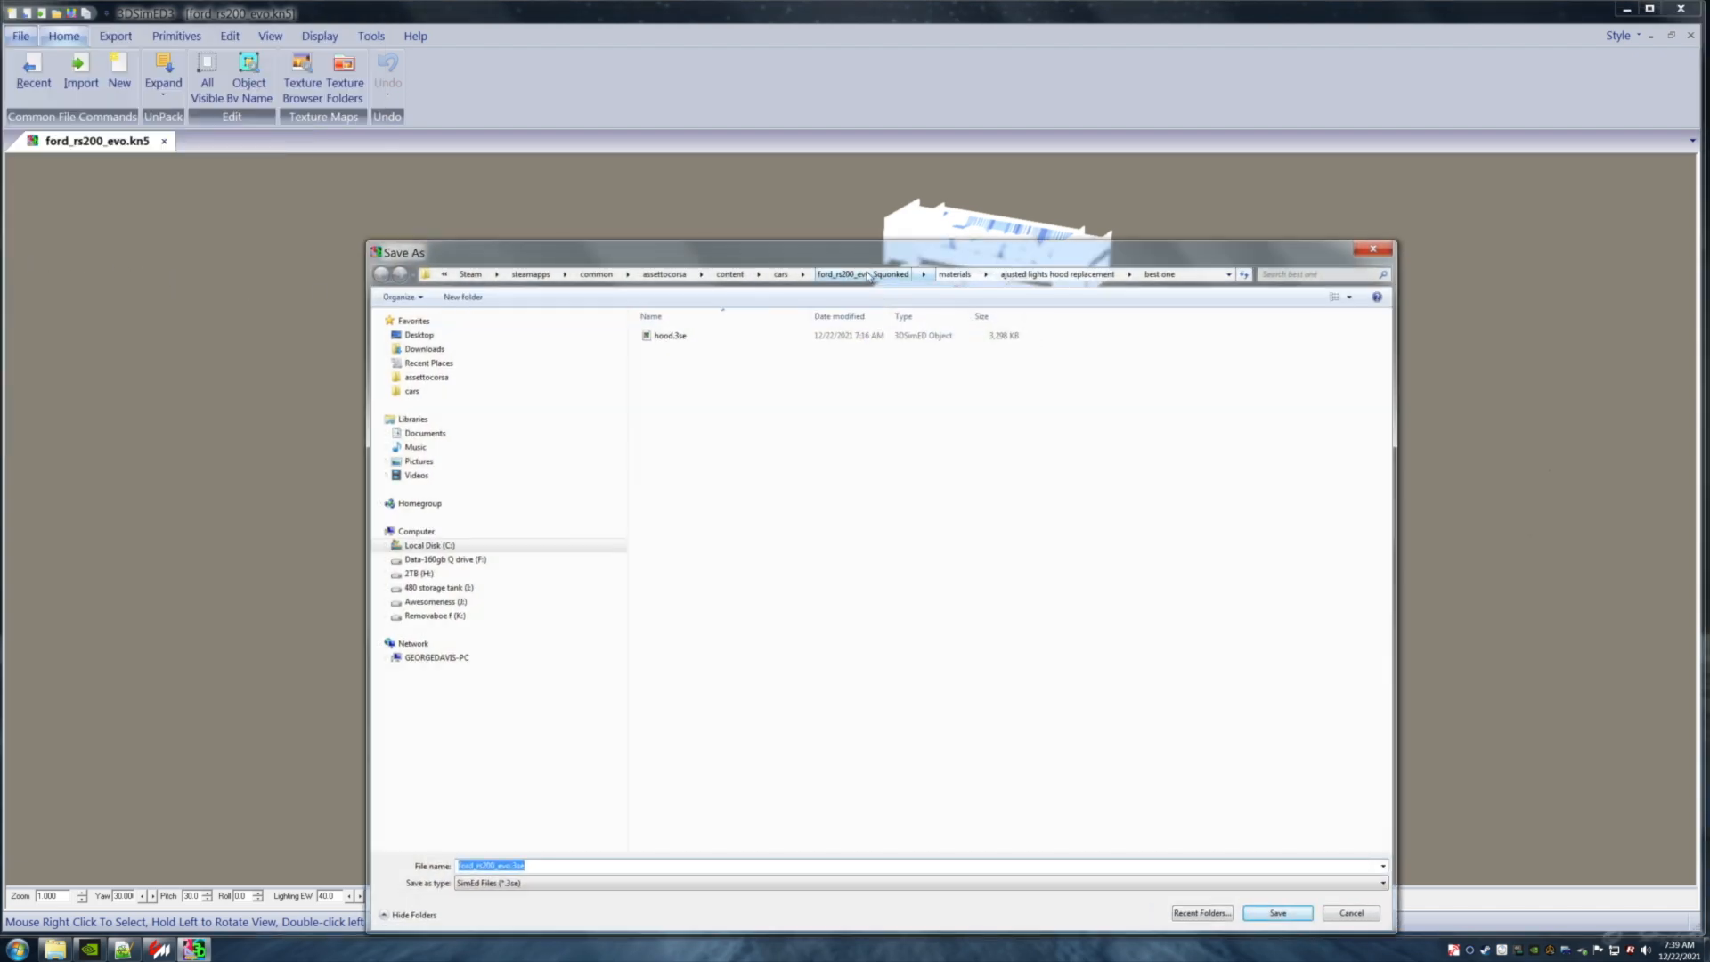
pyautogui.click(955, 275)
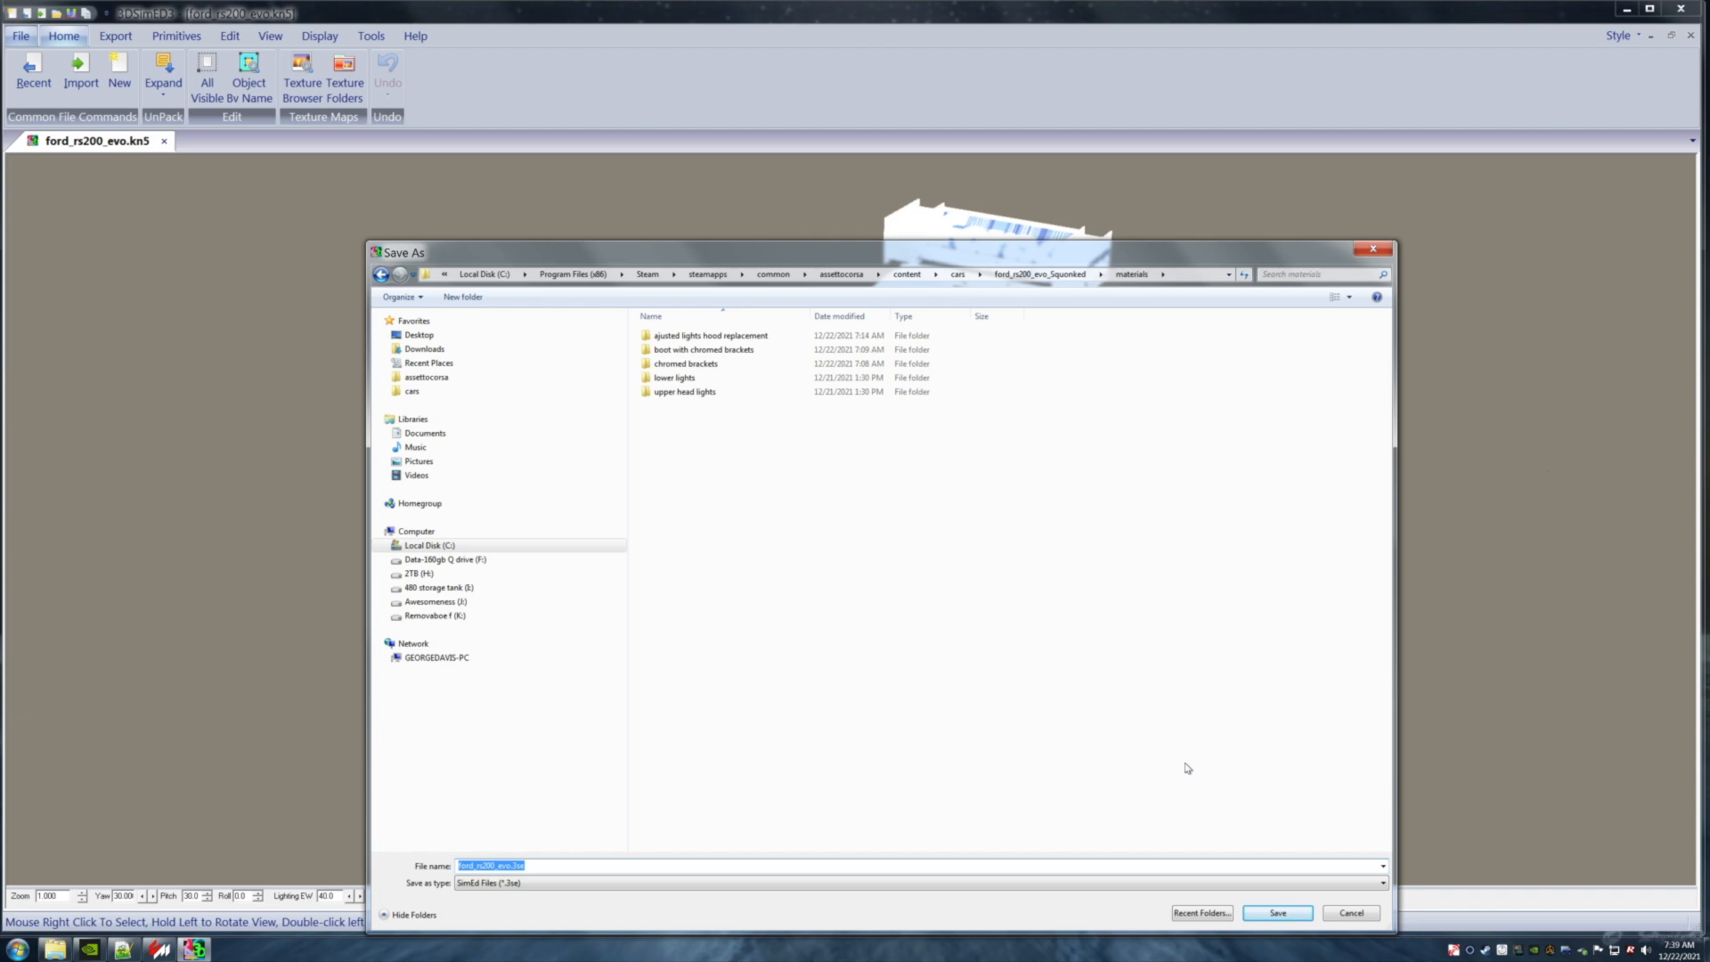
pyautogui.click(1183, 863)
pyautogui.click(1275, 913)
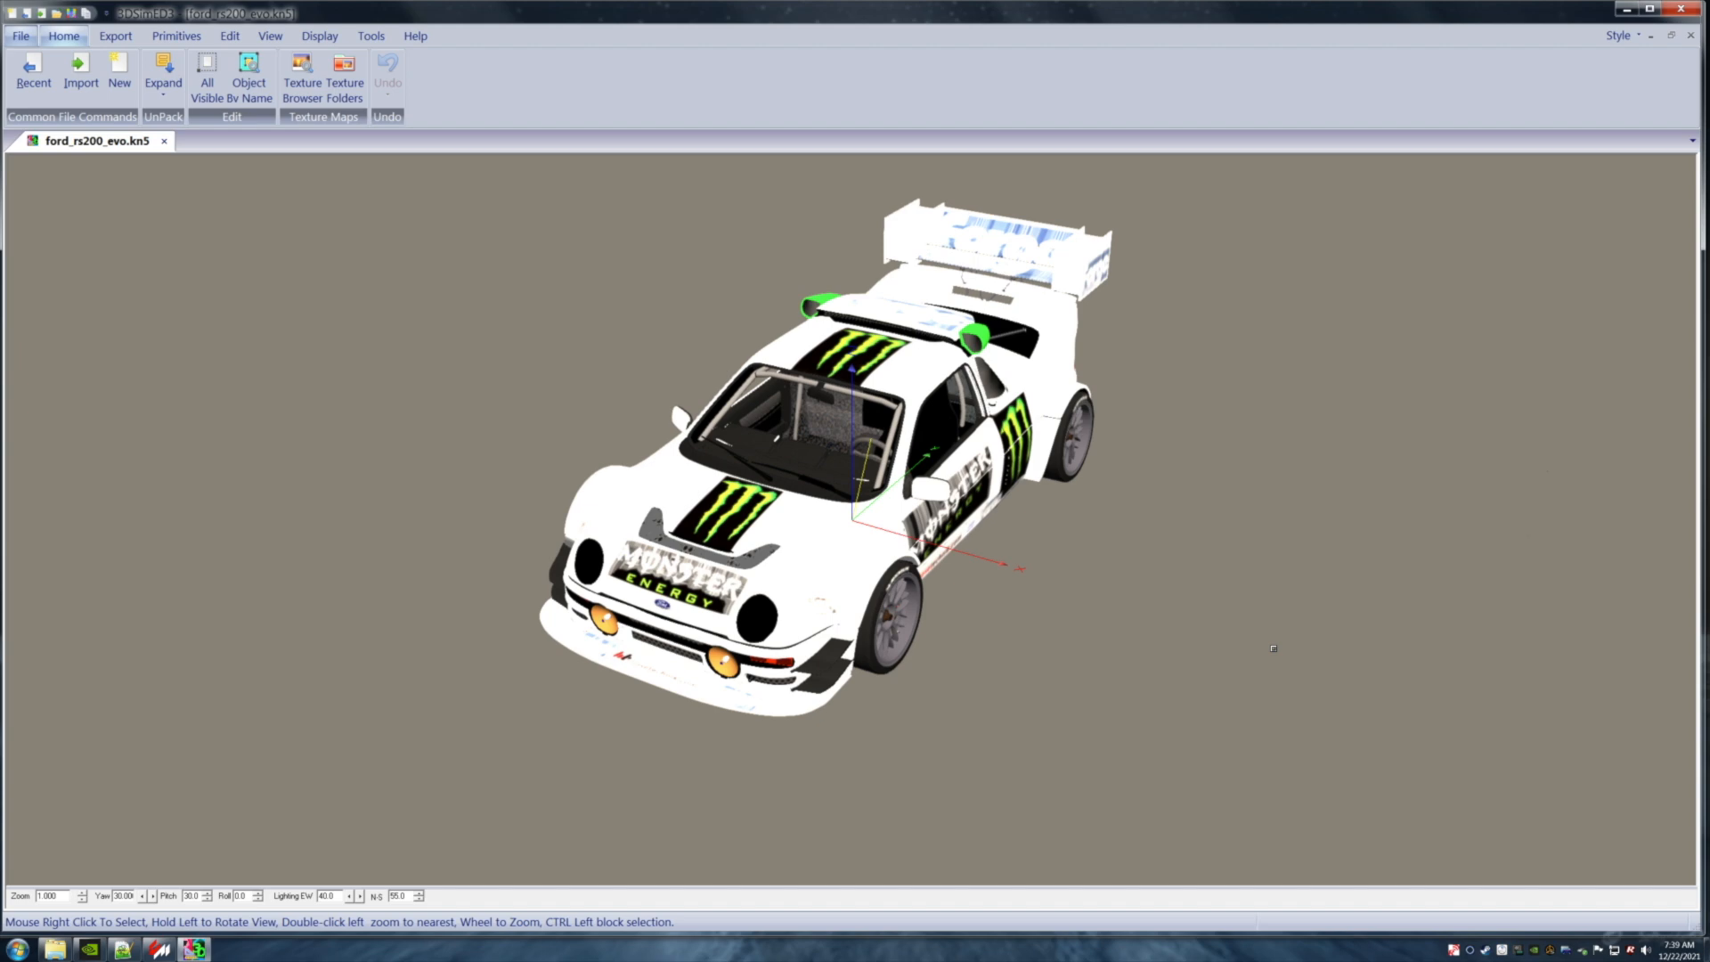
# Examine the car model from the rear side and inside the cabin, up to the centre dashboard gauges and vents.
pyautogui.moveTo(1227, 588); pyautogui.dragTo(1168, 583)
pyautogui.scroll(2, 1168, 584)
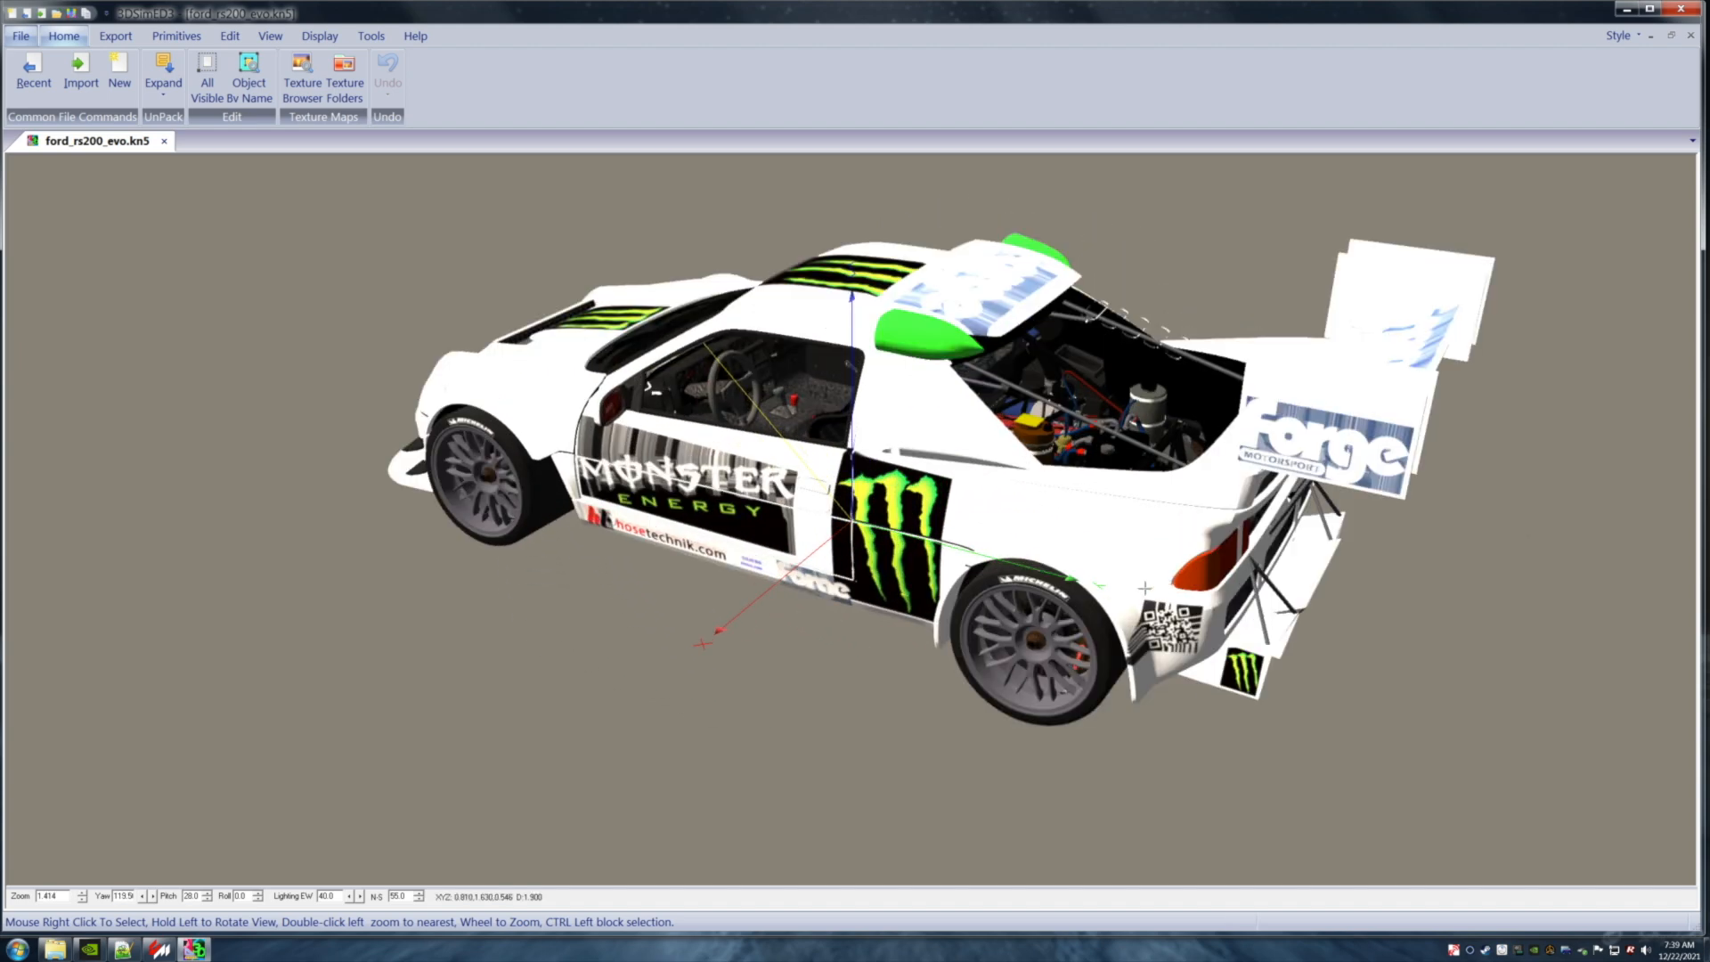
pyautogui.moveTo(946, 539)
pyautogui.mouseDown()
pyautogui.moveTo(909, 540)
pyautogui.moveTo(947, 538)
pyautogui.mouseUp()
pyautogui.scroll(5, 946, 538)
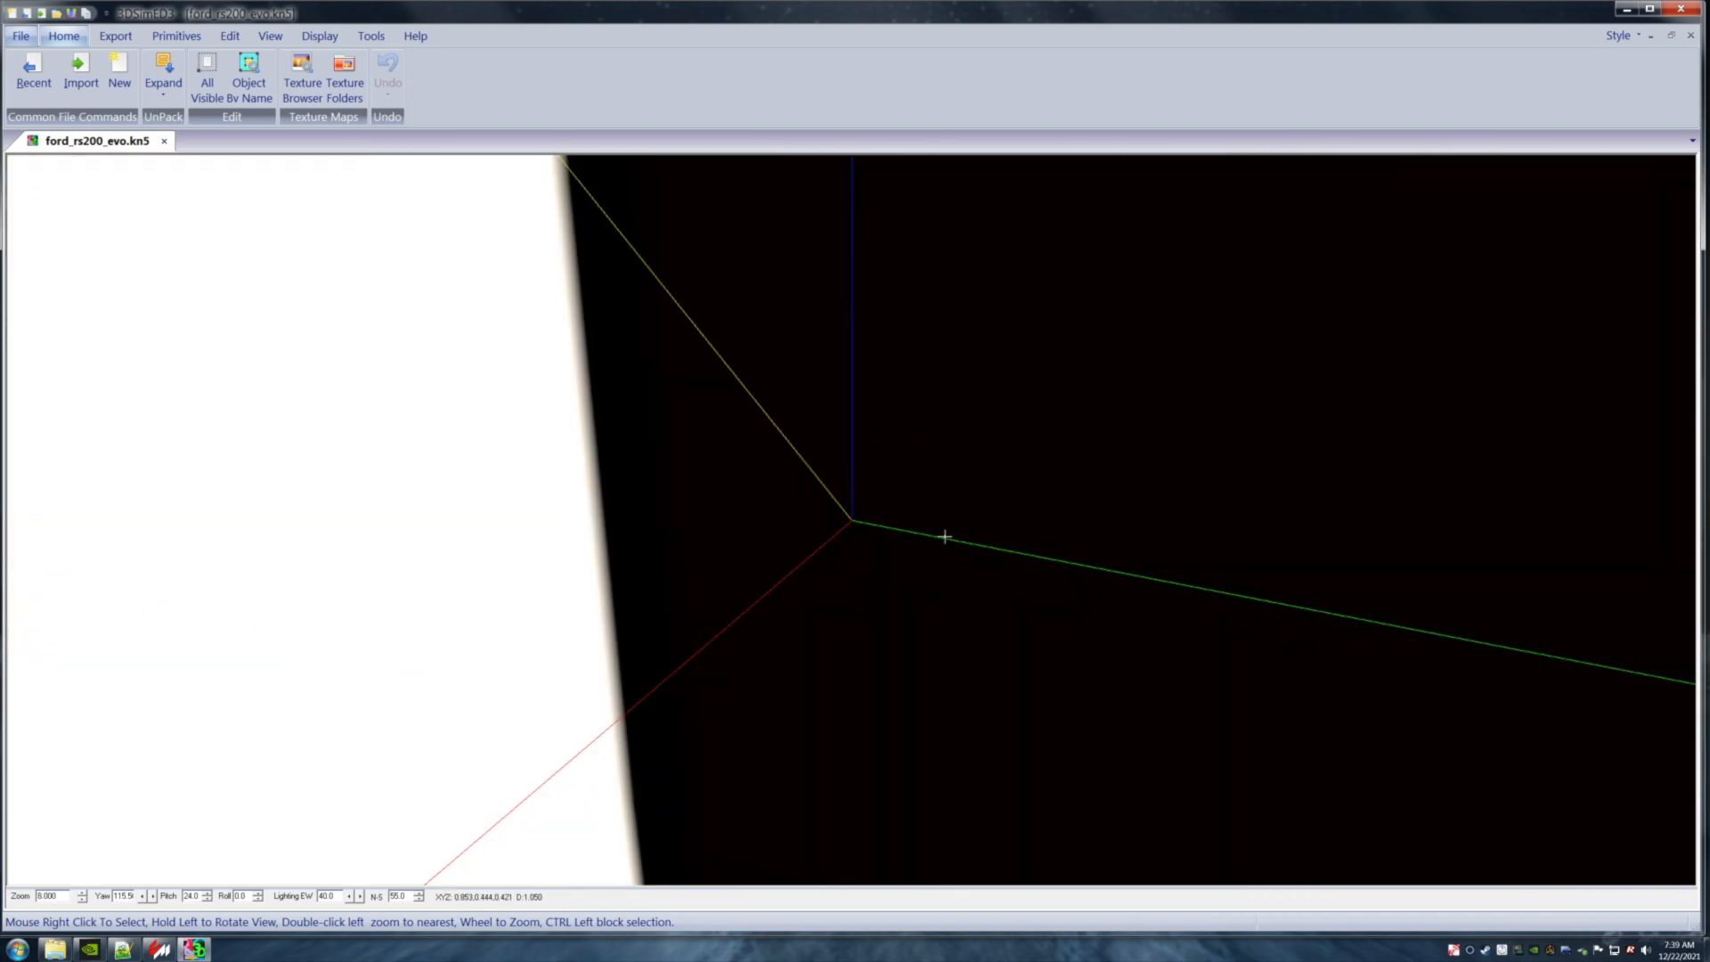
pyautogui.moveTo(945, 537); pyautogui.dragTo(932, 537)
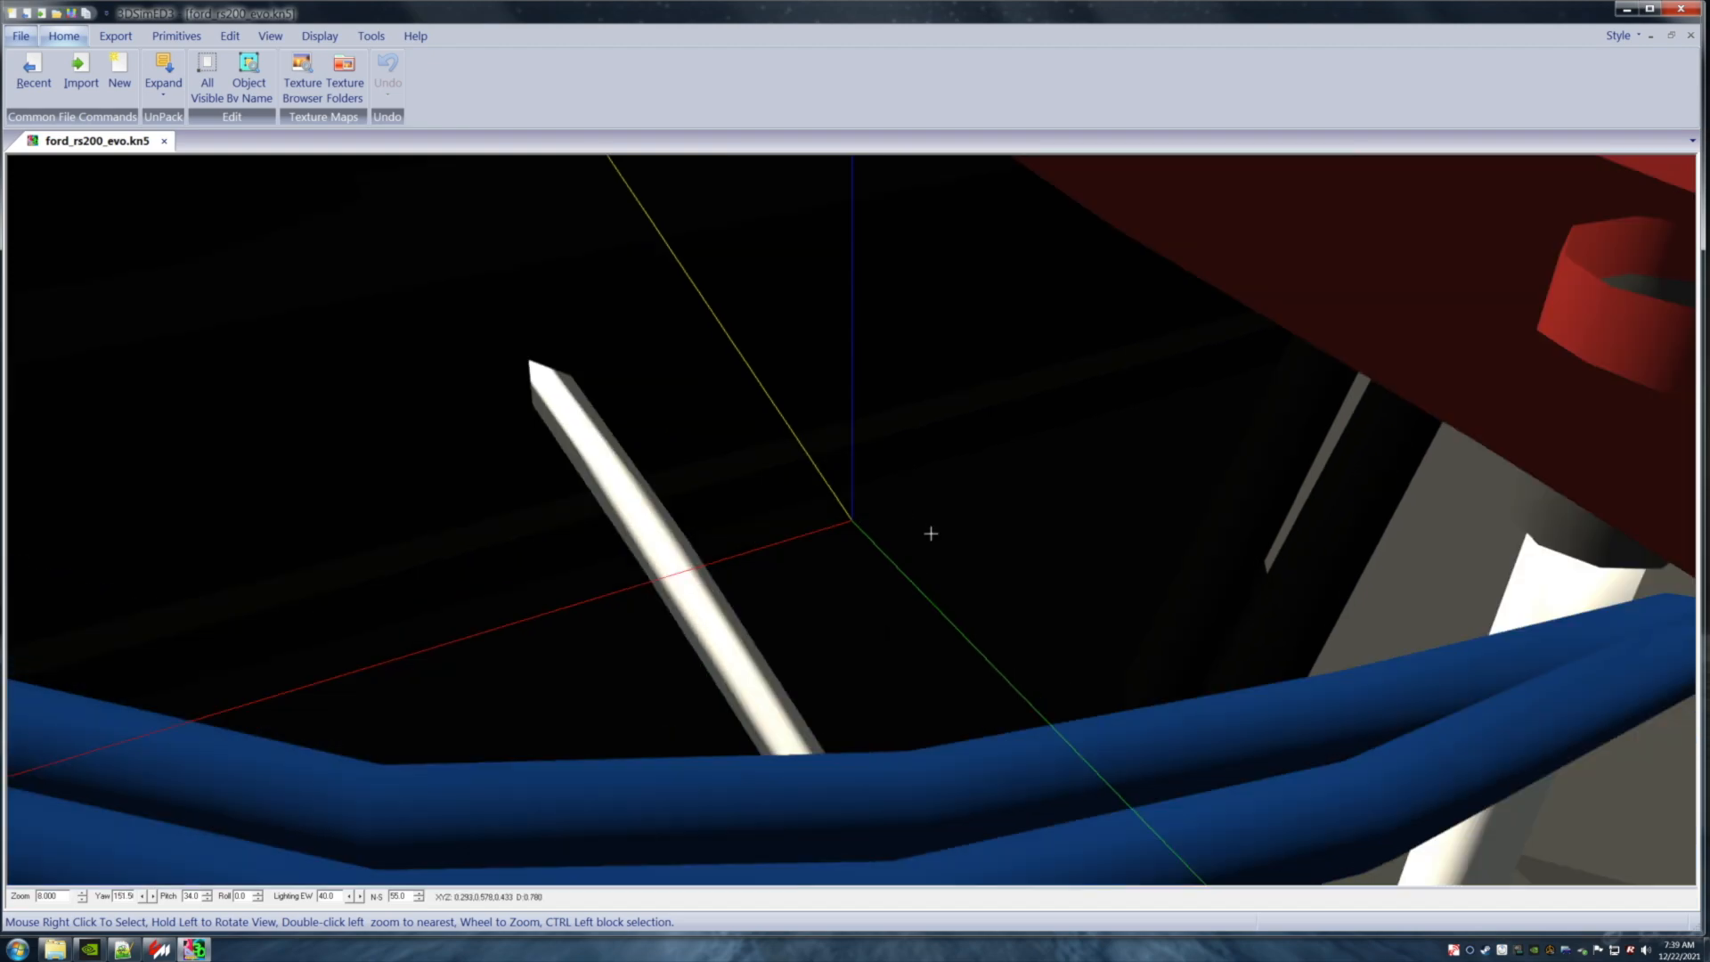
pyautogui.scroll(6, 931, 533)
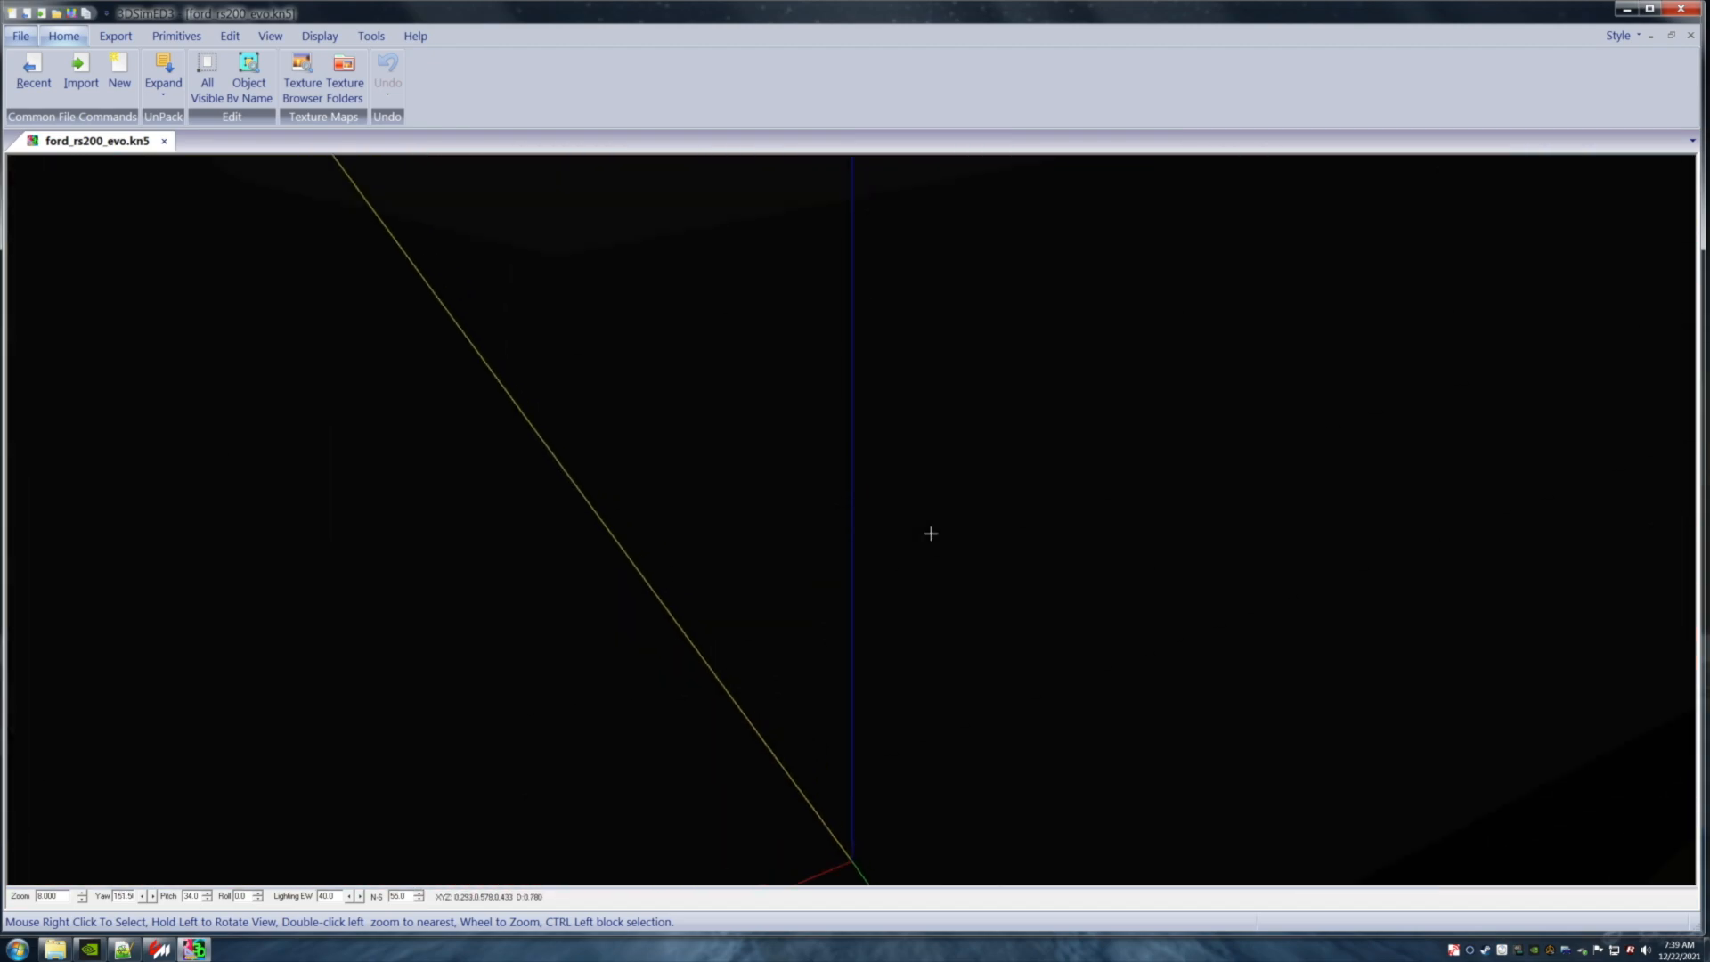
pyautogui.scroll(5, 930, 532)
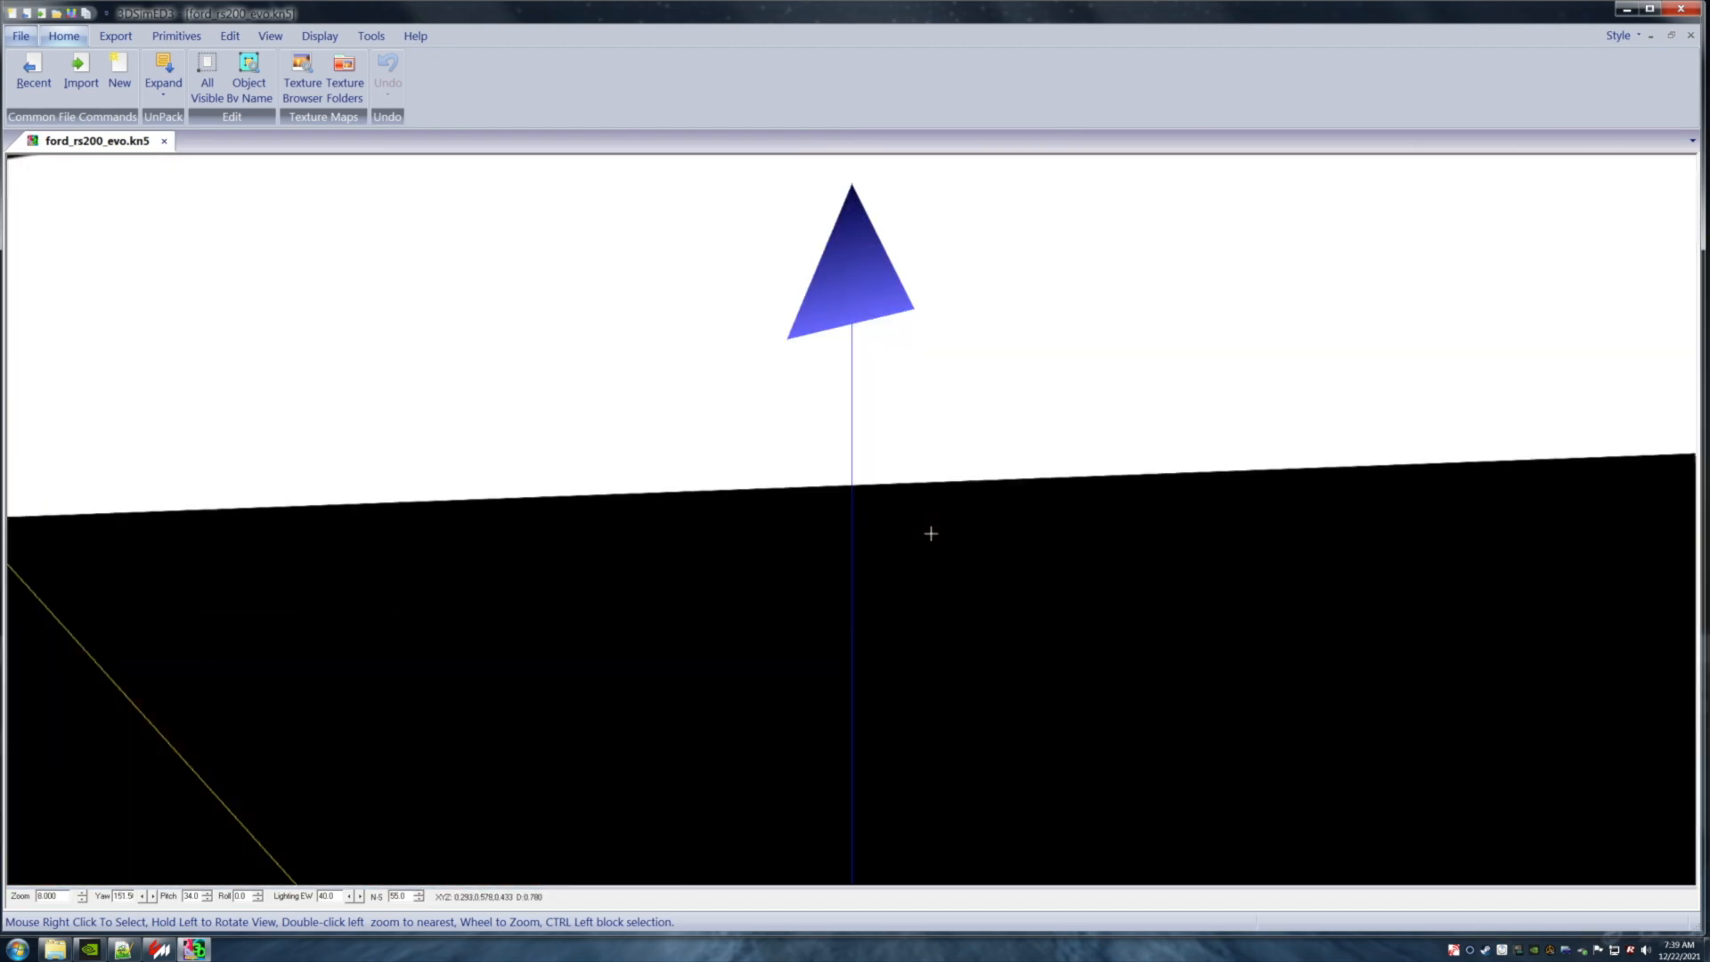
pyautogui.scroll(-5, 931, 533)
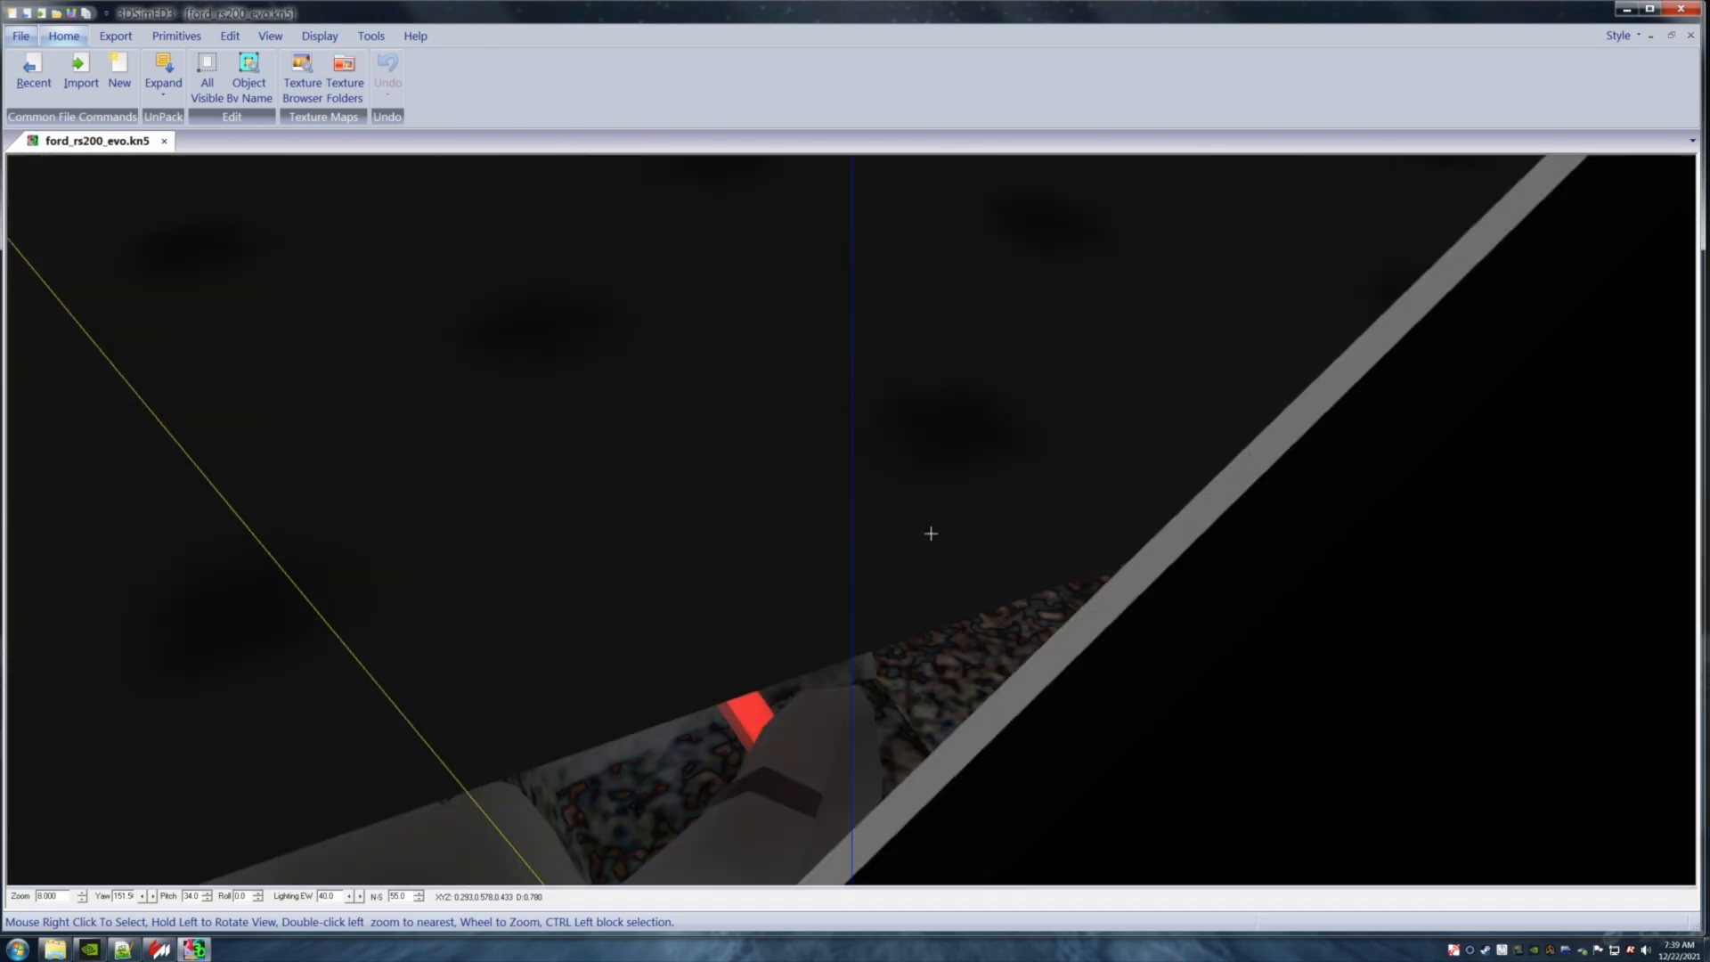
pyautogui.moveTo(981, 569); pyautogui.dragTo(964, 562)
pyautogui.scroll(-1, 964, 562)
pyautogui.scroll(1, 964, 563)
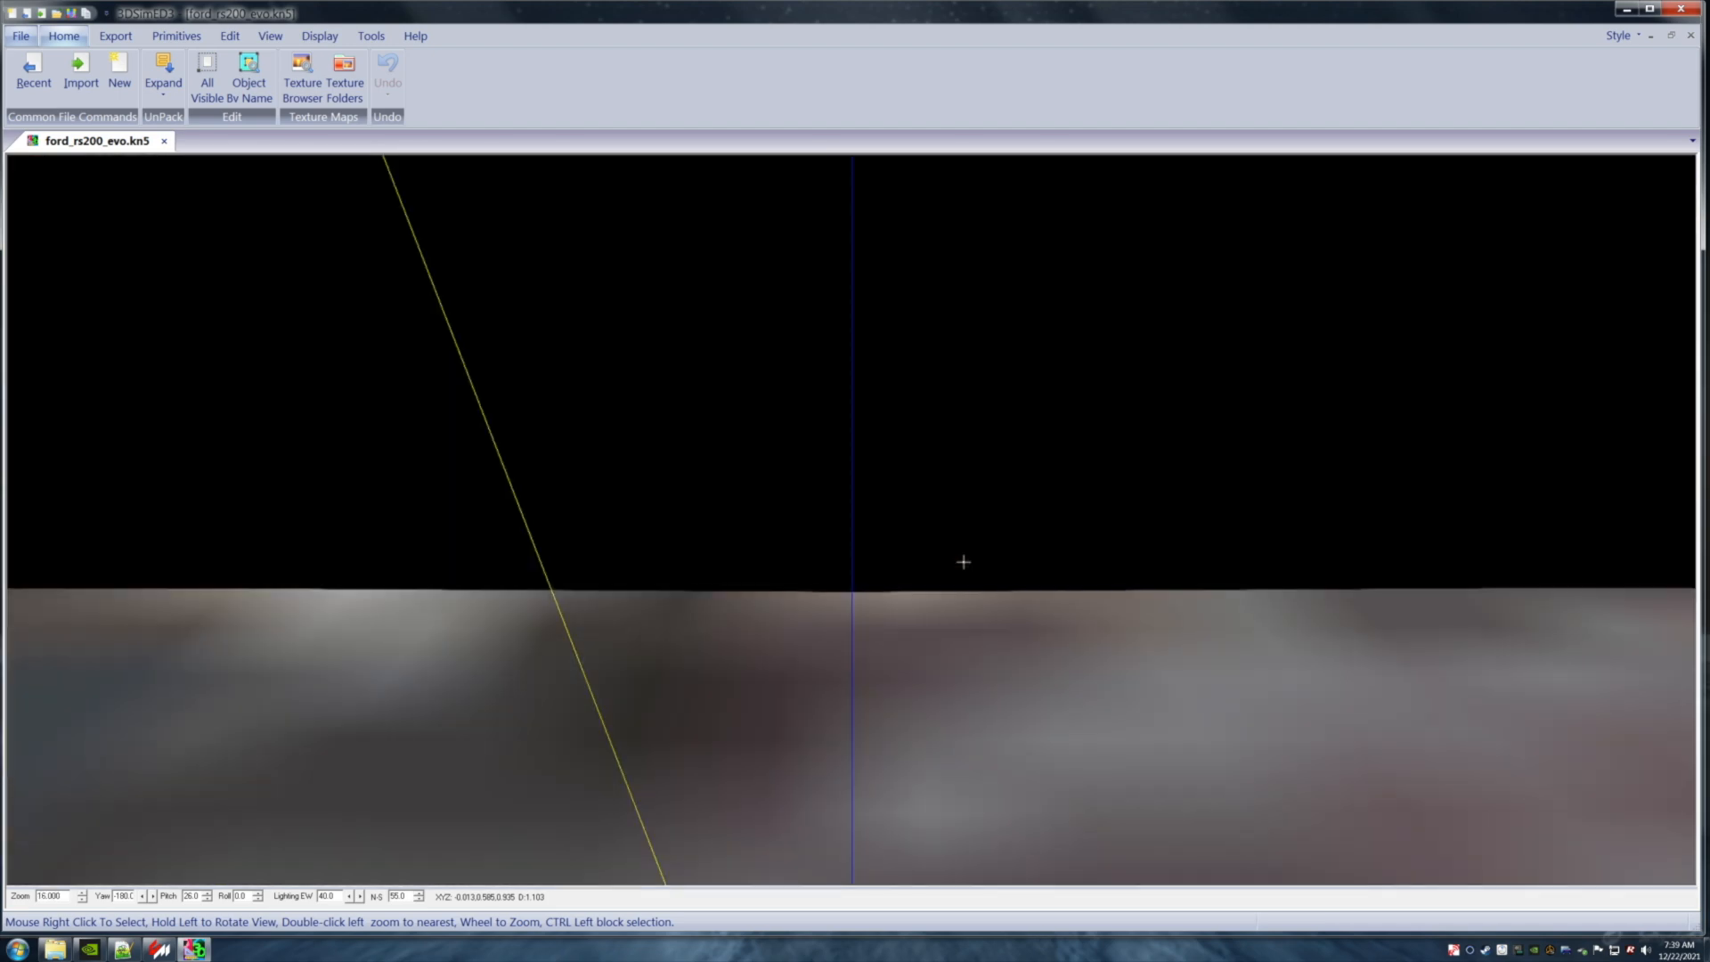
pyautogui.press('Up')
pyautogui.press('Up')
pyautogui.press('Up')
pyautogui.press('Up')
pyautogui.press('Up')
pyautogui.press('Up')
pyautogui.press('Up')
pyautogui.press('Up')
pyautogui.press('Up')
pyautogui.press('Up')
pyautogui.press('Up')
pyautogui.press('Up')
pyautogui.press('Up')
pyautogui.press('Up')
pyautogui.press('Up')
pyautogui.press('Up')
pyautogui.press('Up')
pyautogui.press('Up')
pyautogui.press('Up')
pyautogui.press('Up')
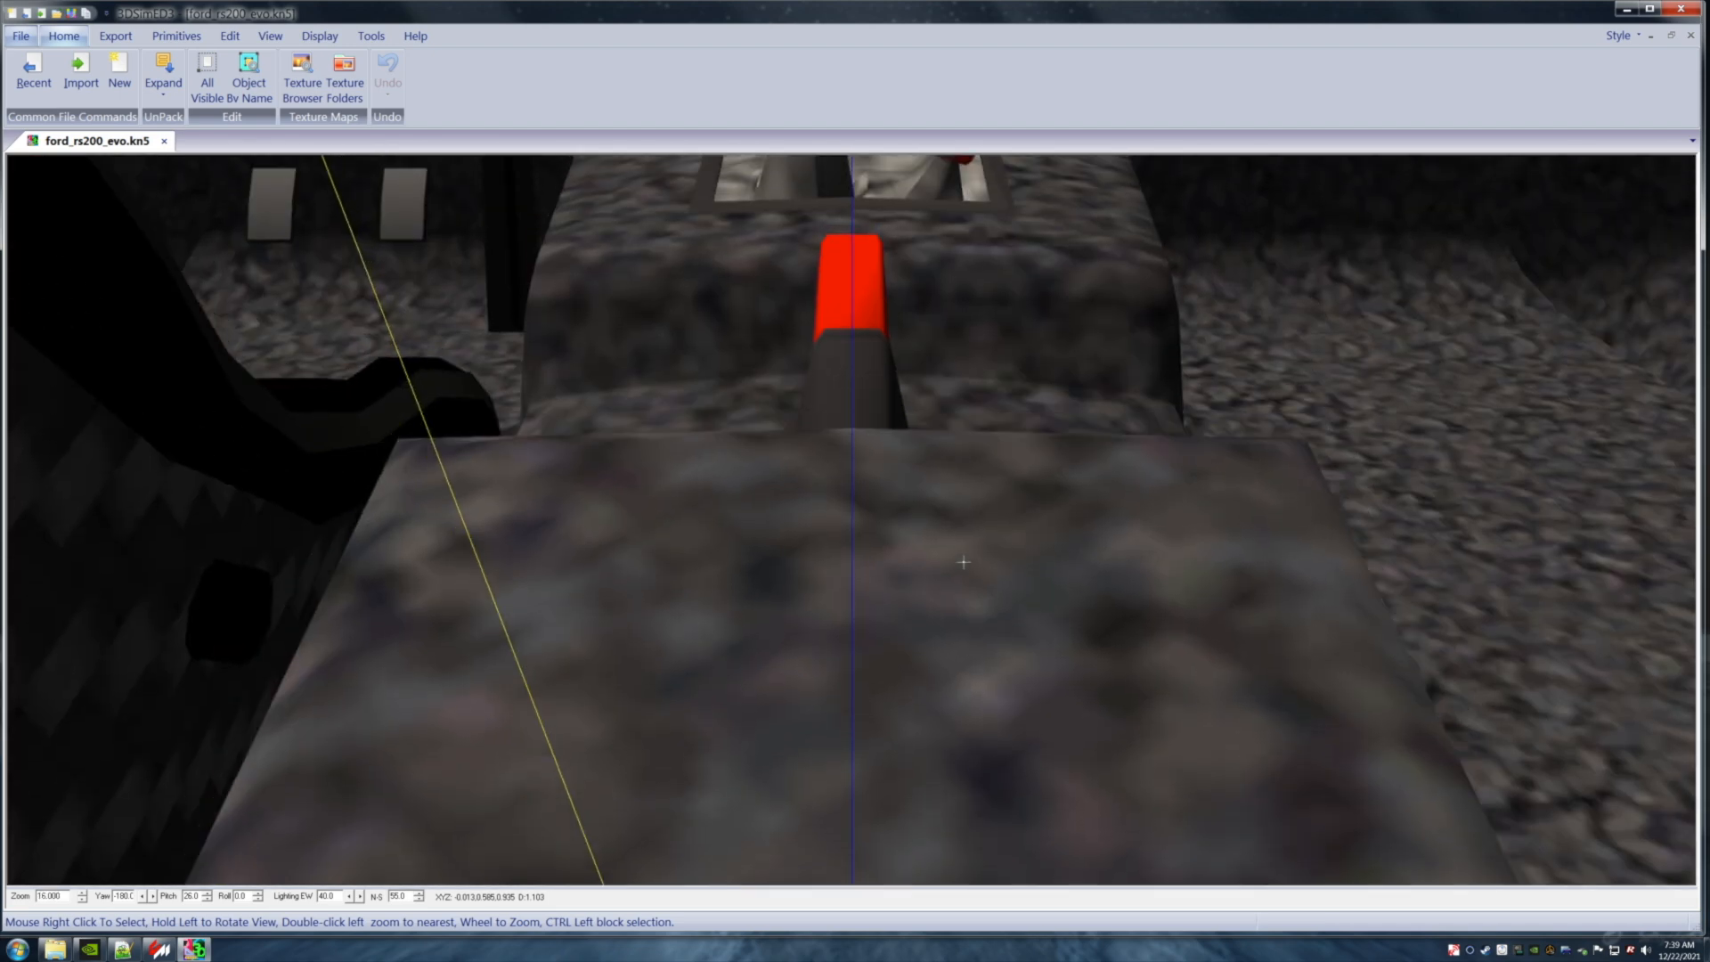
pyautogui.press('Up')
pyautogui.press('Up')
pyautogui.press('Up')
pyautogui.press('Up')
pyautogui.press('Up')
pyautogui.press('Up')
pyautogui.press('Up')
pyautogui.press('Up')
pyautogui.press('Up')
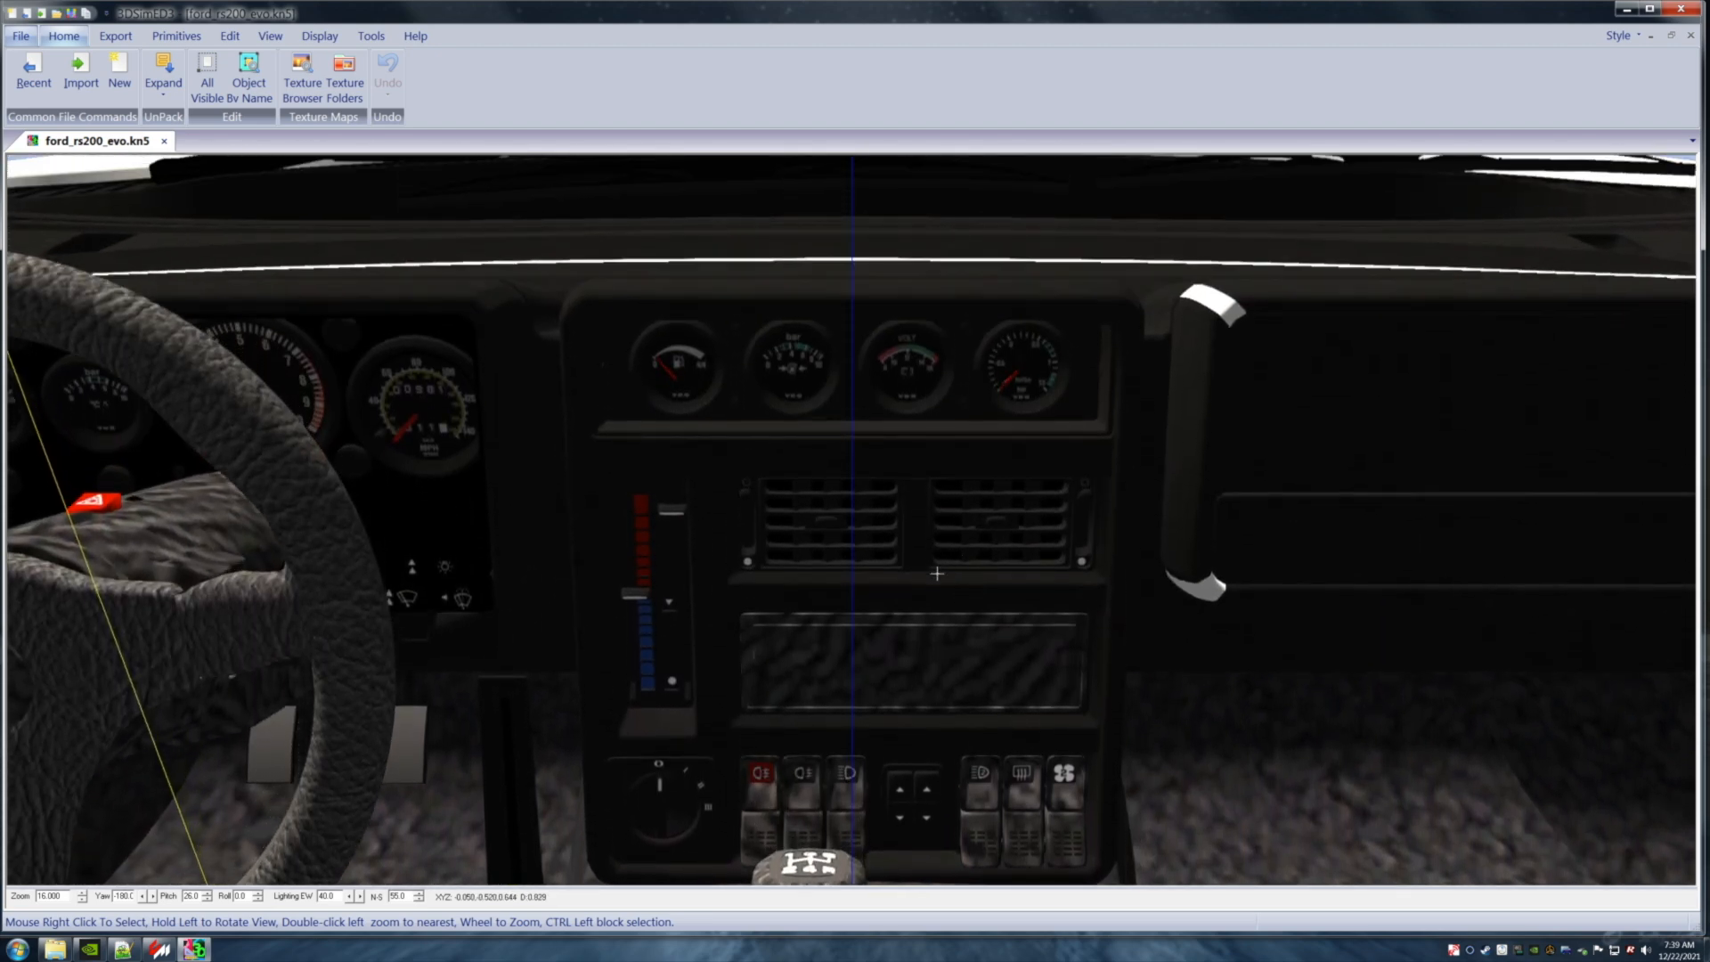
# Brighten the cabin view by setting the lighting to 26.0 E/W and 89.0 N/S.
pyautogui.moveTo(609, 688); pyautogui.dragTo(615, 685)
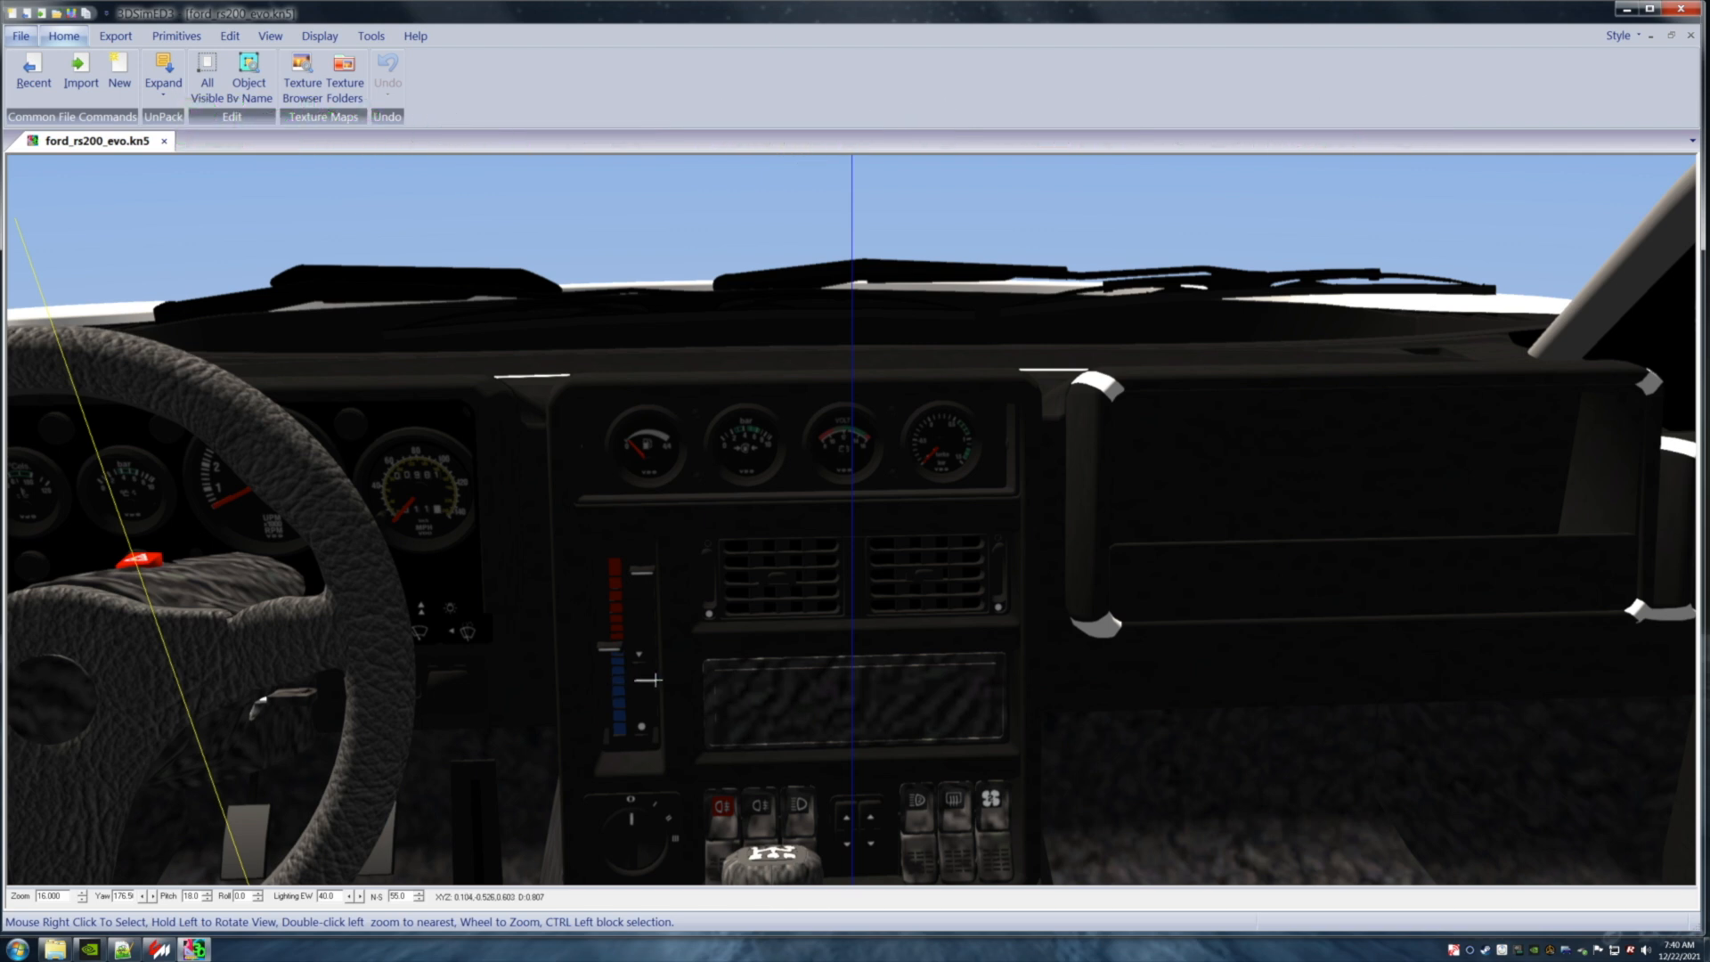
pyautogui.rightClick(651, 680)
pyautogui.click(1189, 608)
pyautogui.moveTo(1112, 613); pyautogui.dragTo(1101, 571, button='middle')
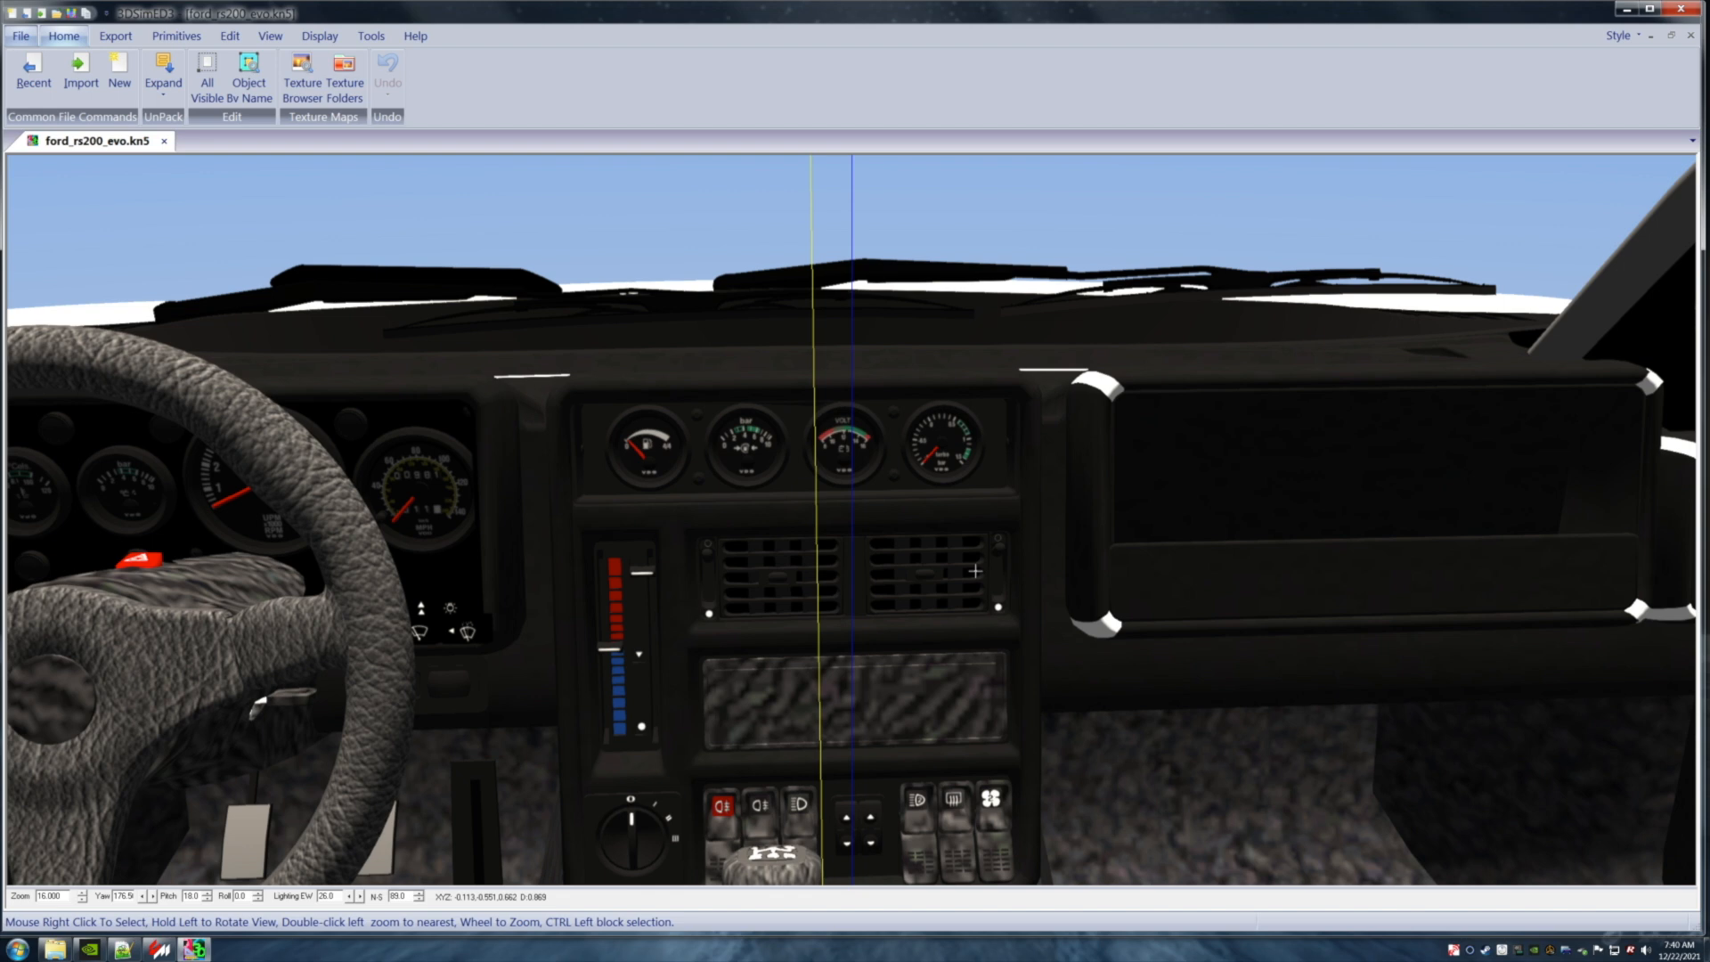
# Select the dashstructurebezels_a101 object at the instrument cluster behind the steering wheel and open it in its own document.
pyautogui.press('Left')
pyautogui.press('Left')
pyautogui.press('Left')
pyautogui.press('Left')
pyautogui.press('Left')
pyautogui.press('Left')
pyautogui.press('Left')
pyautogui.press('Left')
pyautogui.press('Left')
pyautogui.press('Left')
pyautogui.press('Left')
pyautogui.press('Left')
pyautogui.press('Left')
pyautogui.press('Left')
pyautogui.press('Left')
pyautogui.press('Left')
pyautogui.press('Left')
pyautogui.press('Left')
pyautogui.press('Left')
pyautogui.press('Left')
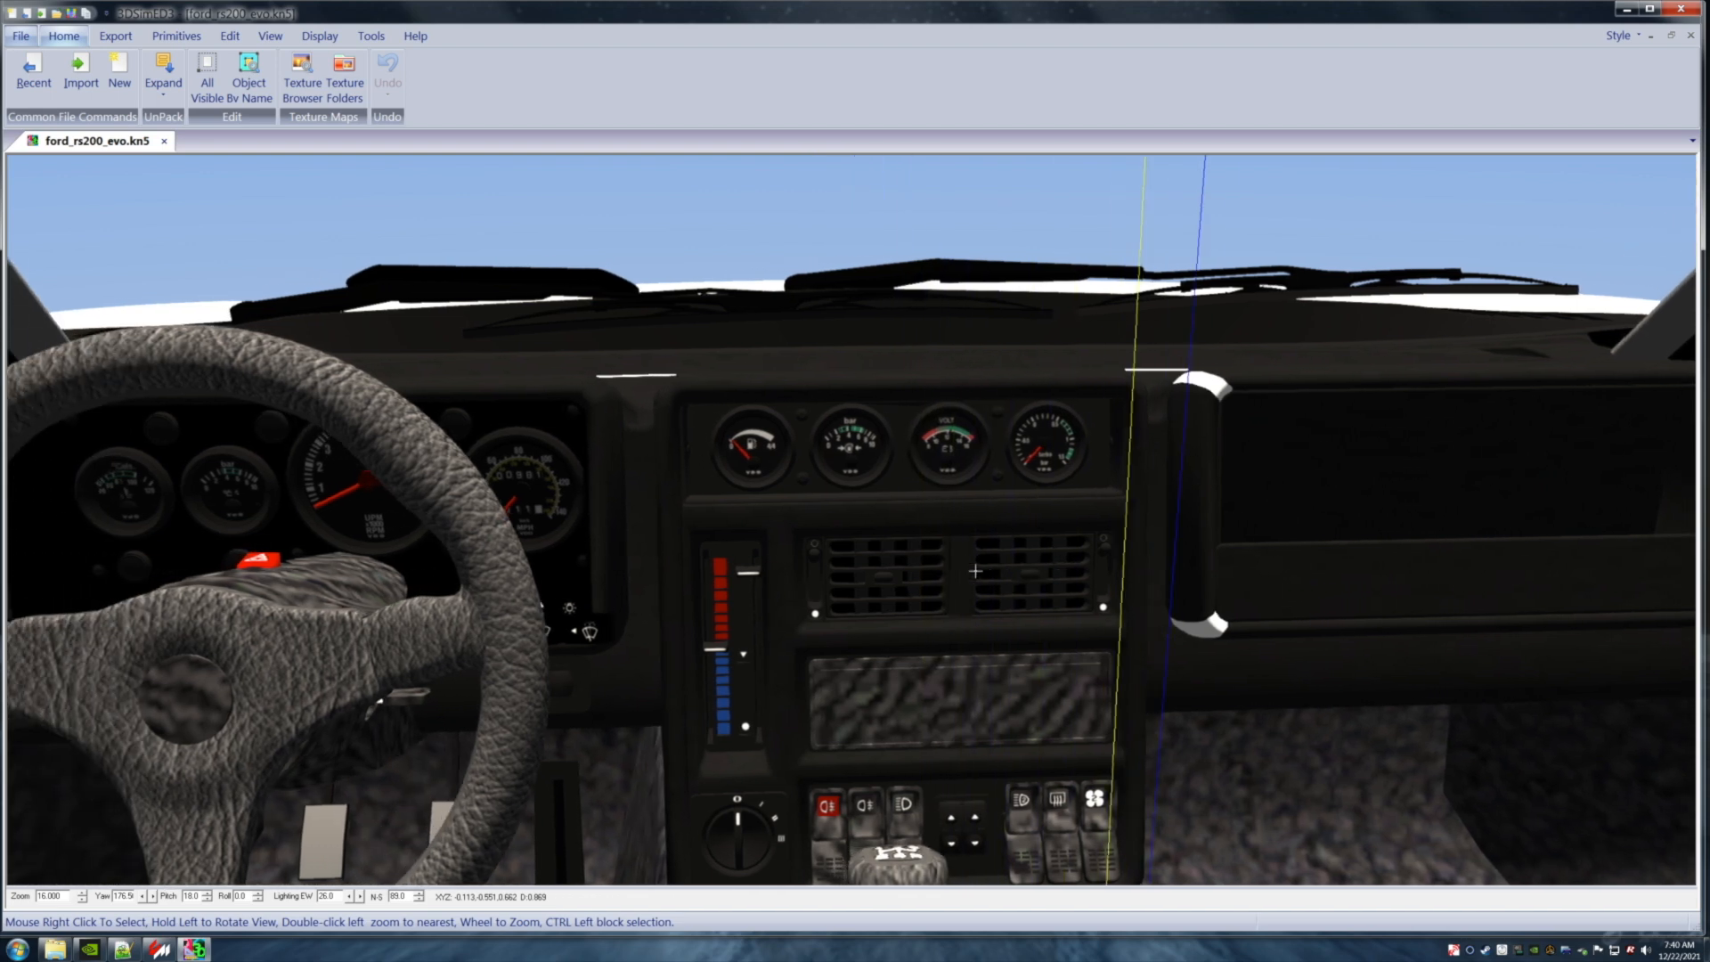
pyautogui.press('Left')
pyautogui.press('Left')
pyautogui.press('Left')
pyautogui.press('Left')
pyautogui.press('Left')
pyautogui.press('Left')
pyautogui.press('Left')
pyautogui.press('Left')
pyautogui.press('Left')
pyautogui.press('Left')
pyautogui.press('Left')
pyautogui.press('Left')
pyautogui.press('Left')
pyautogui.press('Left')
pyautogui.press('Left')
pyautogui.press('Left')
pyautogui.press('Left')
pyautogui.press('Left')
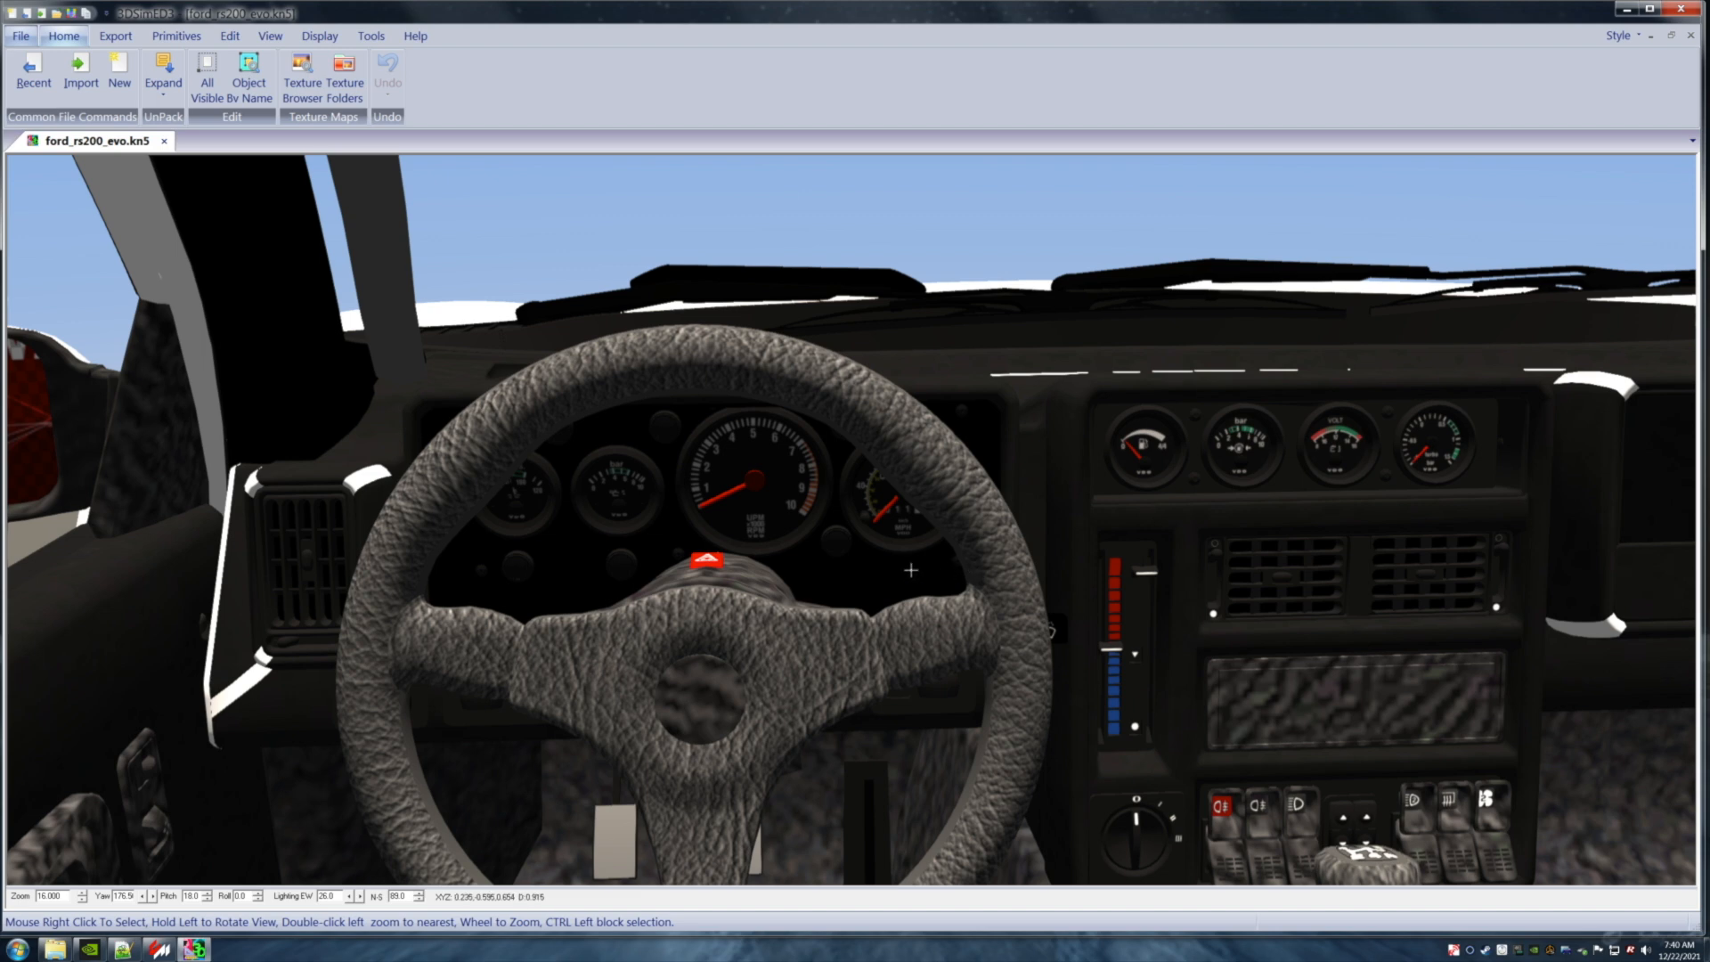
pyautogui.rightClick(836, 538)
pyautogui.moveTo(884, 629)
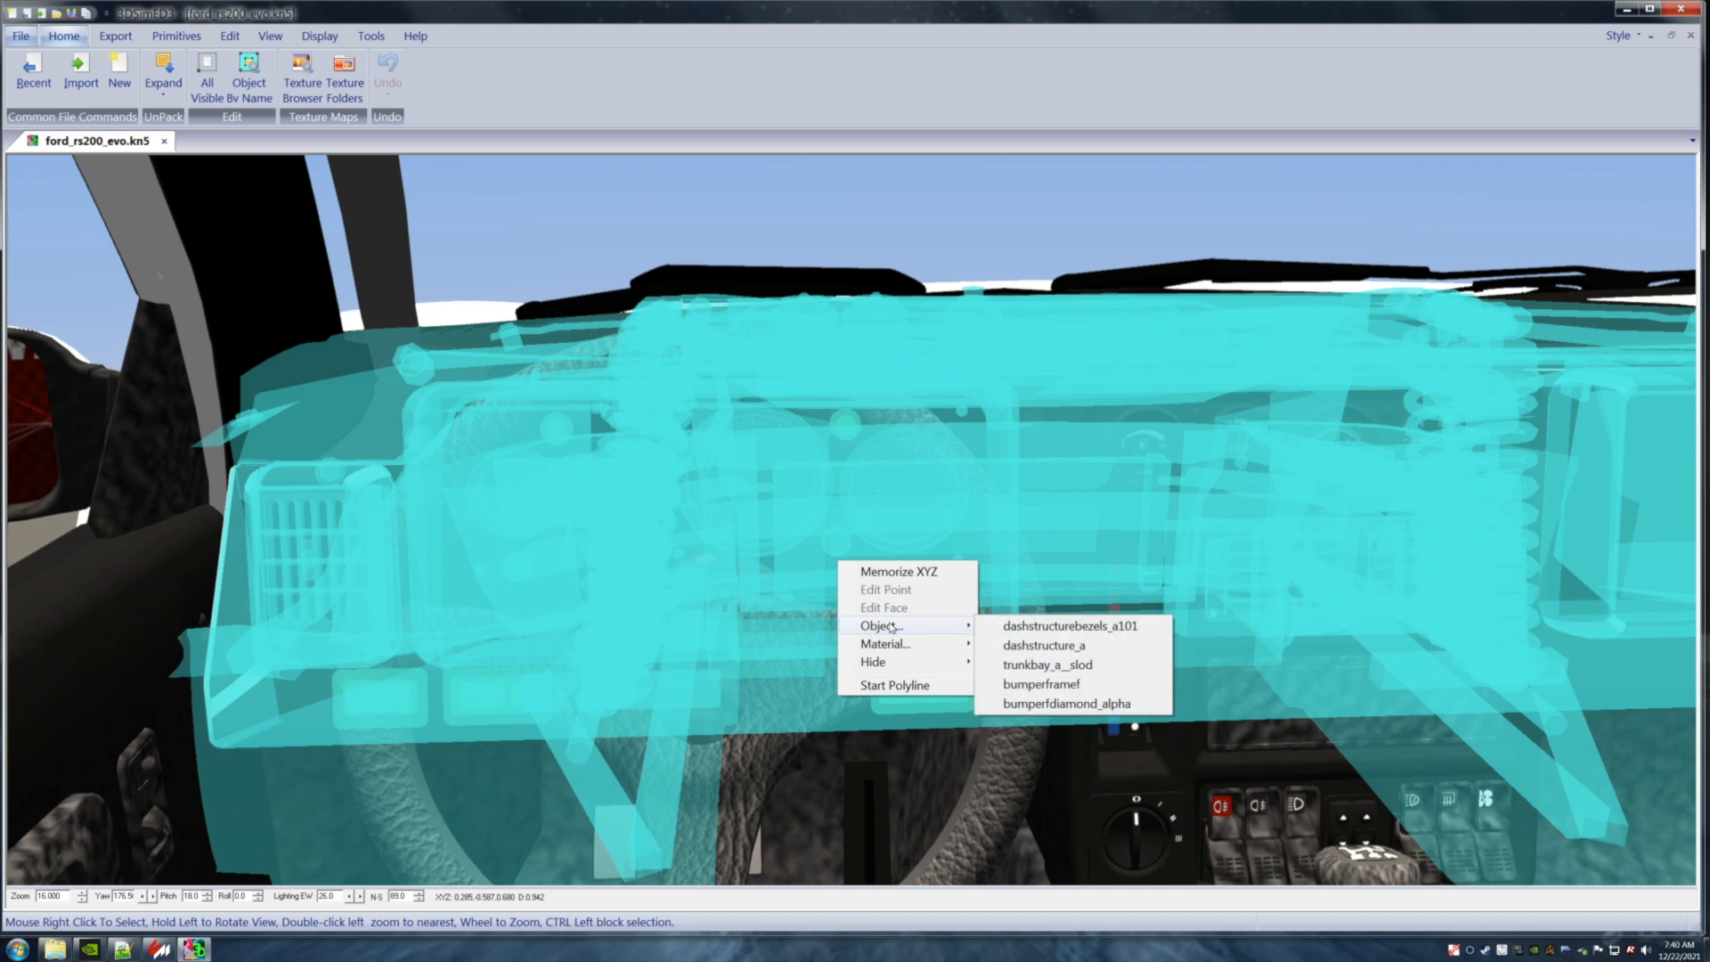
pyautogui.click(1050, 627)
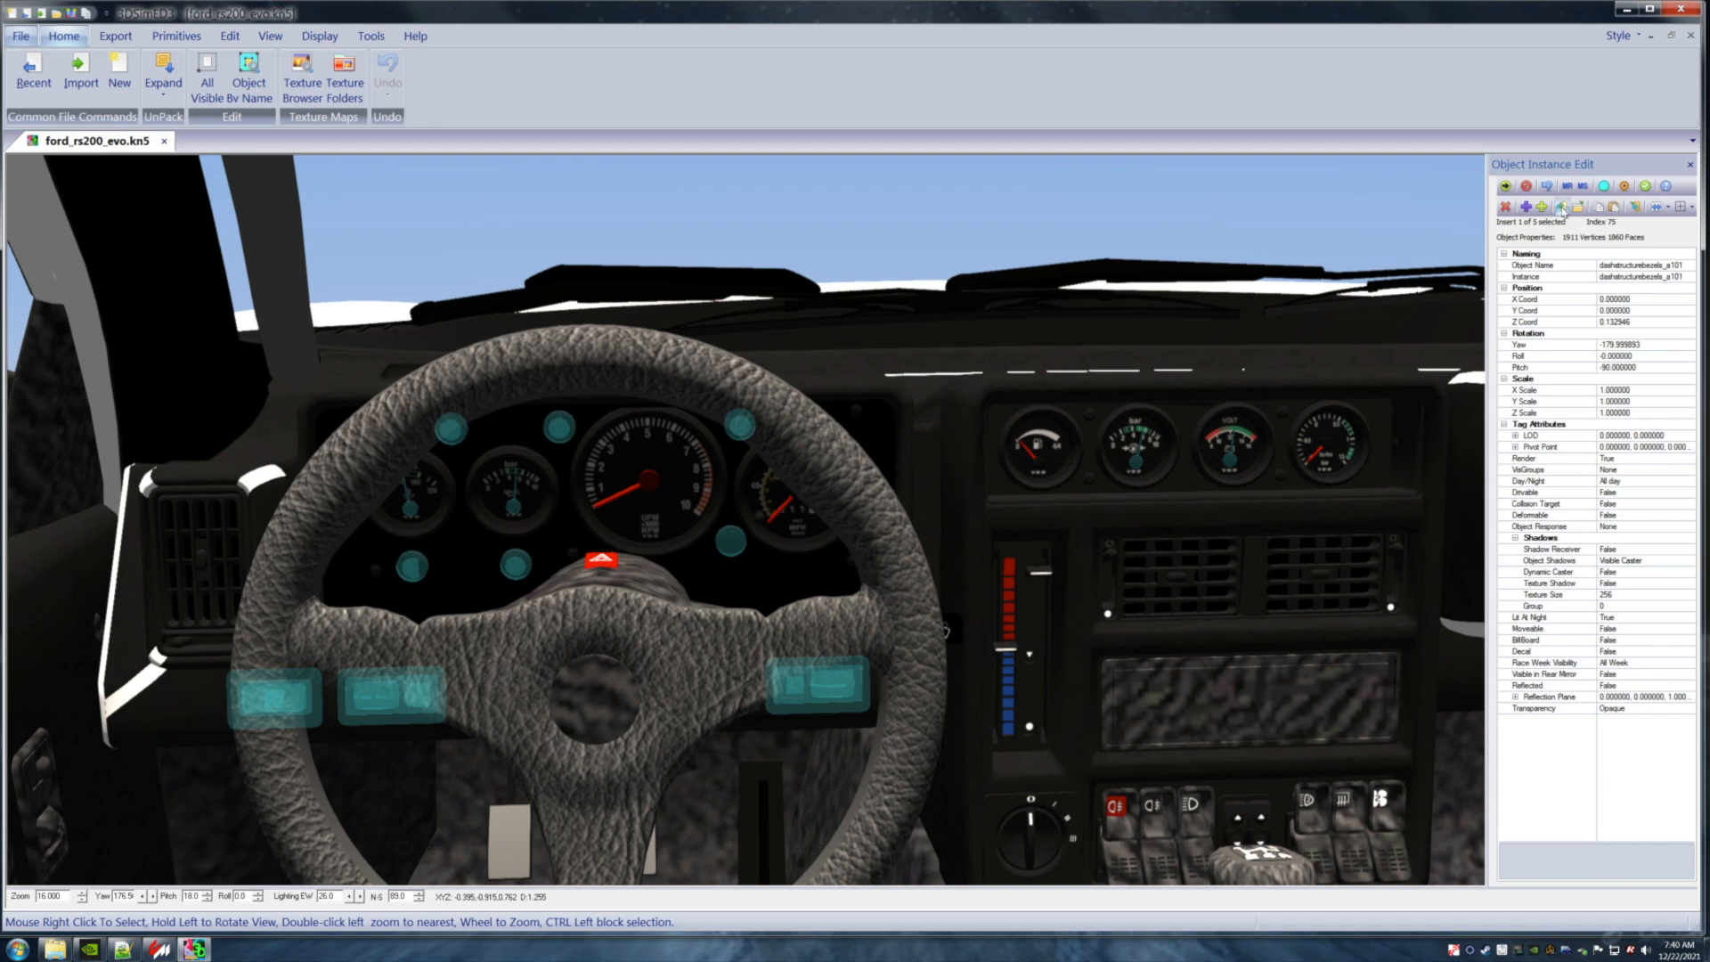
pyautogui.click(1561, 209)
# Delete the faces of the three rectangular panels from the dashstructurebezels_a101 object.
pyautogui.moveTo(1302, 387)
pyautogui.mouseDown()
pyautogui.moveTo(1279, 401)
pyautogui.moveTo(1340, 409)
pyautogui.moveTo(1312, 402)
pyautogui.mouseUp()
pyautogui.moveTo(1123, 667); pyautogui.dragTo(1187, 682)
pyautogui.press('Up')
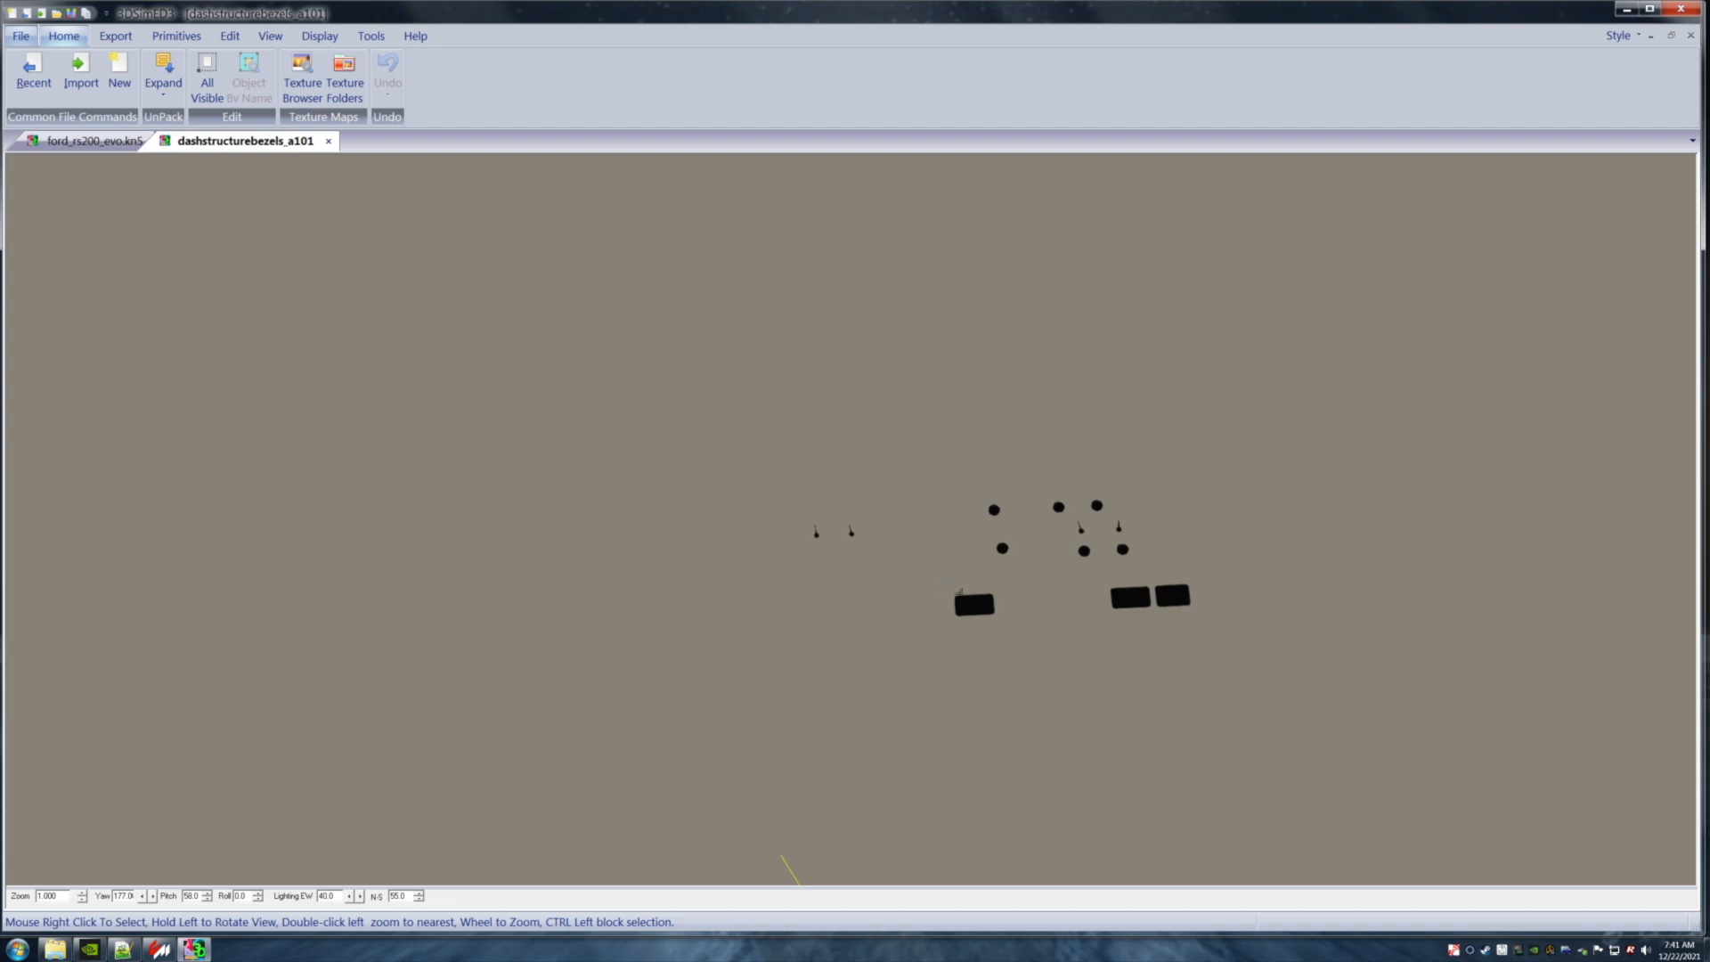
pyautogui.rightClick(1004, 623)
pyautogui.moveTo(1068, 635)
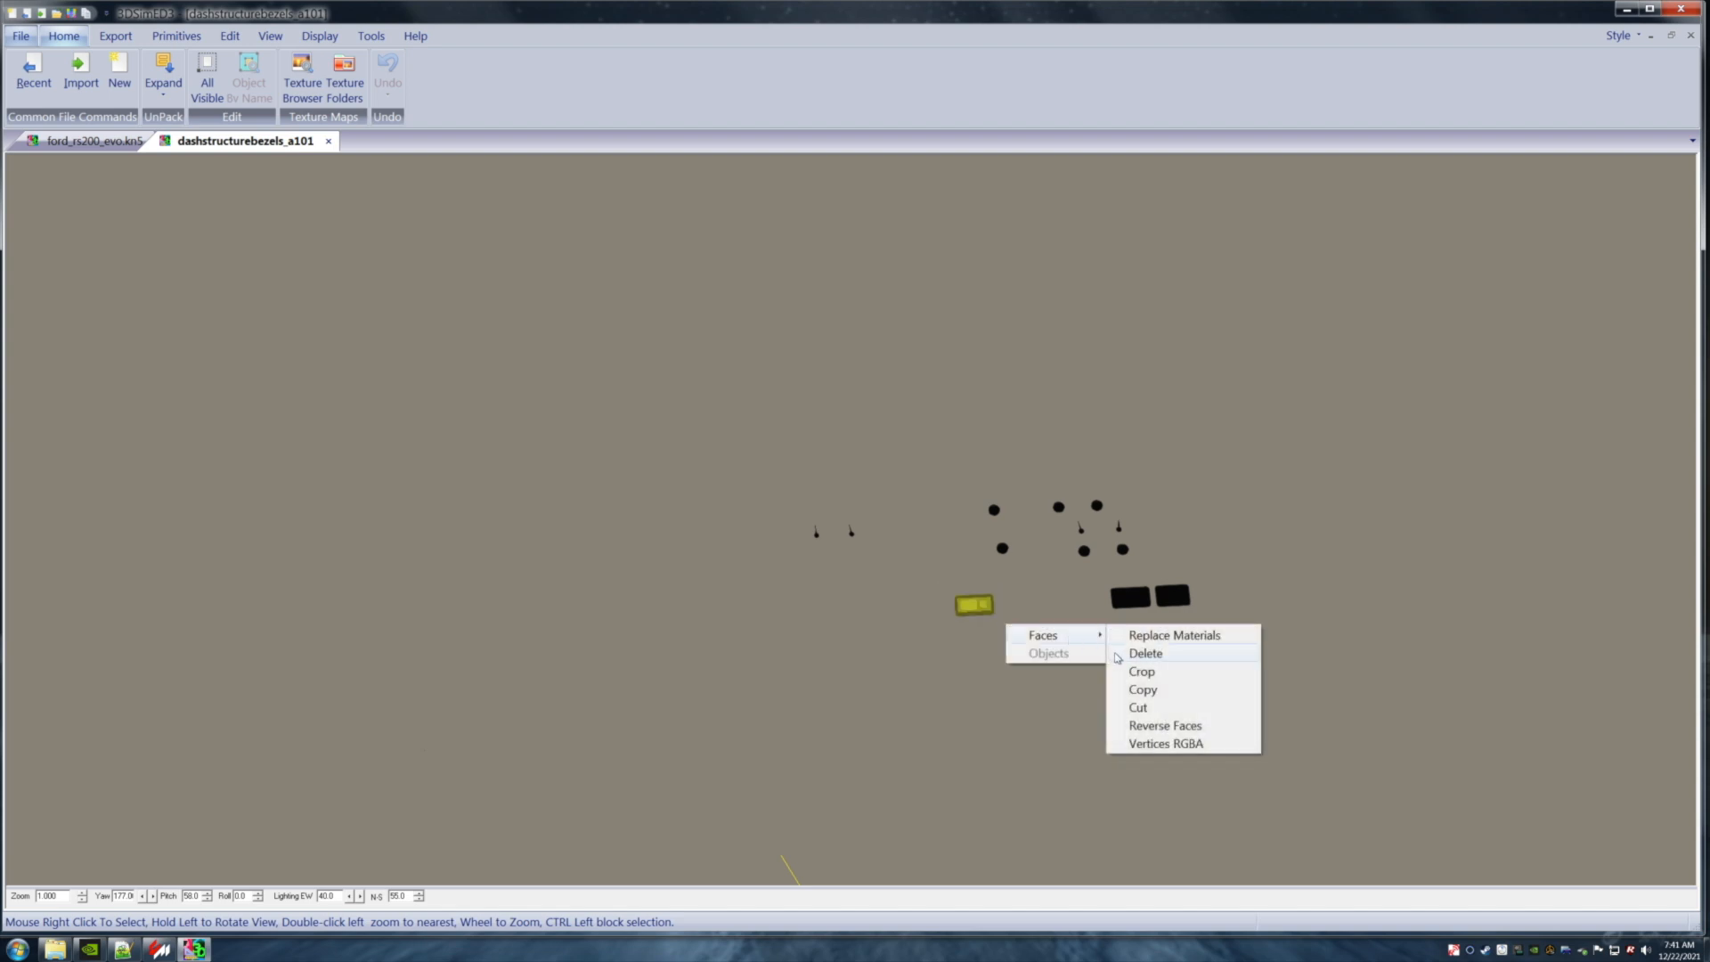
pyautogui.click(1124, 655)
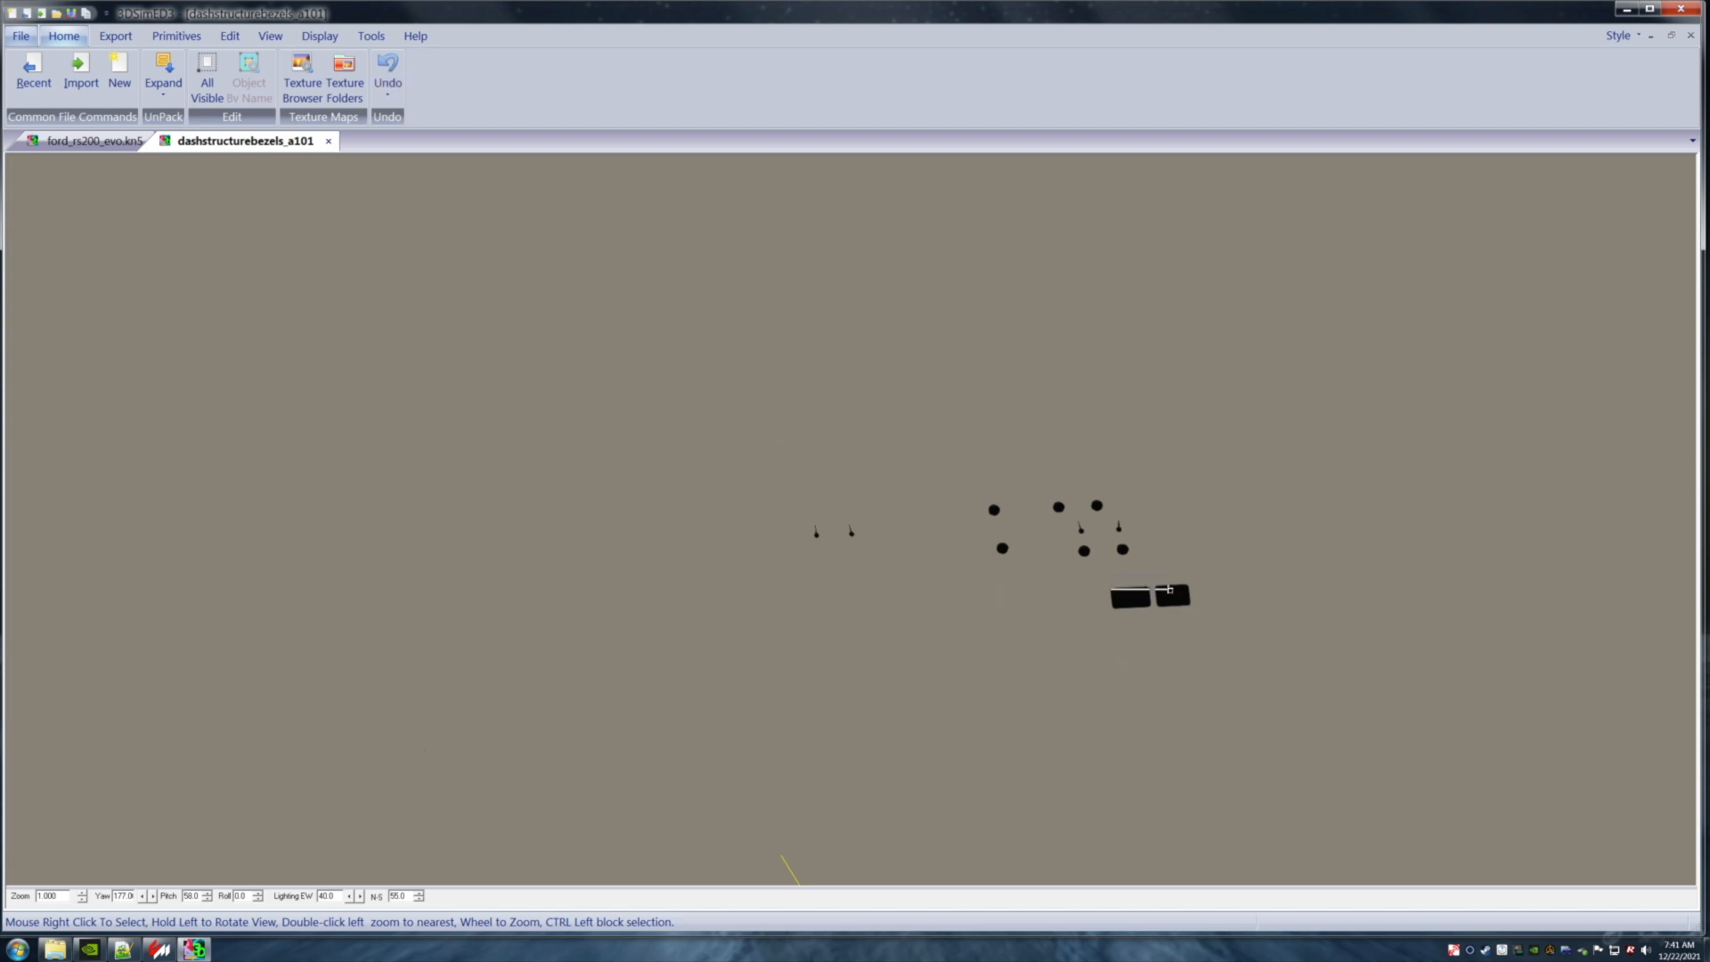
pyautogui.rightClick(1205, 615)
pyautogui.moveTo(1235, 628)
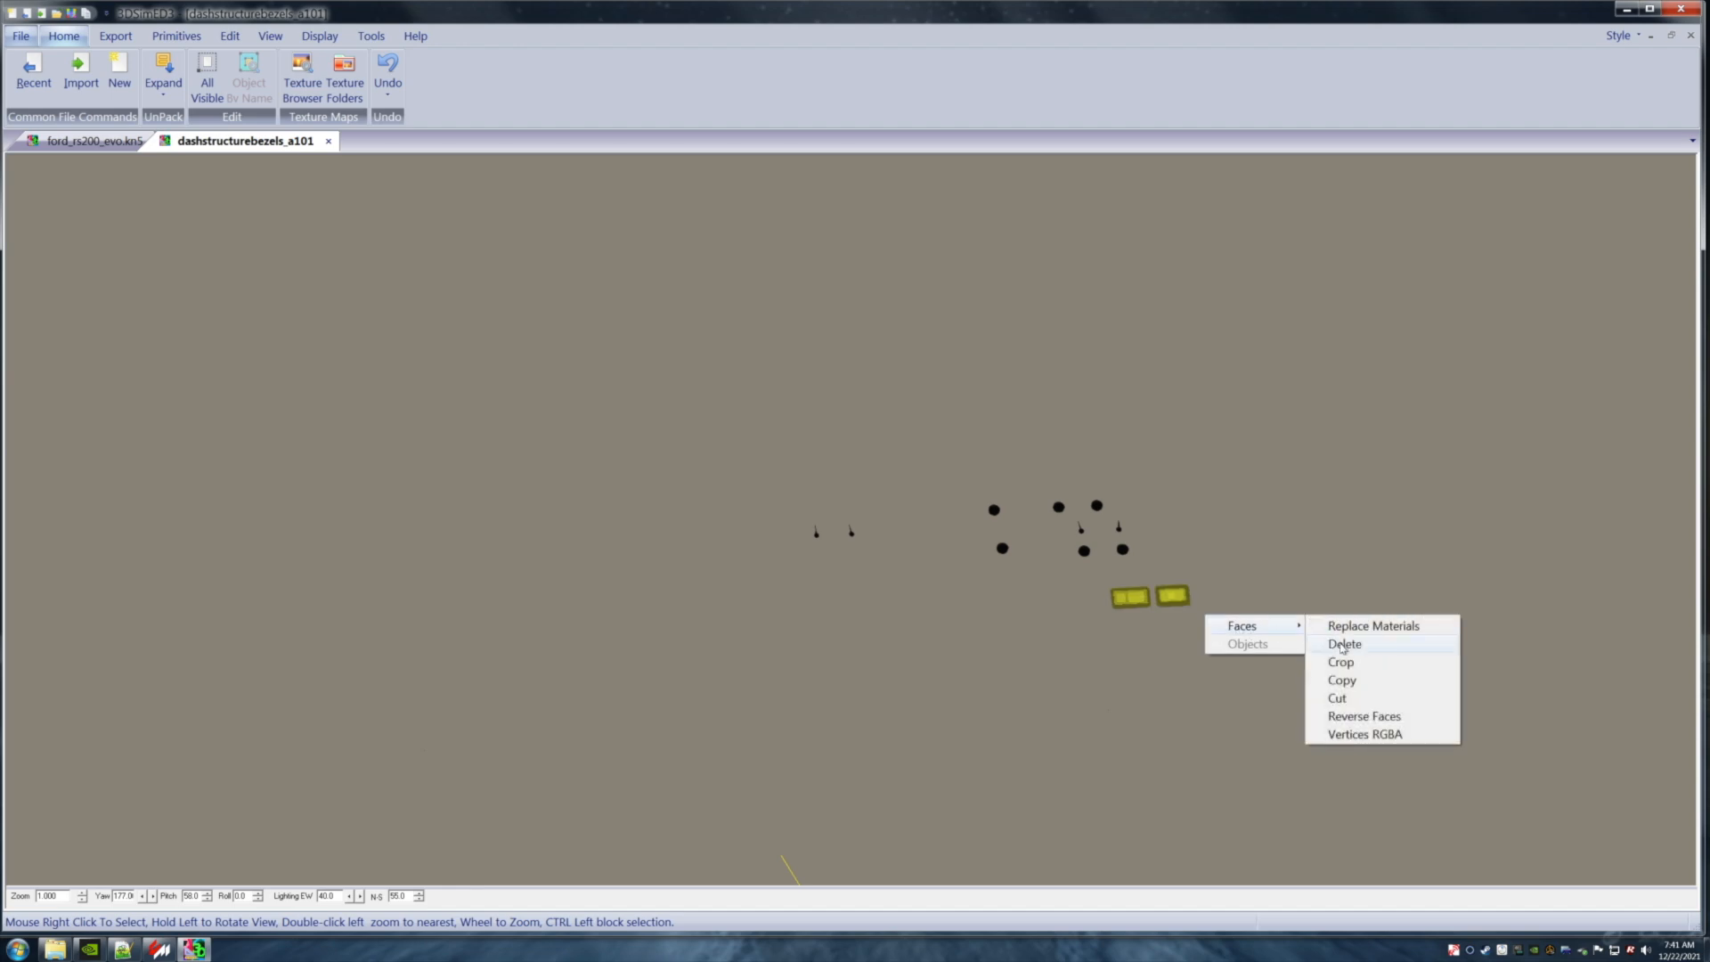
pyautogui.click(1344, 644)
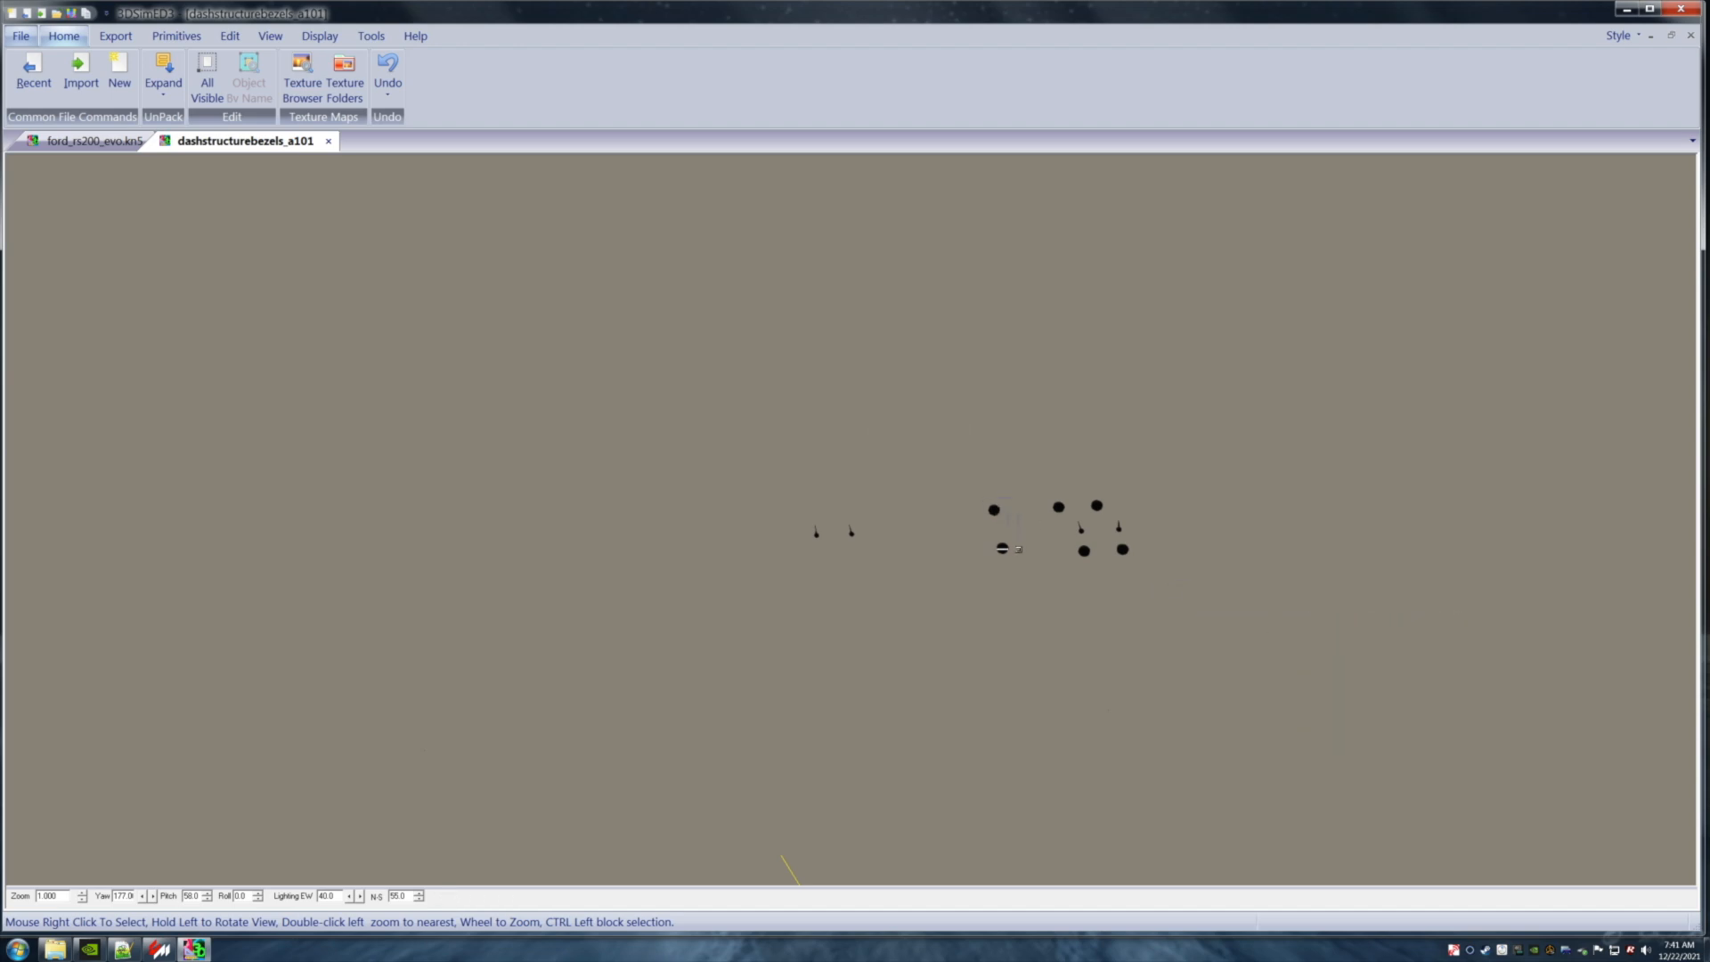
# Delete the faces of four round dash pieces, keeping the needles and the two round pieces just below the needle pair.
pyautogui.rightClick(1018, 549)
pyautogui.moveTo(1035, 575)
pyautogui.click(1142, 594)
pyautogui.rightClick(1067, 516)
pyautogui.moveTo(1101, 523)
pyautogui.click(1211, 546)
pyautogui.rightClick(1105, 513)
pyautogui.moveTo(1190, 533)
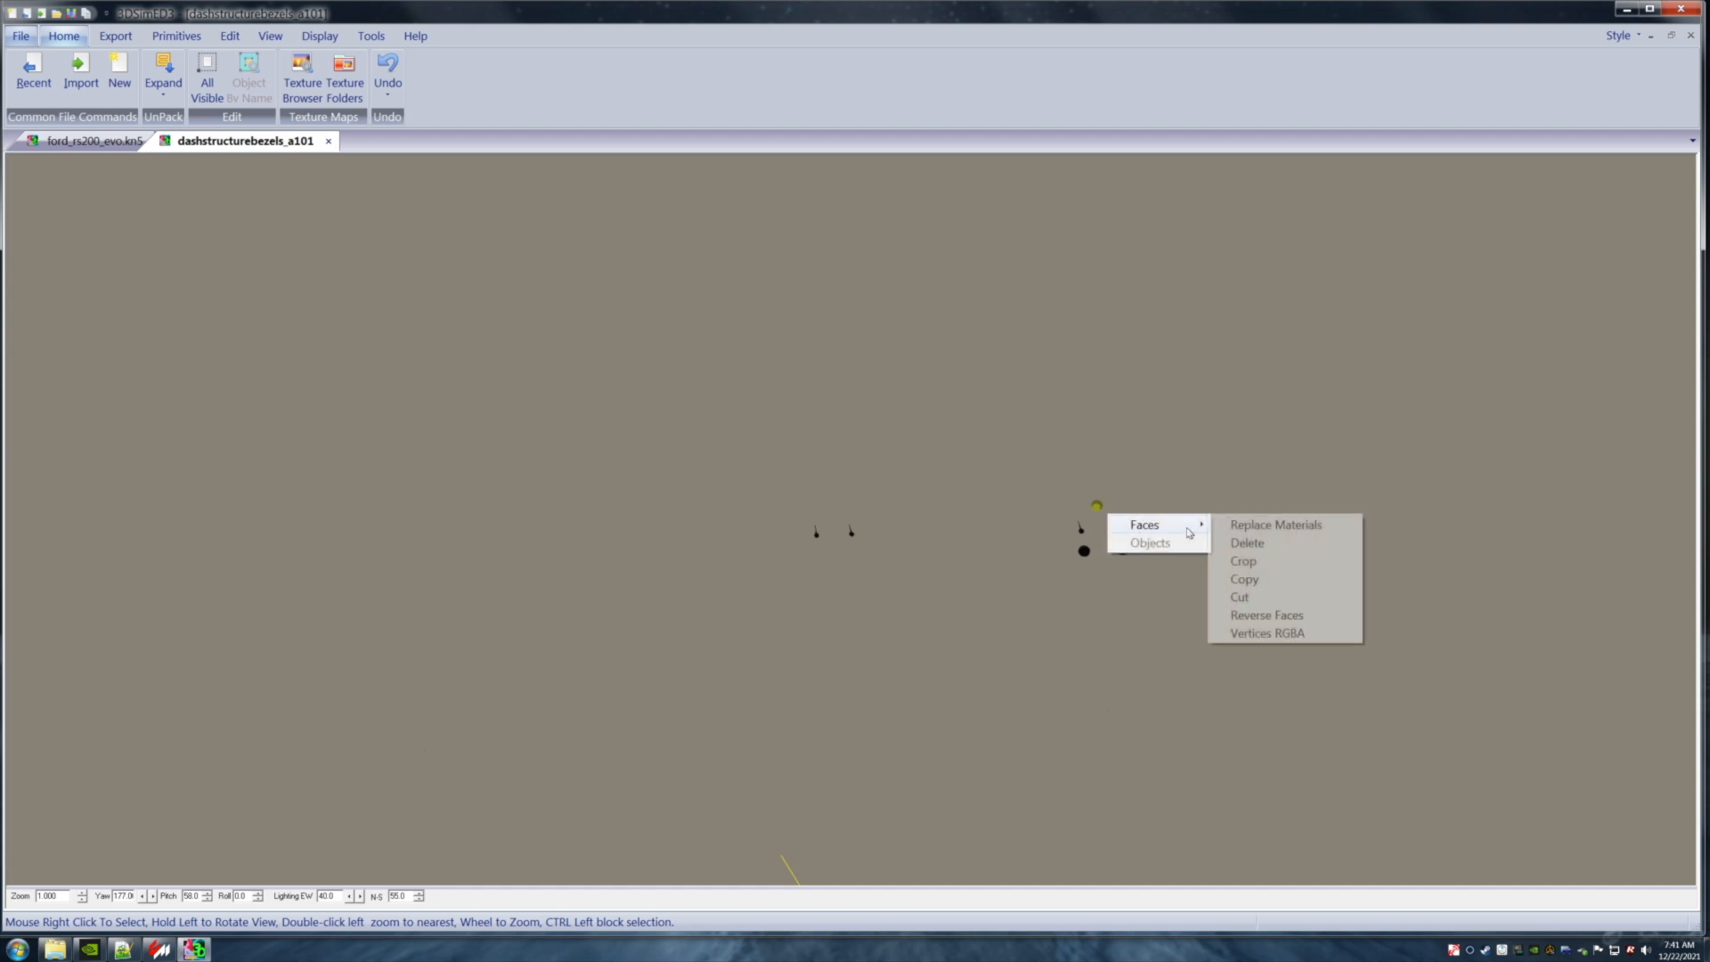
pyautogui.click(1246, 543)
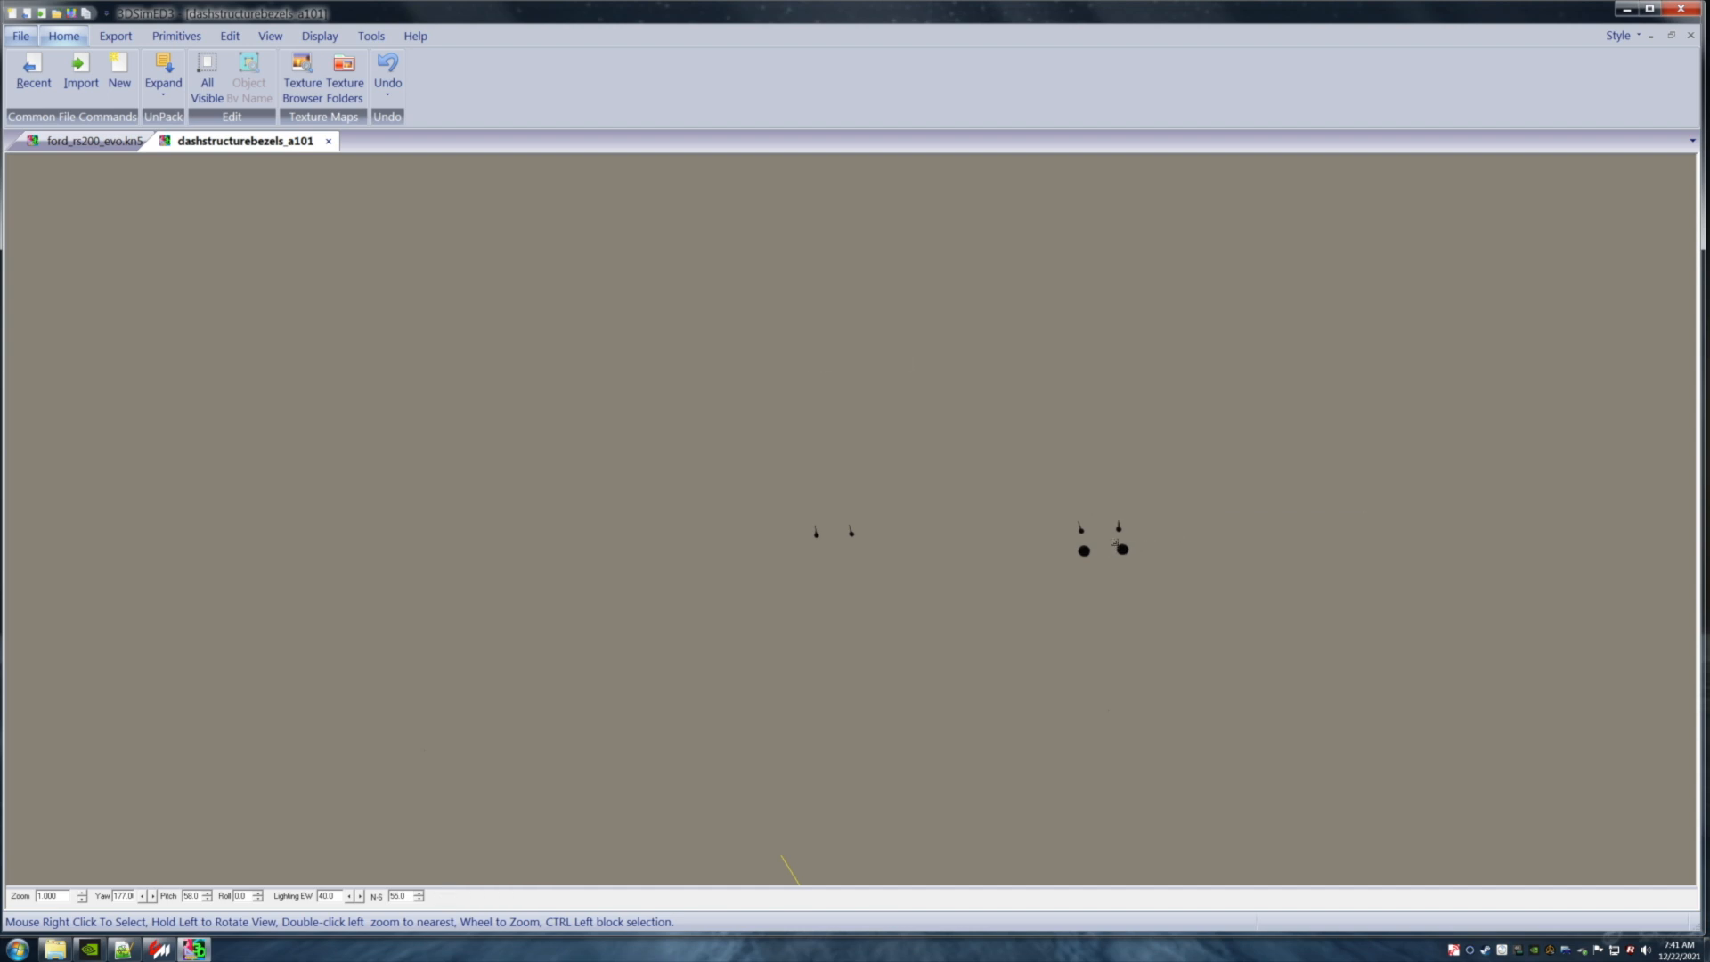
# Delete the two remaining round pieces and their leftover faces so only the four needles are kept.
pyautogui.rightClick(1135, 559)
pyautogui.moveTo(1176, 569)
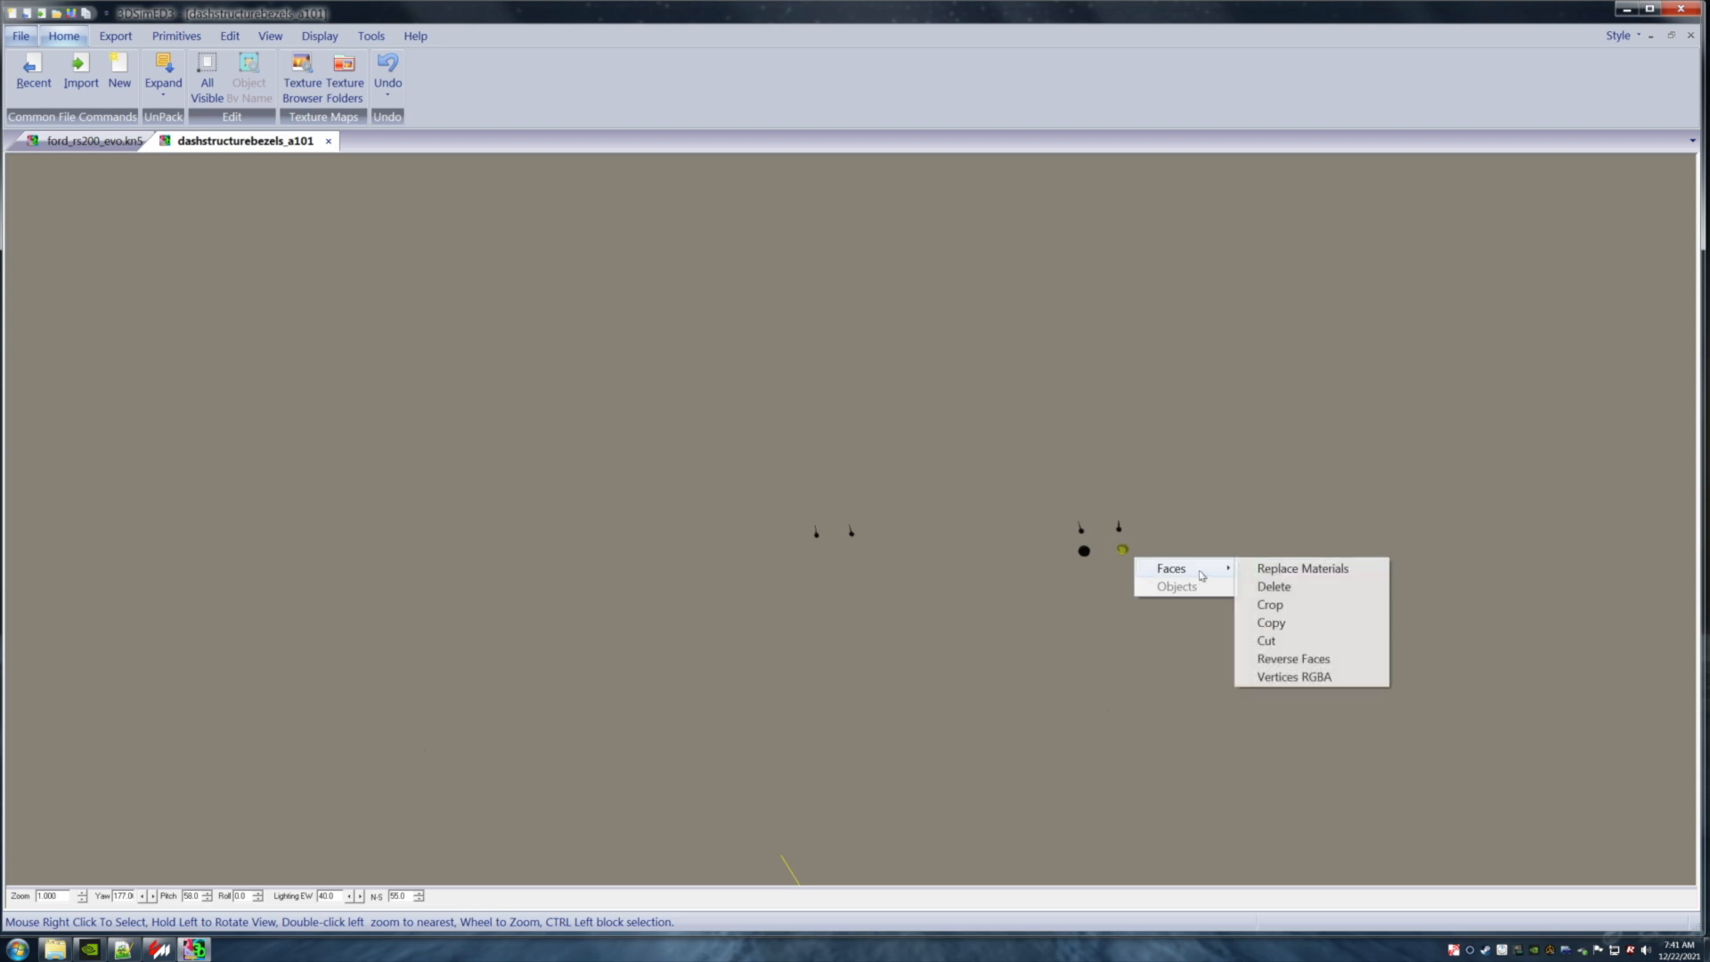
pyautogui.click(1258, 584)
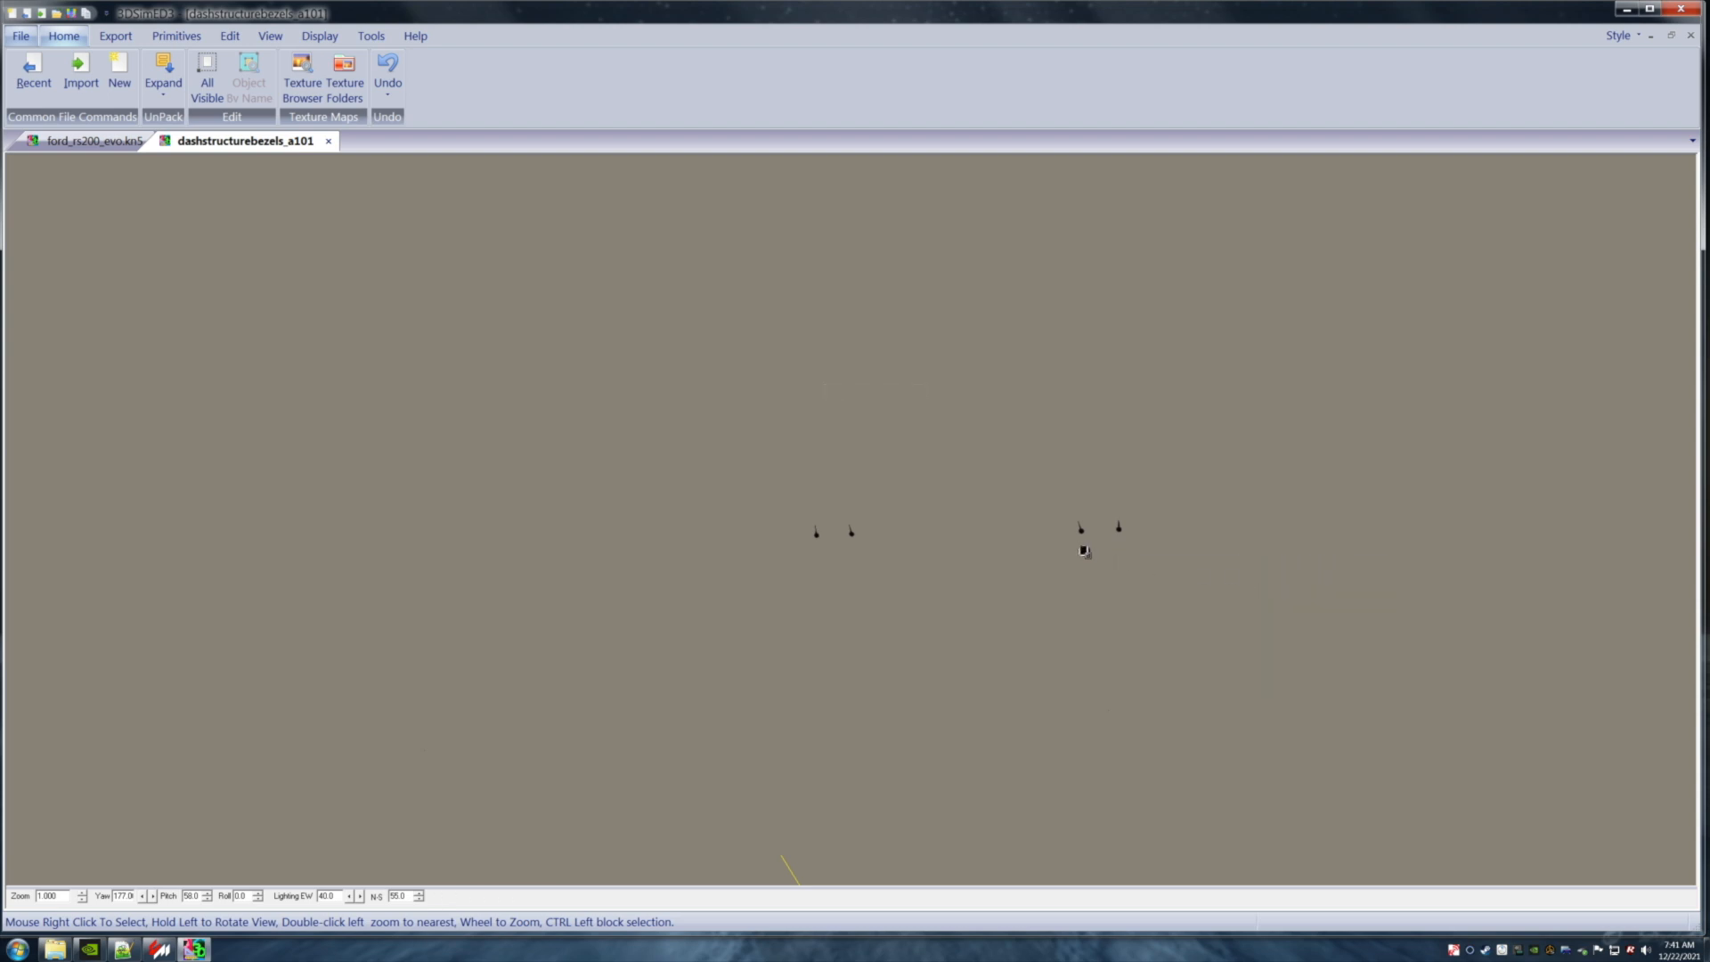
pyautogui.rightClick(1097, 561)
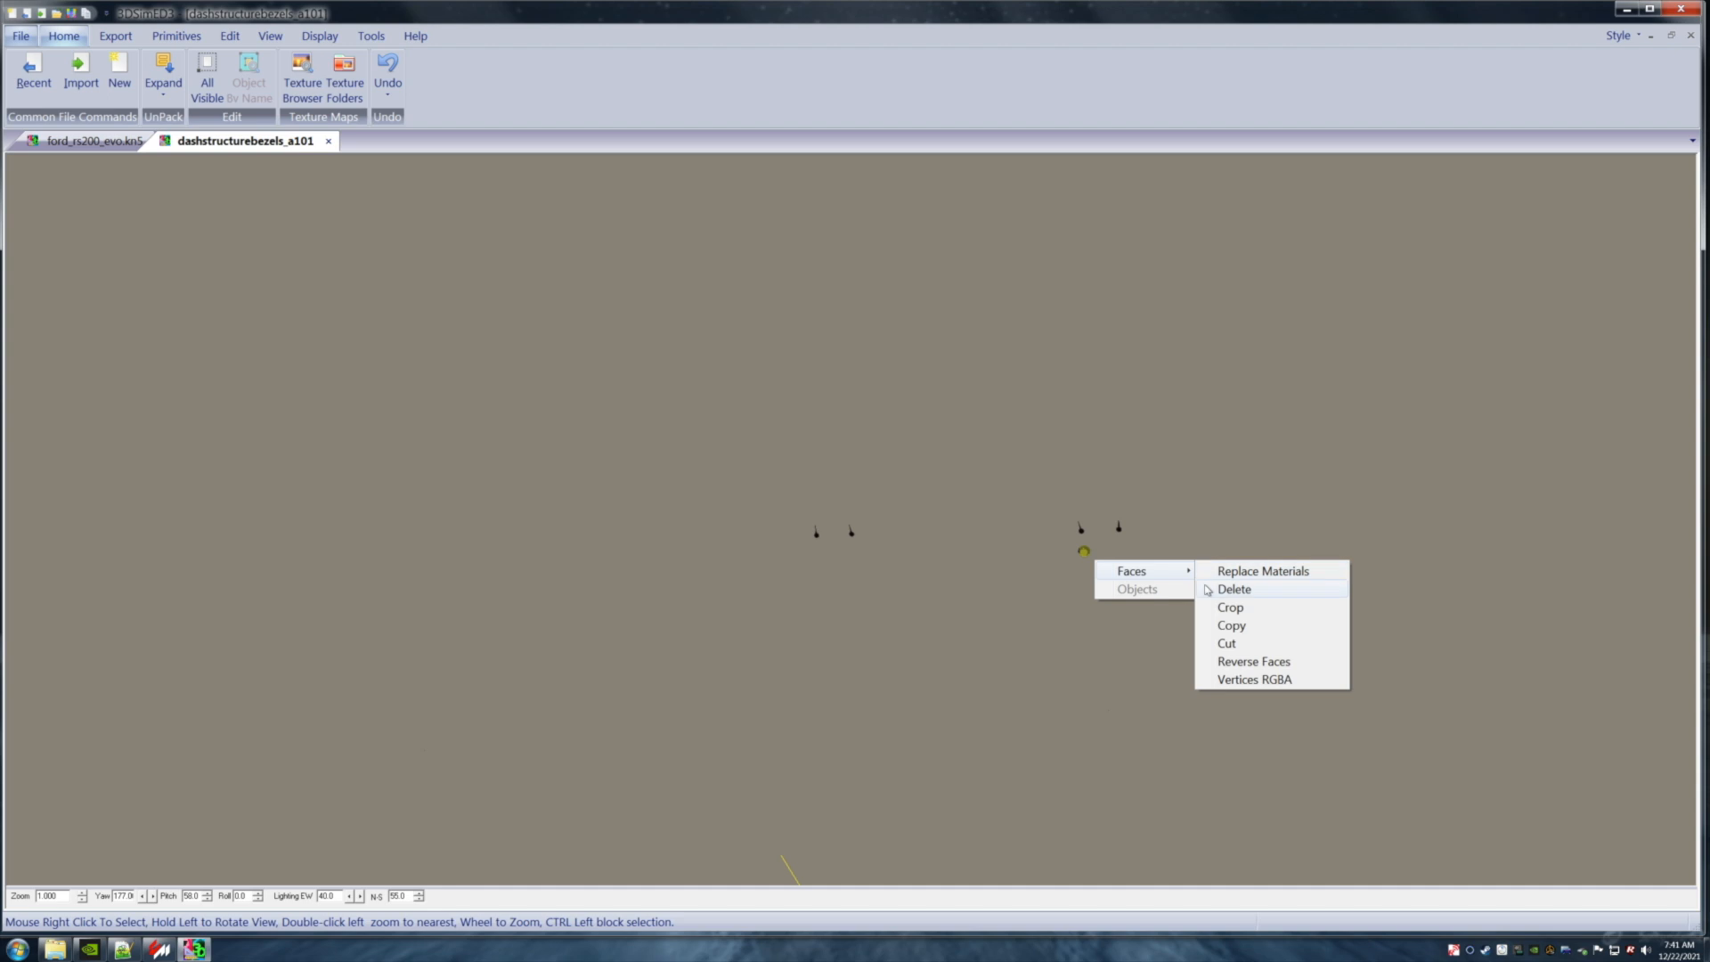
pyautogui.click(1208, 586)
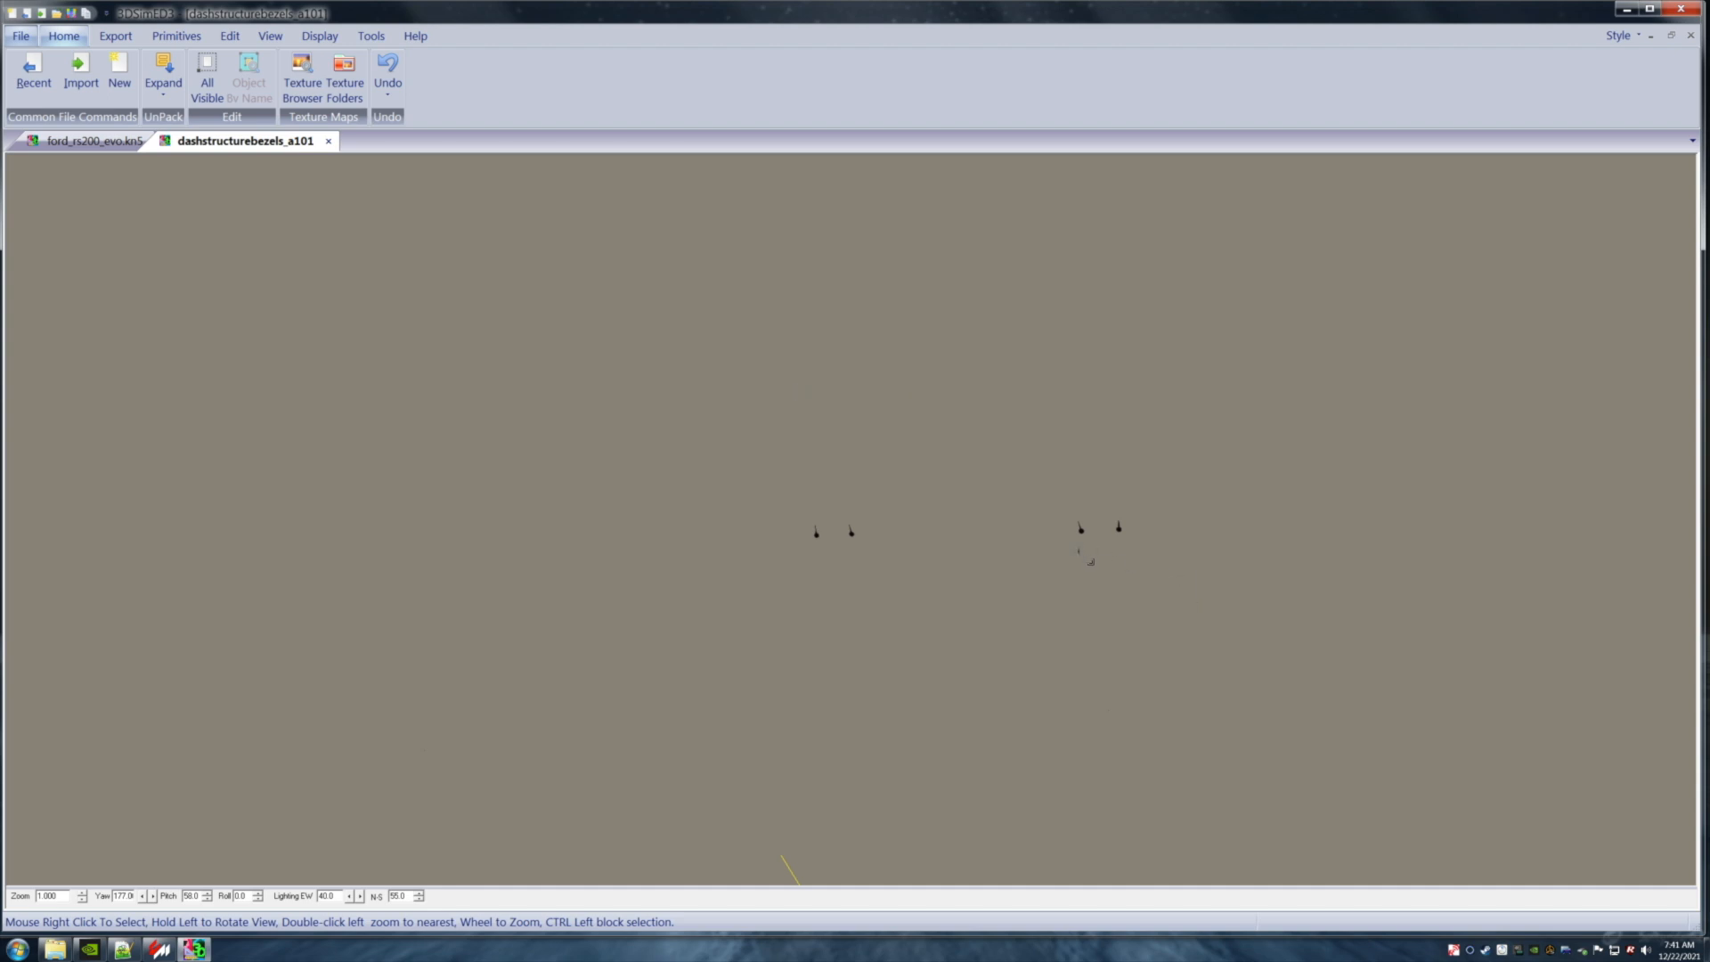
pyautogui.rightClick(1090, 561)
pyautogui.click(1208, 586)
# Start saving the needles-only object and create a folder named "needles stock color" in the car's materials folder.
pyautogui.click(21, 38)
pyautogui.click(42, 268)
pyautogui.rightClick(672, 462)
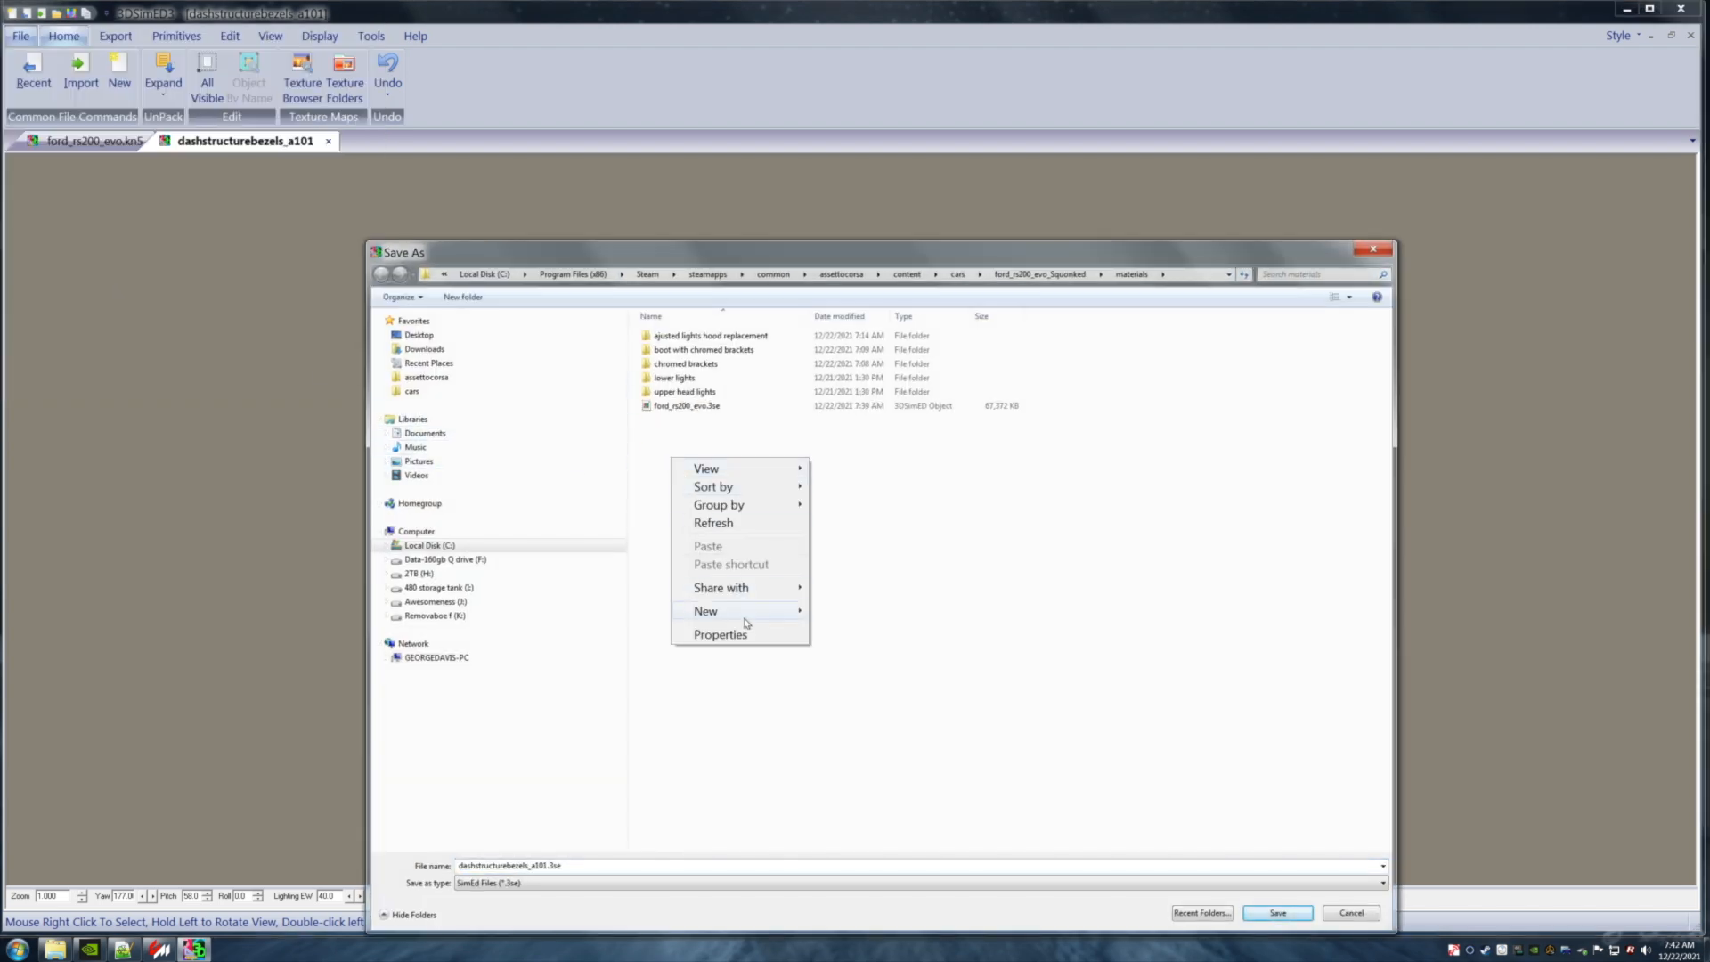
pyautogui.moveTo(747, 619)
pyautogui.click(842, 615)
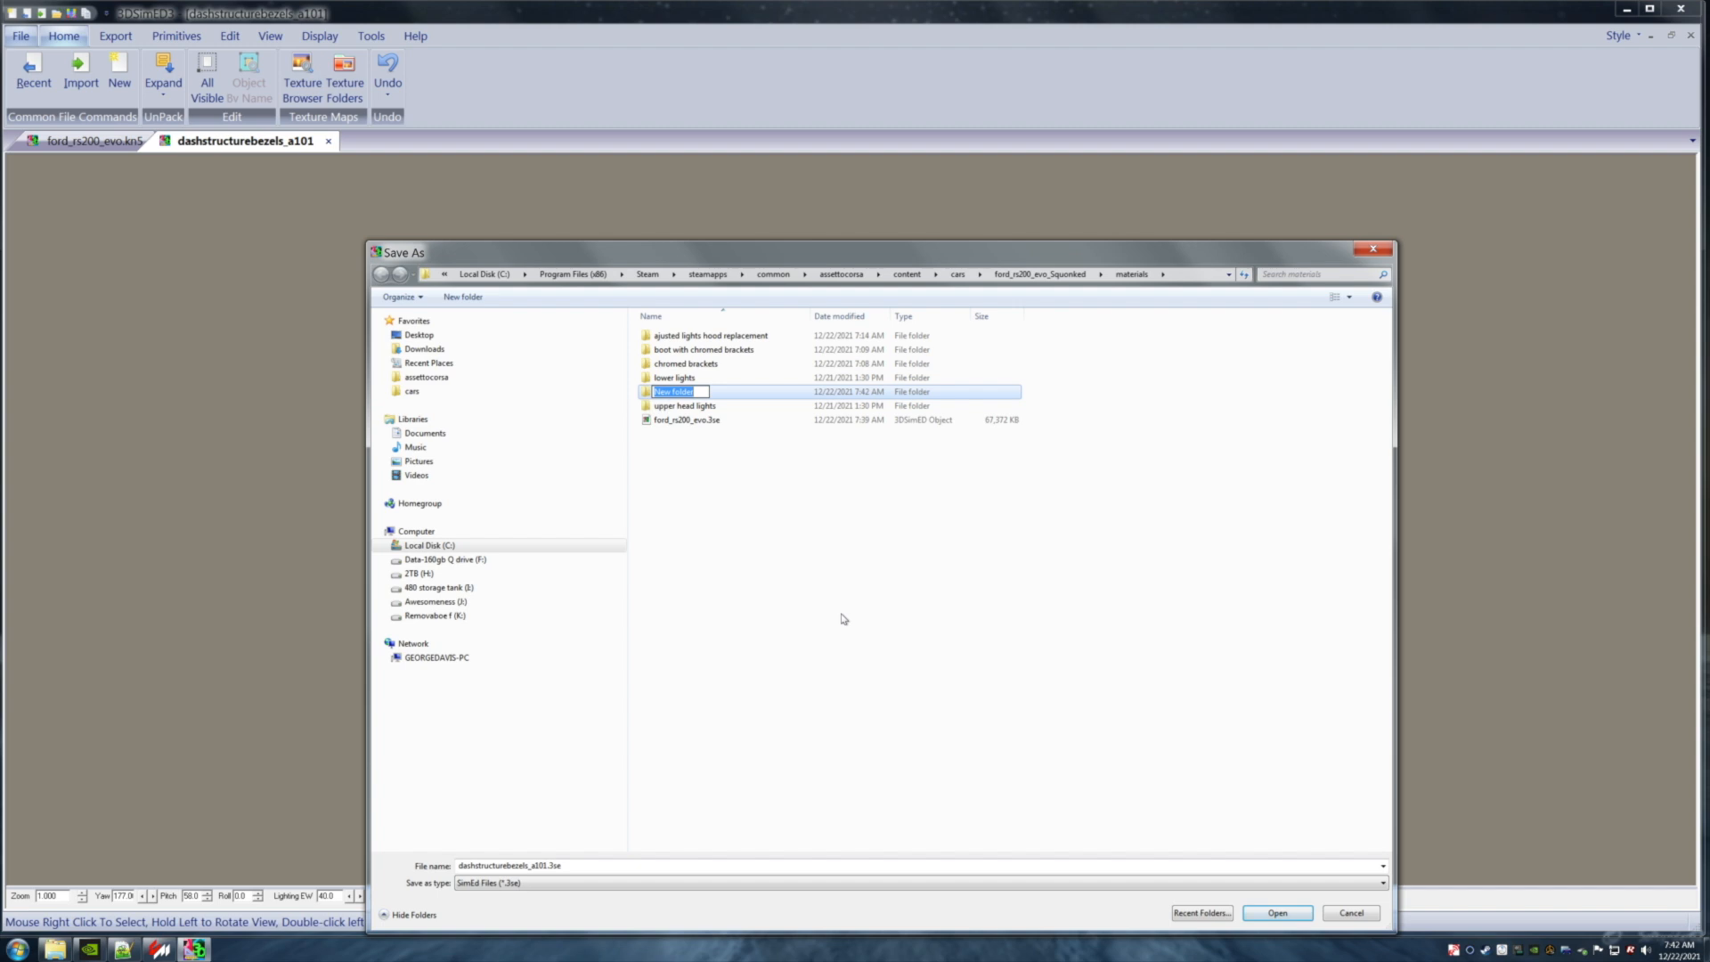
pyautogui.write('needles')
pyautogui.write('stock colo')
pyautogui.press('Return')
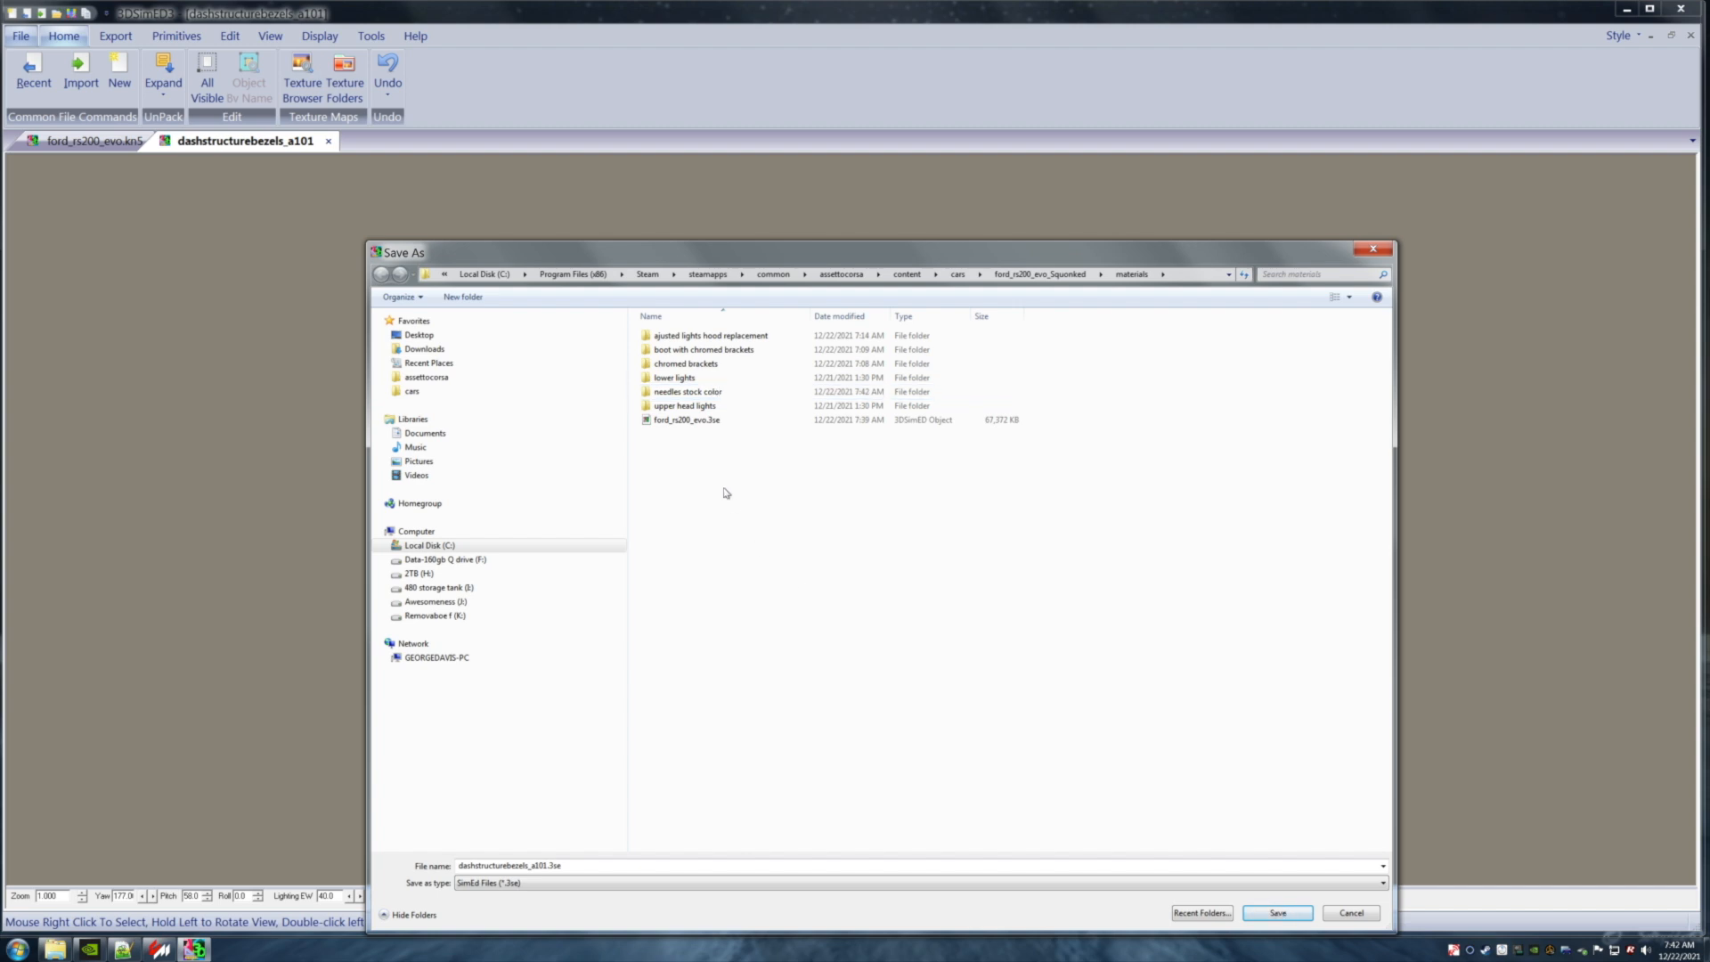
# Save the needles-only object as a 3SE file inside the needles stock color folder.
pyautogui.doubleClick(717, 394)
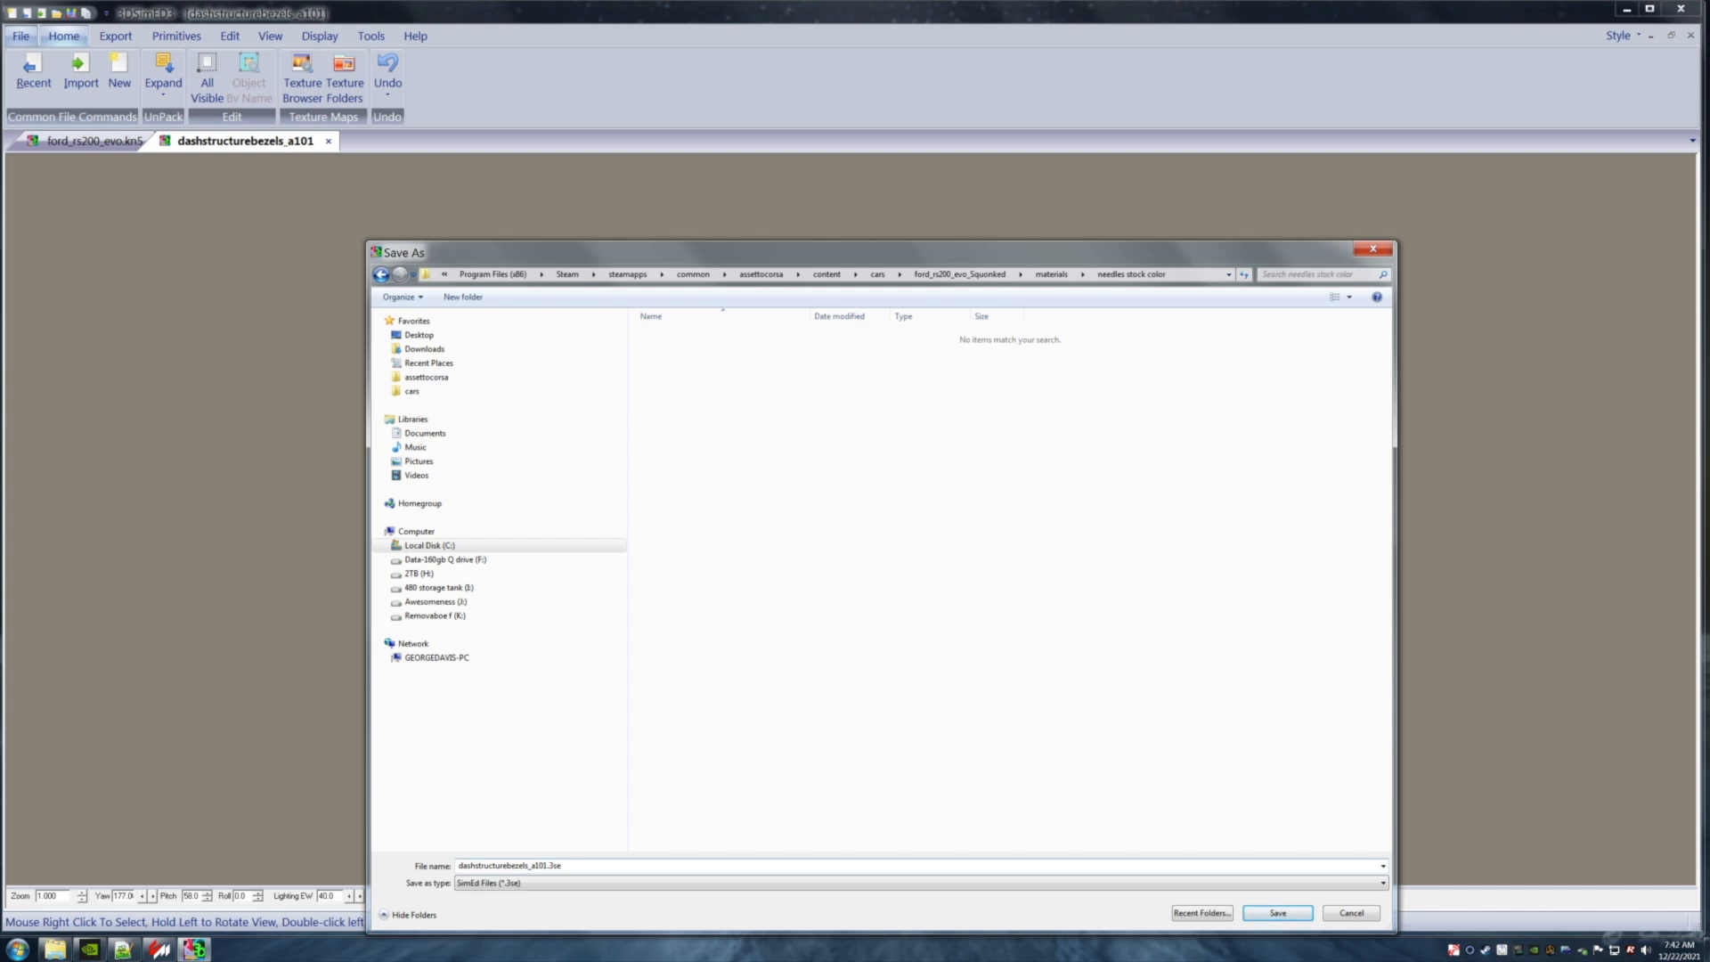
pyautogui.click(544, 865)
pyautogui.click(544, 866)
pyautogui.write('9')
pyautogui.click(1272, 912)
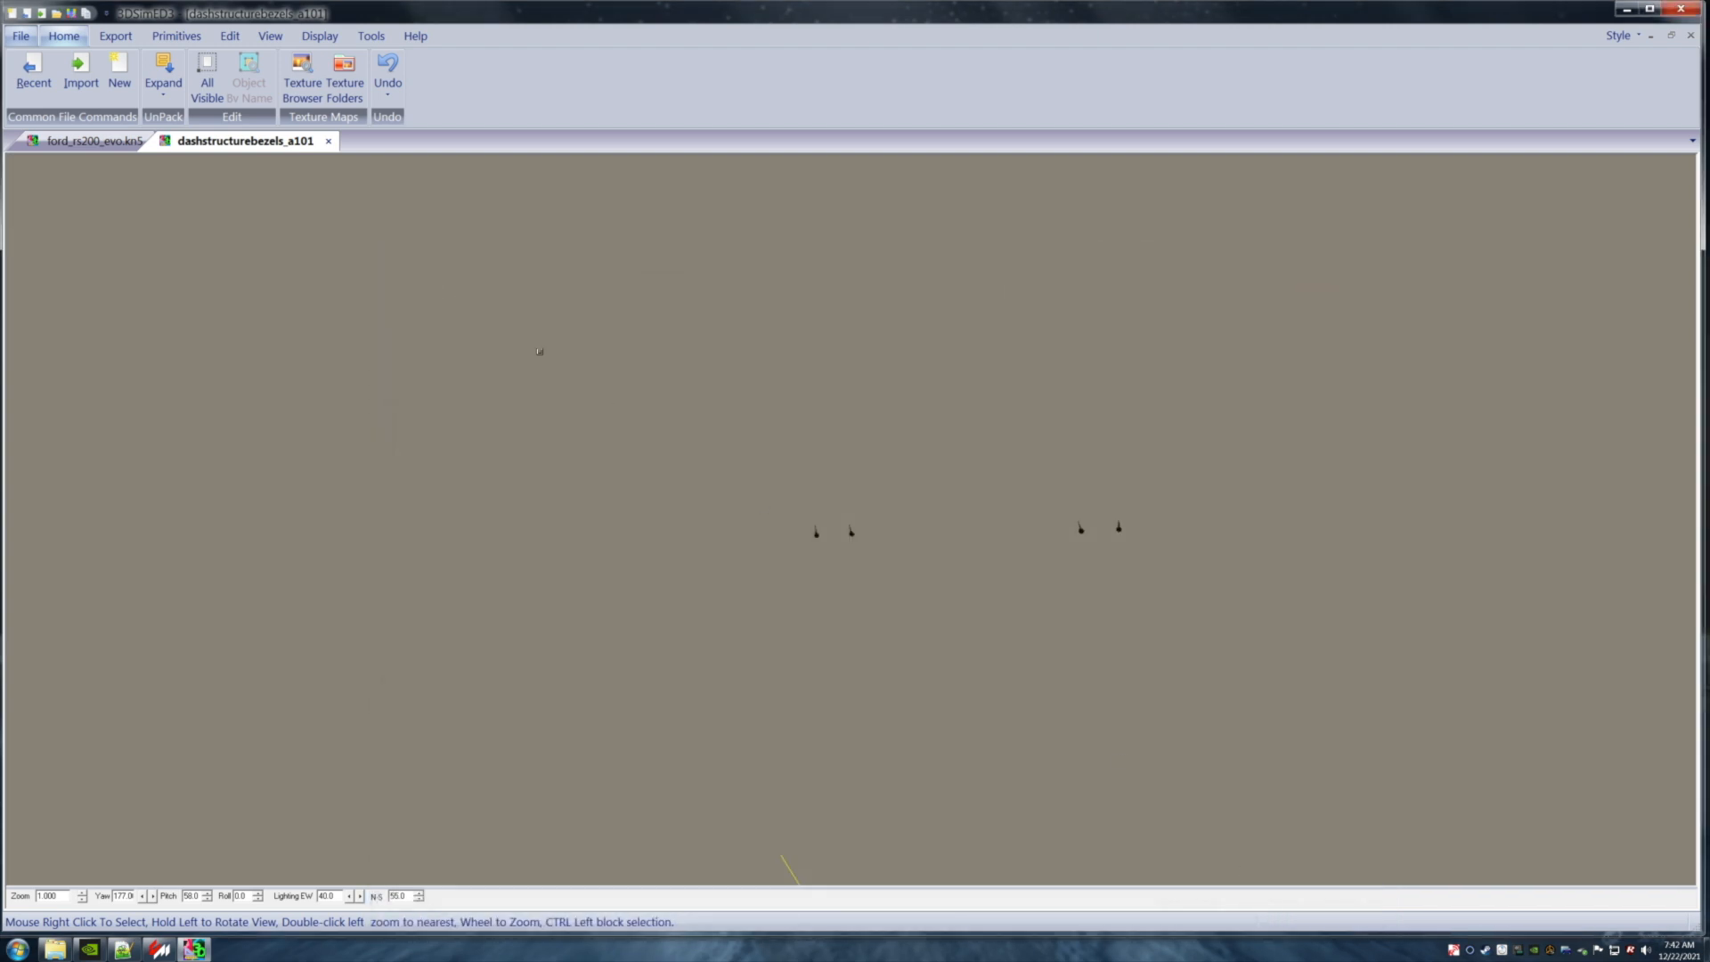
# Undo all the face deletions to restore the rectangular panels and round pieces.
pyautogui.click(388, 66)
pyautogui.click(389, 67)
pyautogui.click(389, 67)
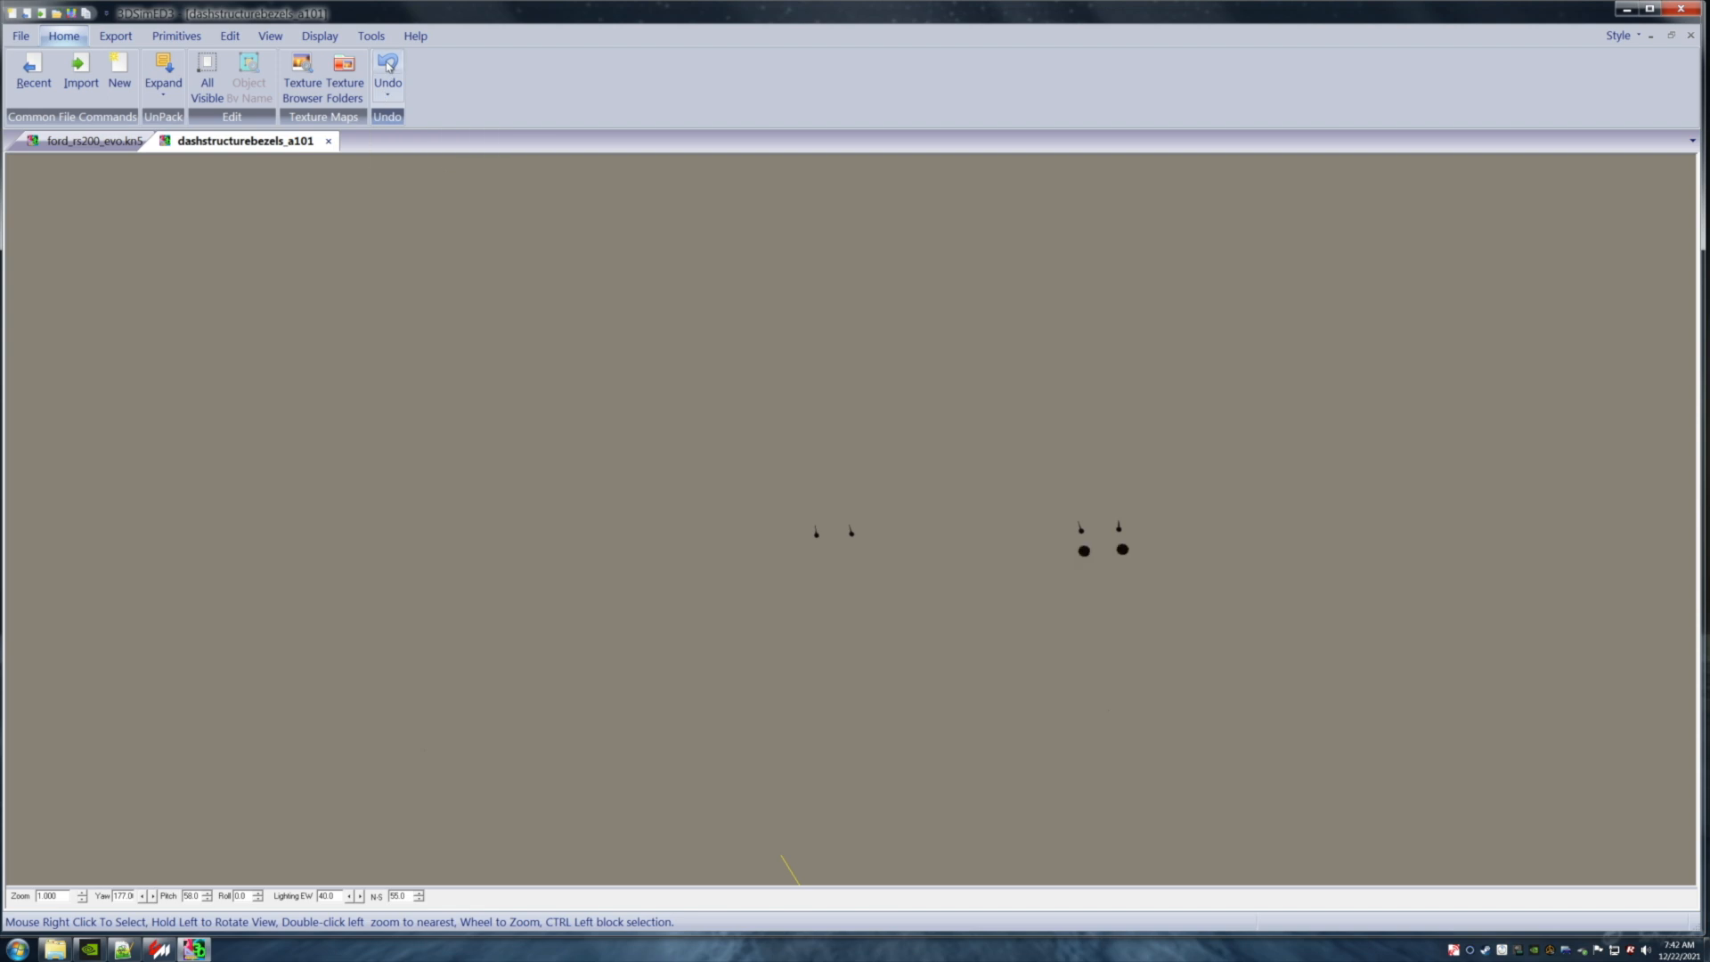
pyautogui.click(388, 67)
pyautogui.click(388, 67)
pyautogui.click(388, 67)
pyautogui.click(389, 66)
pyautogui.click(388, 67)
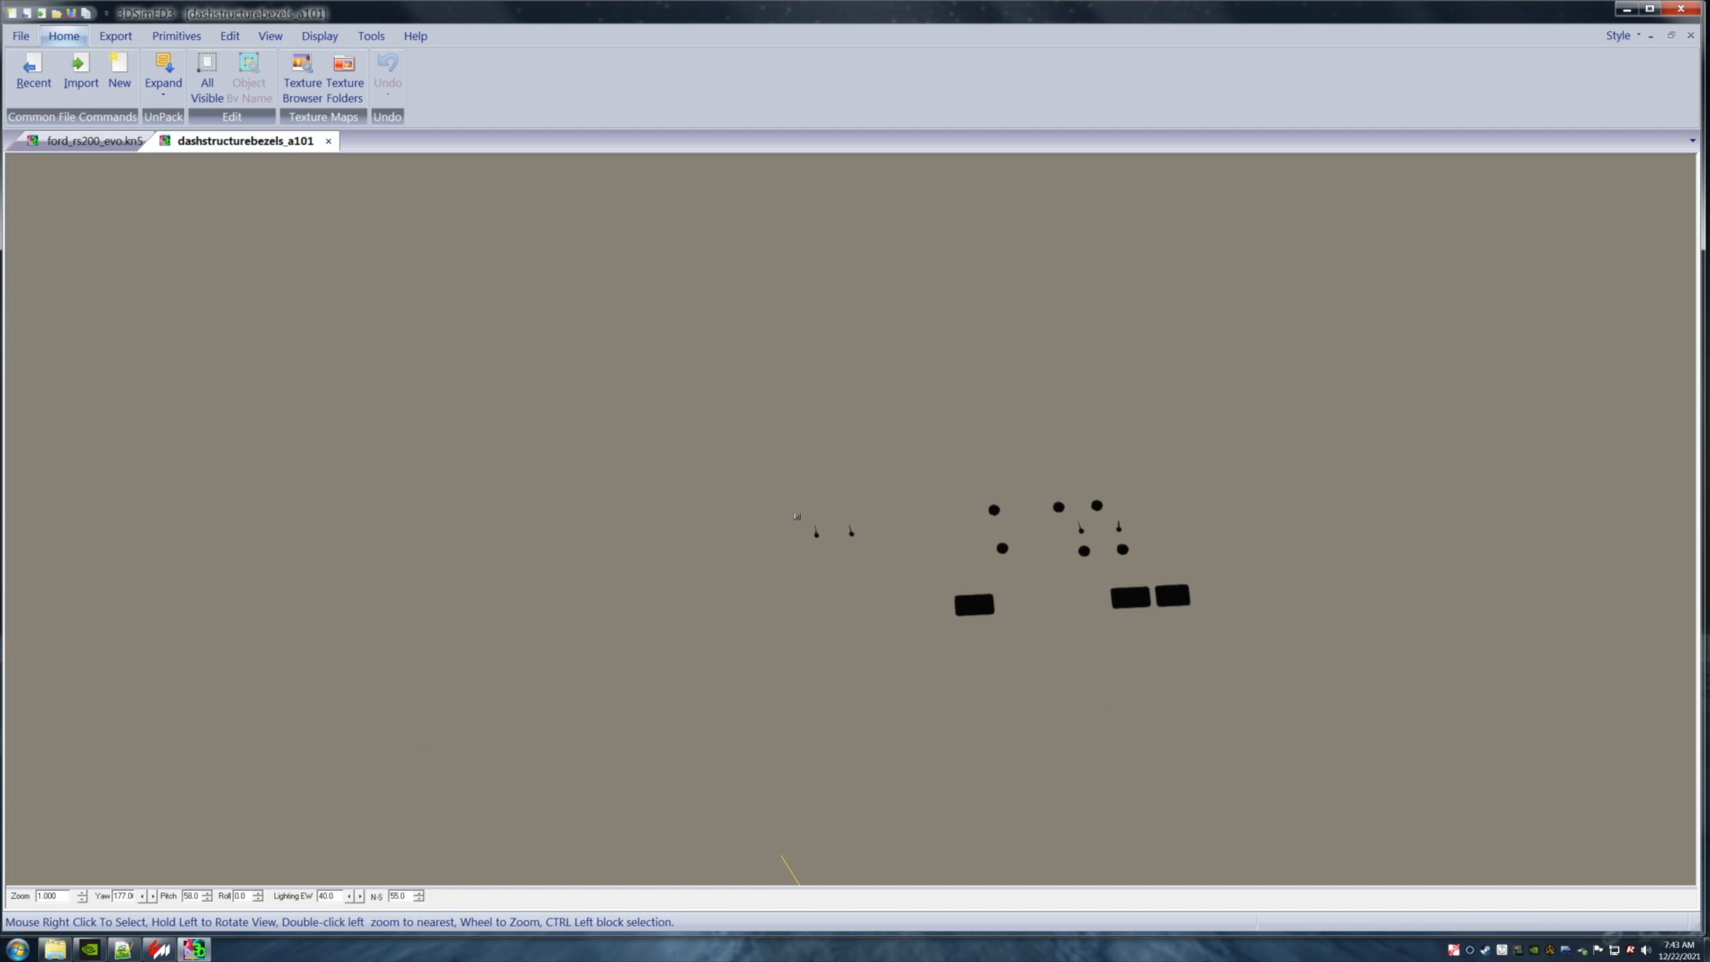
# Delete the faces of both needle pairs, keeping the round pieces and rectangular panels.
pyautogui.rightClick(878, 551)
pyautogui.moveTo(911, 561)
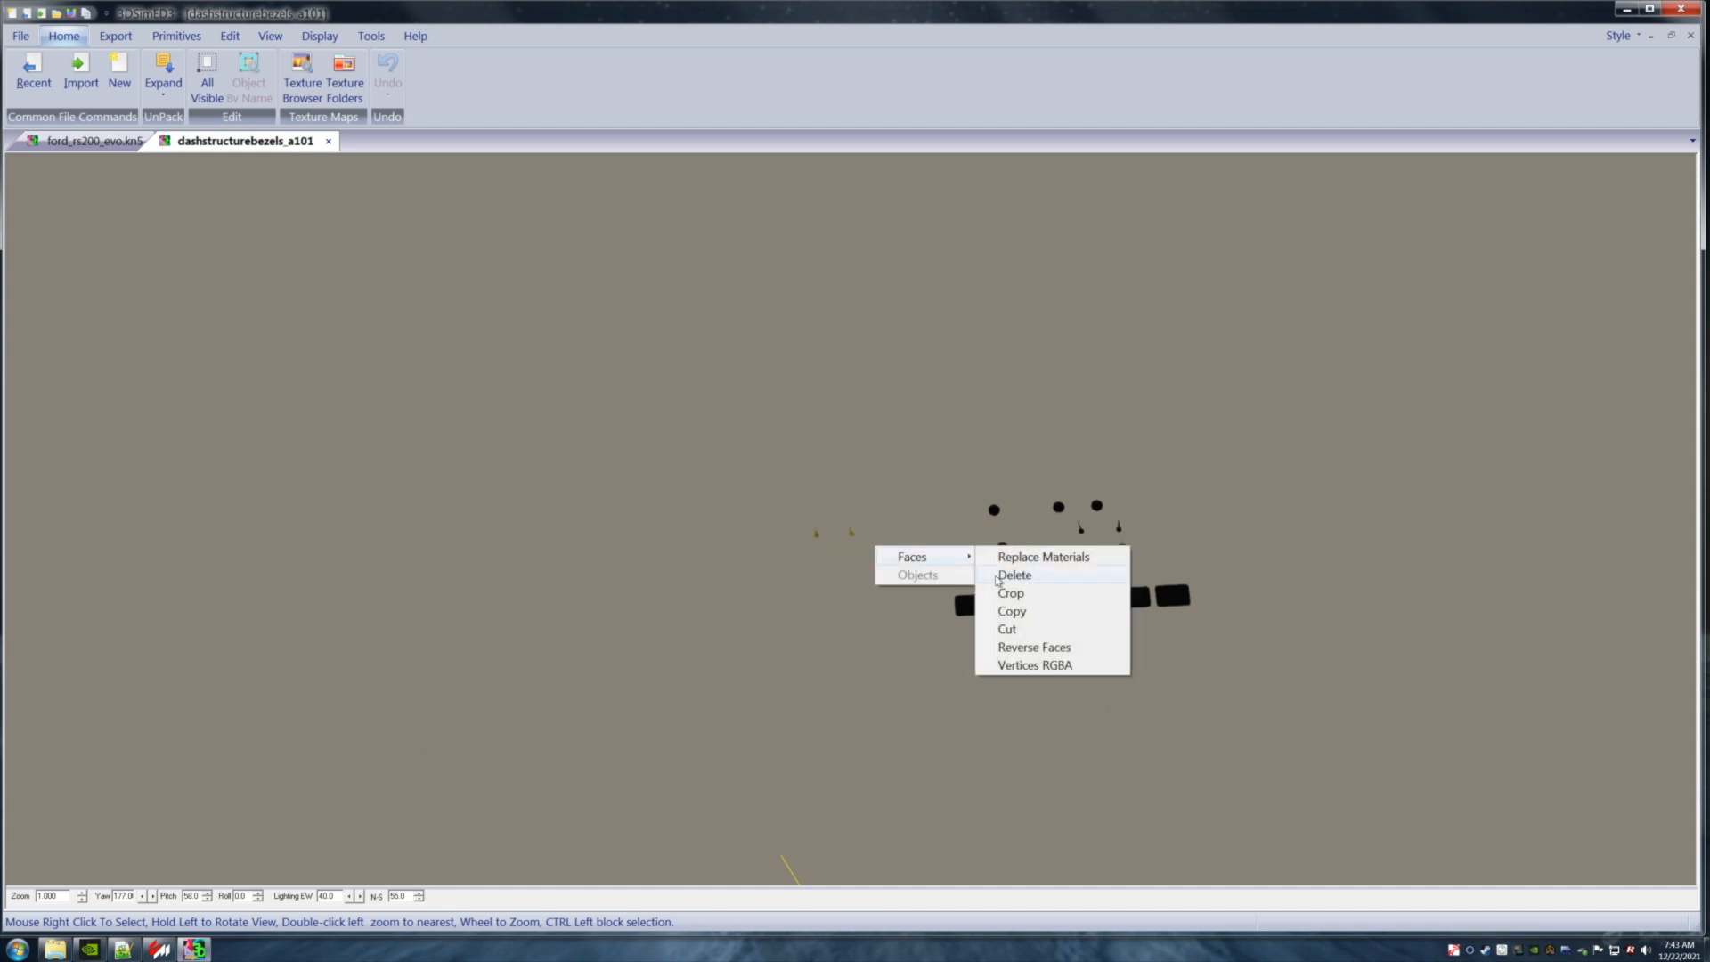
pyautogui.click(1001, 576)
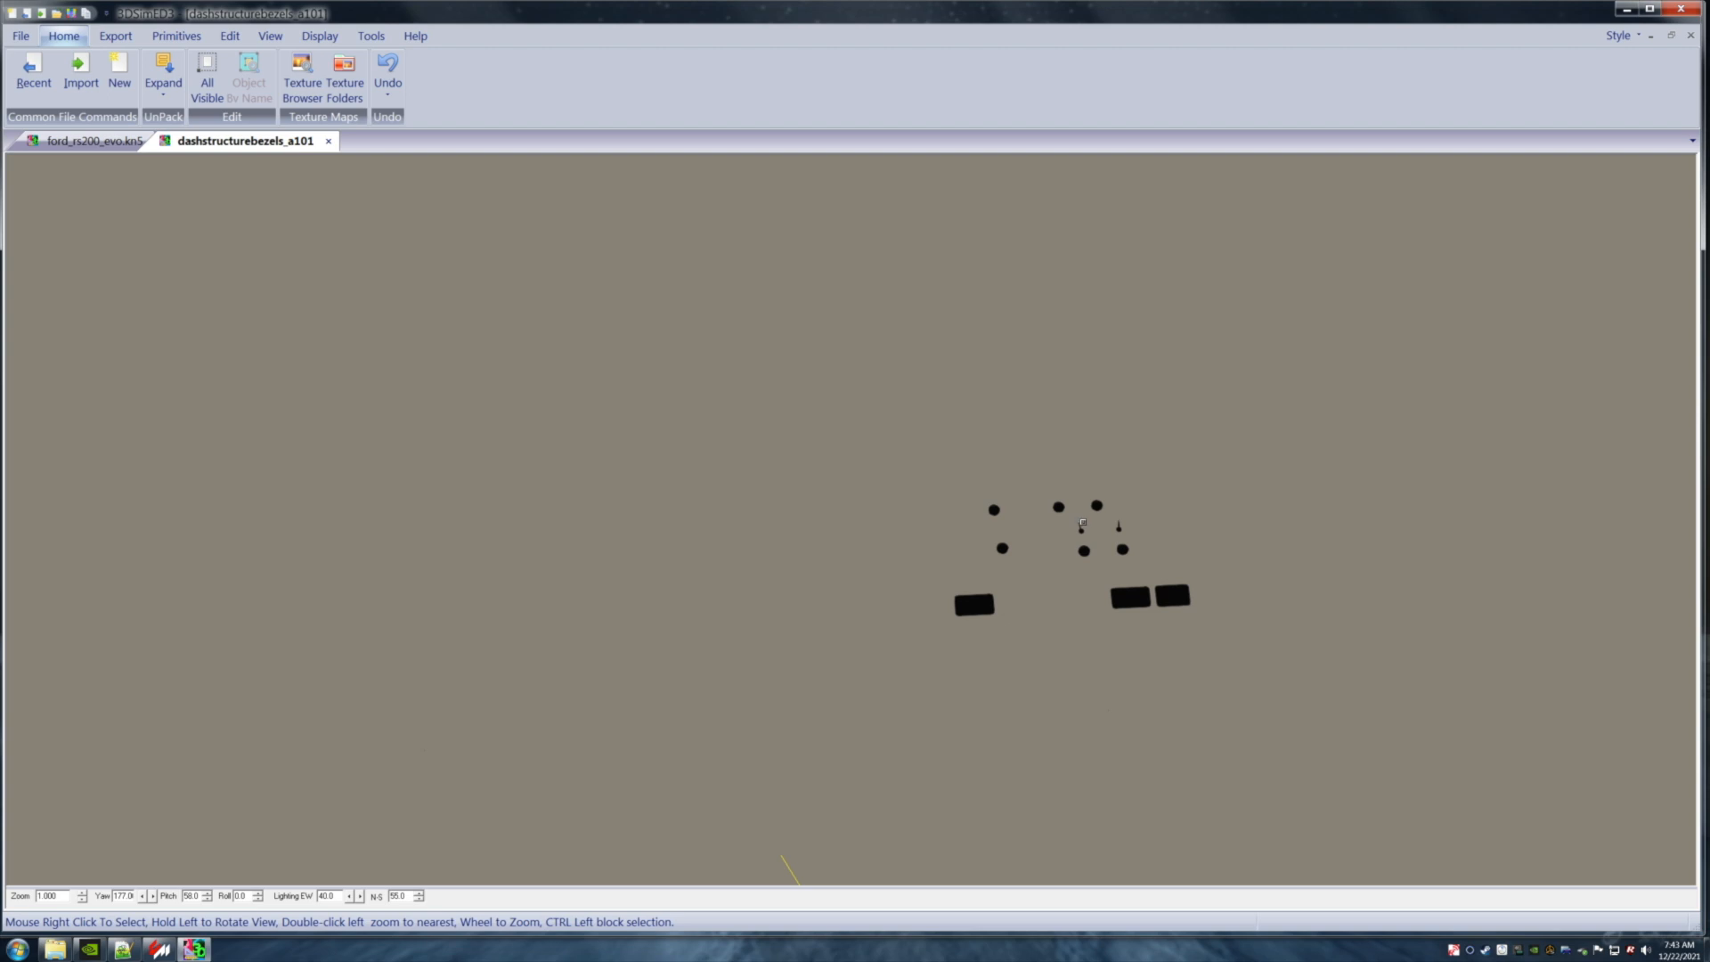
pyautogui.rightClick(1141, 535)
pyautogui.moveTo(1197, 551)
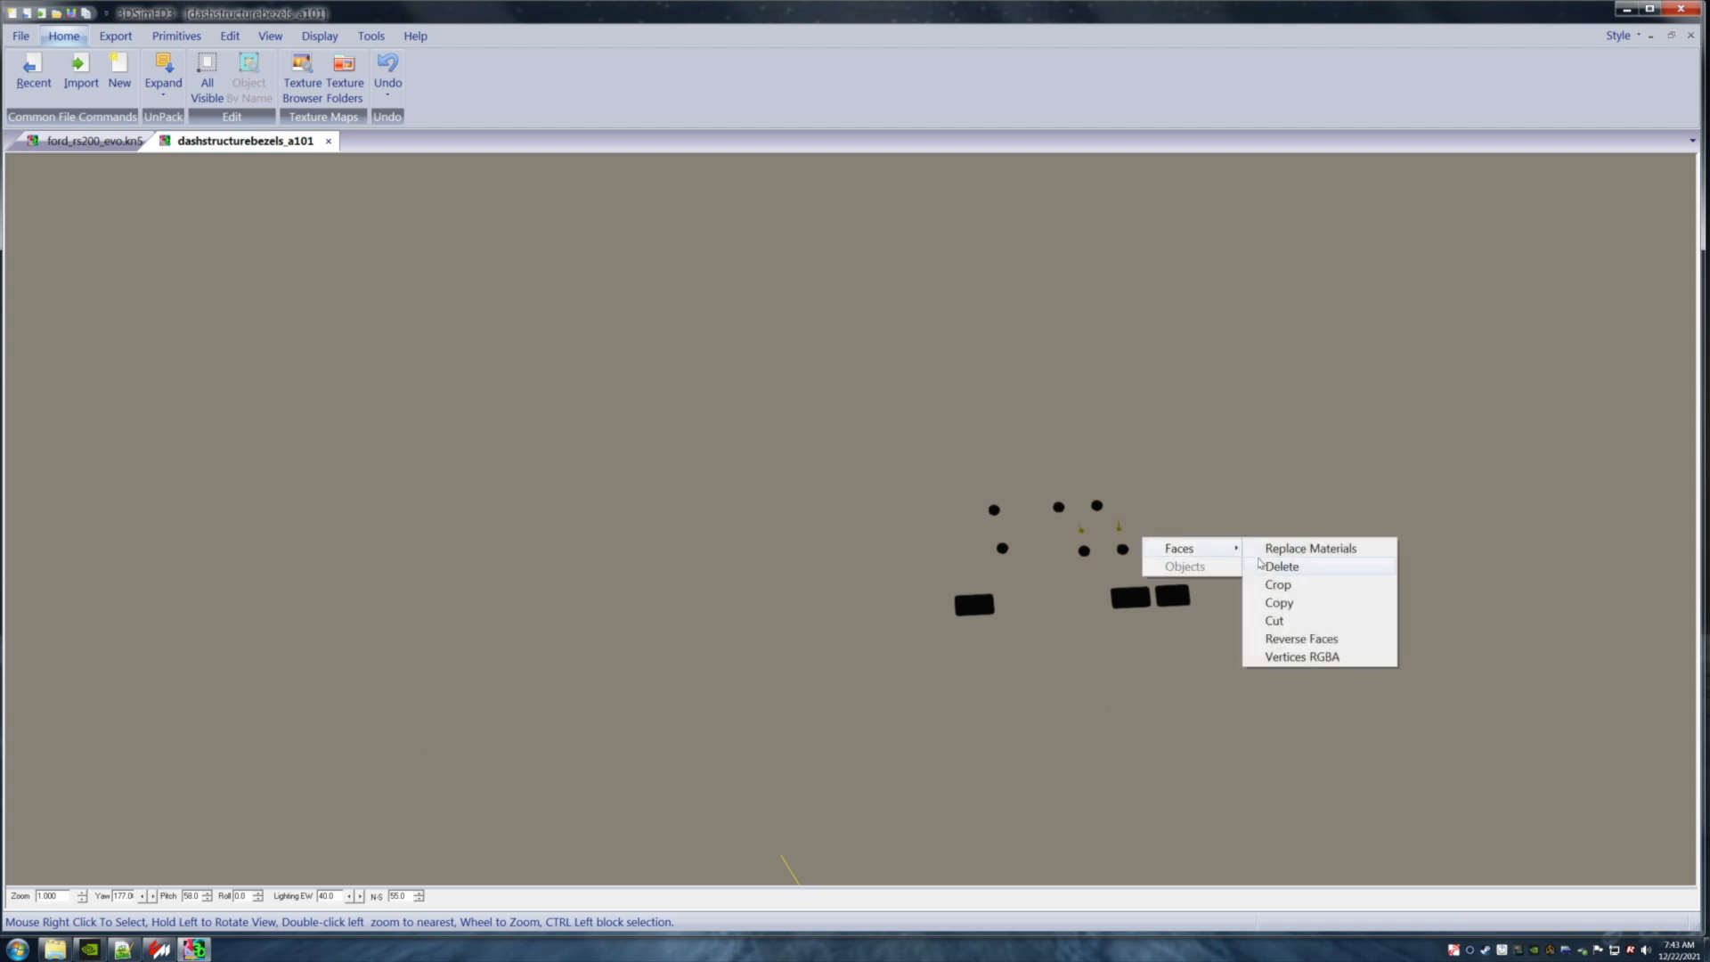
pyautogui.click(1271, 565)
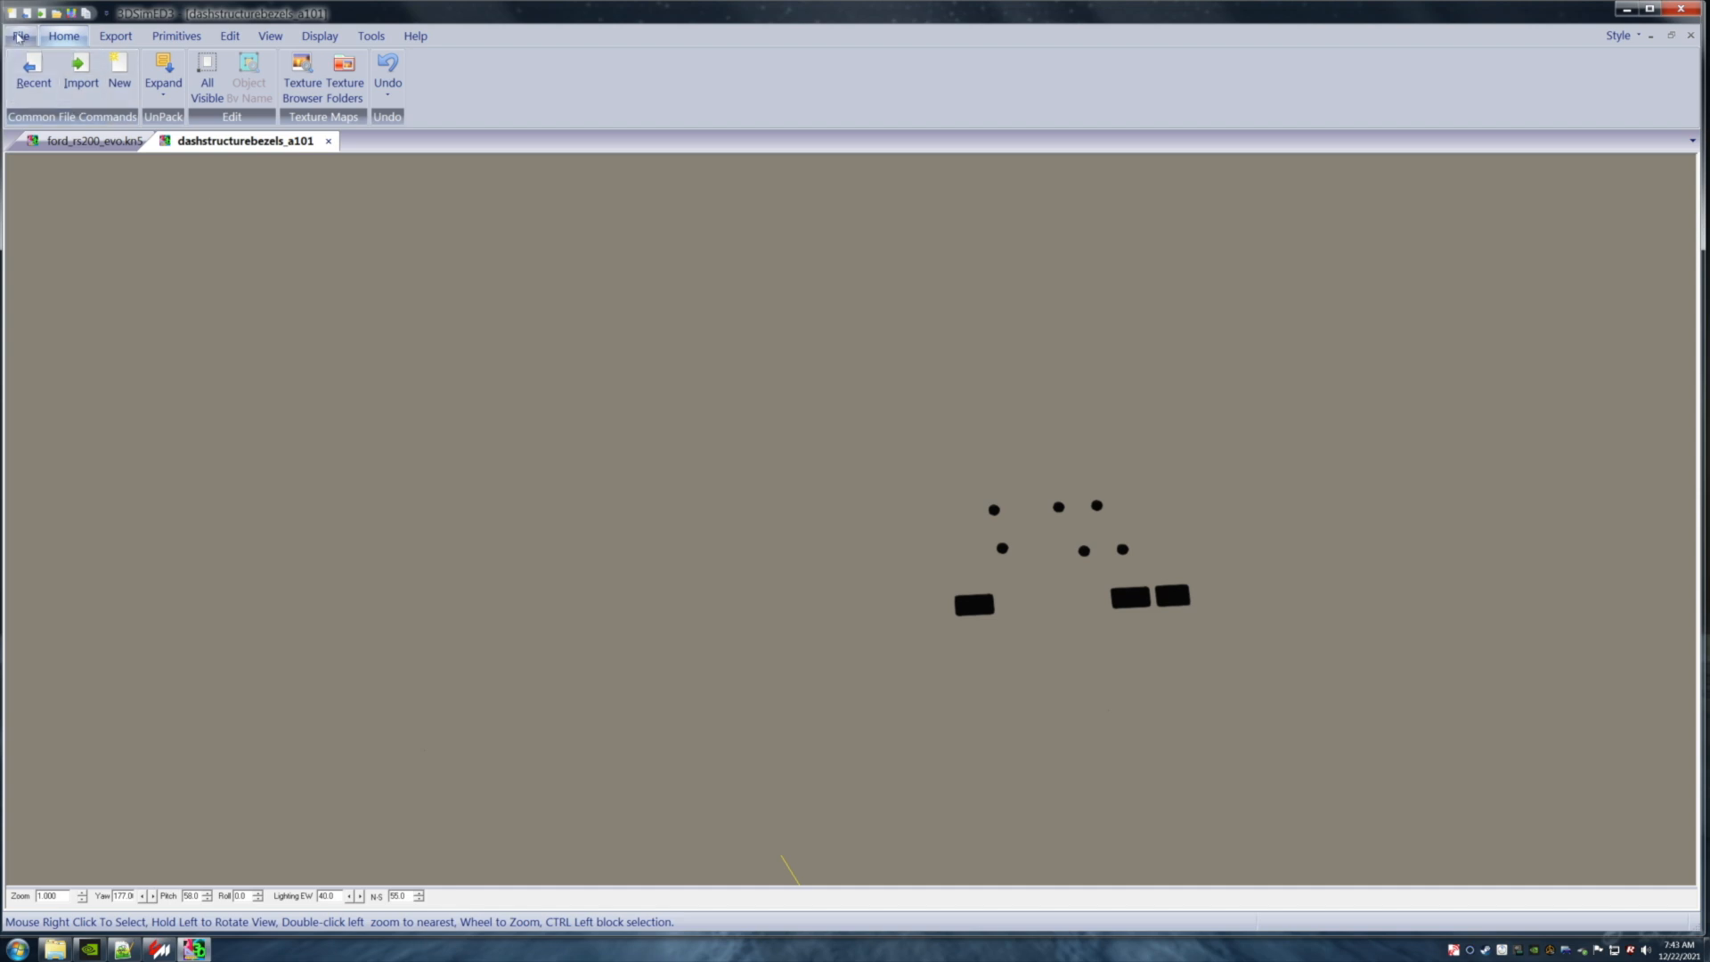
# Save the object without needles in 3SE format in a new folder "bezzles with out needles" inside needles stock color.
pyautogui.click(21, 39)
pyautogui.click(49, 259)
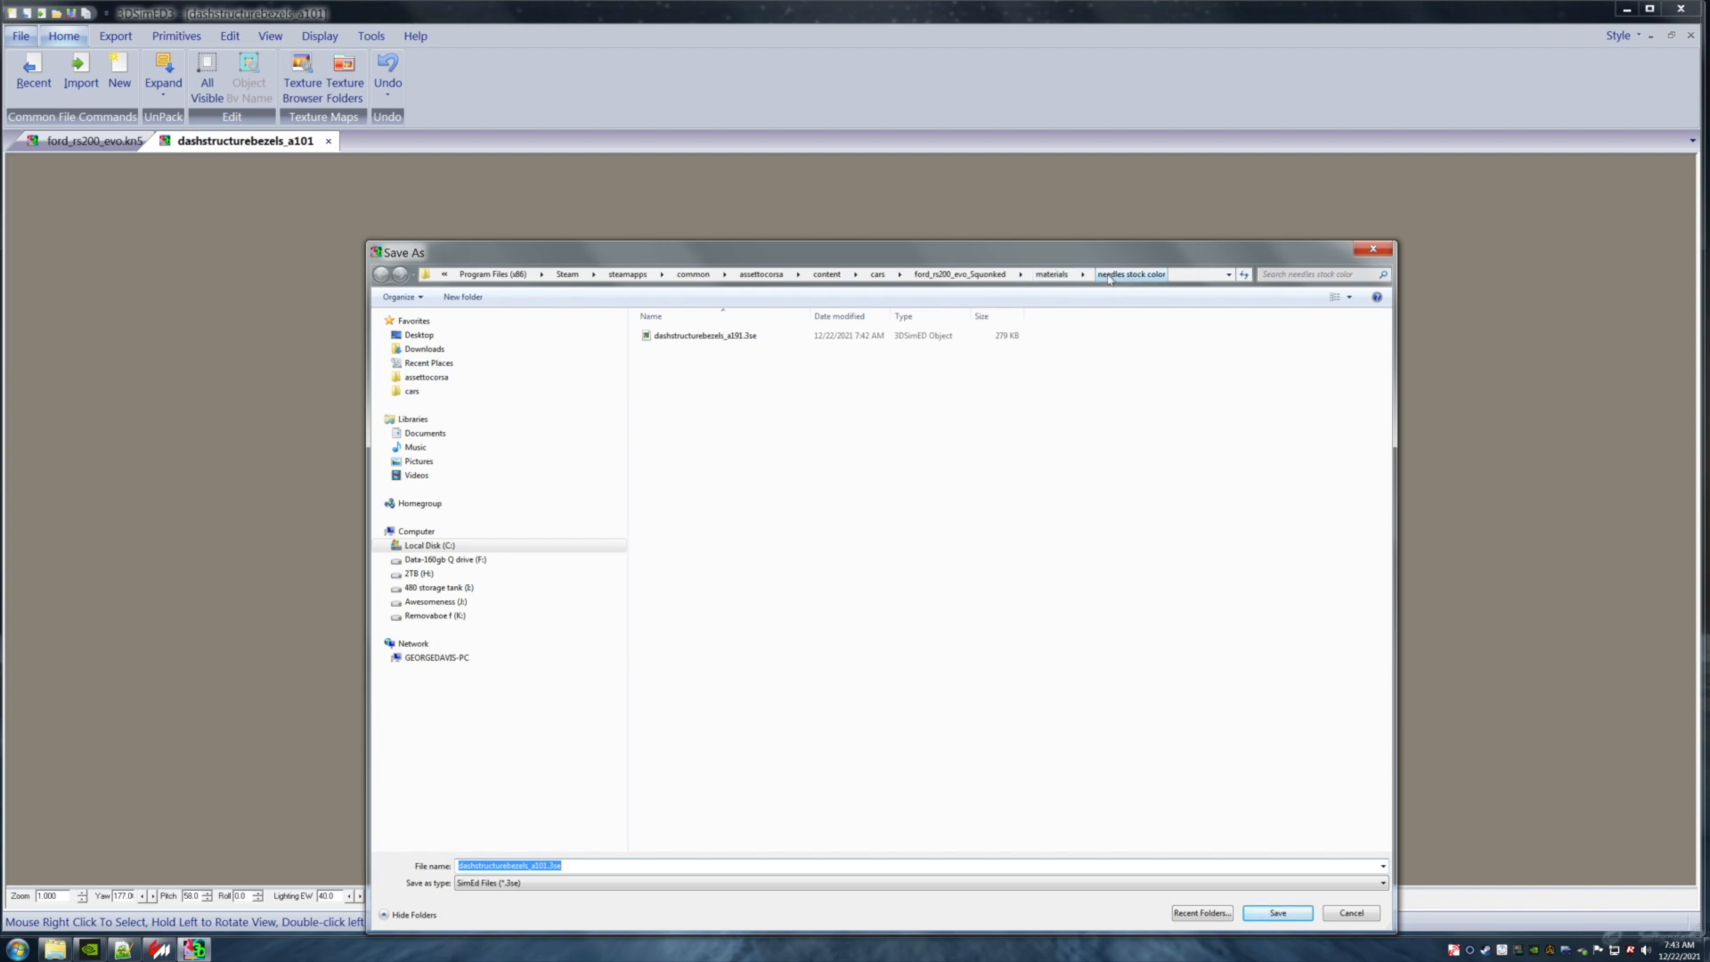
pyautogui.rightClick(673, 399)
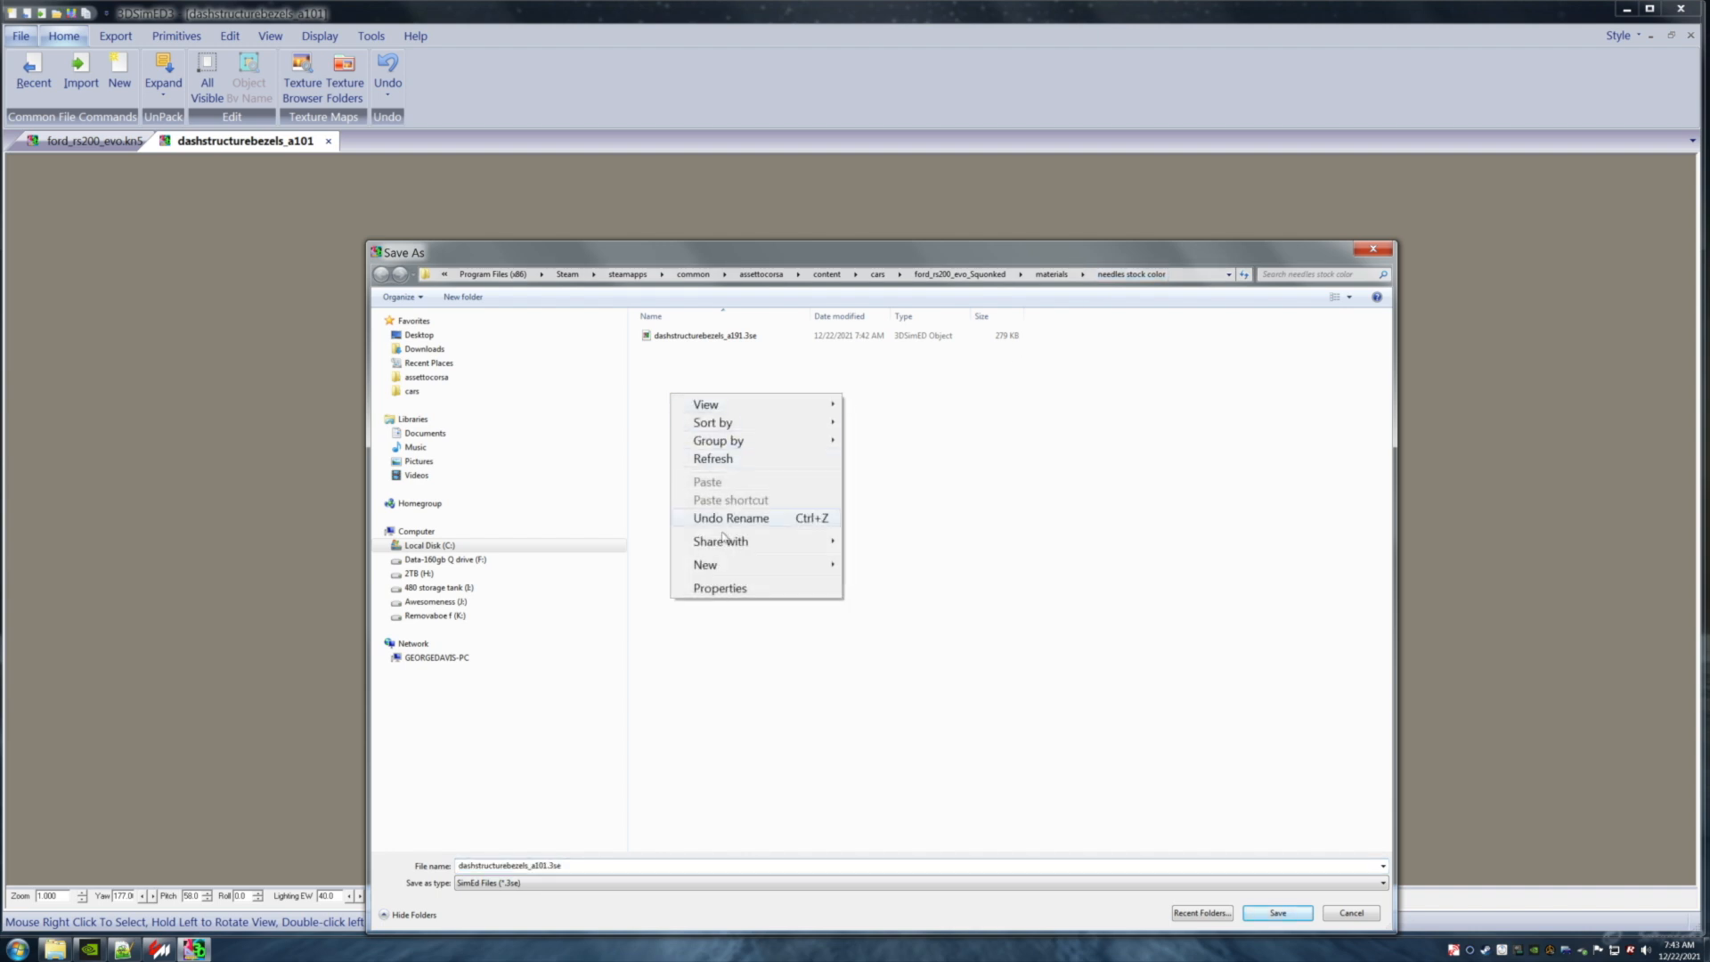
pyautogui.moveTo(735, 567)
pyautogui.click(877, 566)
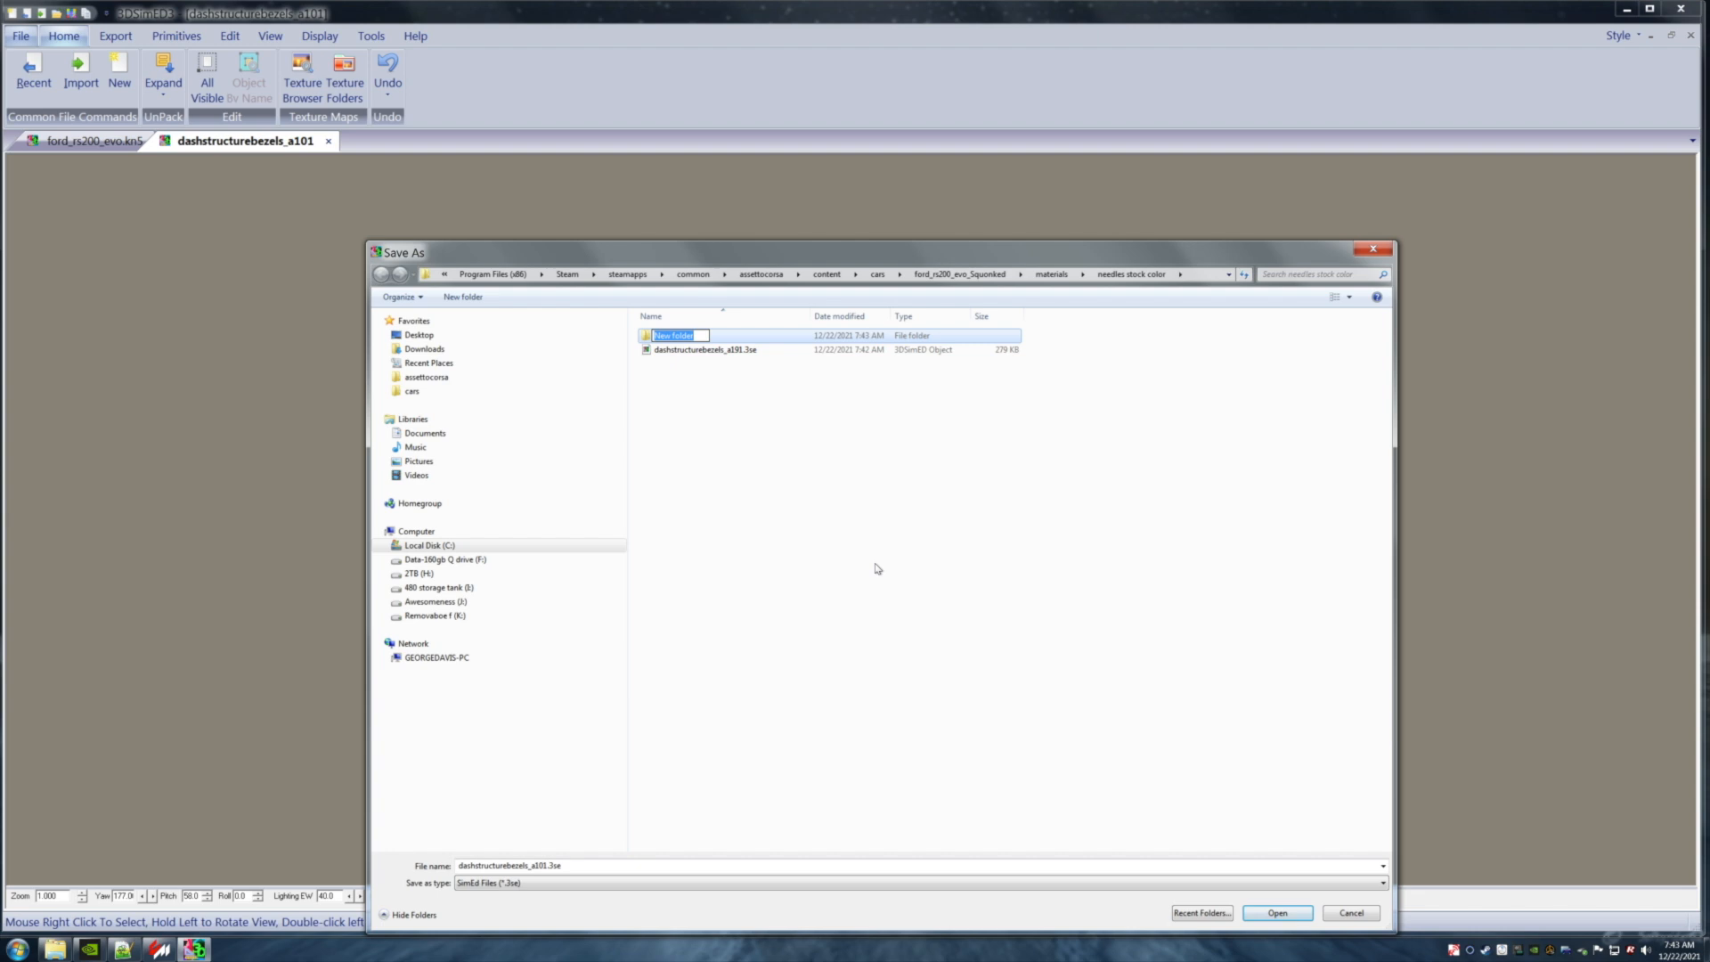
pyautogui.write('bezzles with out needles')
pyautogui.click(713, 502)
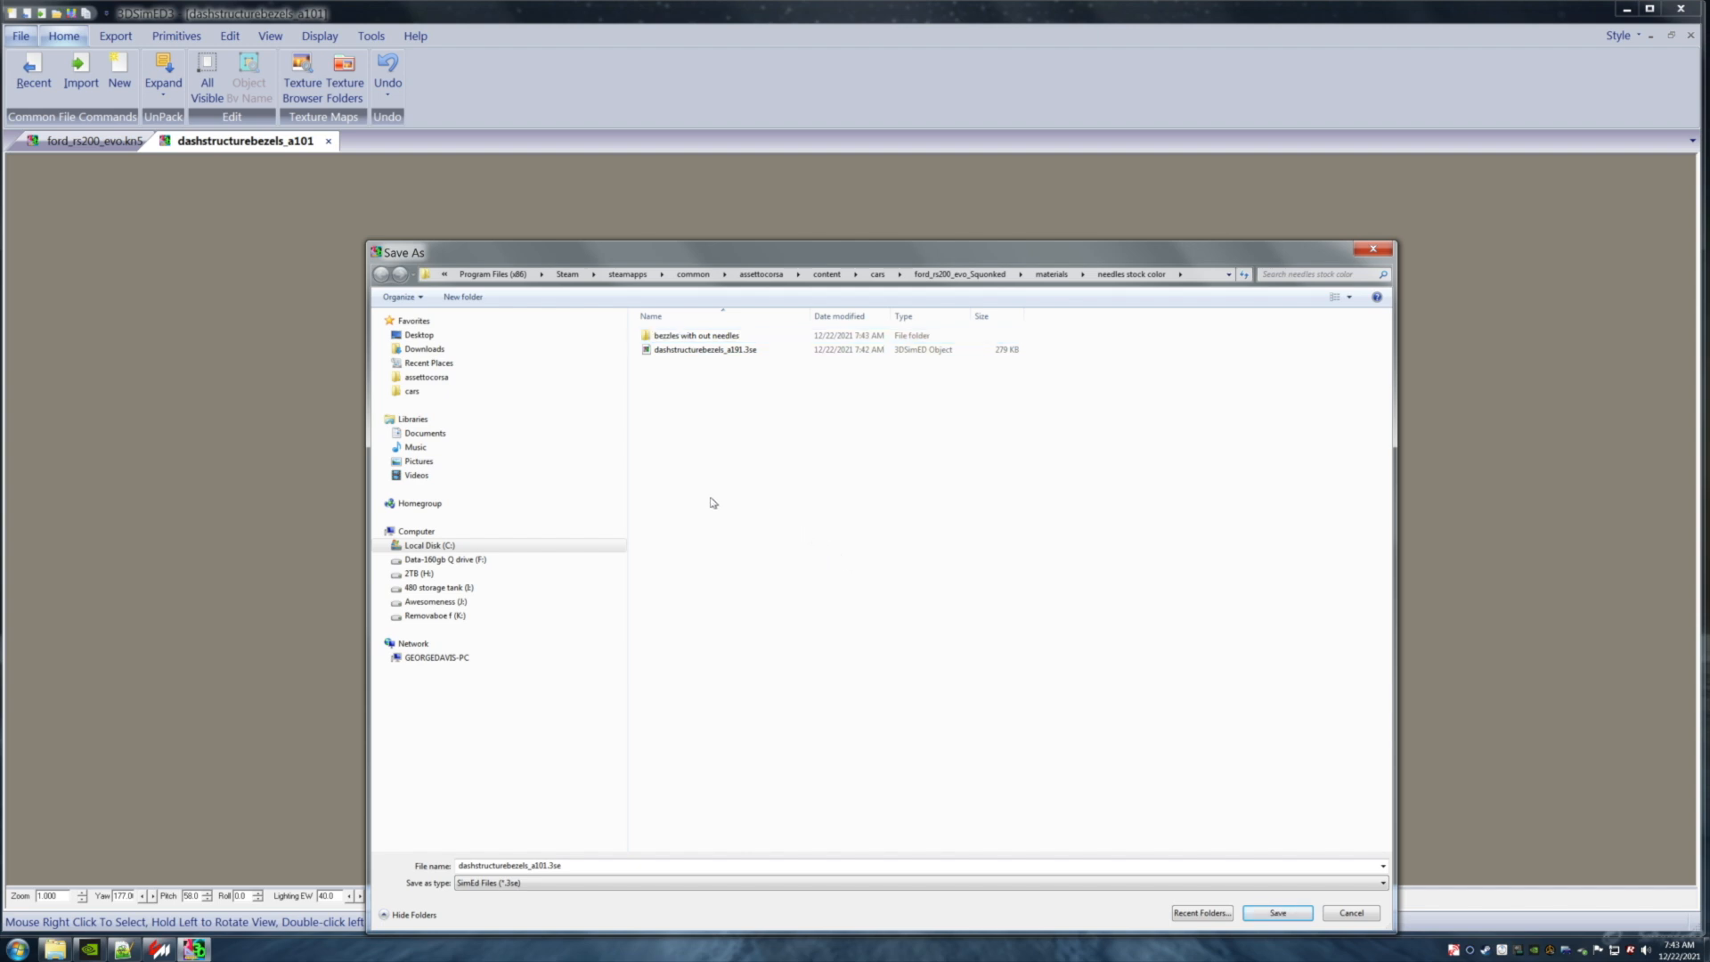
pyautogui.doubleClick(716, 338)
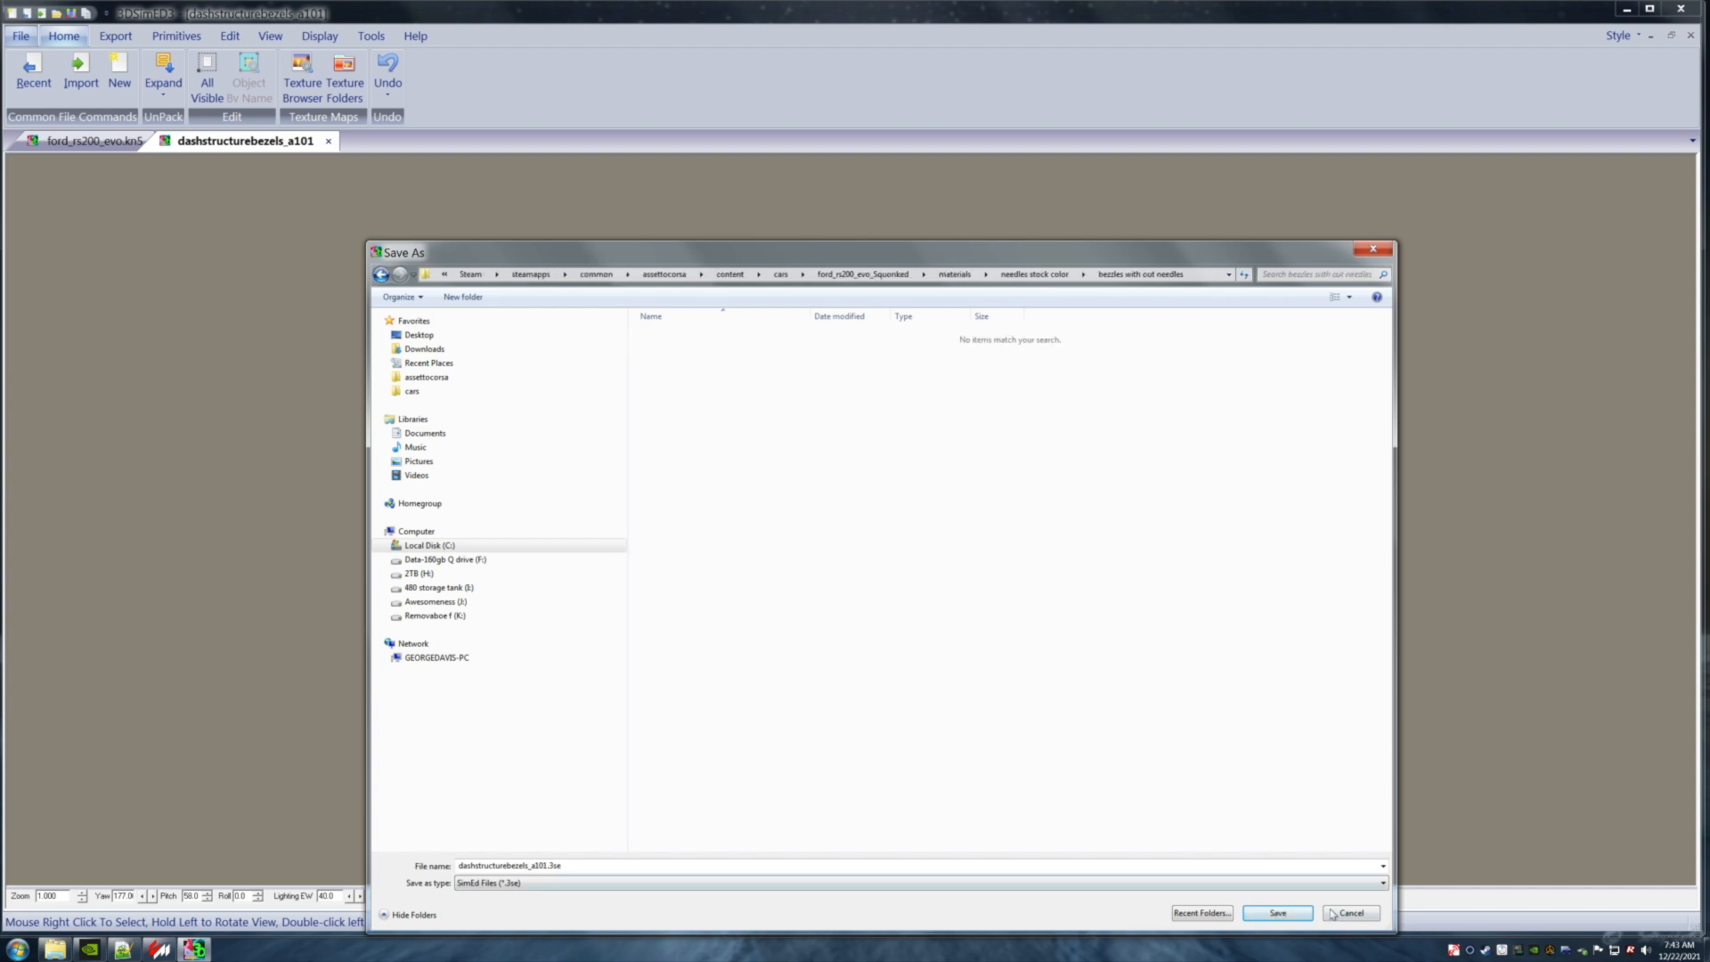
pyautogui.click(1289, 915)
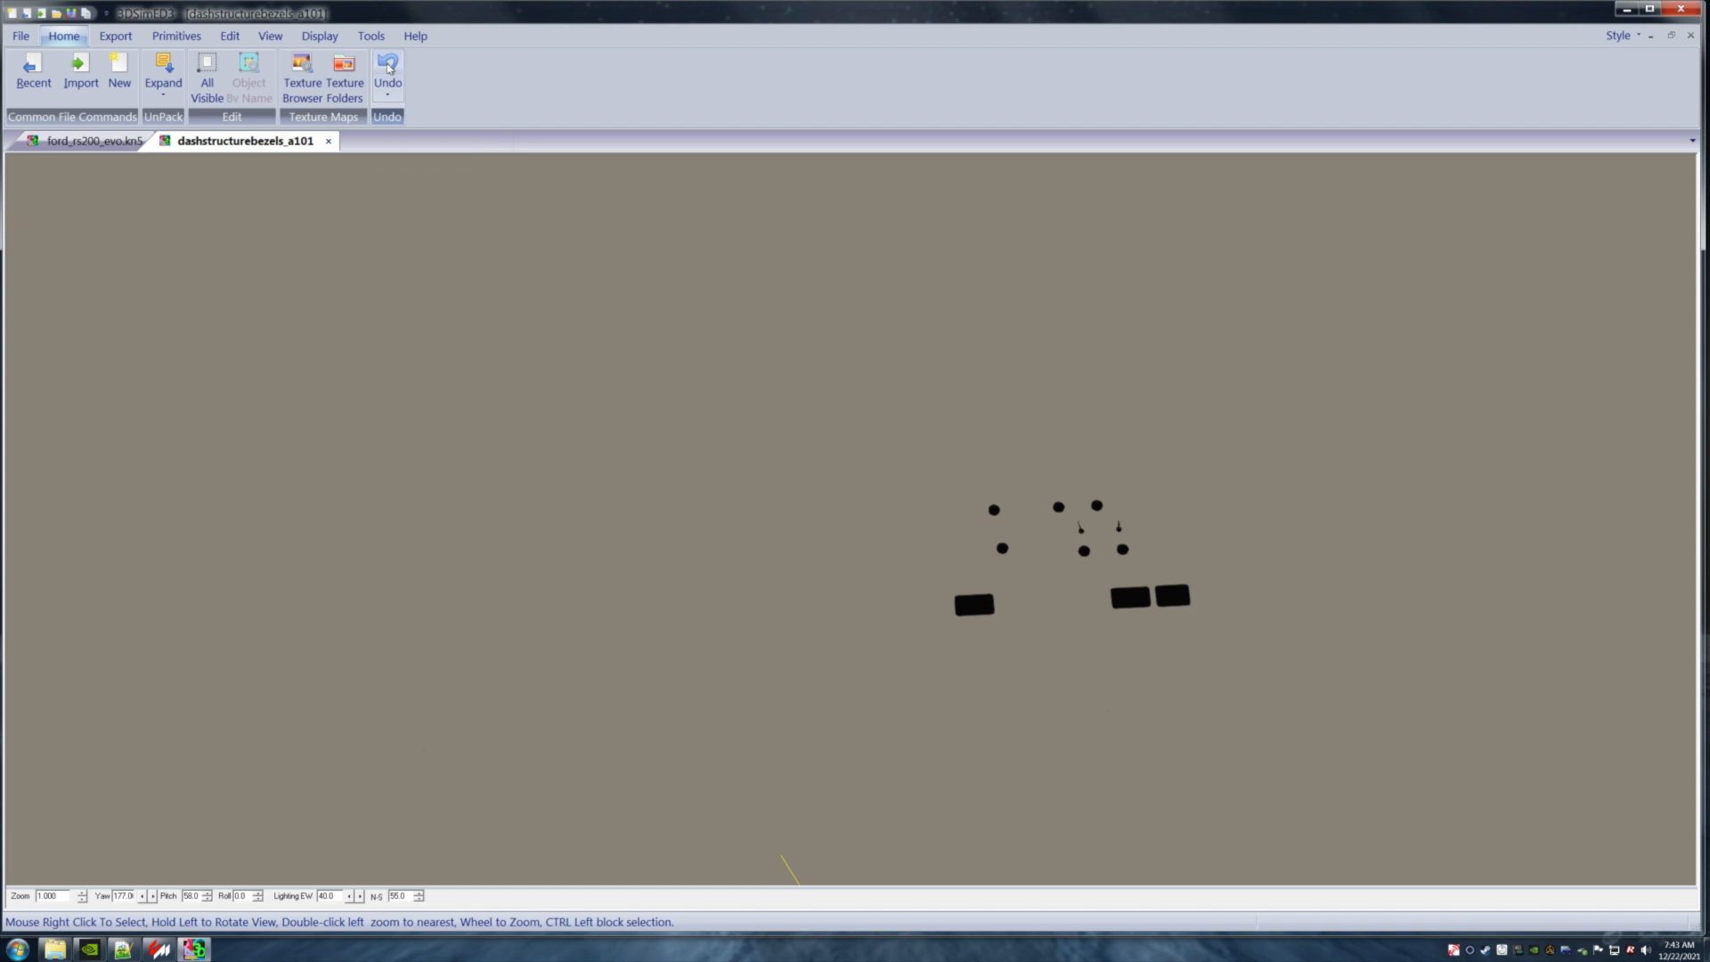
# Undo the needle deletions and close the dashstructurebezels_a101 document.
pyautogui.click(389, 69)
pyautogui.click(329, 141)
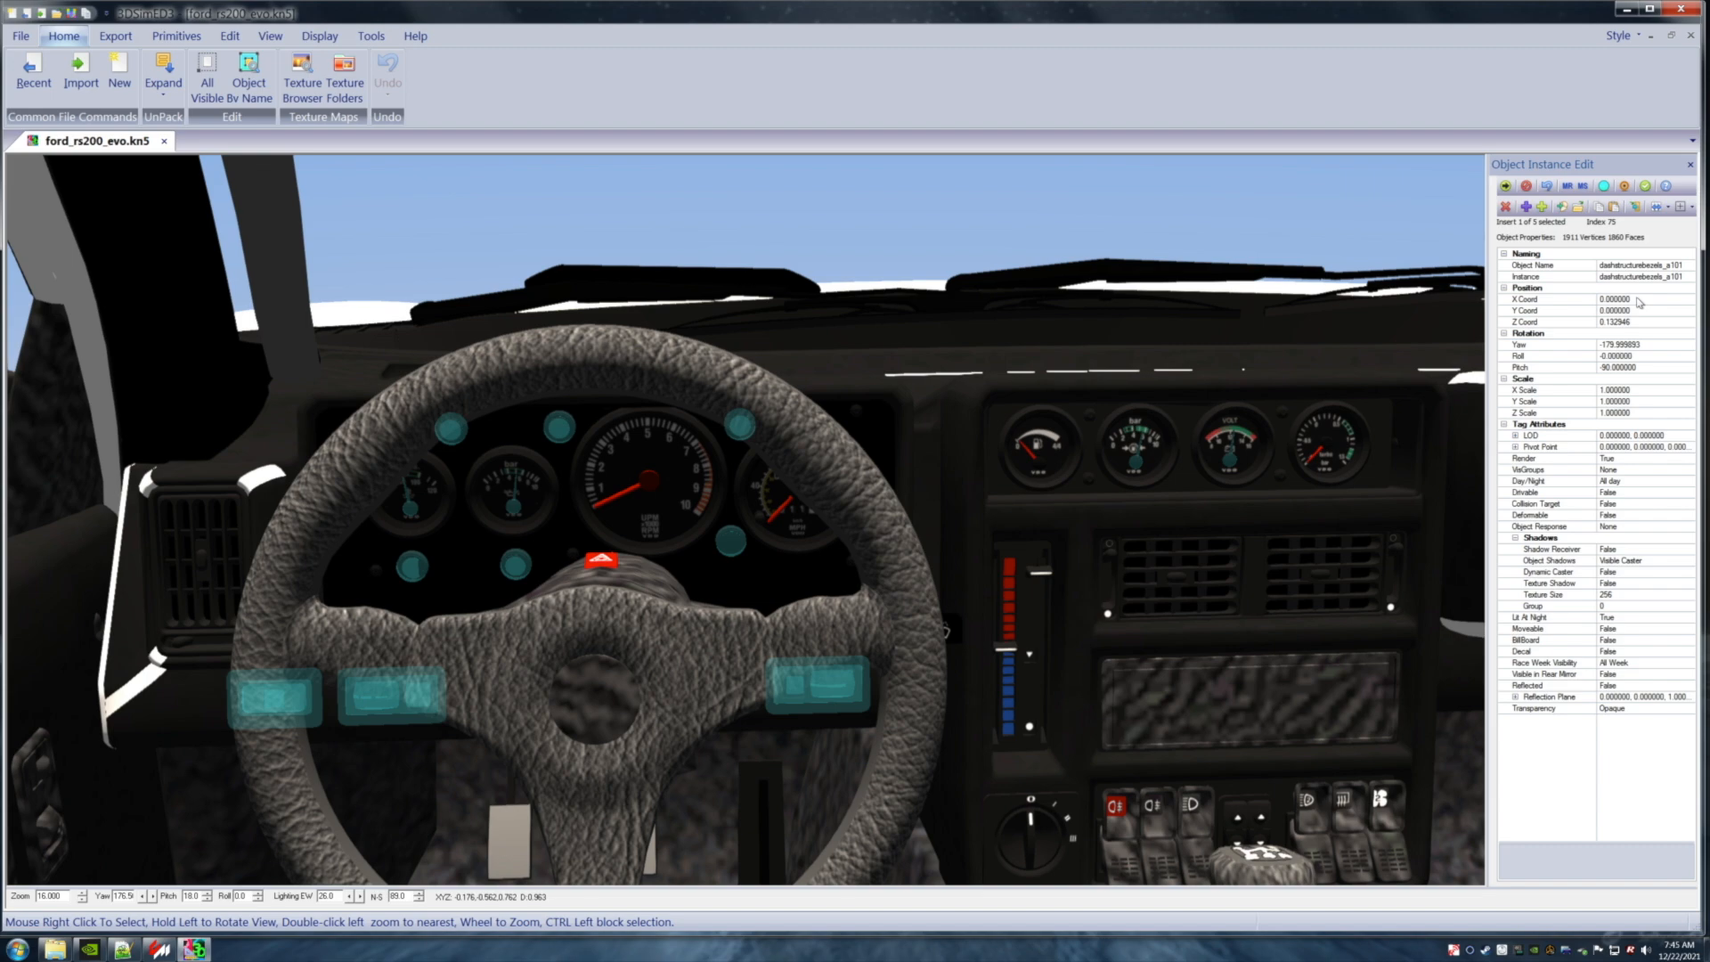
# Replace the selected bezel object with dashstructurebezels_a191.3se from the needles stock color folder and close the object editor.
pyautogui.click(1635, 208)
pyautogui.doubleClick(599, 364)
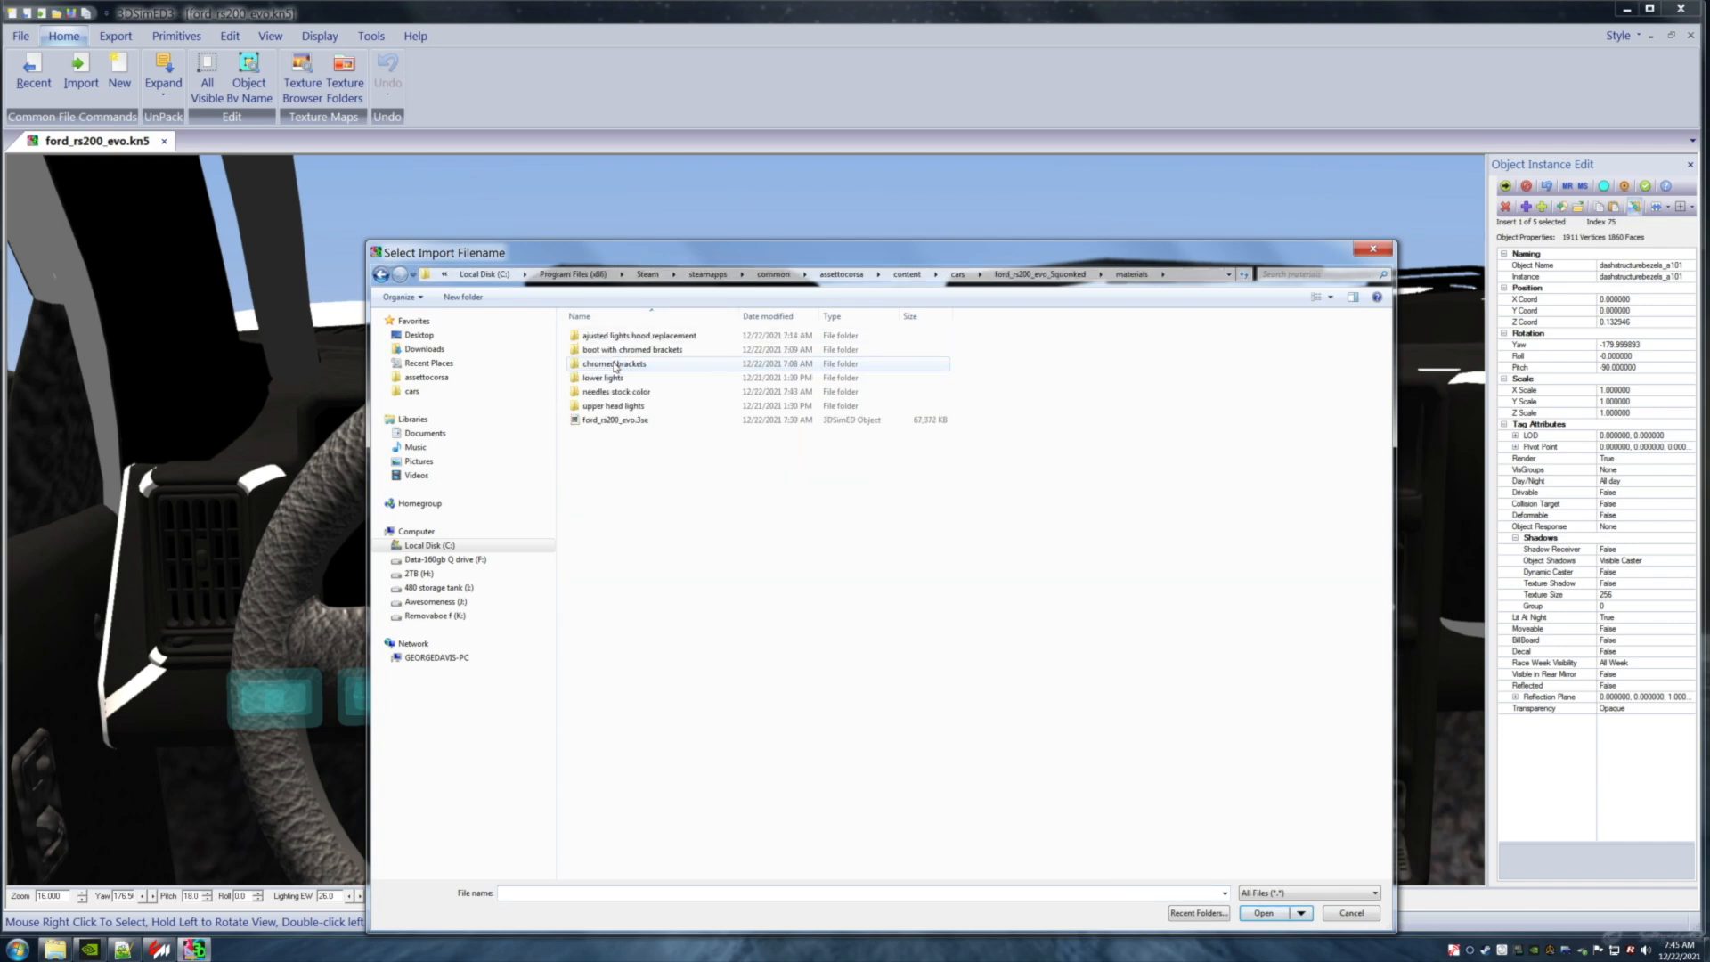
pyautogui.doubleClick(605, 393)
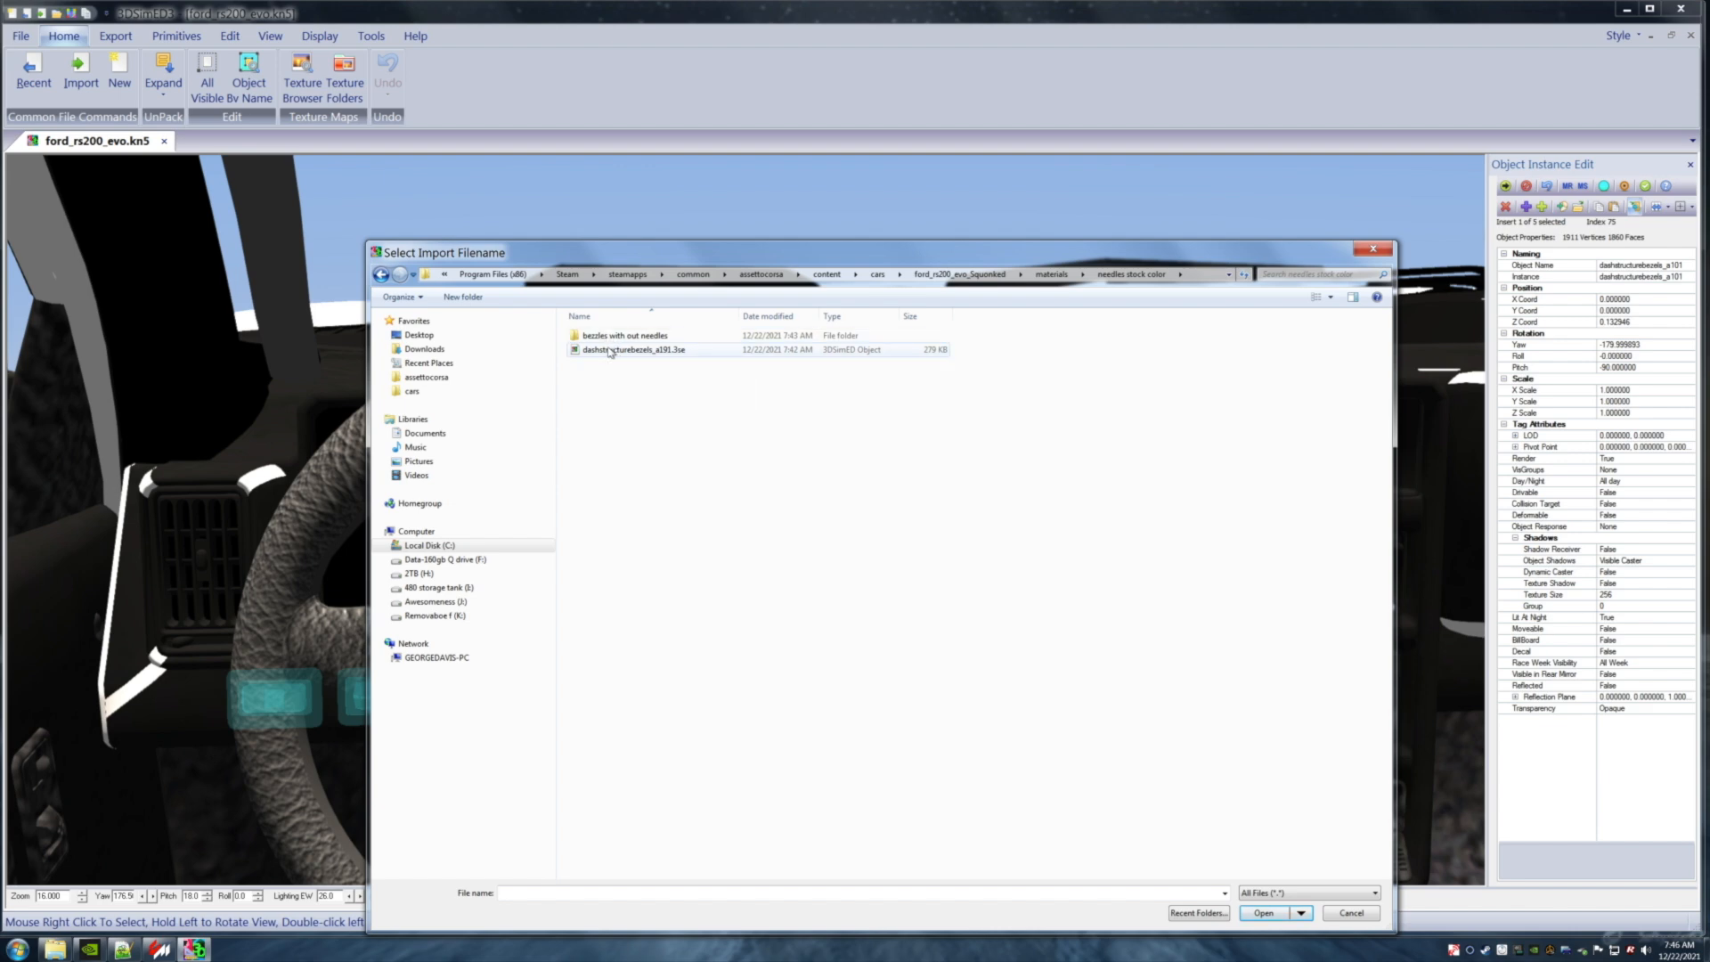
pyautogui.click(609, 350)
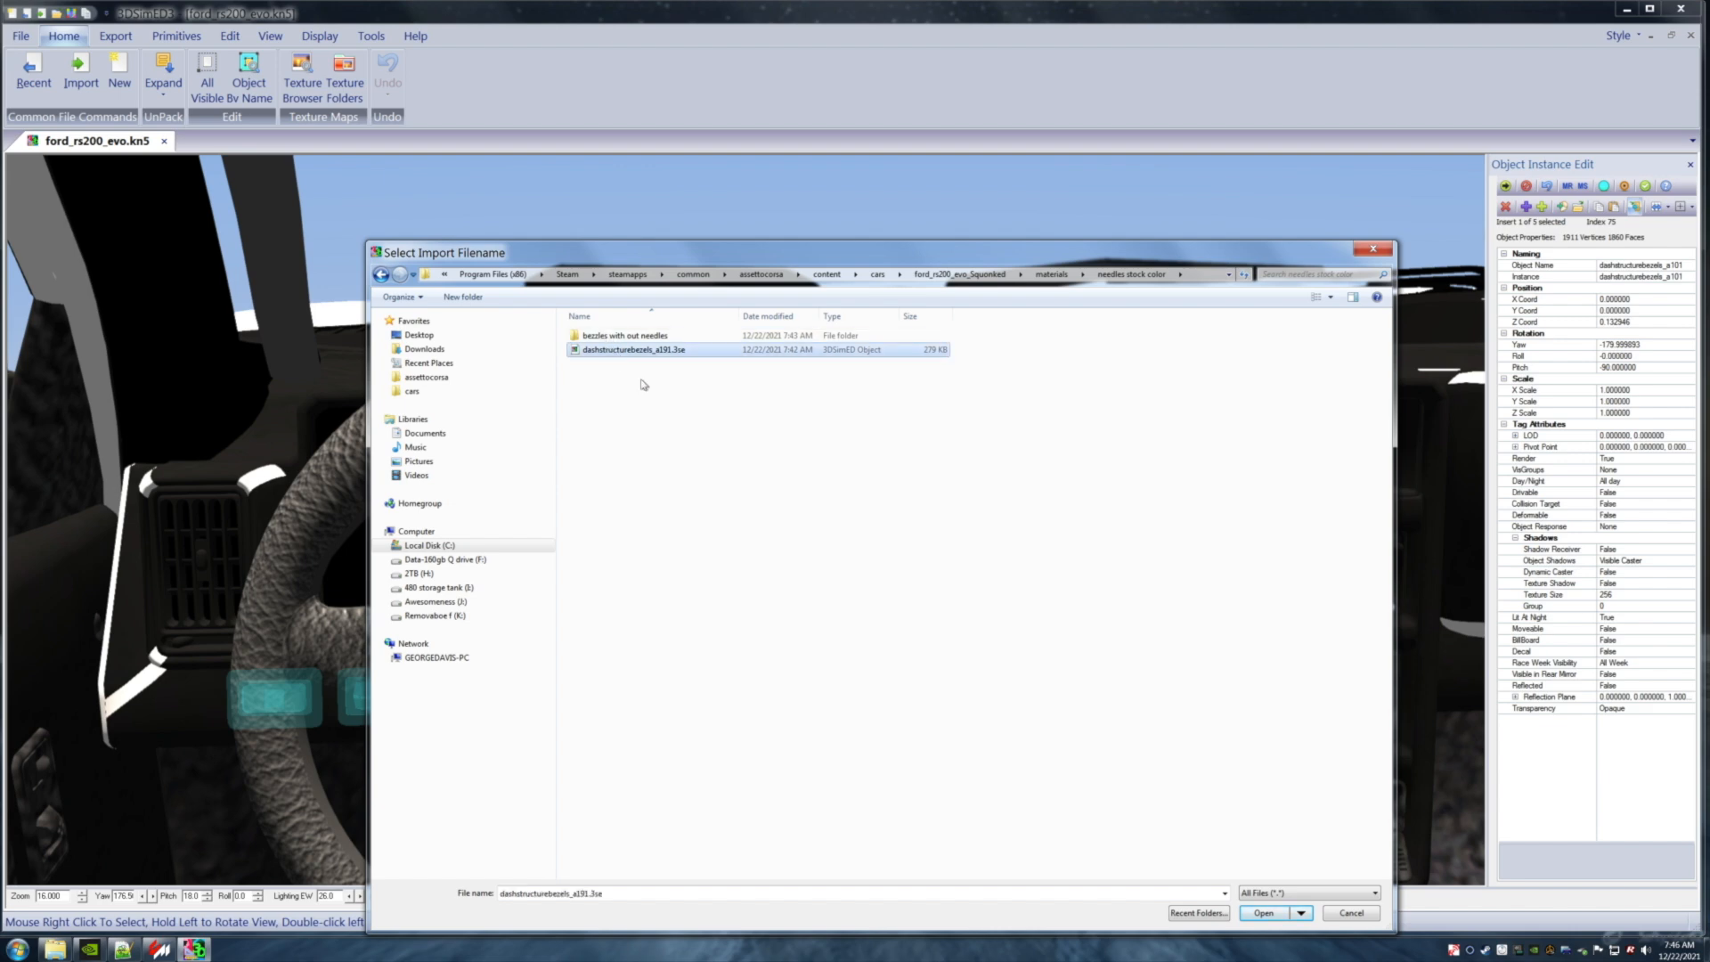
pyautogui.click(1253, 914)
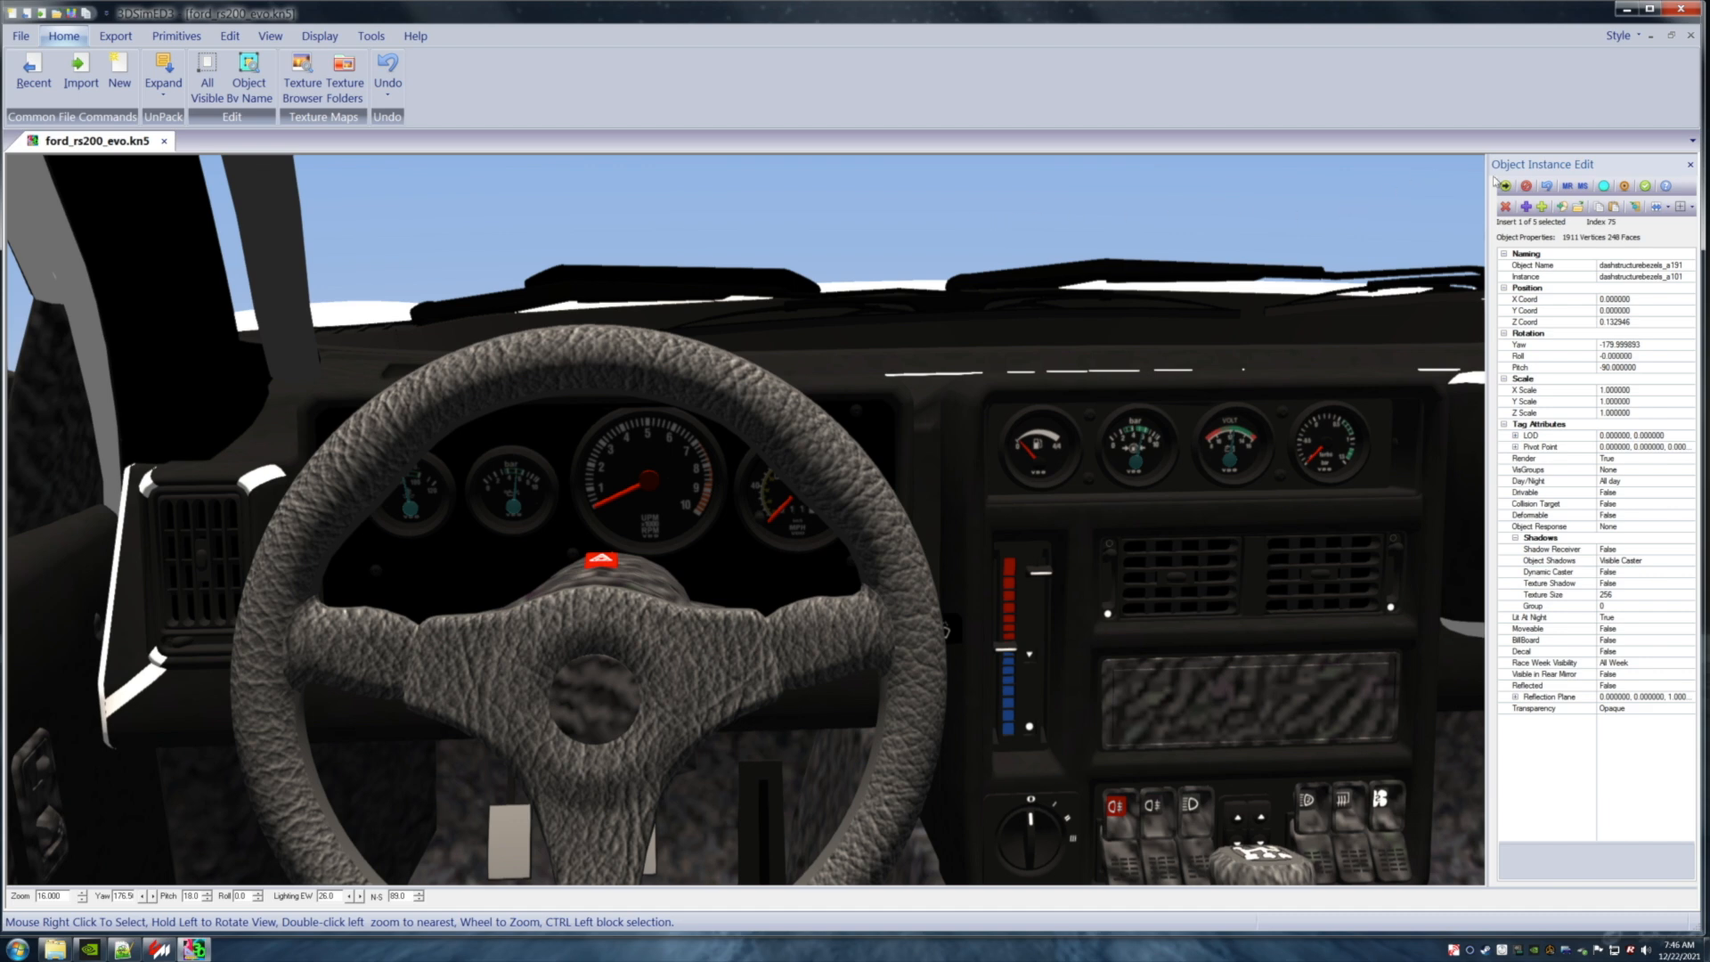
pyautogui.click(1645, 185)
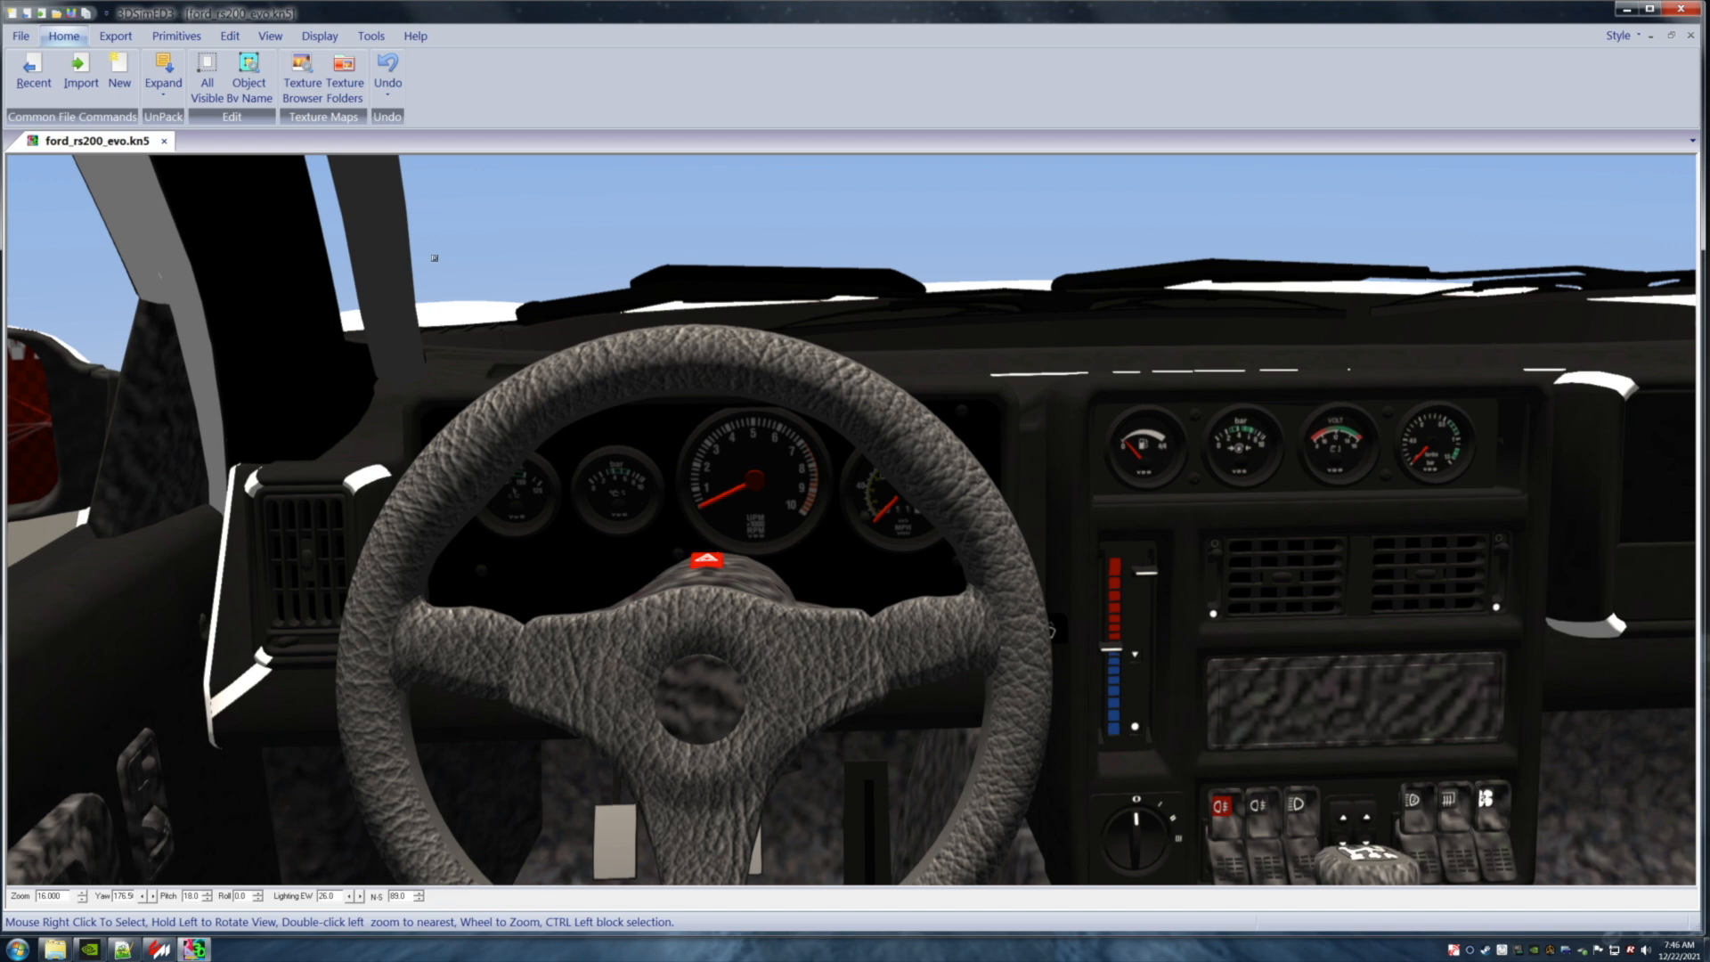
# Export the car as Assetto Corsa KN5 "ford_rs200_evo.kn5__needles only" into the ford_rs200_evo_Squonked folder, then close the document and program.
pyautogui.click(270, 37)
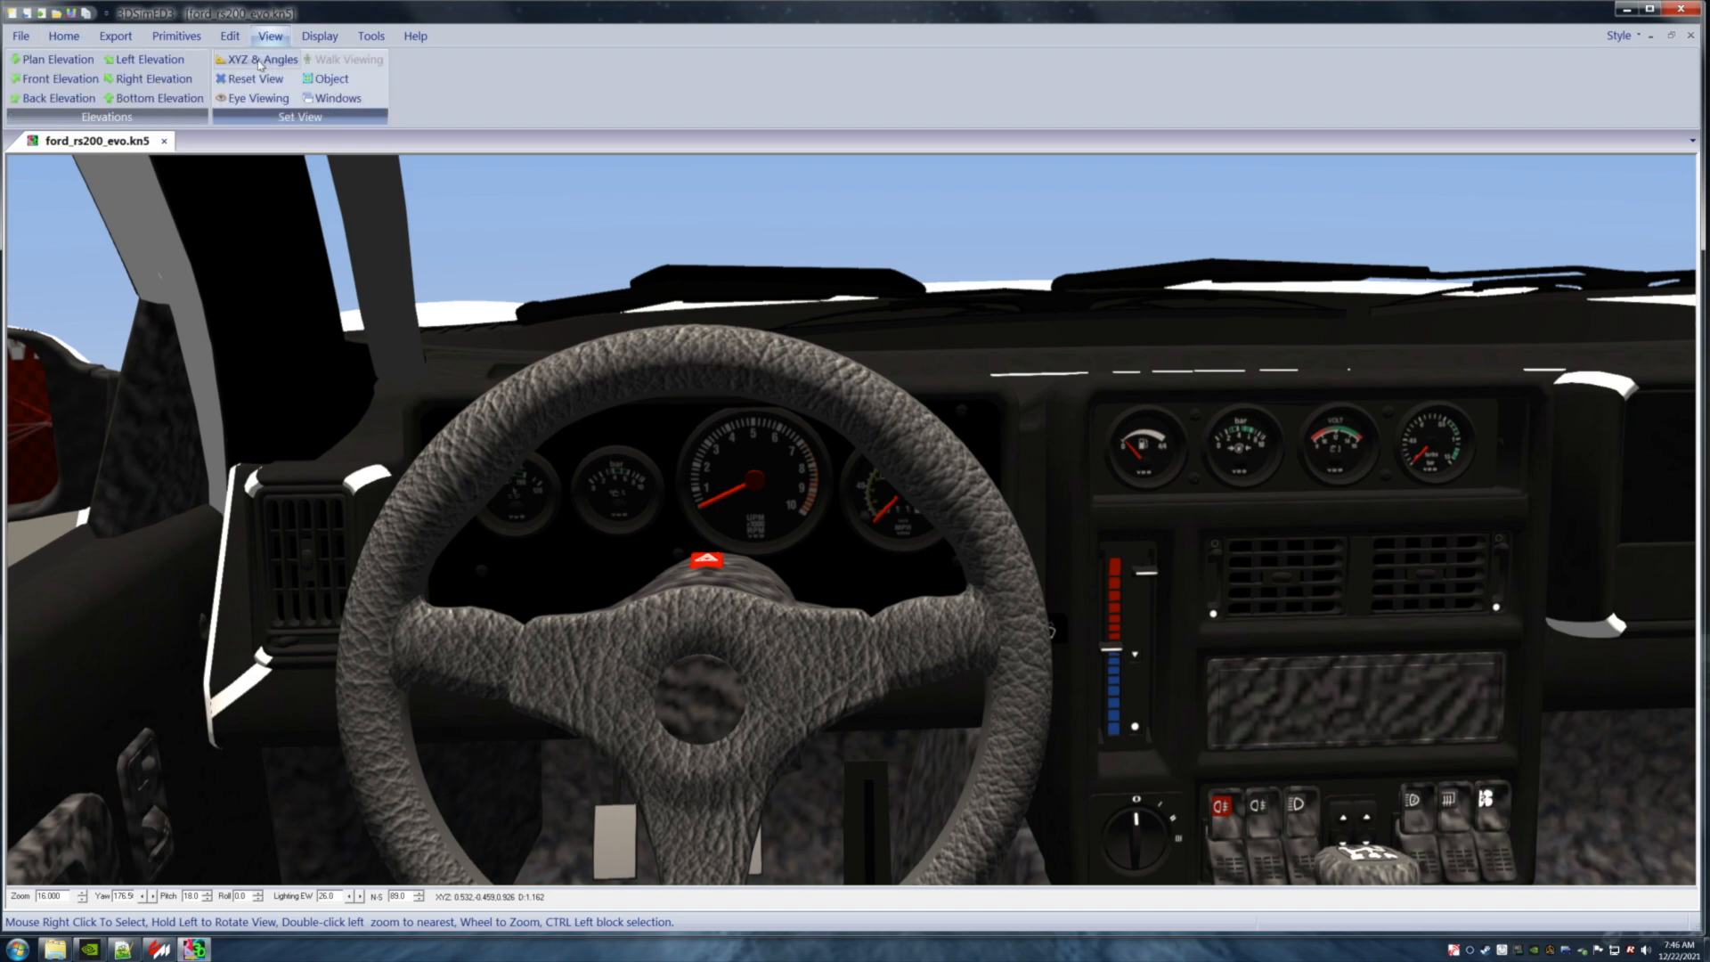
pyautogui.click(252, 78)
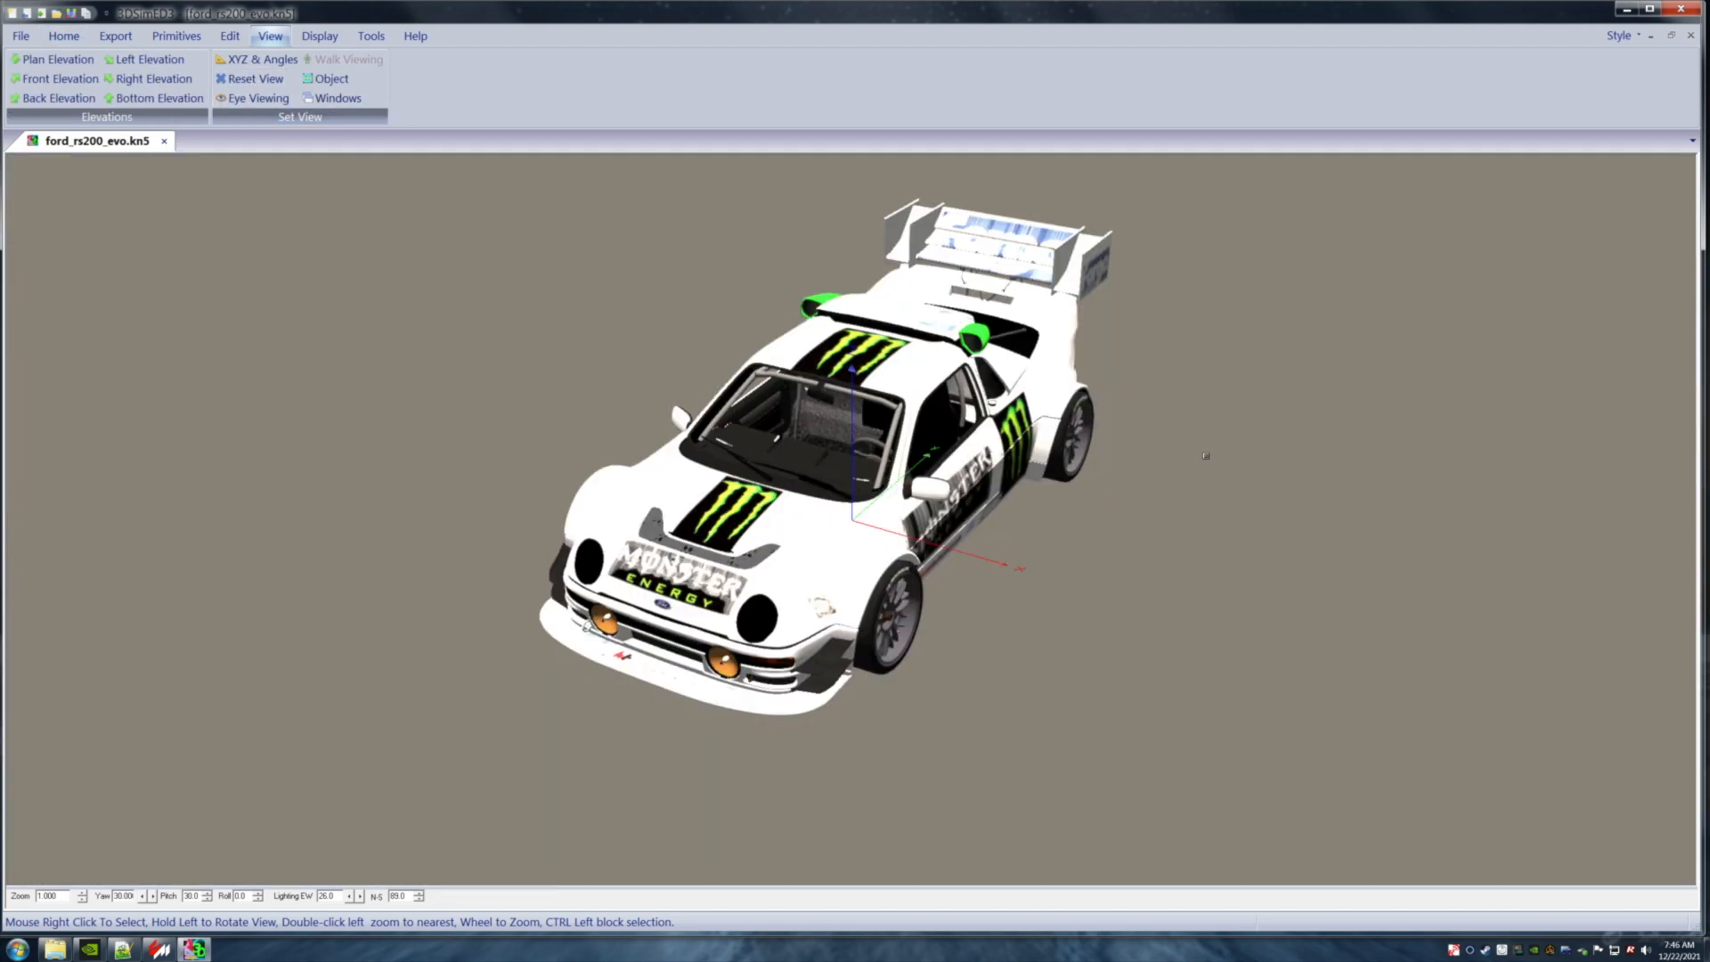
pyautogui.moveTo(1206, 457); pyautogui.dragTo(350, 312)
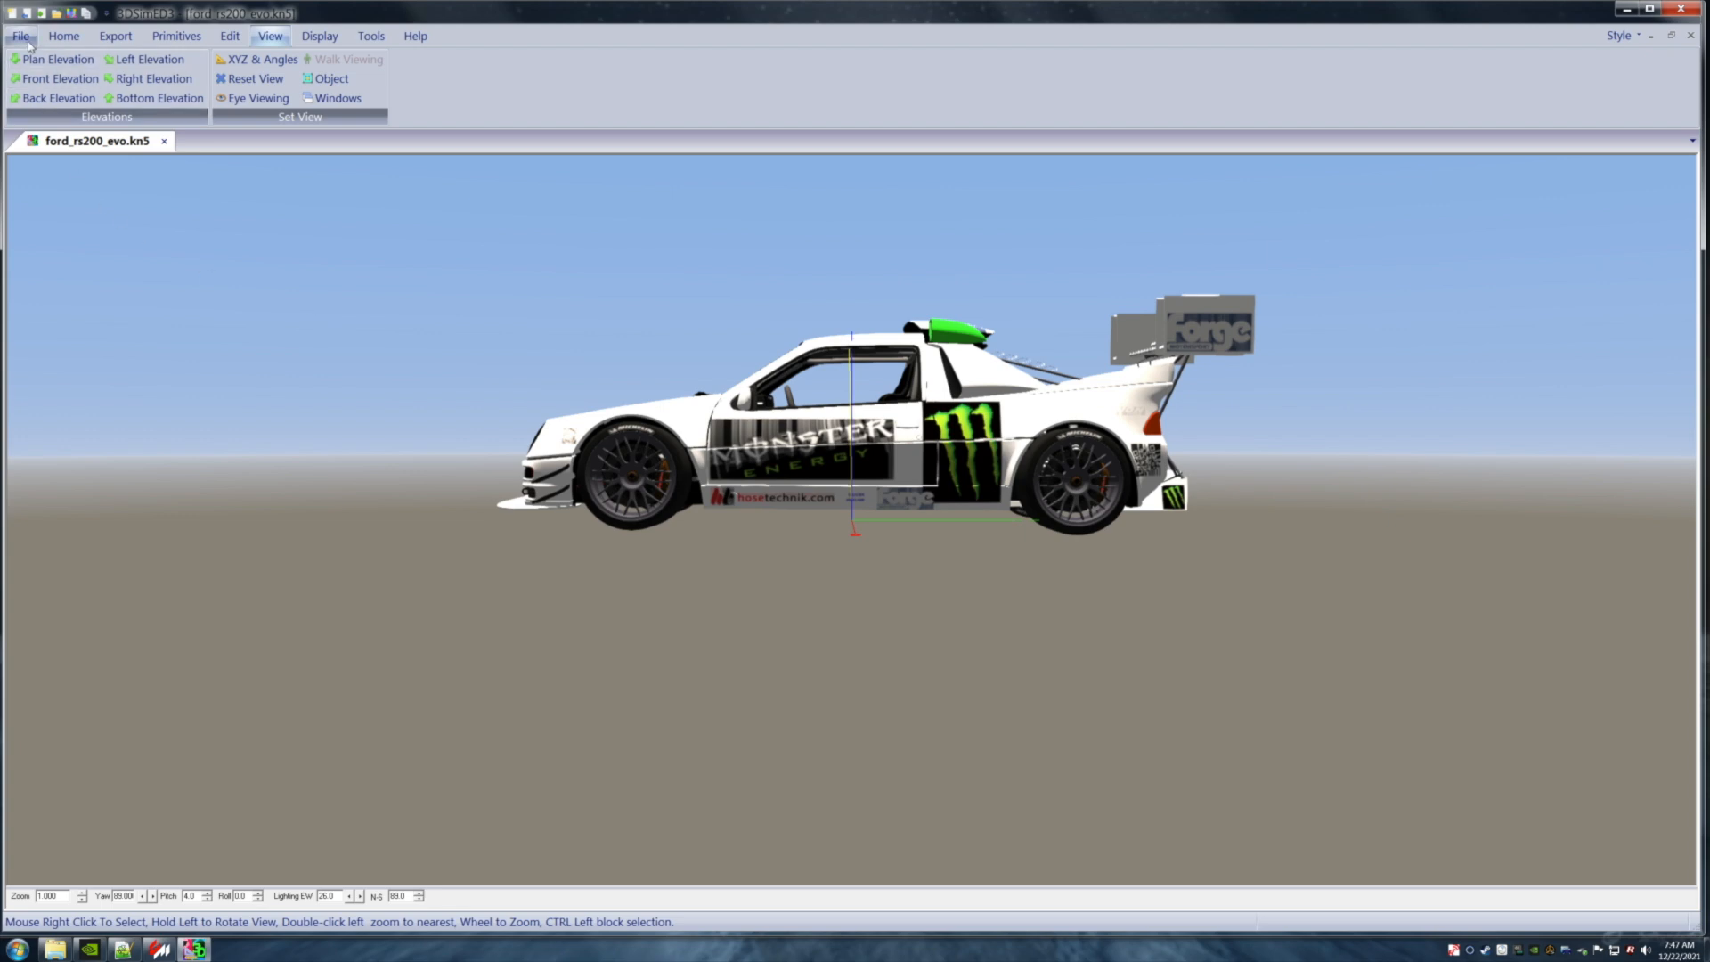
pyautogui.click(111, 37)
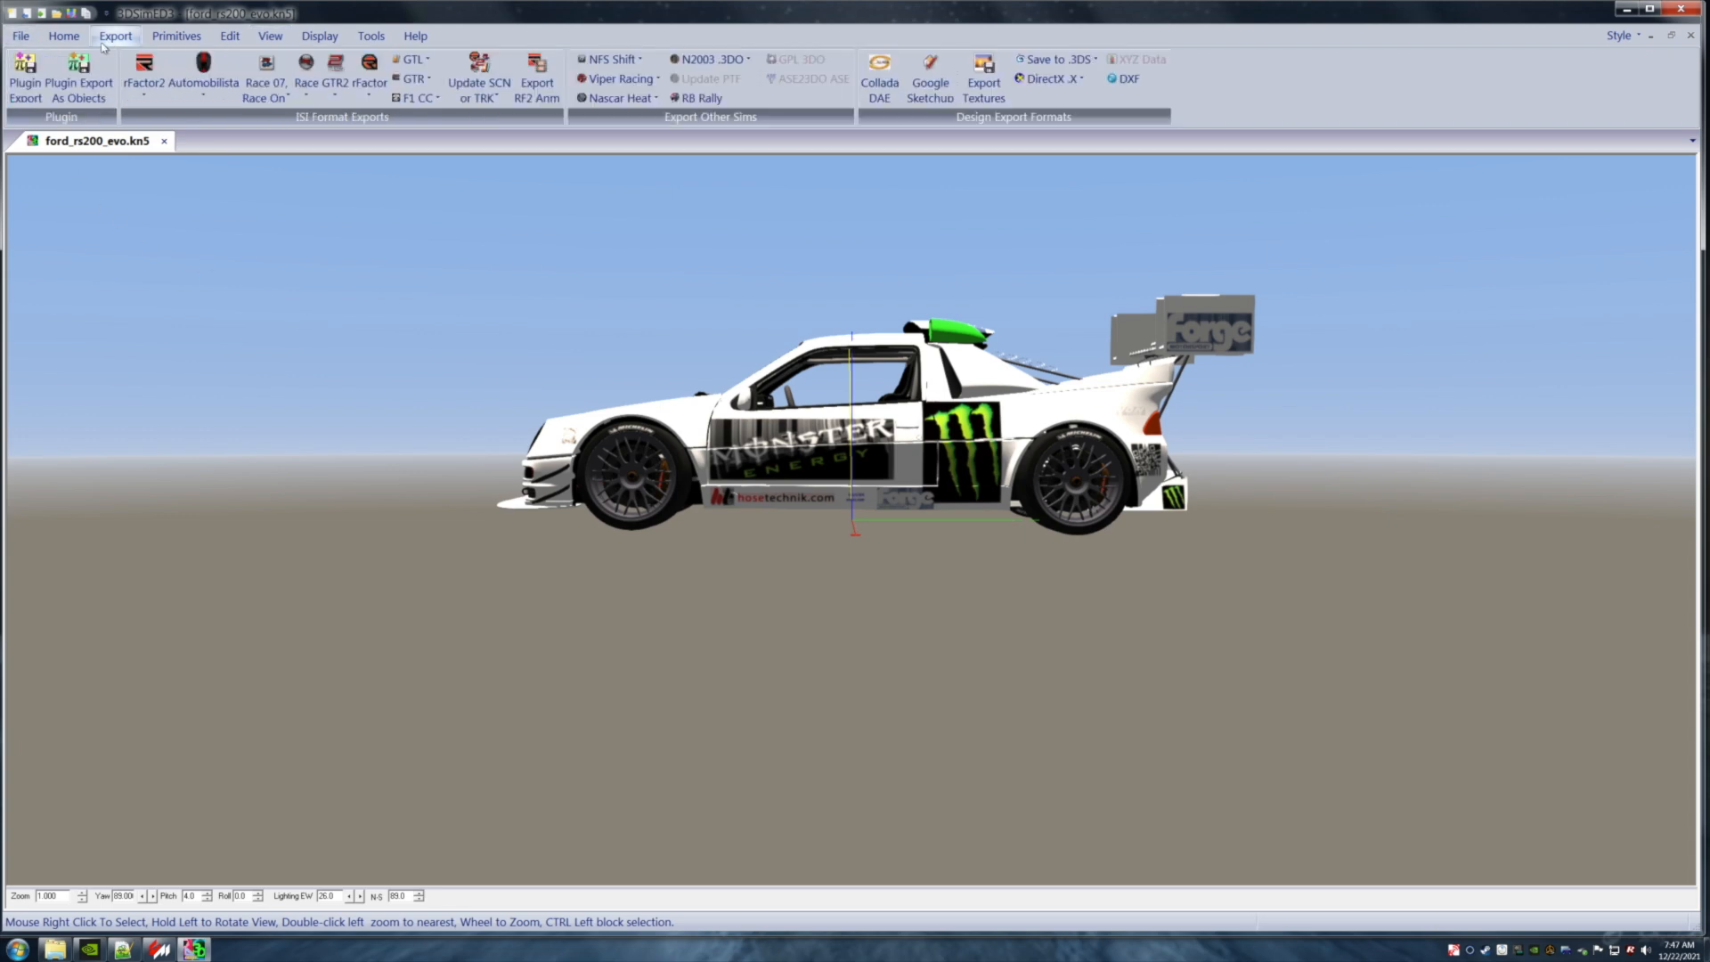
pyautogui.click(25, 80)
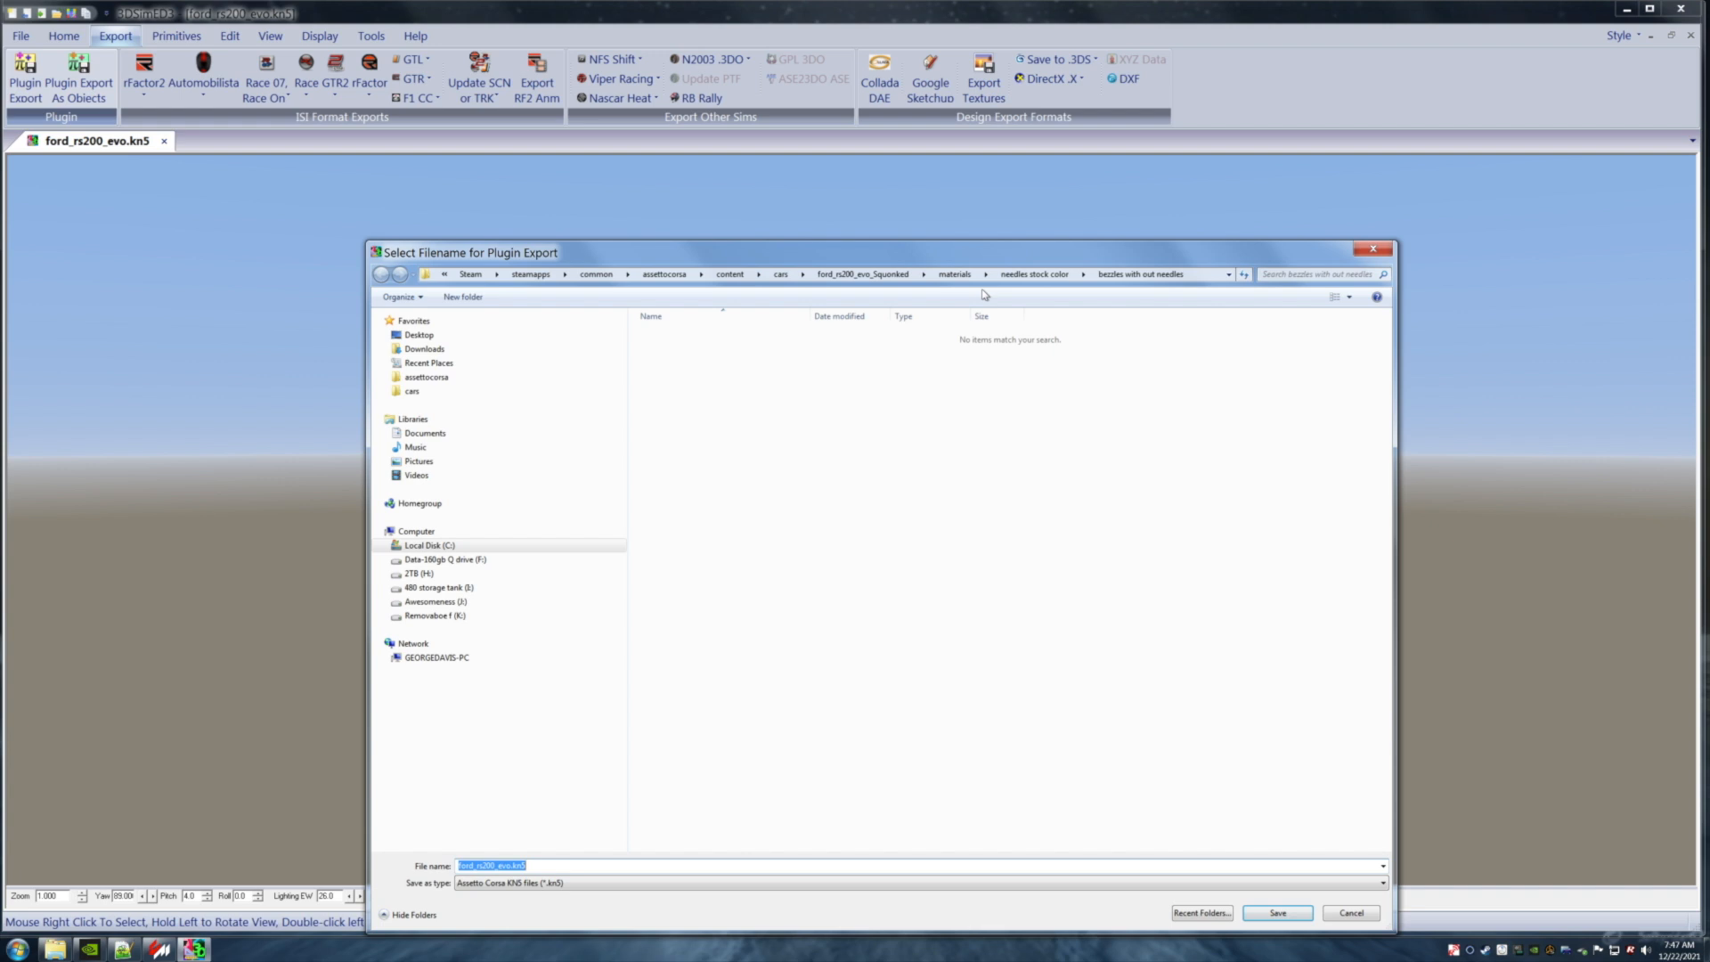
pyautogui.click(869, 276)
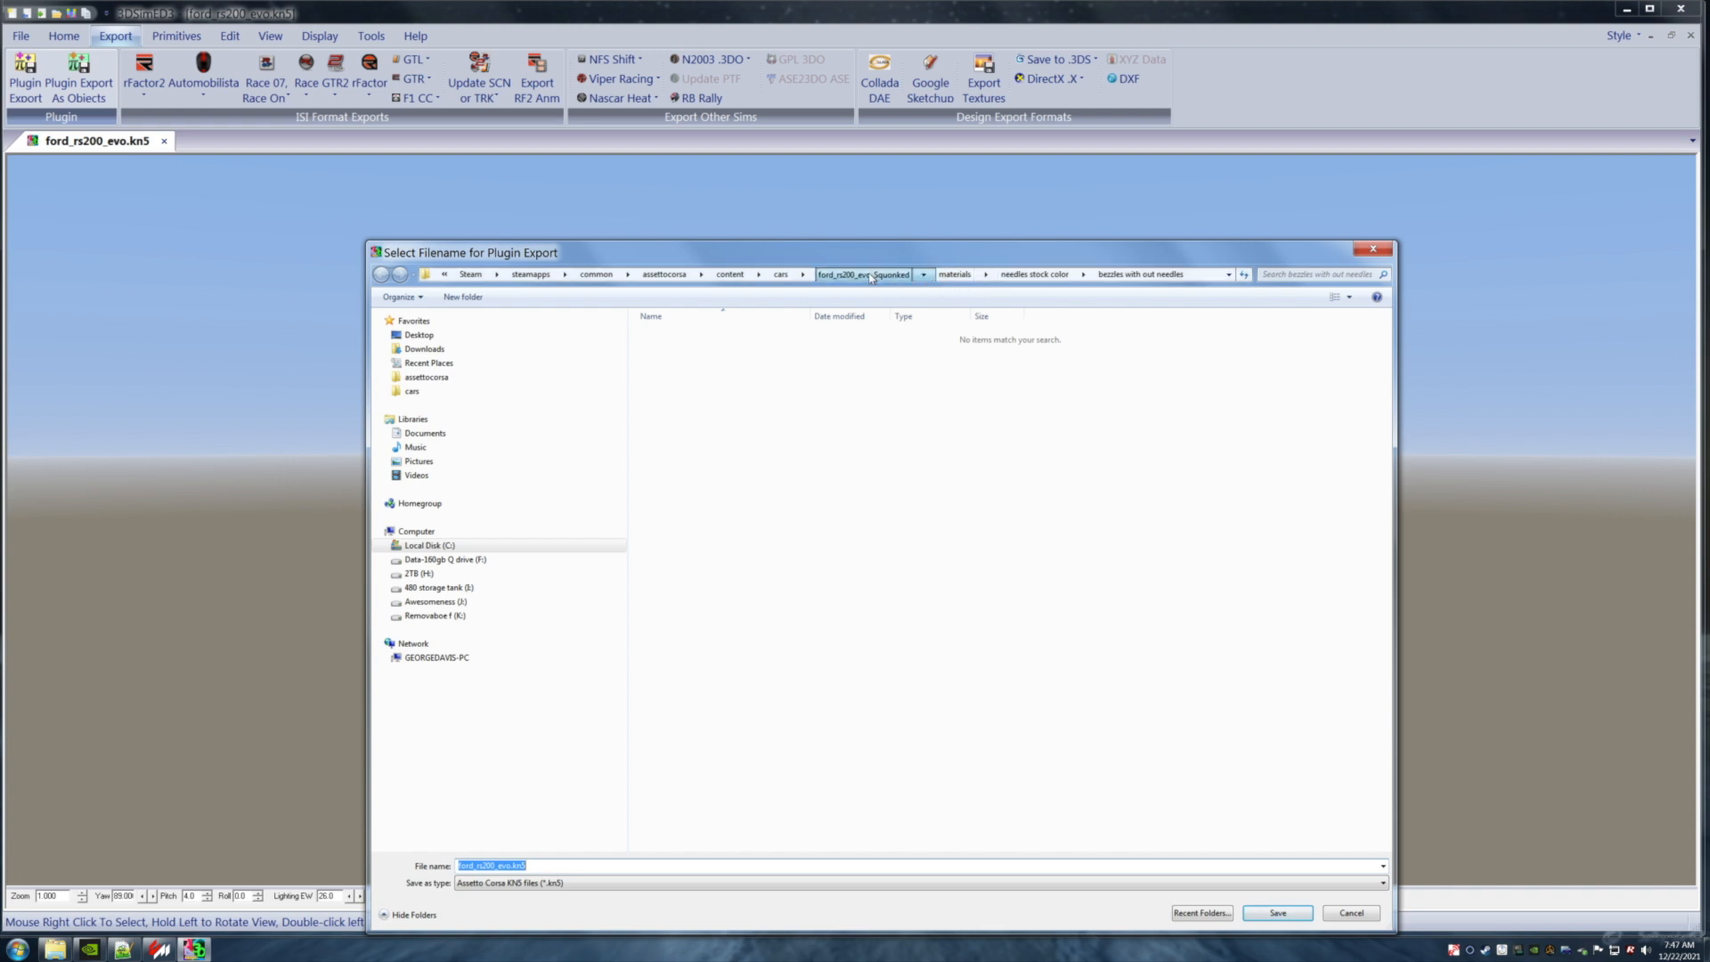
pyautogui.click(571, 865)
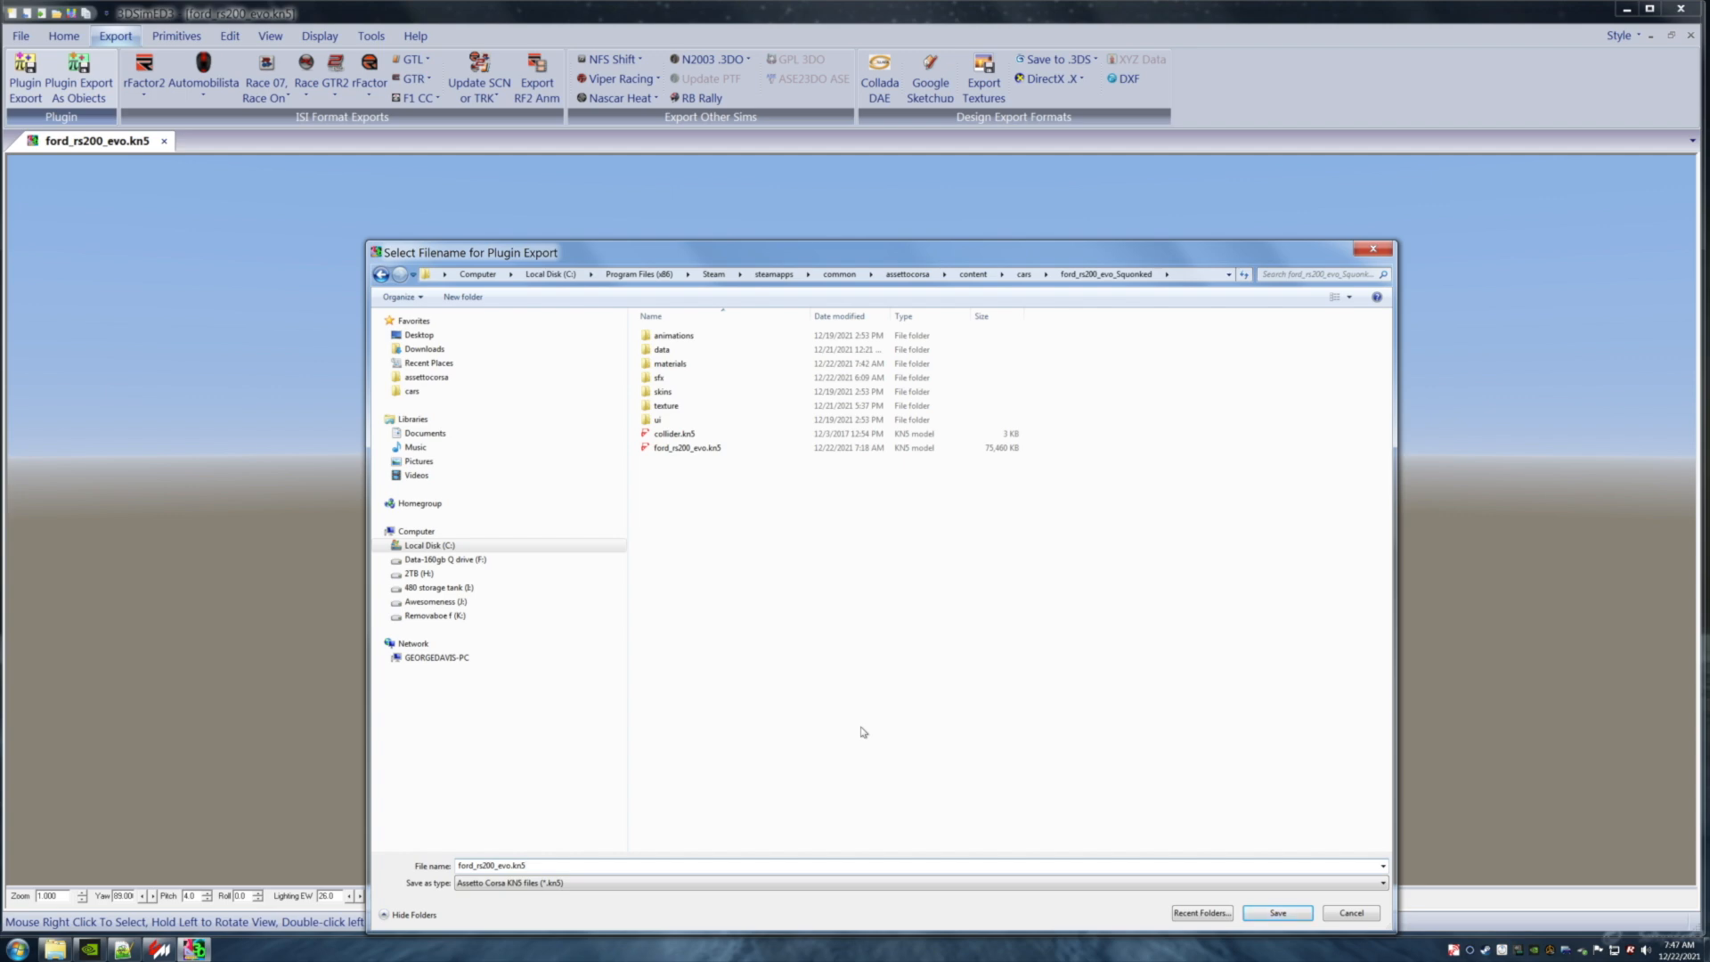
pyautogui.write('__needles only')
pyautogui.click(1277, 914)
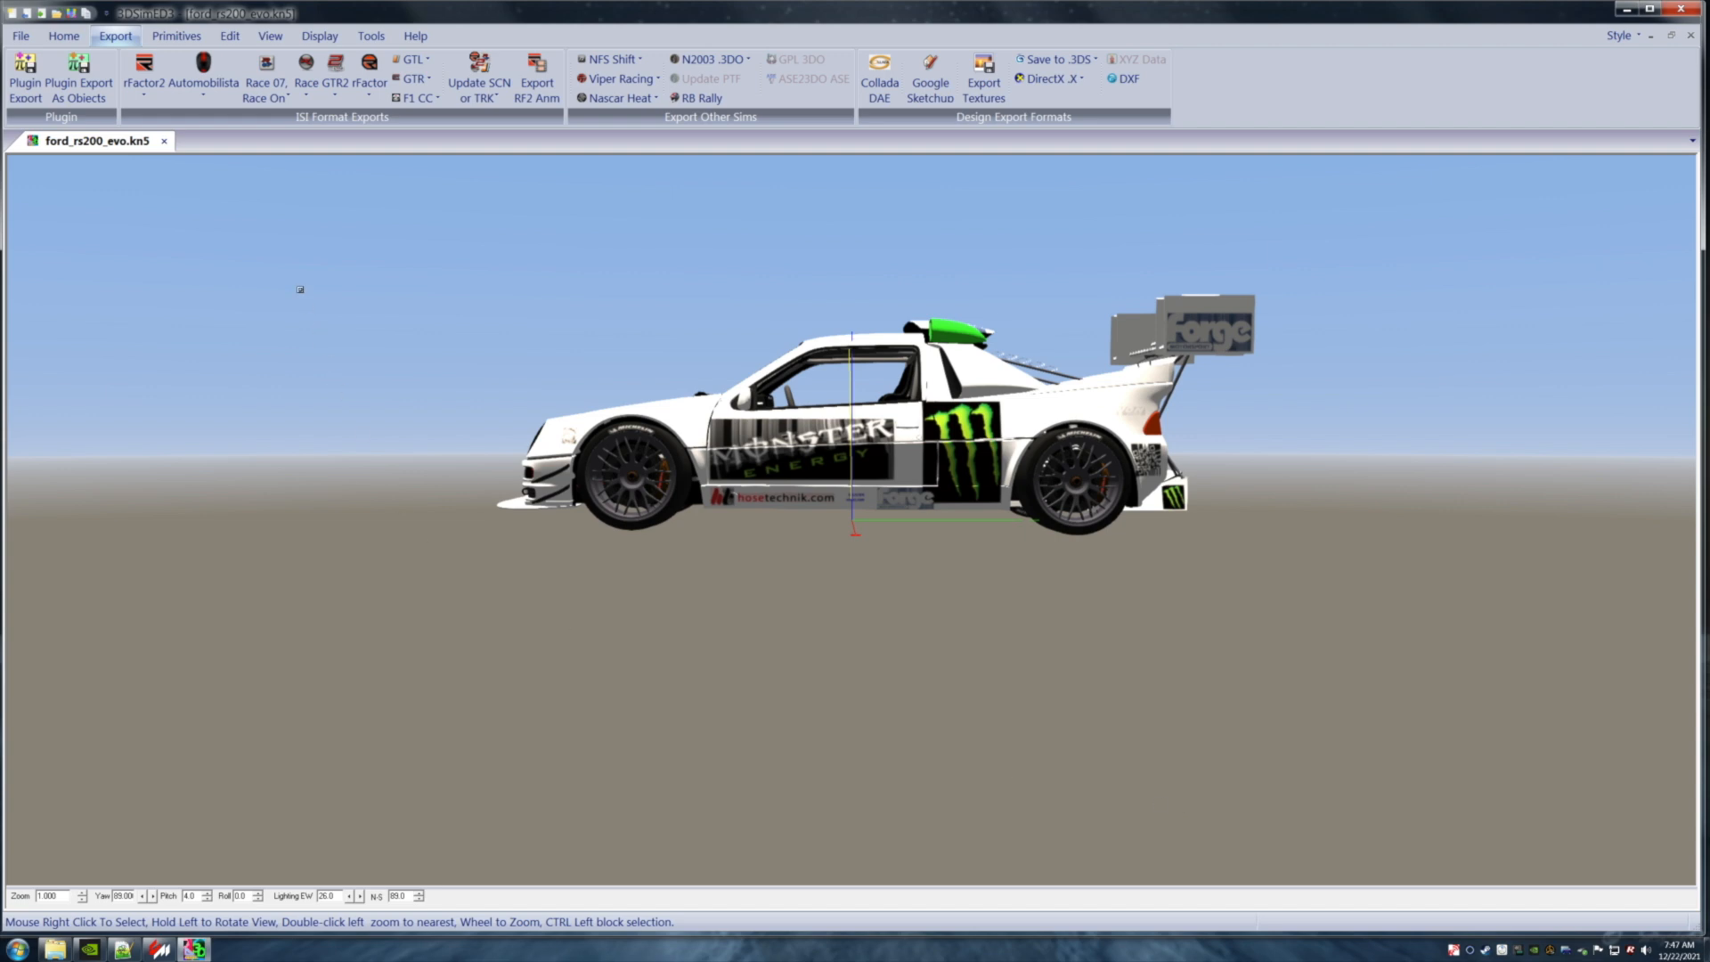
pyautogui.click(164, 140)
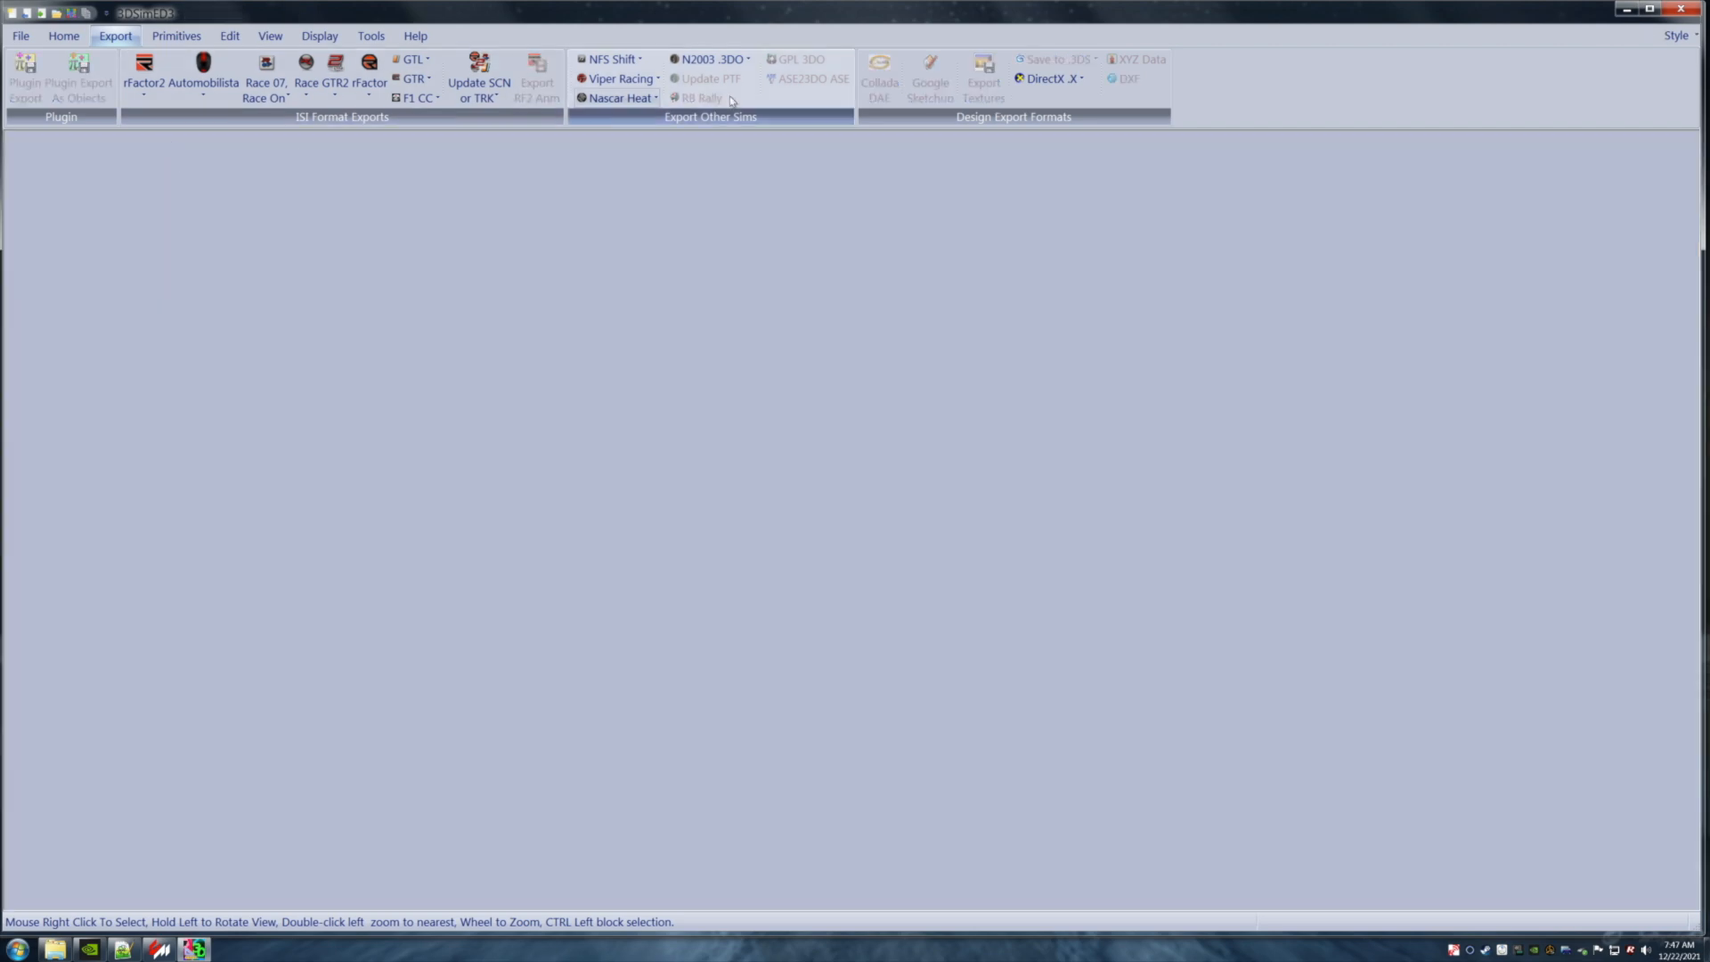
pyautogui.click(1670, 11)
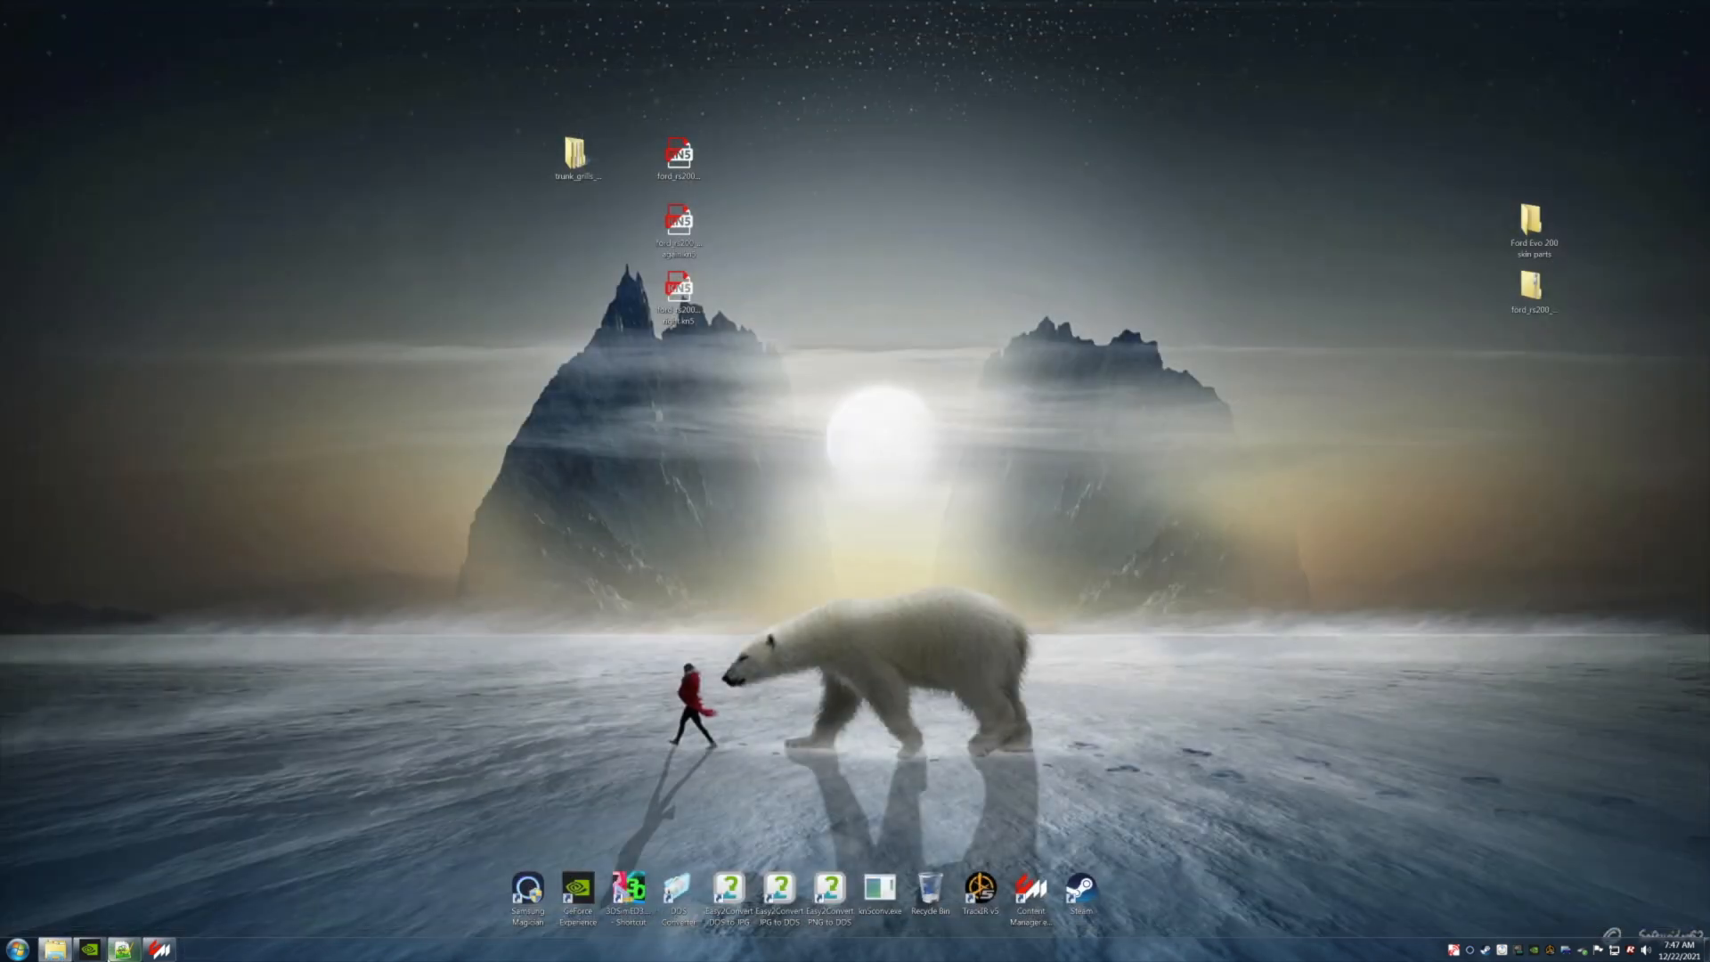
# Delete ford_rs200_evo.3se from the car's materials folder in Windows Explorer.
pyautogui.click(55, 951)
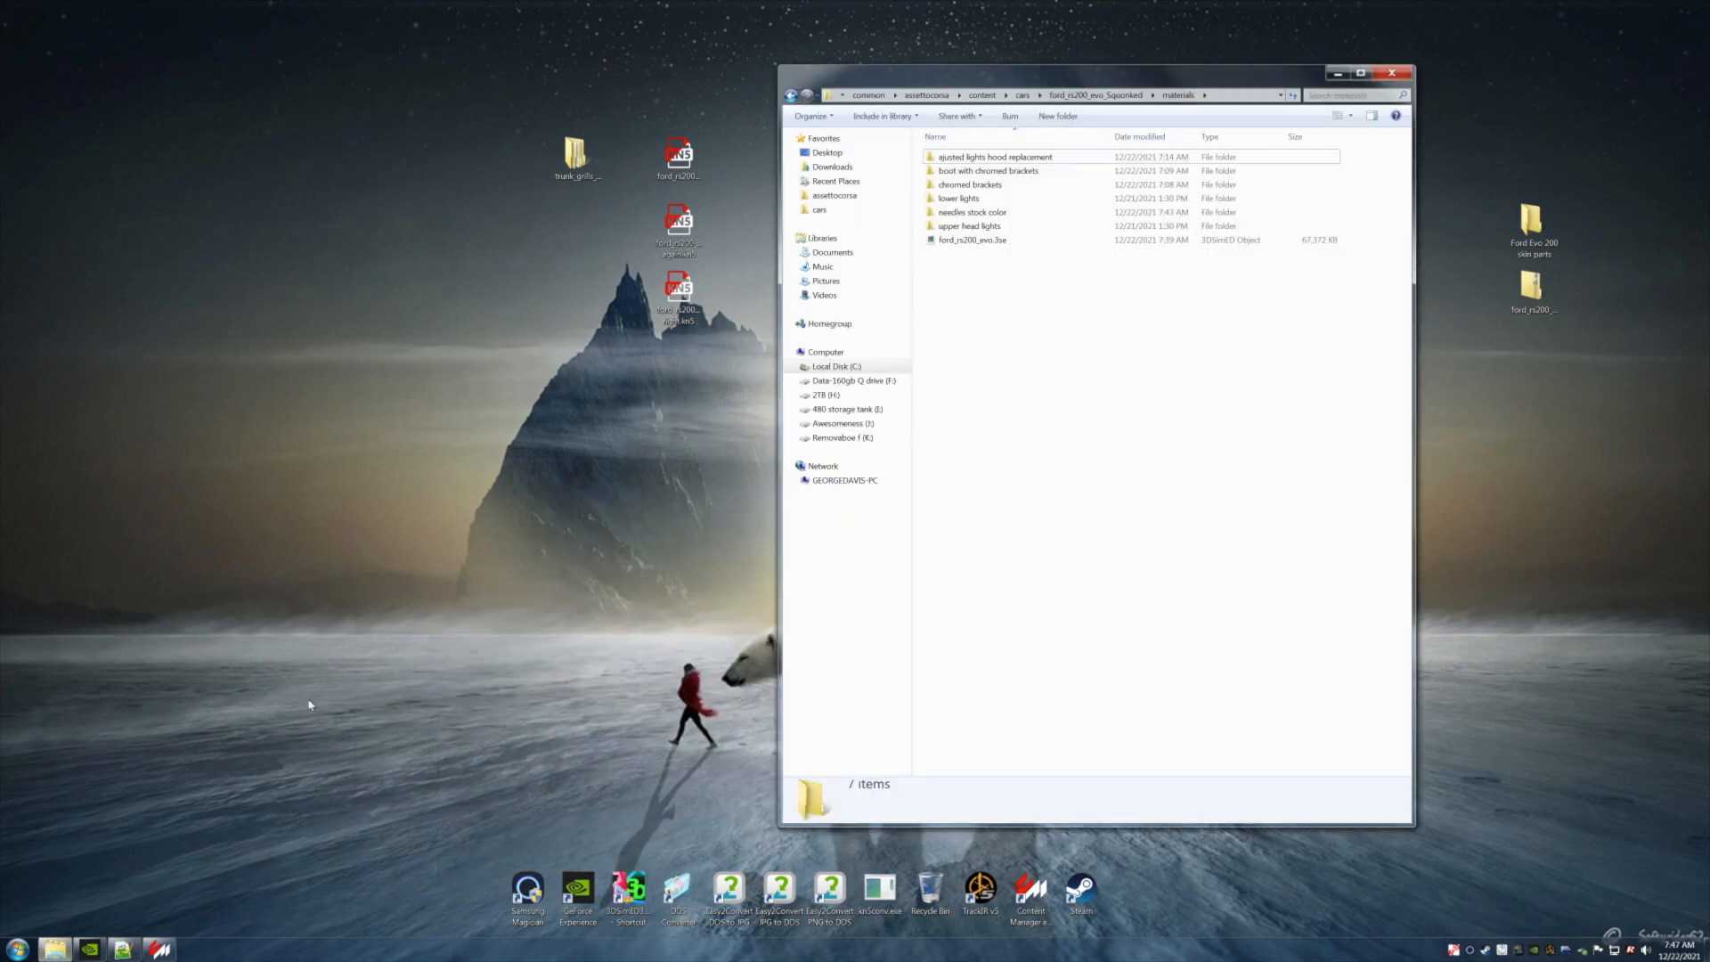
pyautogui.click(970, 240)
pyautogui.rightClick(969, 240)
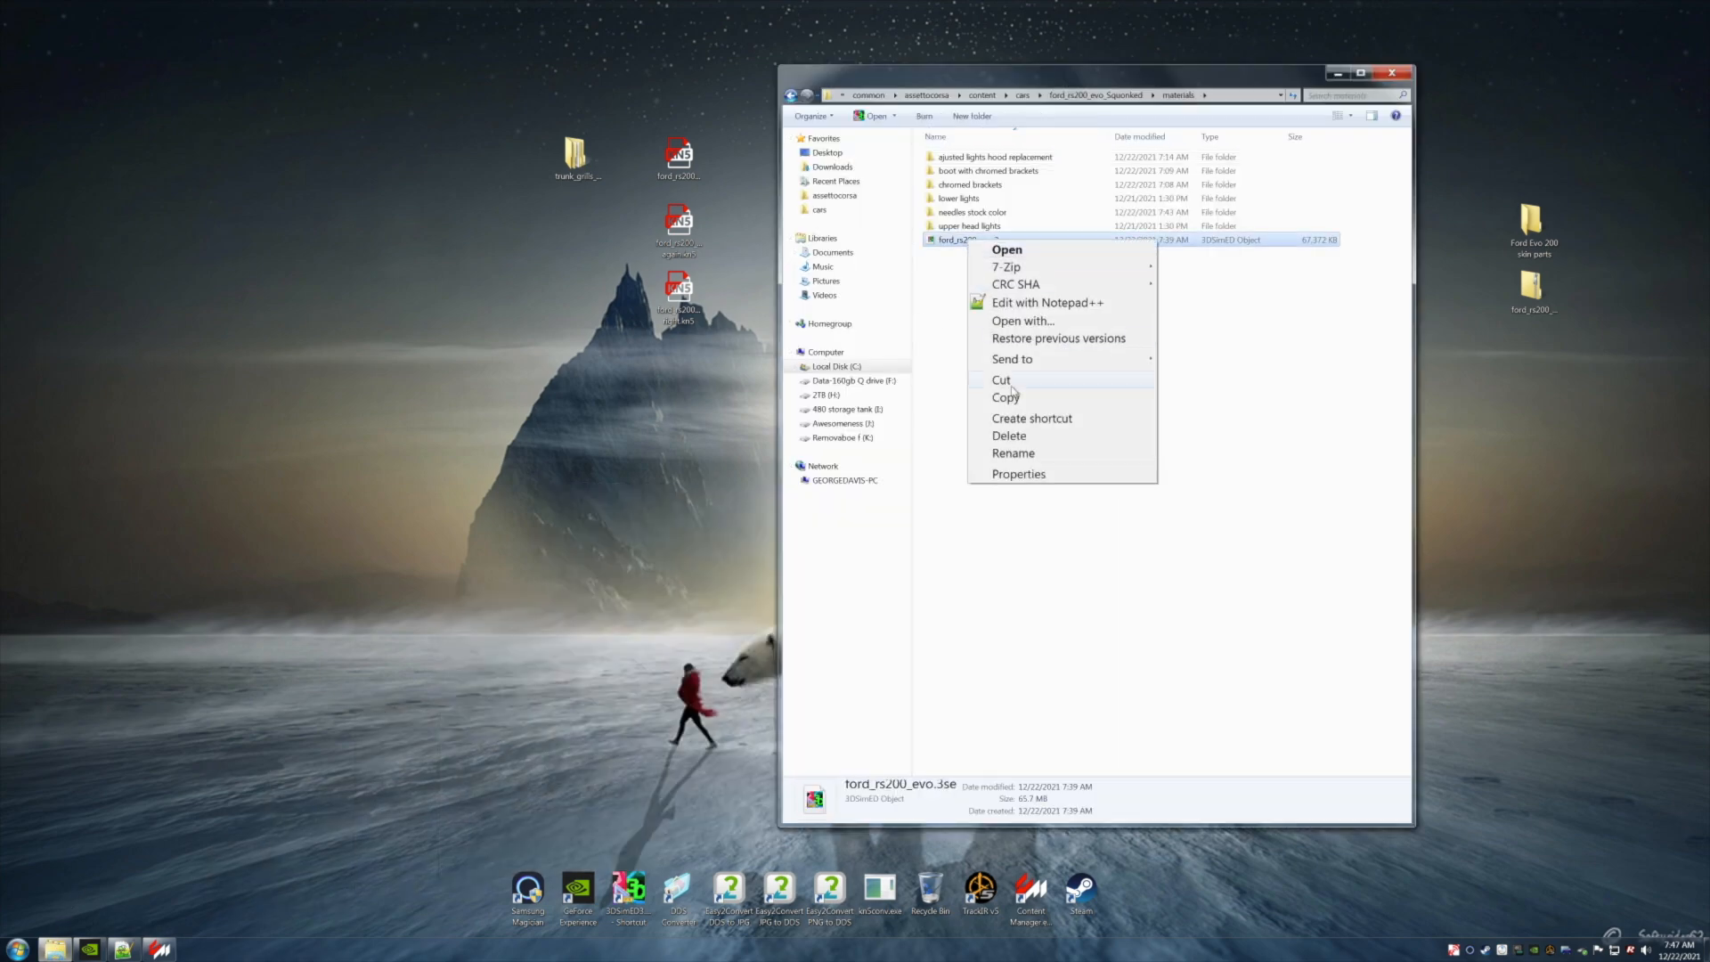
pyautogui.click(1009, 435)
pyautogui.click(927, 522)
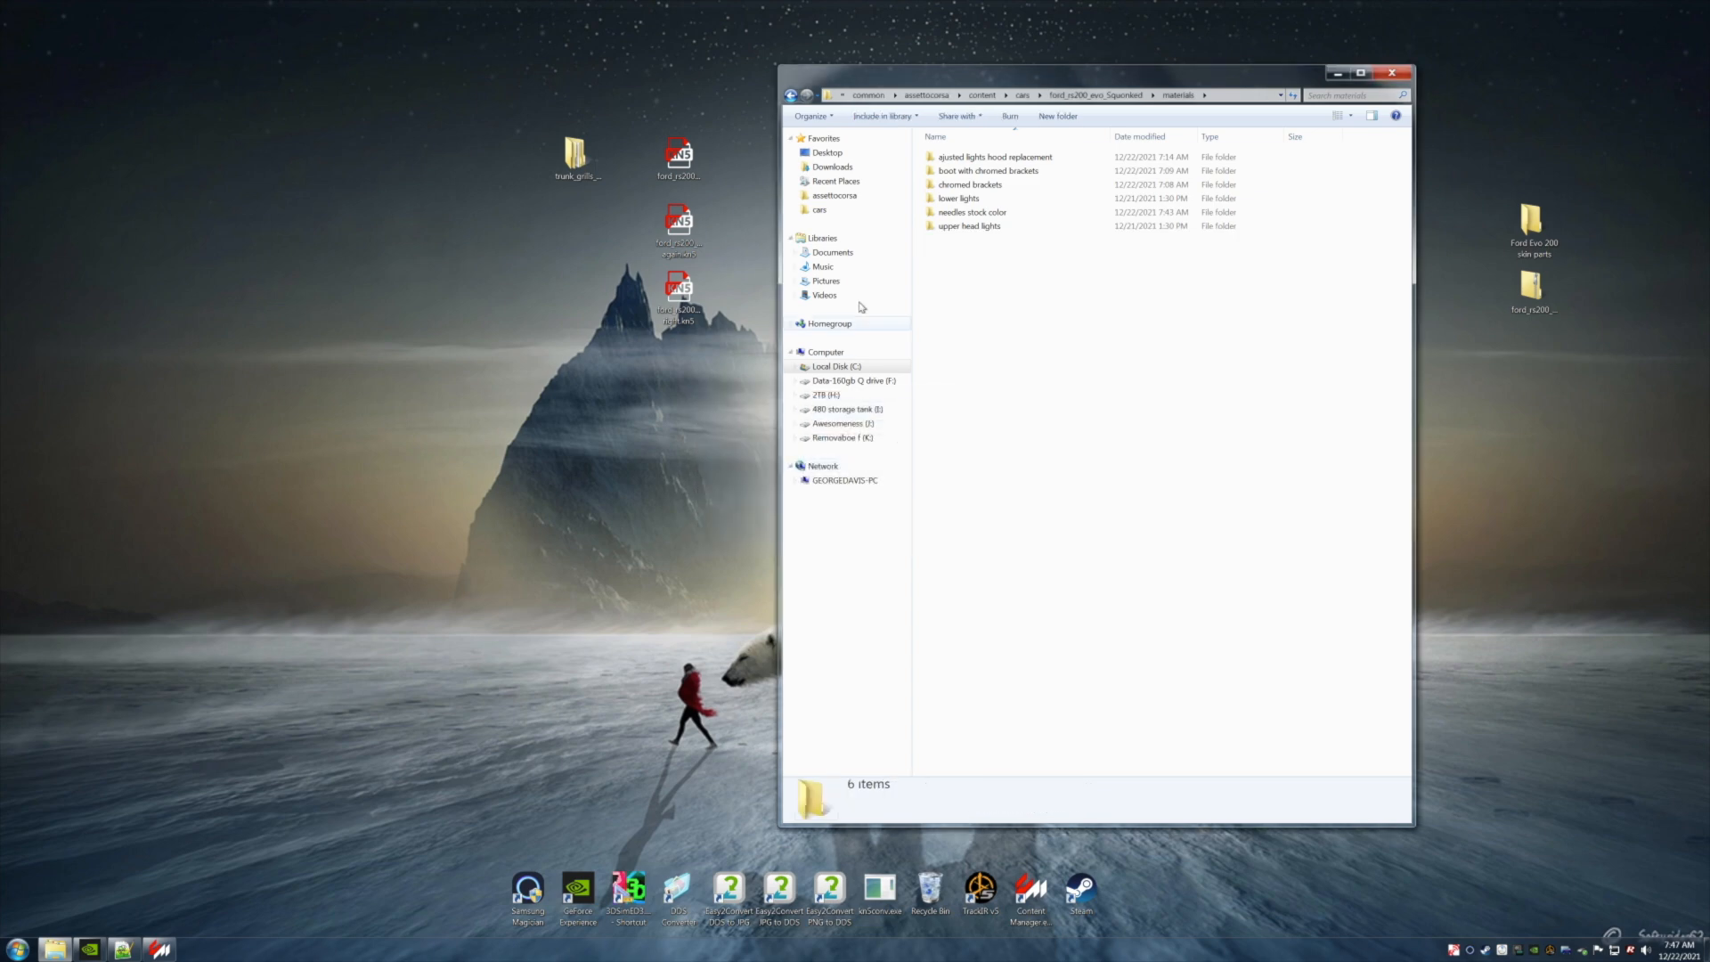
# Copy "ford_rs200_evo.kn5__needles only.kn5" from the ford_rs200_evo_Squonked folder to the desktop.
pyautogui.click(791, 95)
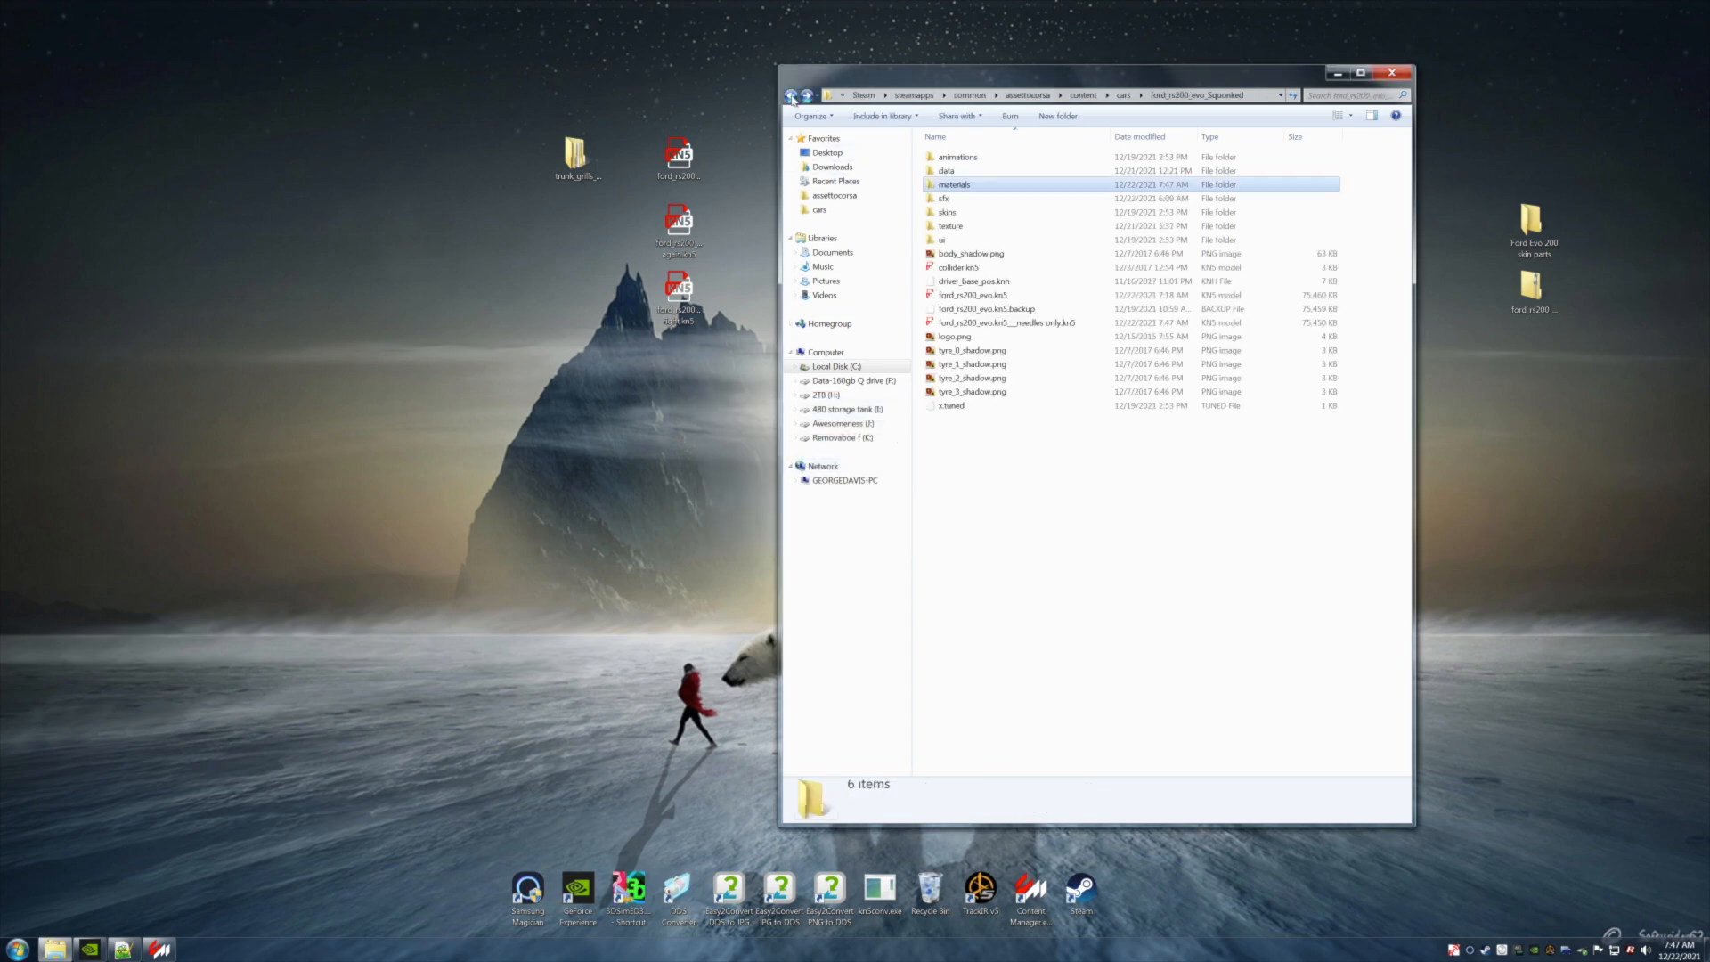
pyautogui.click(951, 324)
pyautogui.rightClick(951, 325)
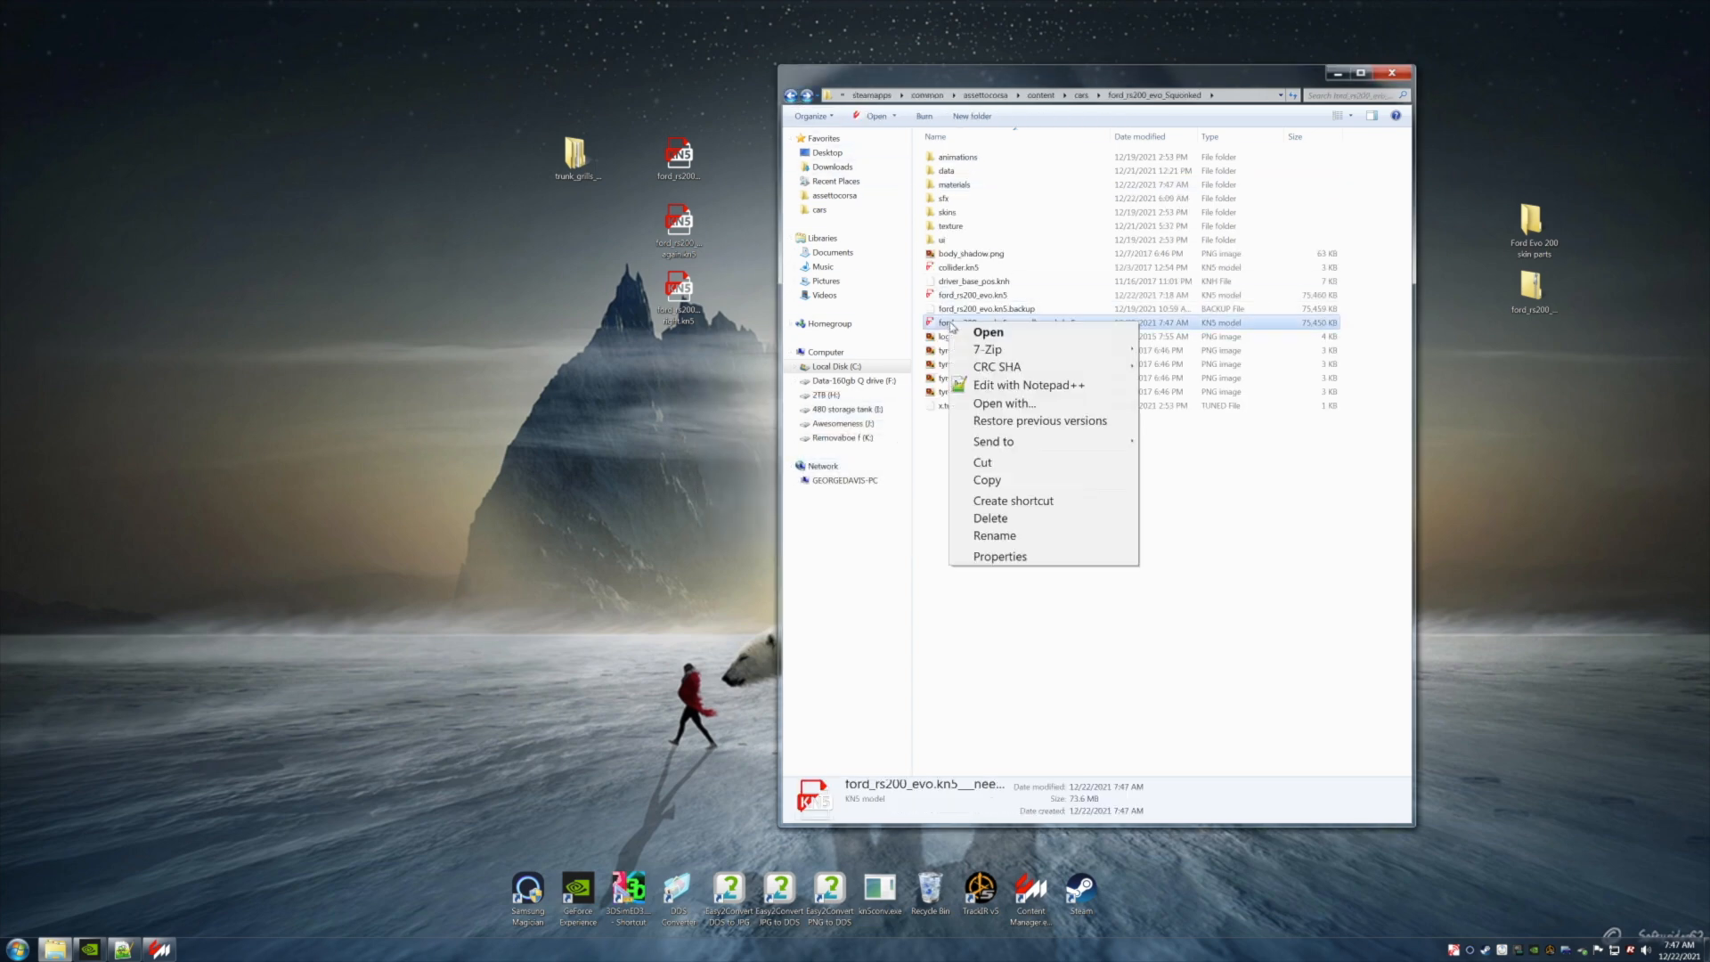
pyautogui.click(988, 480)
pyautogui.rightClick(678, 384)
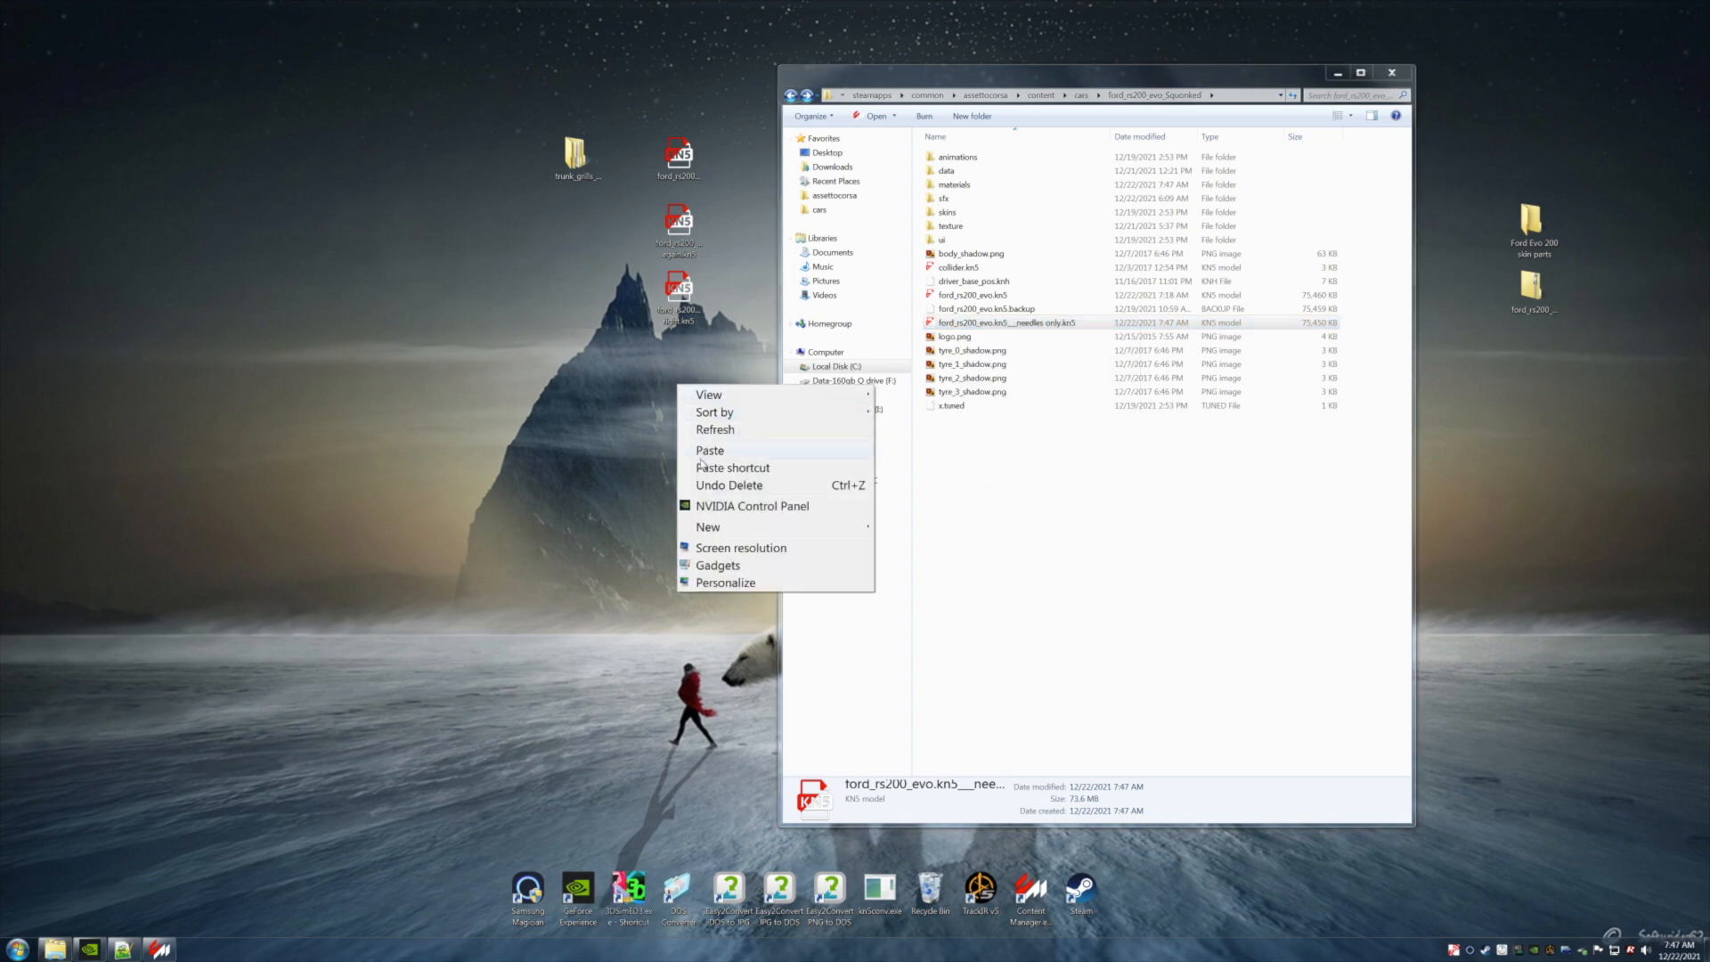
pyautogui.click(710, 451)
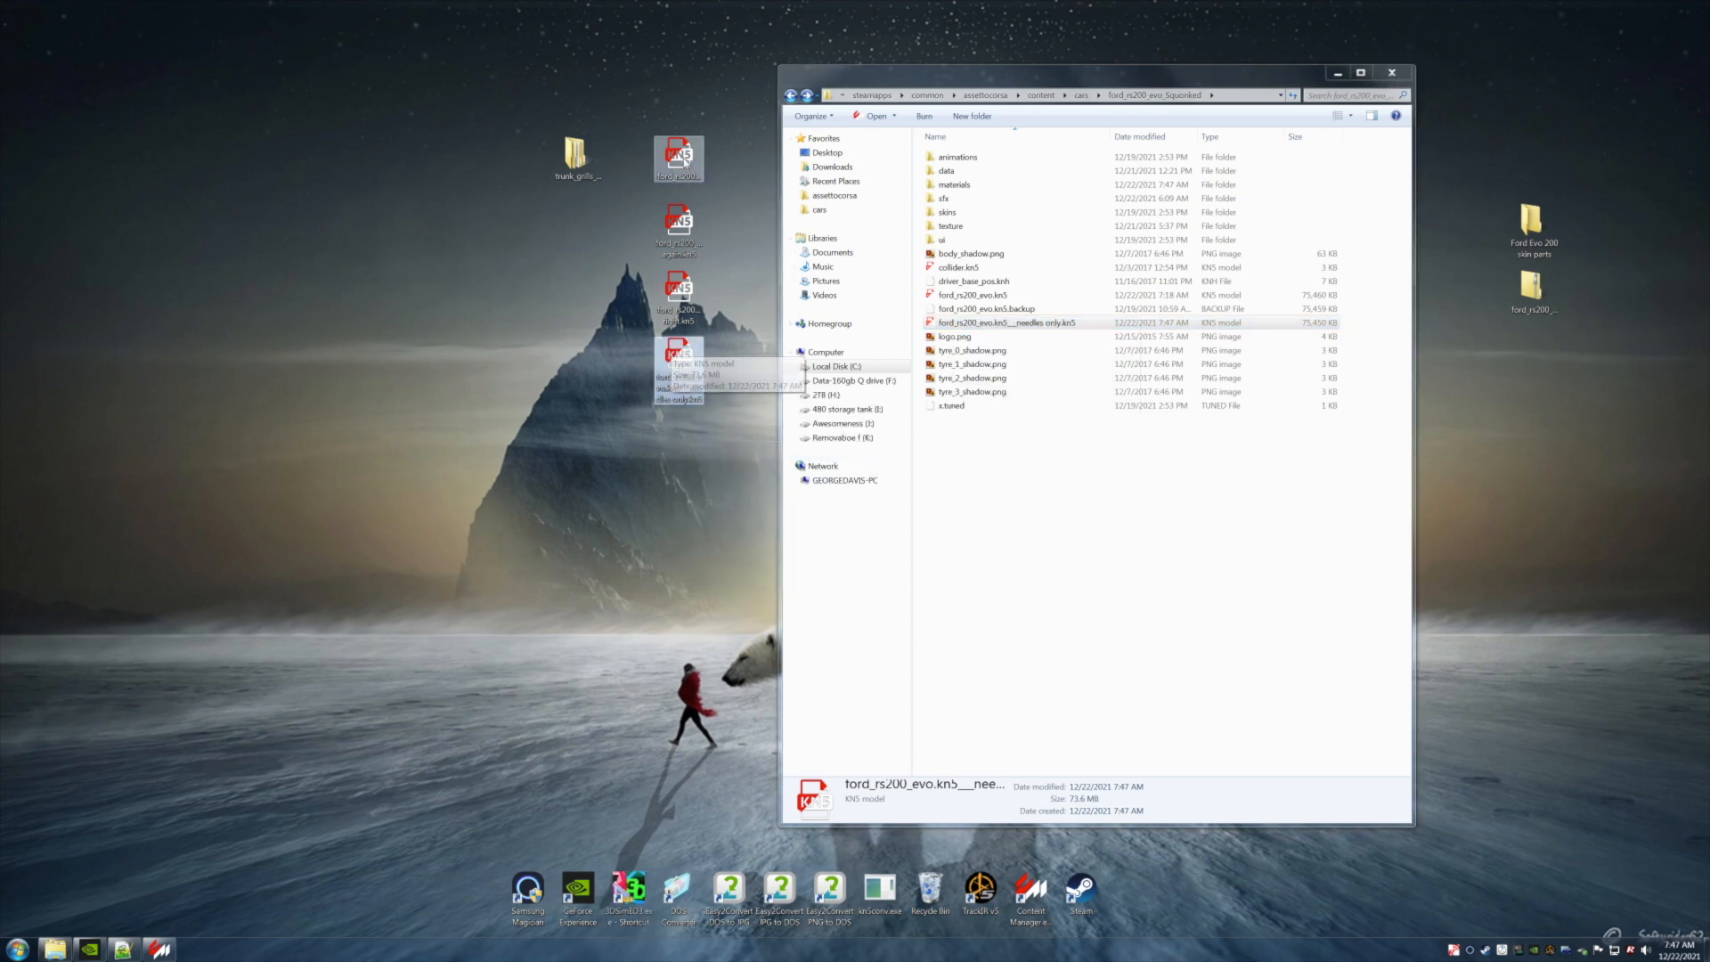
pyautogui.click(496, 359)
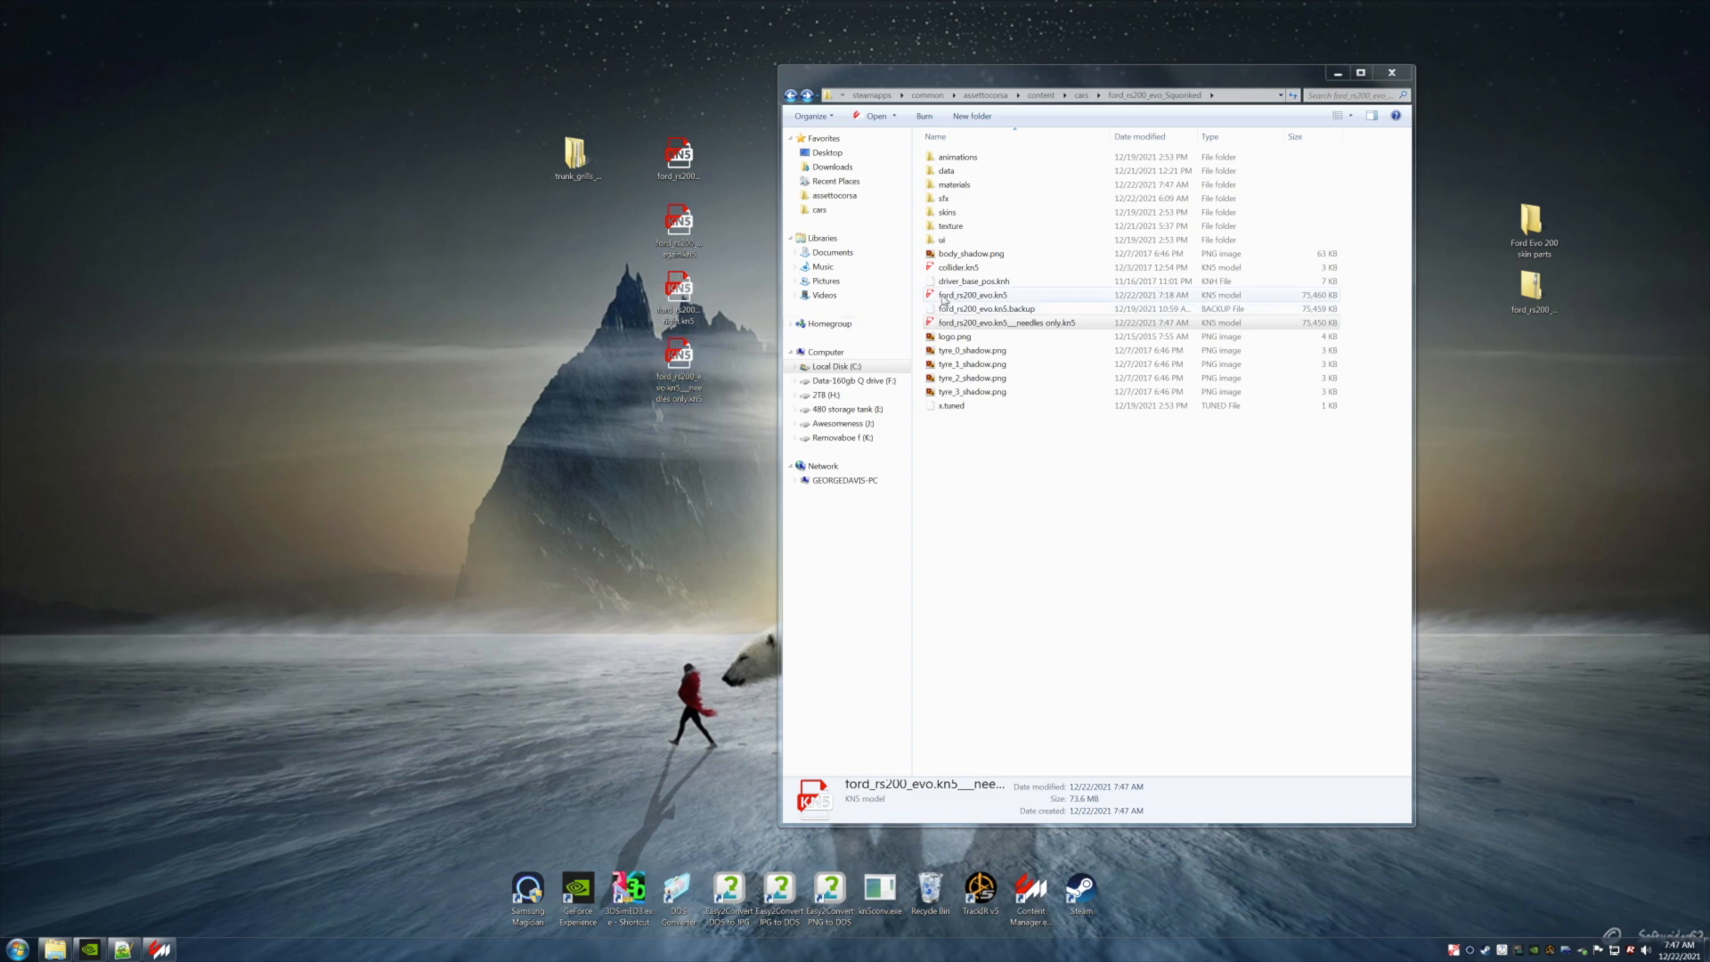
# Delete the old ford_rs200_evo.kn5 from the ford_rs200_evo_Squonked folder.
pyautogui.click(942, 297)
pyautogui.rightClick(941, 297)
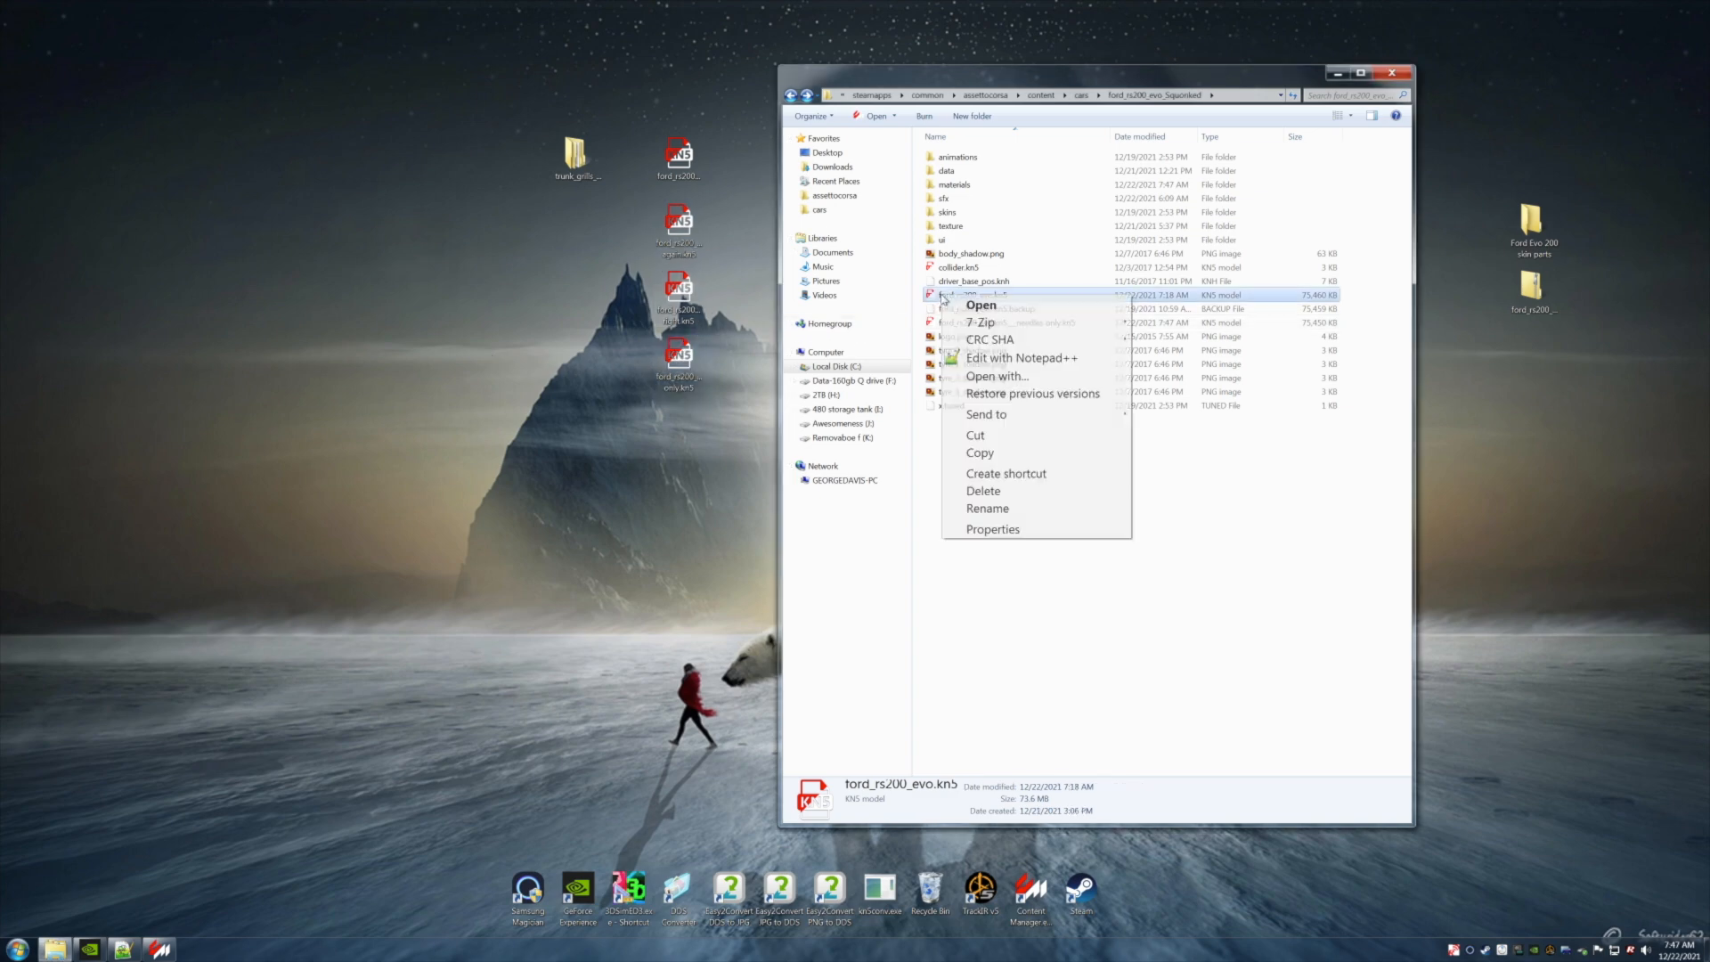
pyautogui.click(989, 490)
pyautogui.click(901, 521)
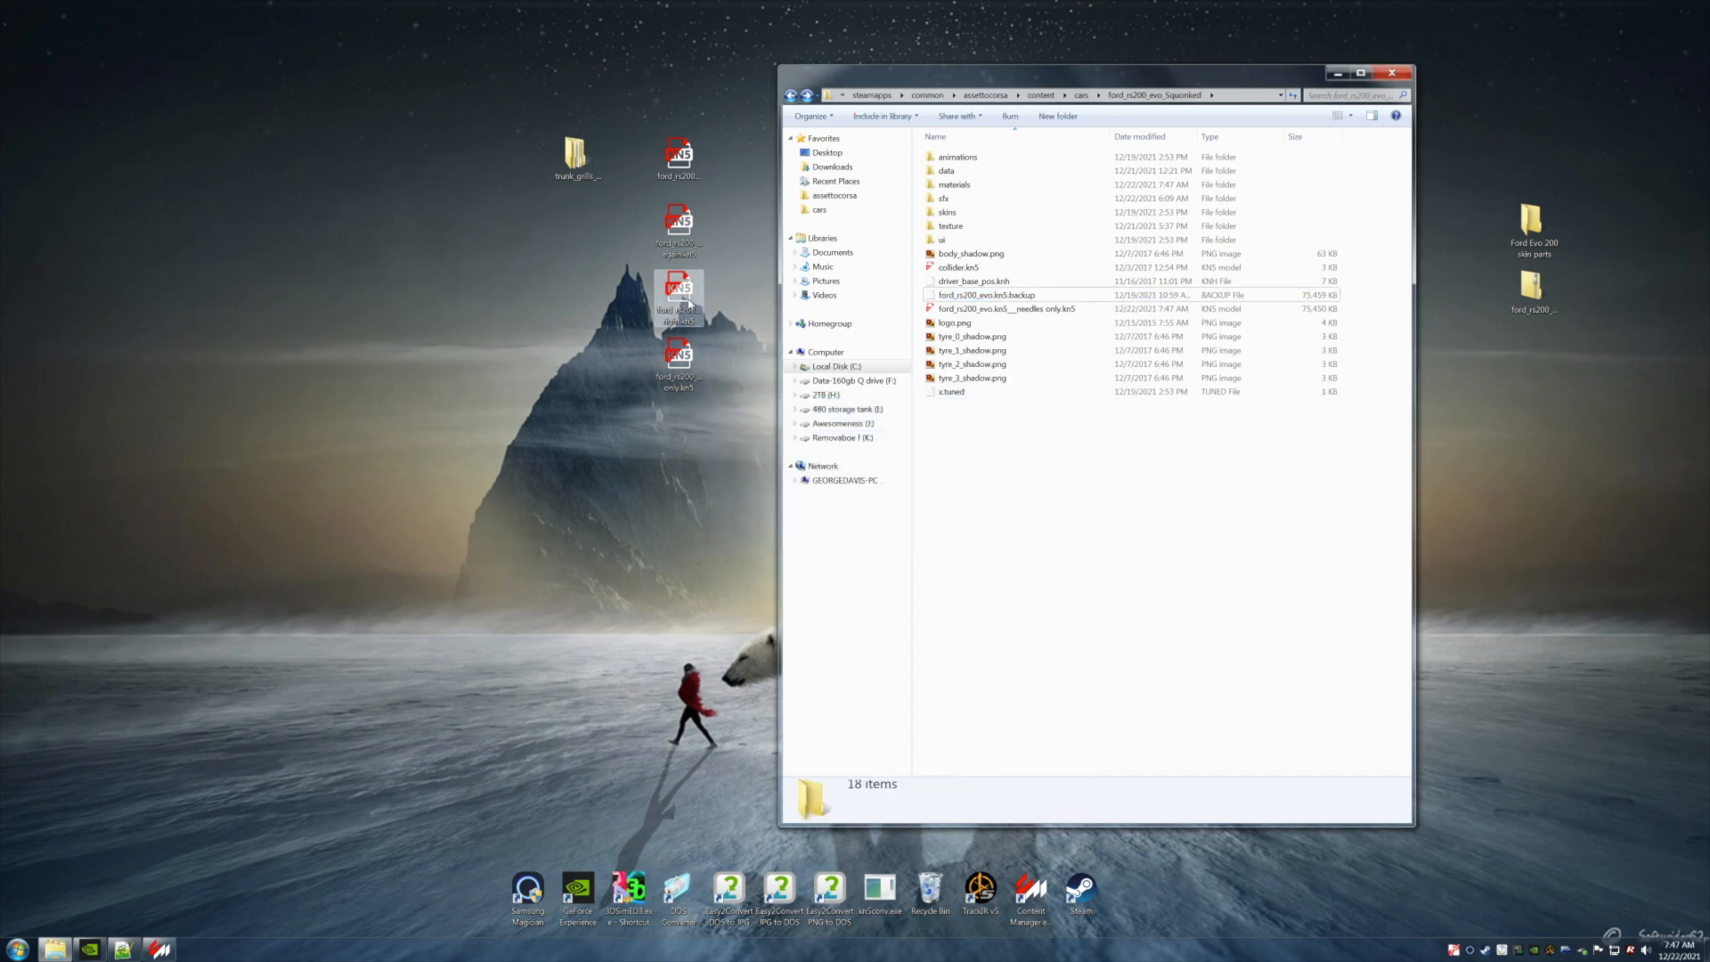
# Rename the needles only KN5 file in the car folder to ford_rs200_evo.kn5.
pyautogui.click(1005, 309)
pyautogui.rightClick(1007, 312)
pyautogui.click(1065, 522)
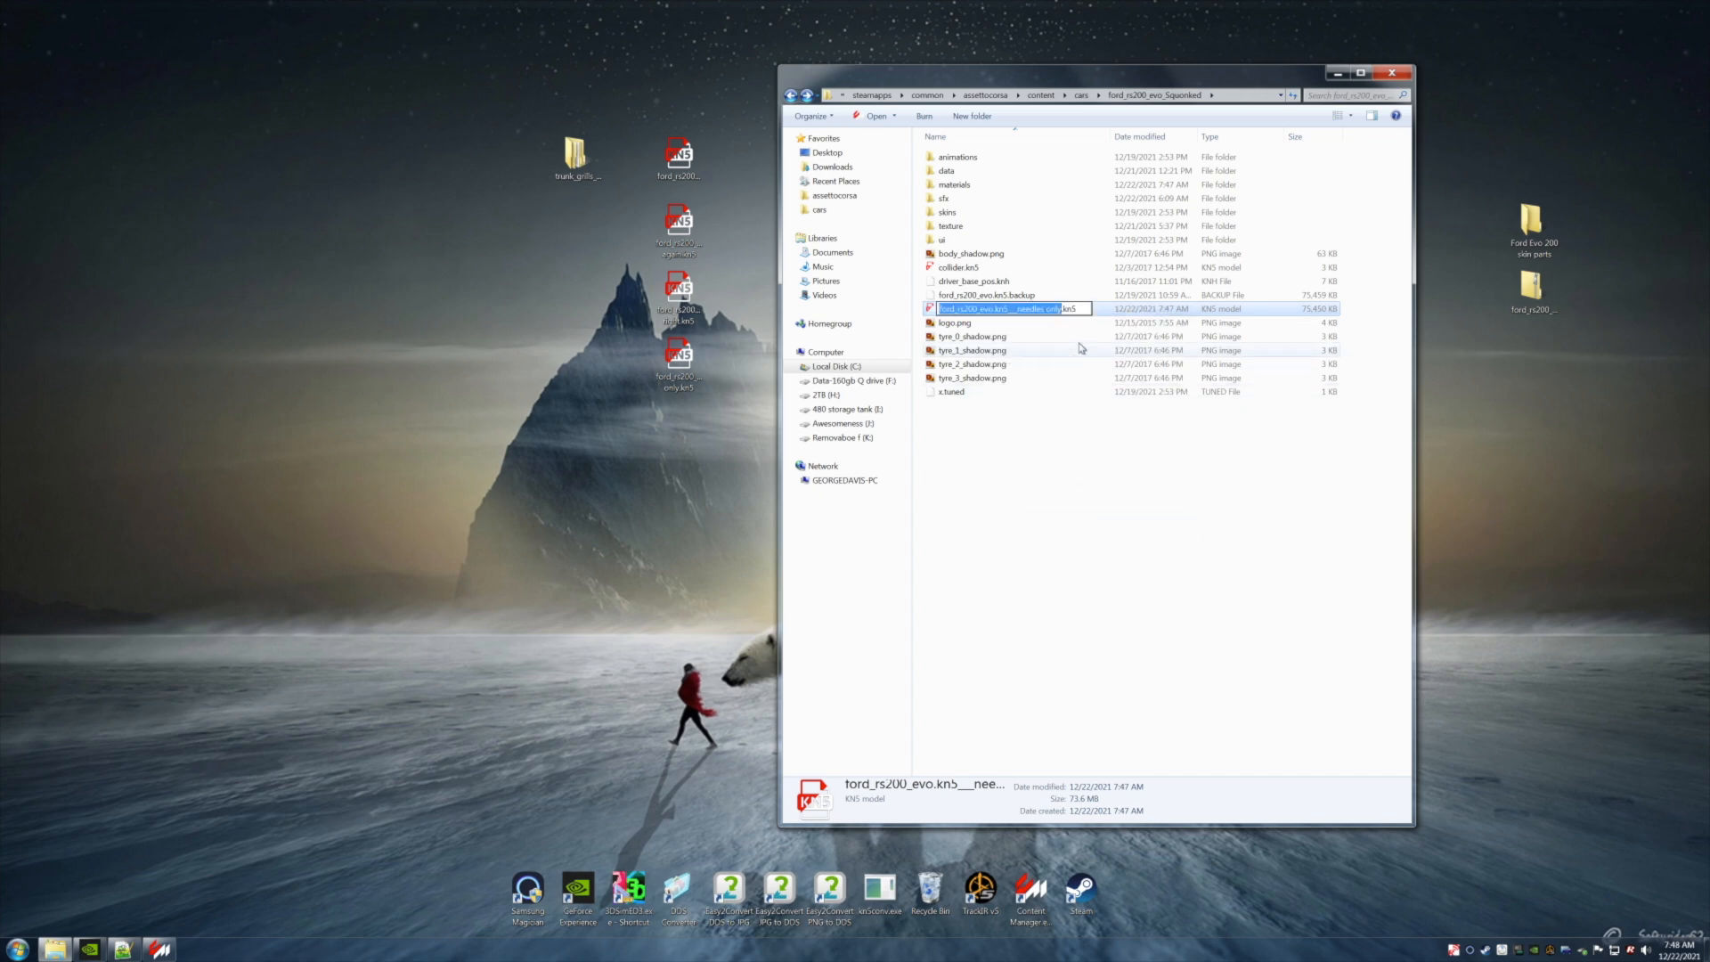
pyautogui.press('End')
pyautogui.hotkey('shift', 'Left')
pyautogui.hotkey('shift', 'Left')
pyautogui.hotkey('shift', 'Left')
pyautogui.hotkey('shift', 'Left')
pyautogui.hotkey('shift', 'Left')
pyautogui.hotkey('shift', 'Left')
pyautogui.hotkey('shift', 'Left')
pyautogui.hotkey('shift', 'Left')
pyautogui.hotkey('shift', 'Left')
pyautogui.hotkey('shift', 'Left')
pyautogui.hotkey('shift', 'Left')
pyautogui.hotkey('shift', 'Left')
pyautogui.hotkey('shift', 'Left')
pyautogui.hotkey('shift', 'Left')
pyautogui.hotkey('shift', 'Left')
pyautogui.hotkey('shift', 'Left')
pyautogui.hotkey('shift', 'Left')
pyautogui.hotkey('shift', 'Left')
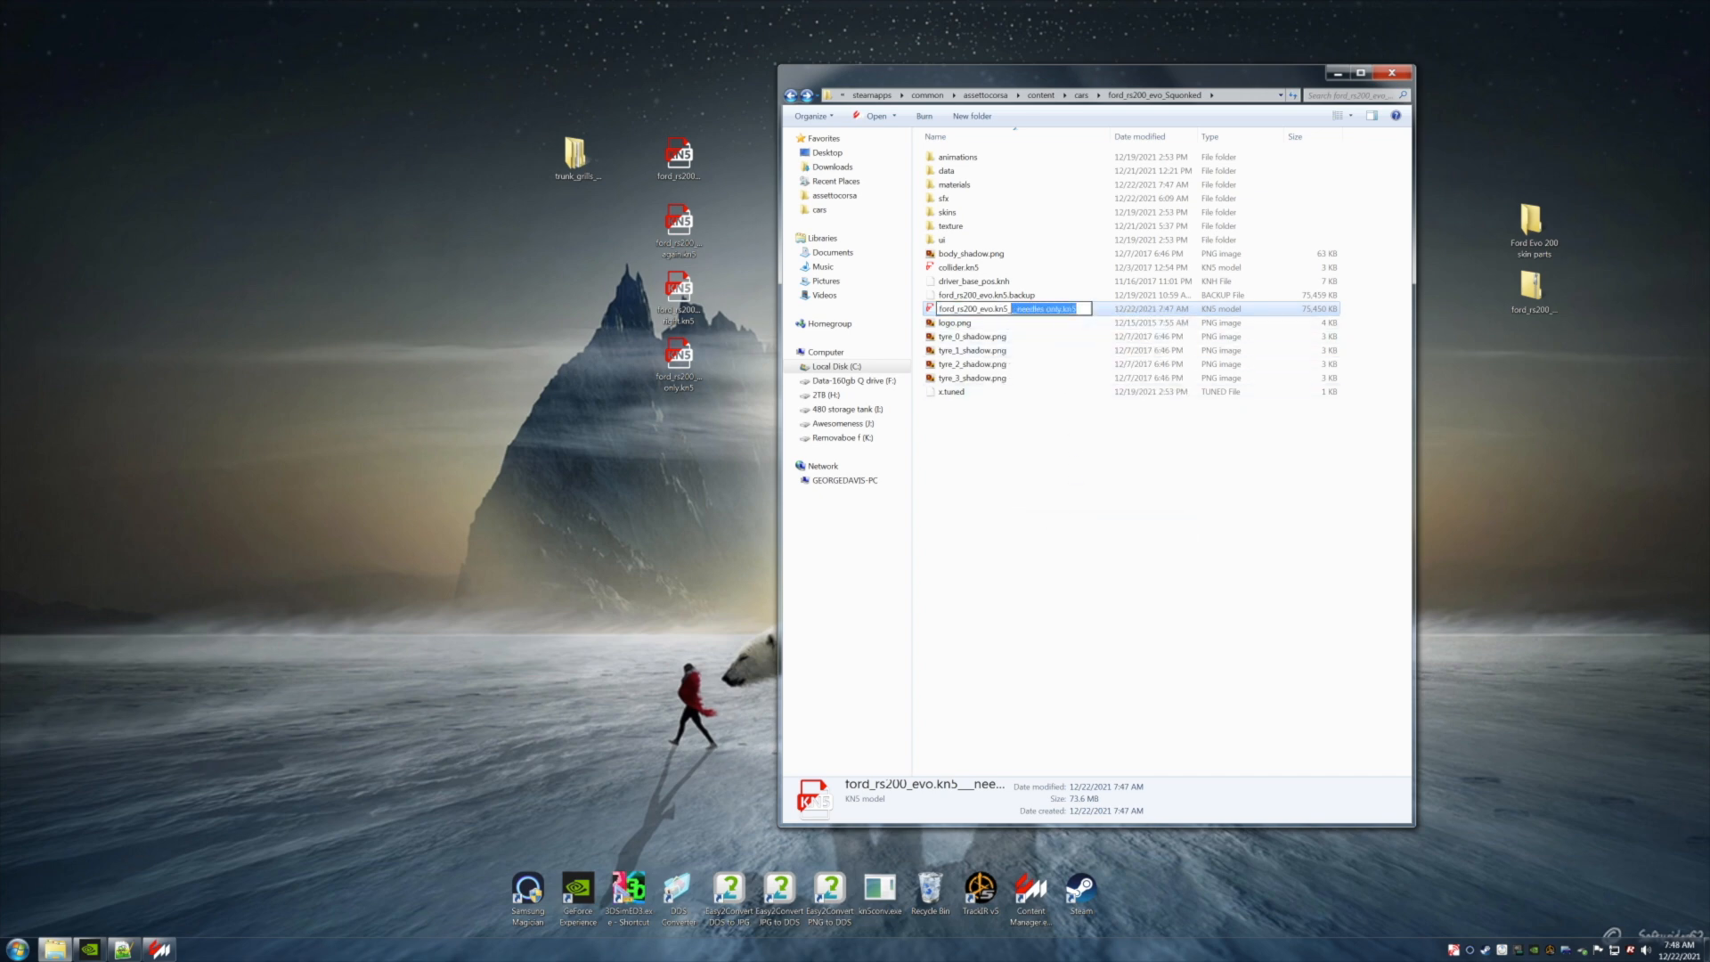
pyautogui.press('BackSpace')
pyautogui.press('Return')
pyautogui.click(1062, 609)
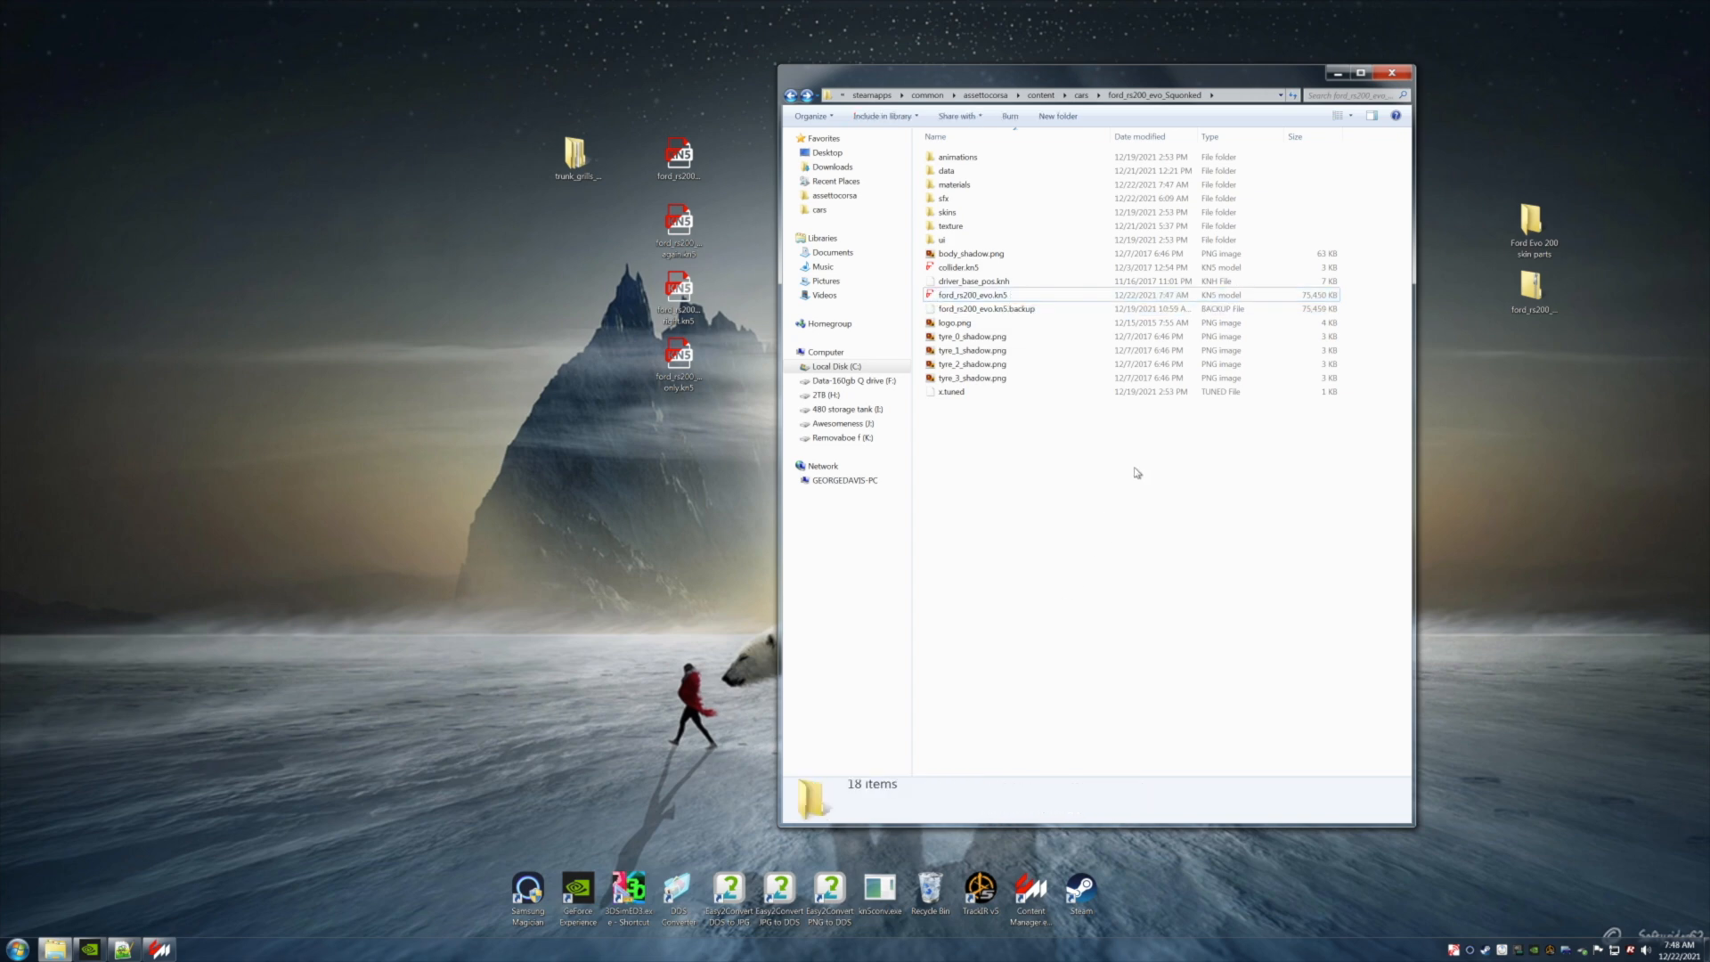
# Switch to Content Manager, open the Ford RS200 EVO Squonked in CM Showroom and examine the dashboard gauges from the driver's view.
pyautogui.click(1337, 78)
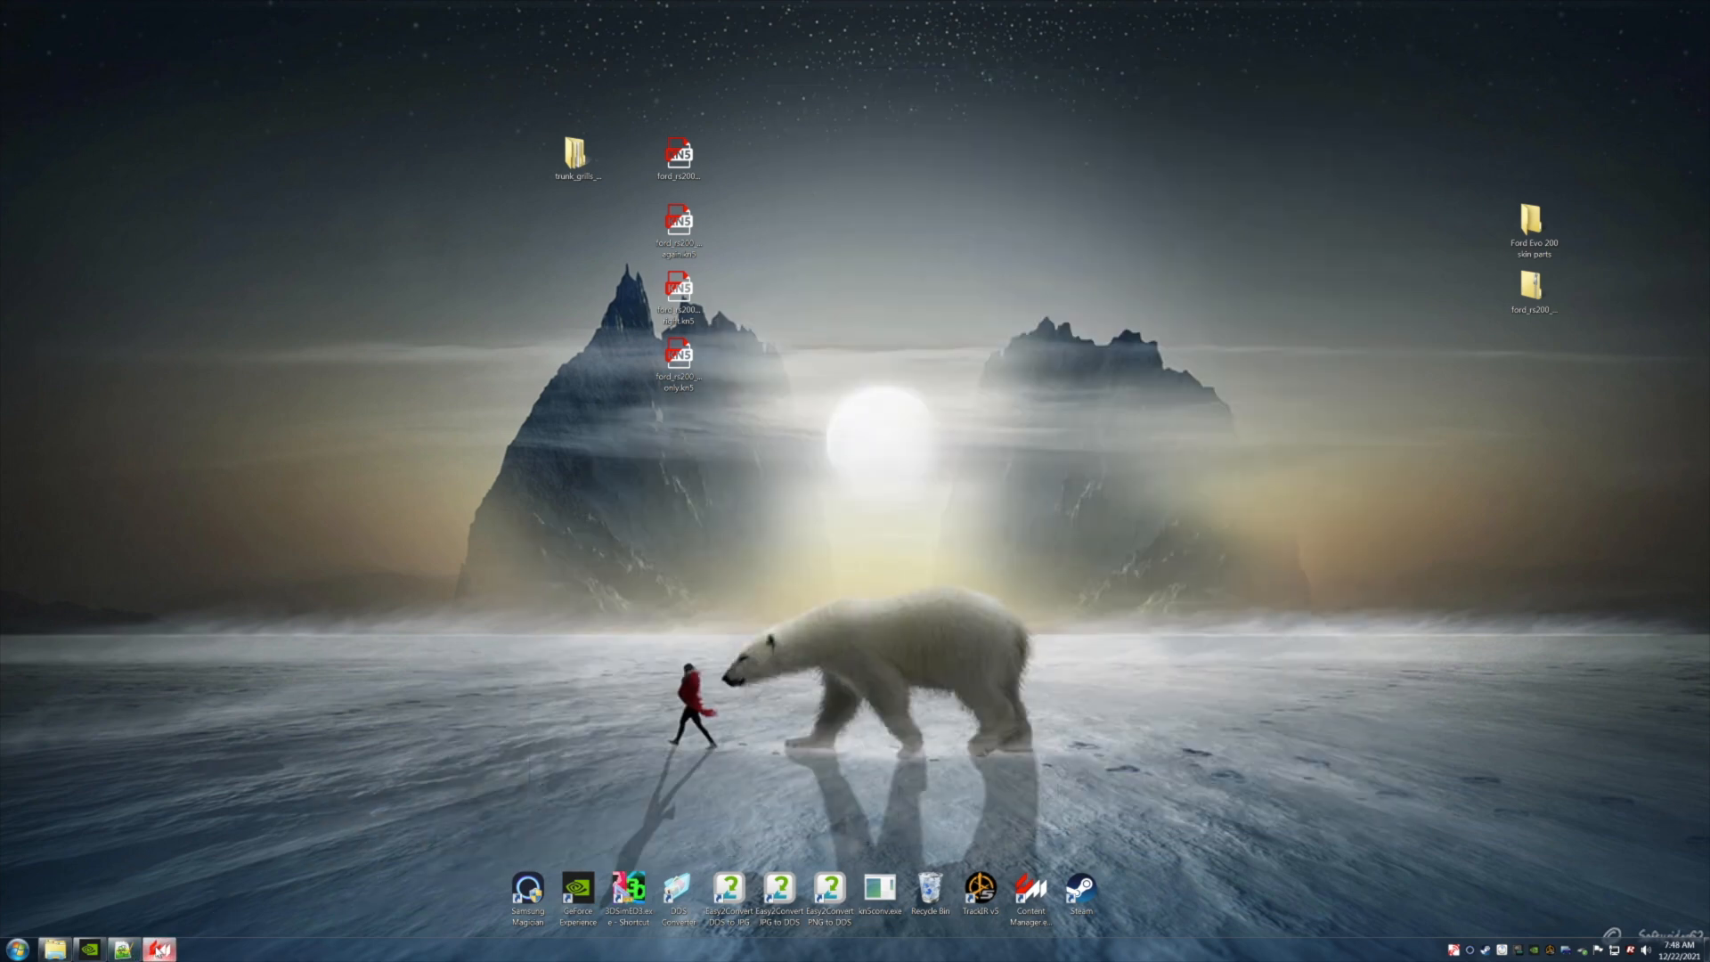
pyautogui.click(157, 951)
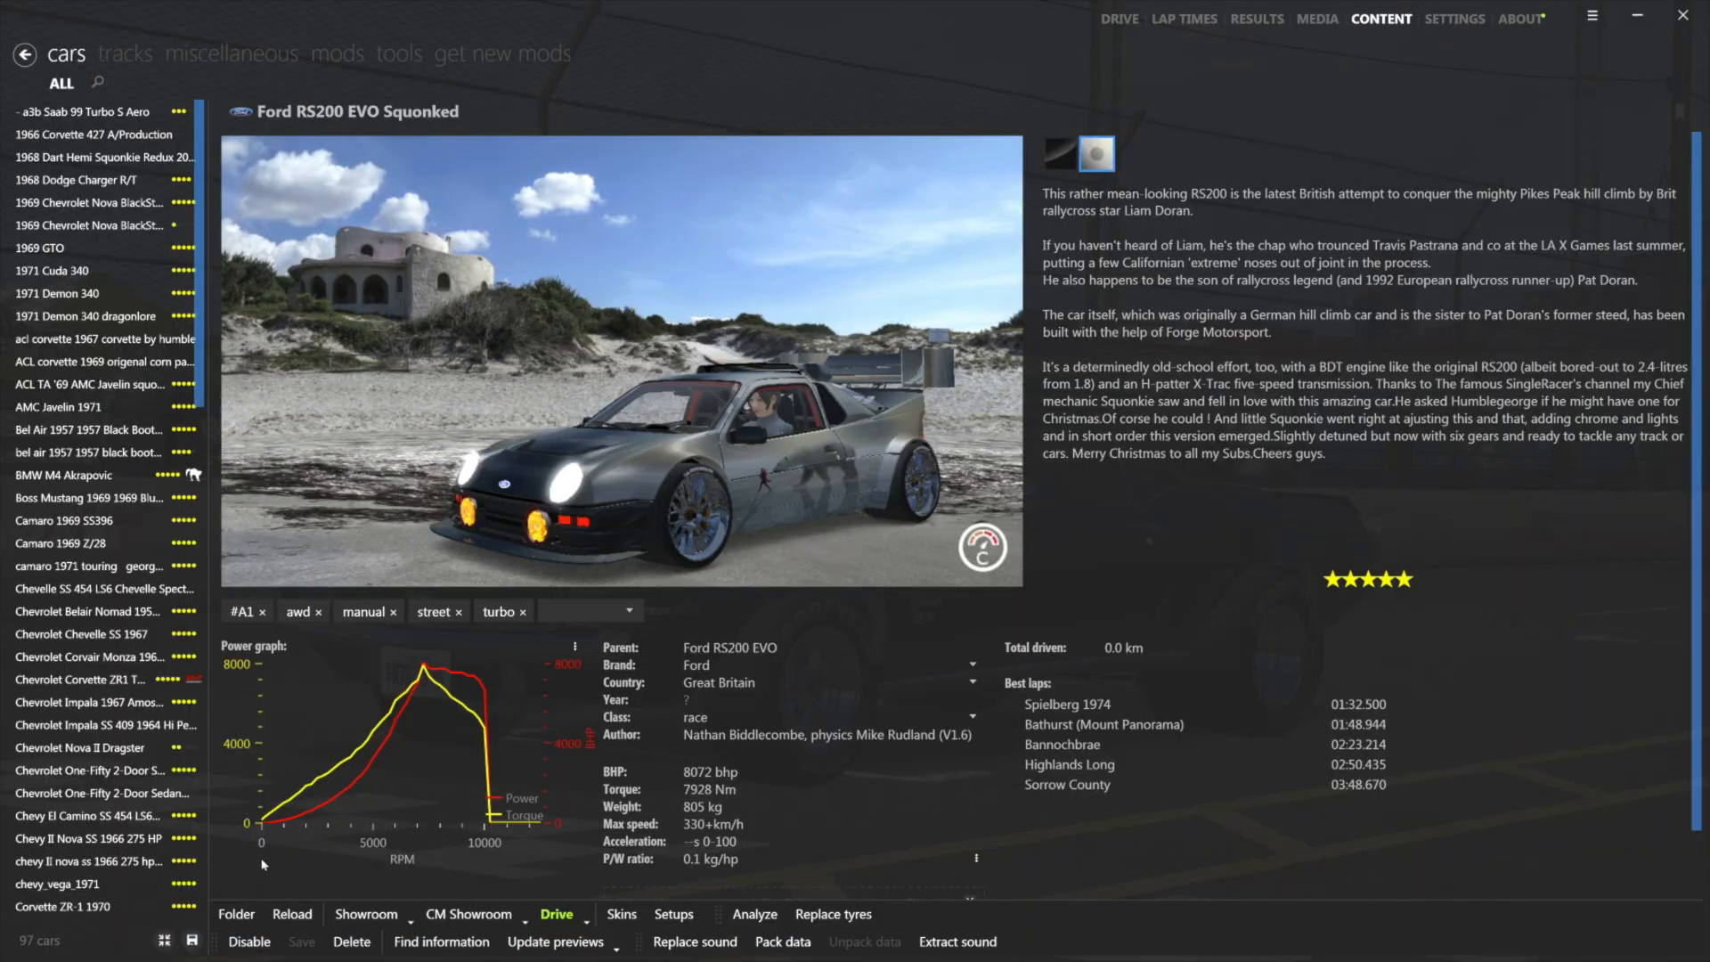
pyautogui.click(470, 914)
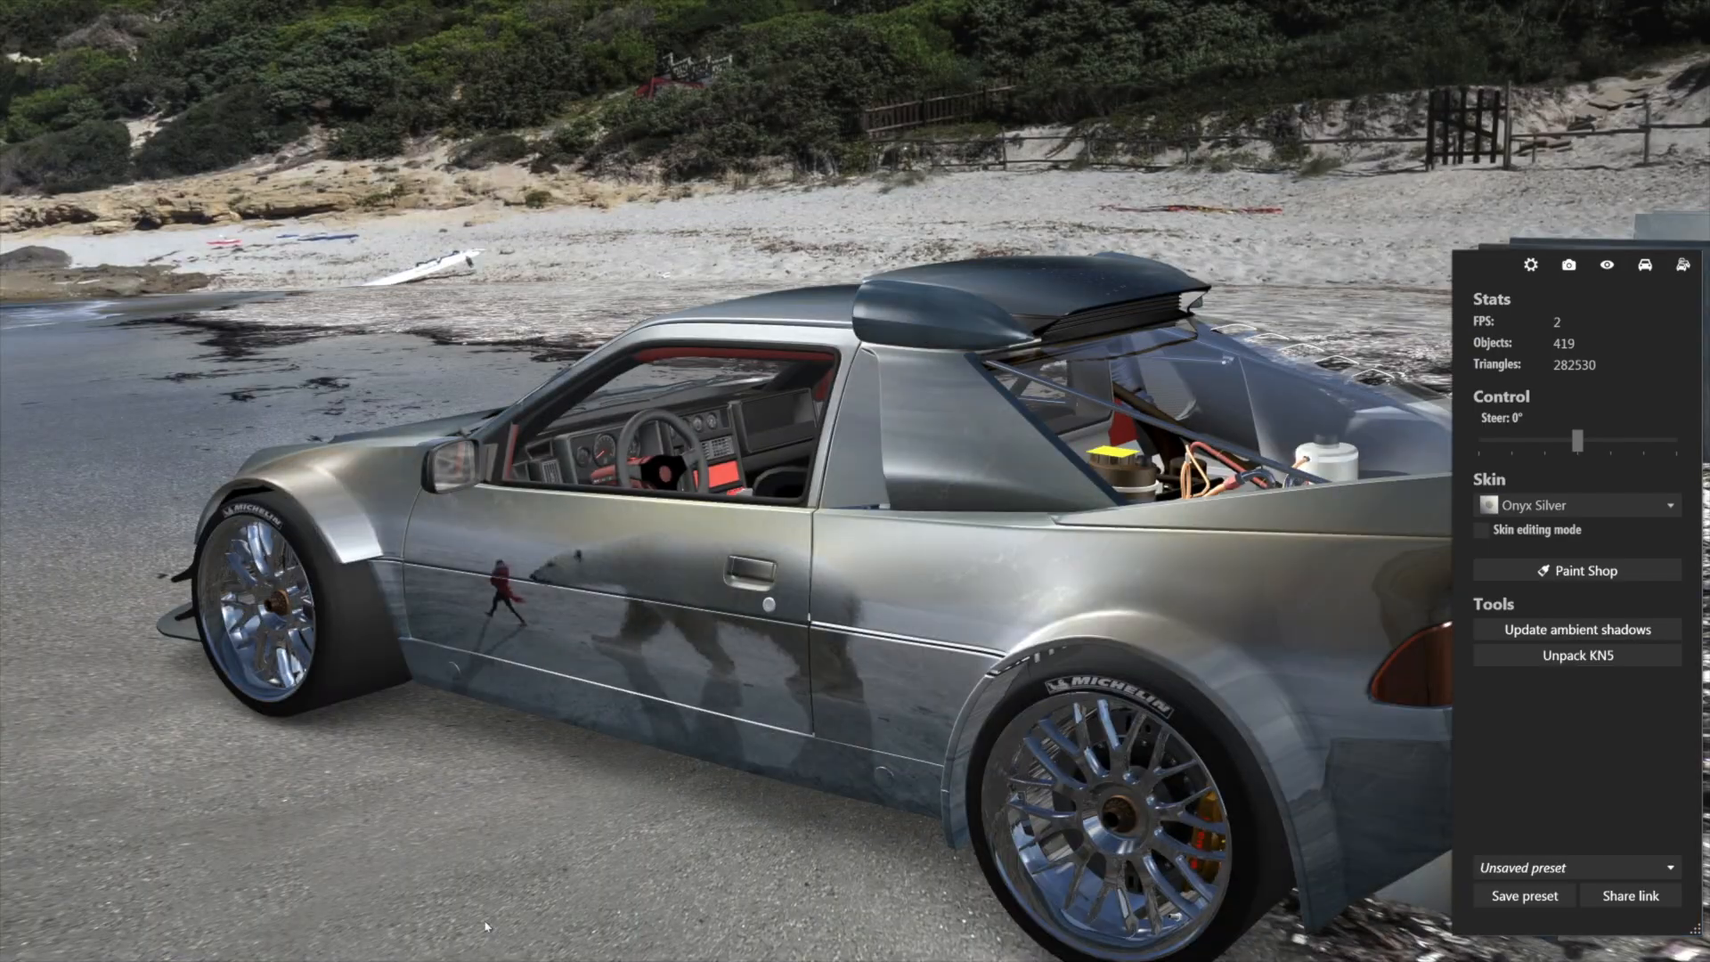
pyautogui.moveTo(600, 777); pyautogui.dragTo(599, 832)
pyautogui.scroll(5, 599, 828)
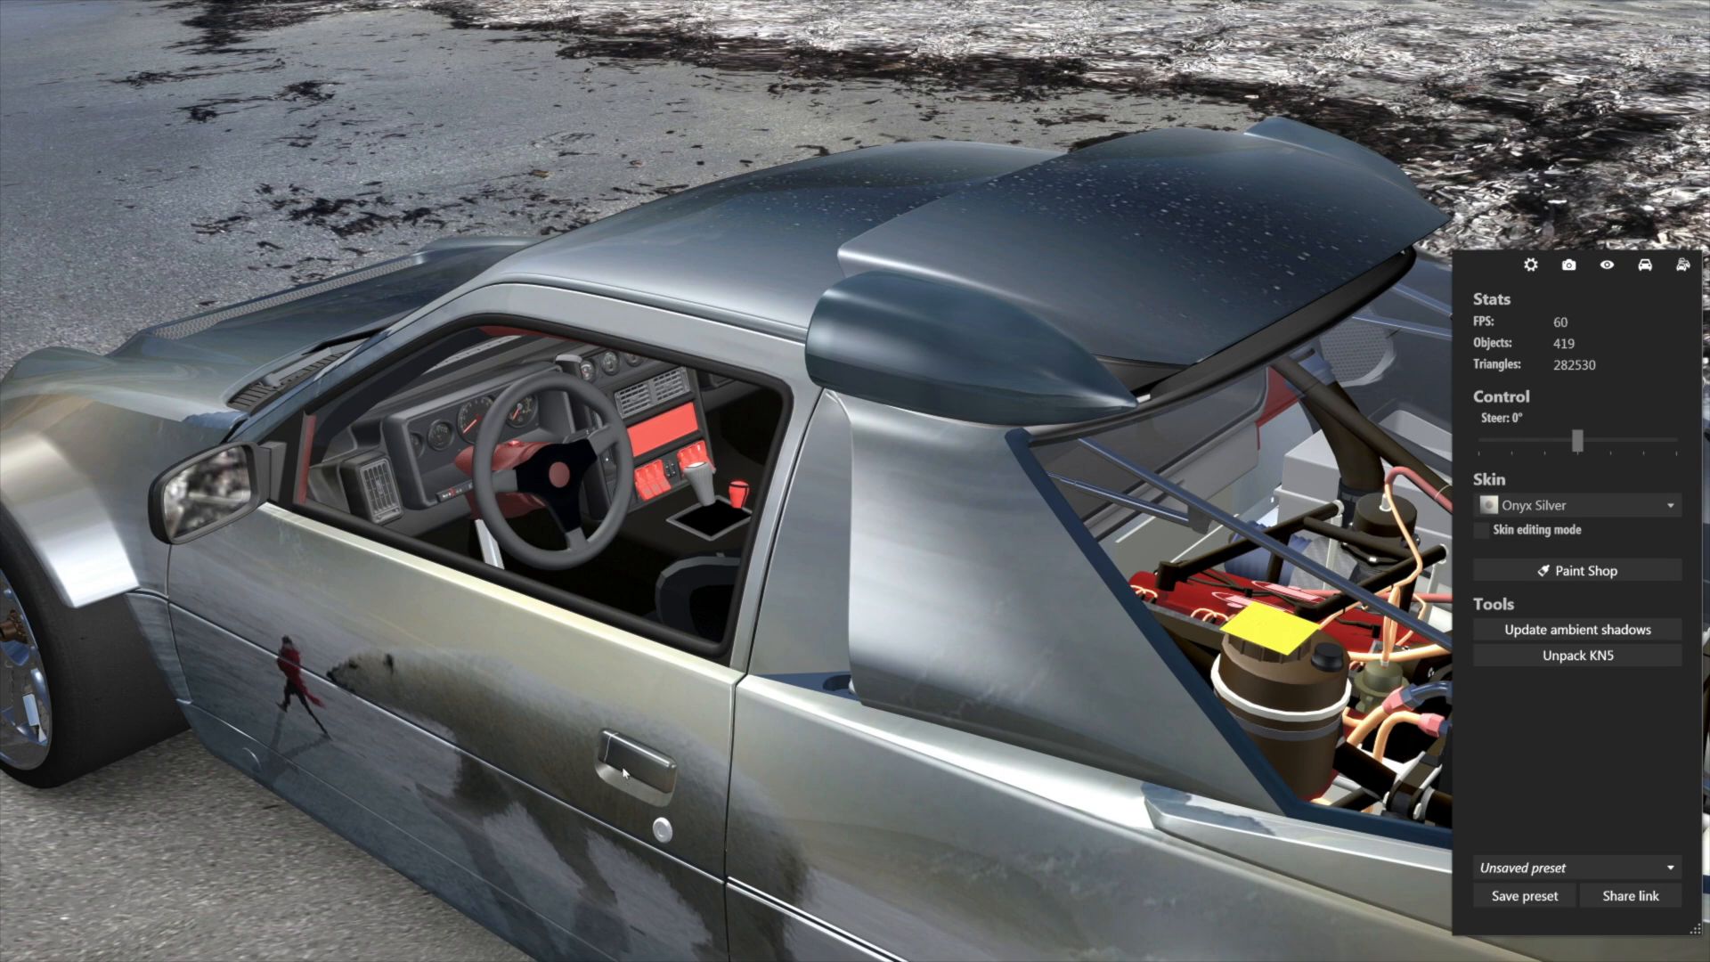
pyautogui.press('F1')
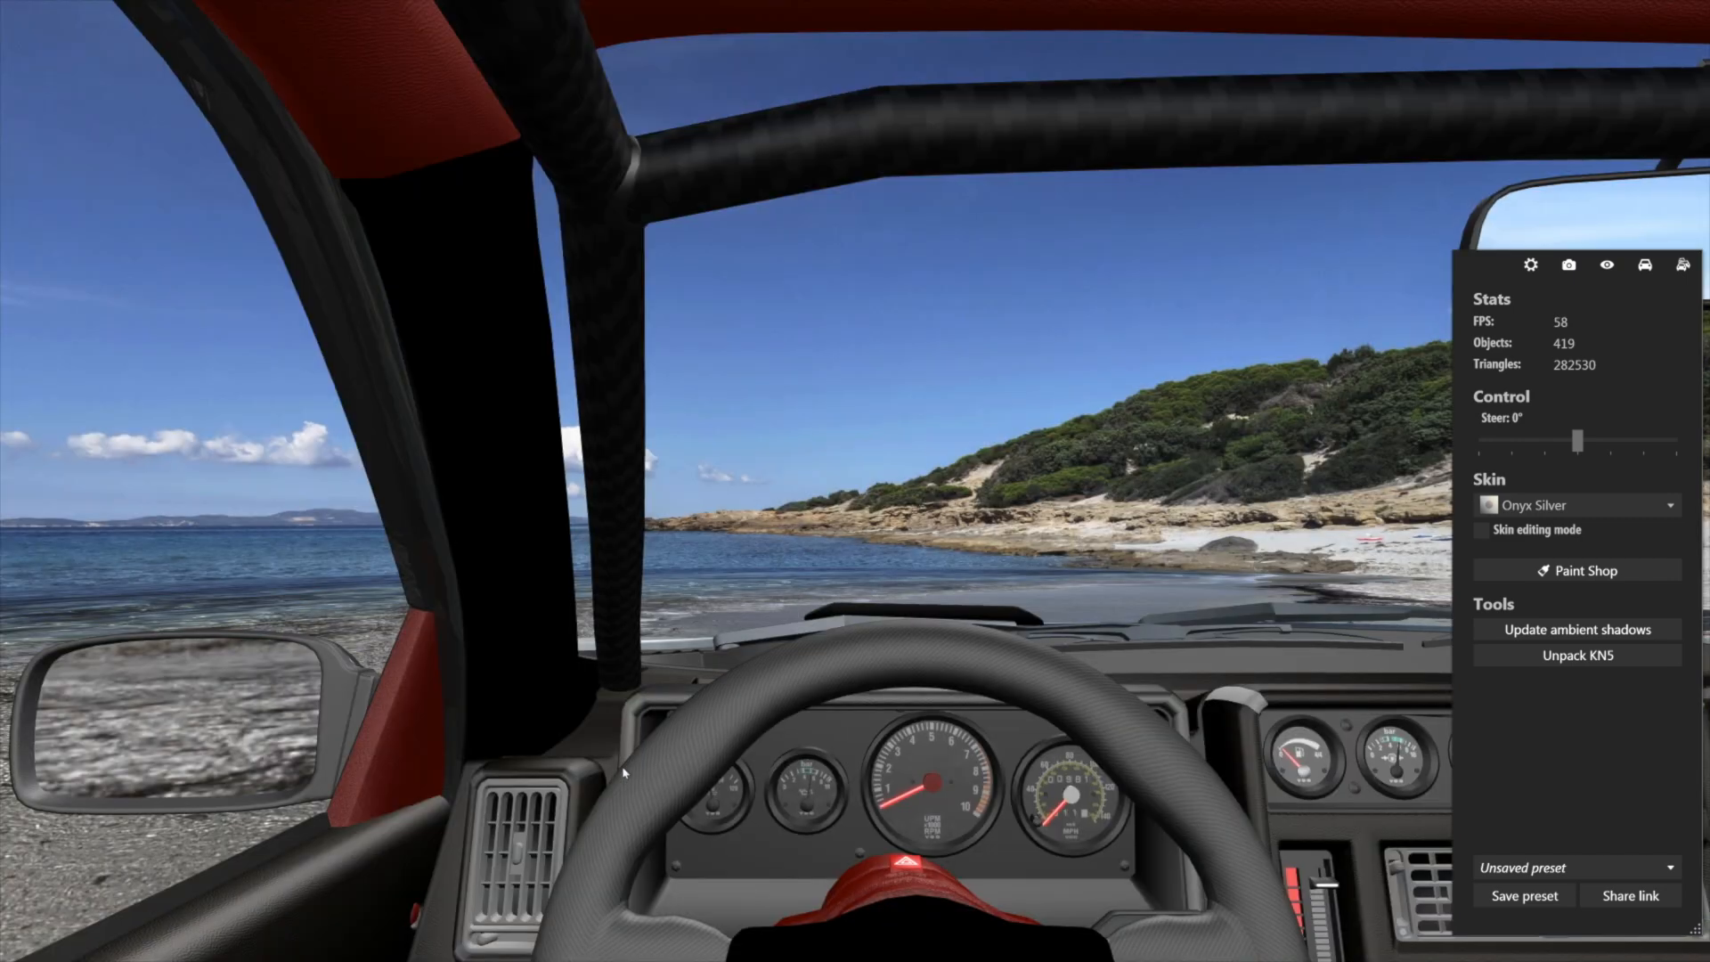
pyautogui.moveTo(793, 601); pyautogui.dragTo(789, 682)
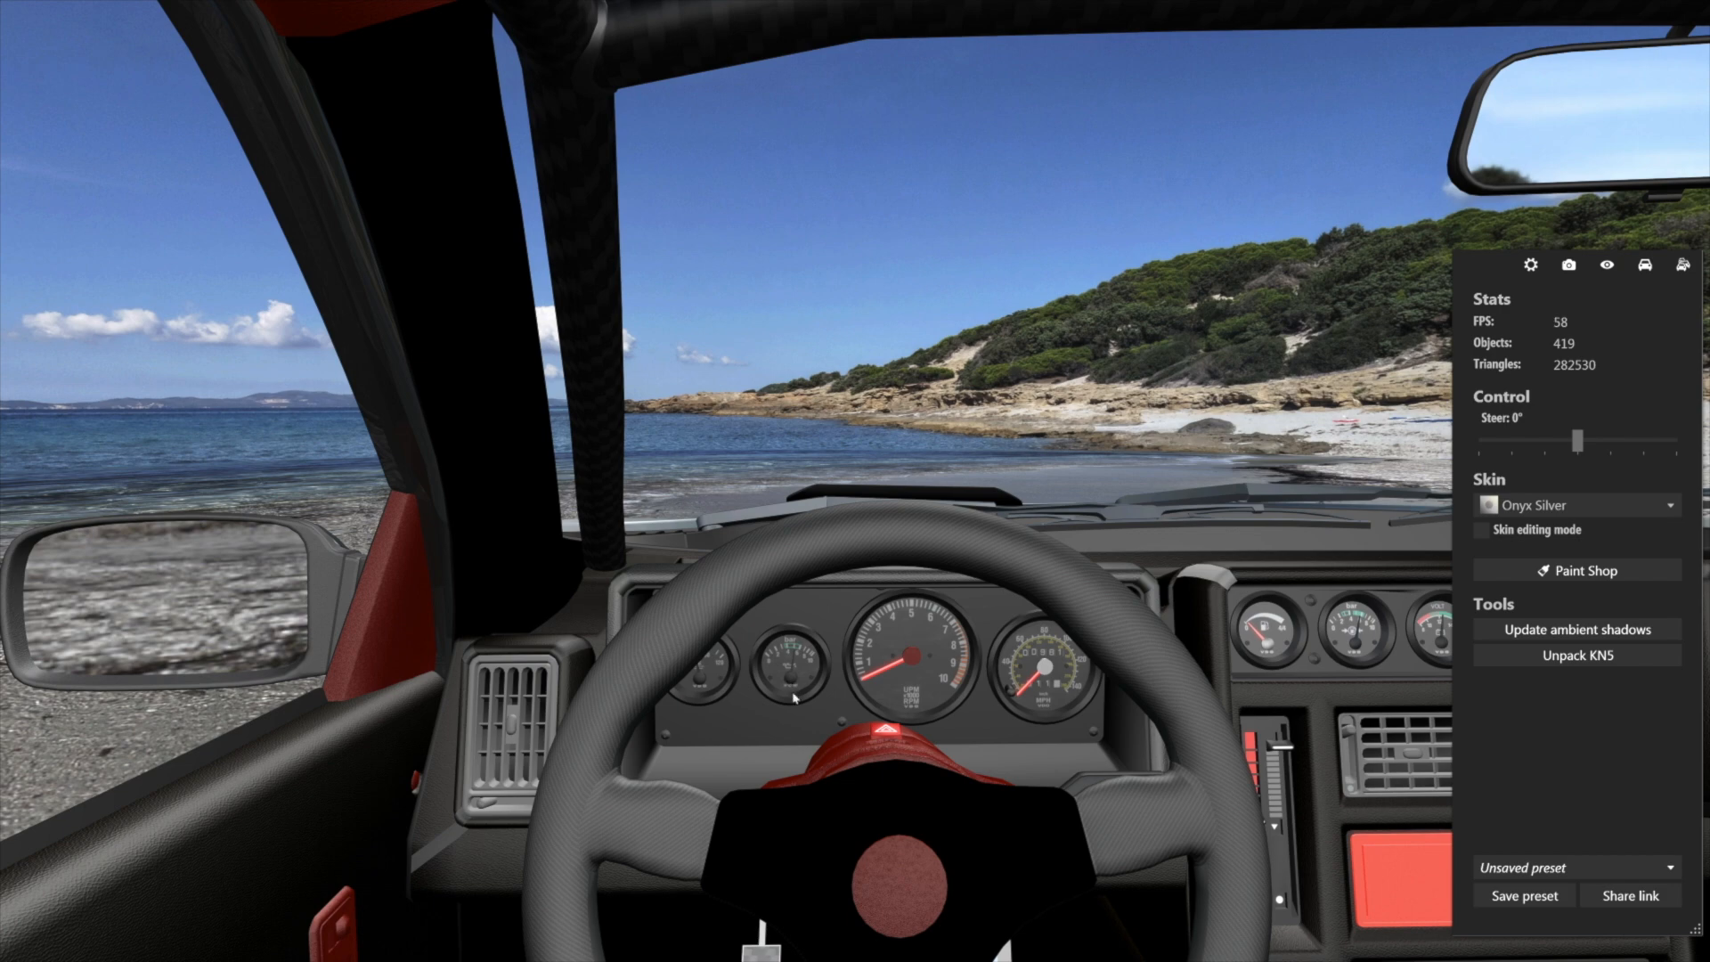
pyautogui.moveTo(872, 779); pyautogui.dragTo(927, 844)
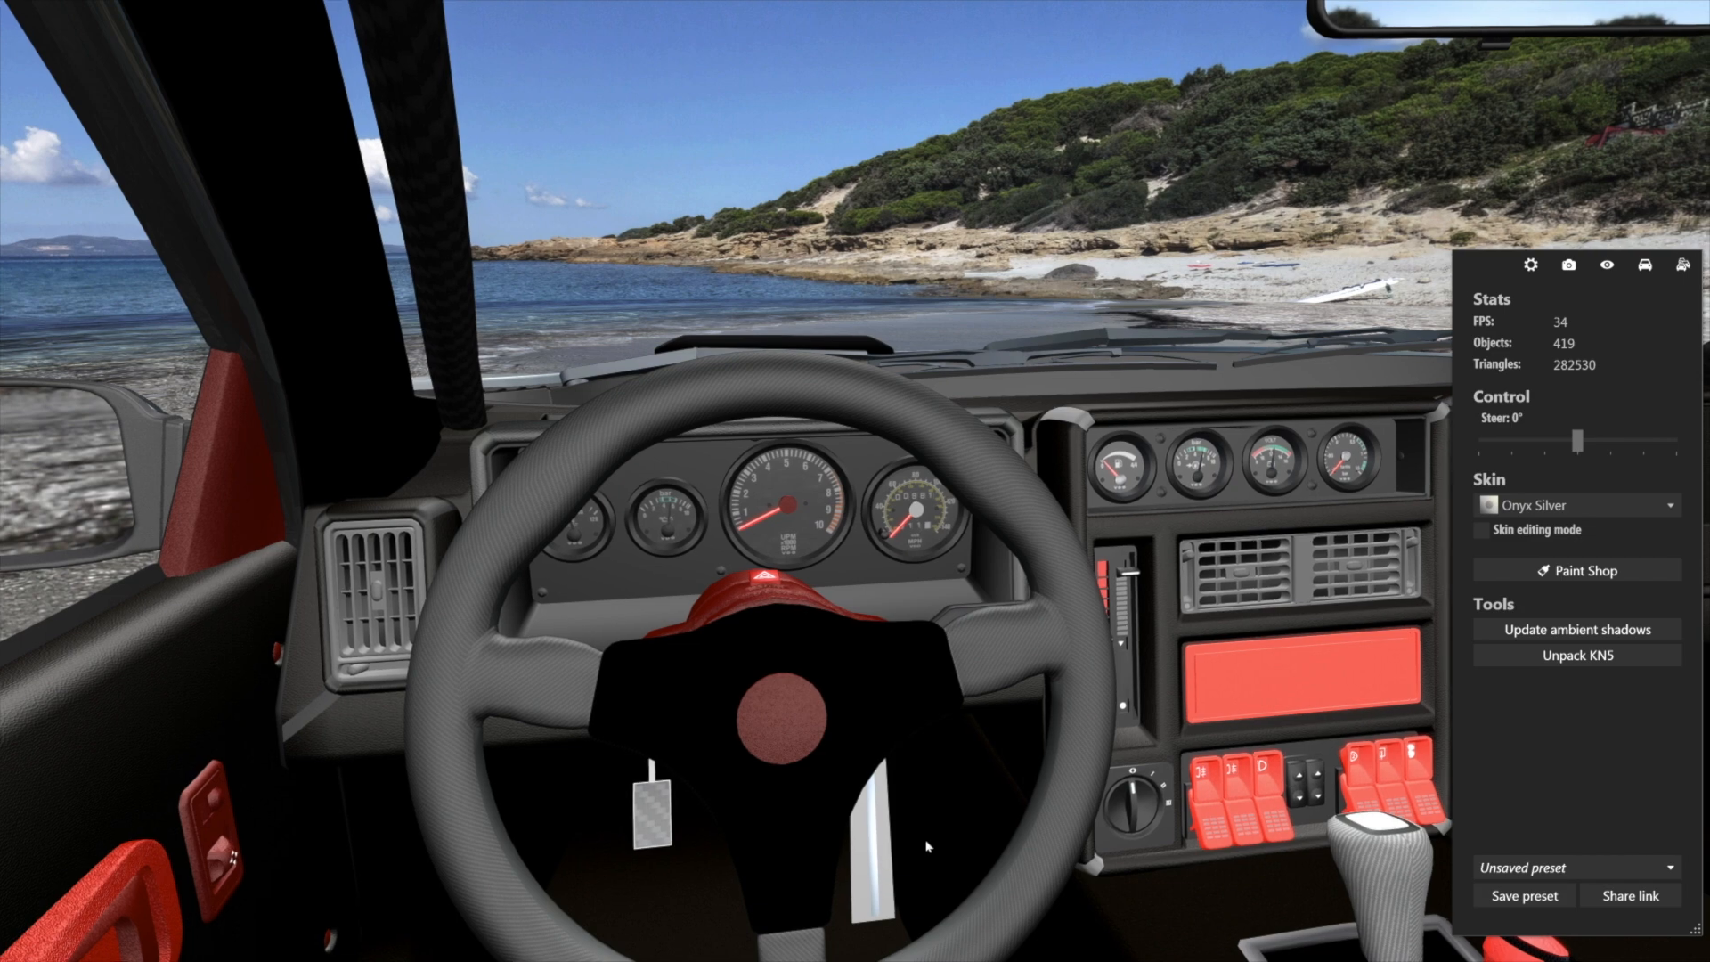
# Turn on the car's lights in the showroom and examine the illuminated dashboard gauges and needles from the driver's view.
pyautogui.moveTo(927, 844); pyautogui.dragTo(845, 809)
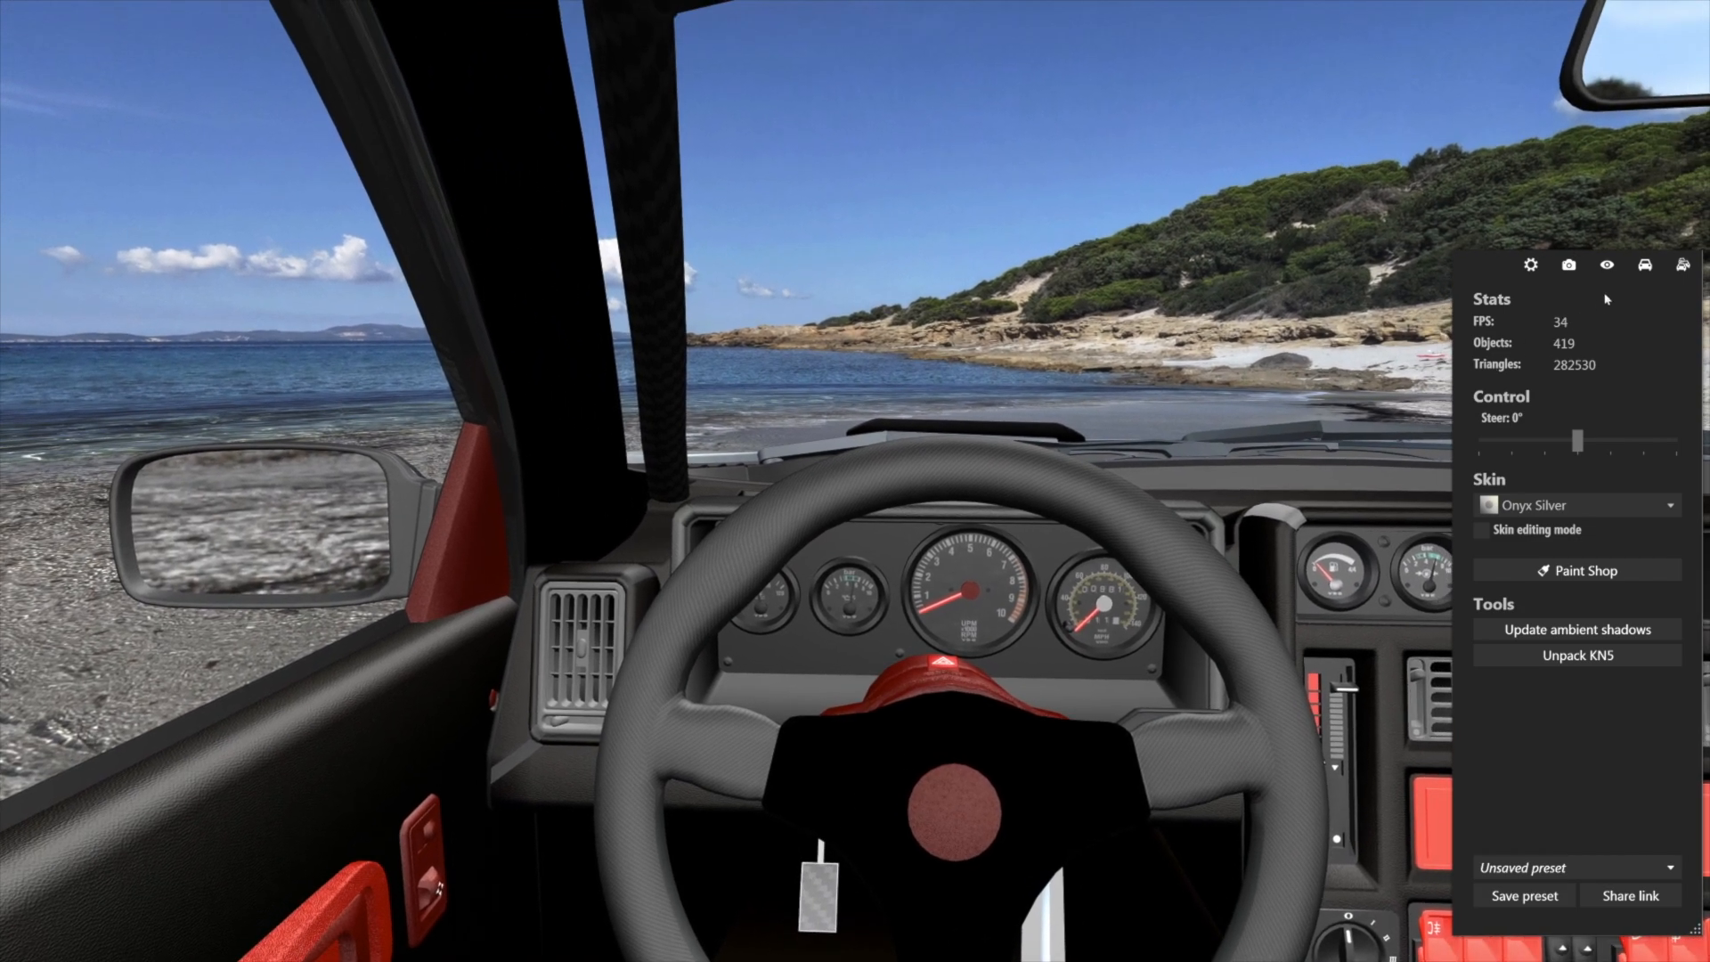
pyautogui.click(1645, 265)
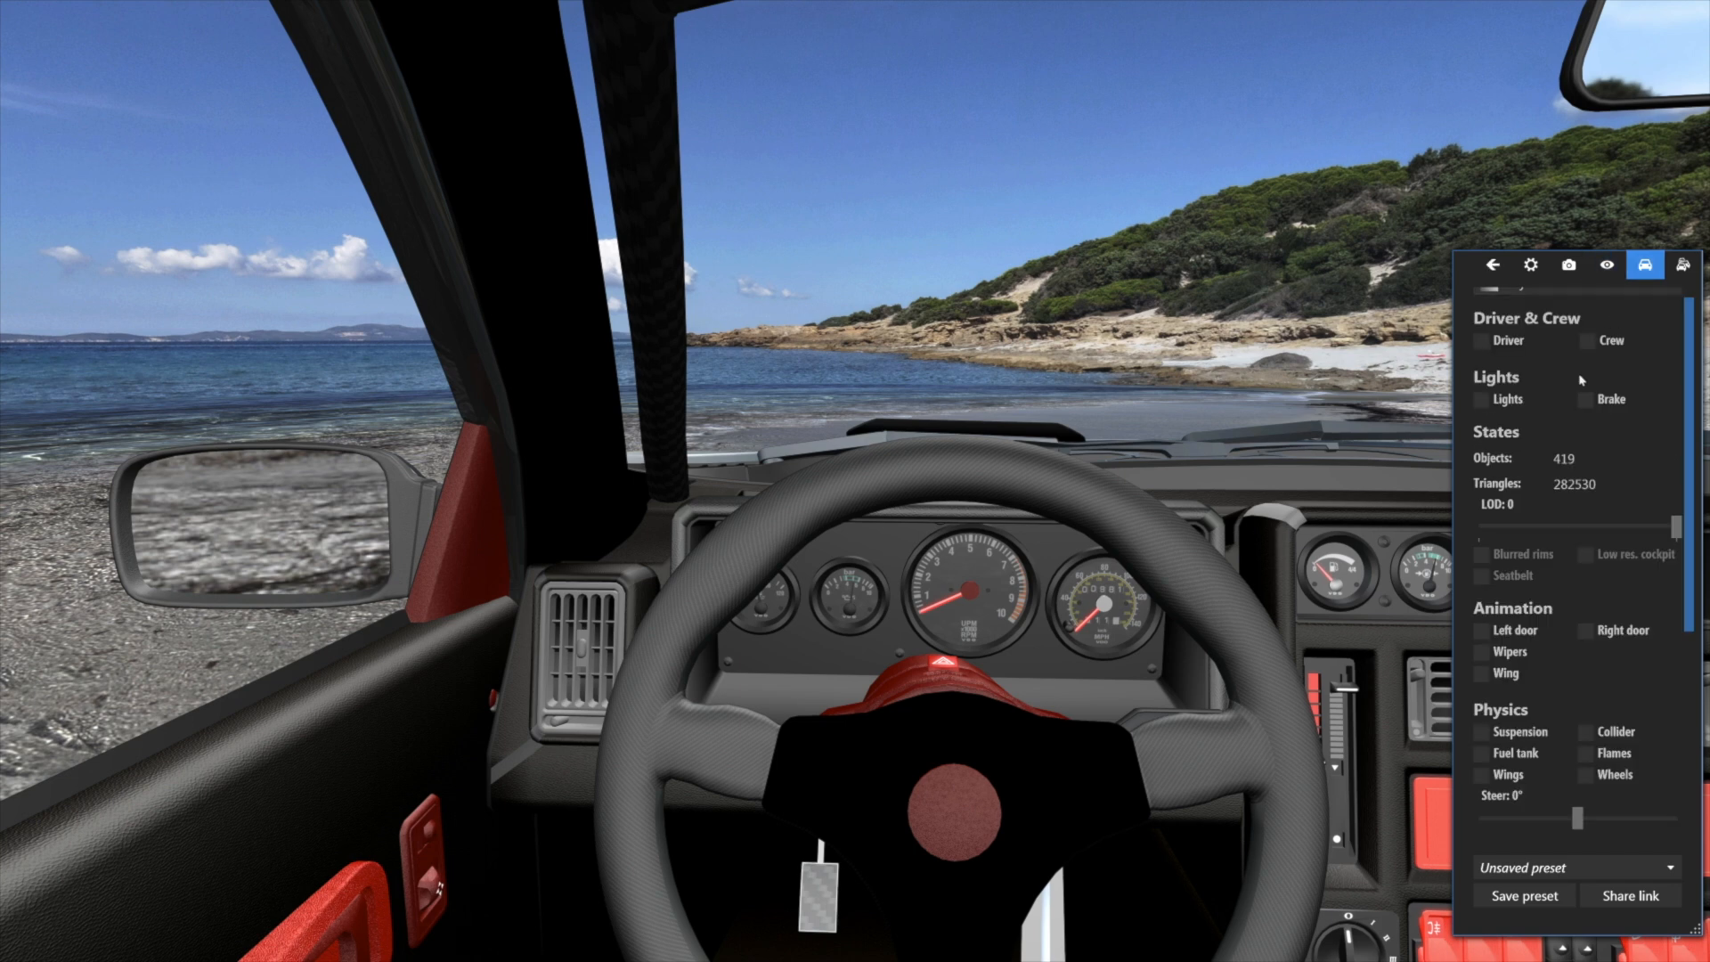
pyautogui.click(1481, 400)
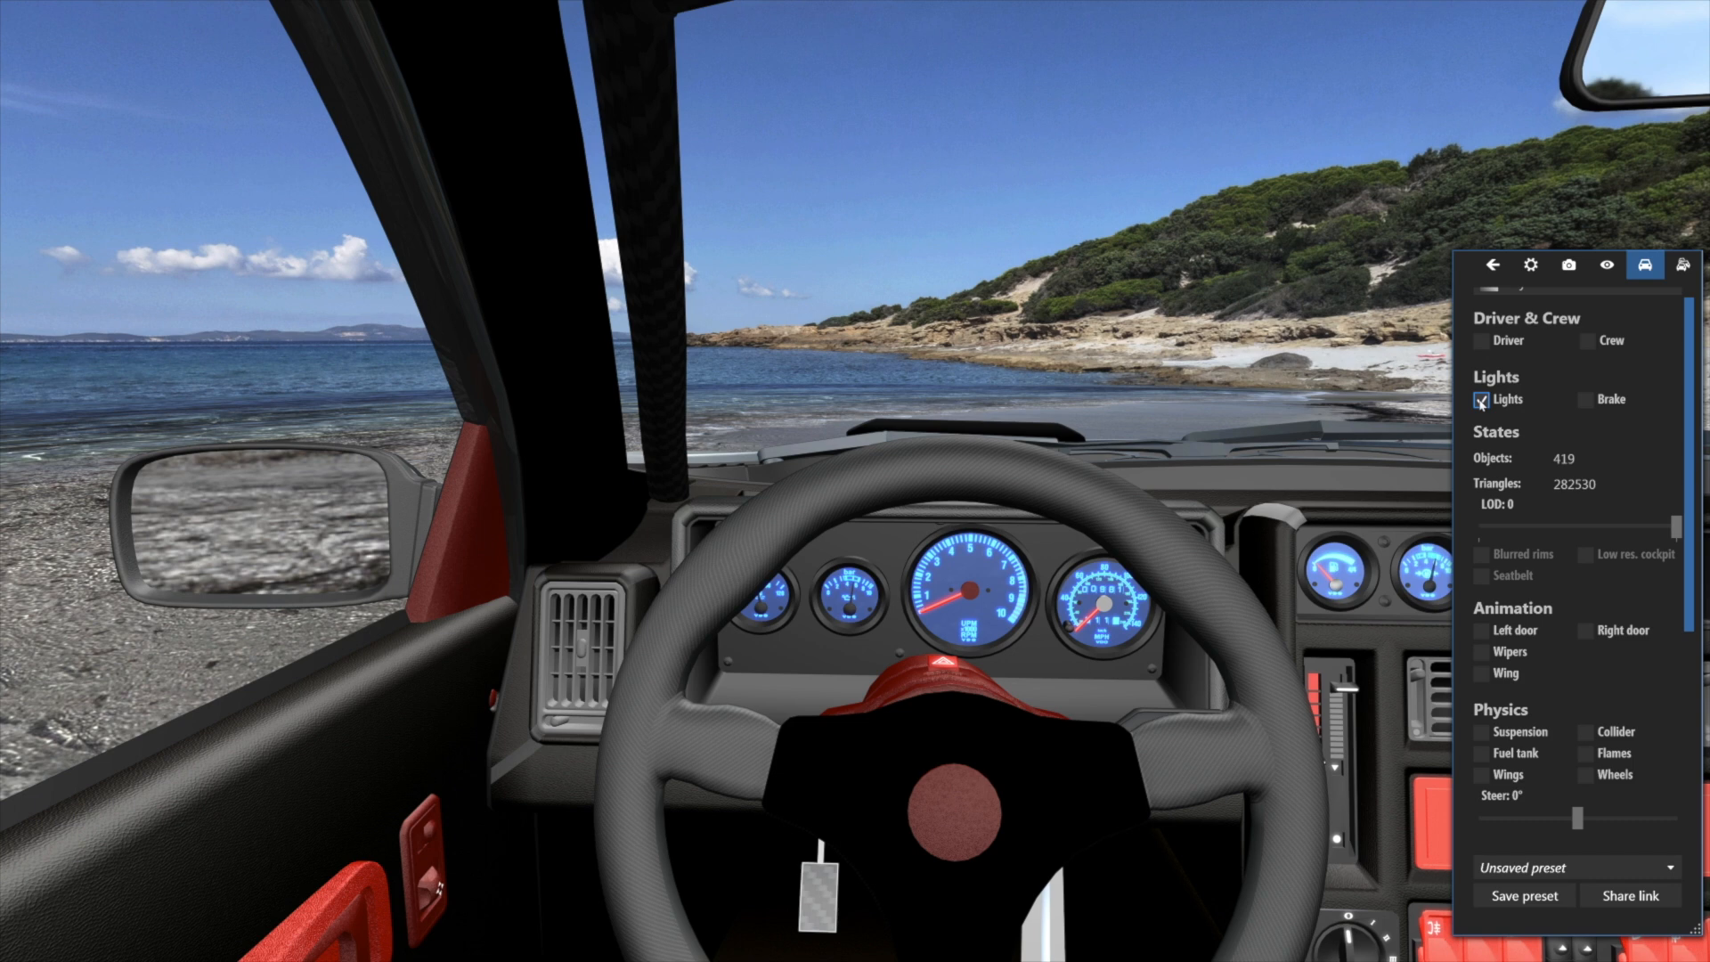
pyautogui.click(1491, 267)
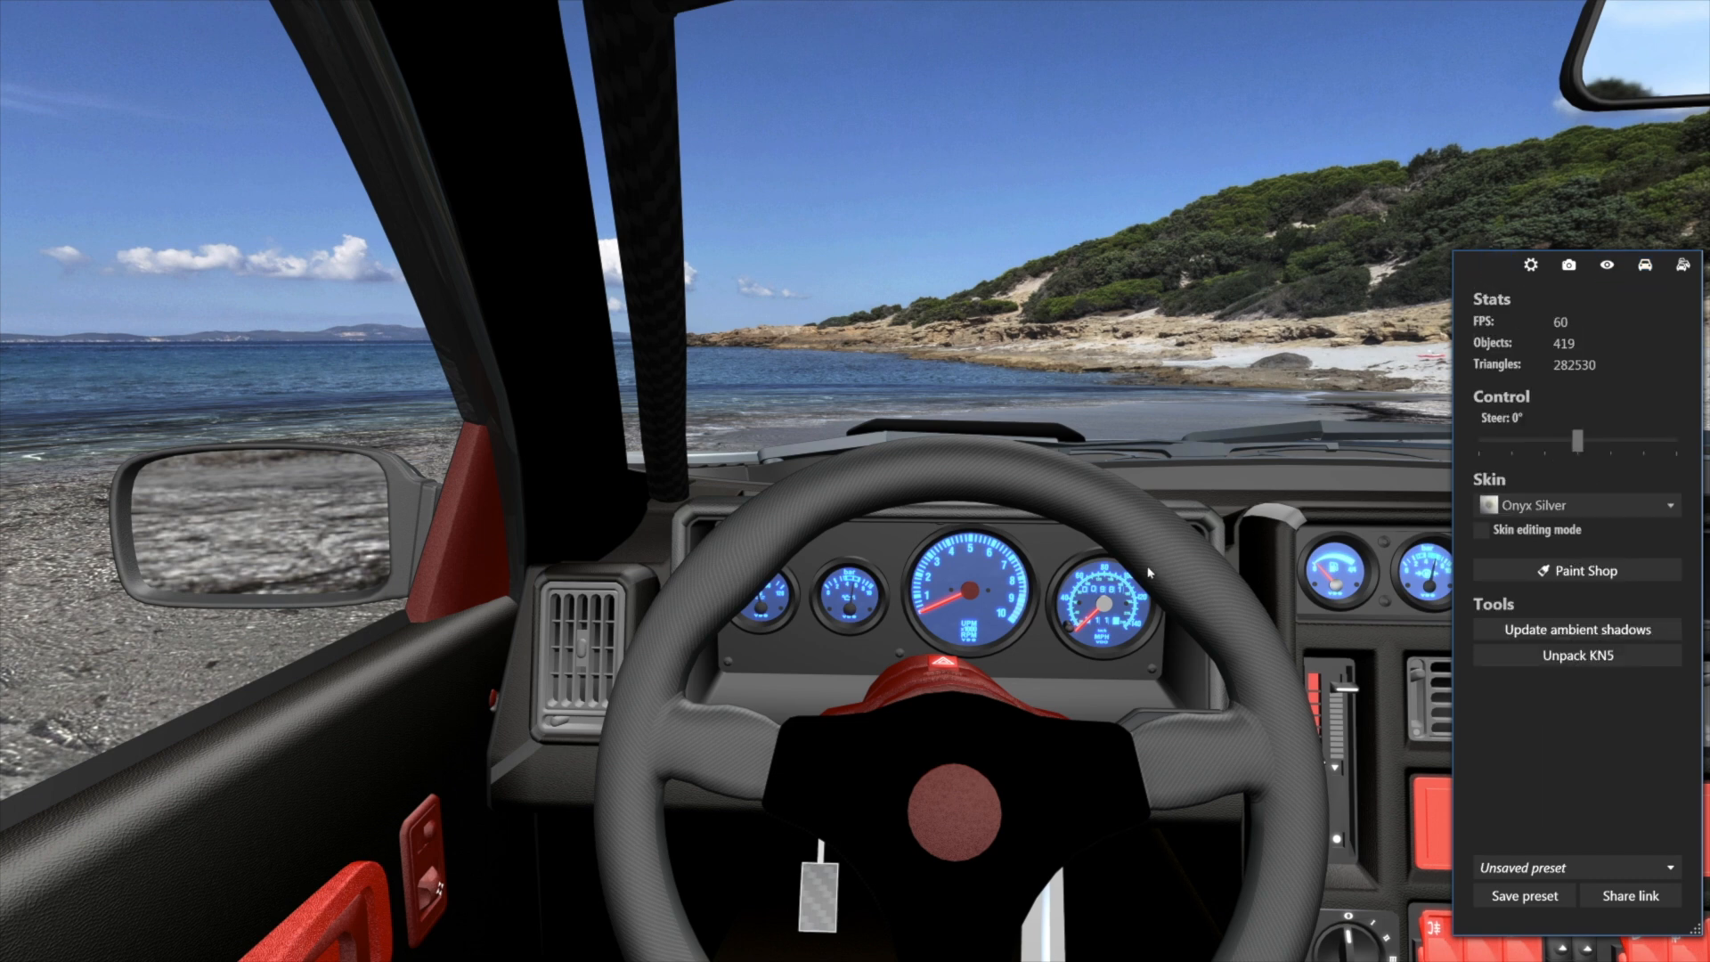
pyautogui.moveTo(1317, 364); pyautogui.dragTo(1151, 365)
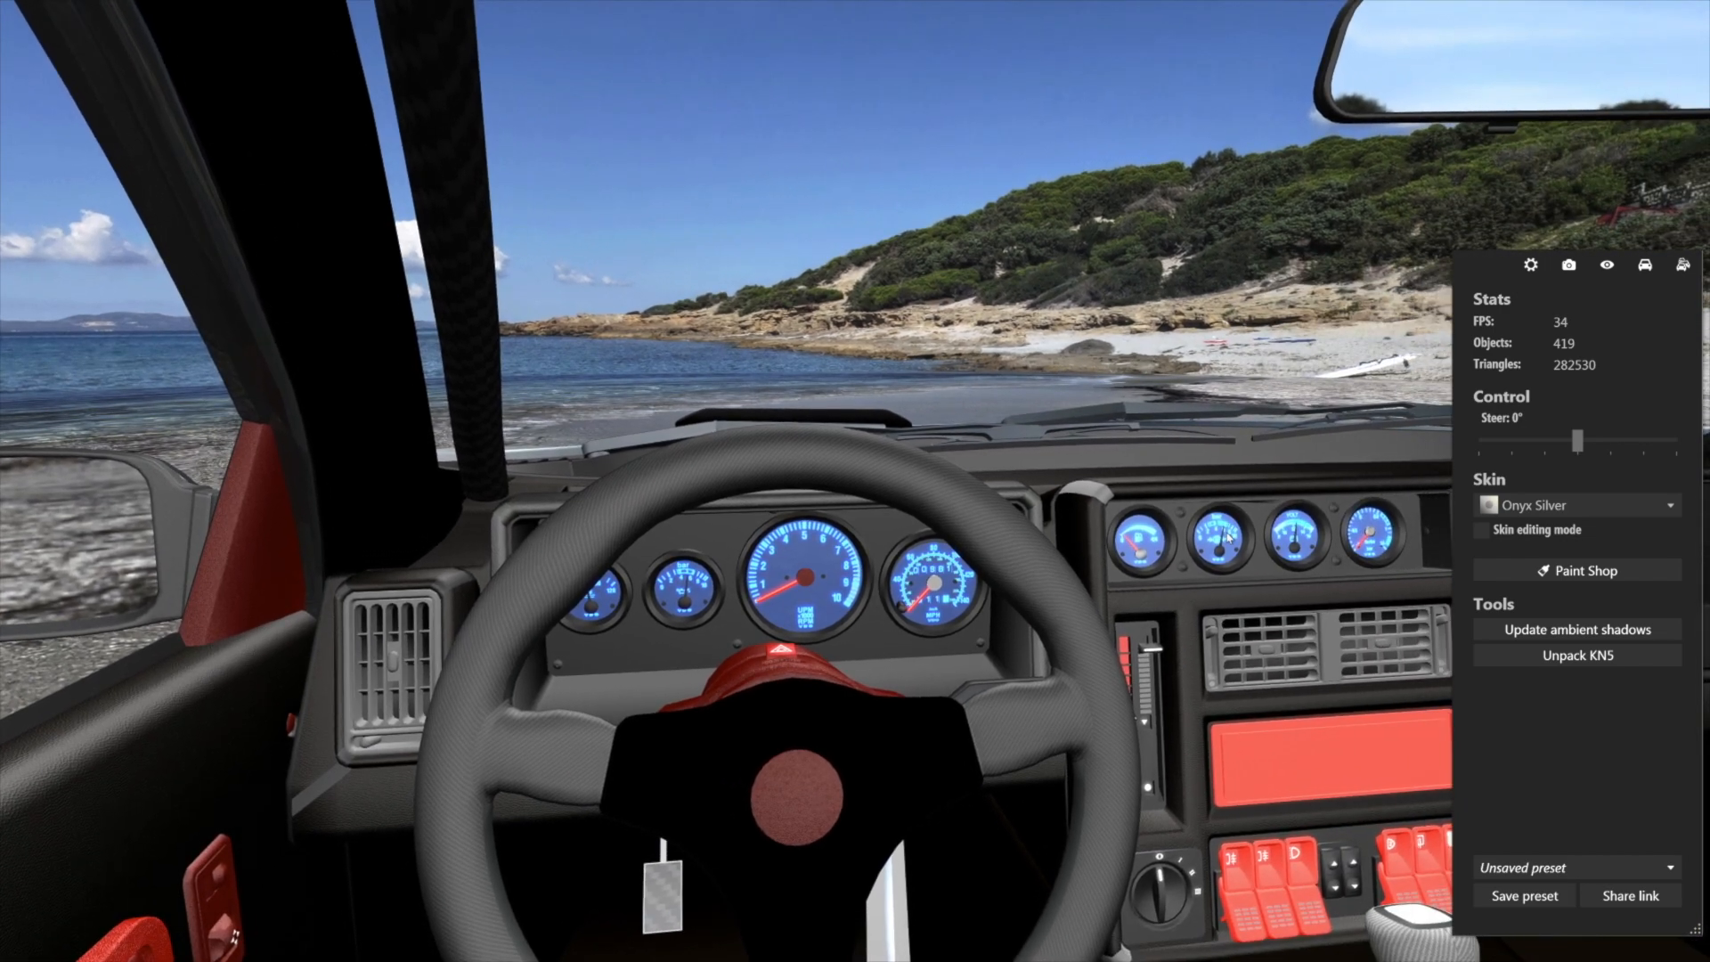
# Open the mesh details of the needle in the second centre-stack gauge, copy the name dashstructurebezels_a191 and exit the showroom.
pyautogui.click(1222, 552)
pyautogui.click(1222, 552)
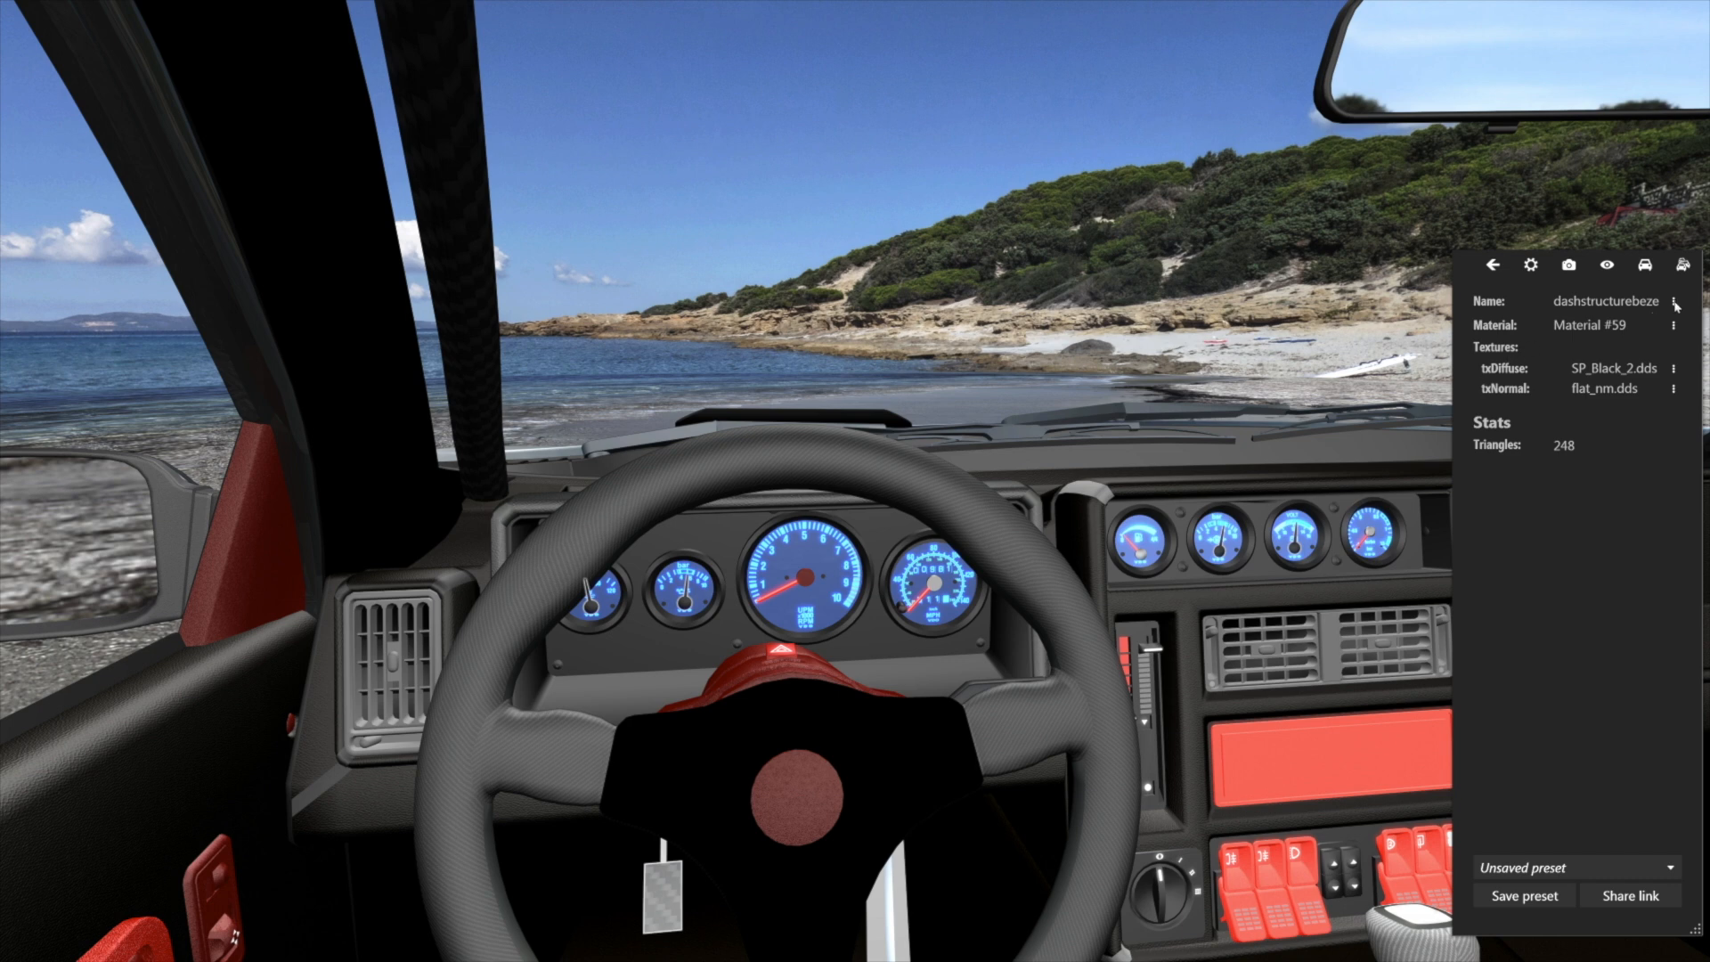
pyautogui.click(1674, 302)
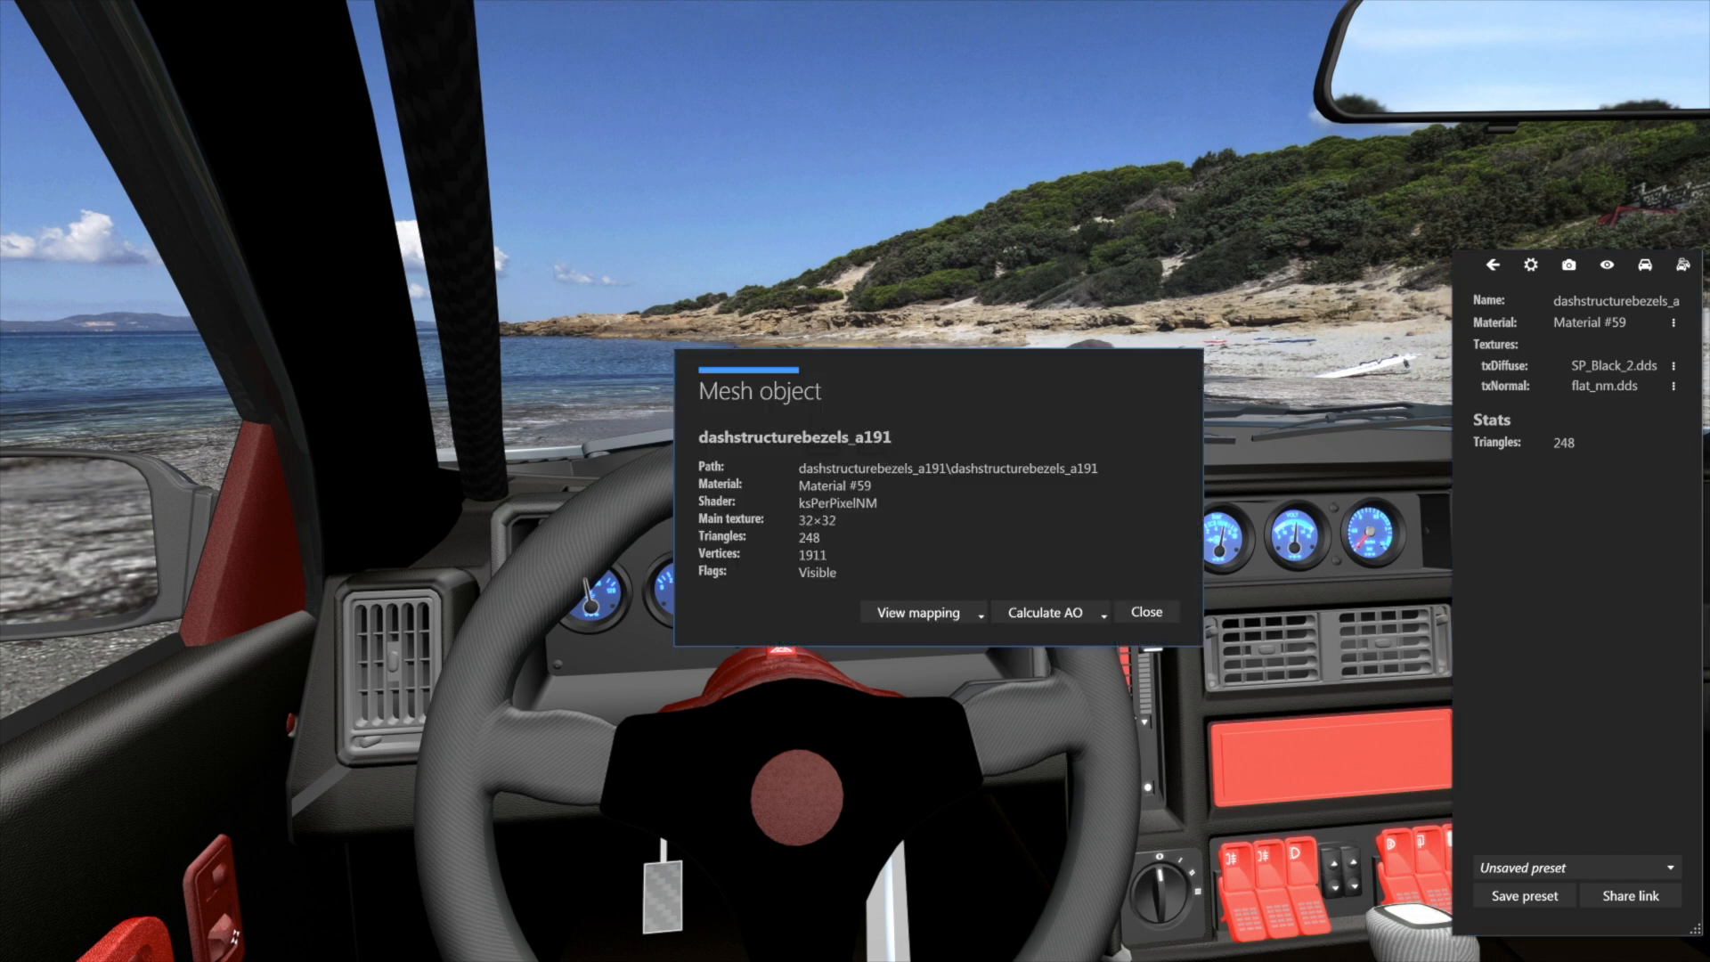
pyautogui.moveTo(893, 437); pyautogui.dragTo(623, 364)
pyautogui.hotkey('ctrl', 'c')
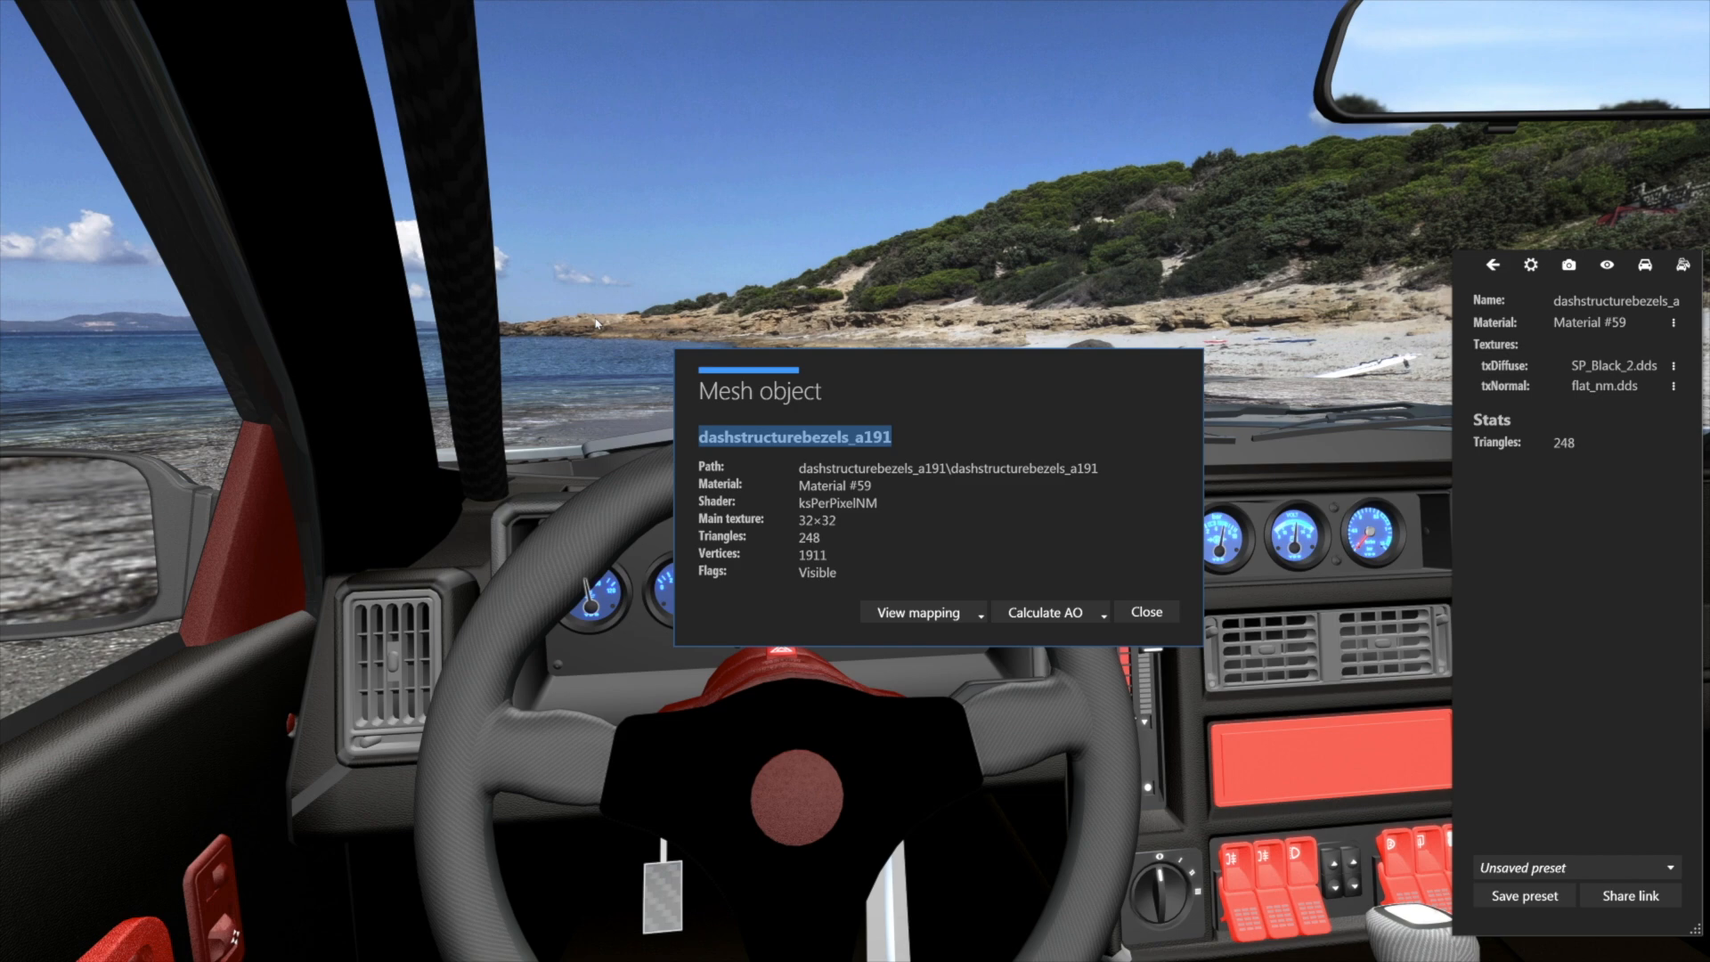
pyautogui.press('Escape')
pyautogui.press('Escape')
pyautogui.press('Escape')
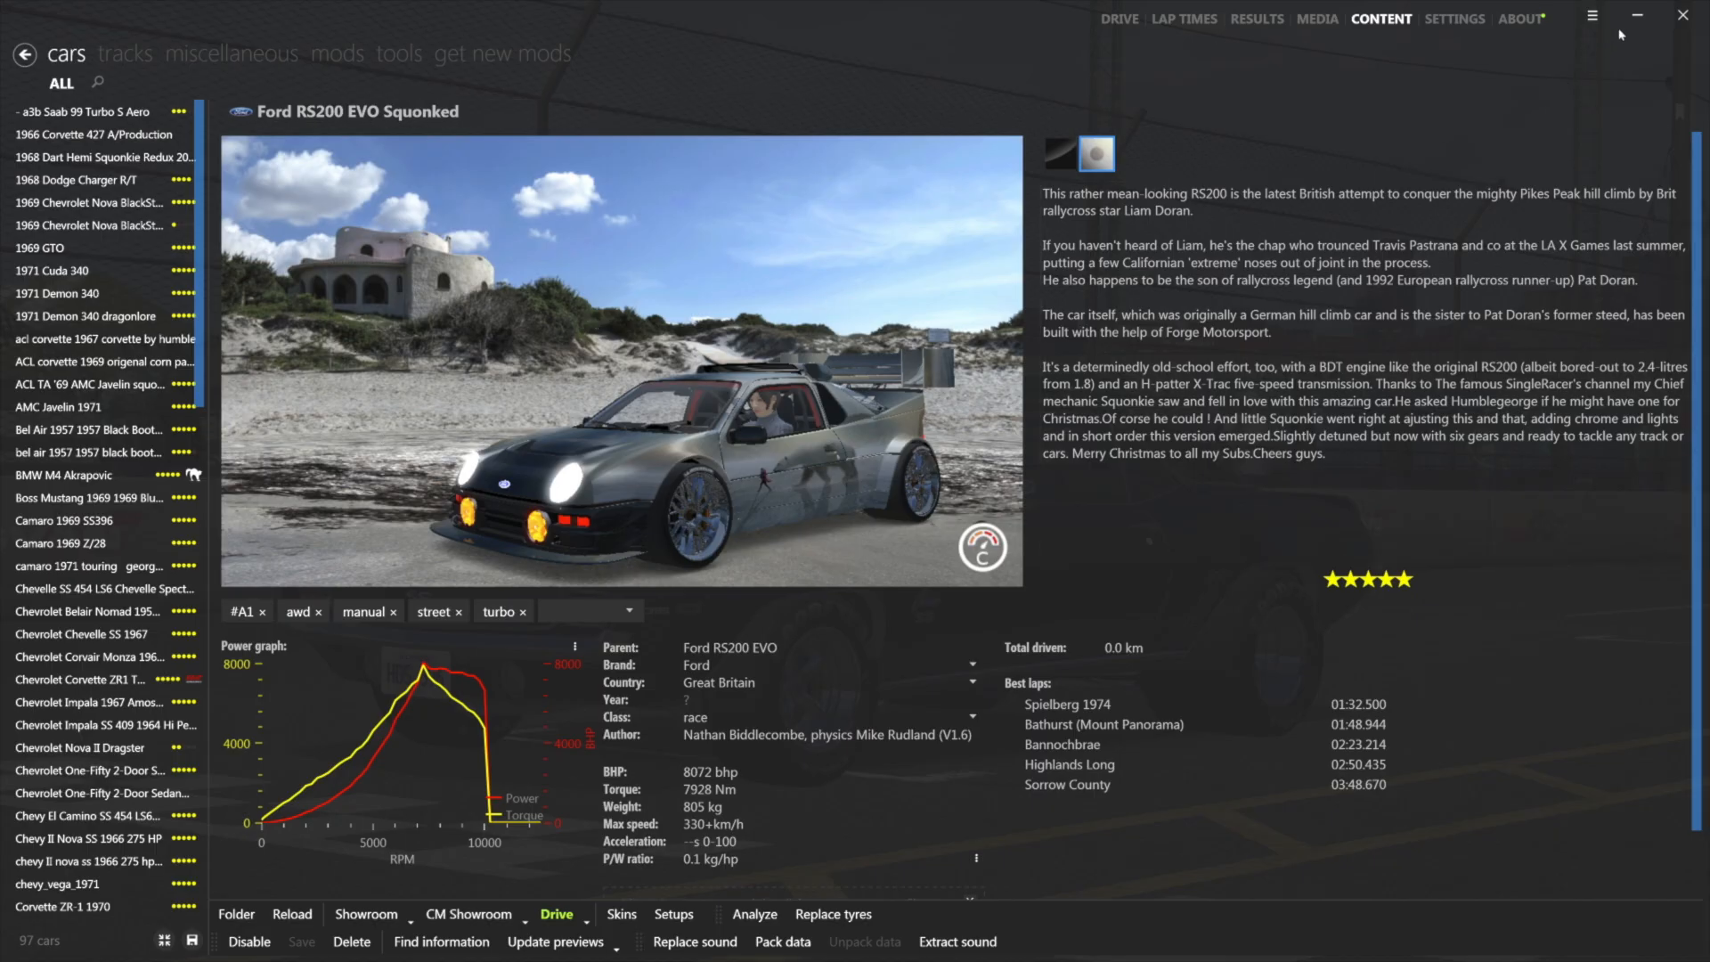
# Switch to lights.ini in Notepad++ and replace the LIGHT_11 name with the copied dashstructurebezels_a191.
pyautogui.click(1632, 24)
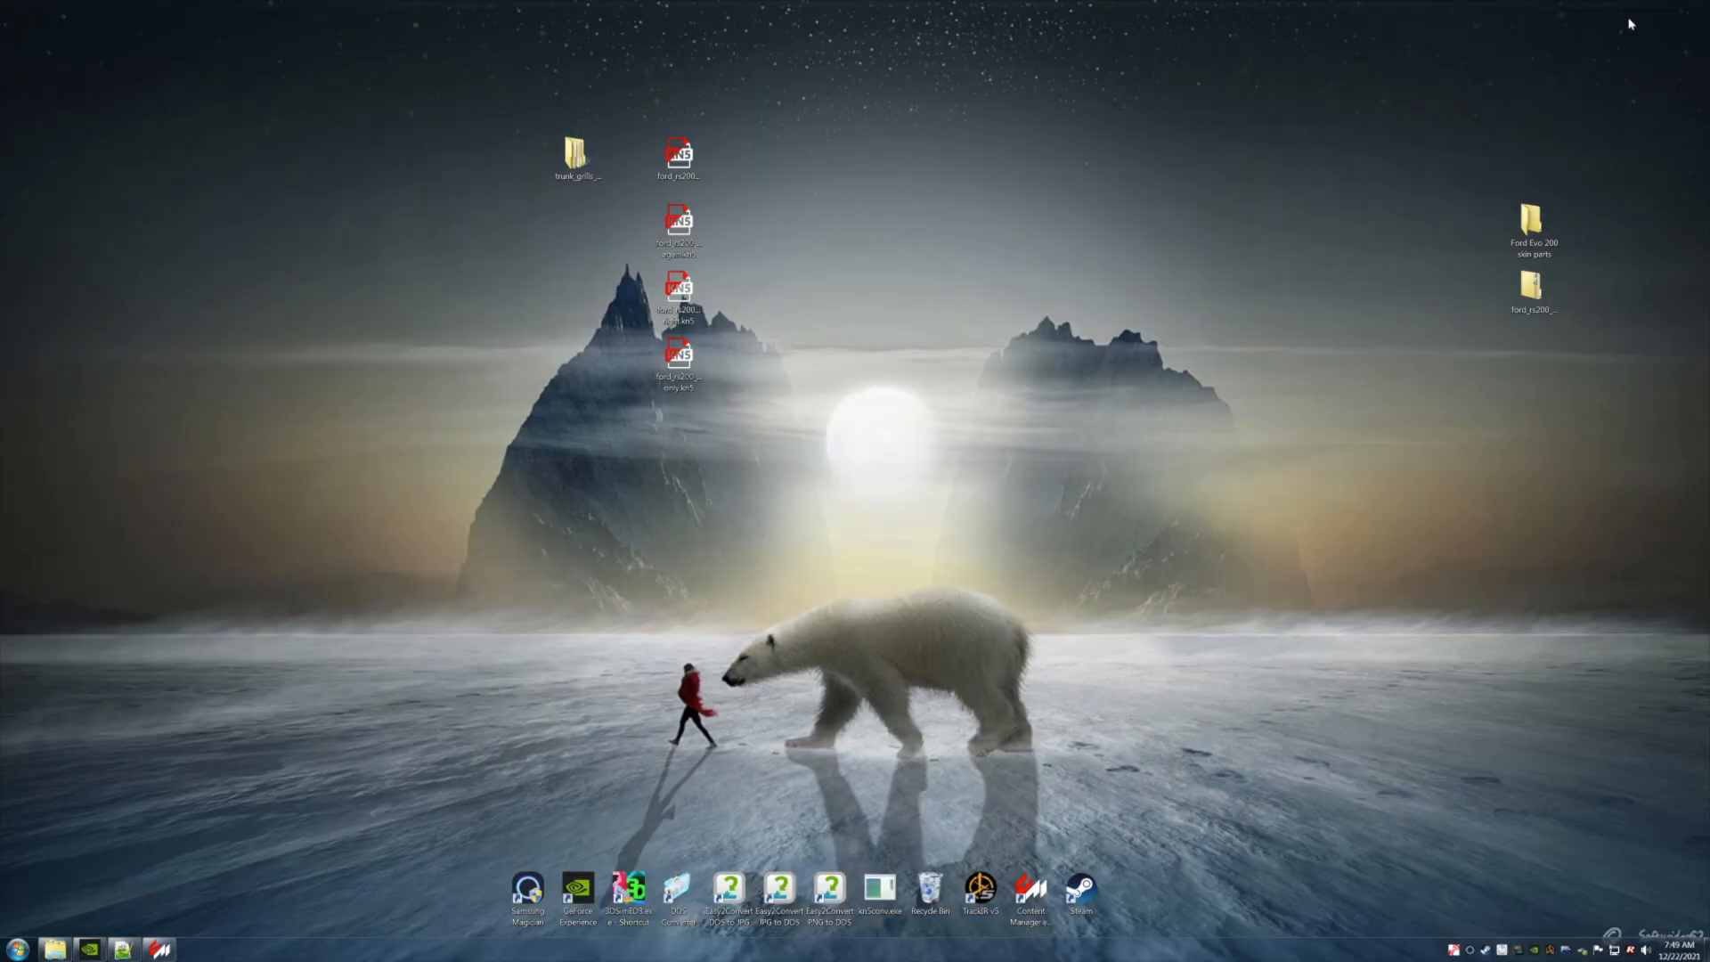
pyautogui.click(123, 950)
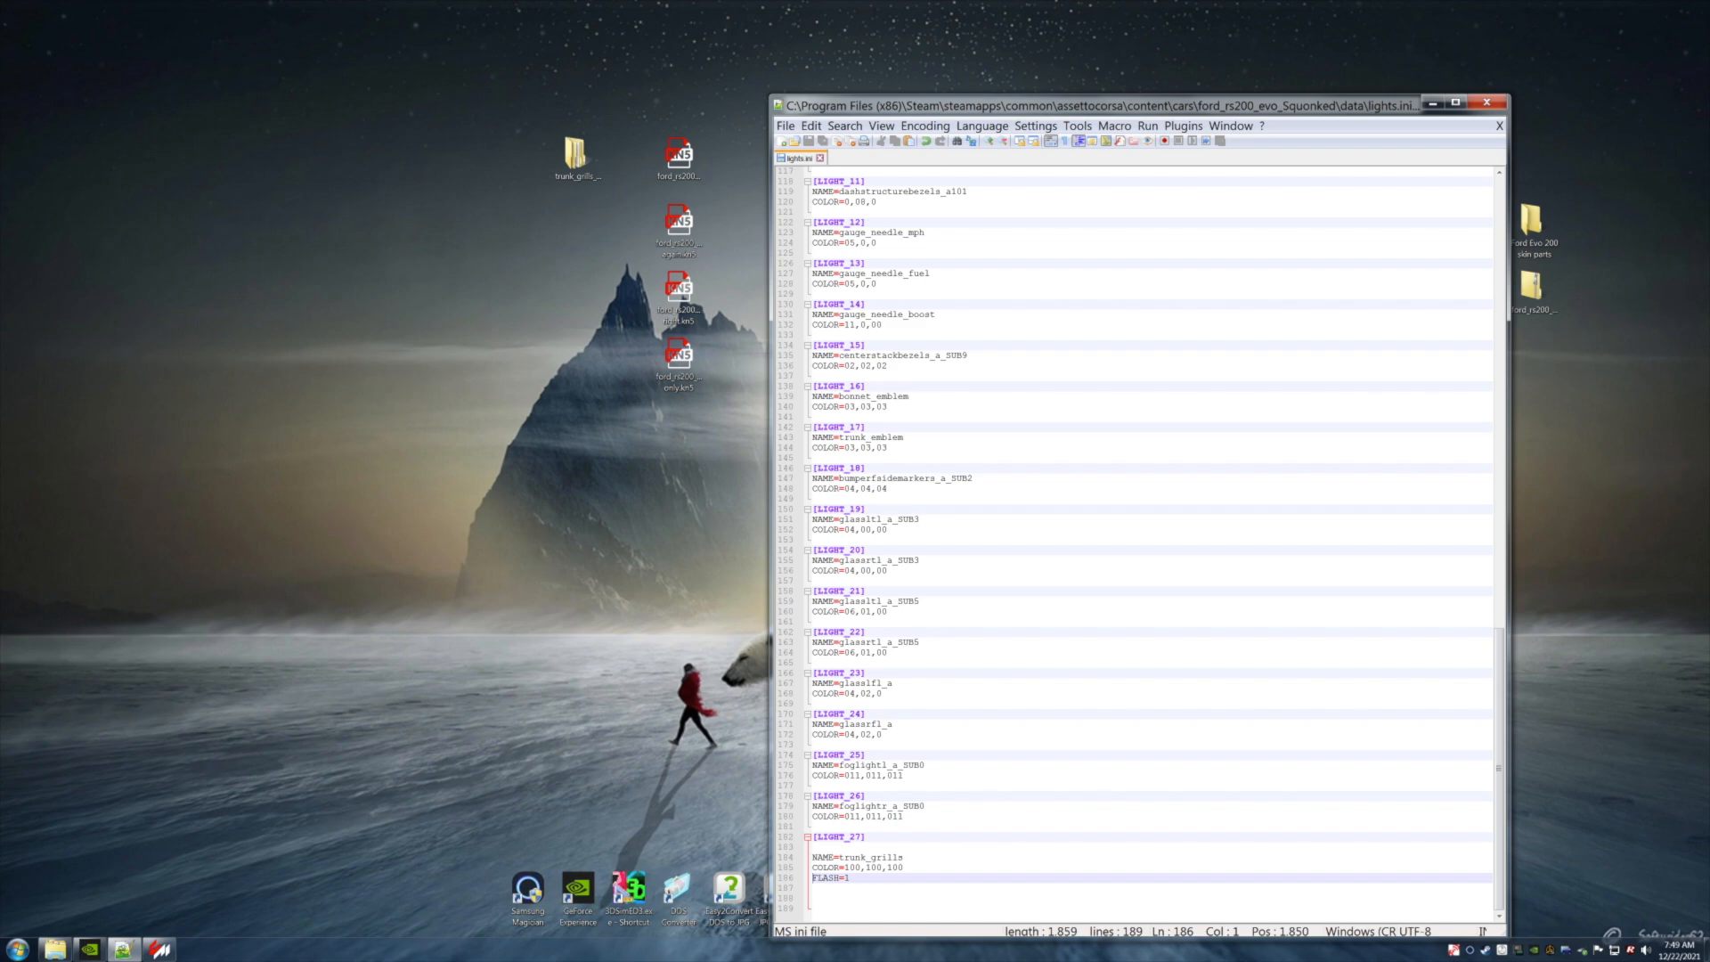
pyautogui.scroll(2, 1149, 543)
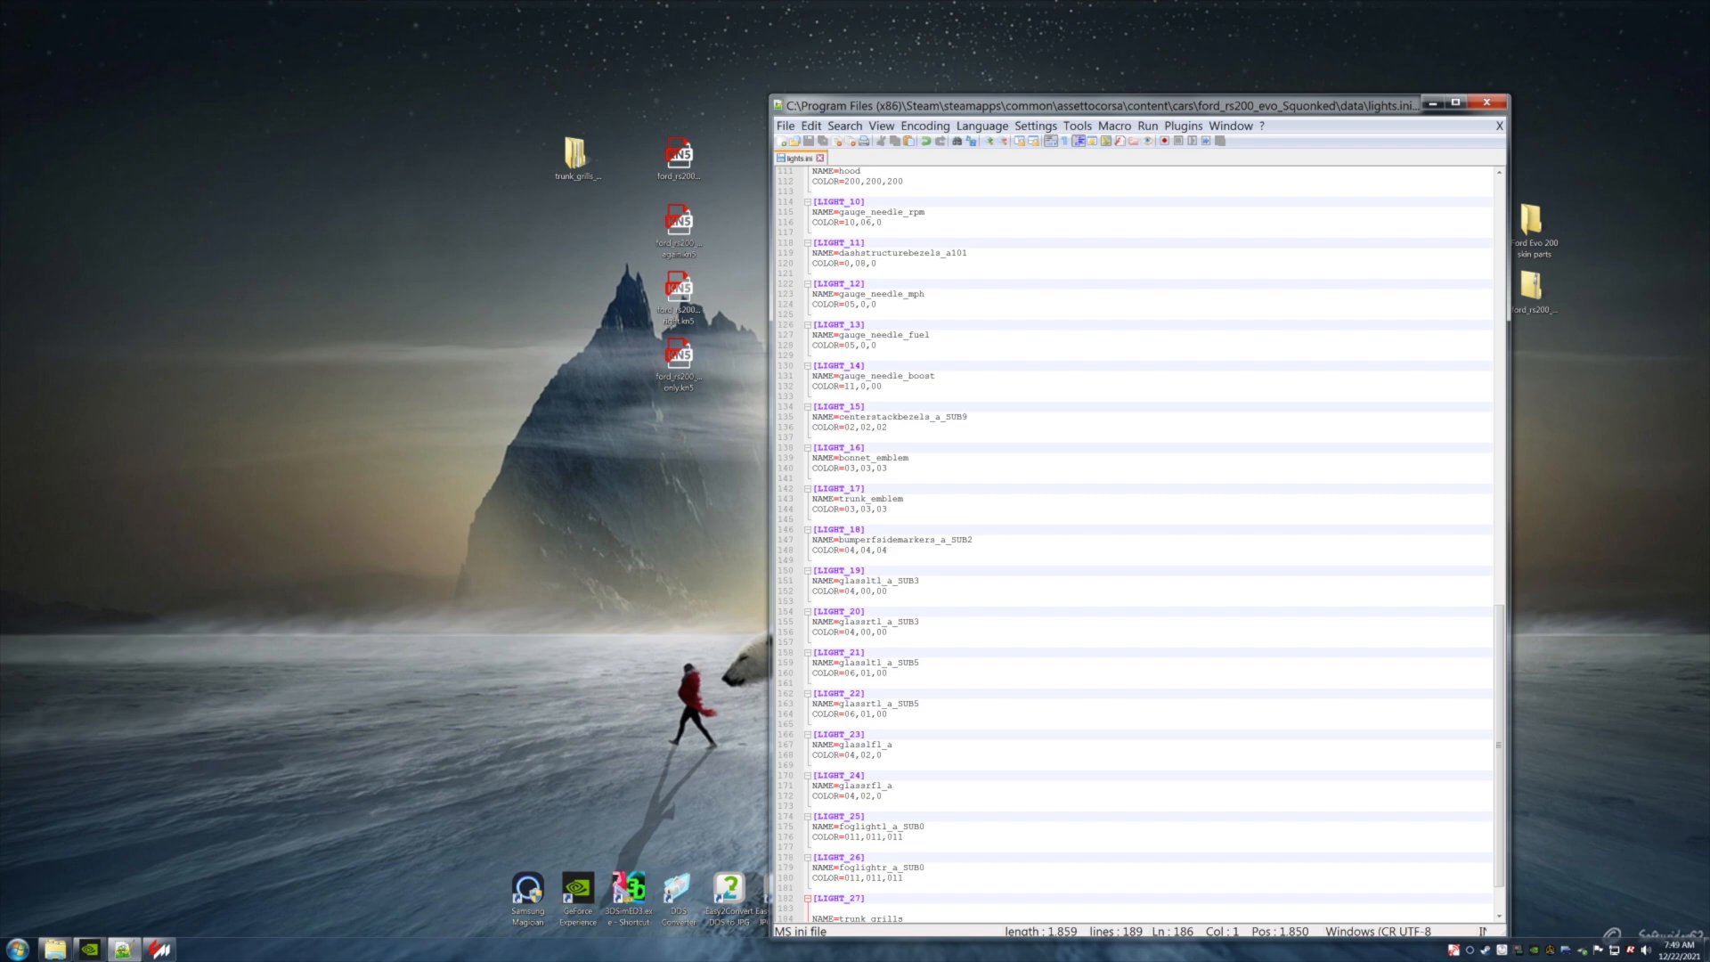
pyautogui.moveTo(971, 253); pyautogui.dragTo(844, 253)
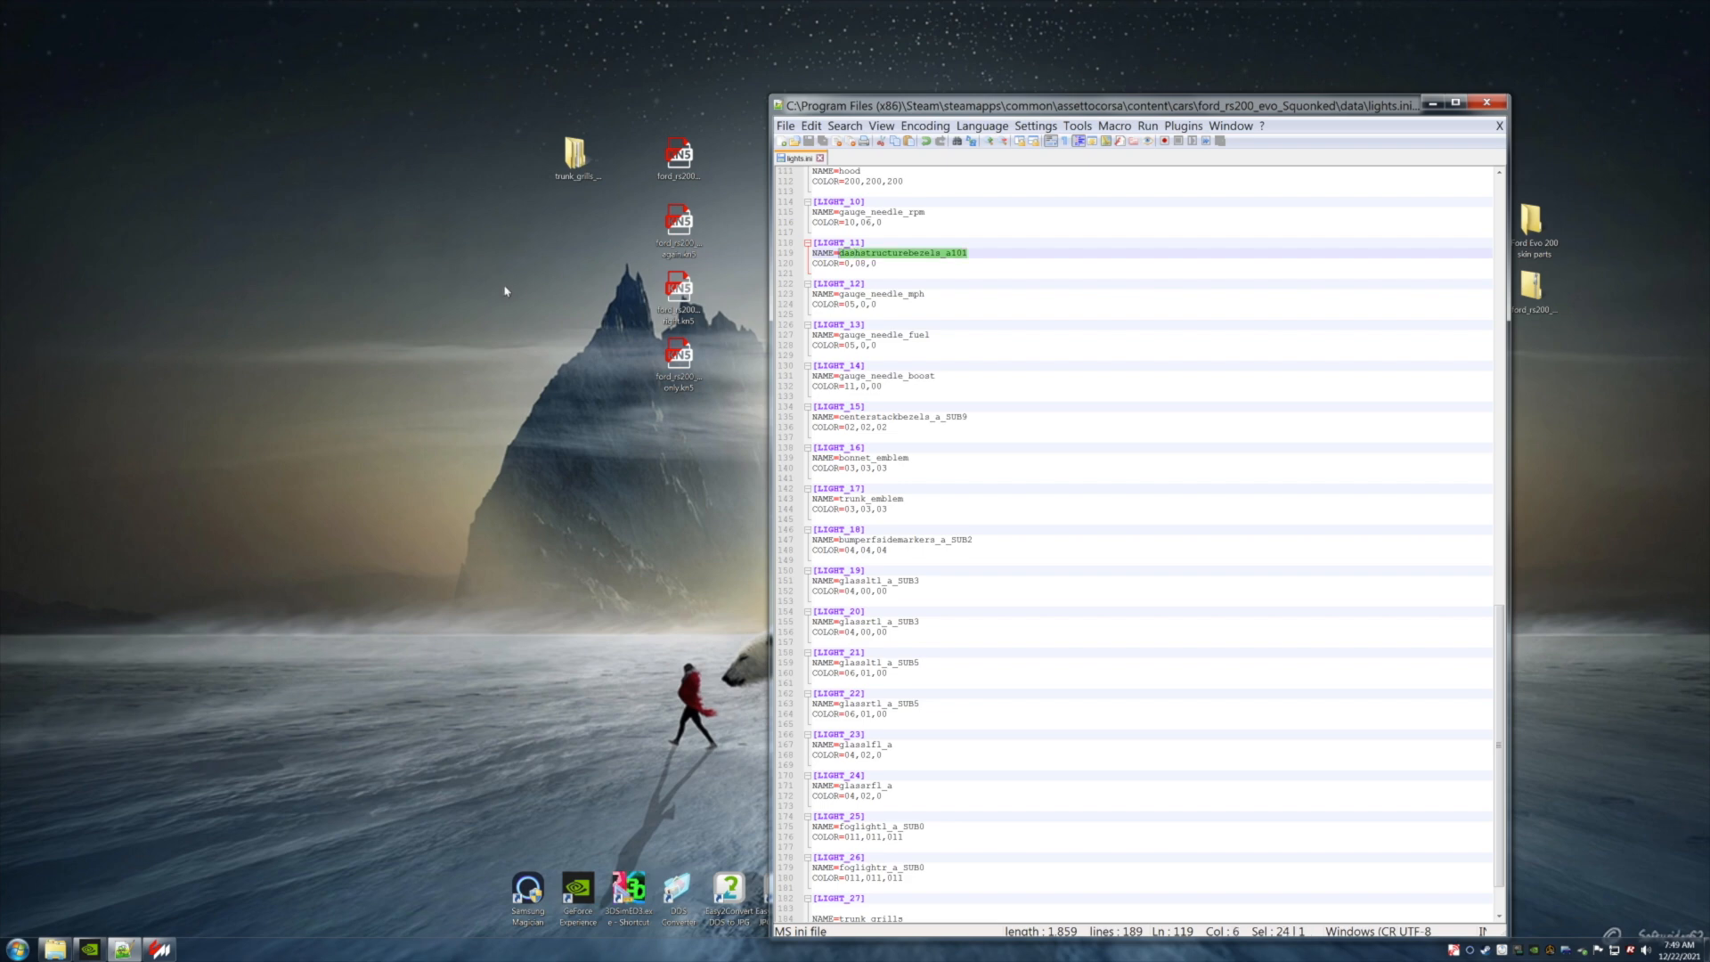
pyautogui.hotkey('ctrl', 'v')
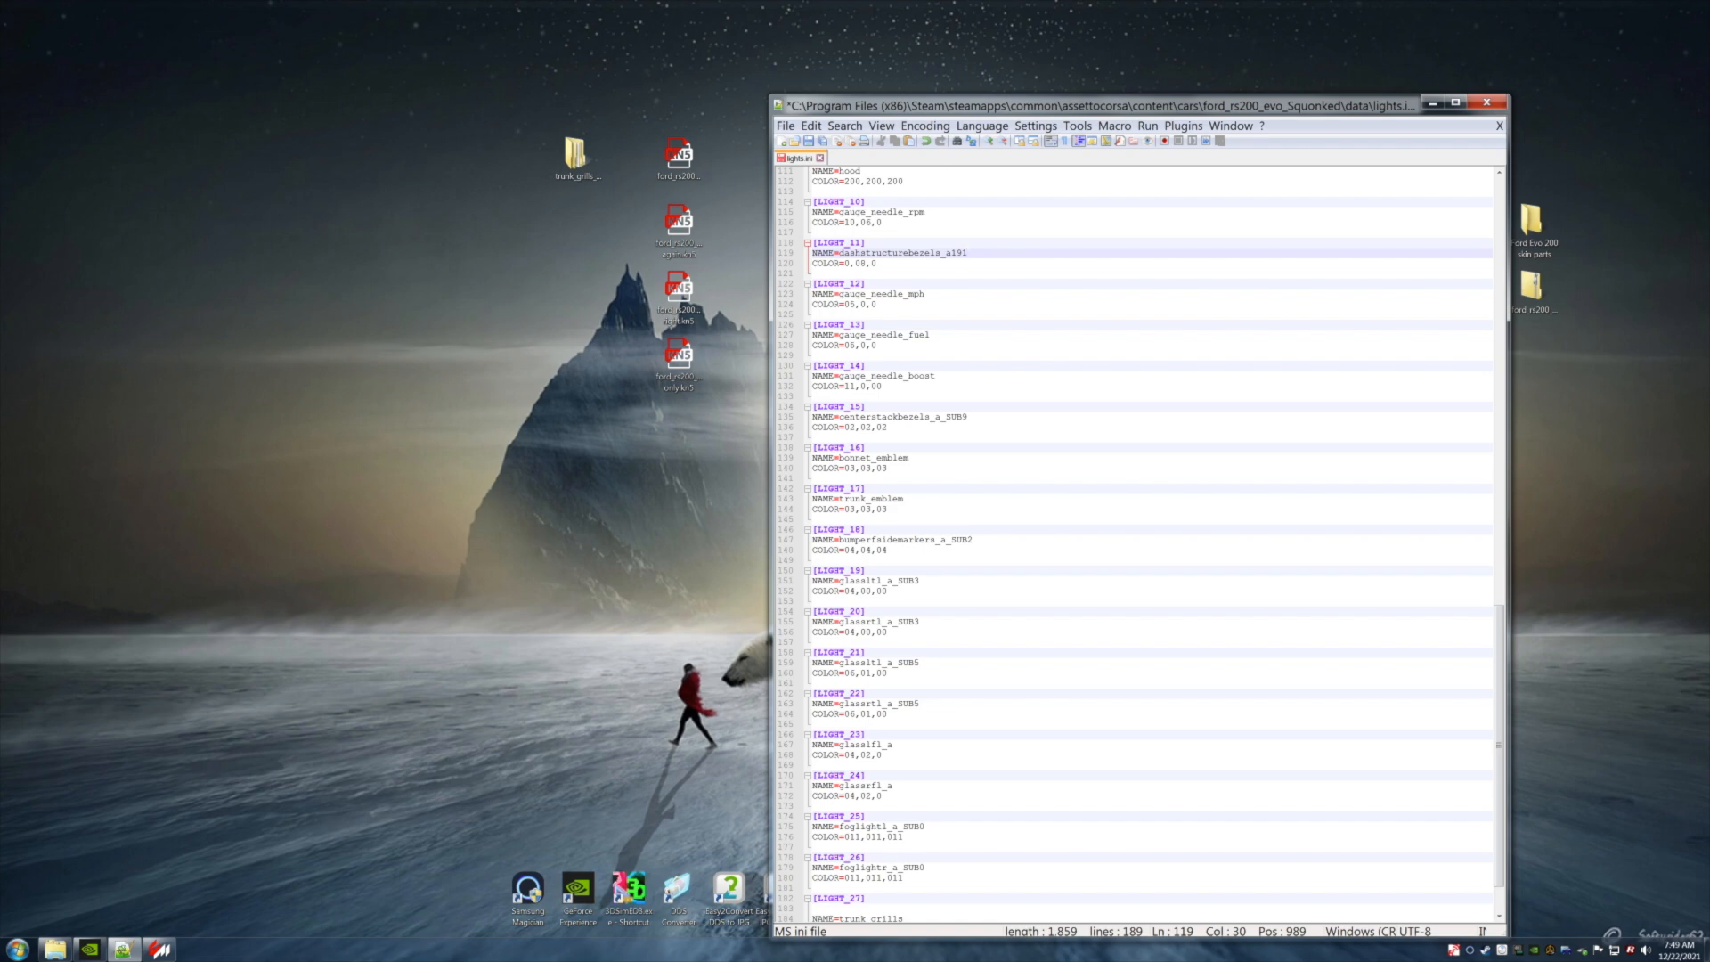
# Set the LIGHT_11 color to 09,03,0 and save lights.ini.
pyautogui.moveTo(868, 264); pyautogui.dragTo(861, 264)
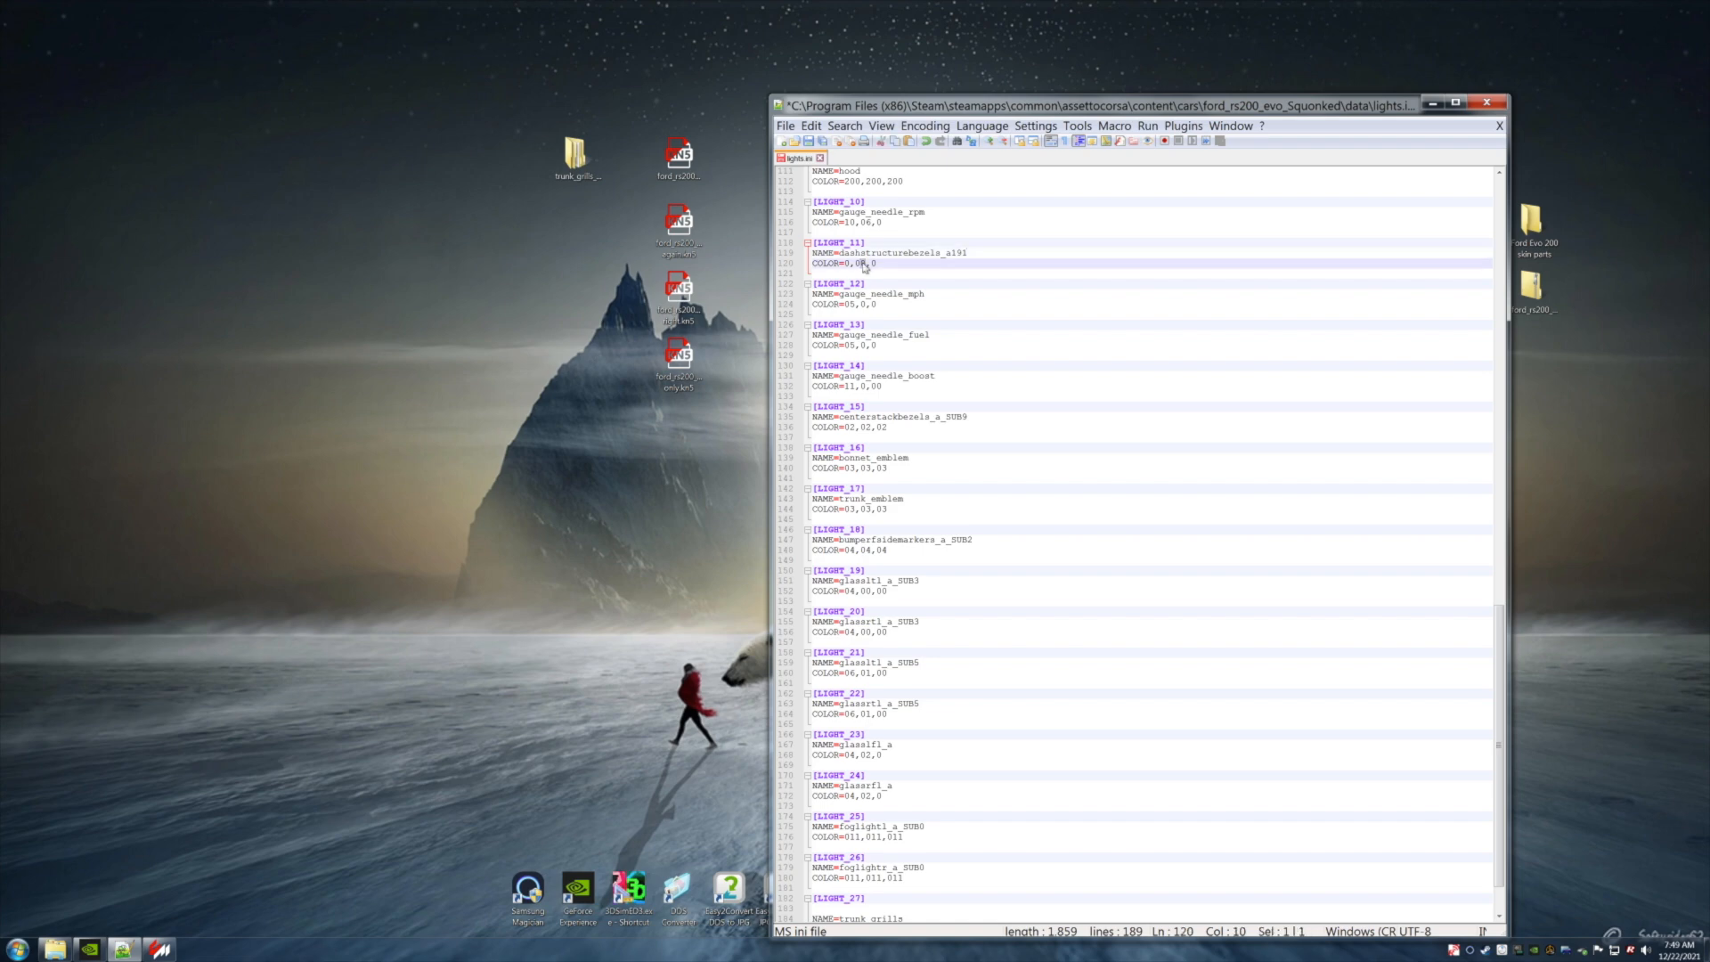
pyautogui.write('3')
pyautogui.click(850, 264)
pyautogui.write('3')
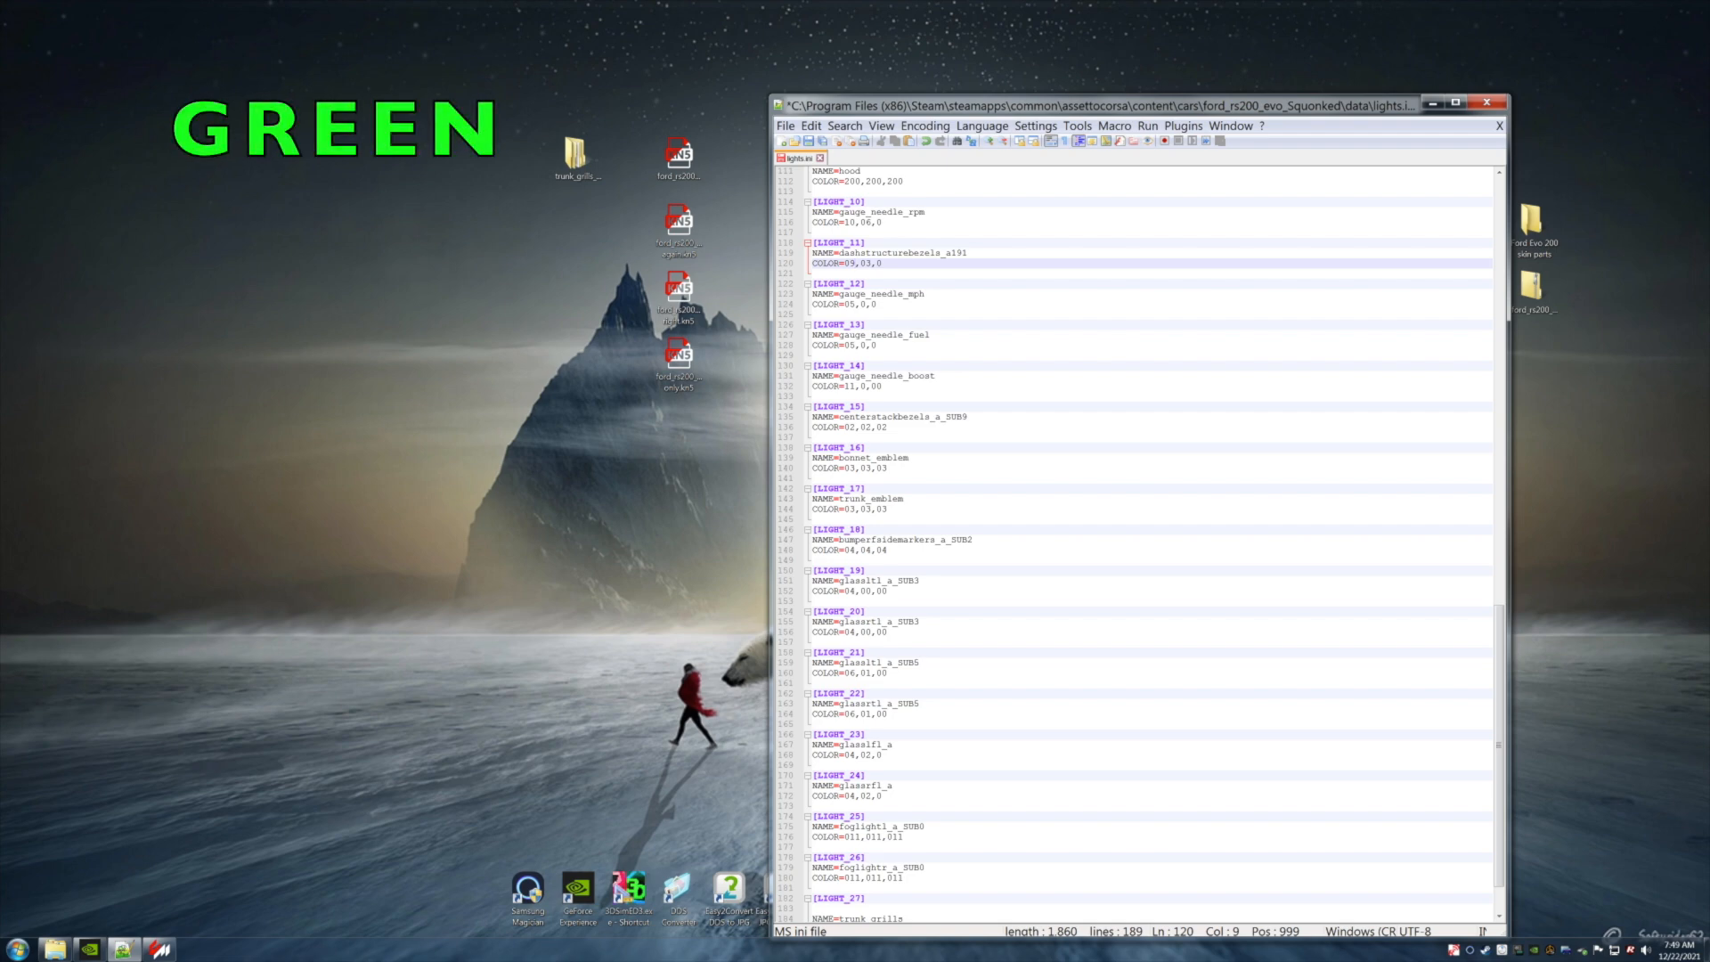
pyautogui.click(807, 141)
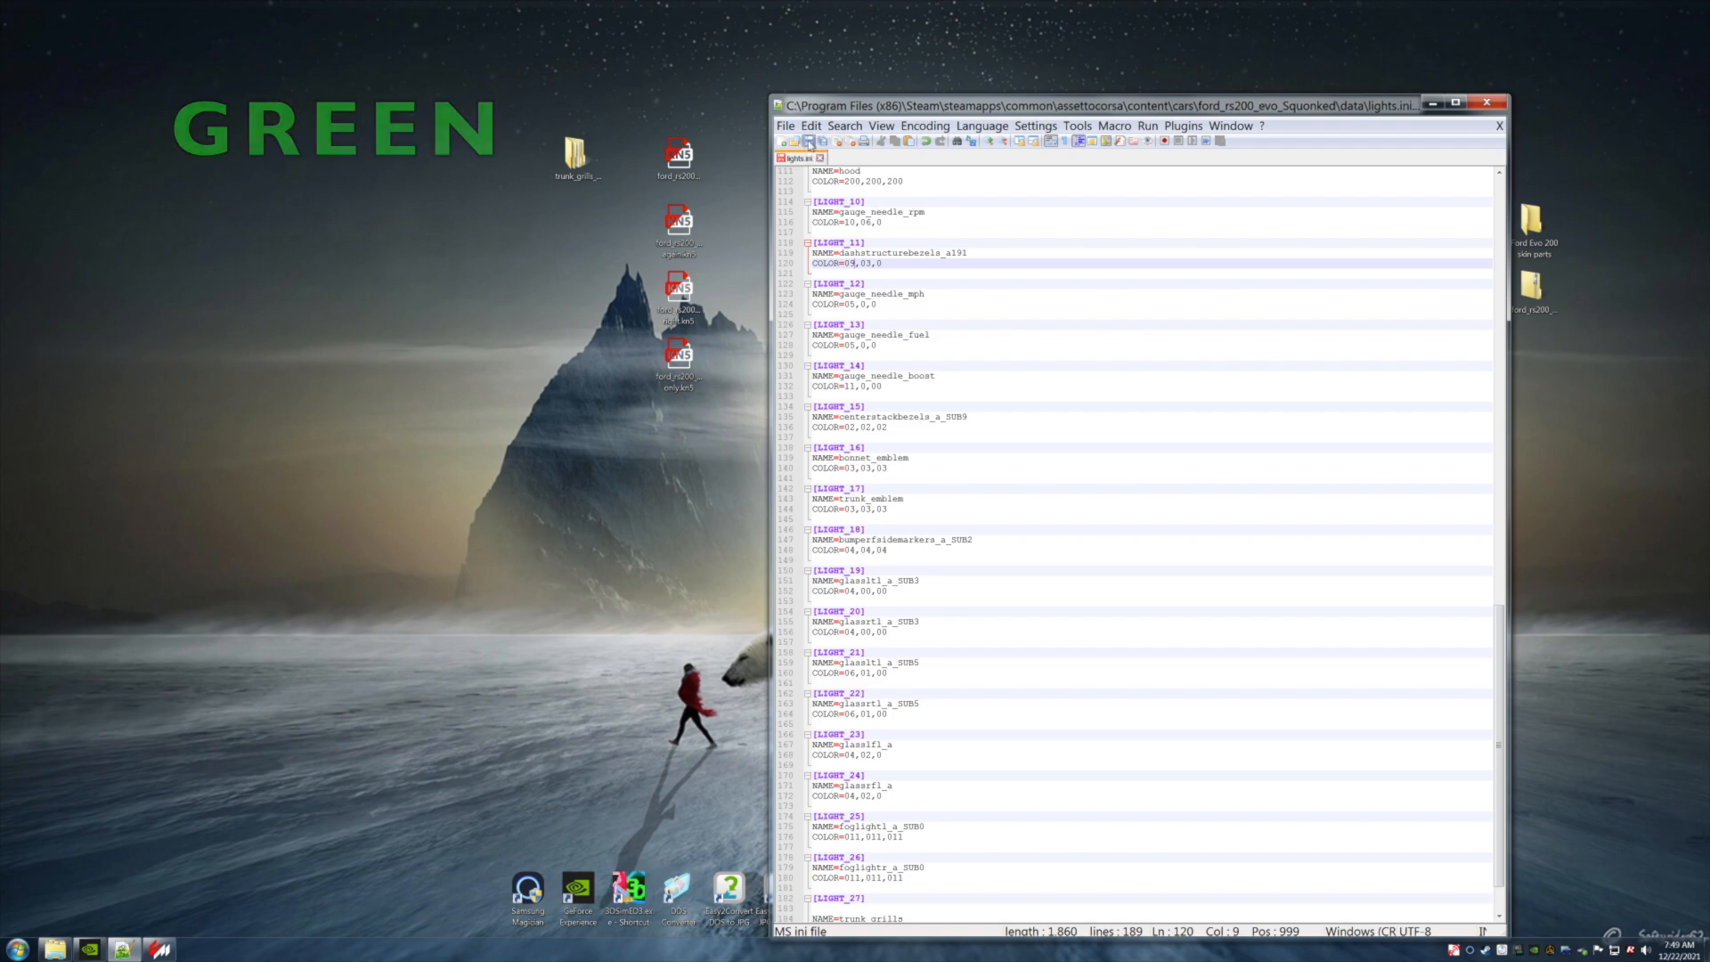
# Switch to Content Manager, reopen the Ford RS200 in CM Showroom and compare the gauge needles with the lights on and off.
pyautogui.click(1431, 105)
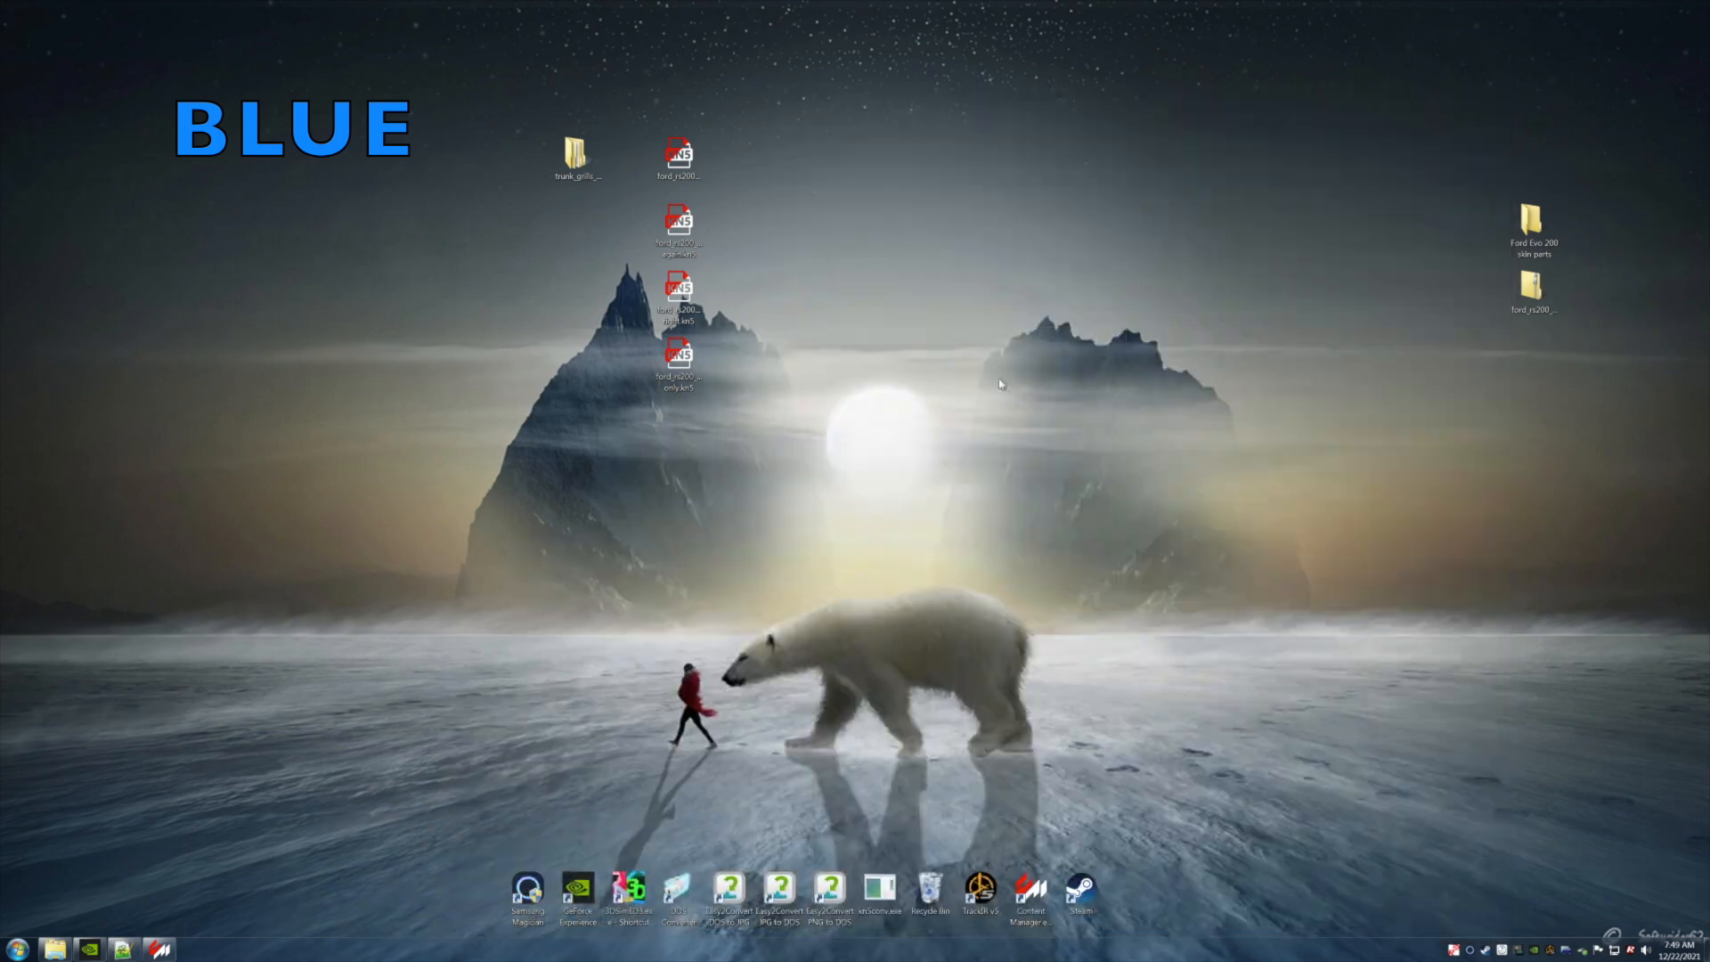
pyautogui.click(160, 950)
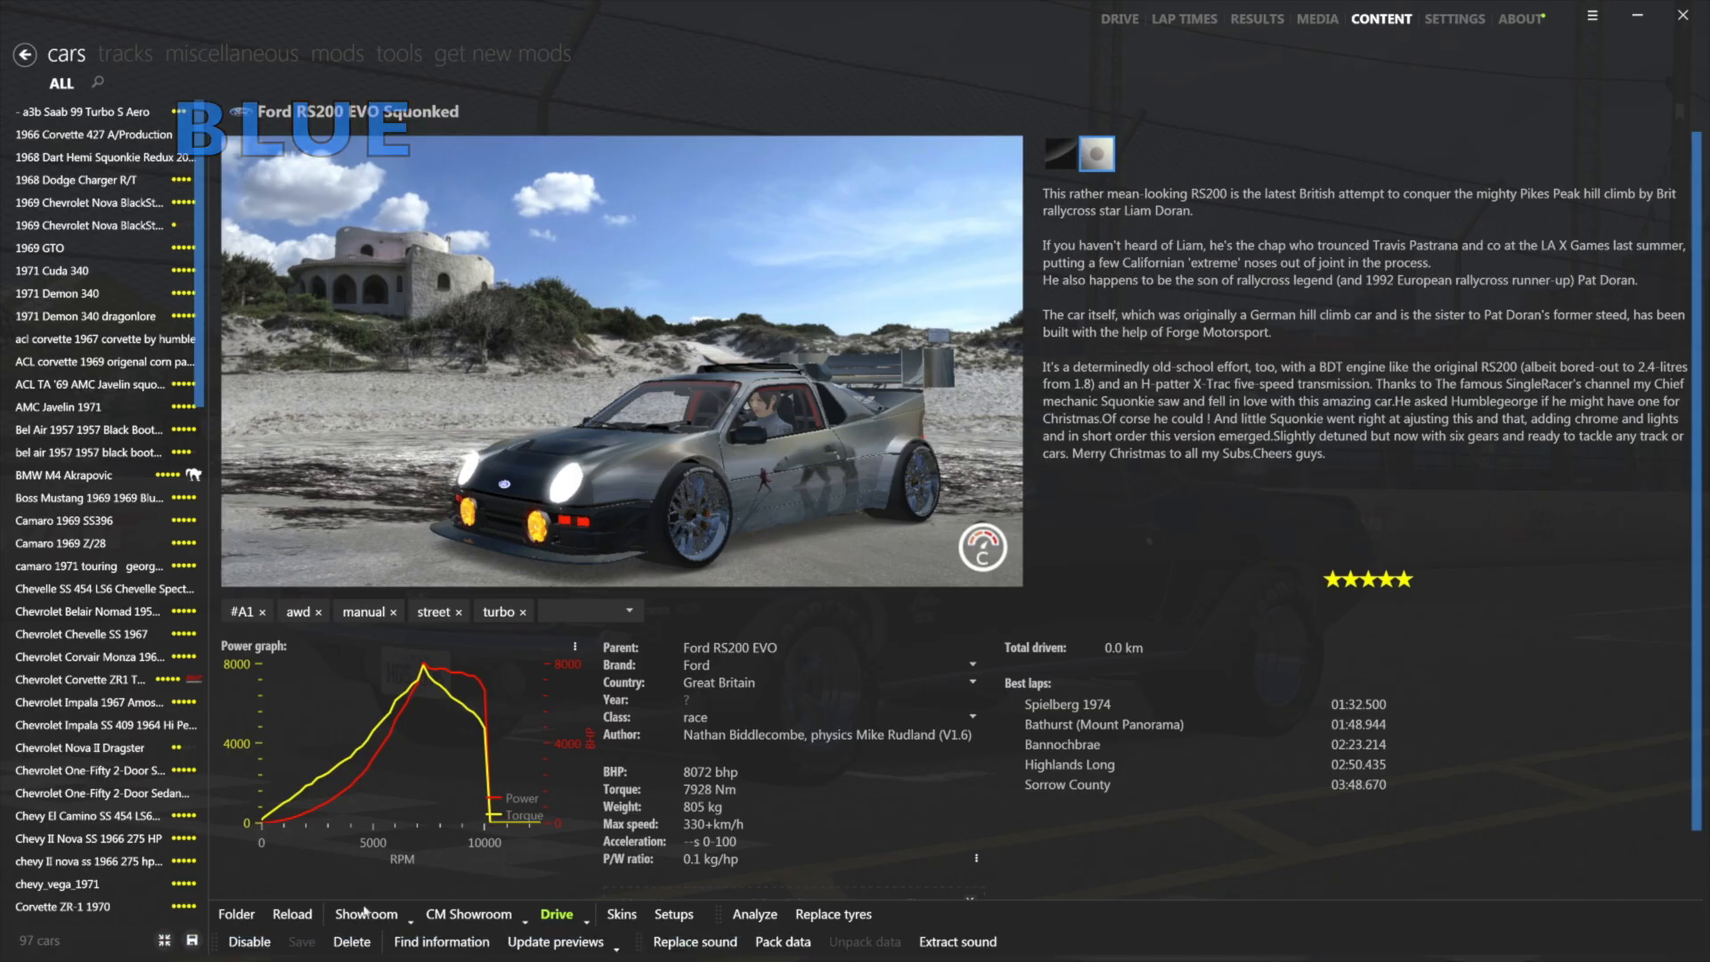
pyautogui.click(442, 915)
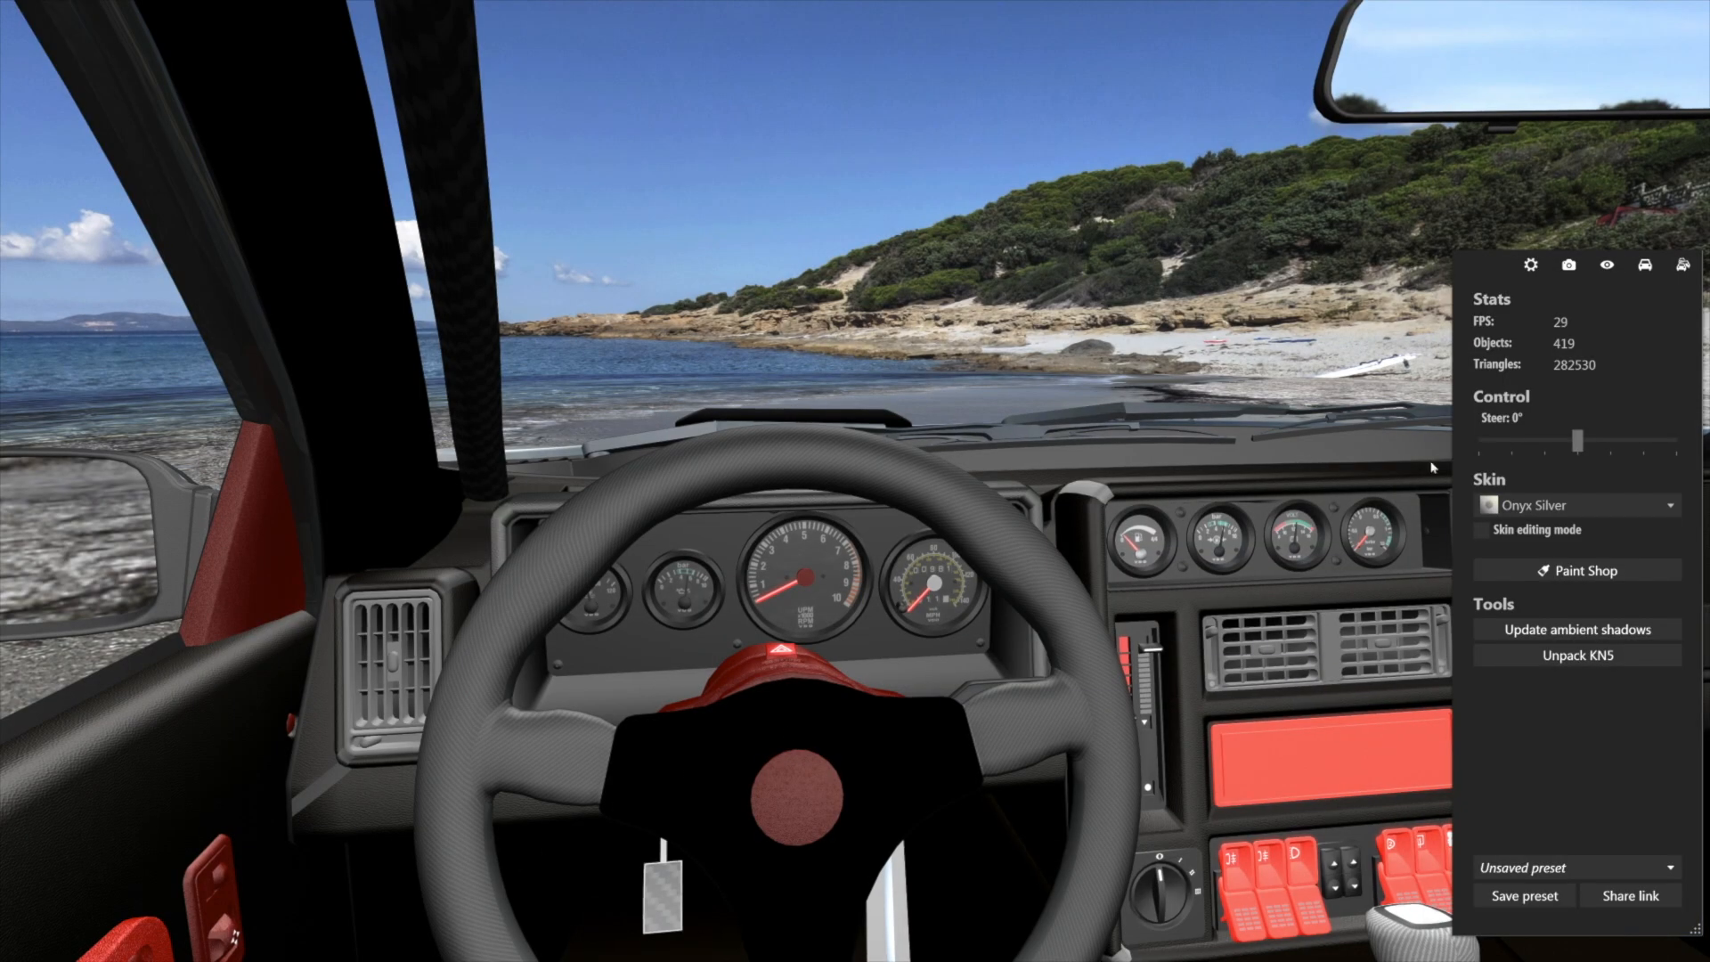
pyautogui.click(1645, 265)
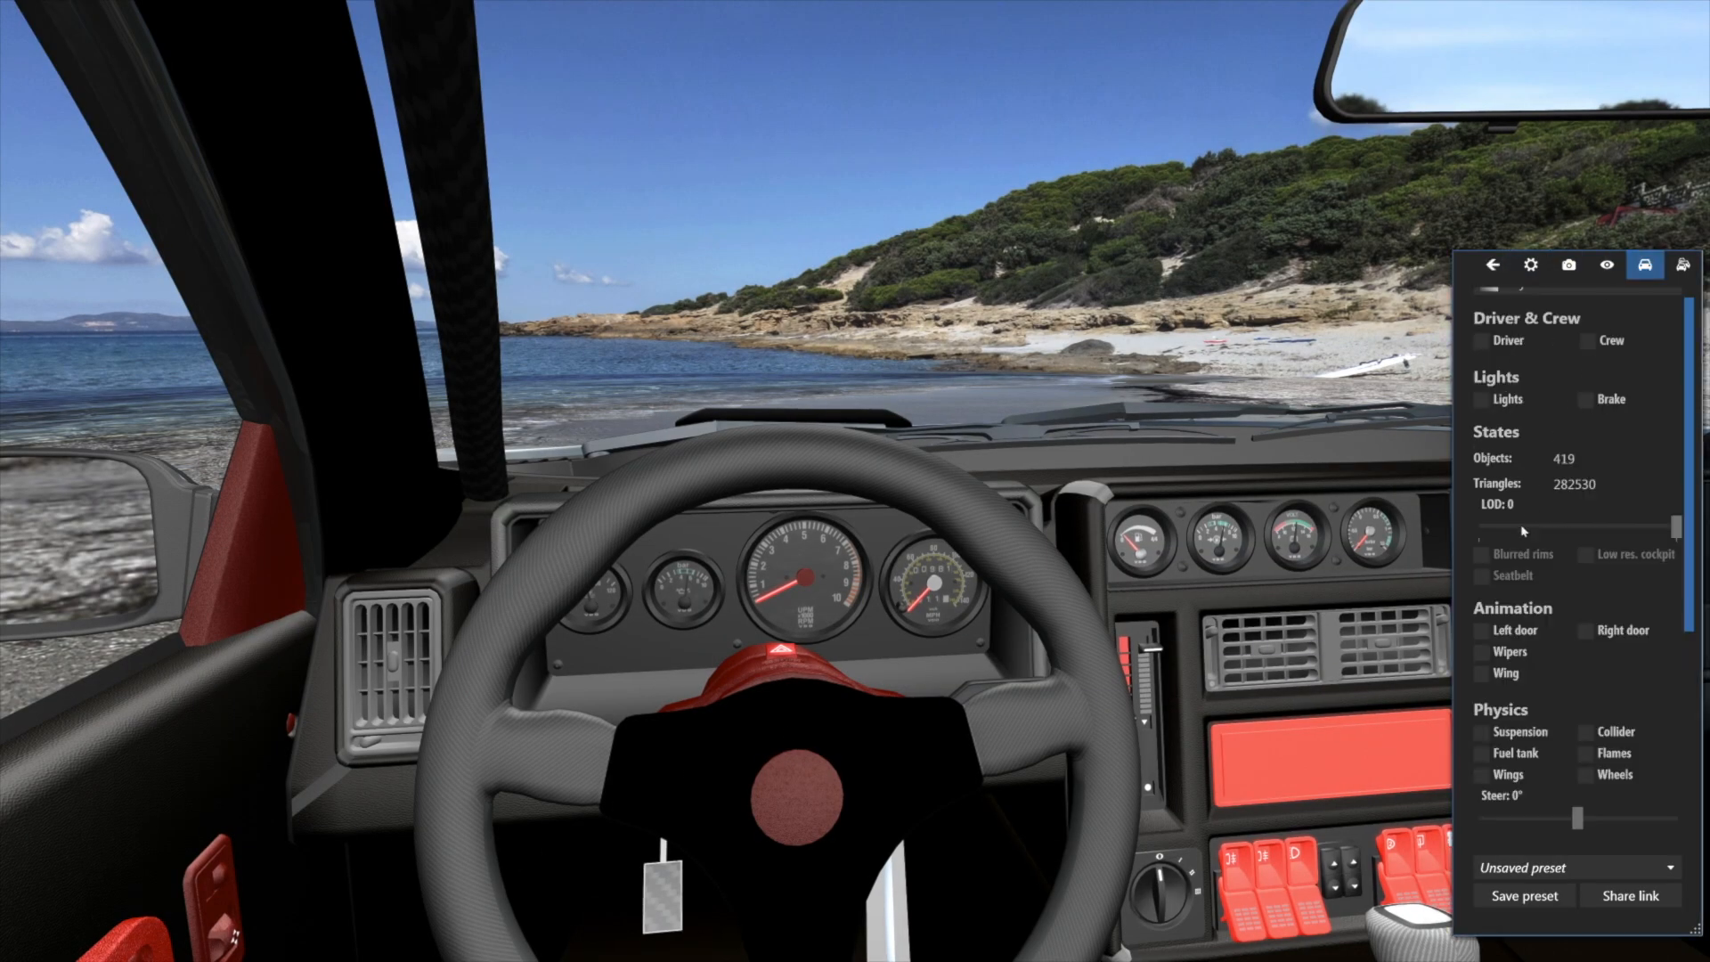
pyautogui.click(1481, 403)
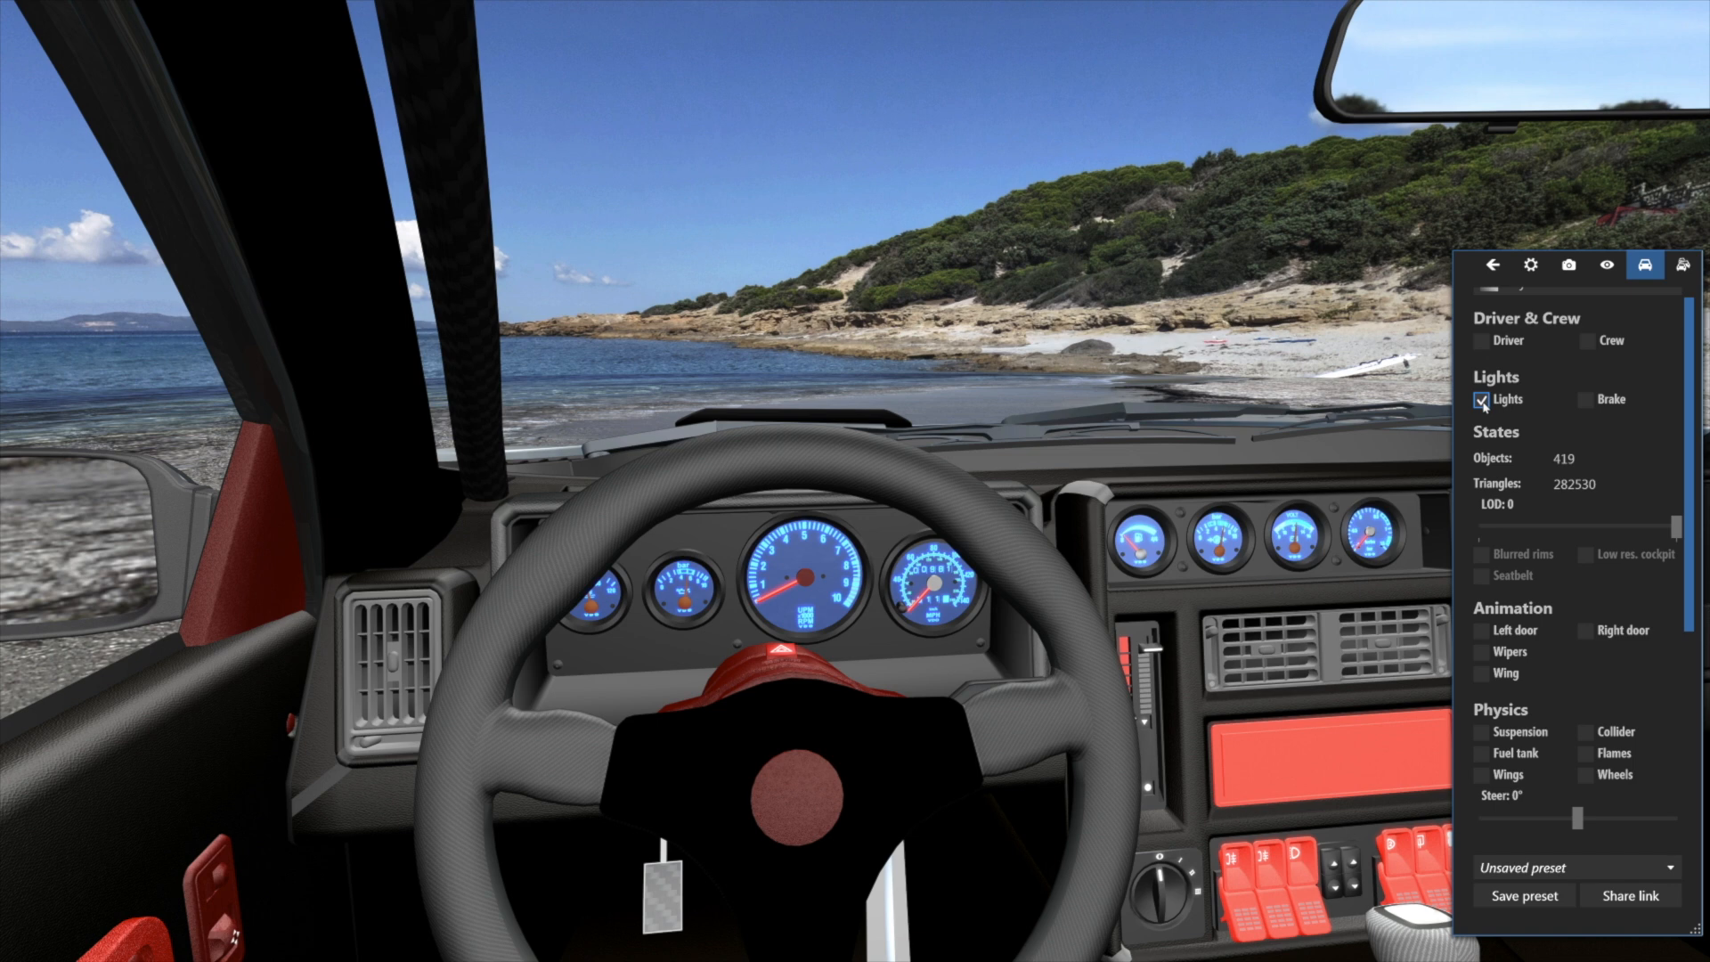
pyautogui.click(1483, 401)
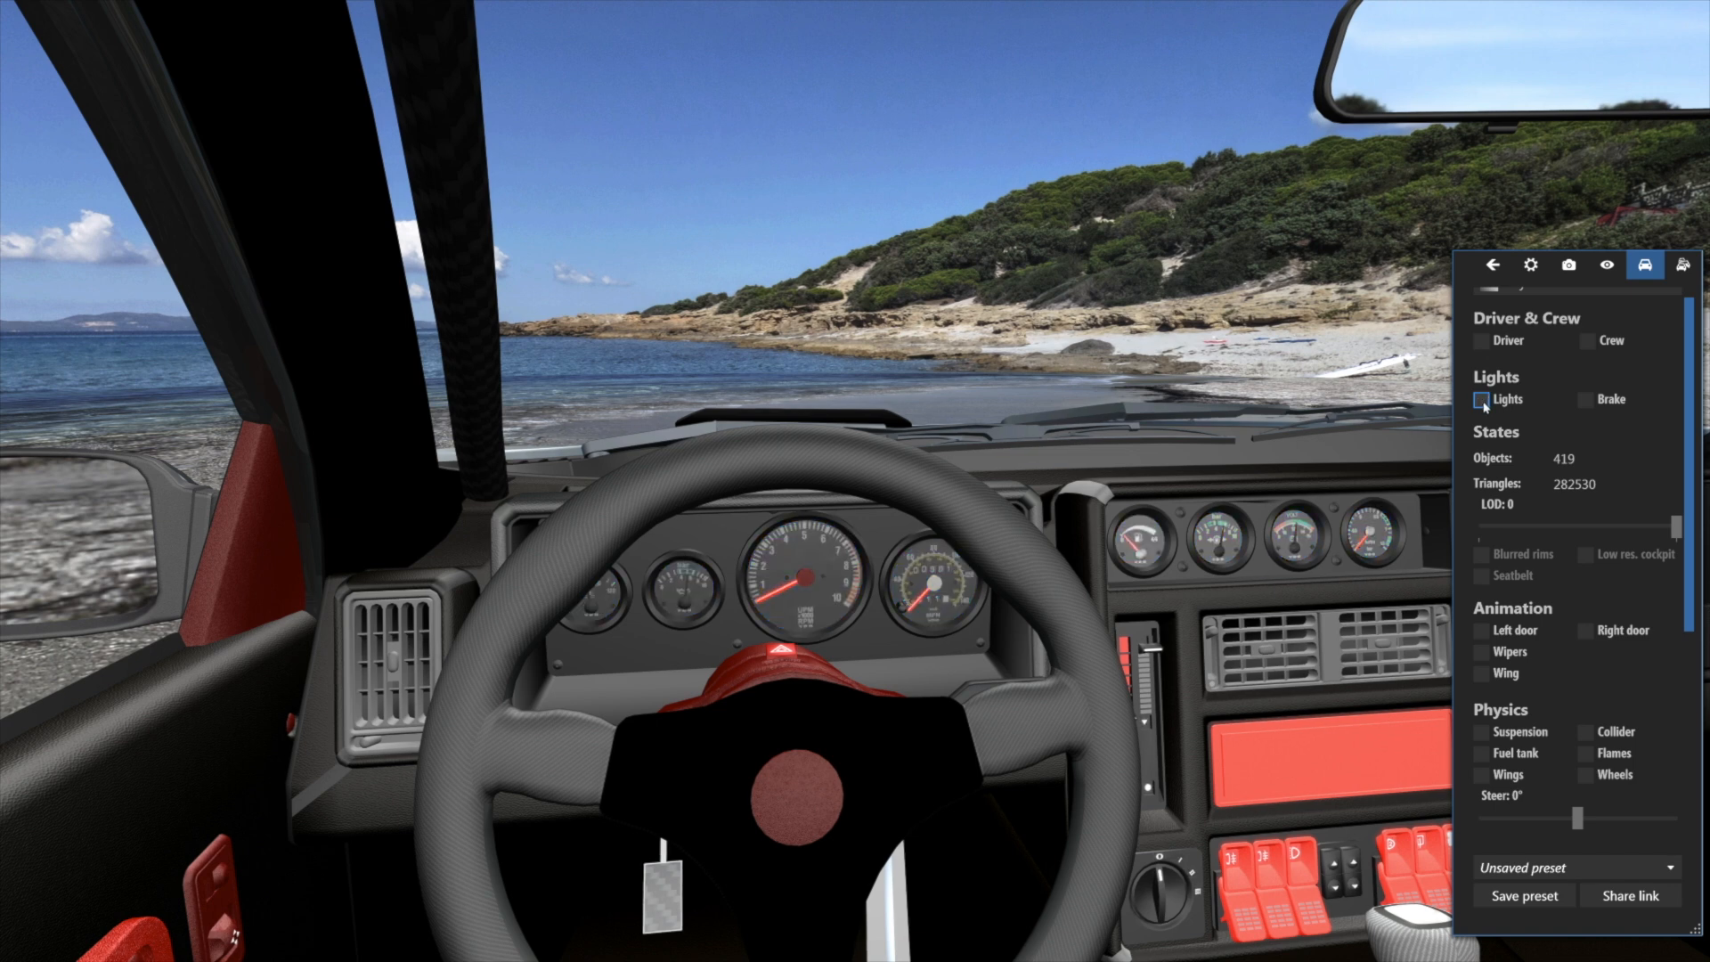
pyautogui.moveTo(1392, 427); pyautogui.dragTo(1379, 427)
pyautogui.press('Escape')
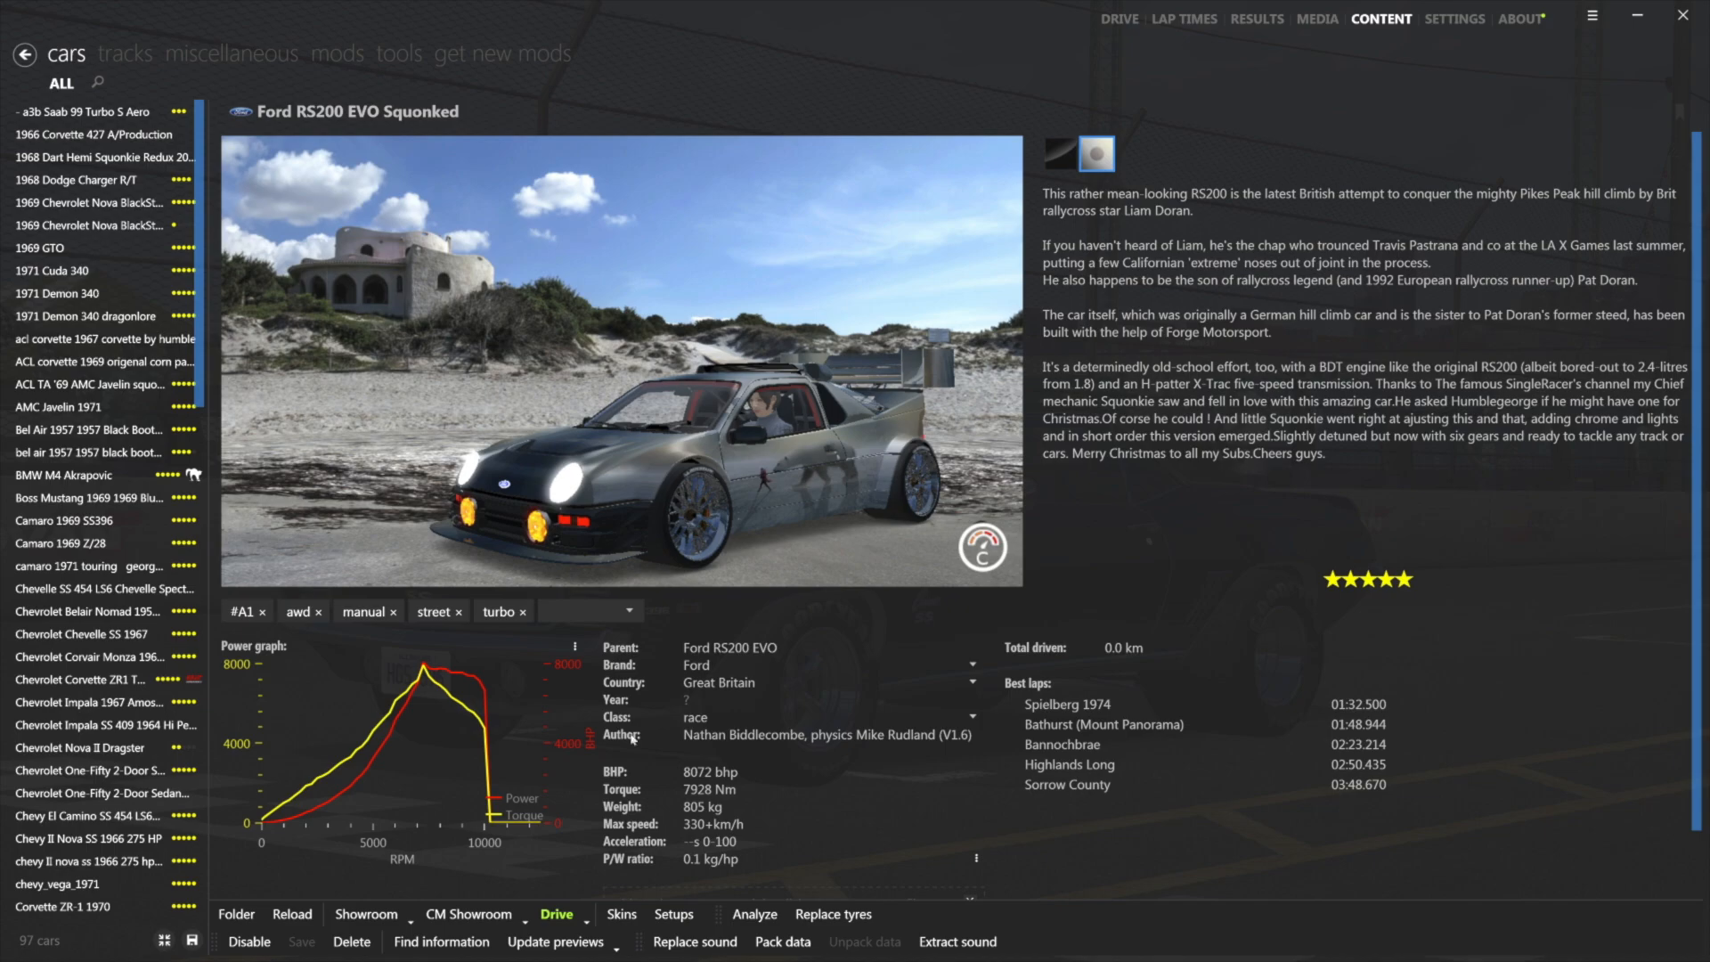
# Return to lights.ini in Notepad++, set the LIGHT_11 color to 05,05,05 and save the file.
pyautogui.click(1638, 15)
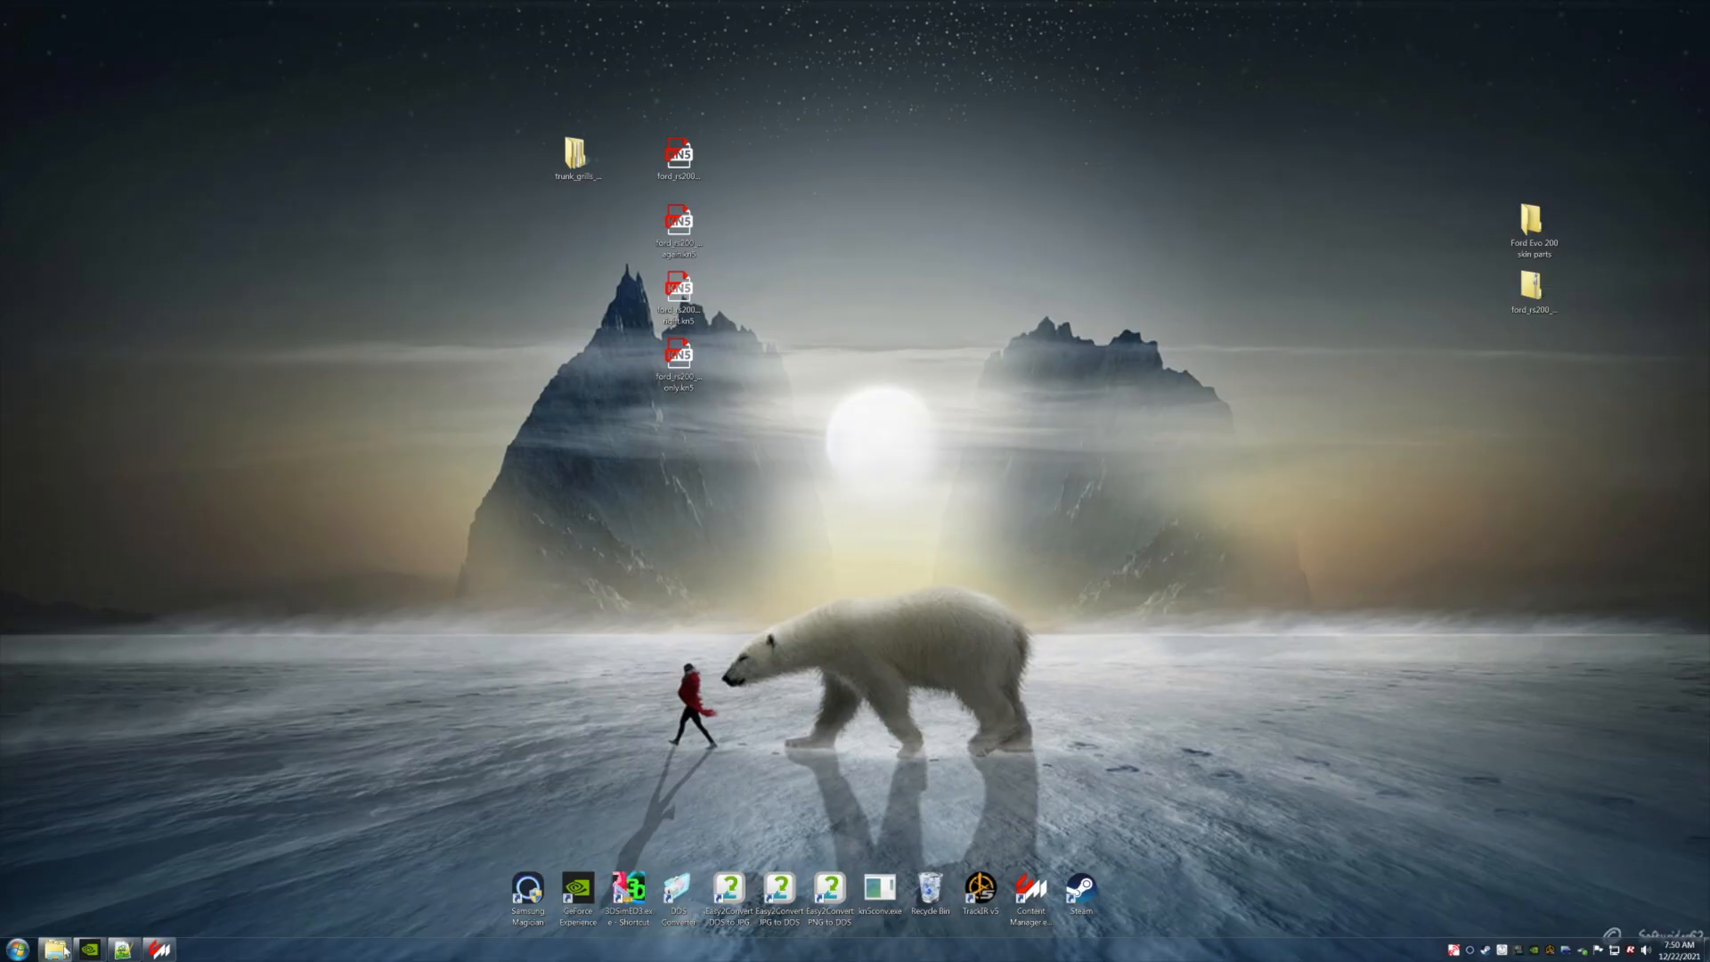
pyautogui.click(123, 950)
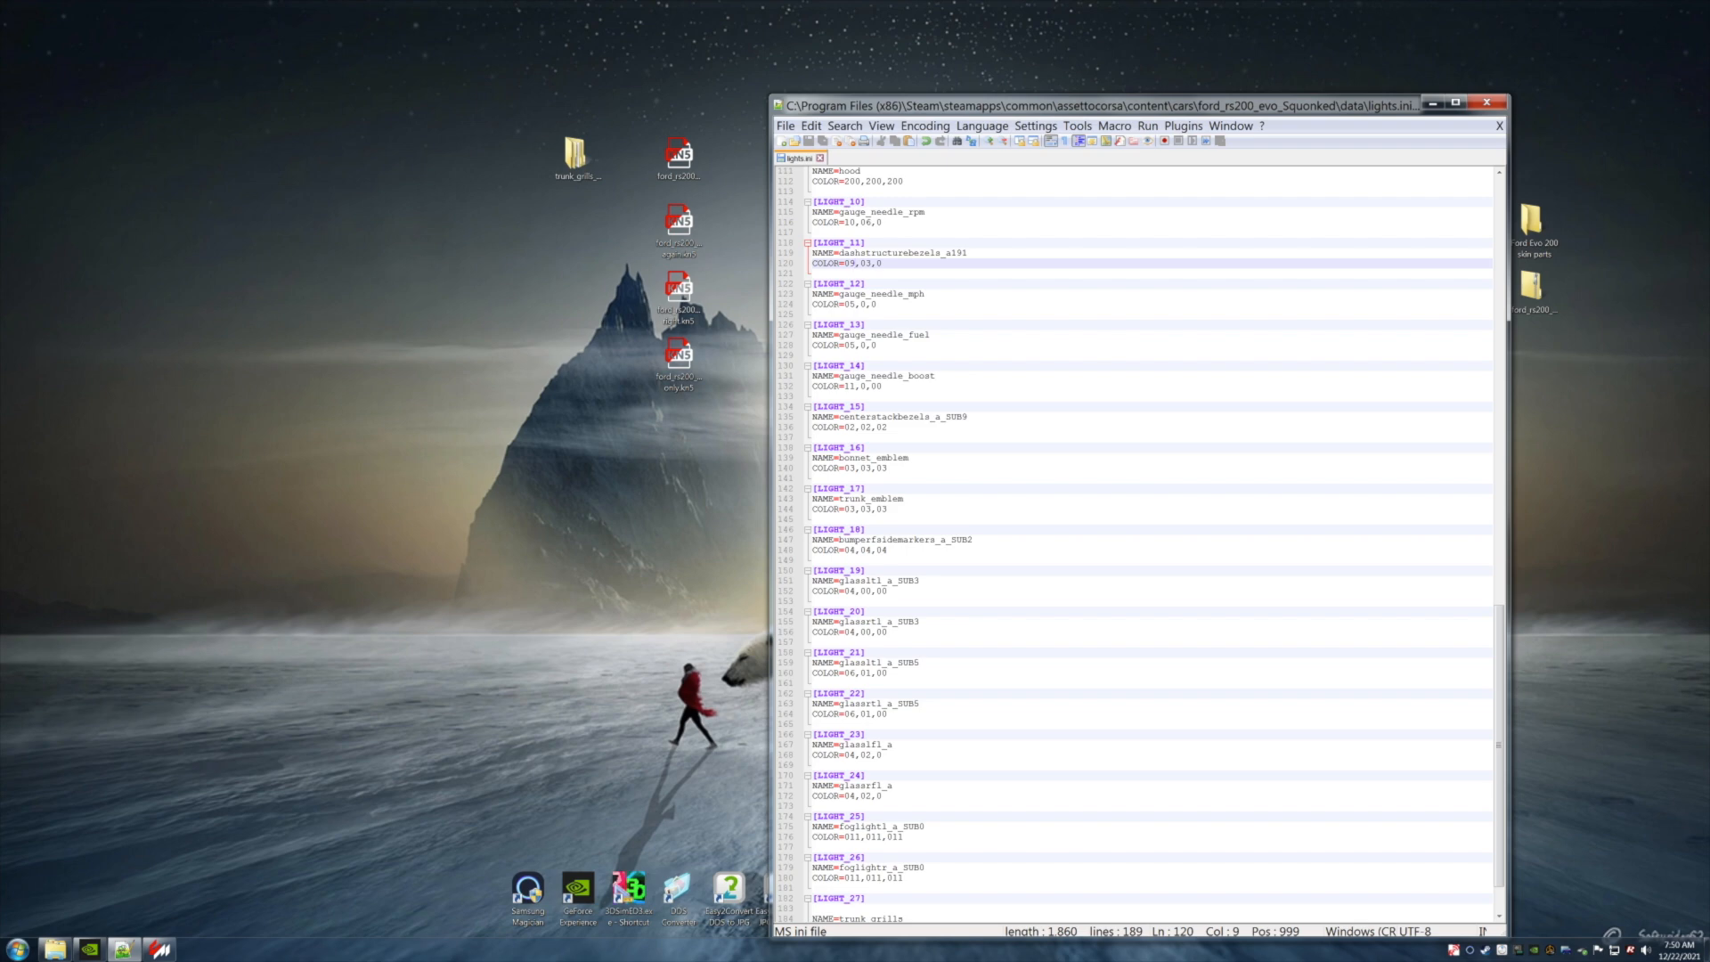
pyautogui.moveTo(854, 263); pyautogui.dragTo(851, 264)
pyautogui.write('5')
pyautogui.click(870, 264)
pyautogui.moveTo(871, 264); pyautogui.dragTo(865, 264)
pyautogui.write('5')
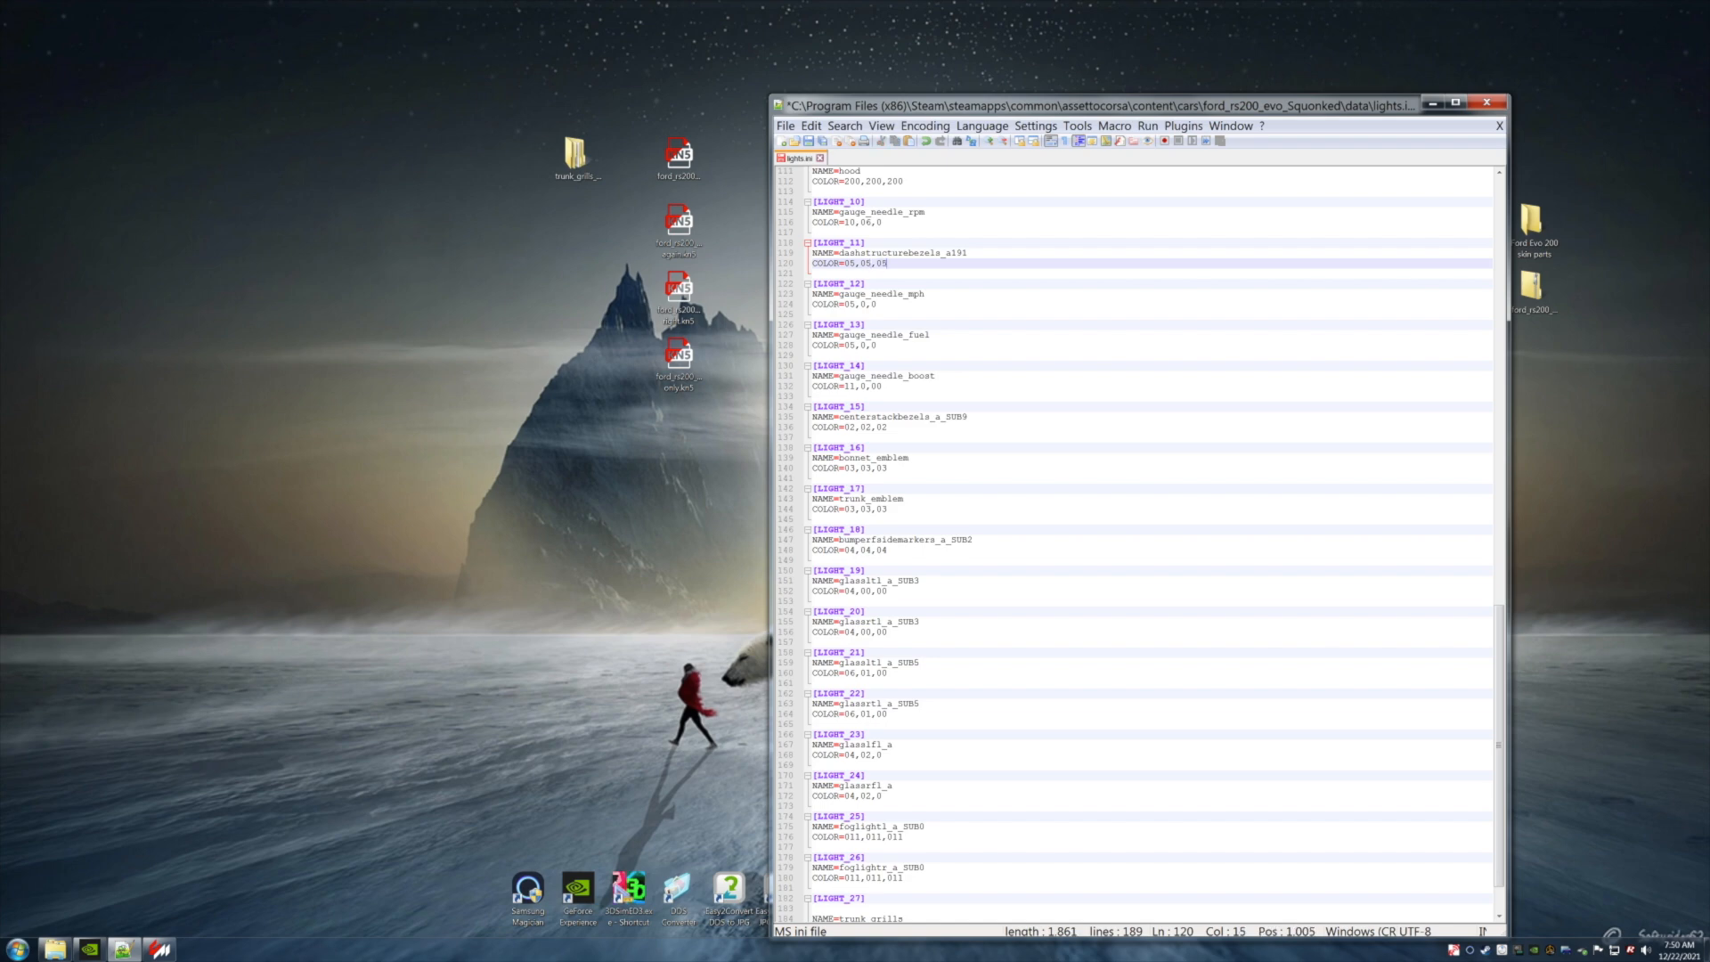
pyautogui.click(808, 141)
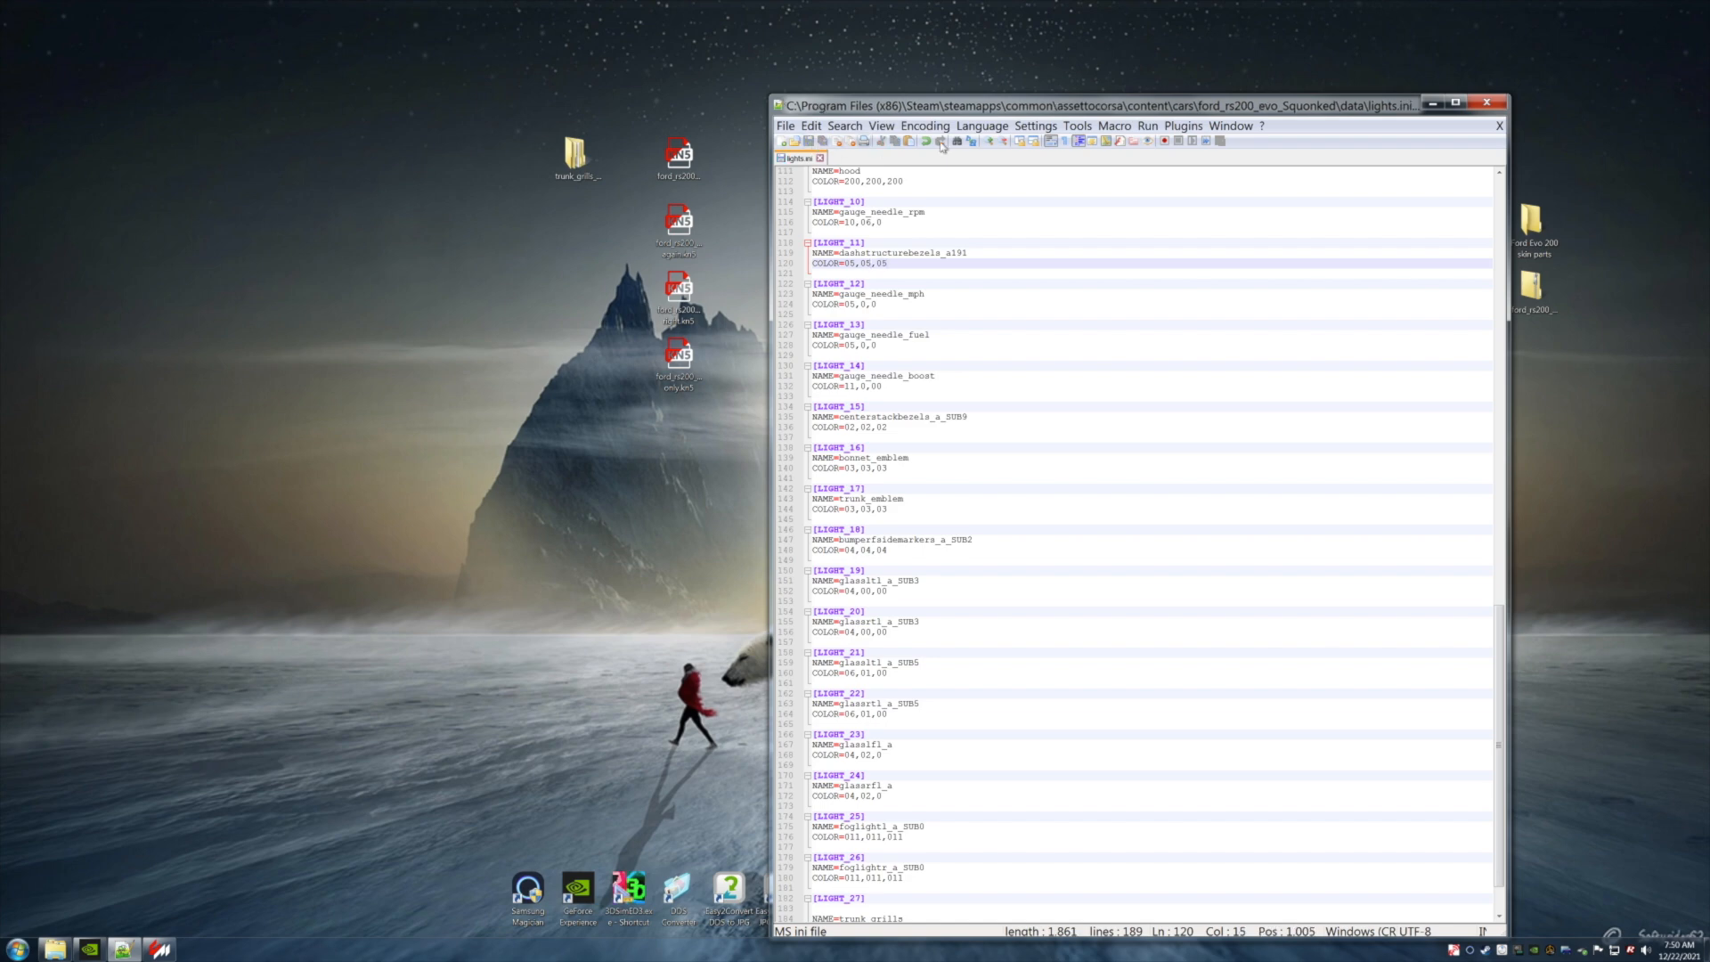
# Switch to Content Manager and check the needles' 05,05,05 lighting in CM Showroom by toggling the car's lights on and off.
pyautogui.click(1433, 104)
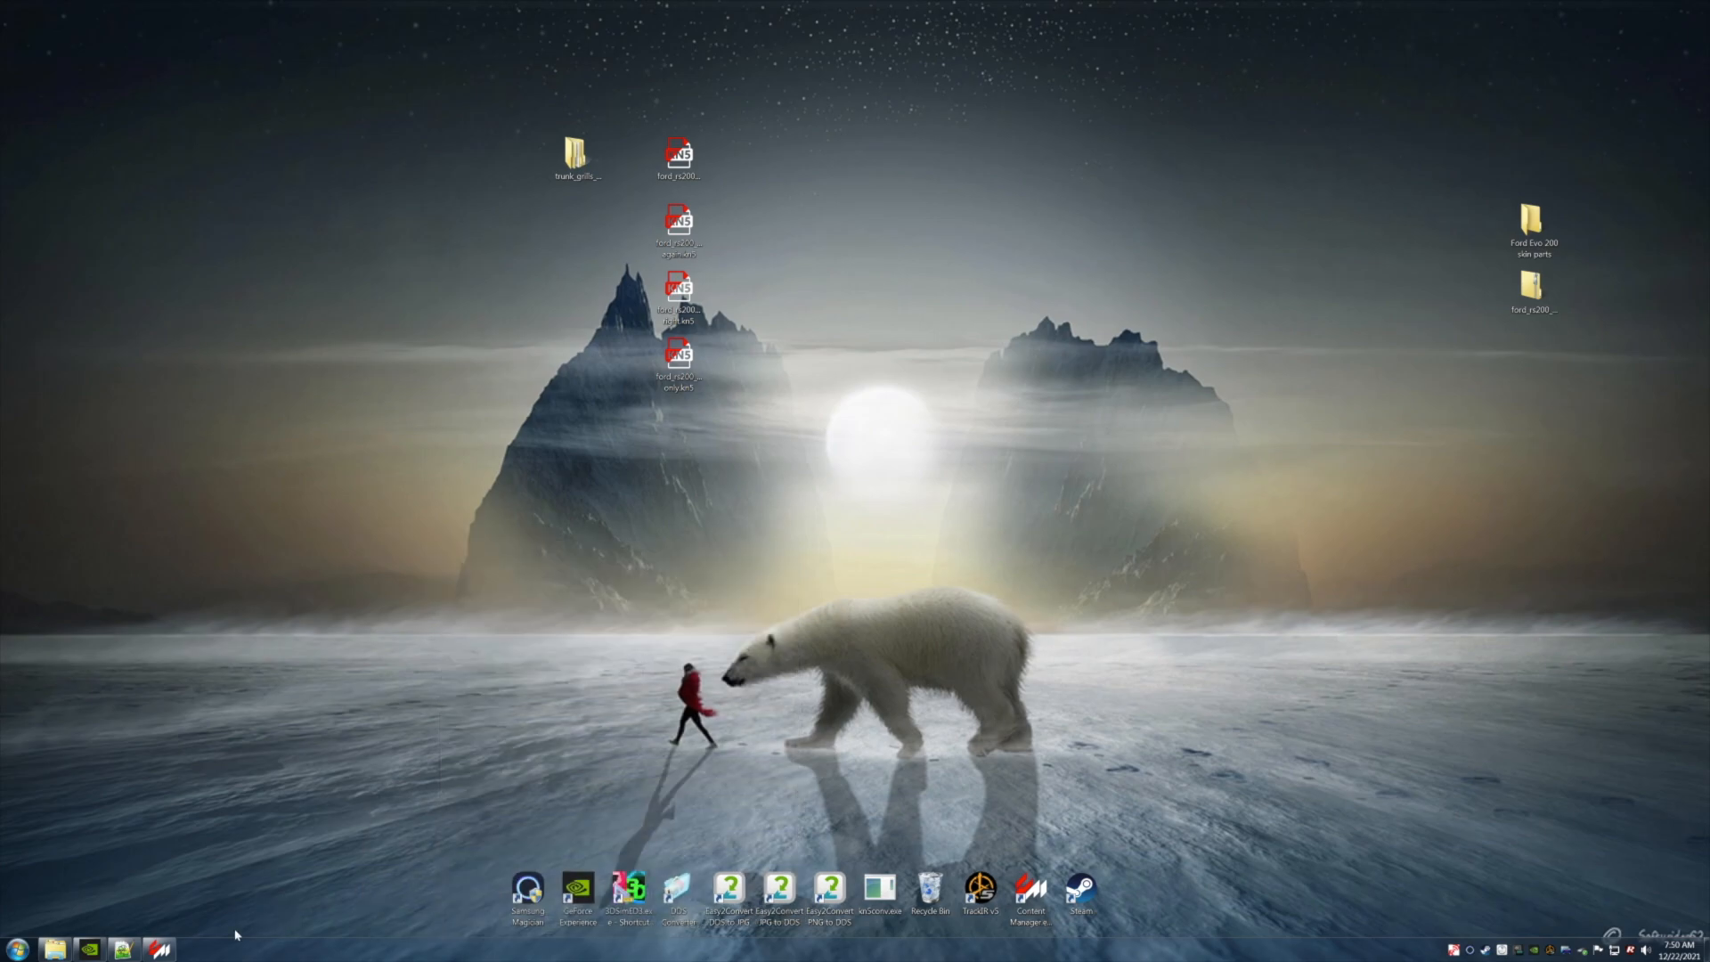
pyautogui.click(160, 950)
pyautogui.click(462, 917)
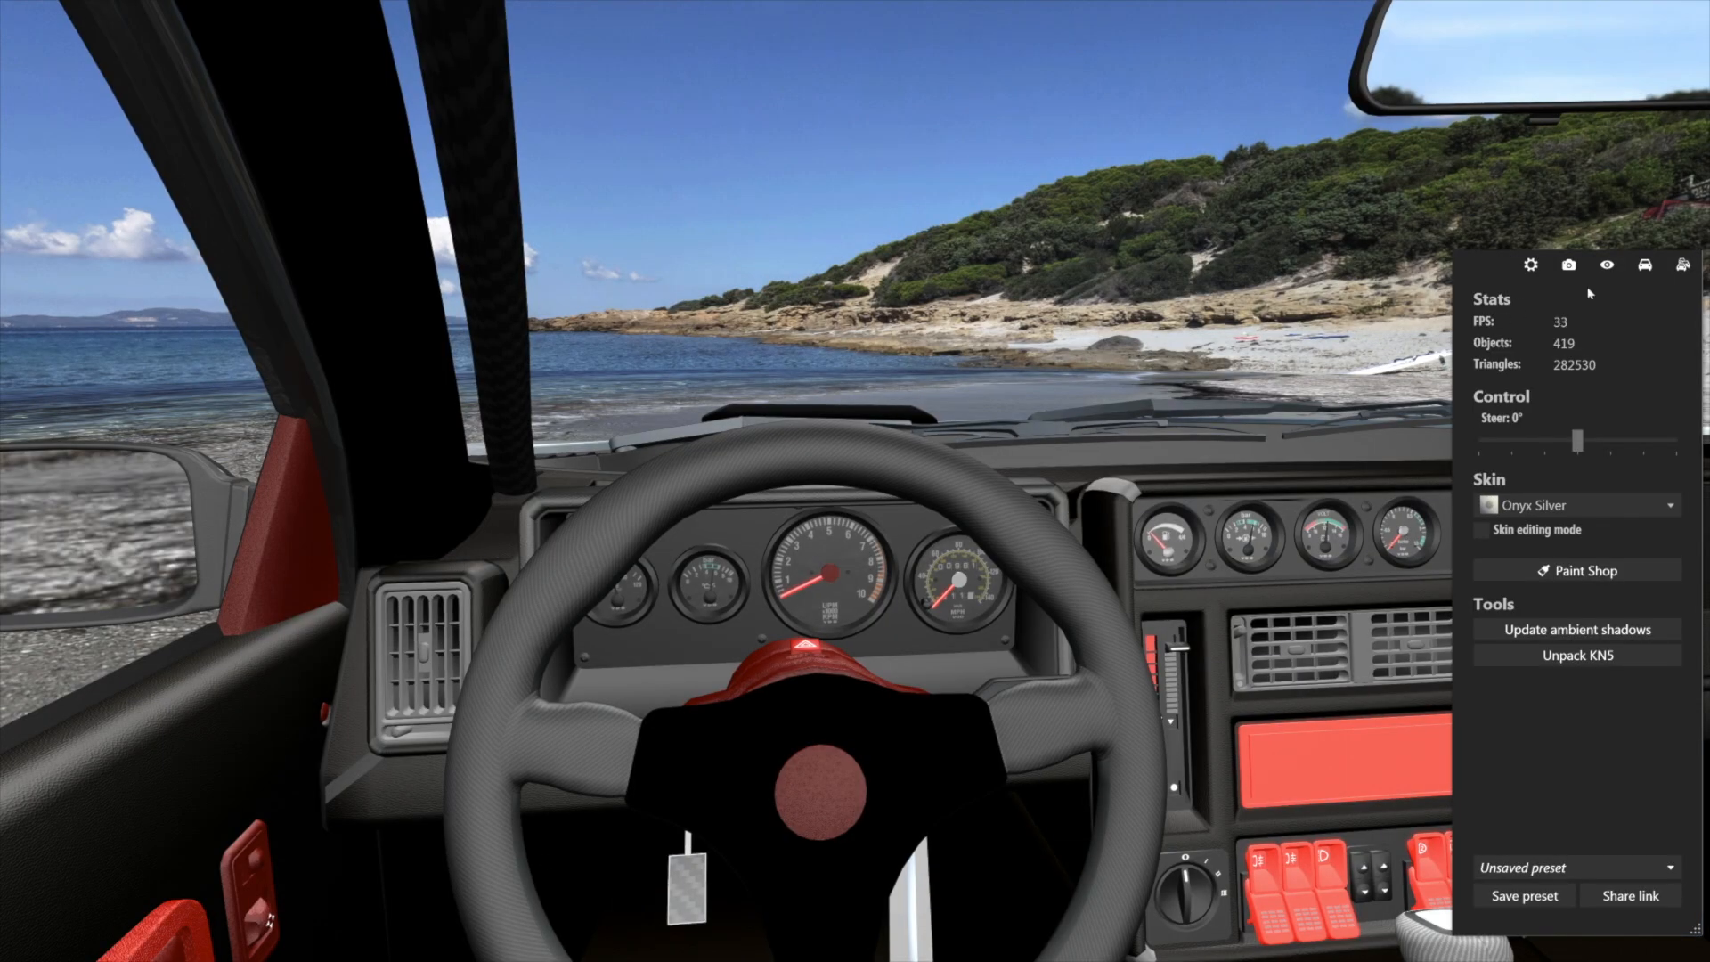
pyautogui.click(1645, 265)
pyautogui.click(1481, 400)
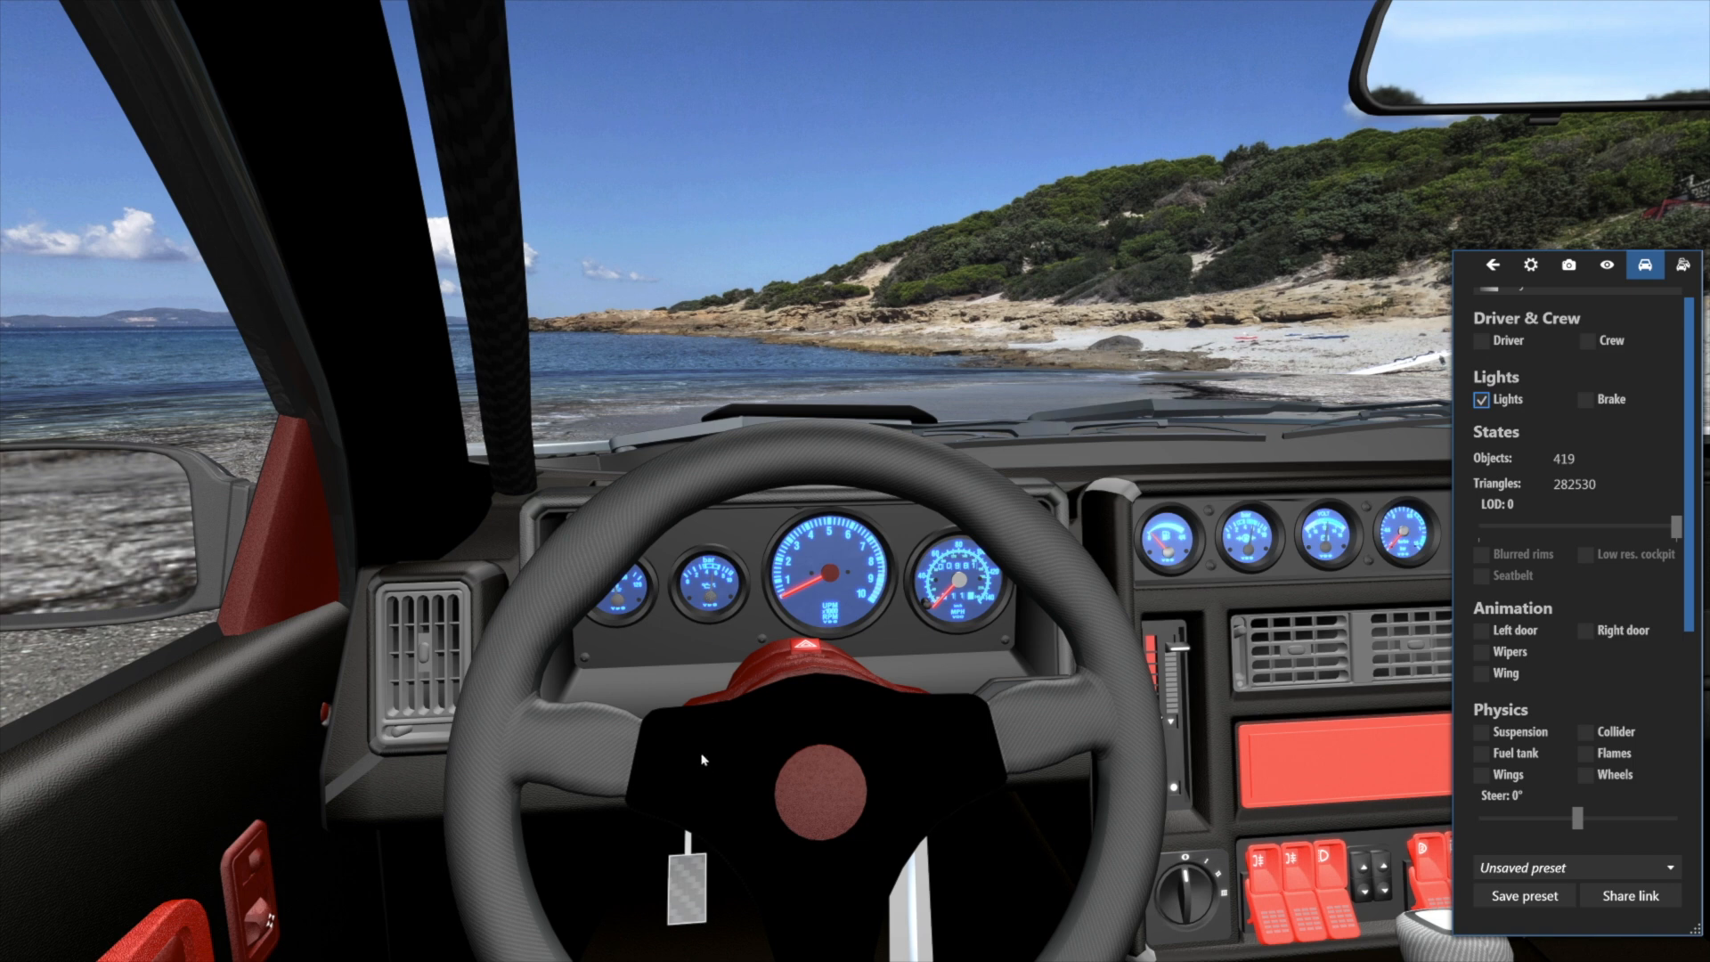
pyautogui.click(1481, 401)
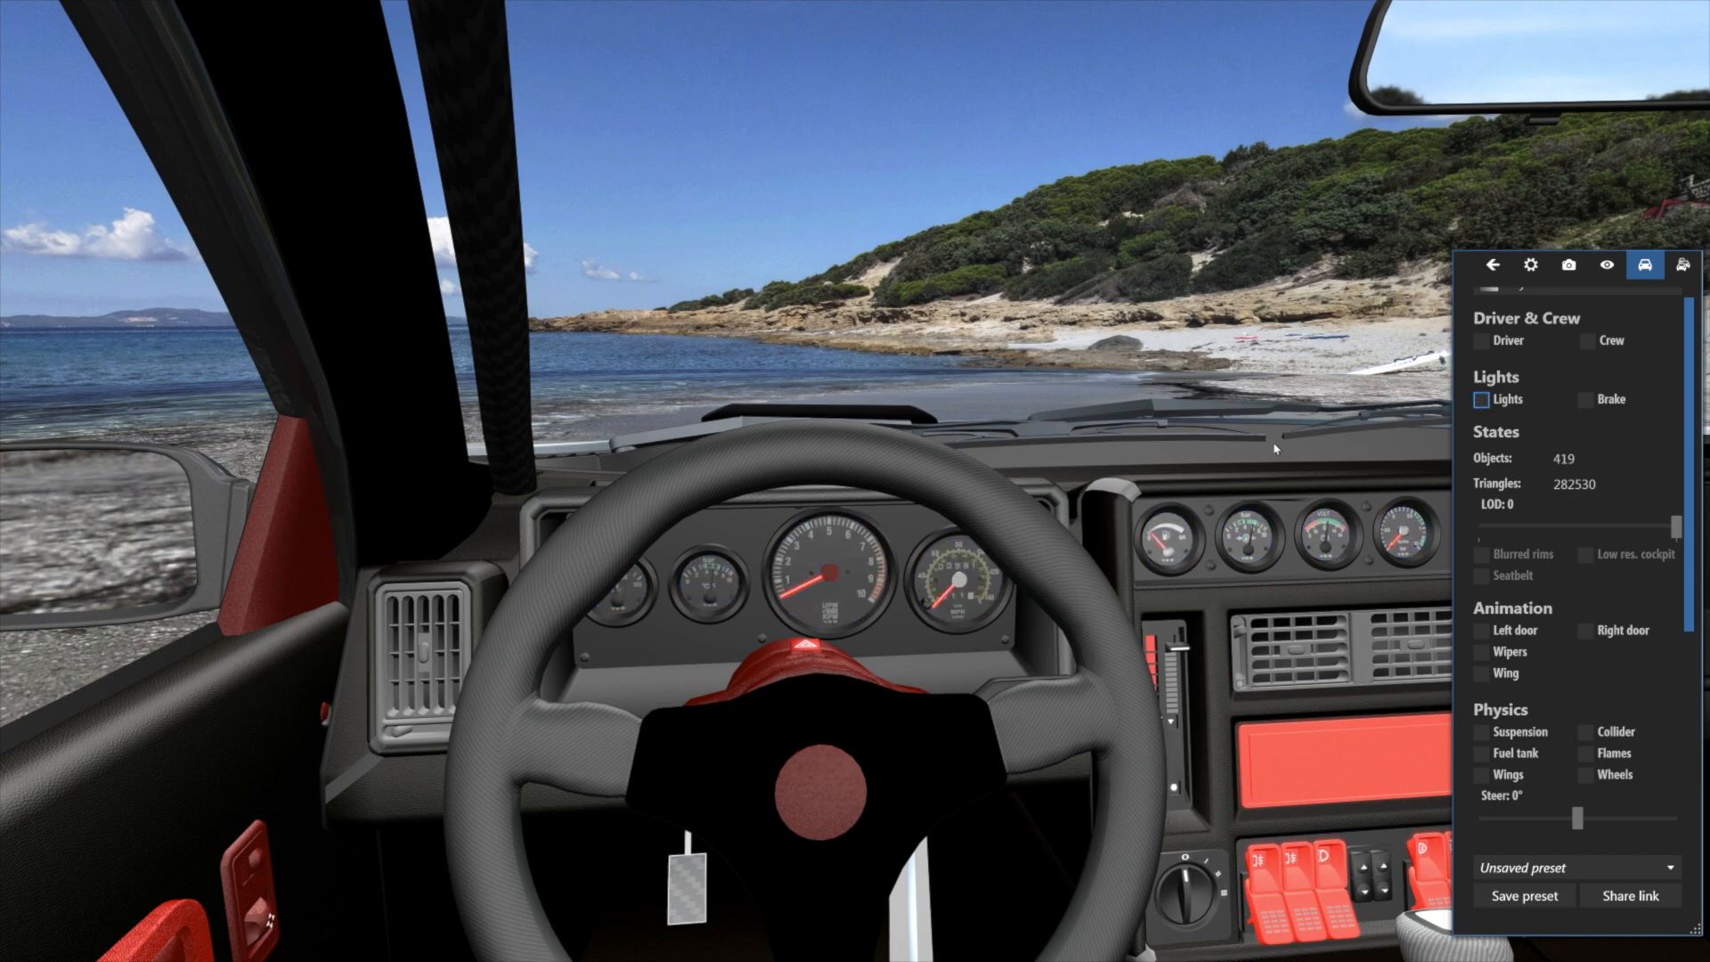
pyautogui.moveTo(1273, 449); pyautogui.dragTo(1217, 454)
pyautogui.press('Escape')
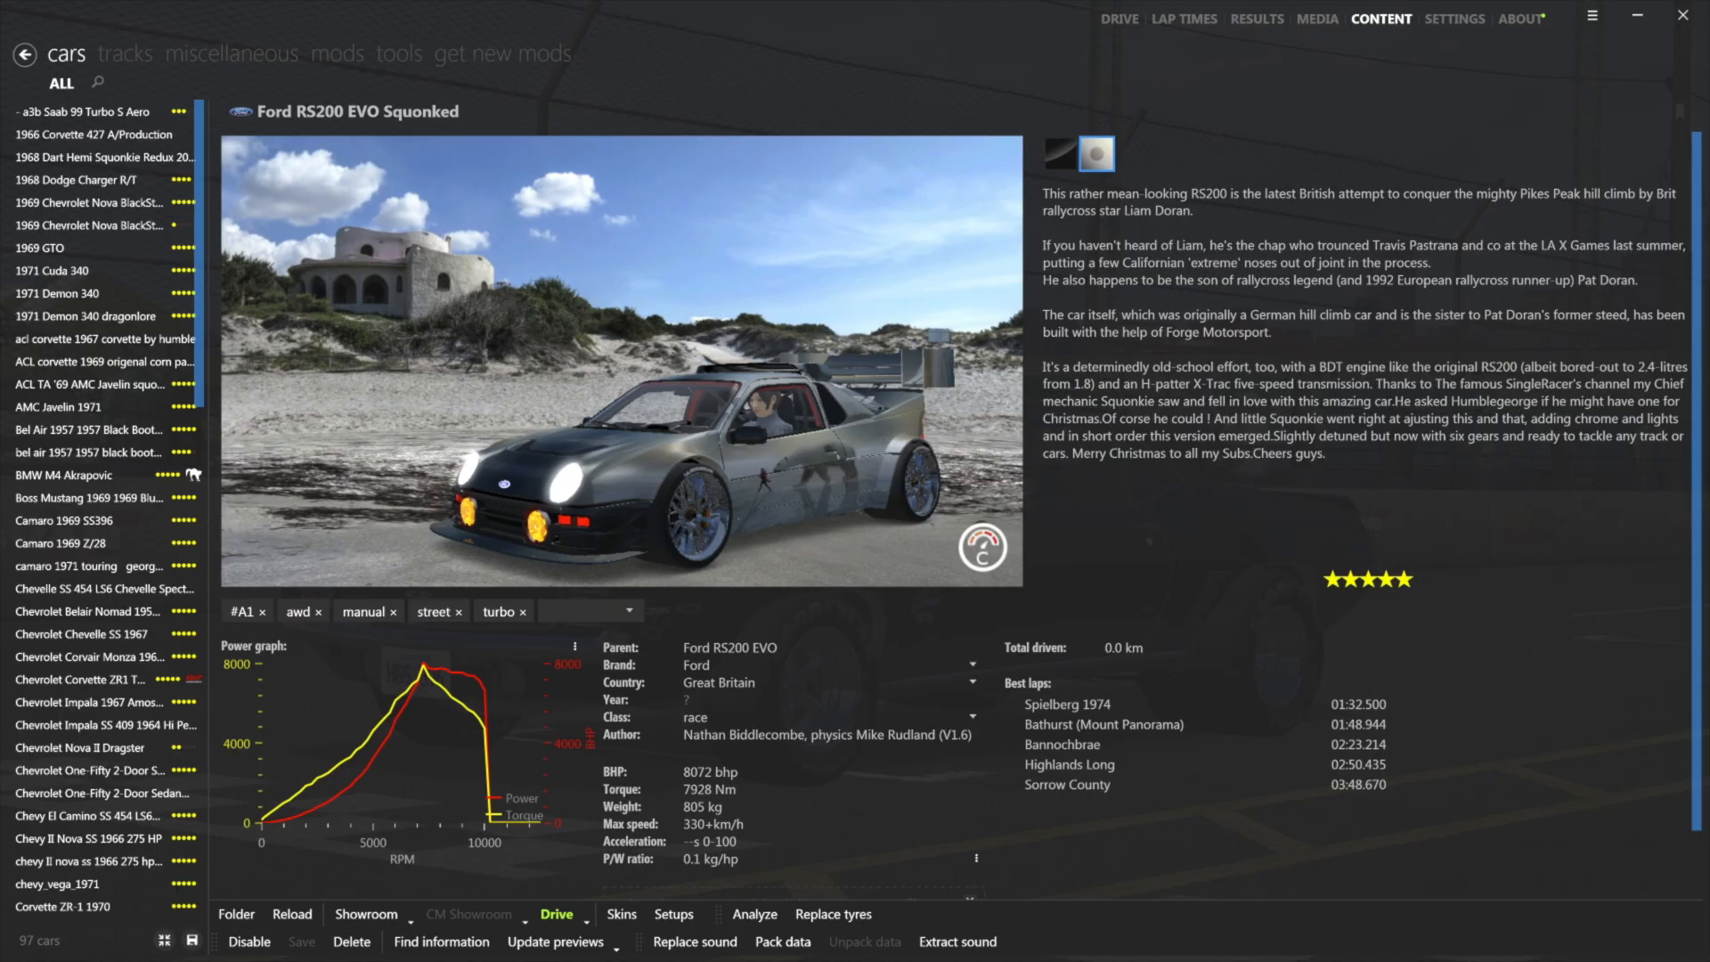
# Switch to lights.ini in Notepad++, set the LIGHT_11 color to 05,15,0 and save the file.
pyautogui.click(1636, 22)
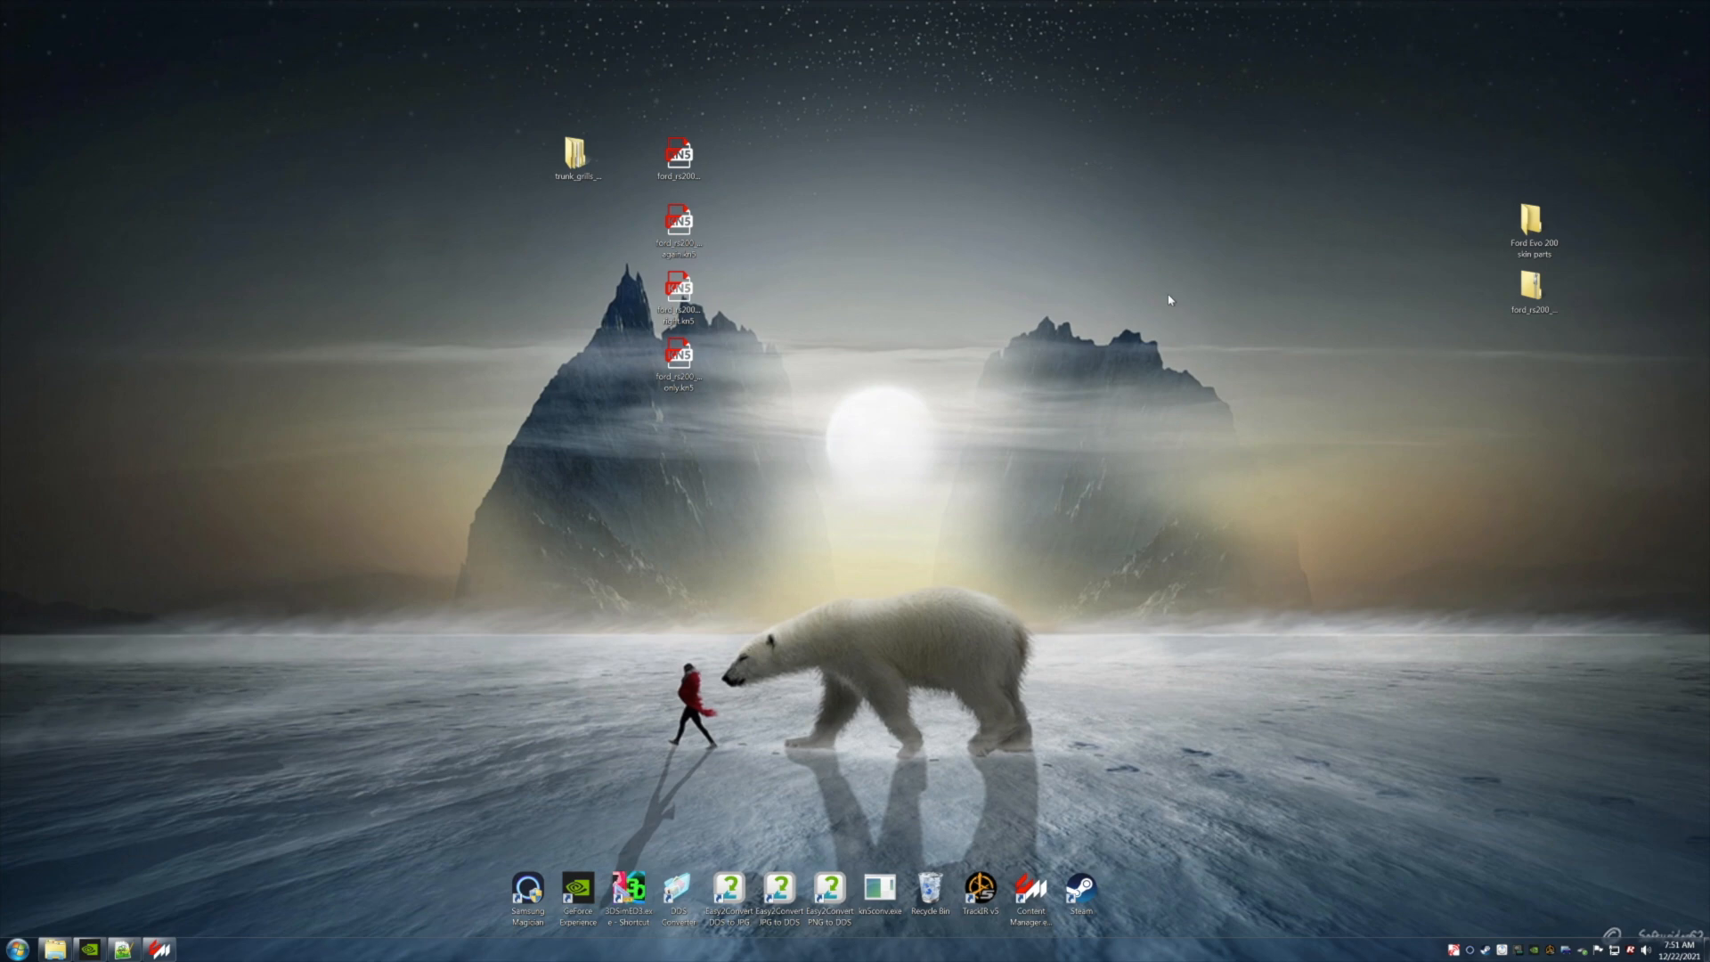
pyautogui.click(123, 950)
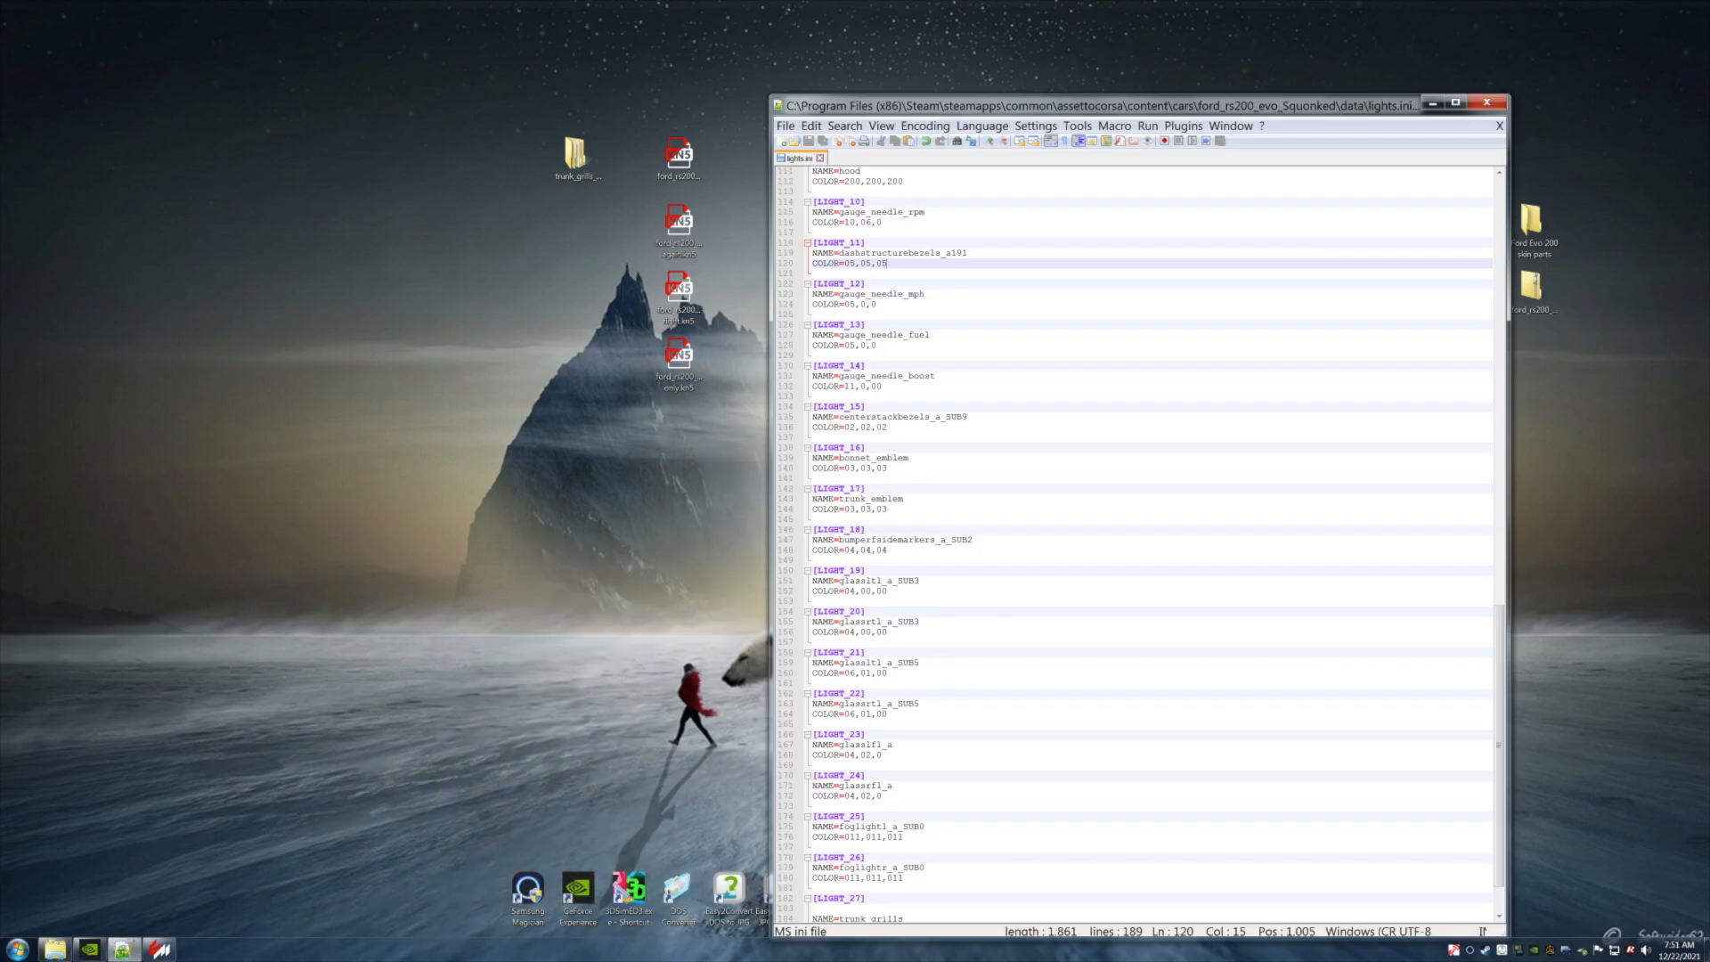
pyautogui.hotkey('shift', 'Left')
pyautogui.press('BackSpace')
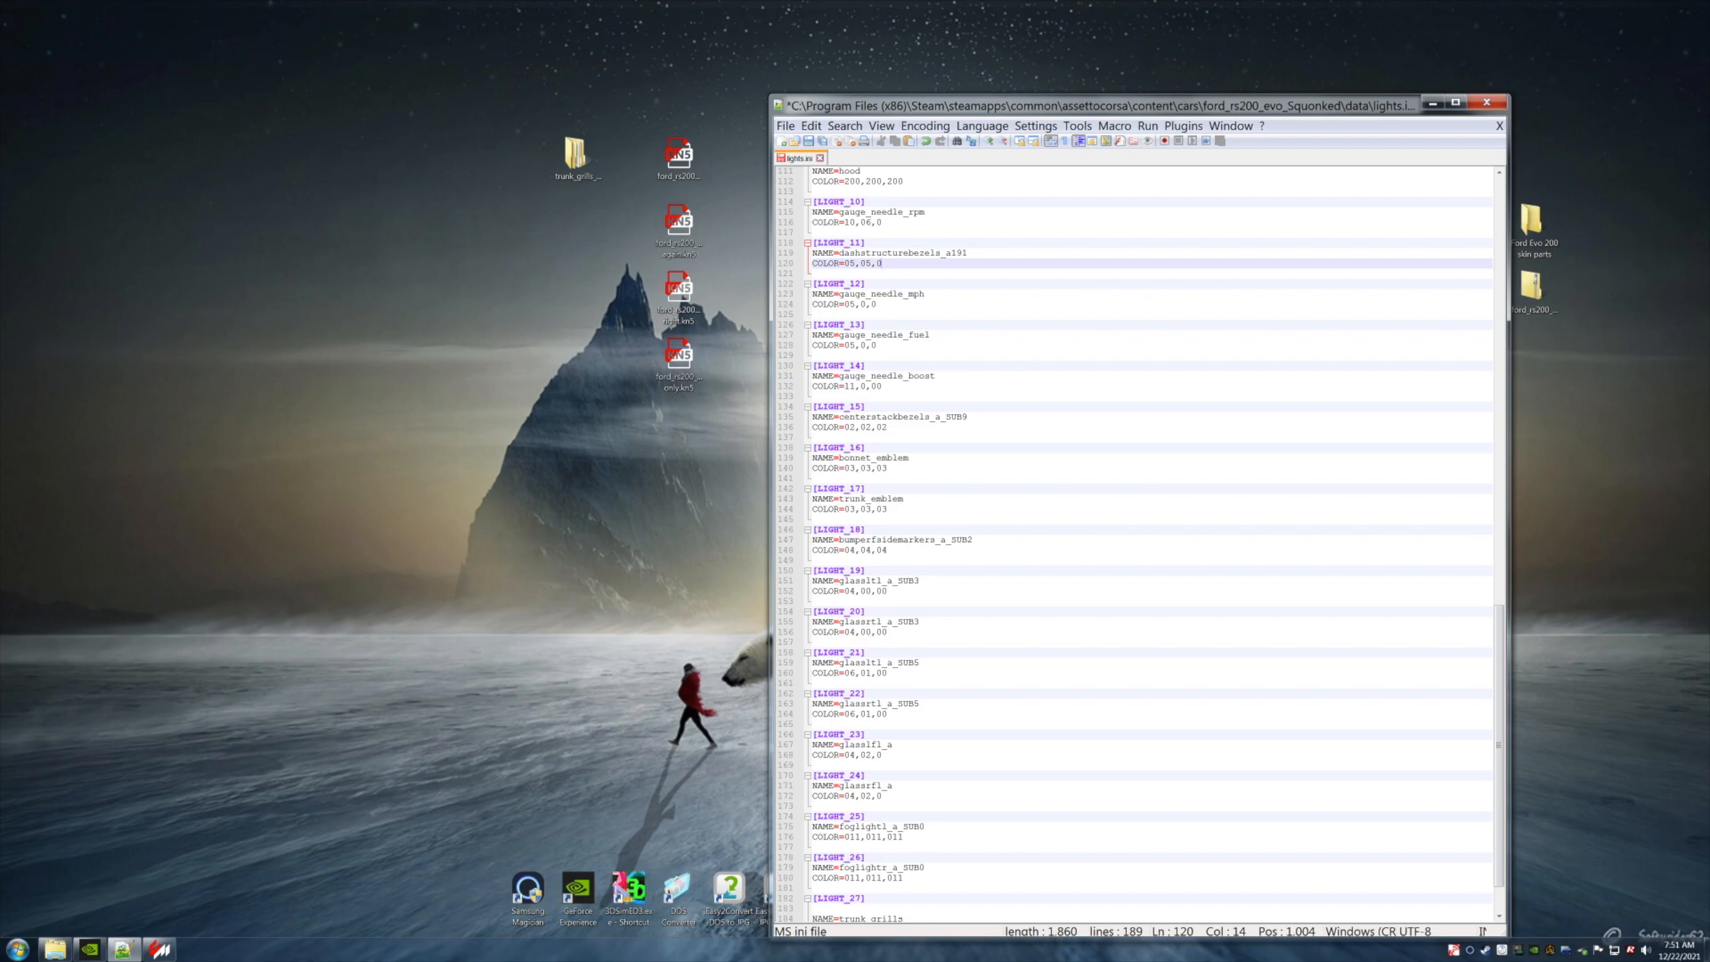
pyautogui.hotkey('shift', 'Left')
pyautogui.write('1')
pyautogui.click(808, 141)
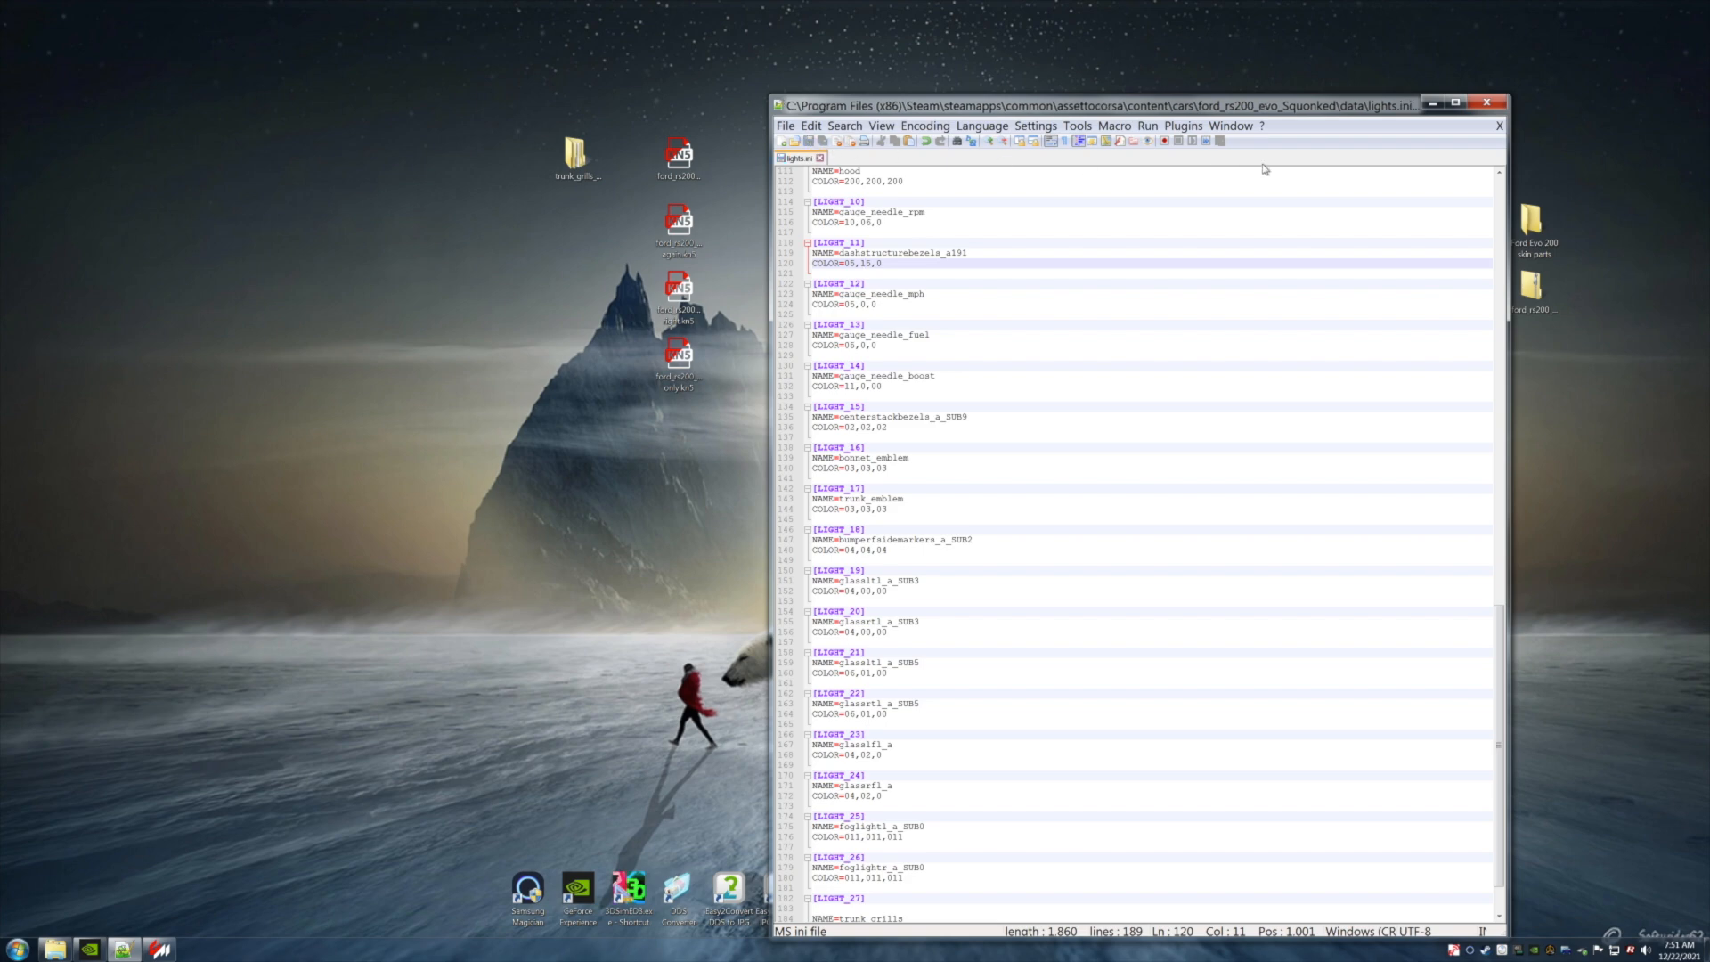
# Switch to Content Manager, open the Ford RS200 in CM Showroom and turn the car's lights on.
pyautogui.click(1432, 103)
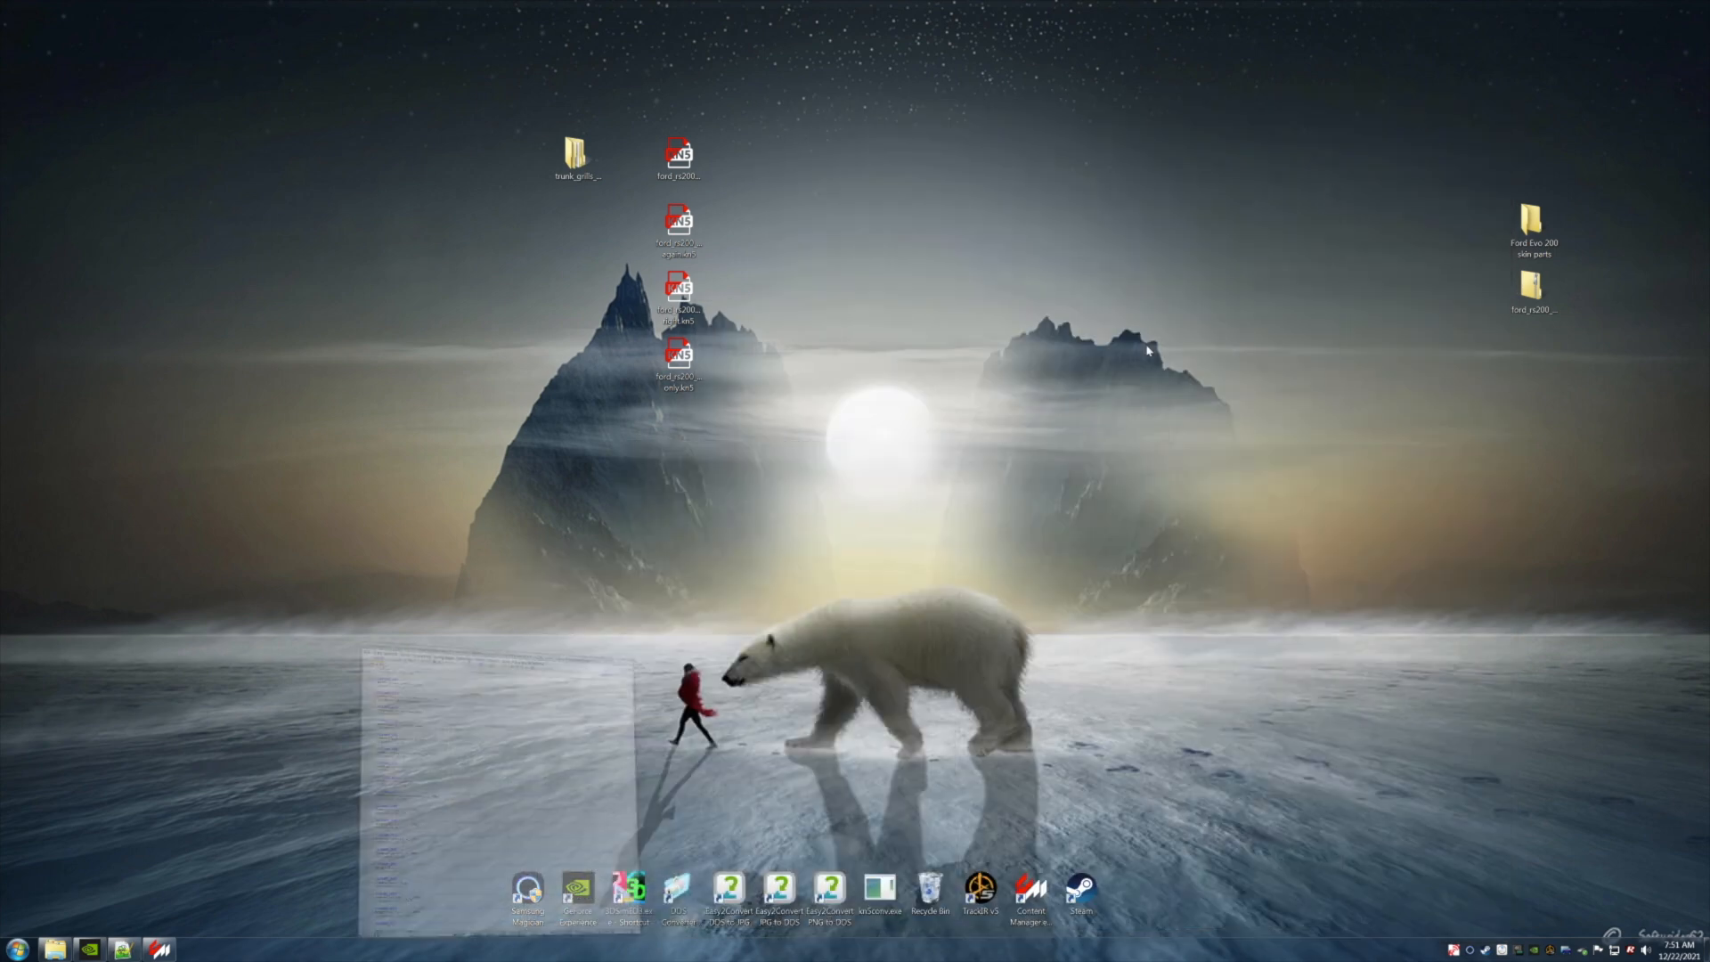
pyautogui.click(159, 949)
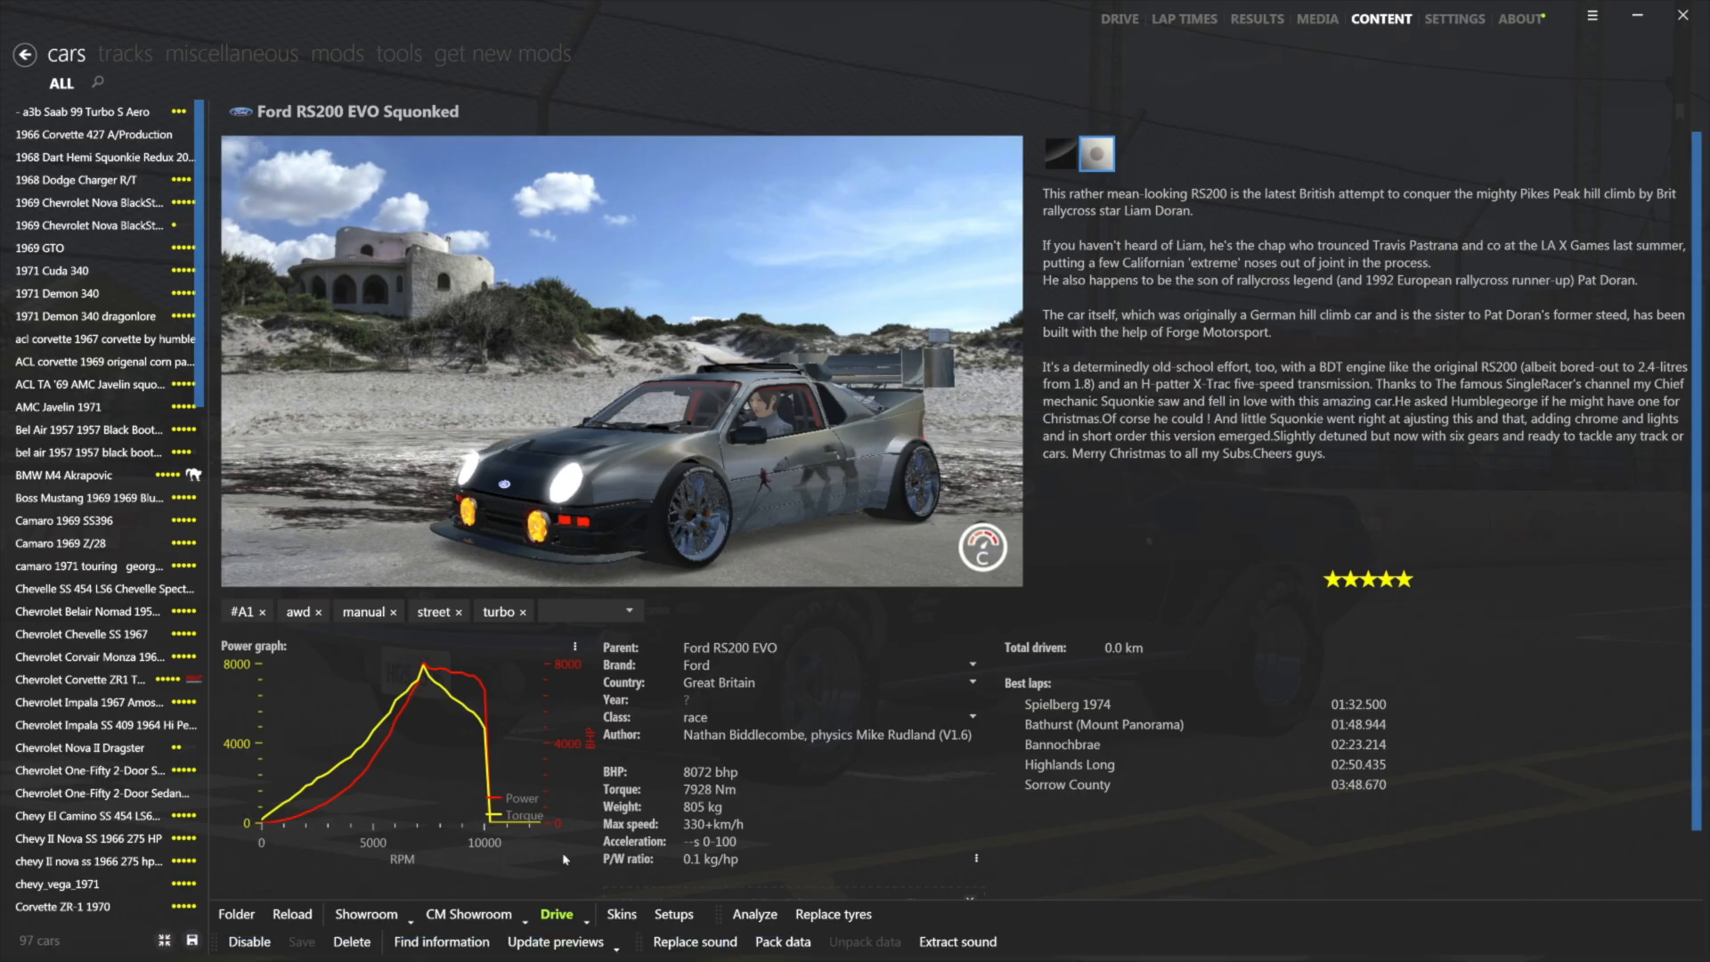
pyautogui.click(492, 918)
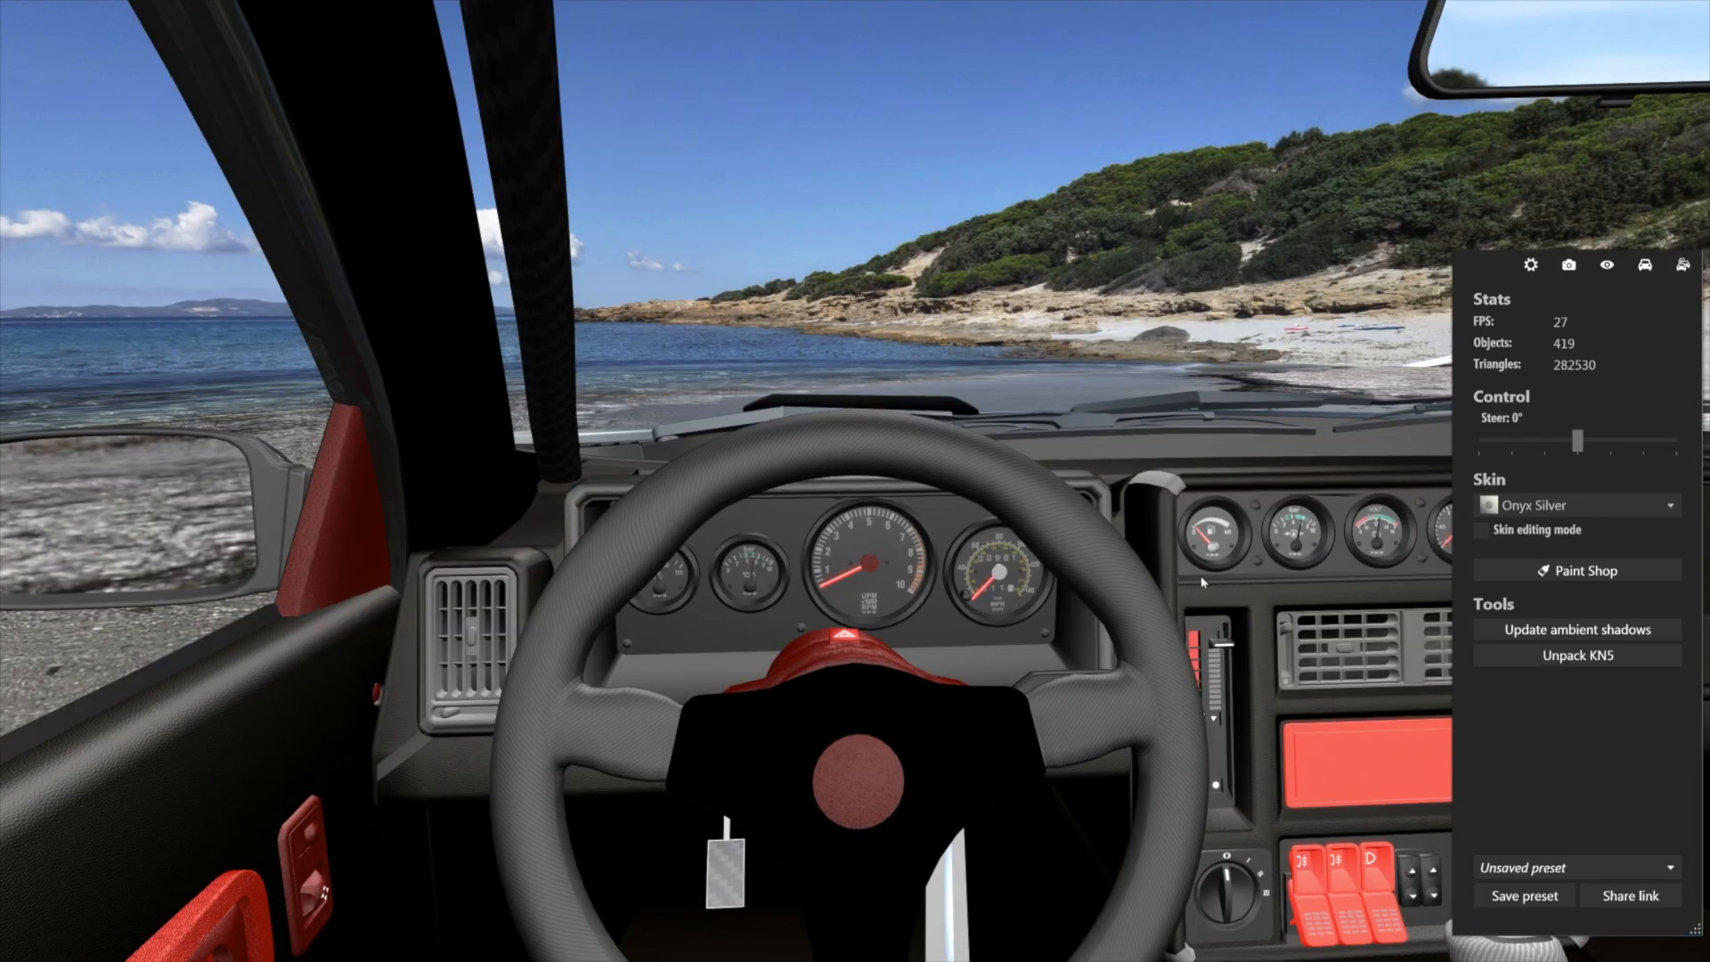
pyautogui.click(1641, 266)
pyautogui.click(1482, 401)
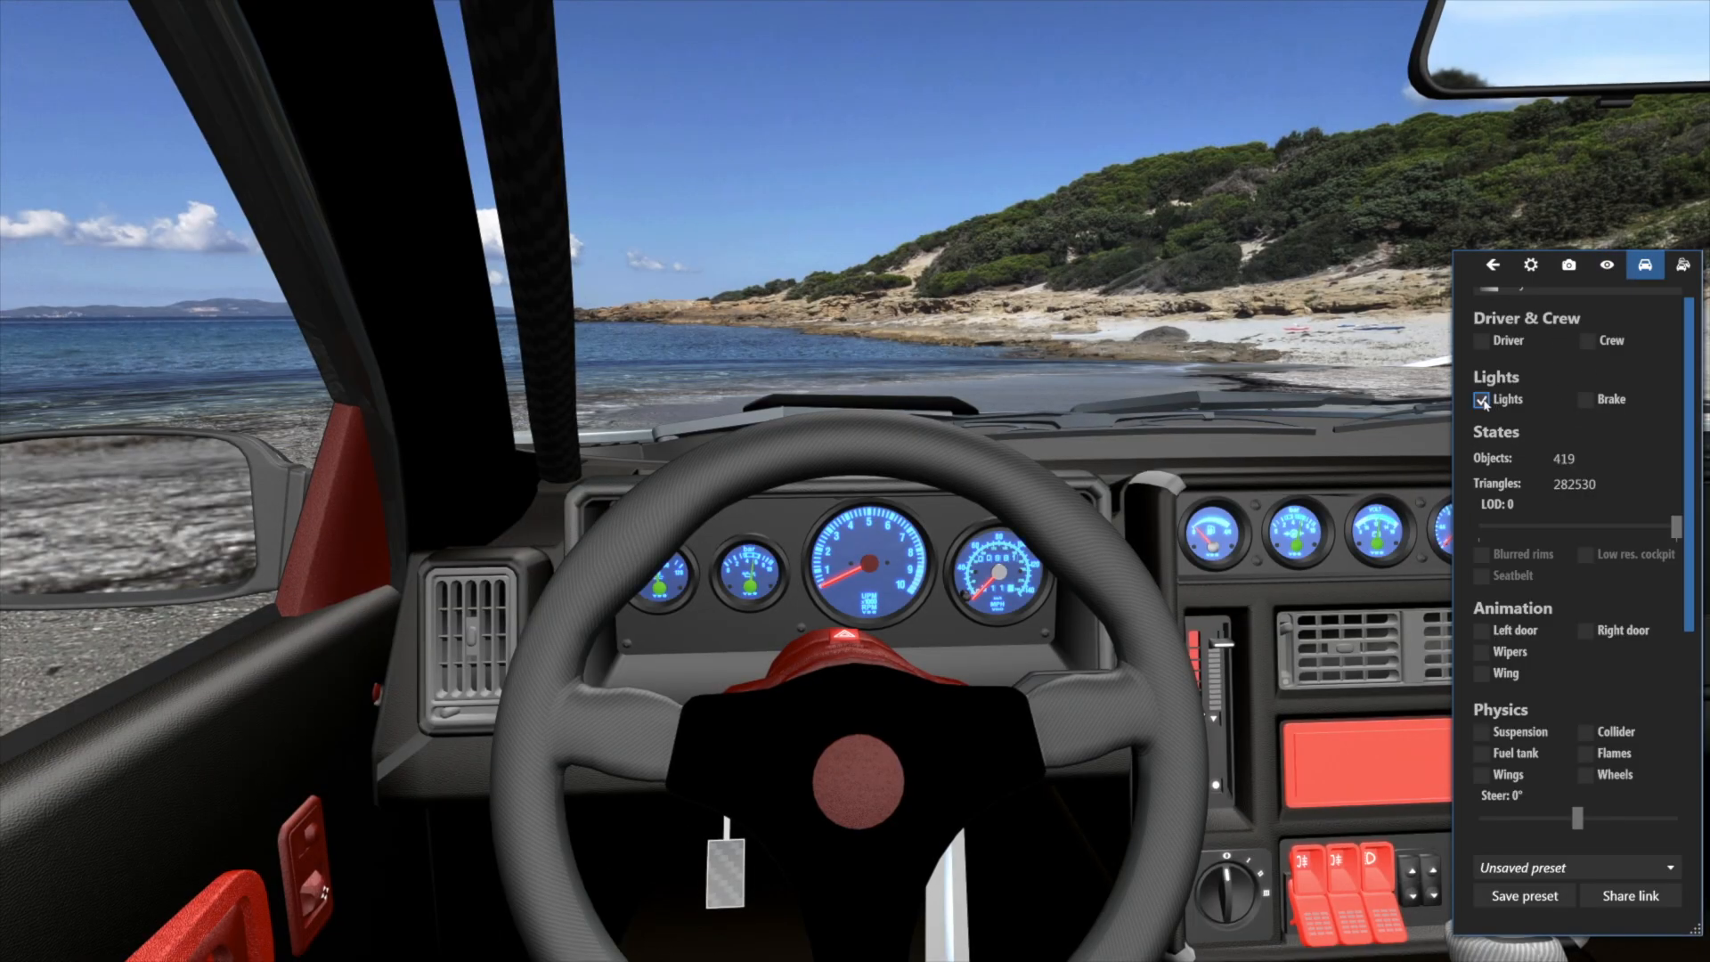
# Examine the lit gauge needles from several cockpit angles, compare them with the lights off and close the showroom.
pyautogui.moveTo(1044, 741); pyautogui.dragTo(772, 706)
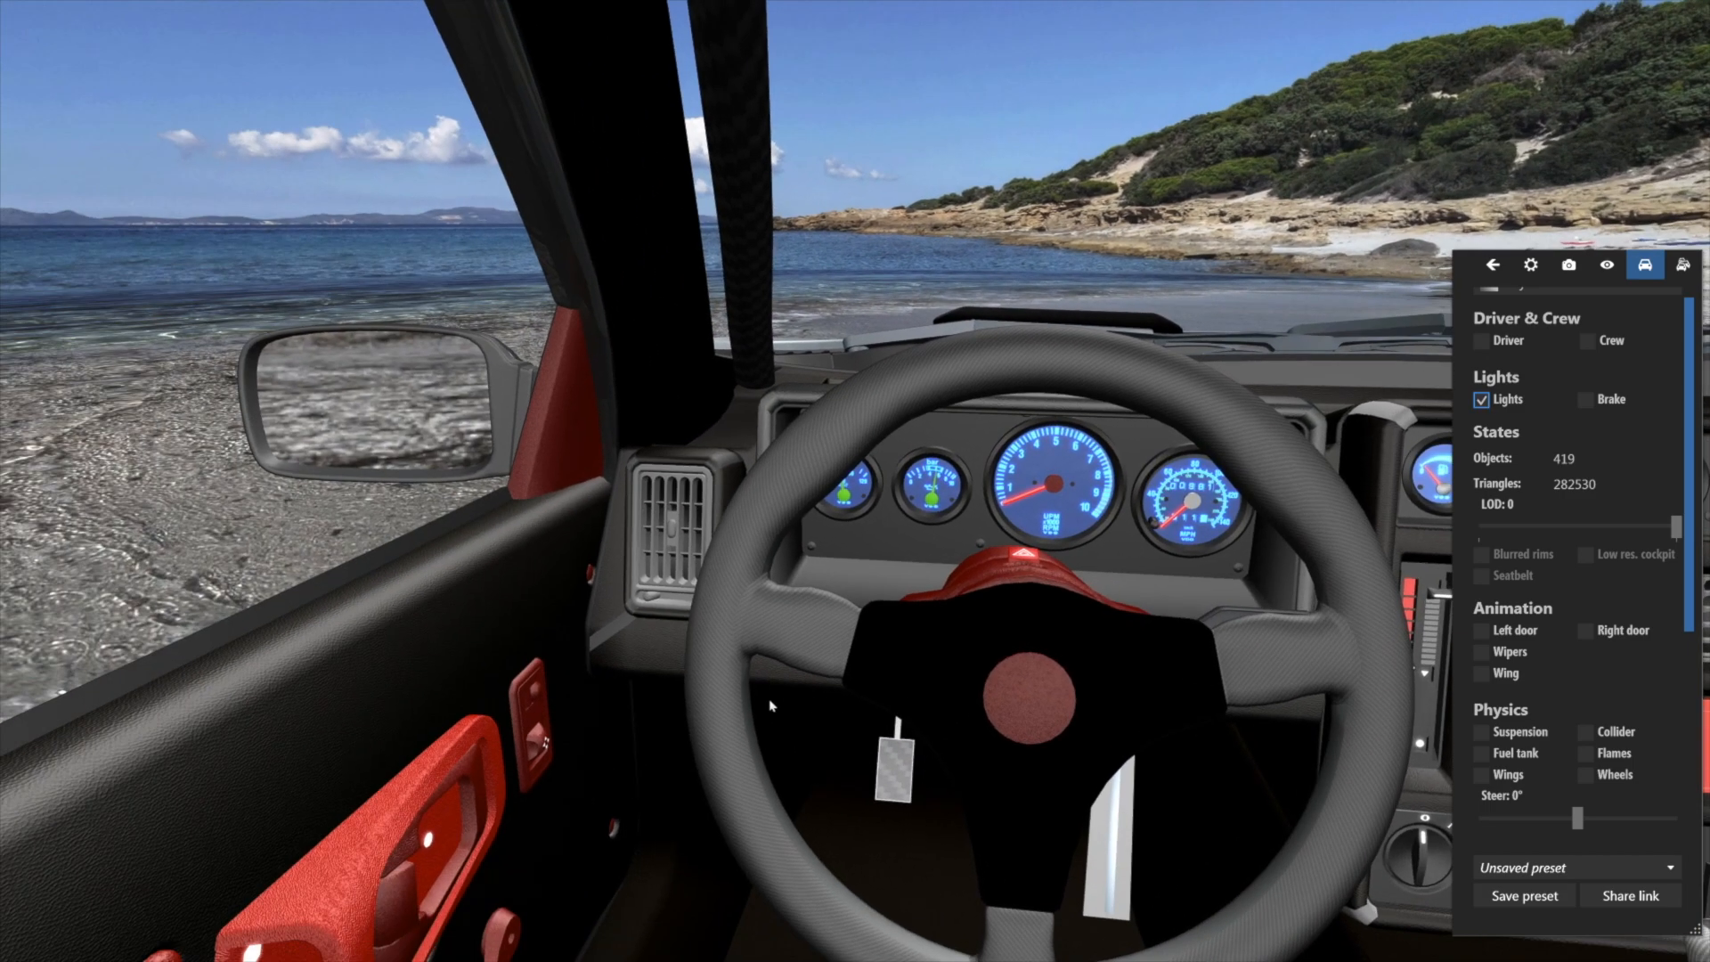
pyautogui.moveTo(771, 705); pyautogui.dragTo(922, 686)
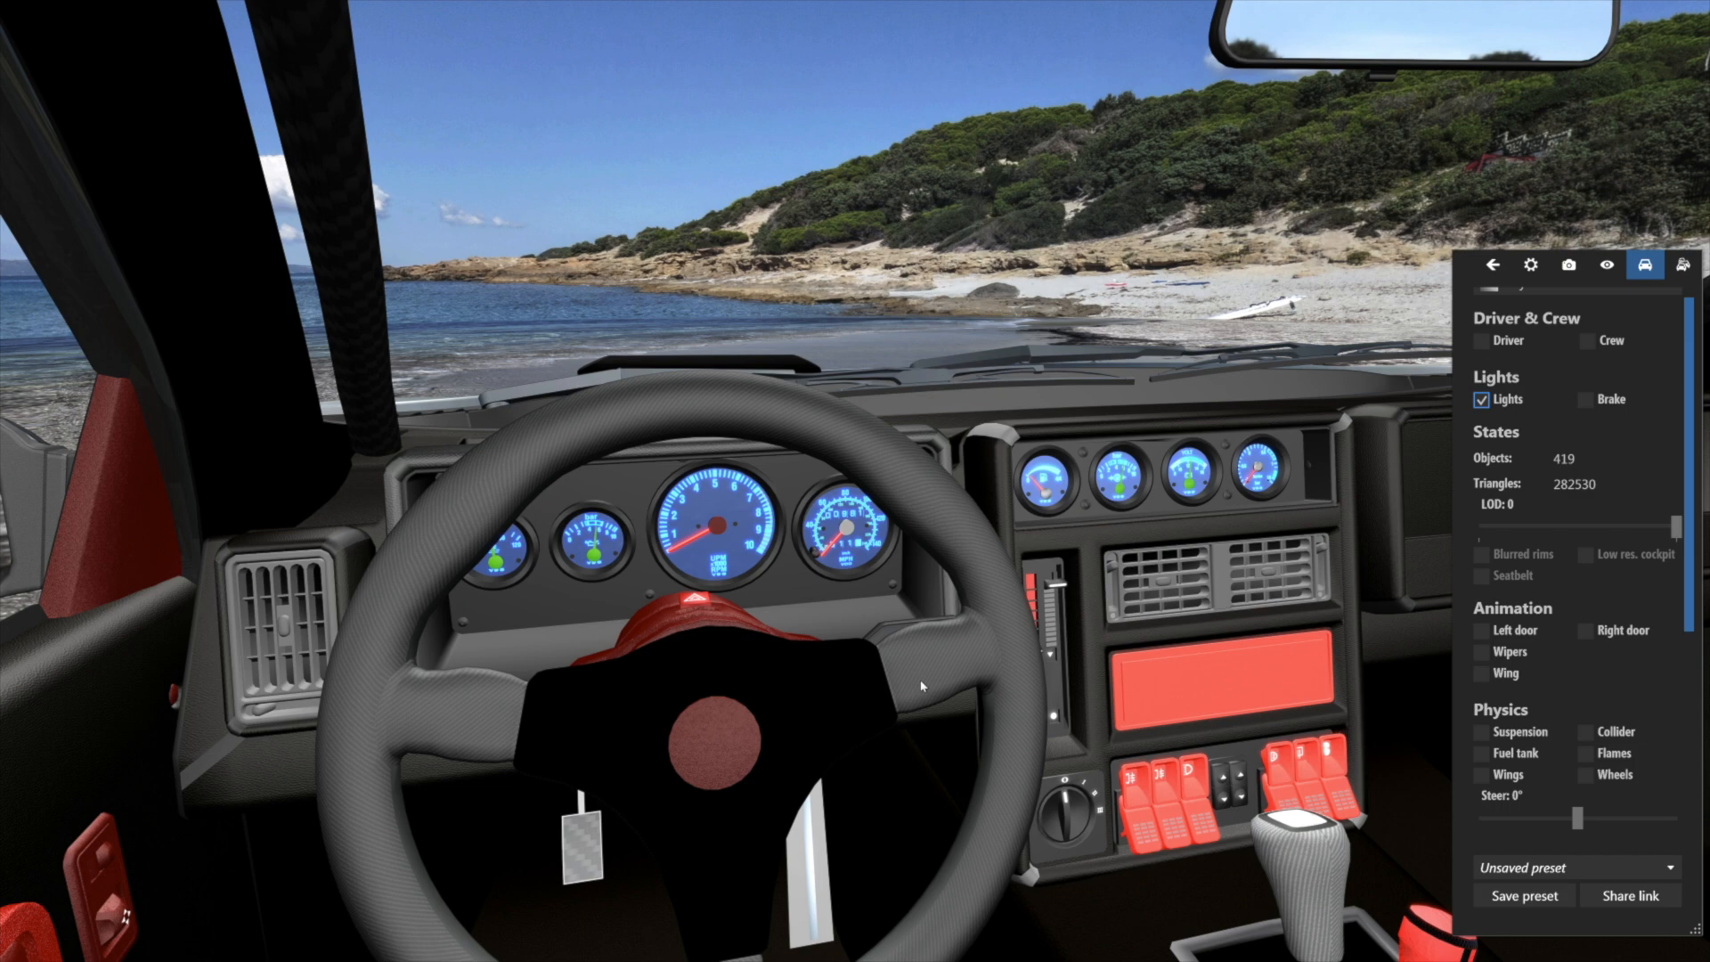
pyautogui.moveTo(922, 686); pyautogui.dragTo(837, 720)
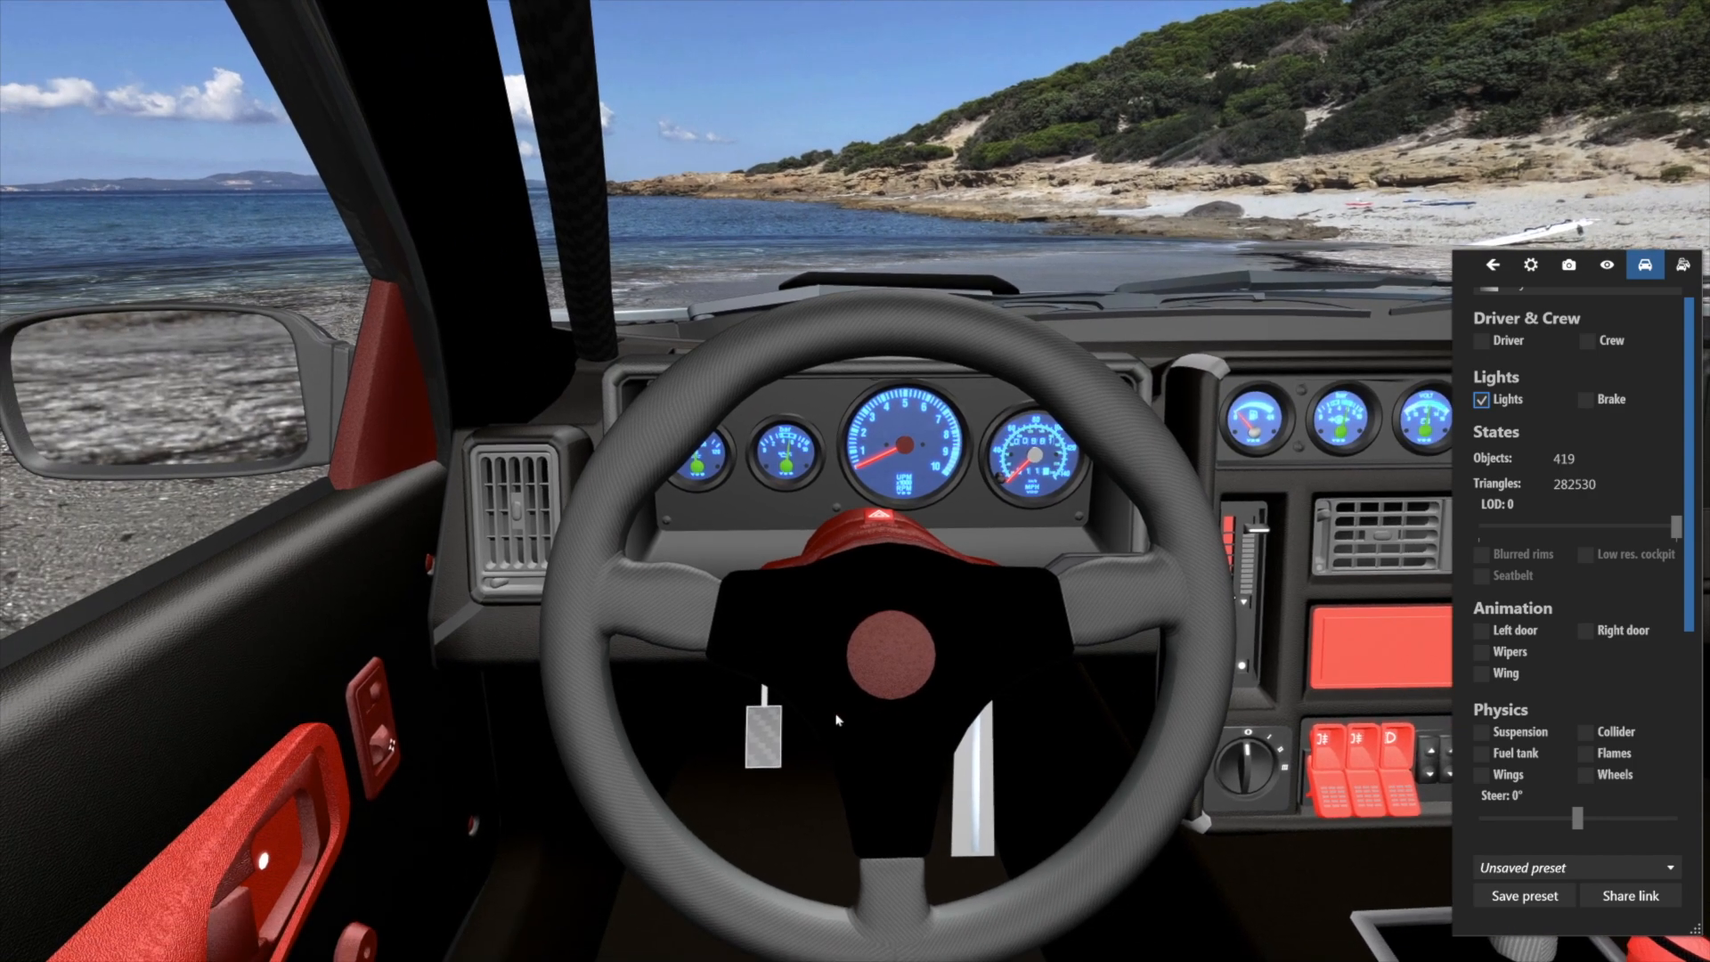
pyautogui.moveTo(838, 720); pyautogui.dragTo(957, 767)
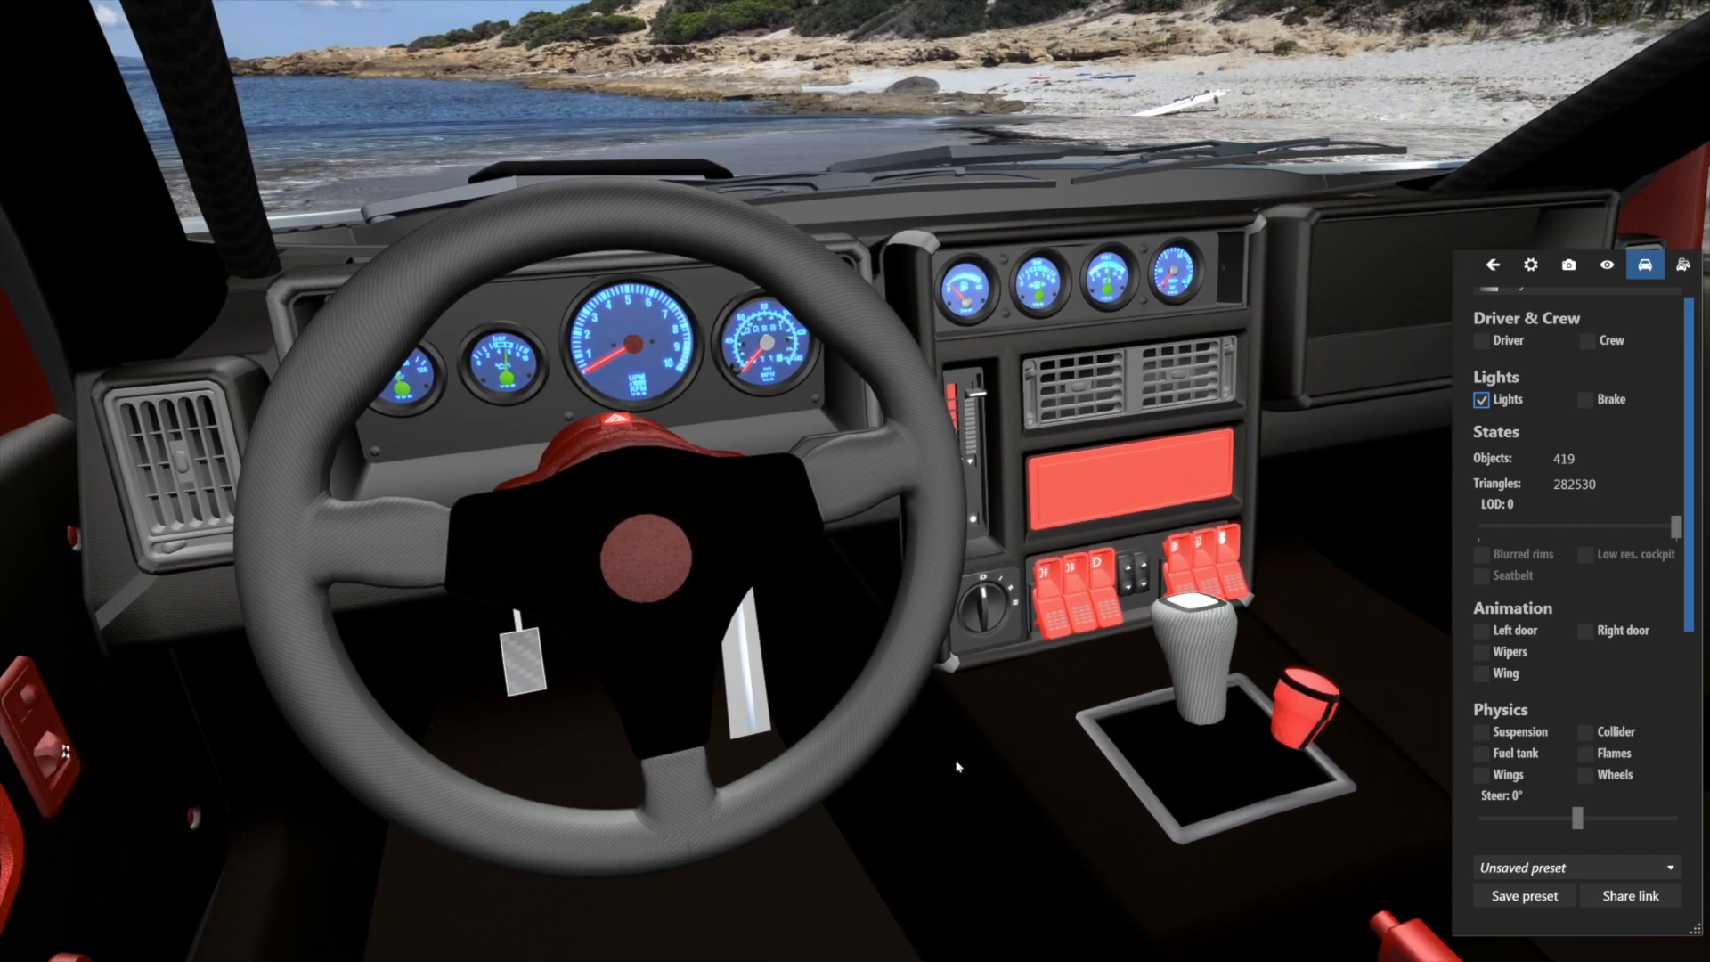
pyautogui.moveTo(958, 767); pyautogui.dragTo(824, 726)
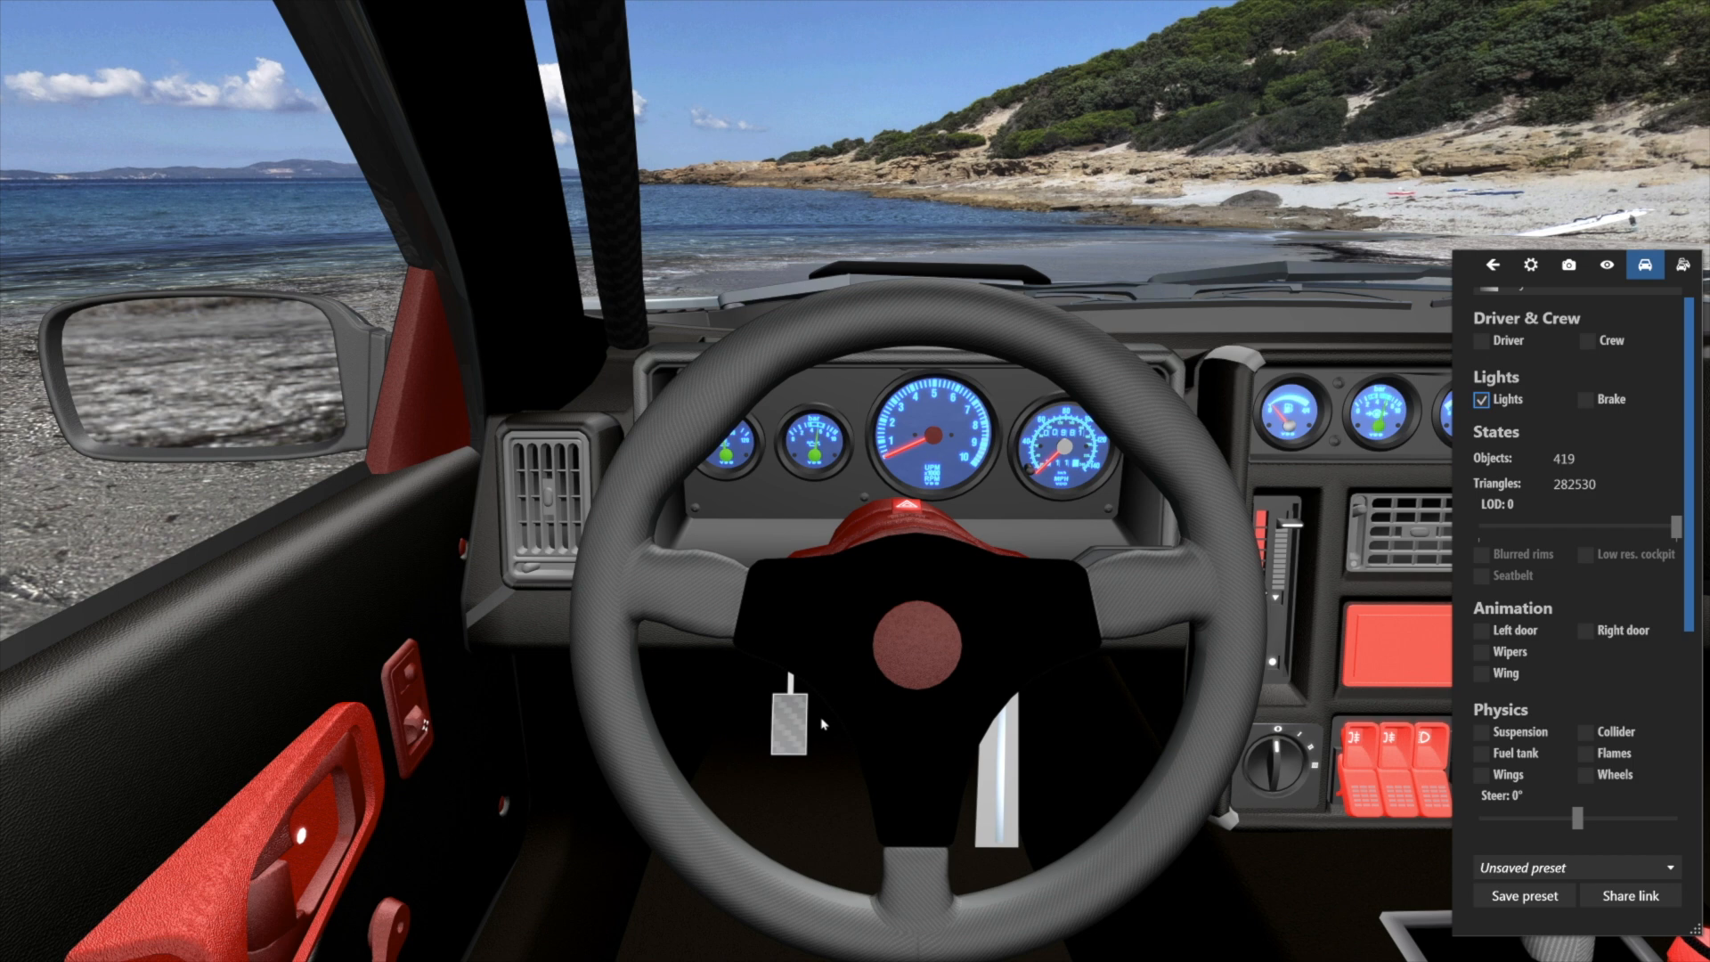
pyautogui.click(1482, 400)
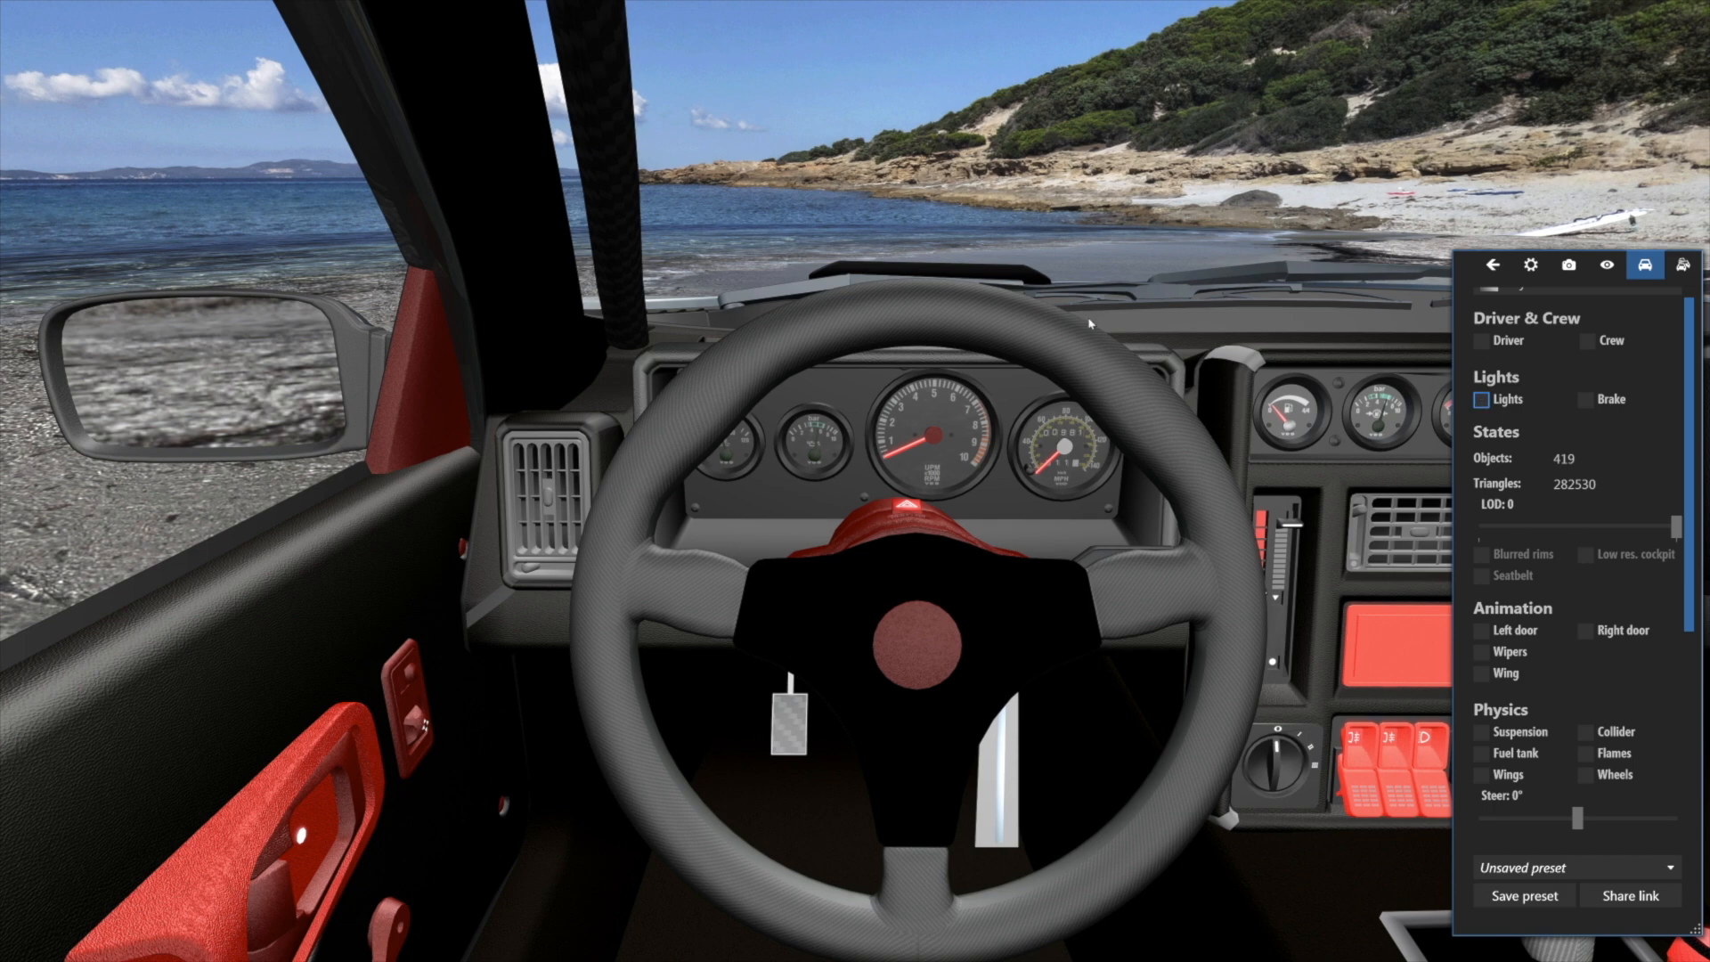
pyautogui.moveTo(1144, 318); pyautogui.dragTo(1104, 322)
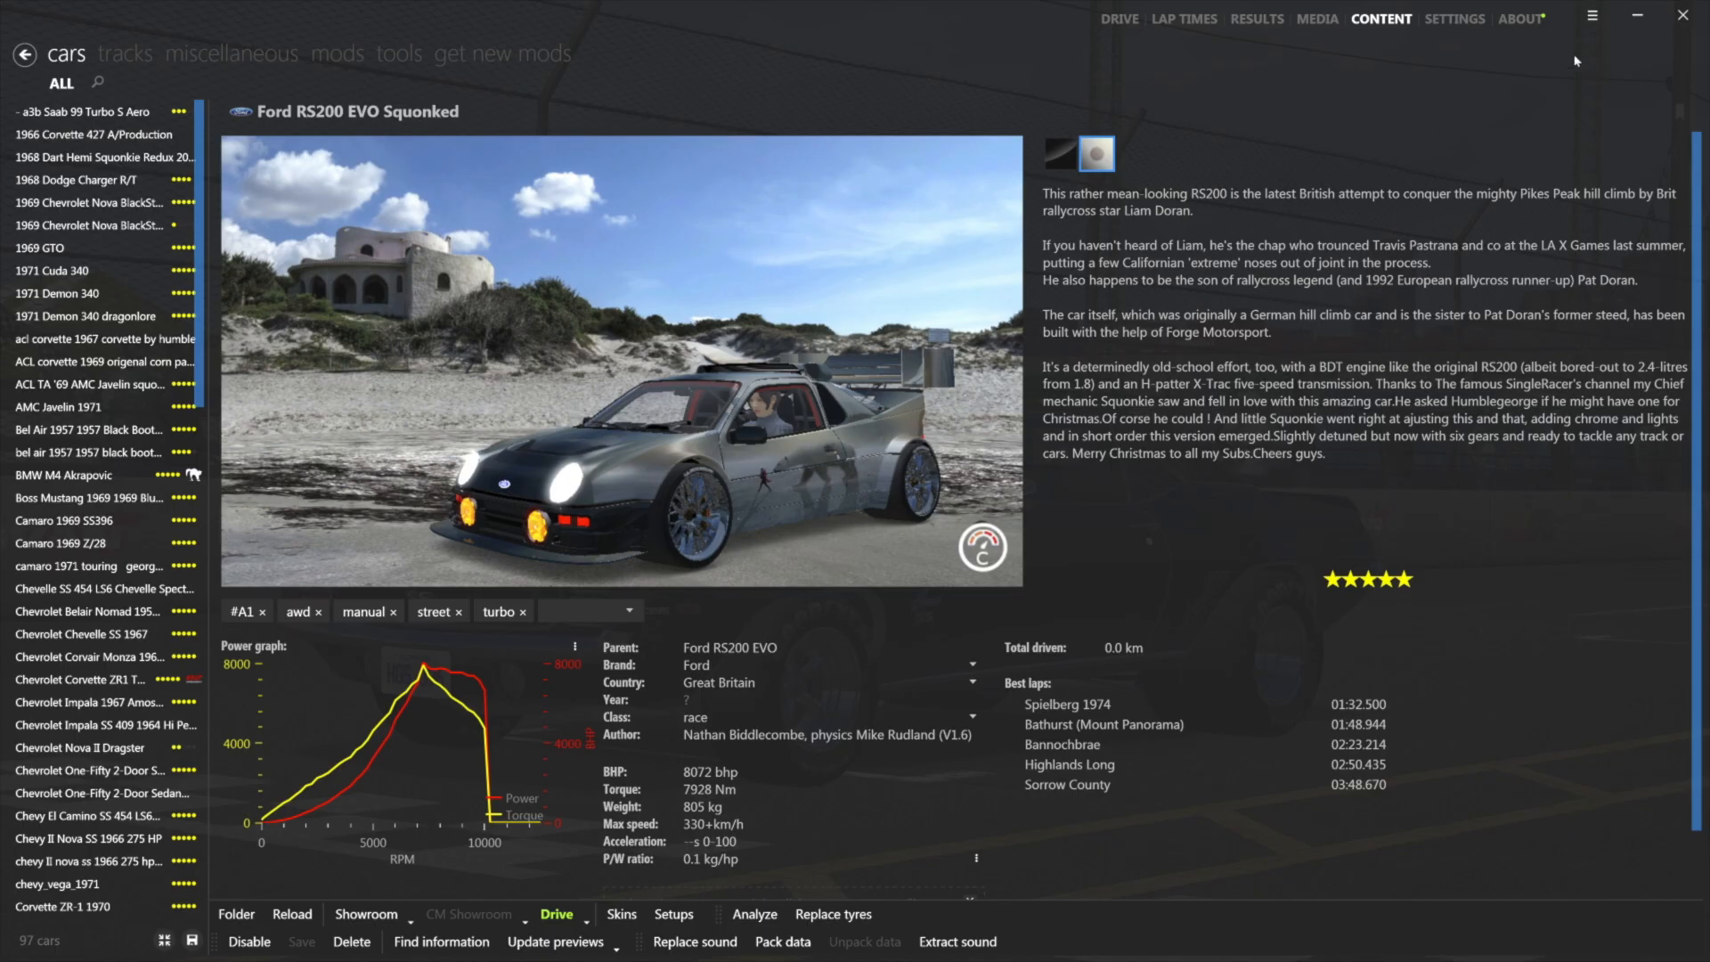
# Open 3DSimED and import ford_rs200_evo.kn5, keeping object nesting and using the temporary texture folder.
pyautogui.click(1638, 18)
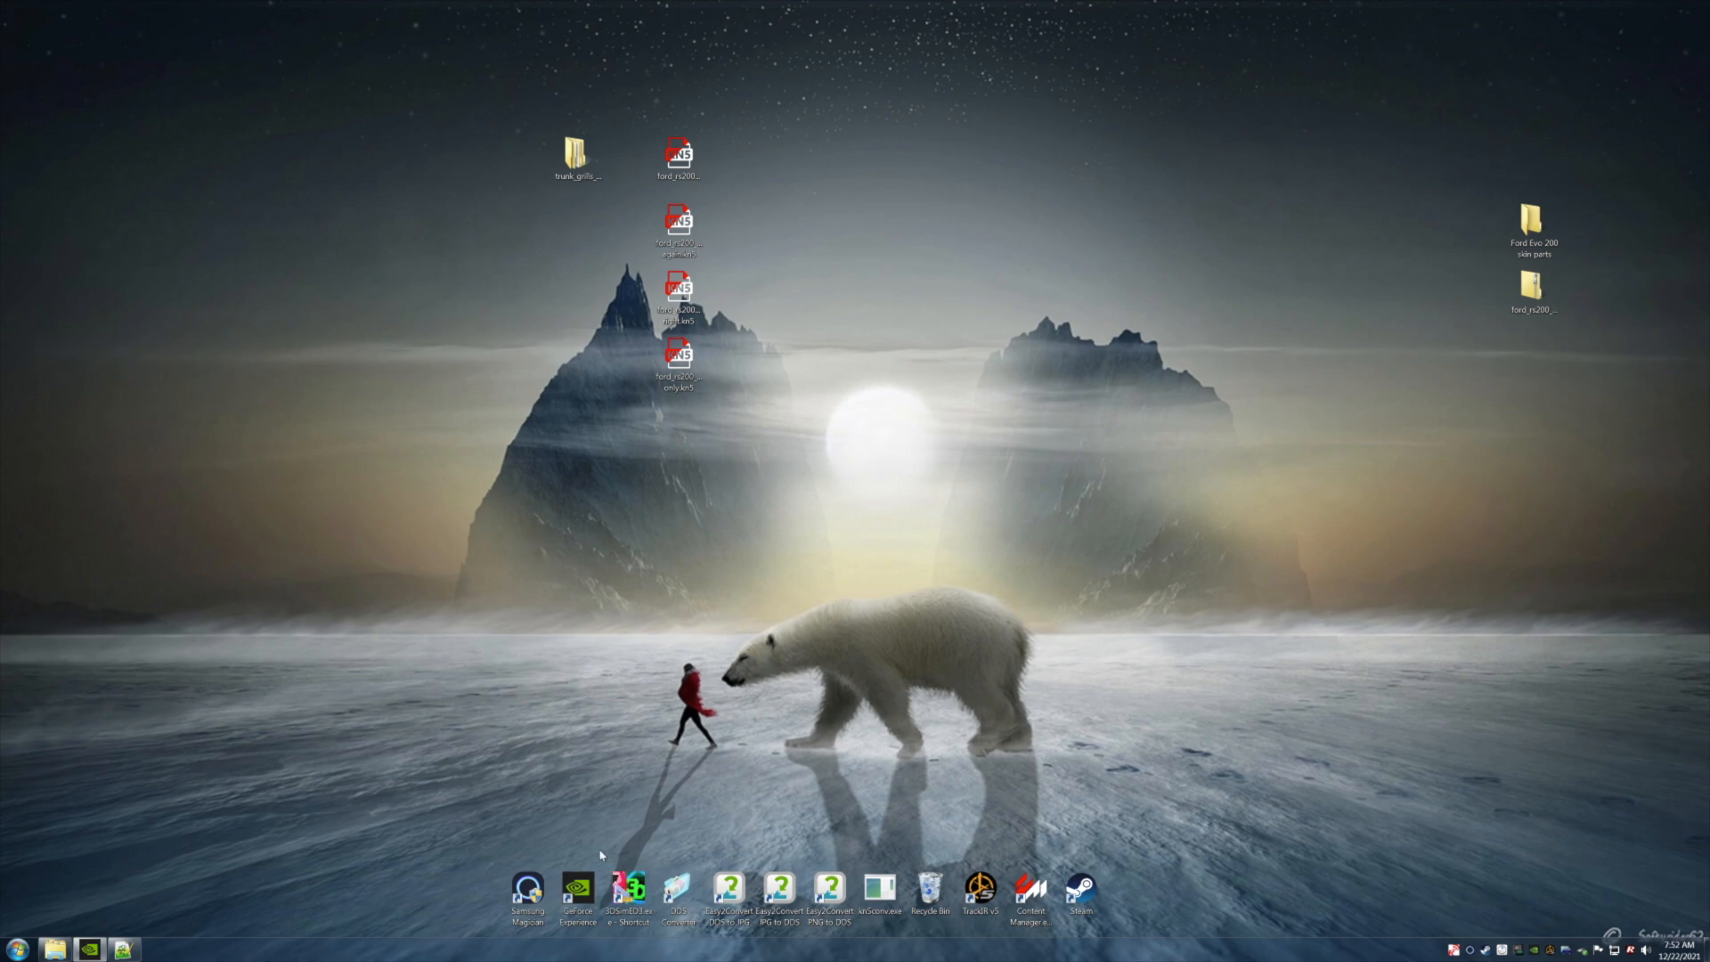
pyautogui.doubleClick(636, 883)
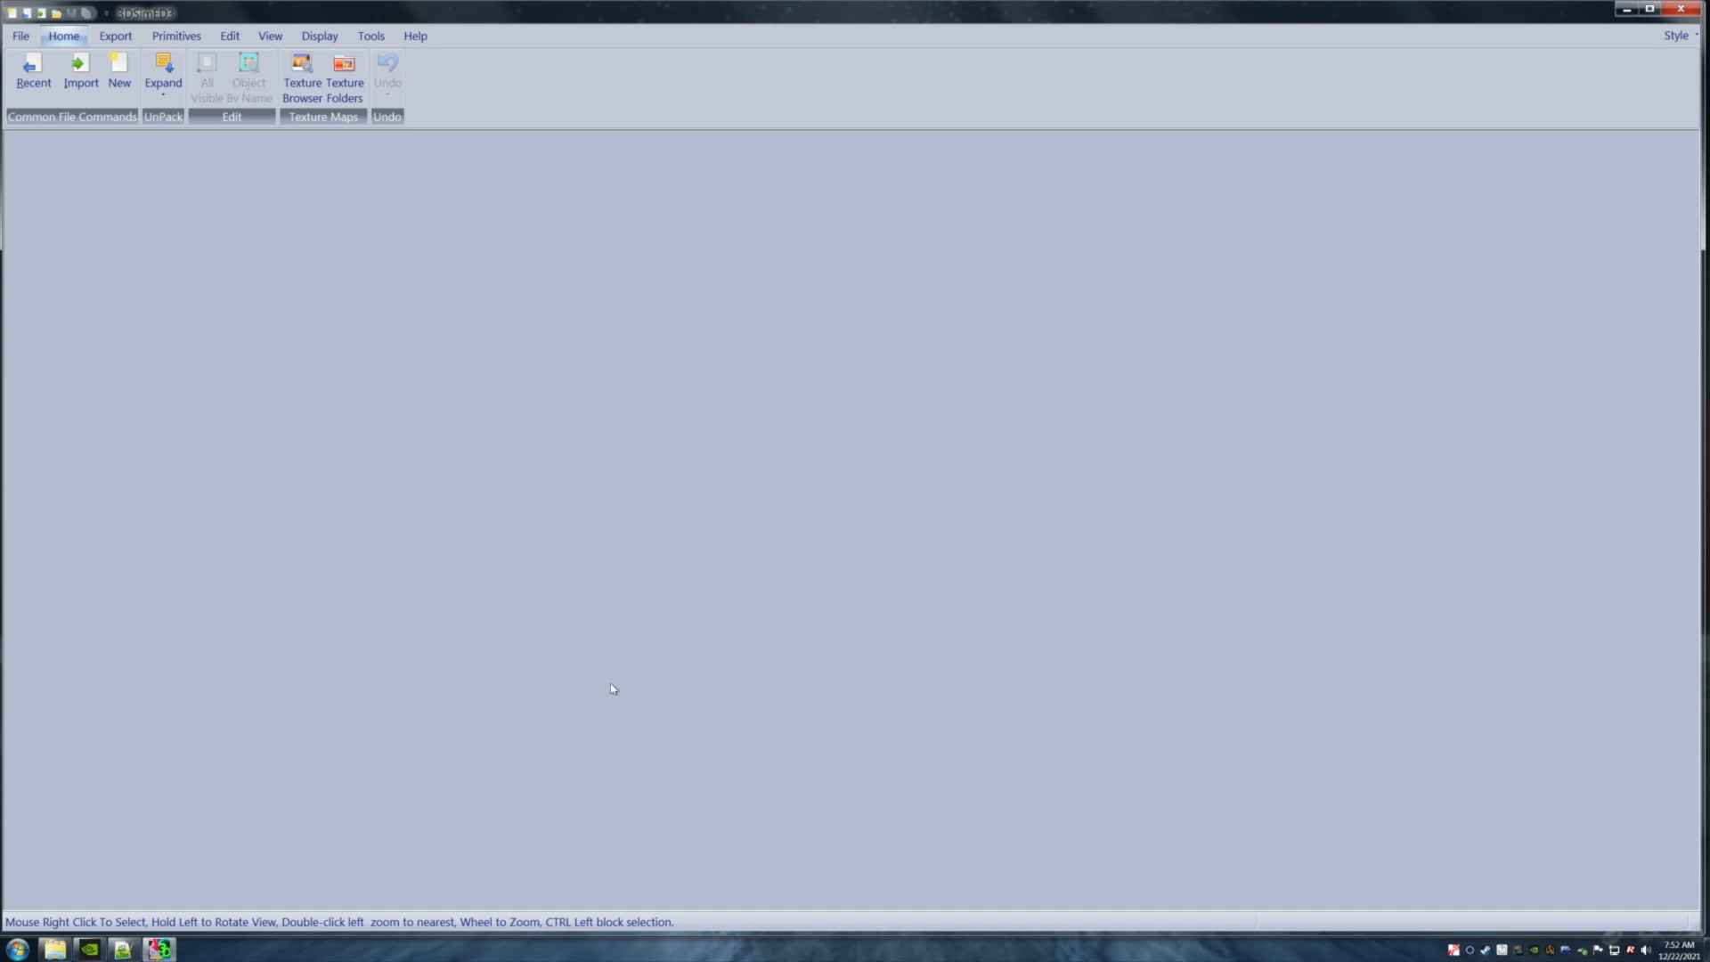
pyautogui.click(84, 76)
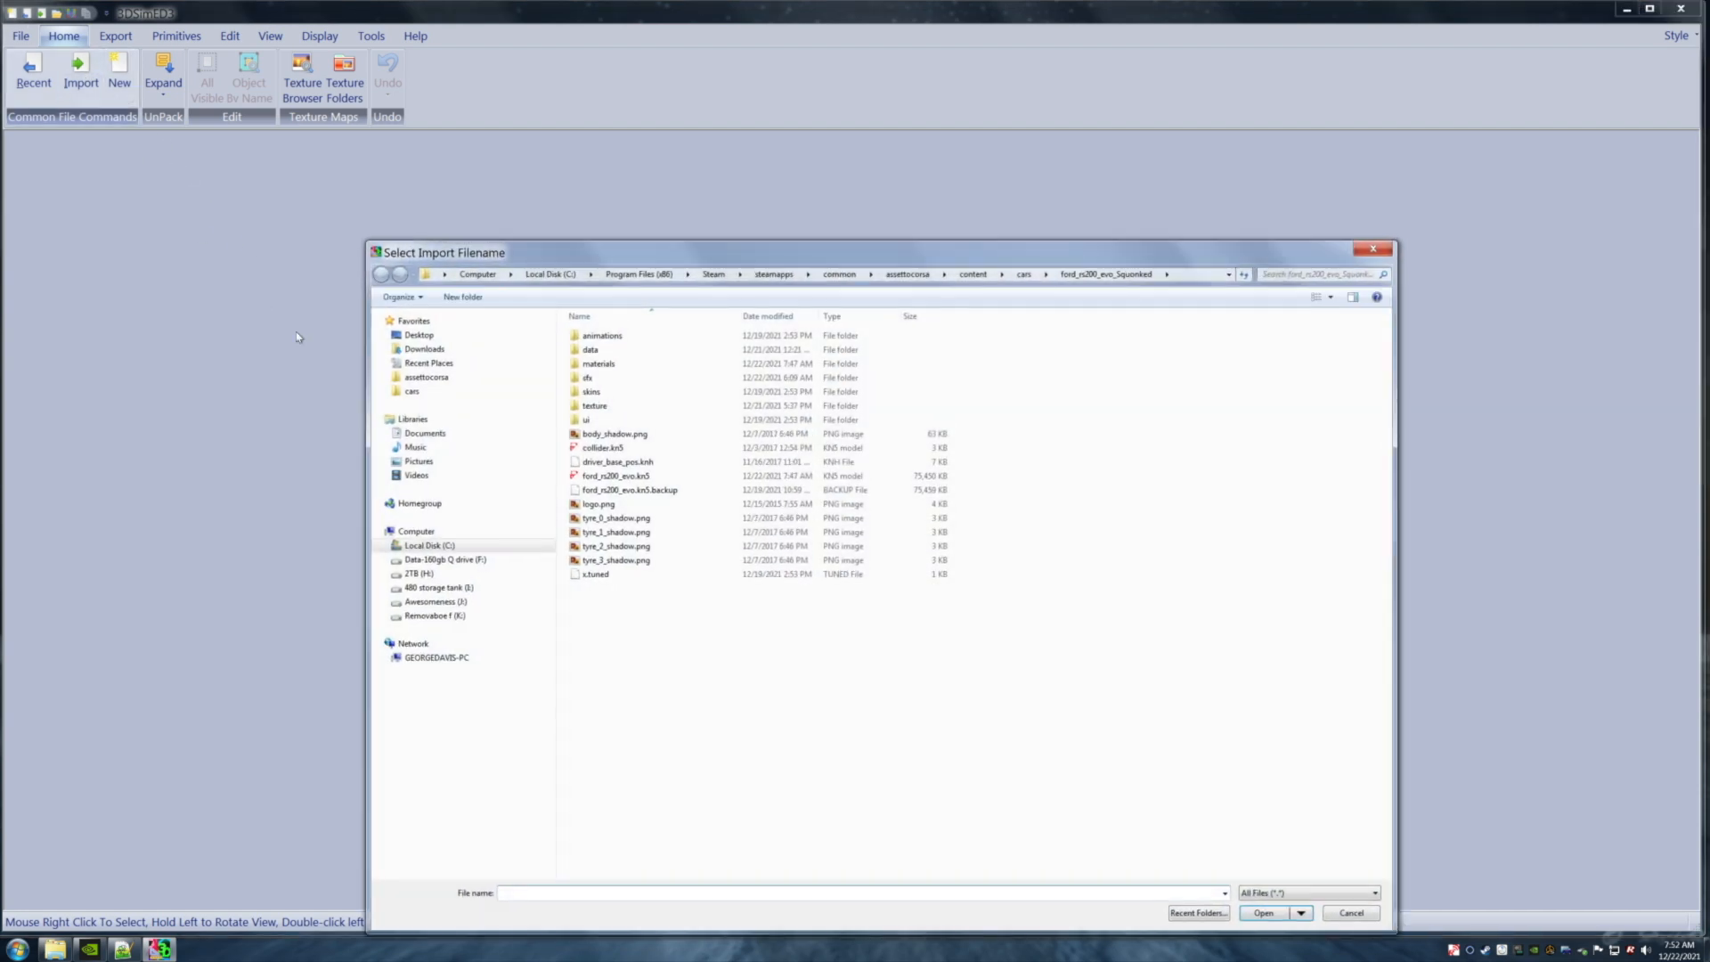
pyautogui.click(602, 479)
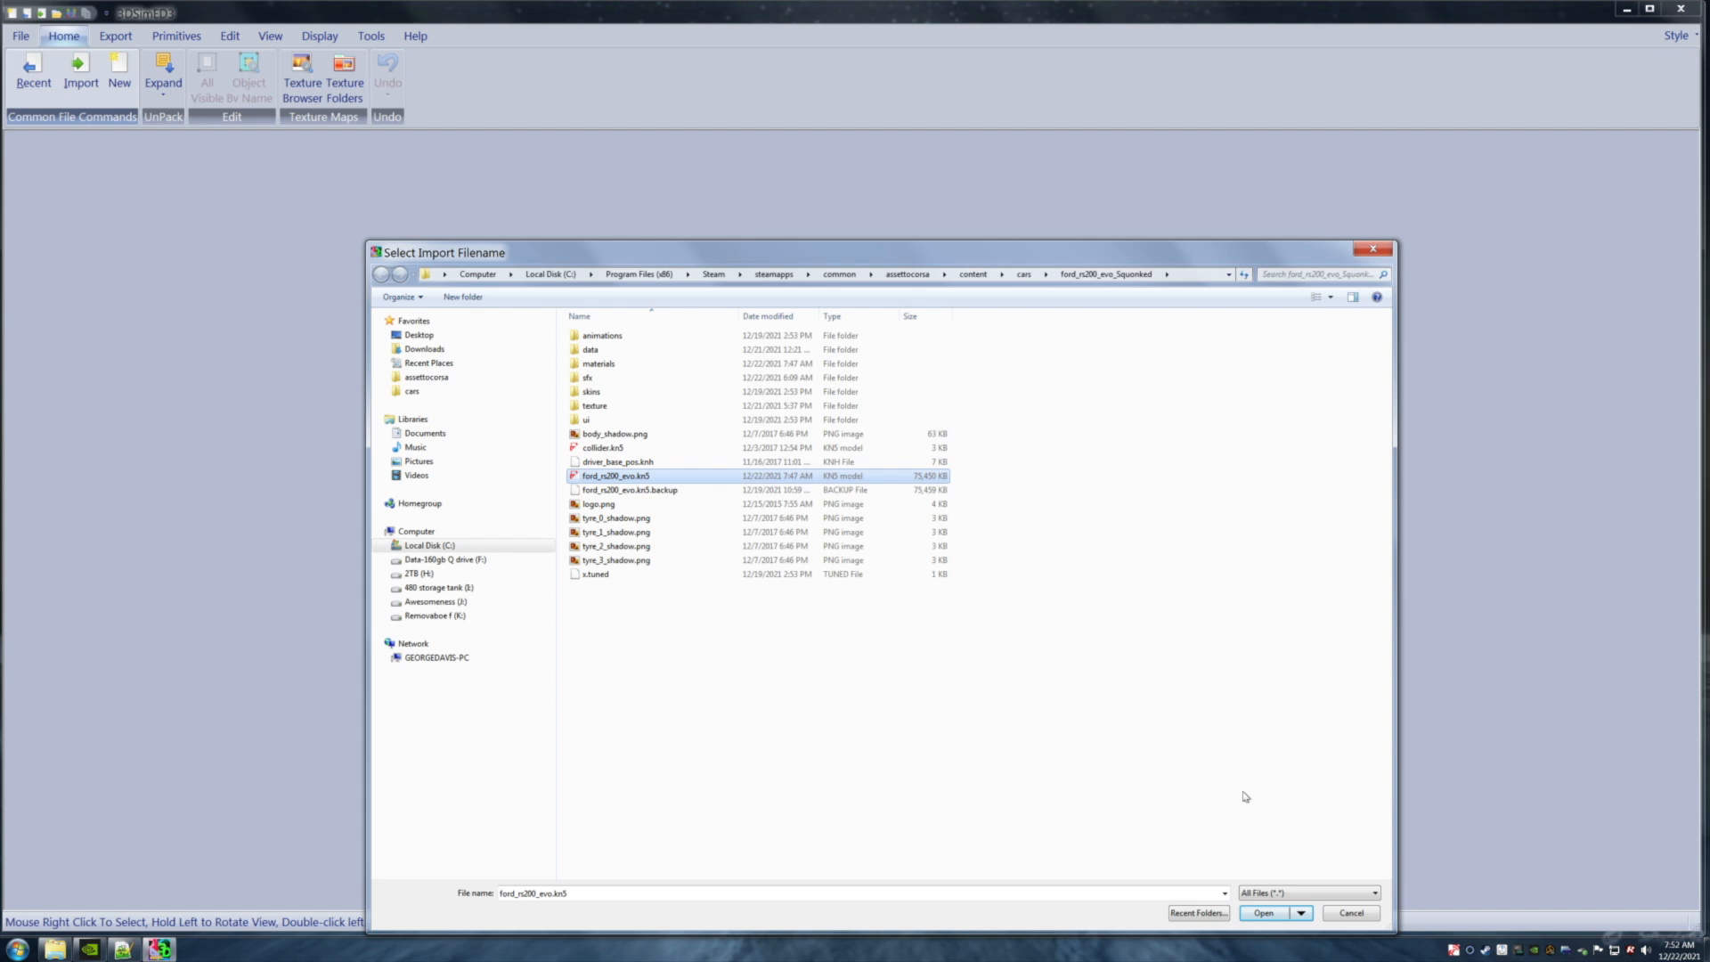
pyautogui.click(1262, 914)
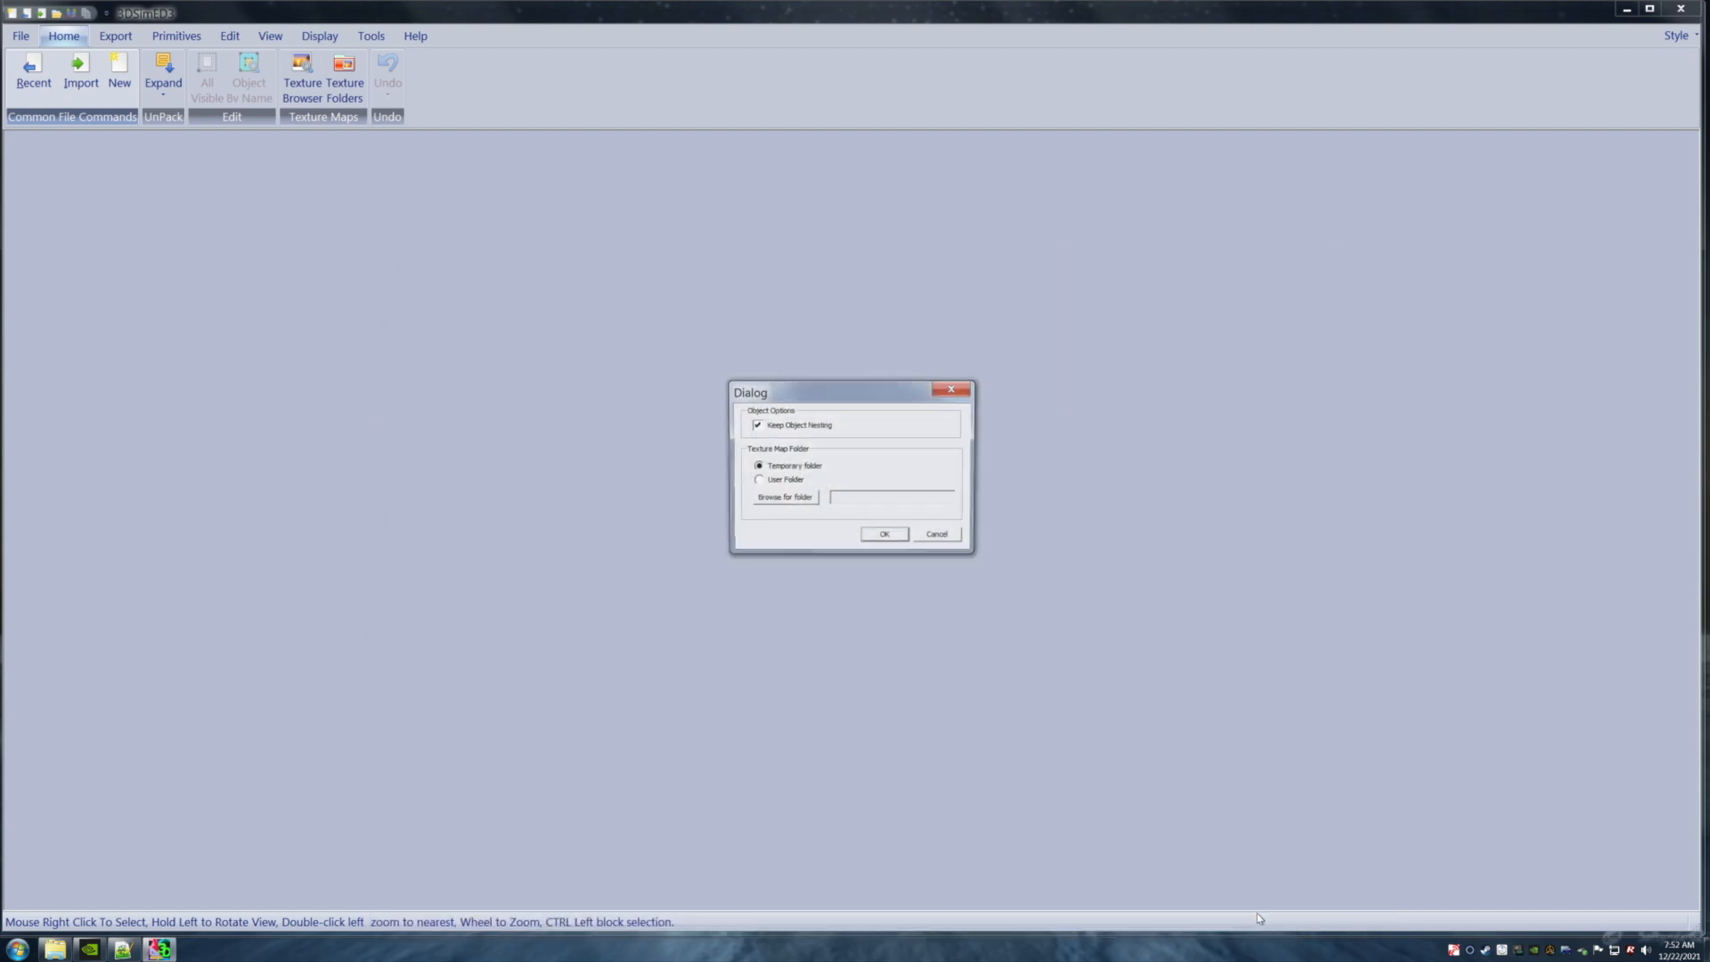
pyautogui.click(886, 537)
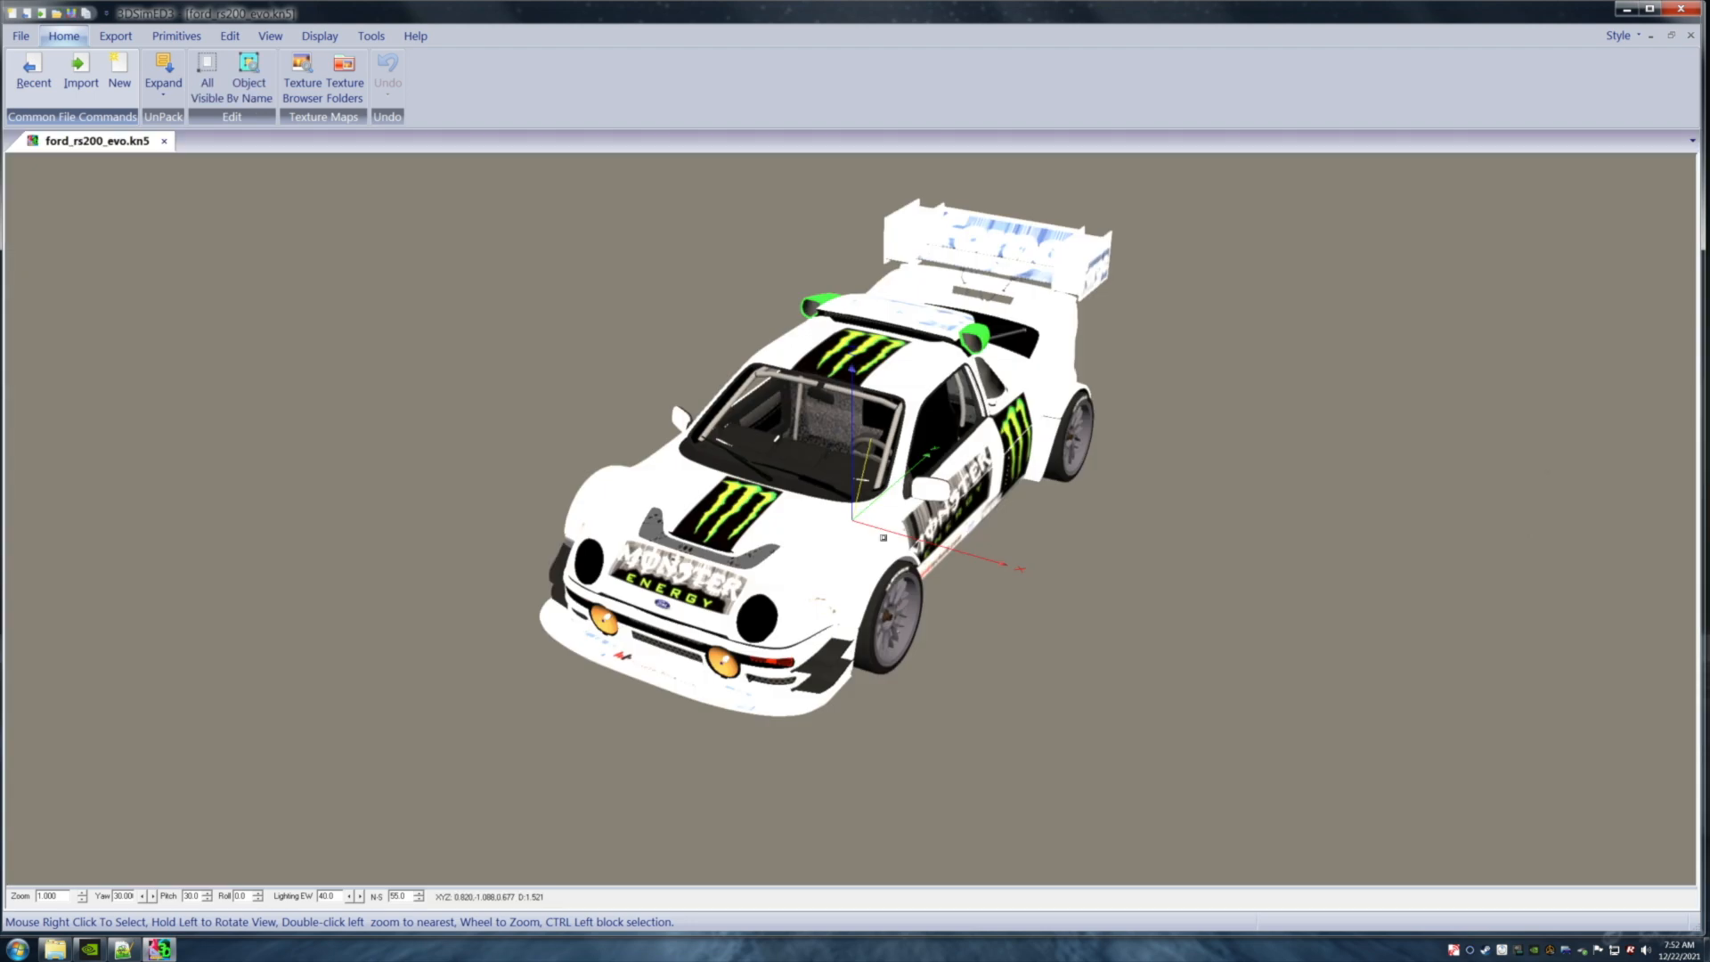
# Save the imported car as ford_rs200_evo.3se in the ford_rs200_evo_Squonked materials folder.
pyautogui.moveTo(884, 537); pyautogui.dragTo(769, 494)
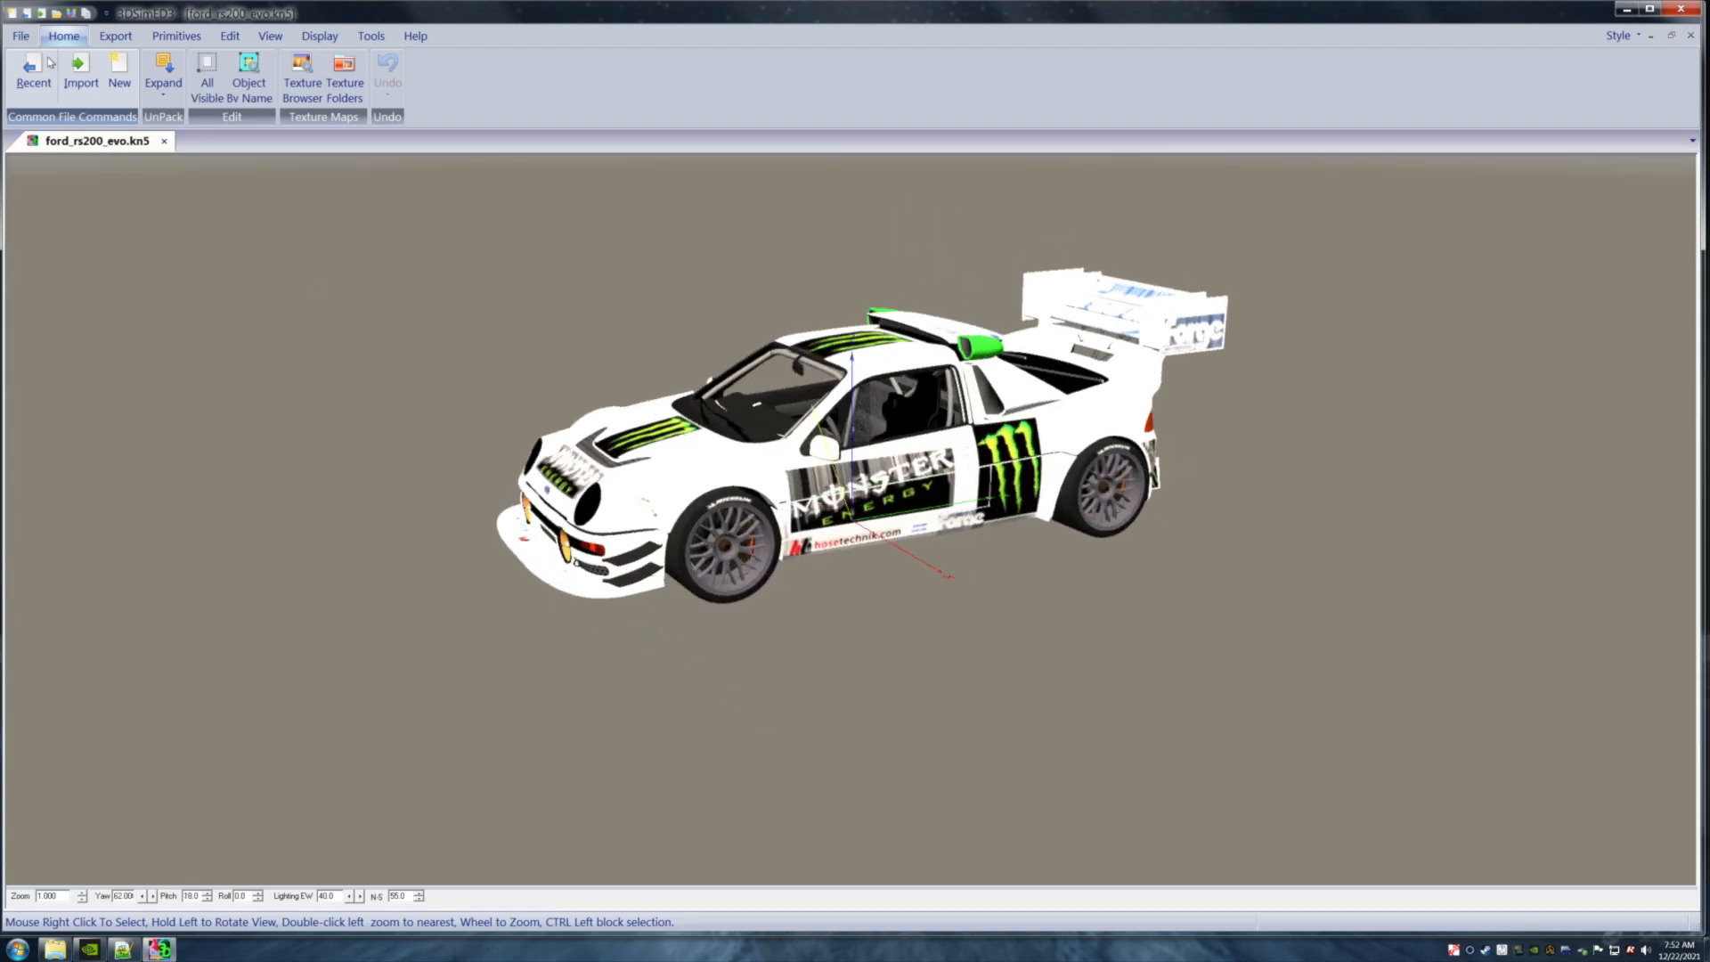
pyautogui.click(21, 36)
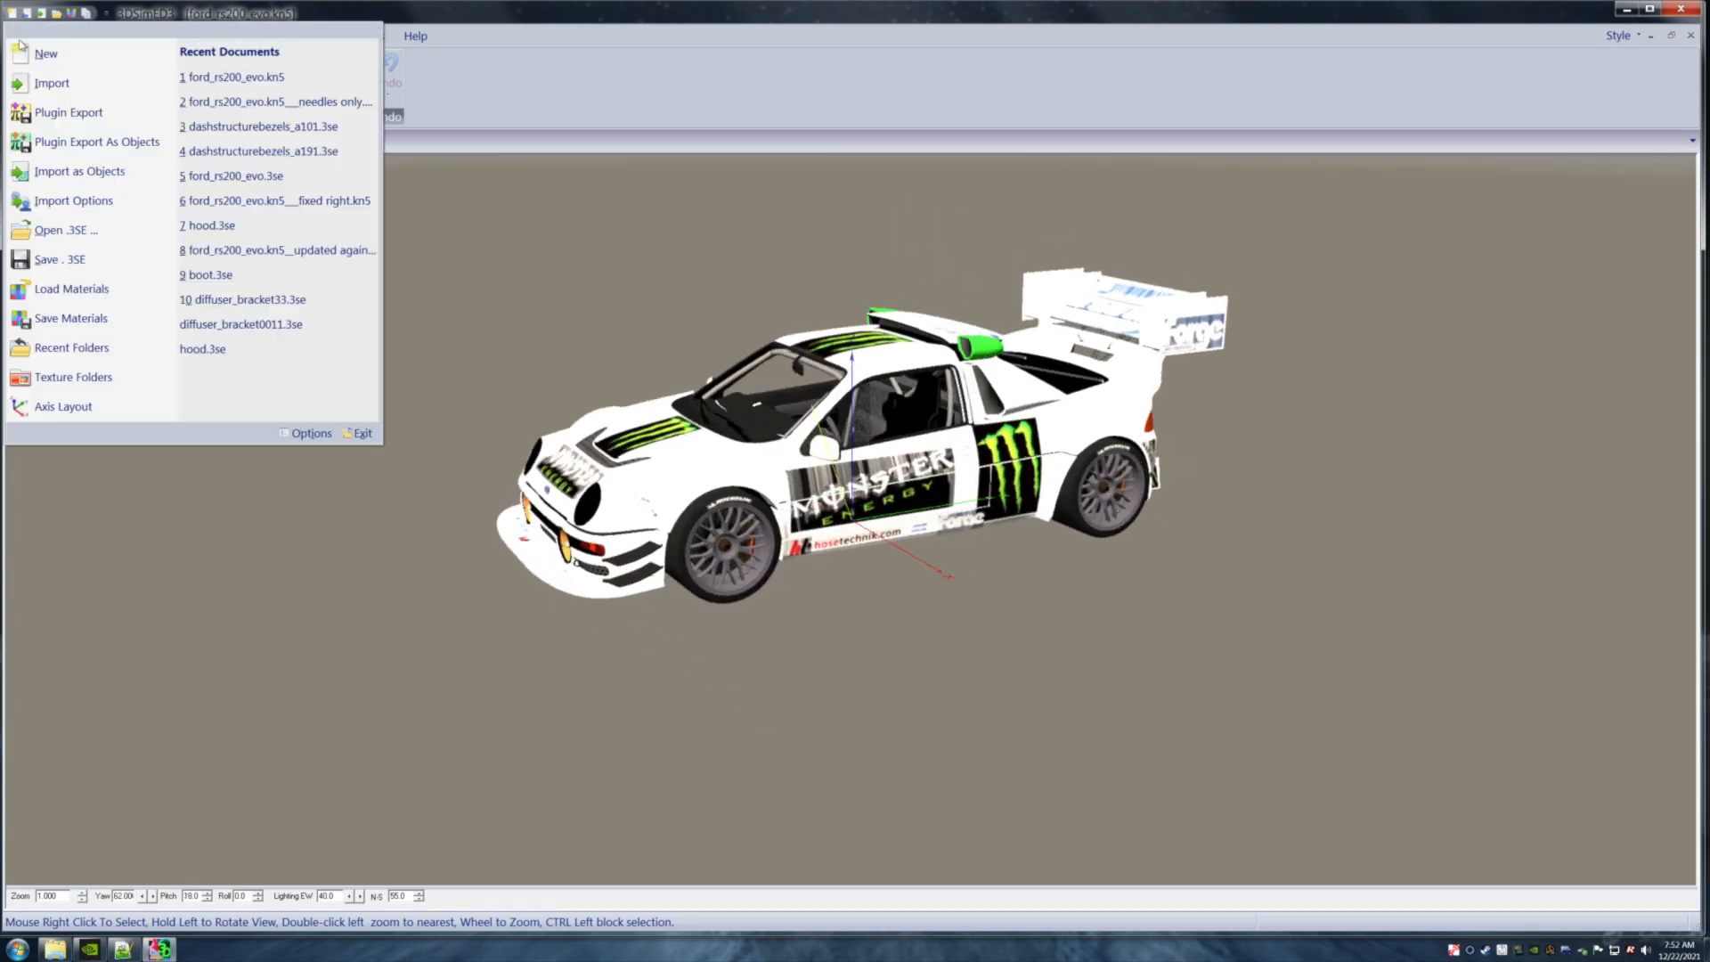
pyautogui.click(46, 259)
pyautogui.click(952, 276)
pyautogui.click(1072, 864)
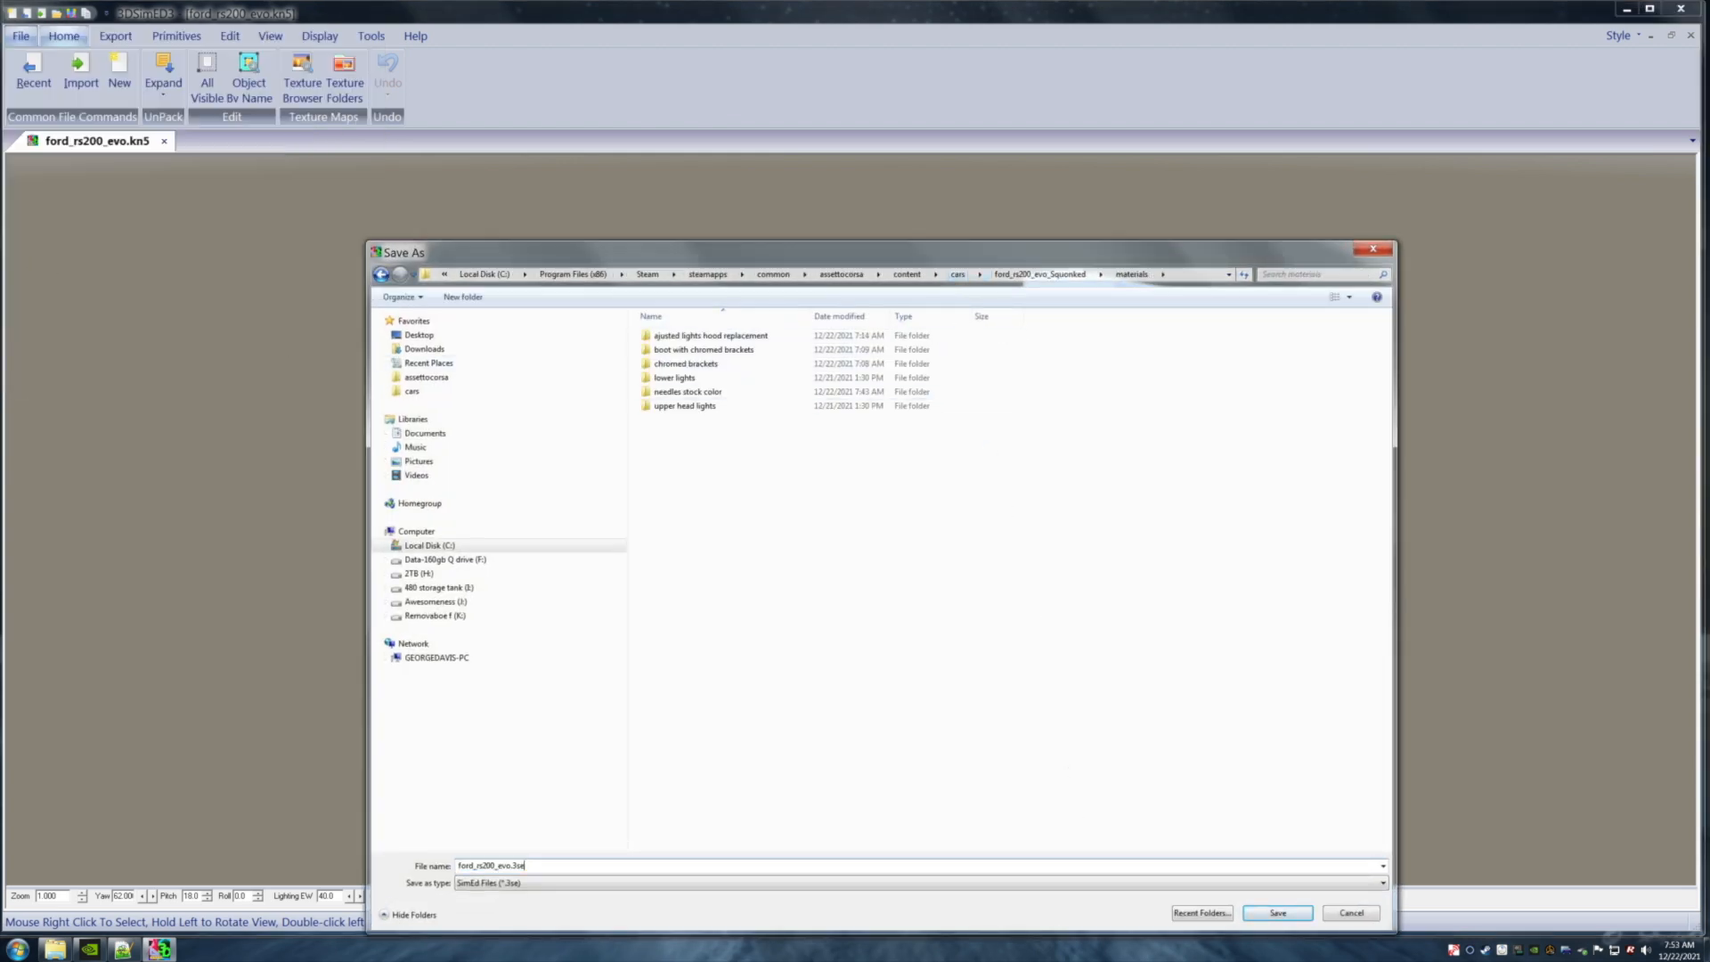
pyautogui.click(1277, 913)
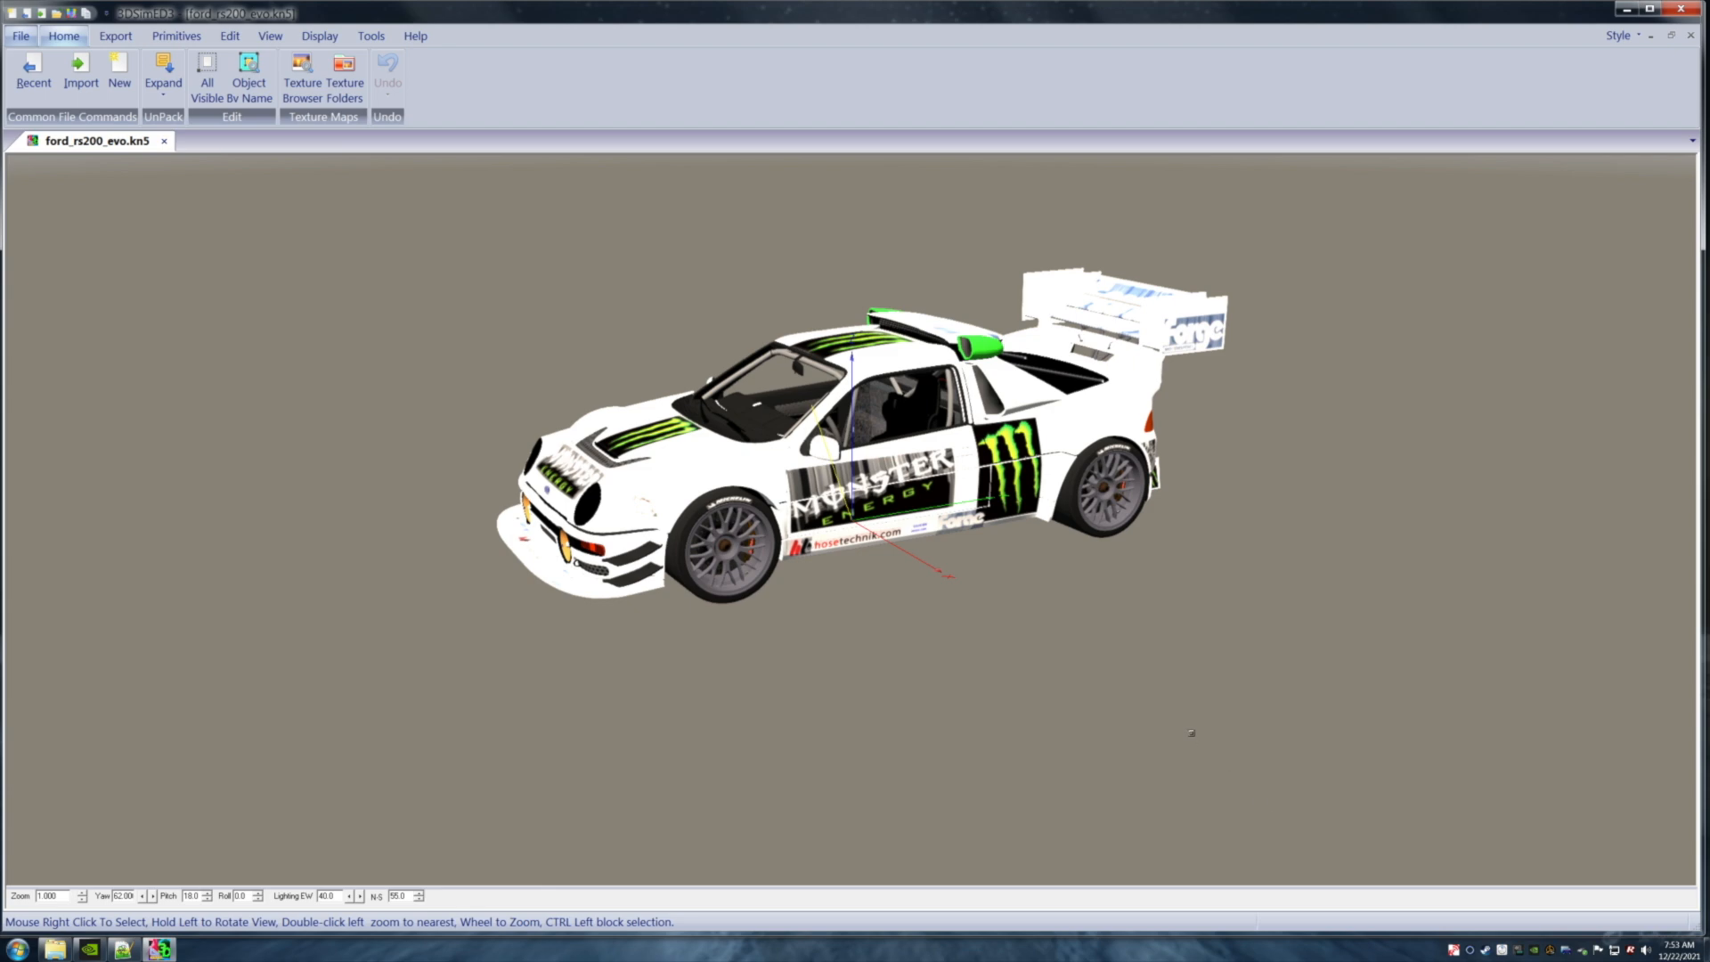
# Bring the view from outside the car into the cabin, facing the centre console and dashboard.
pyautogui.moveTo(1203, 715); pyautogui.dragTo(1161, 720)
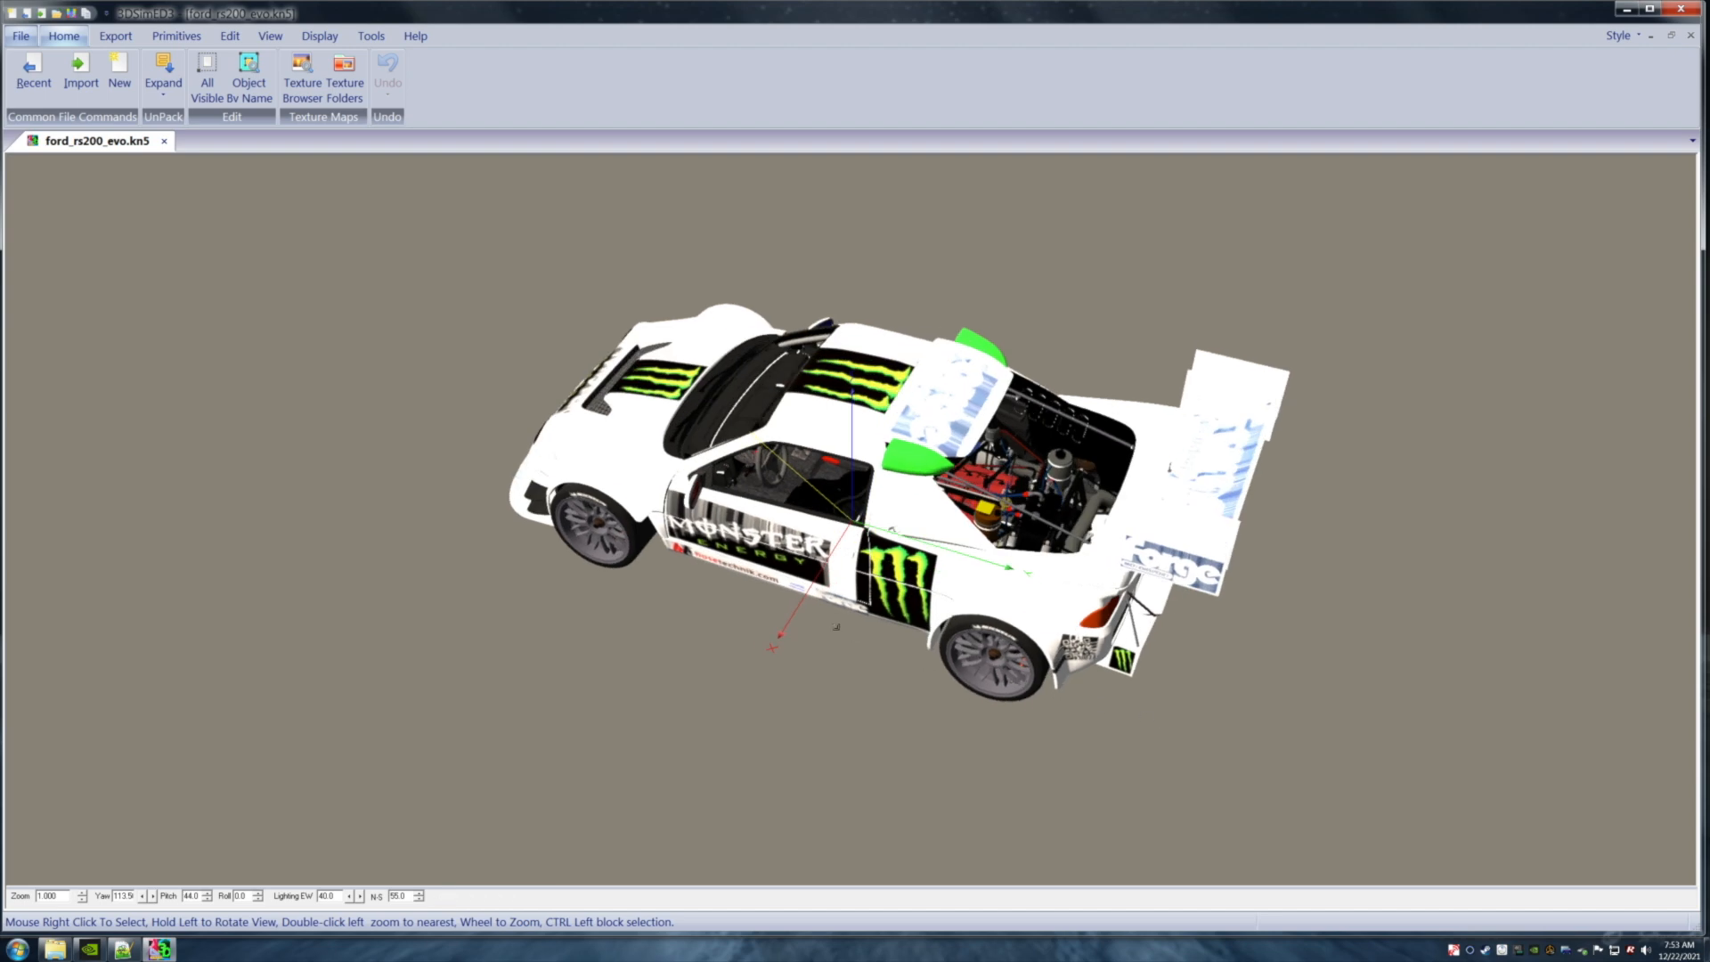
pyautogui.scroll(3, 836, 627)
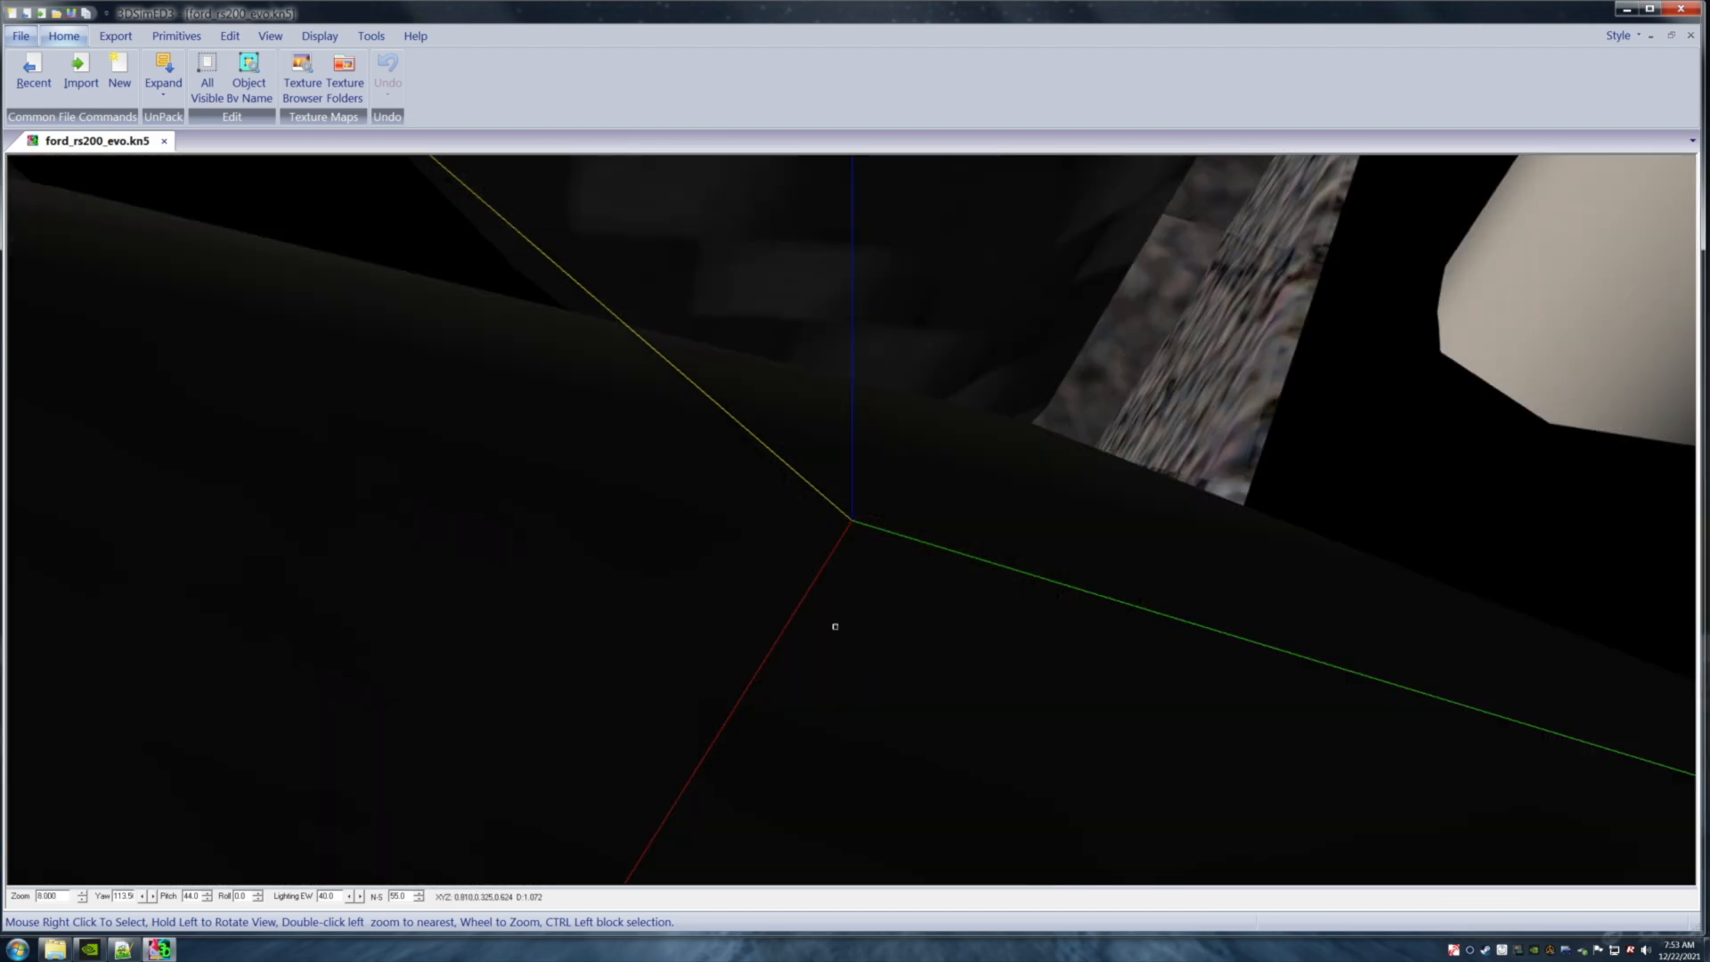
pyautogui.press('Up')
pyautogui.press('Up')
pyautogui.press('Up')
pyautogui.press('Up')
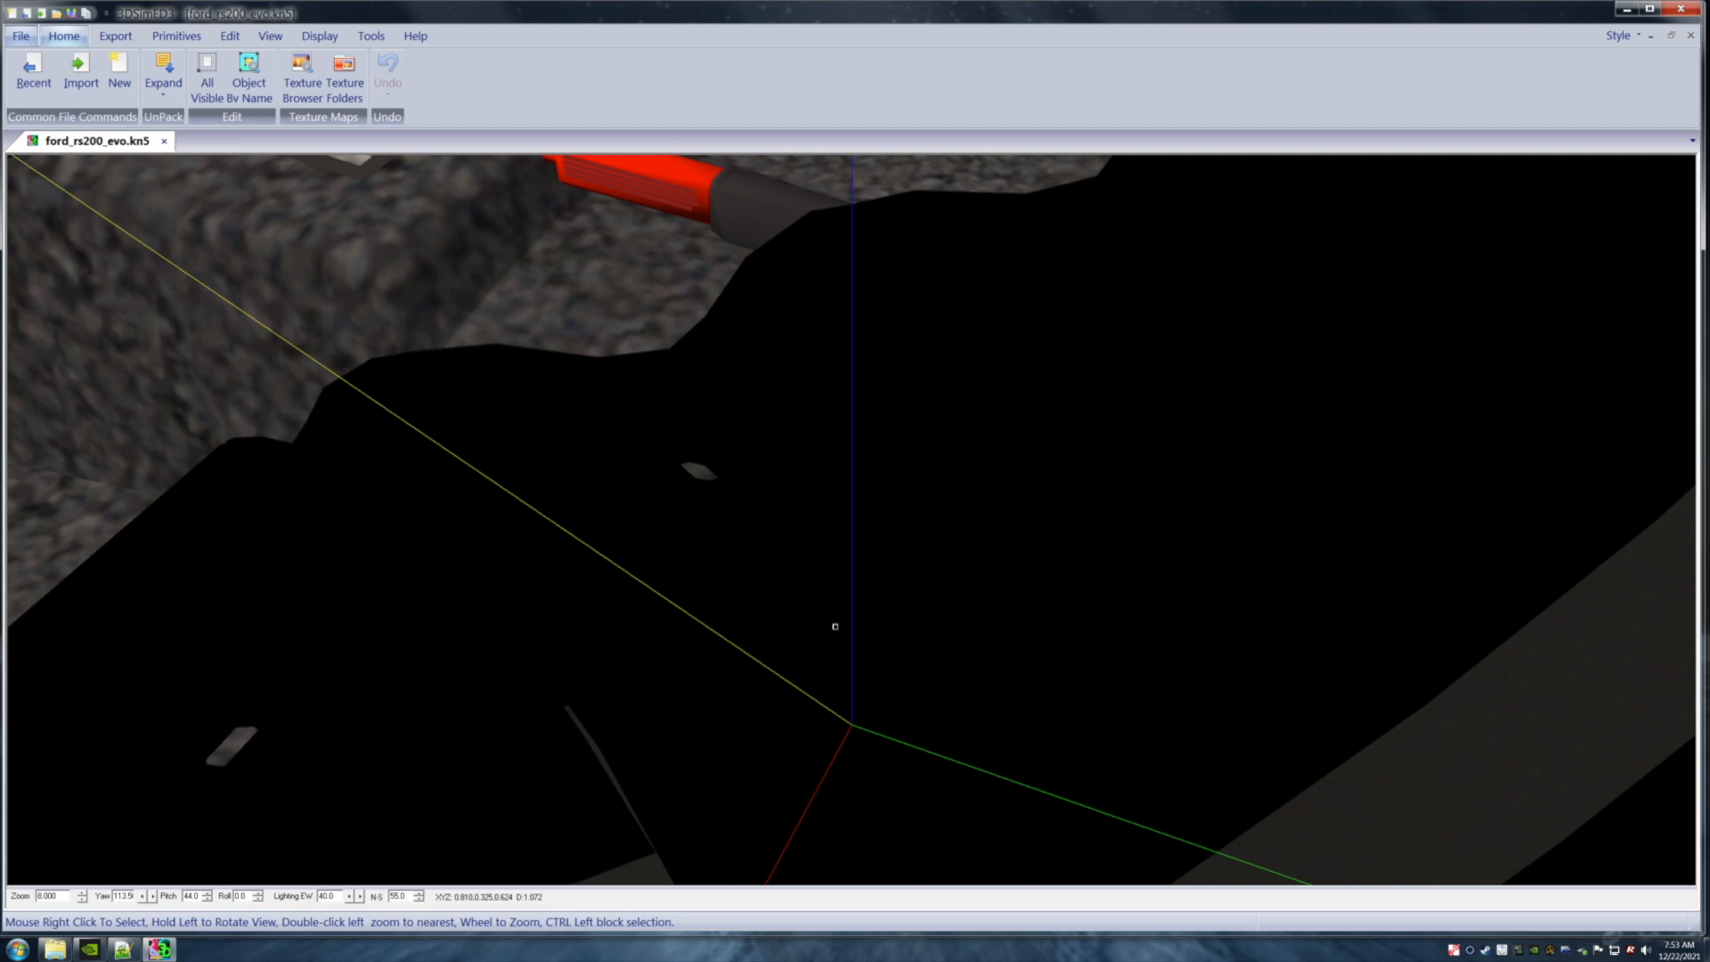
pyautogui.moveTo(1042, 542); pyautogui.dragTo(1022, 540)
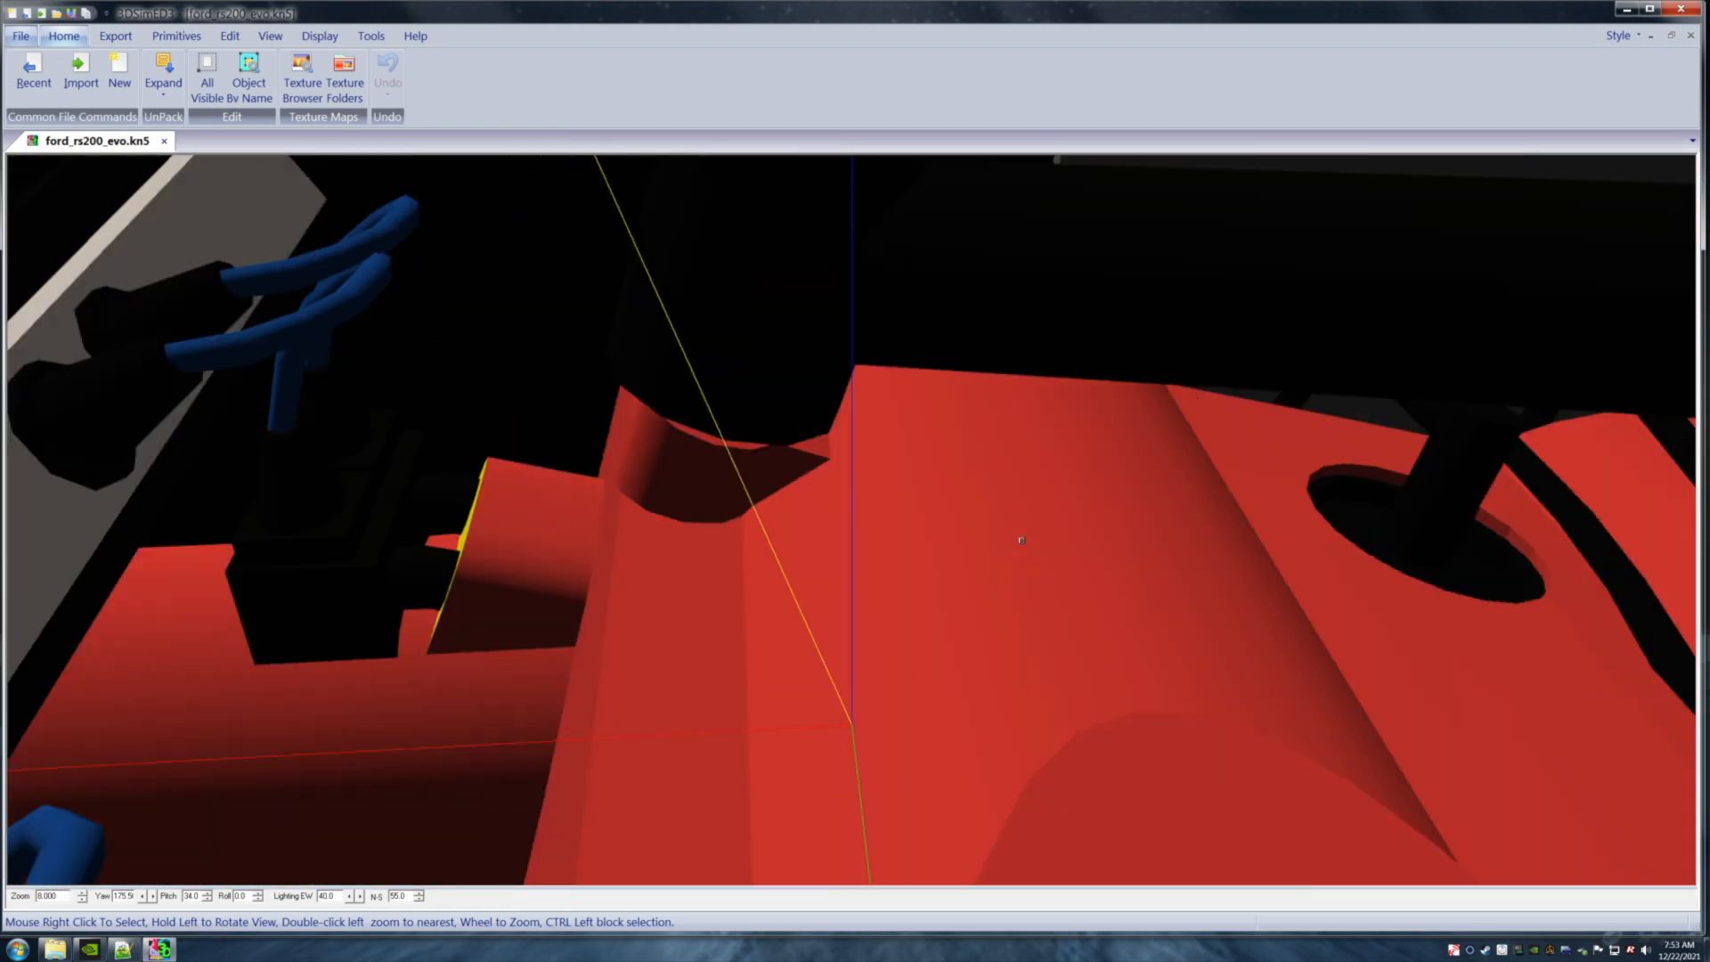
pyautogui.press('Up')
pyautogui.press('Up')
pyautogui.press('Up')
pyautogui.press('Up')
pyautogui.press('Up')
pyautogui.press('Up')
pyautogui.press('Up')
pyautogui.press('Up')
pyautogui.press('Up')
pyautogui.press('Up')
pyautogui.press('Up')
pyautogui.press('Up')
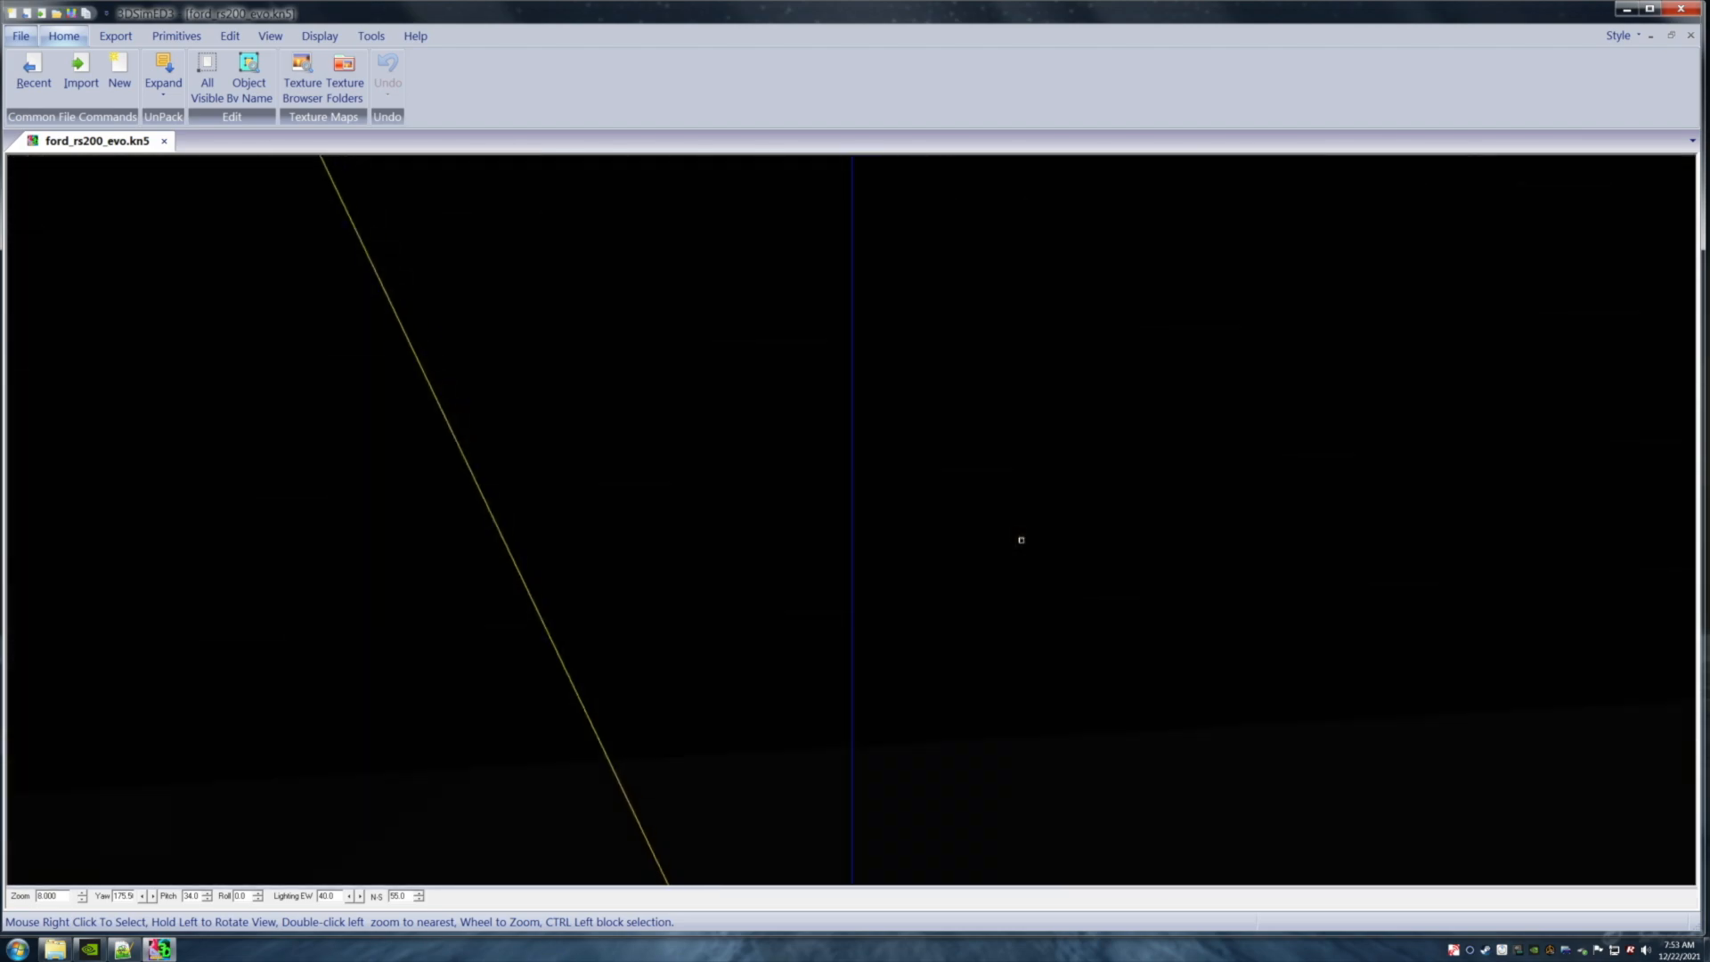
pyautogui.scroll(3, 1022, 540)
pyautogui.scroll(5, 1022, 539)
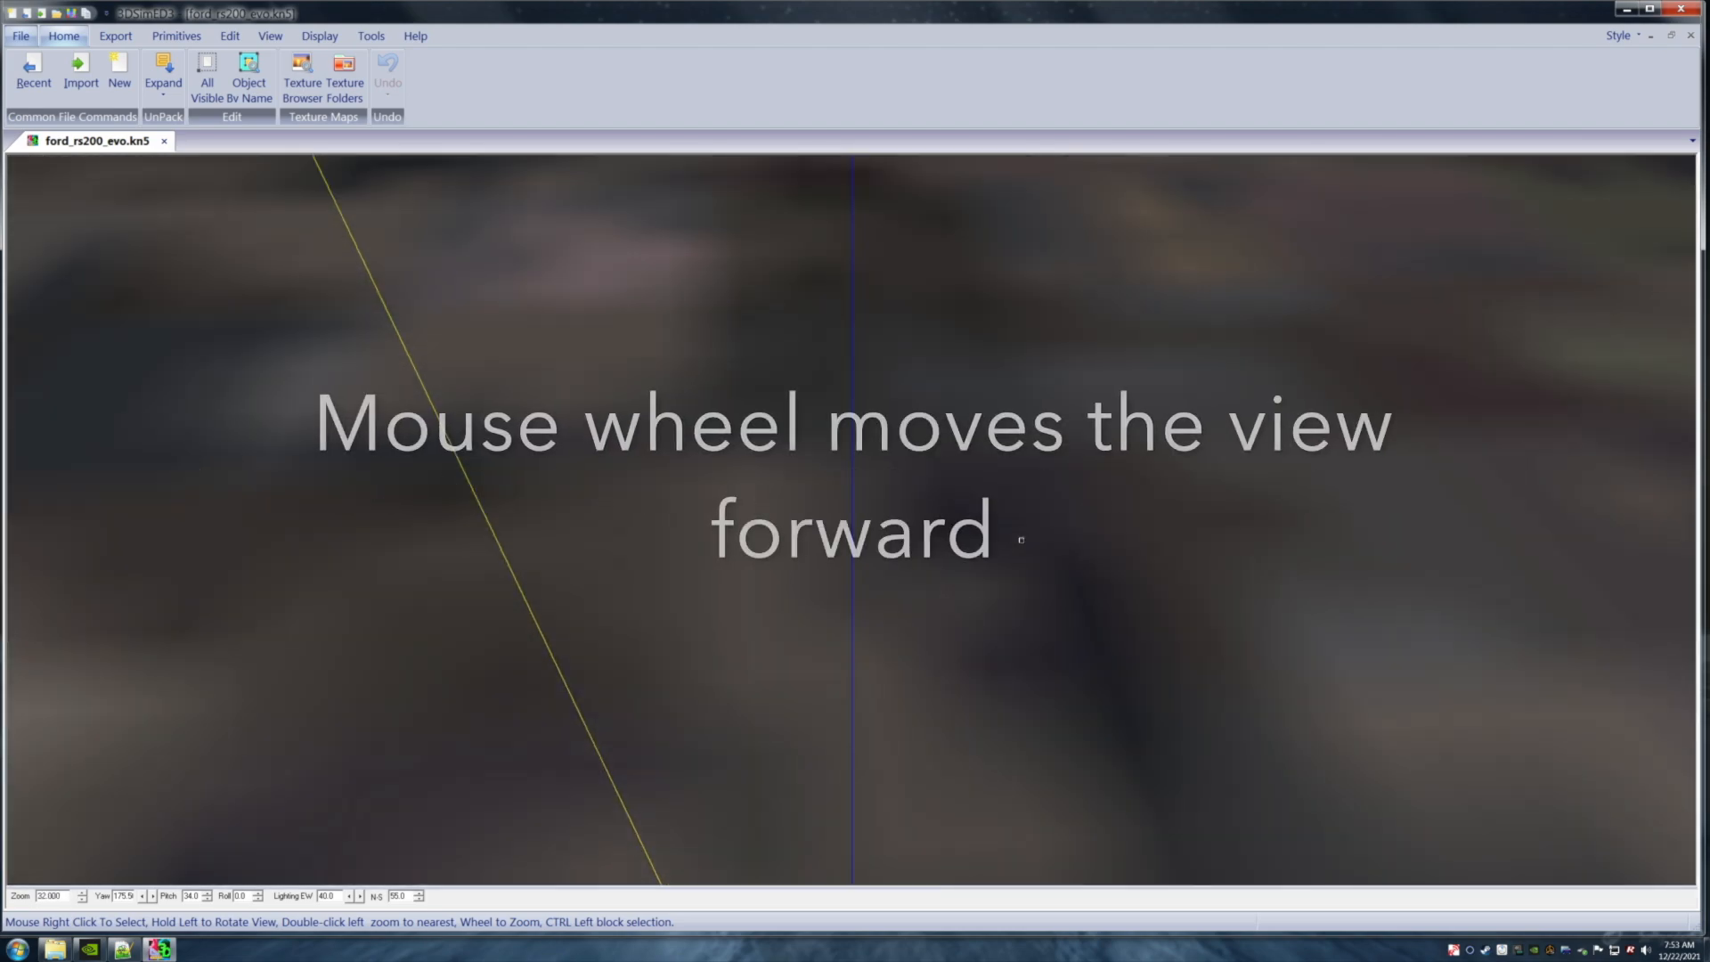
pyautogui.scroll(8, 1022, 539)
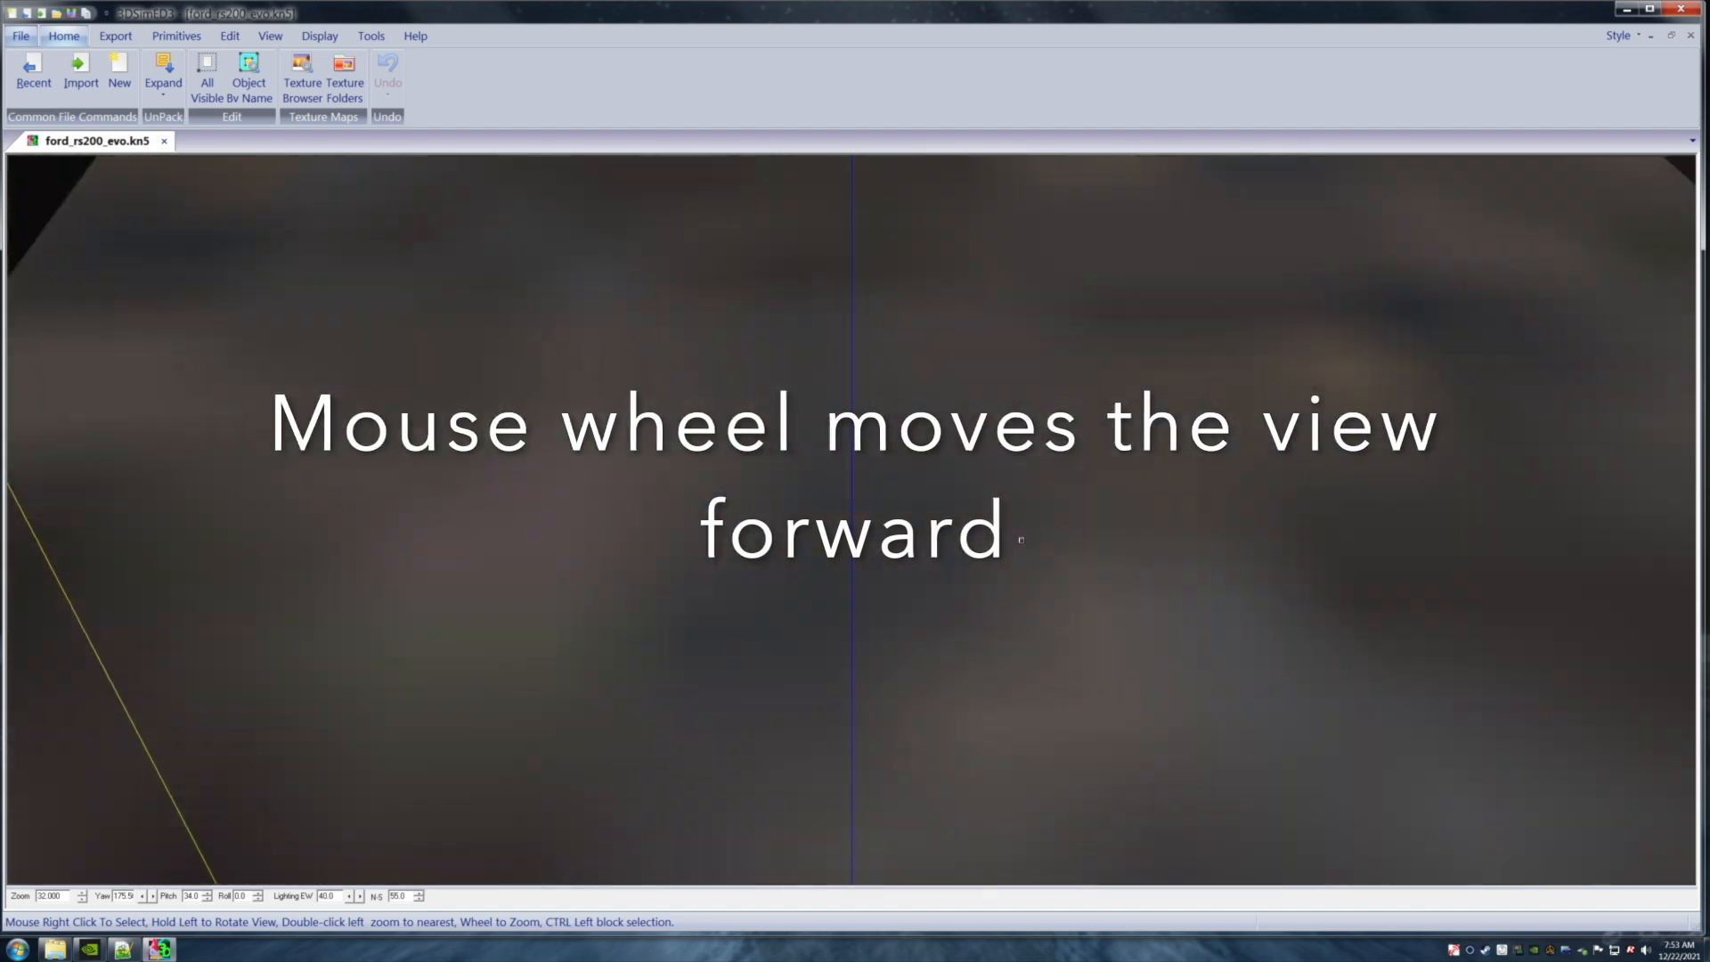
pyautogui.scroll(-5, 1022, 540)
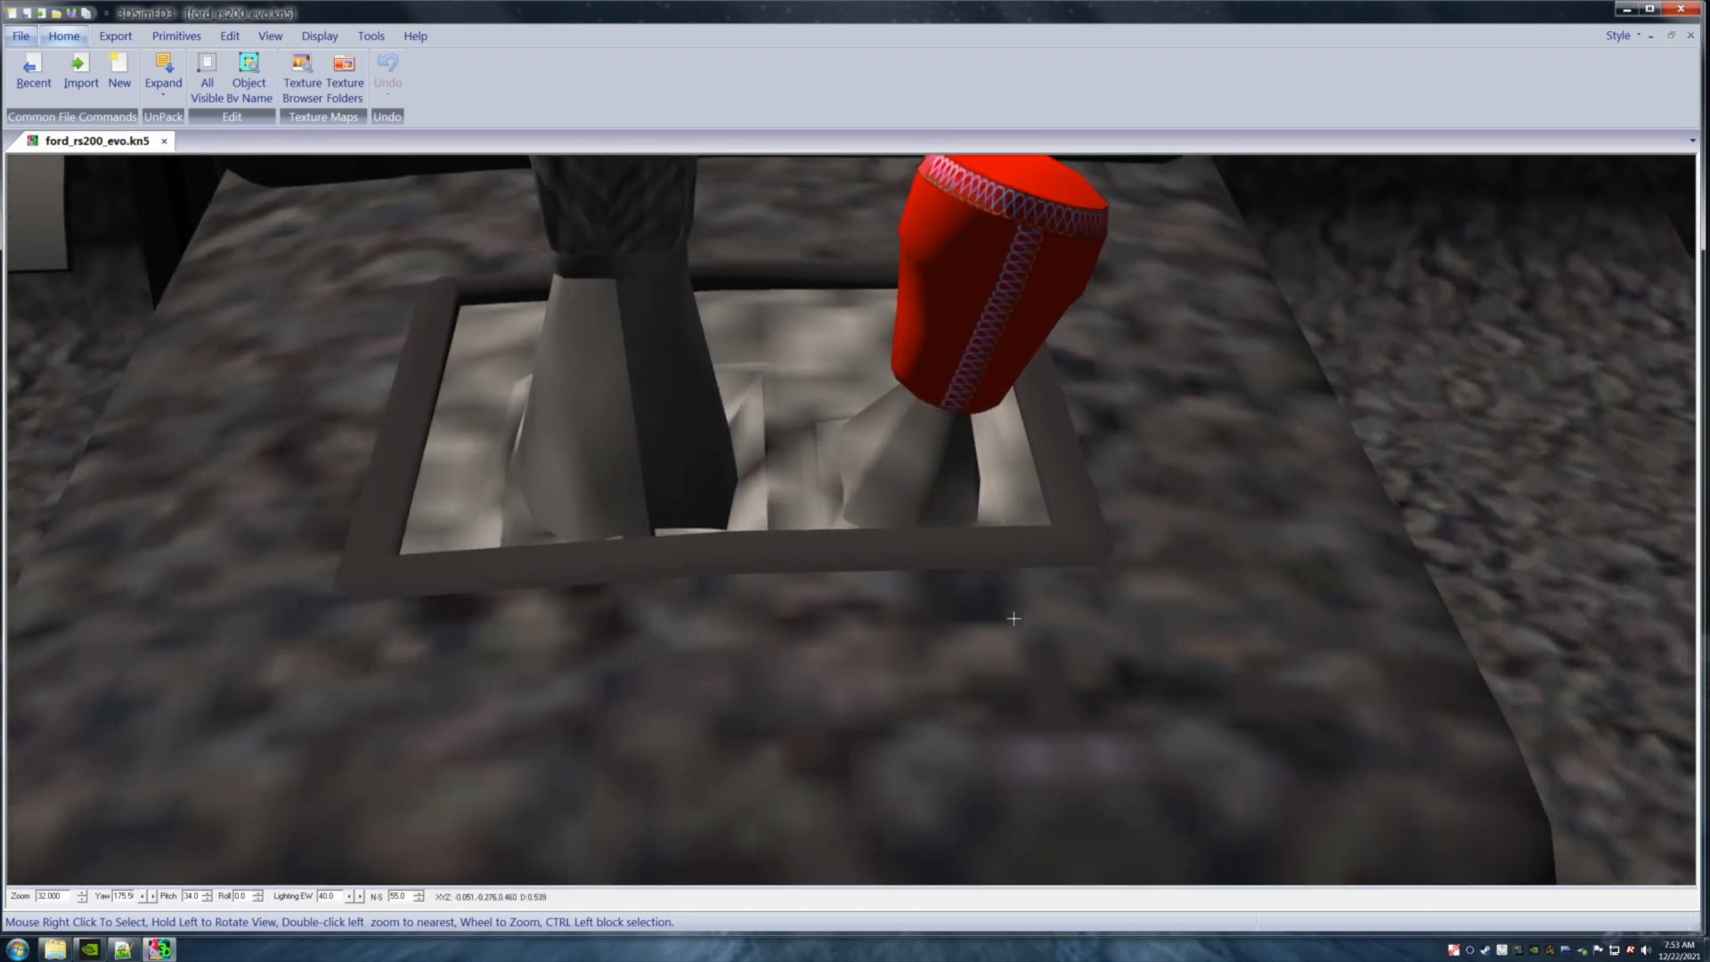
pyautogui.moveTo(1011, 658); pyautogui.dragTo(1007, 643)
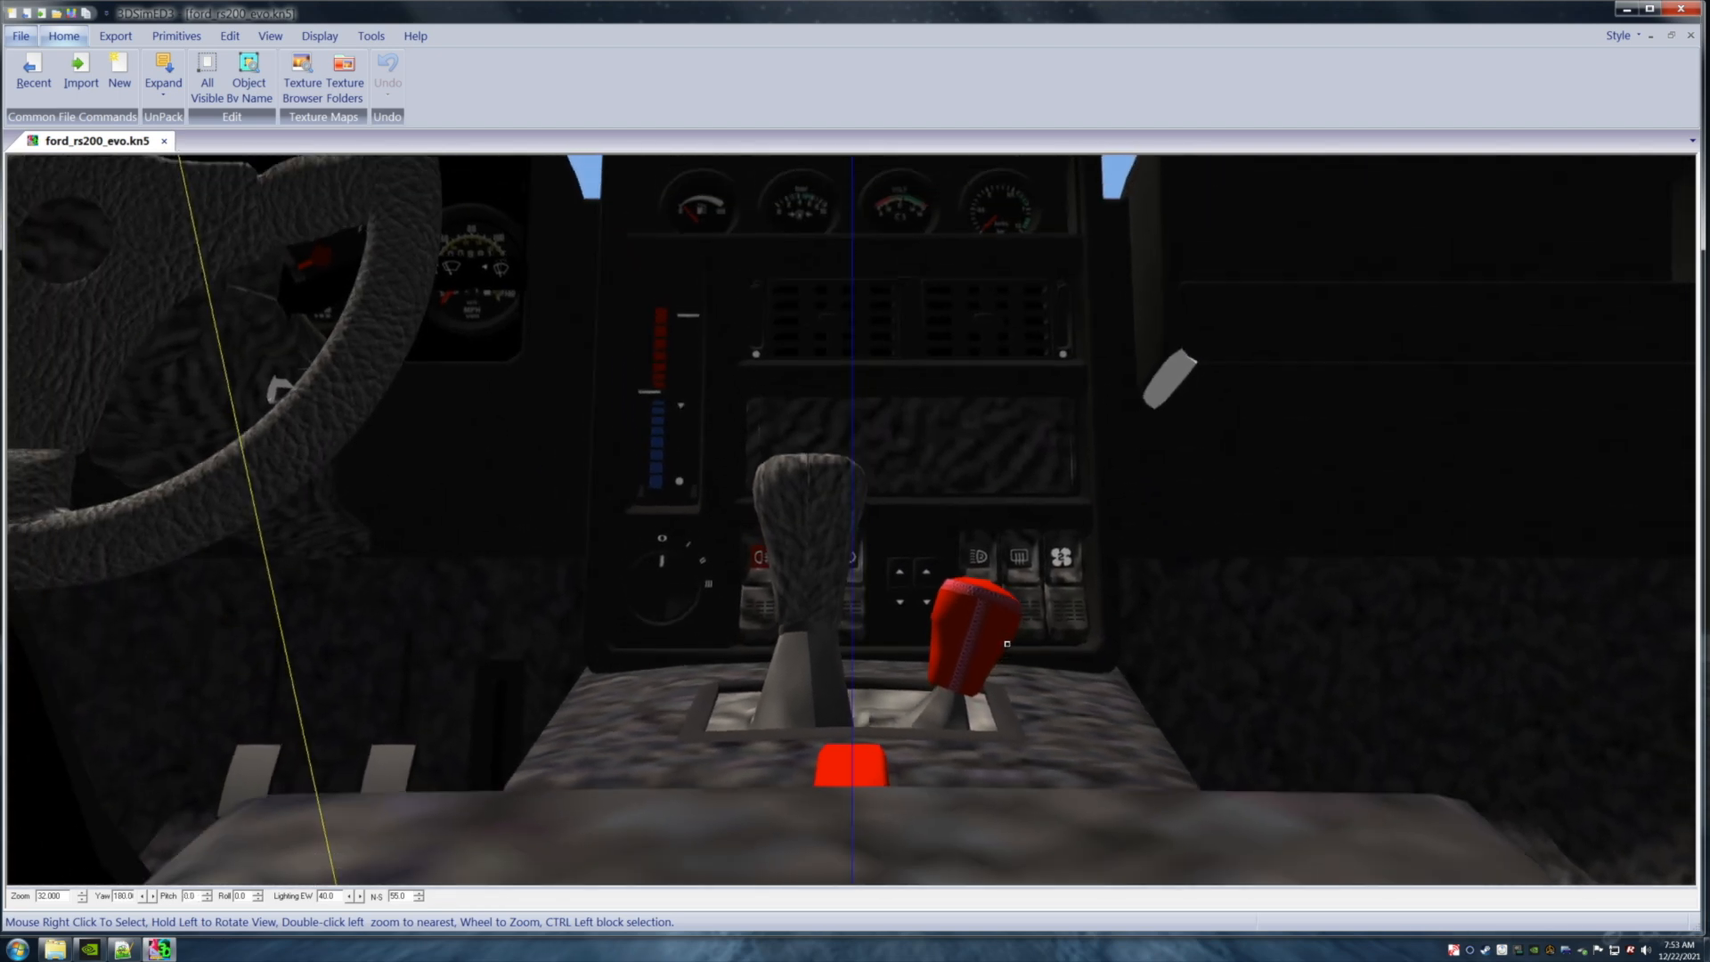
# Examine the centre dashboard from the gear lever up to the row of four auxiliary gauges.
pyautogui.press('Up')
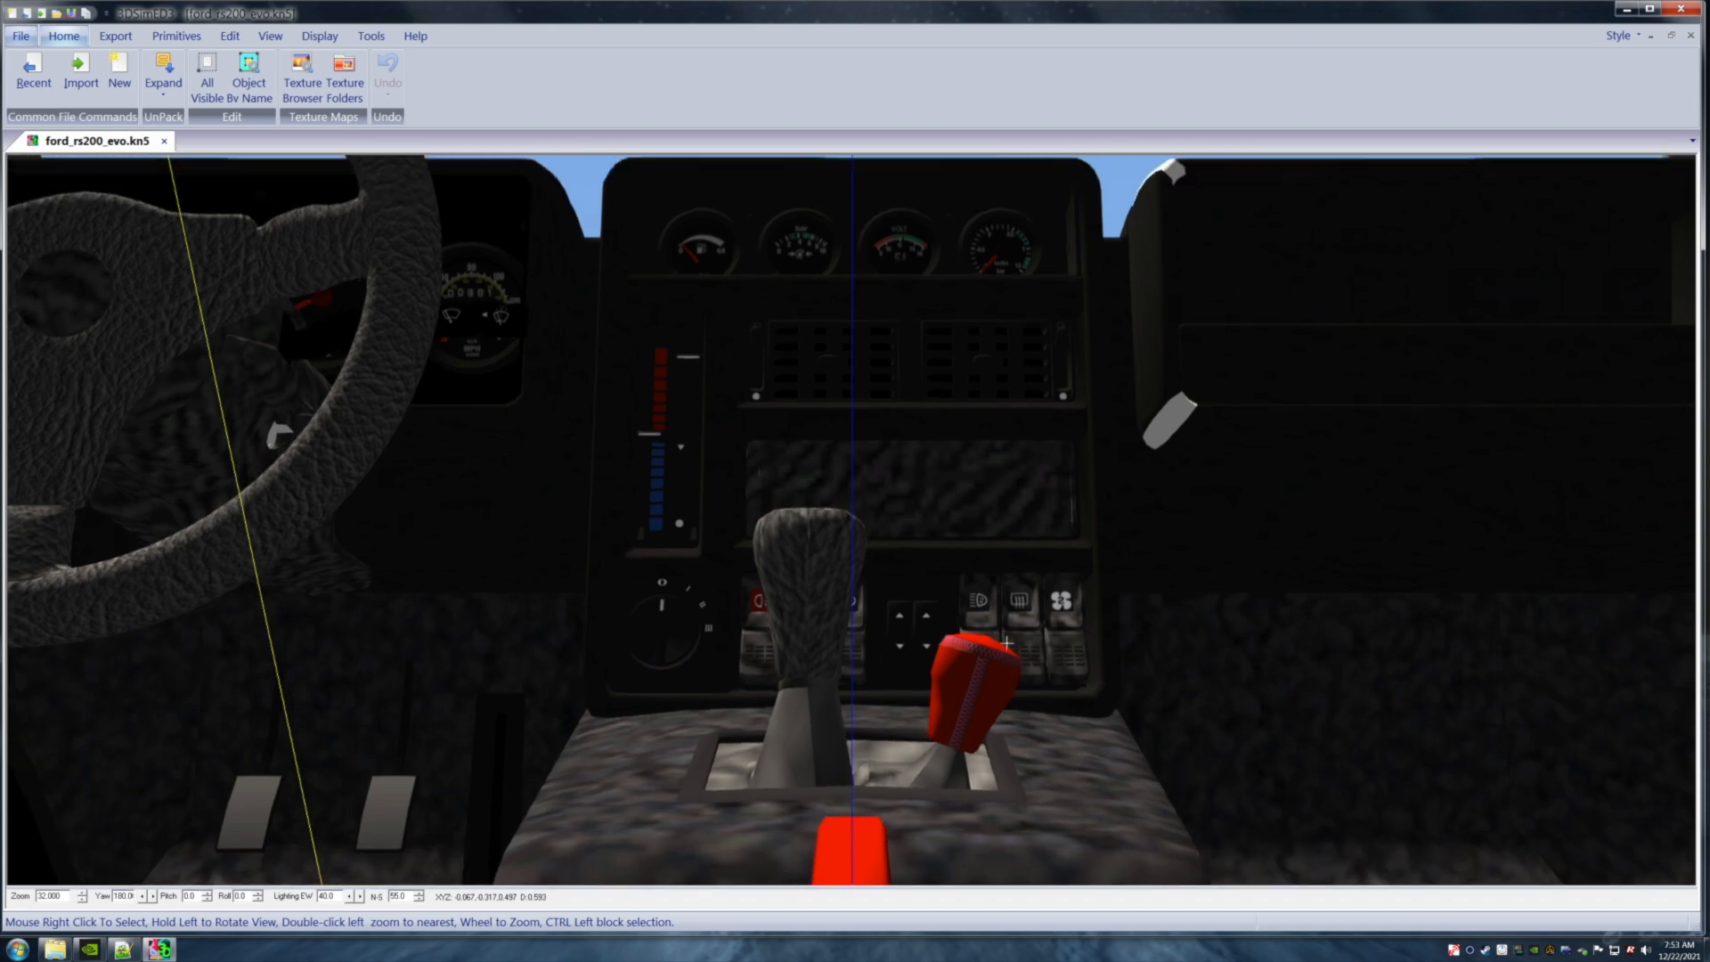
pyautogui.press('Up')
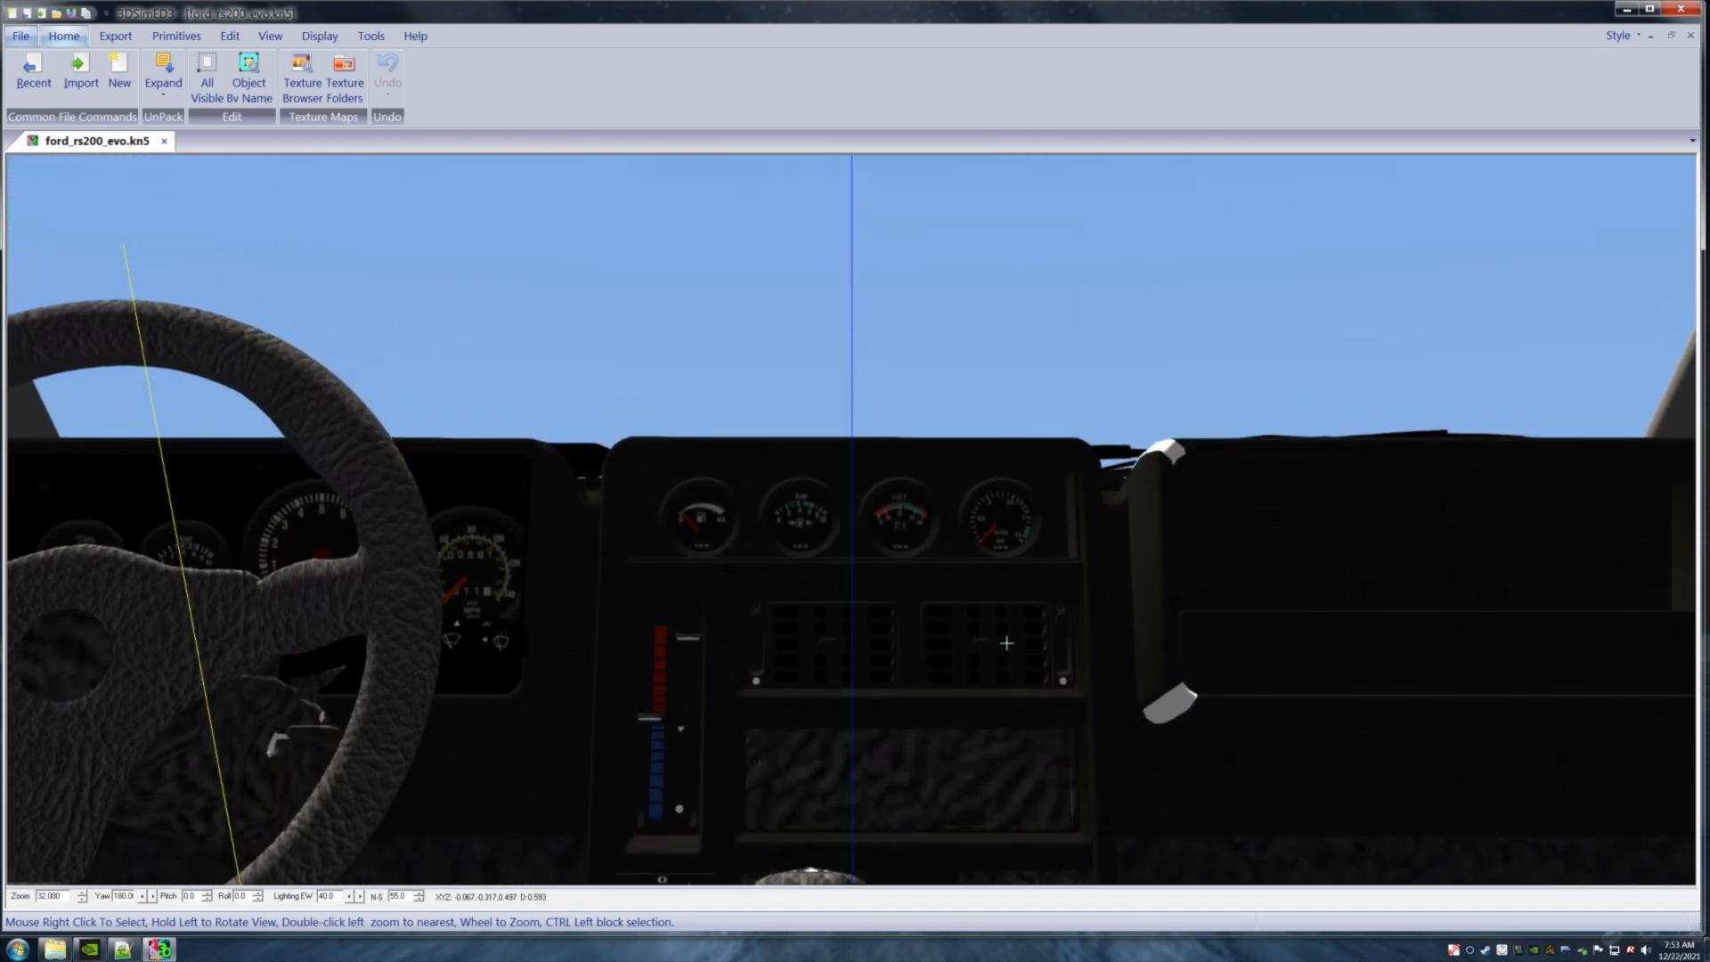
pyautogui.press('Left')
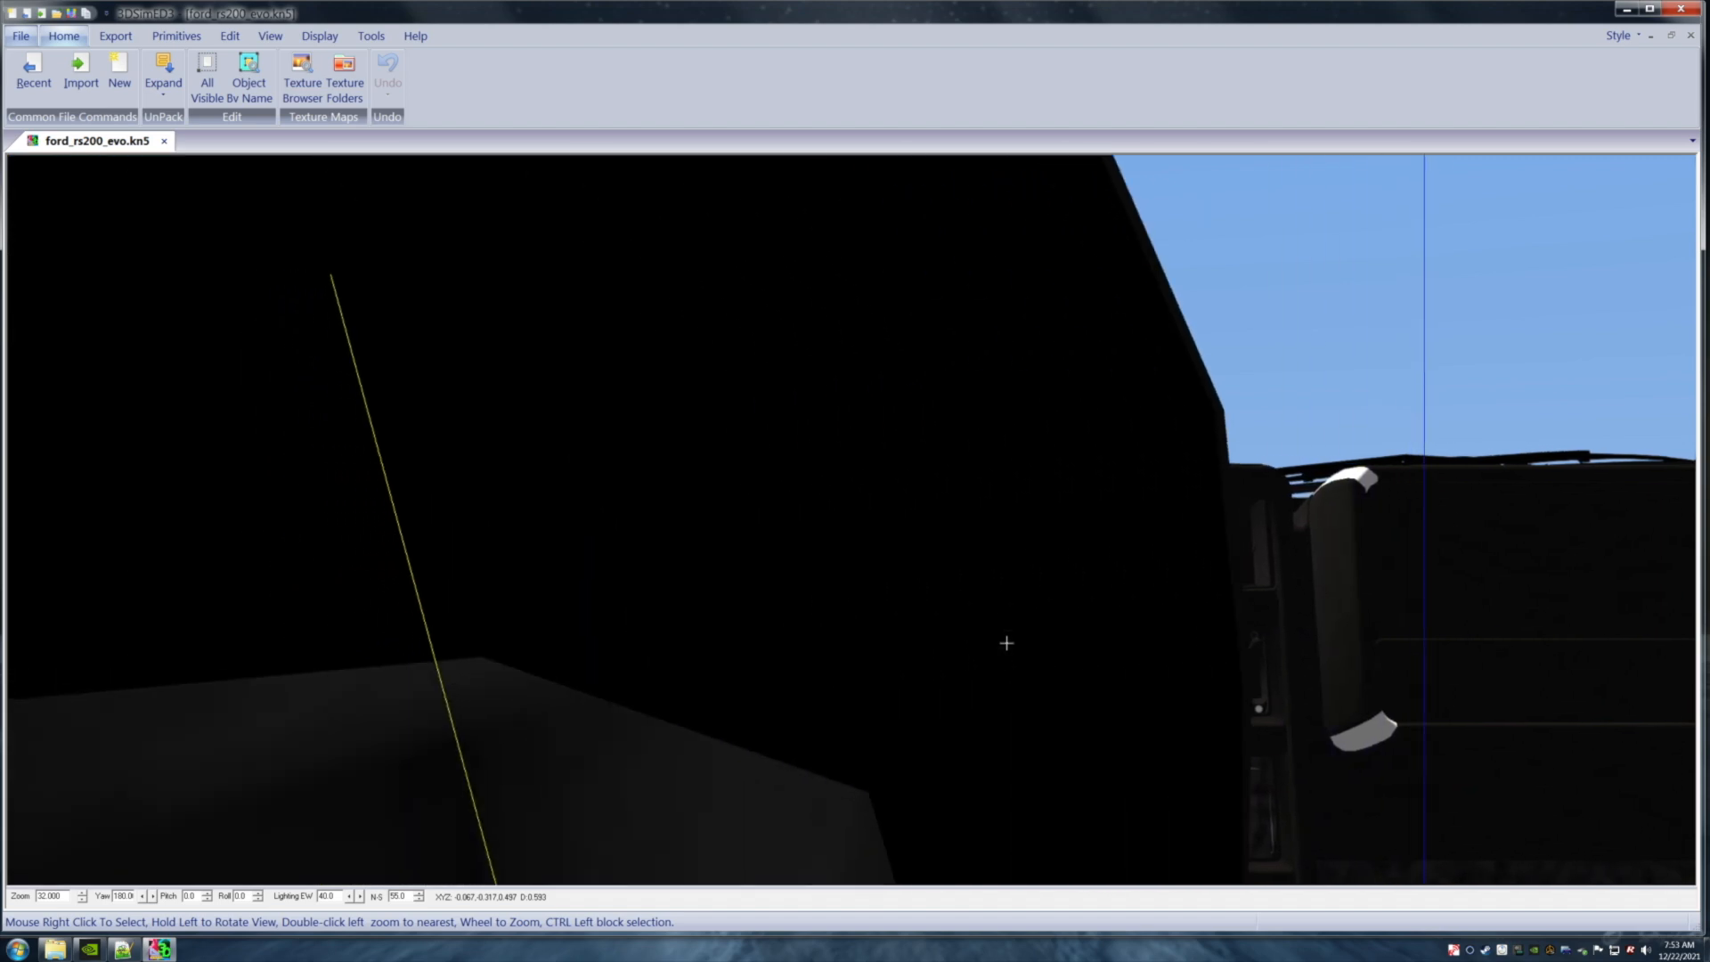
pyautogui.scroll(2, 1007, 642)
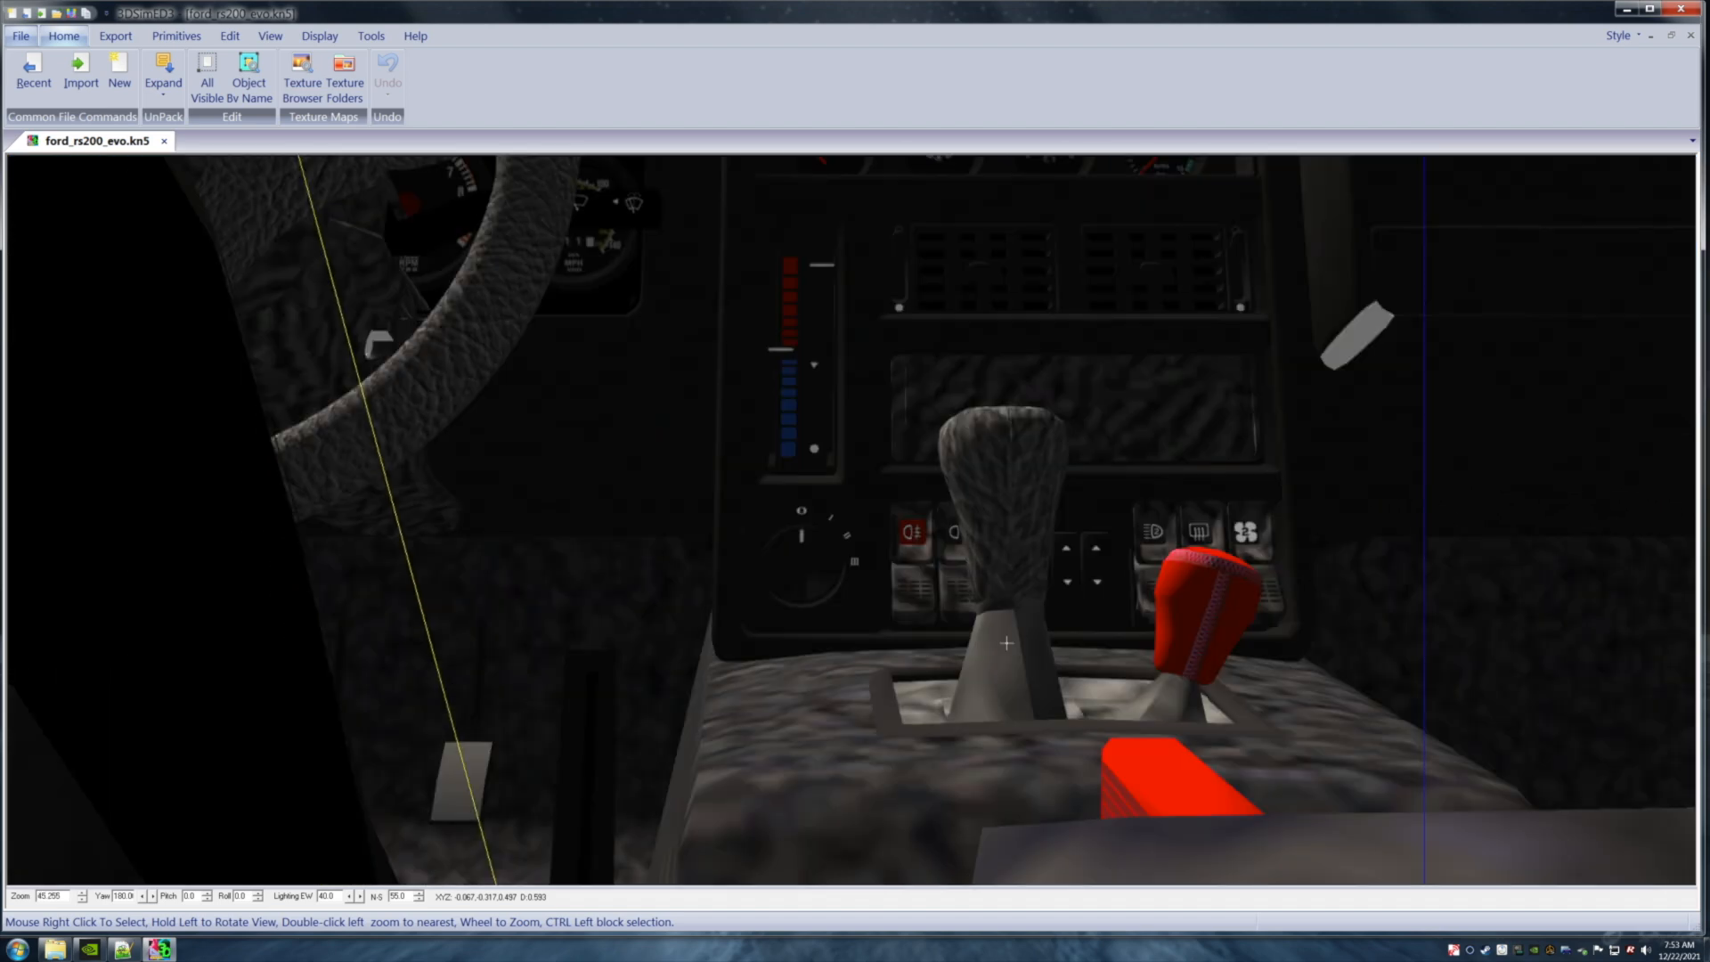
pyautogui.press('Up')
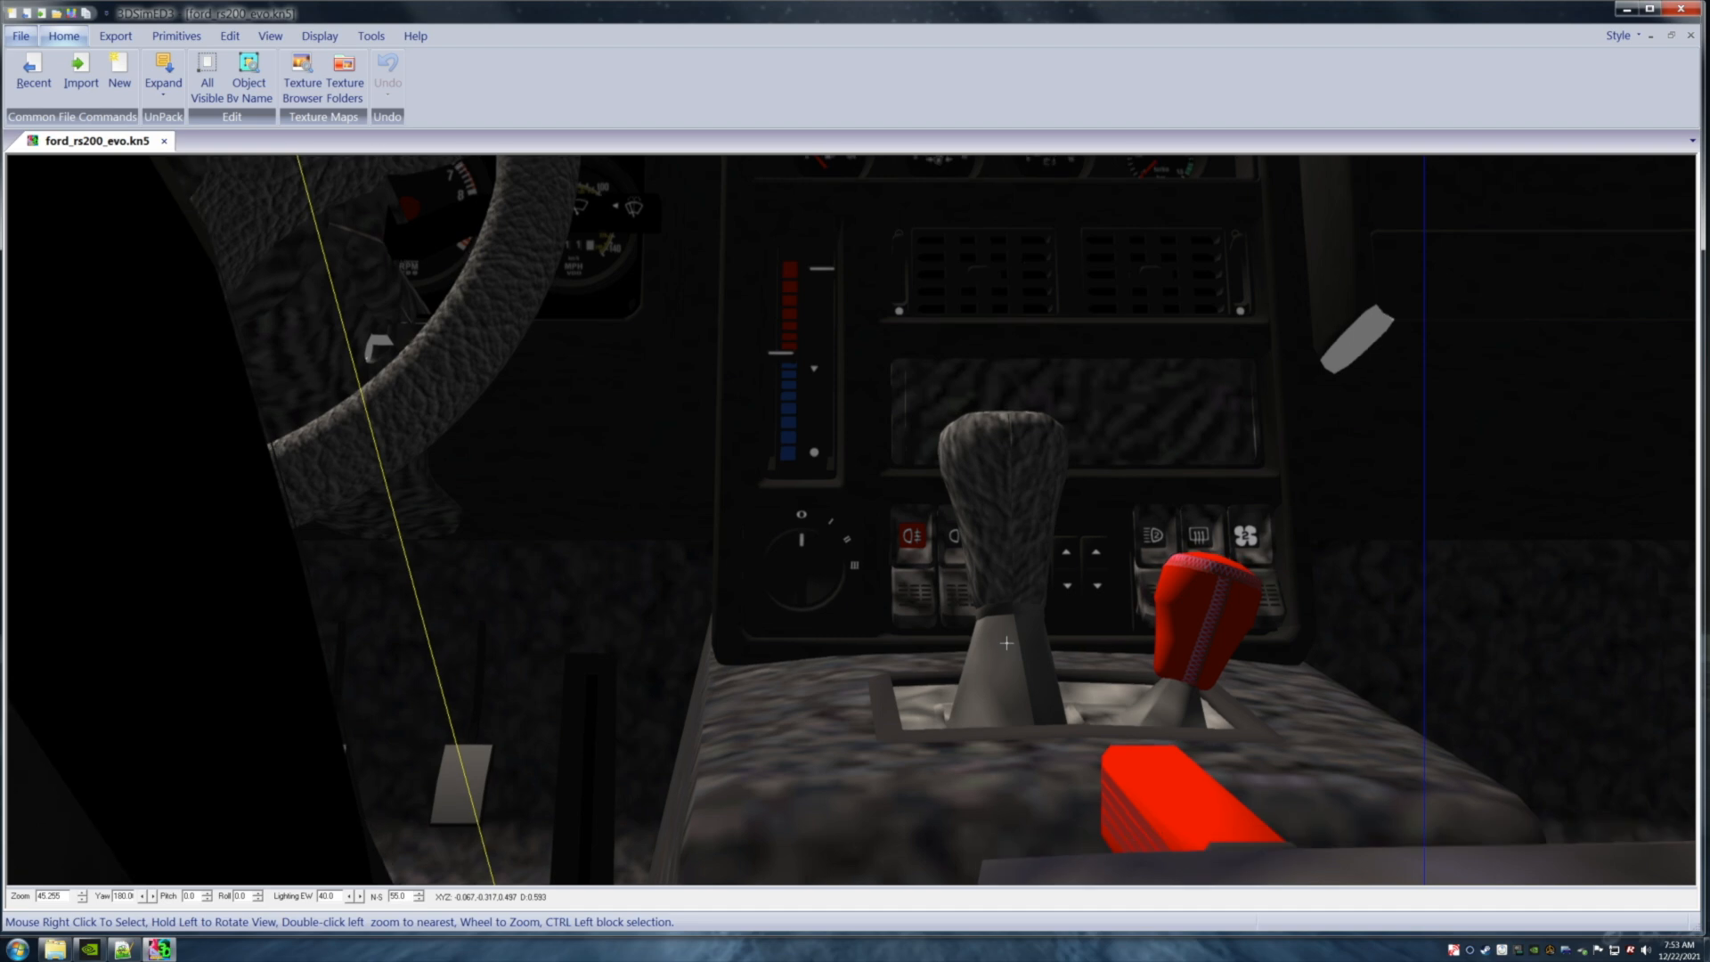
pyautogui.press('Up')
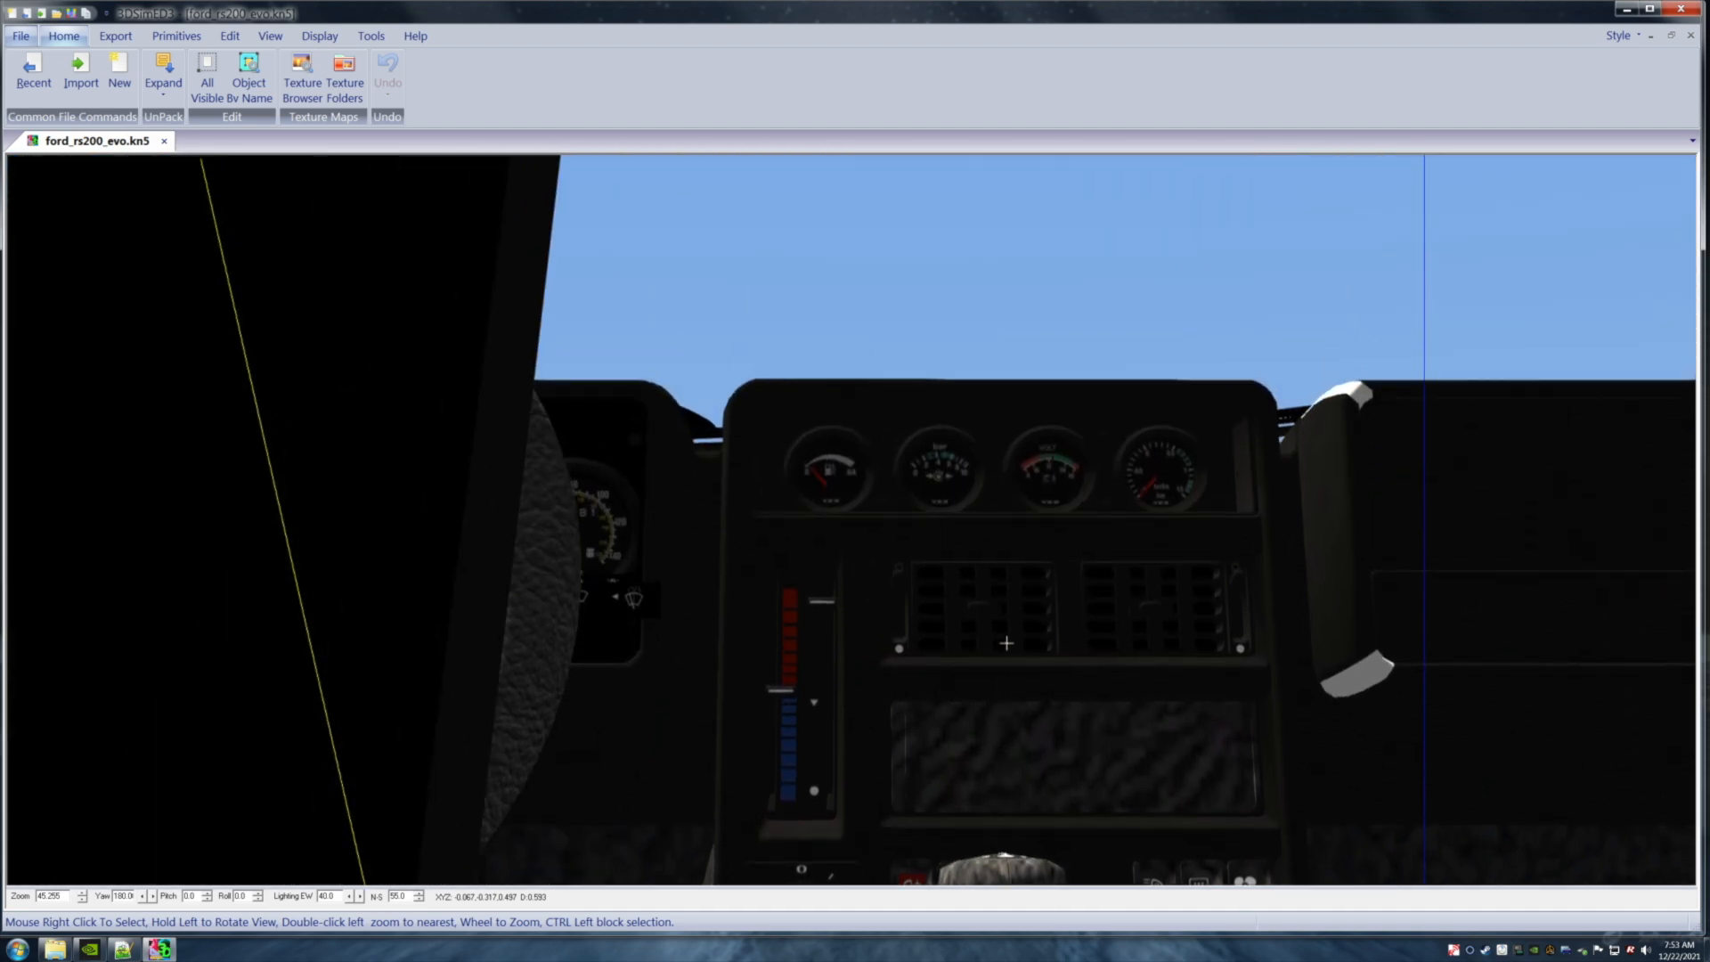
pyautogui.scroll(2, 1007, 642)
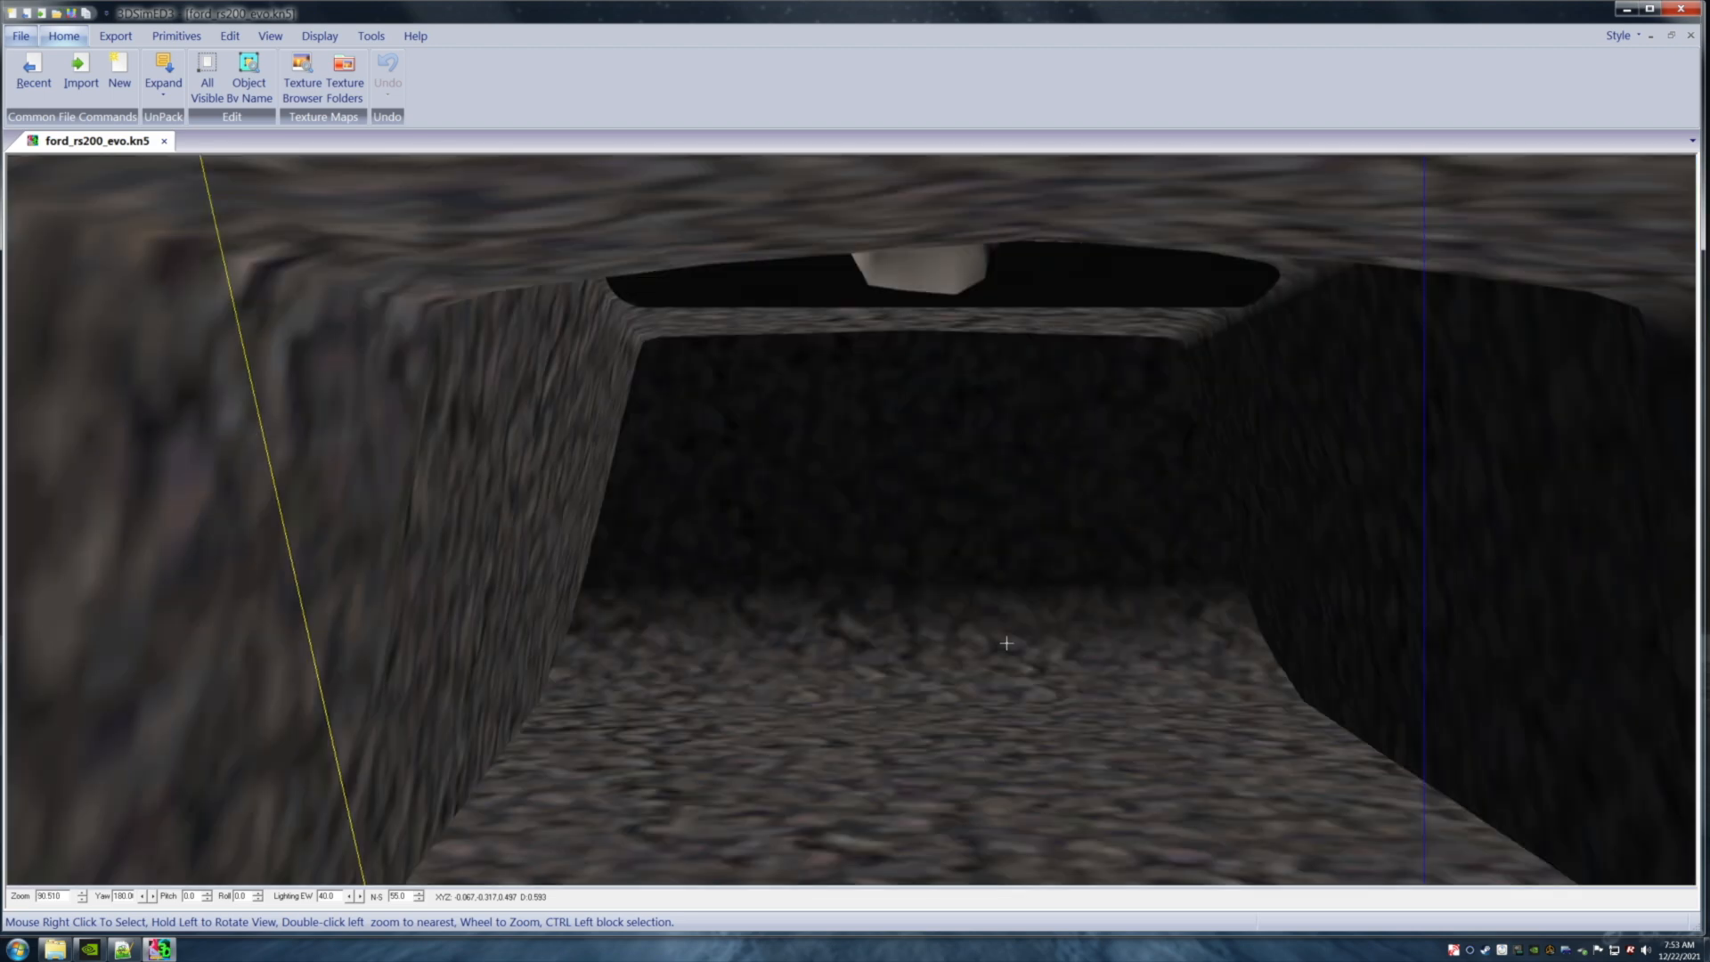
pyautogui.press('Up')
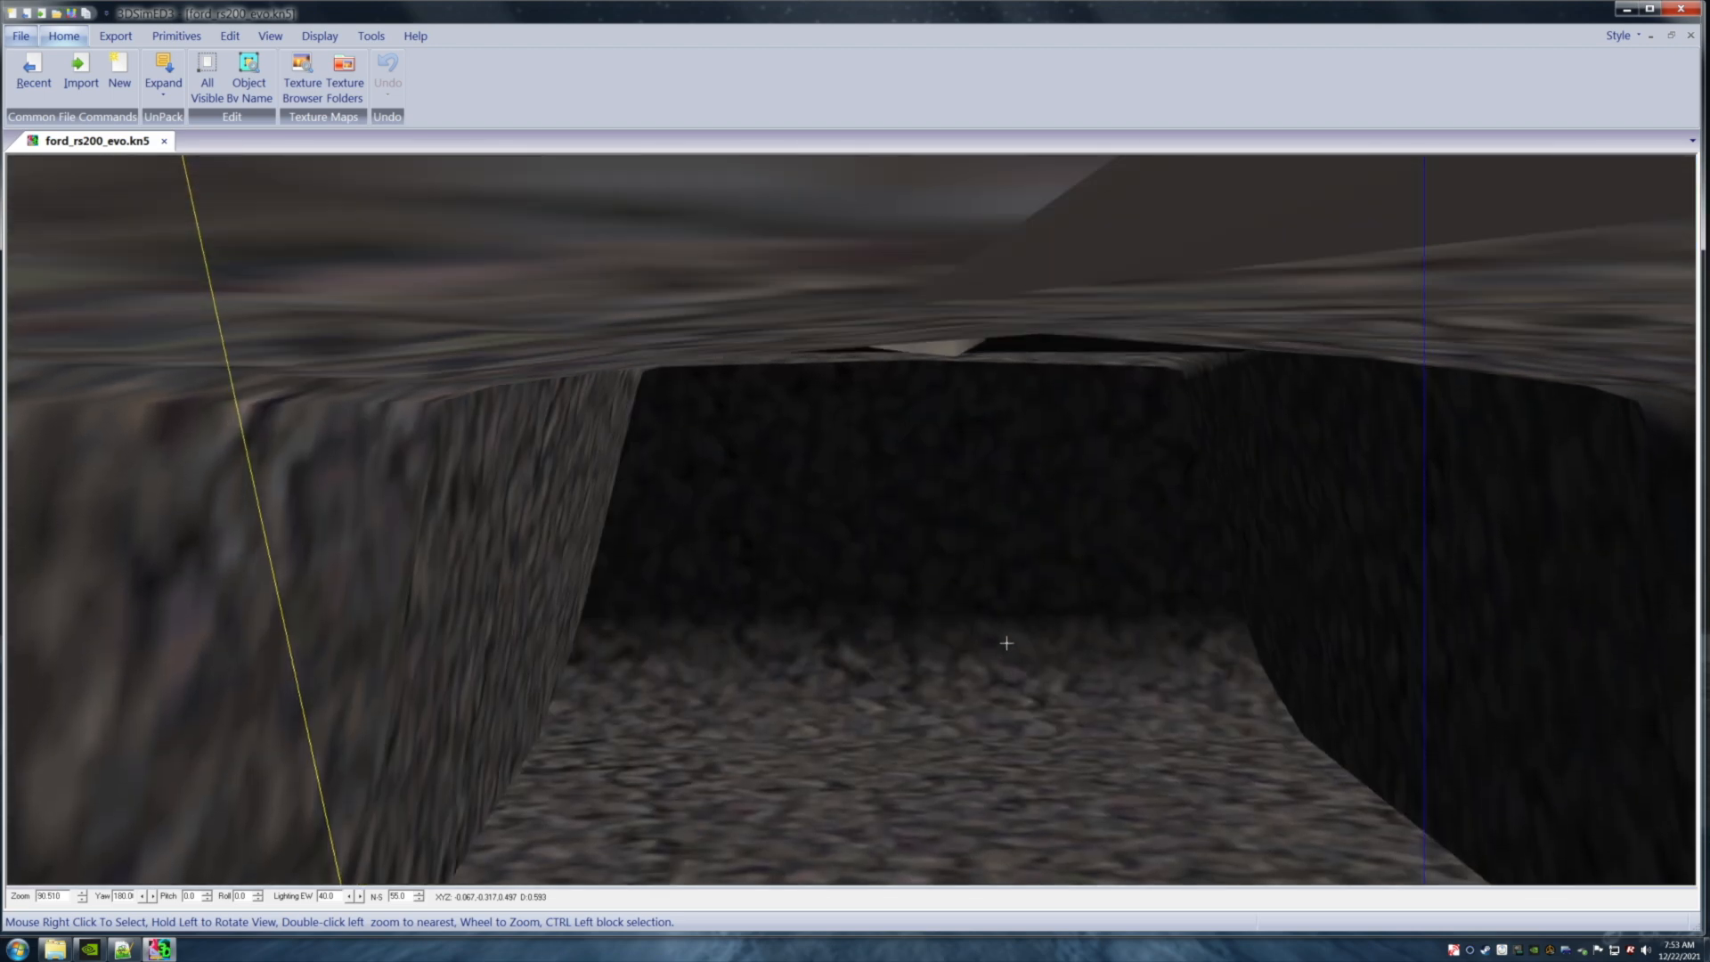
pyautogui.press('Up')
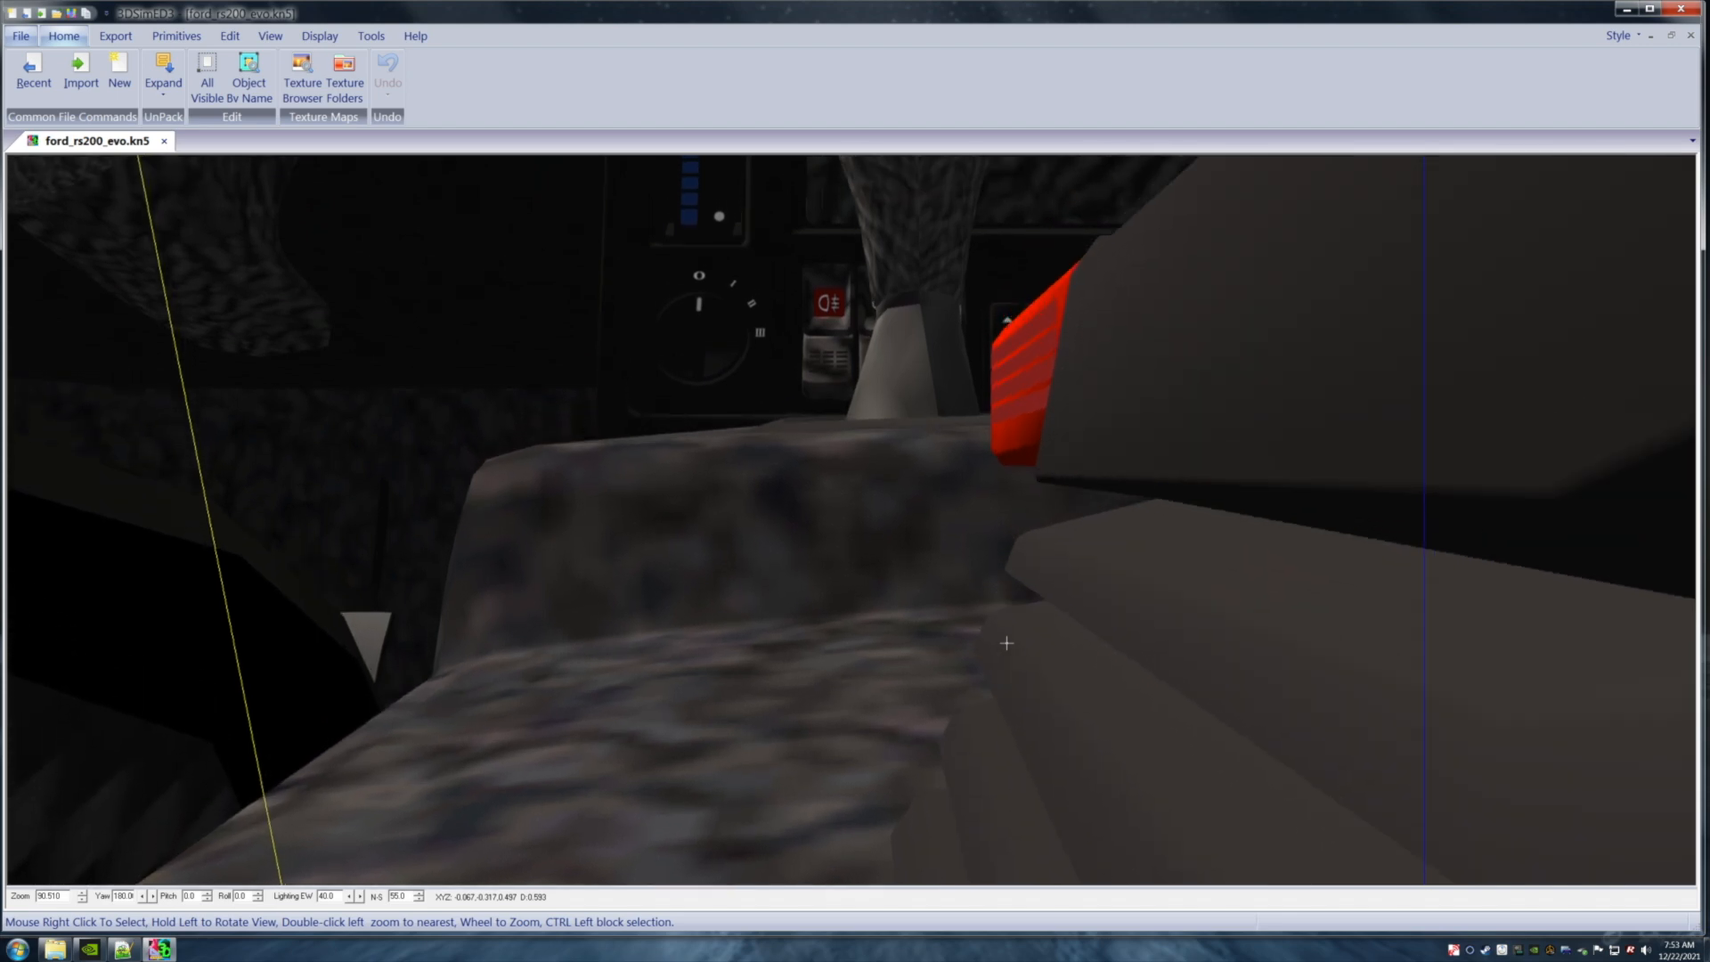
pyautogui.press('Up')
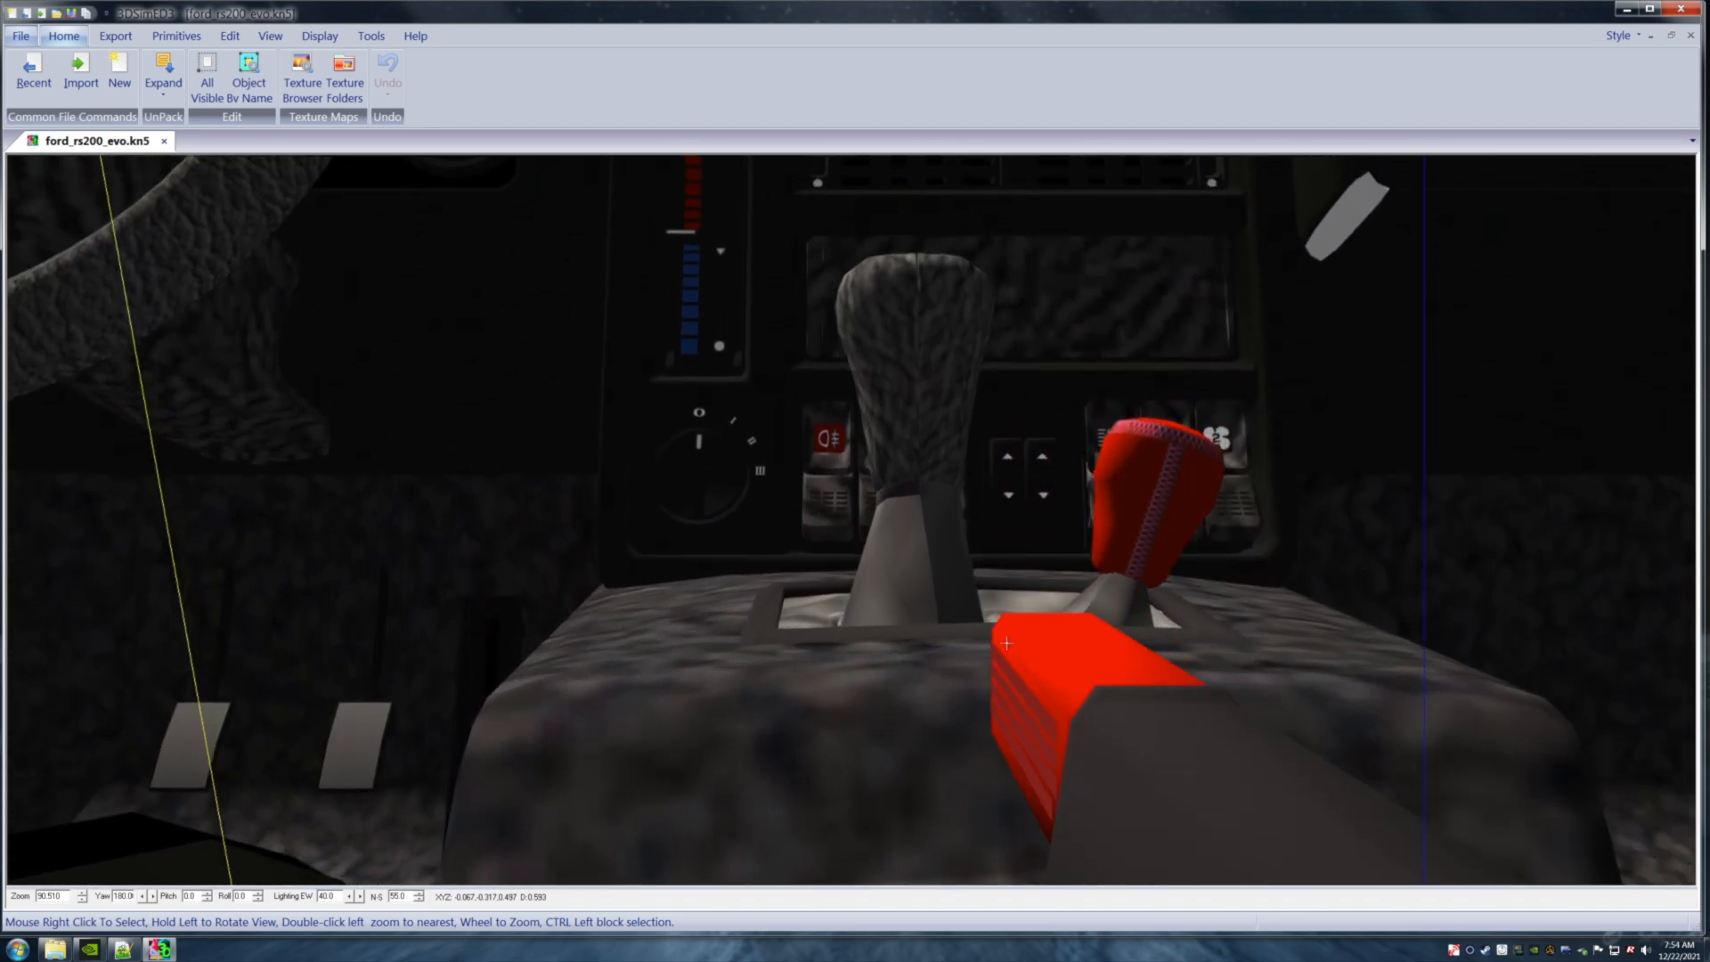
pyautogui.press('Up')
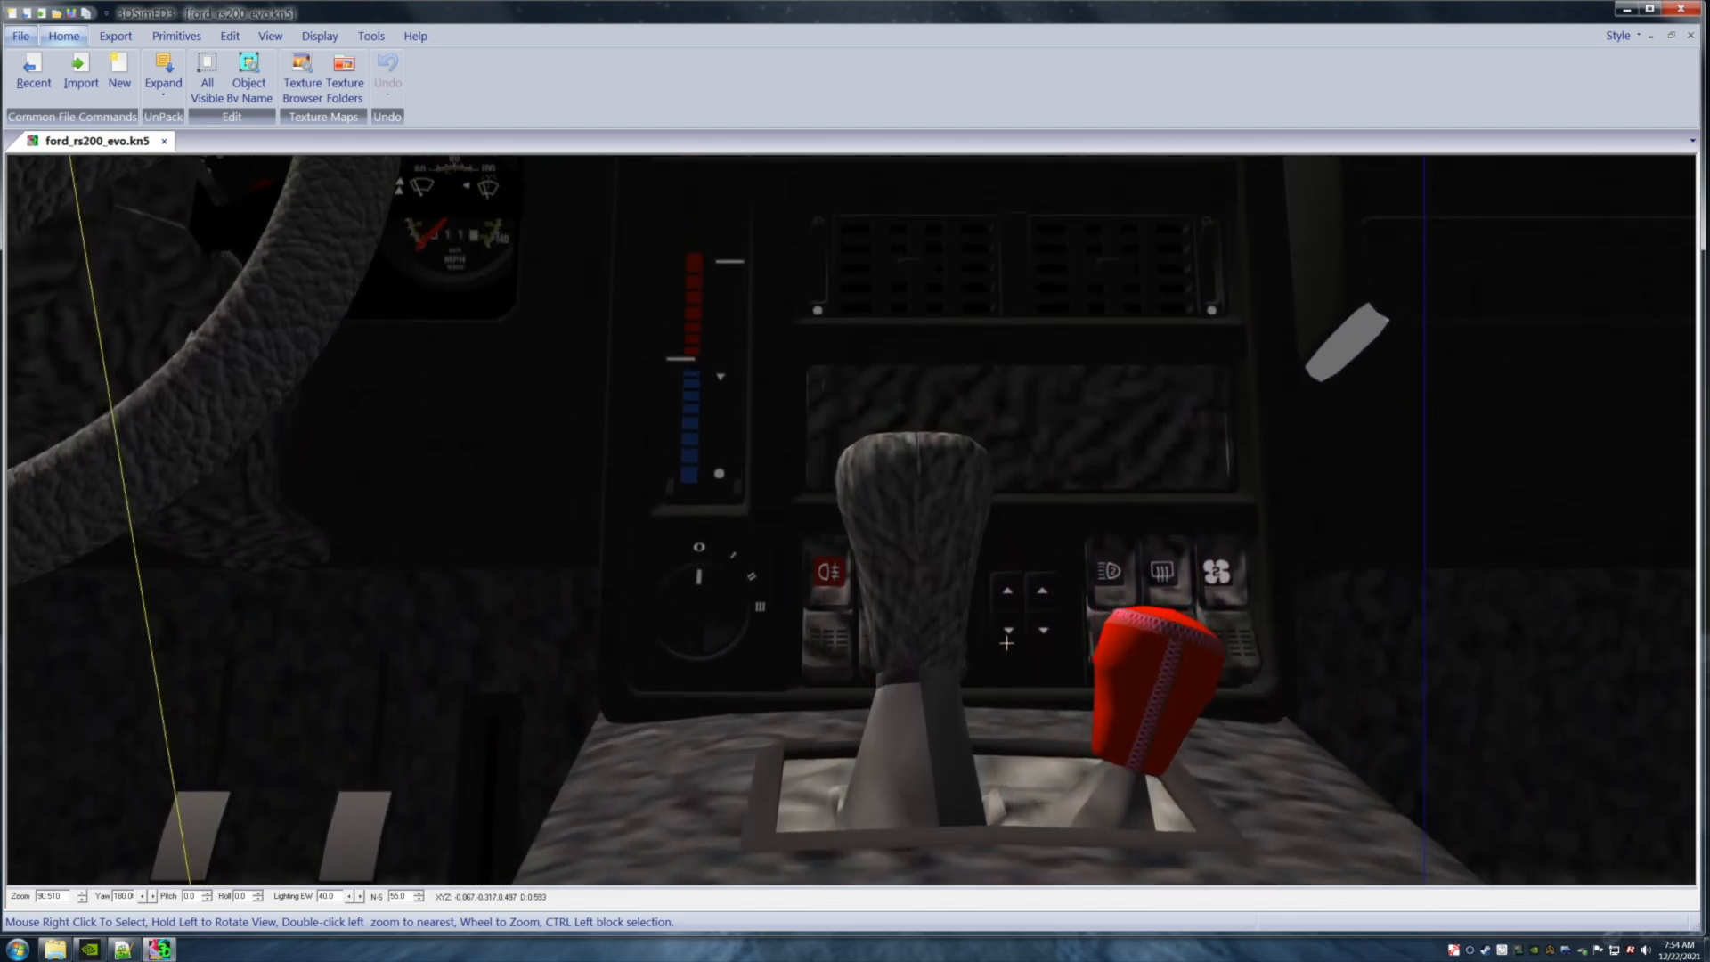
pyautogui.press('Up')
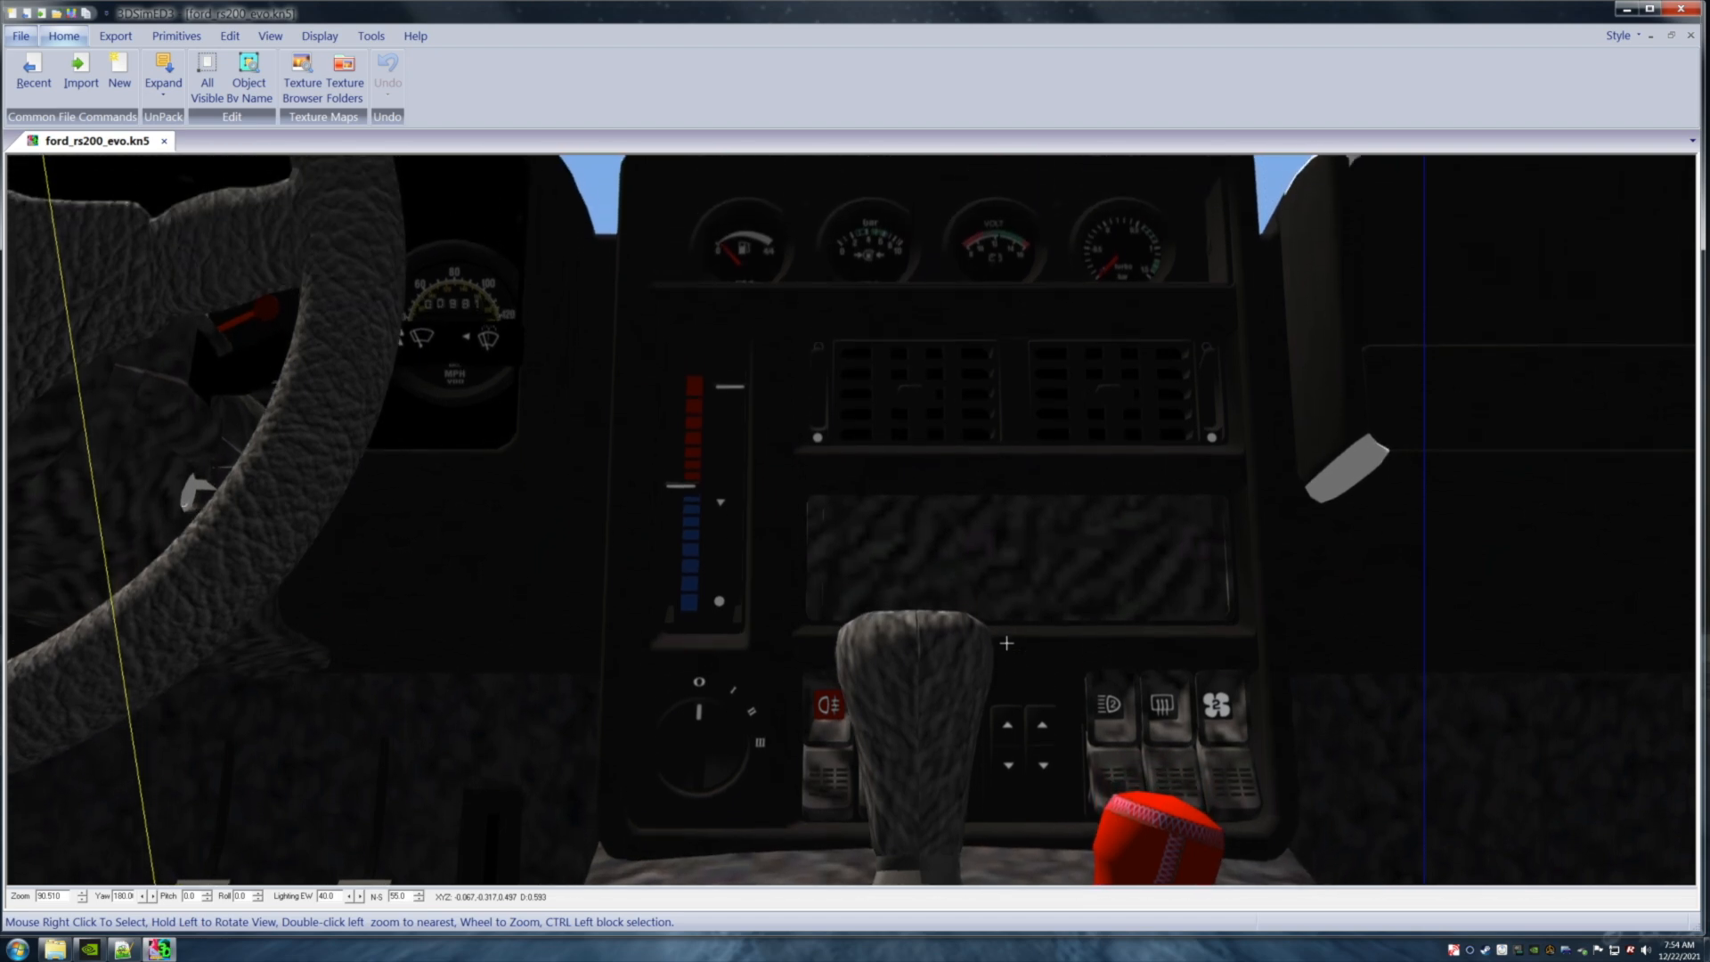
pyautogui.press('Up')
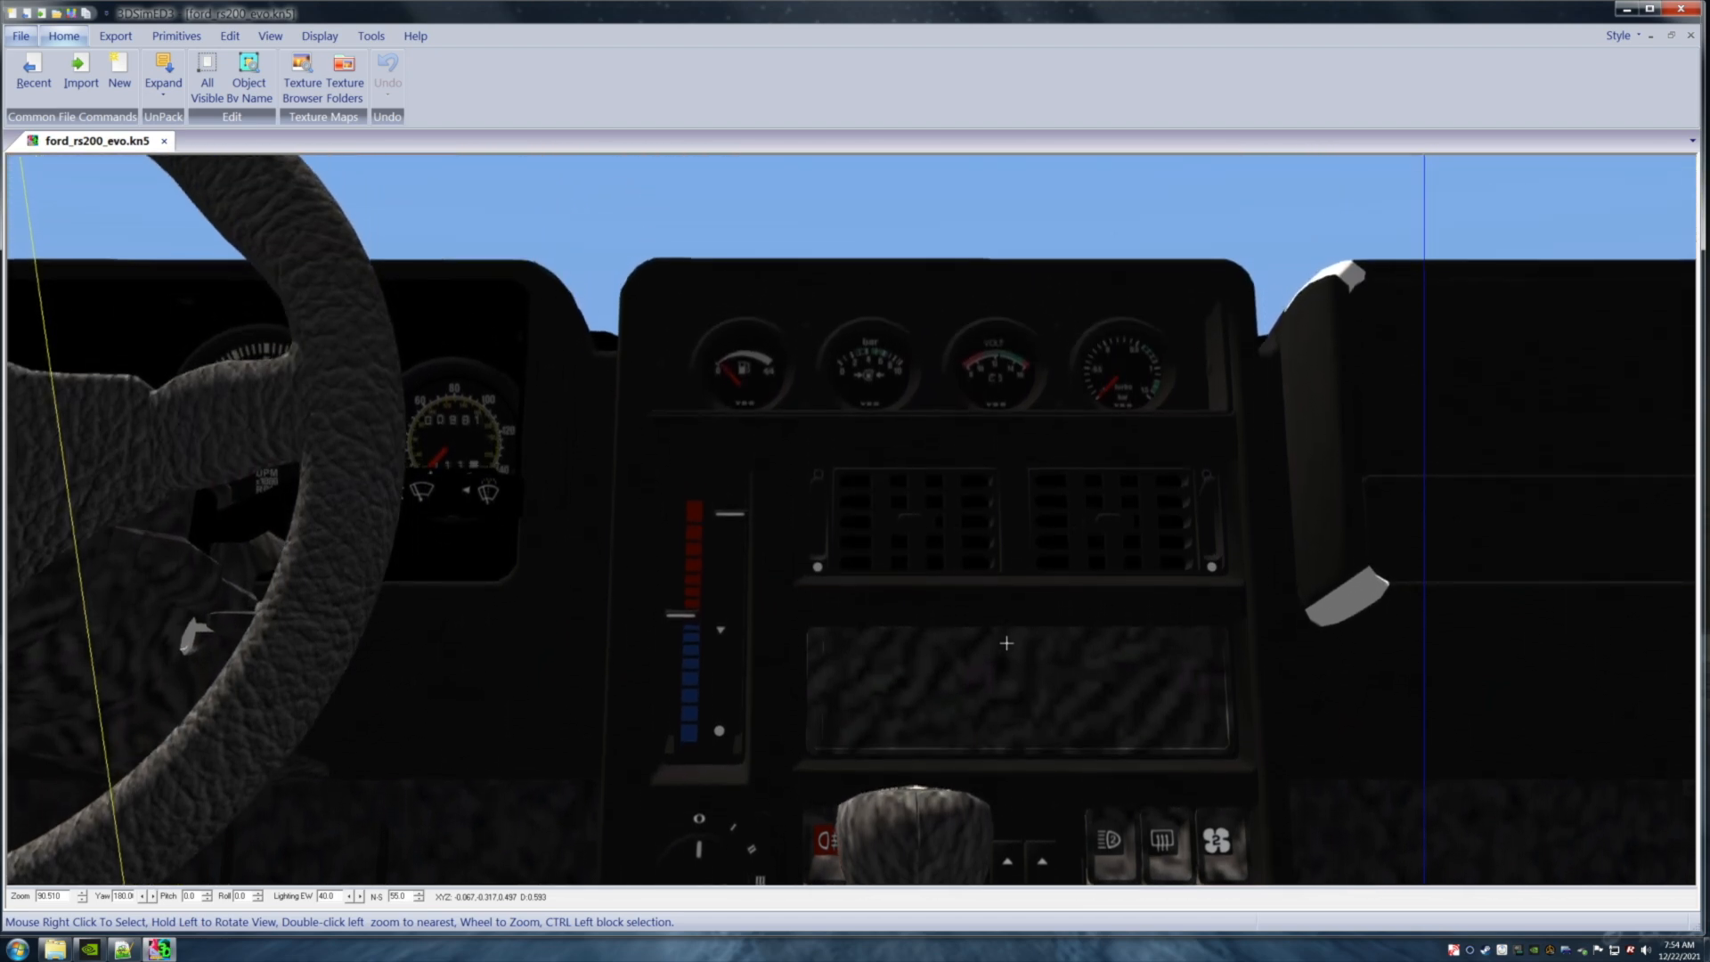
pyautogui.press('Up')
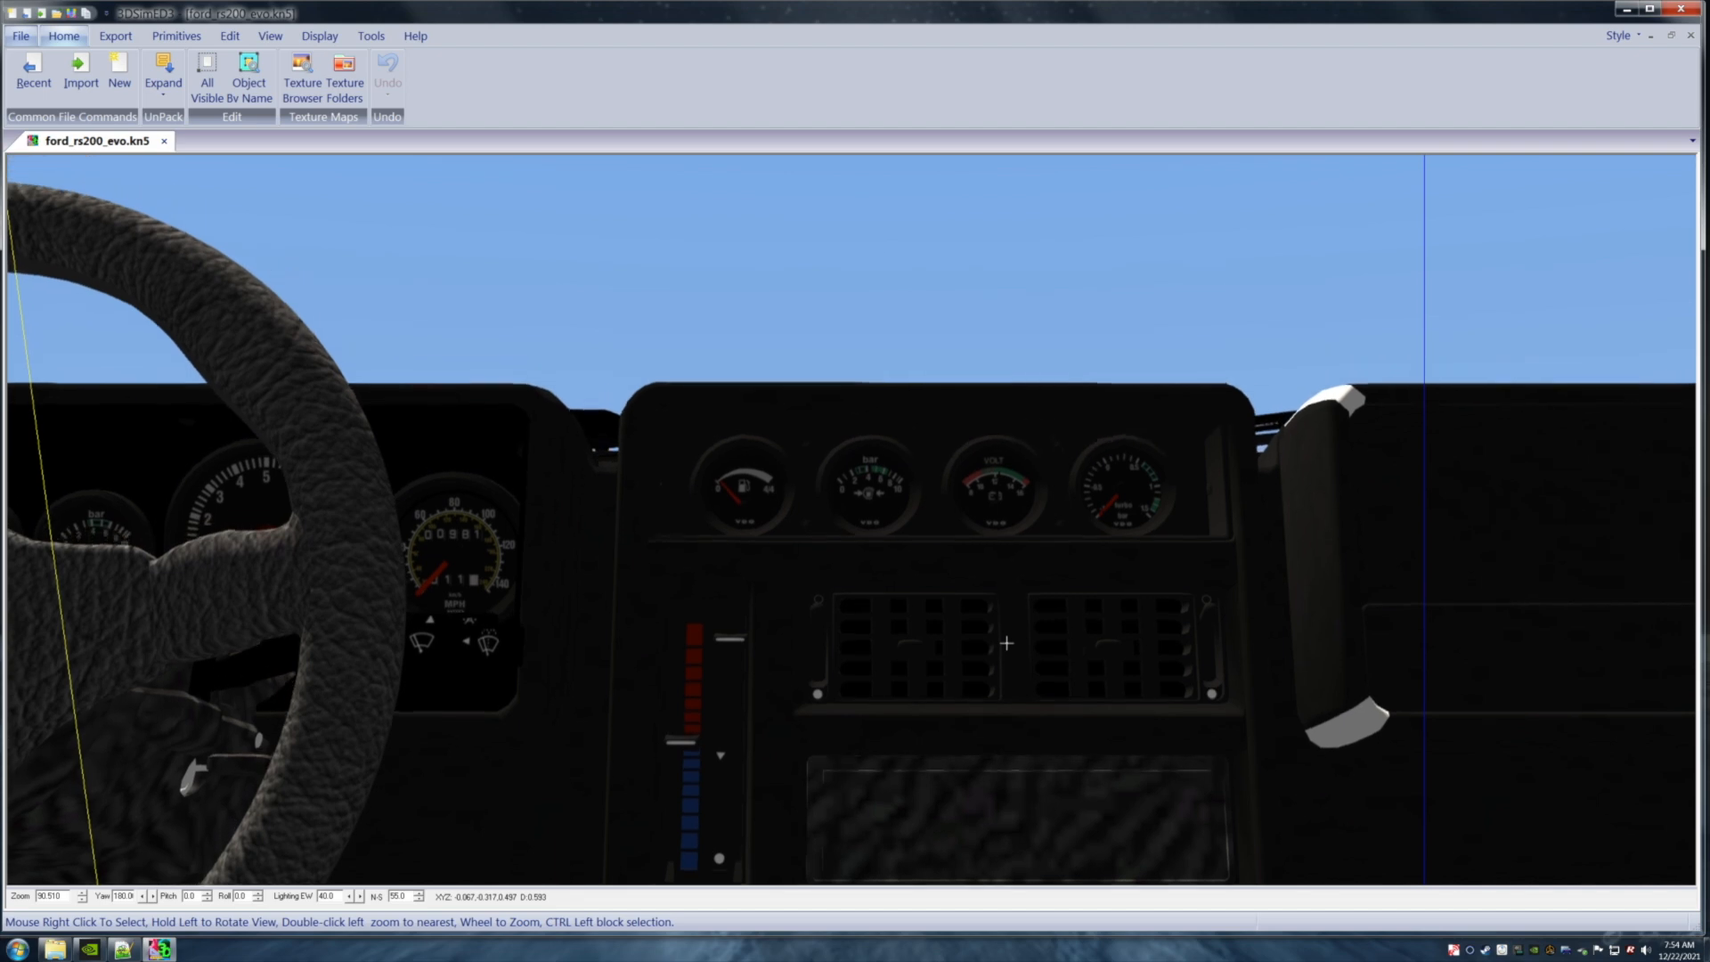
# Frame the driver's instrument cluster behind the steering wheel and redirect the scene lighting to brighten the gauges and needles.
pyautogui.press('Left')
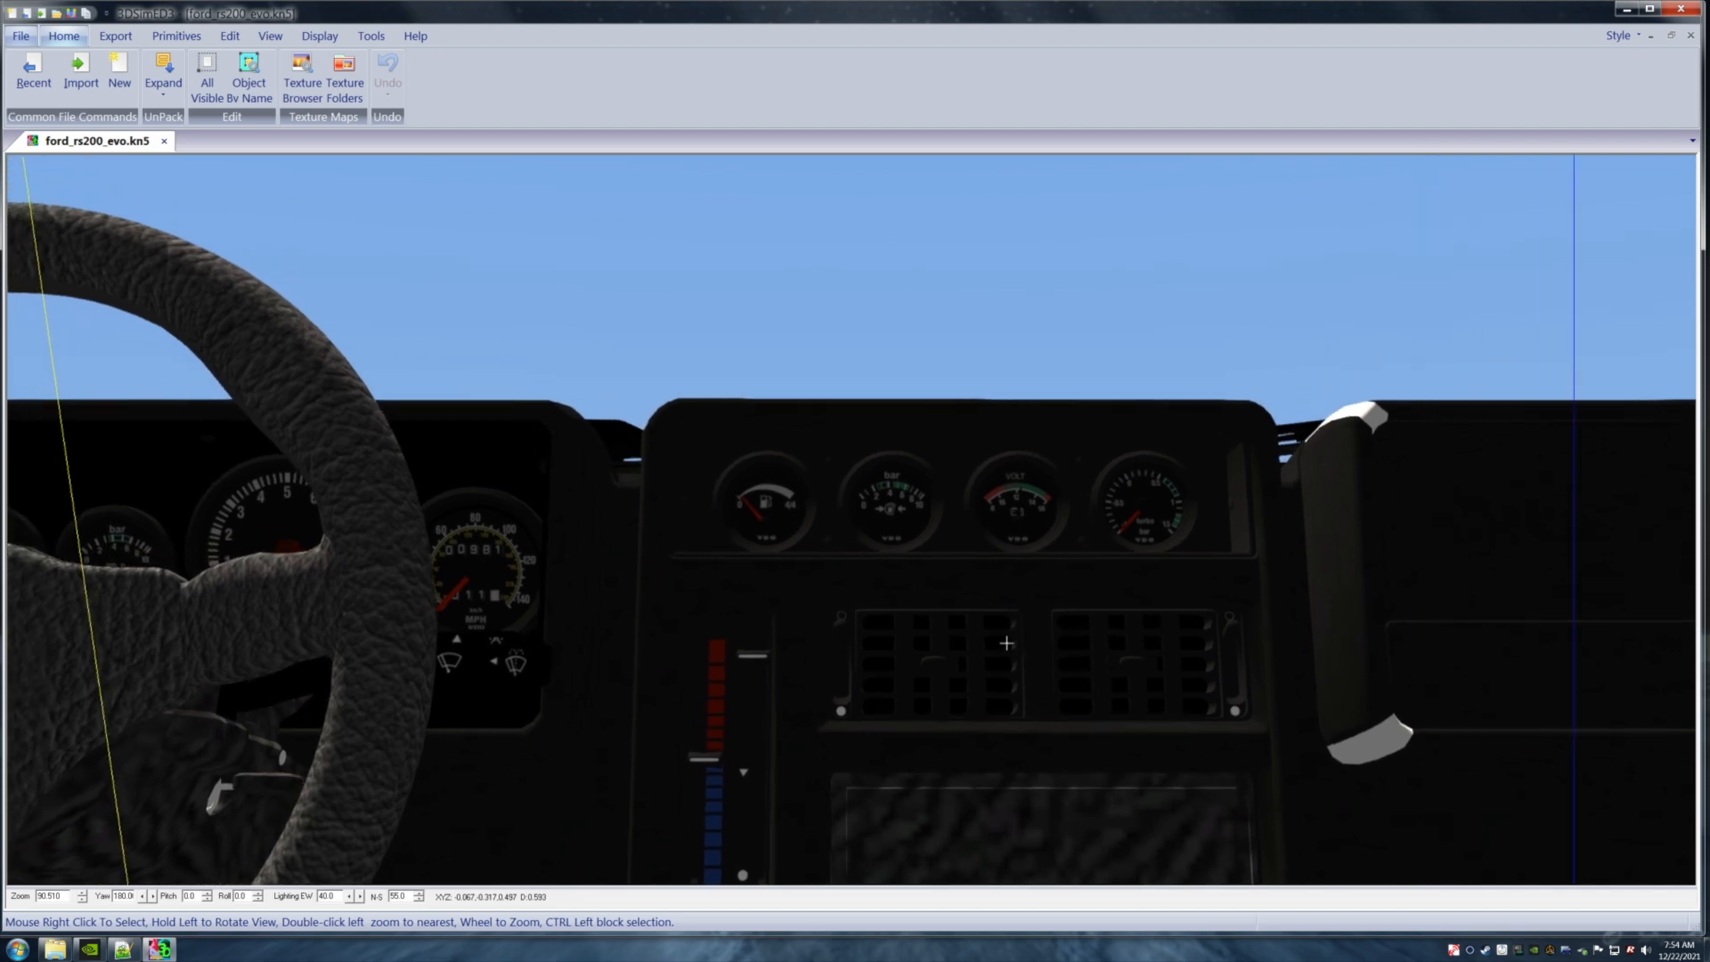
pyautogui.press('Left')
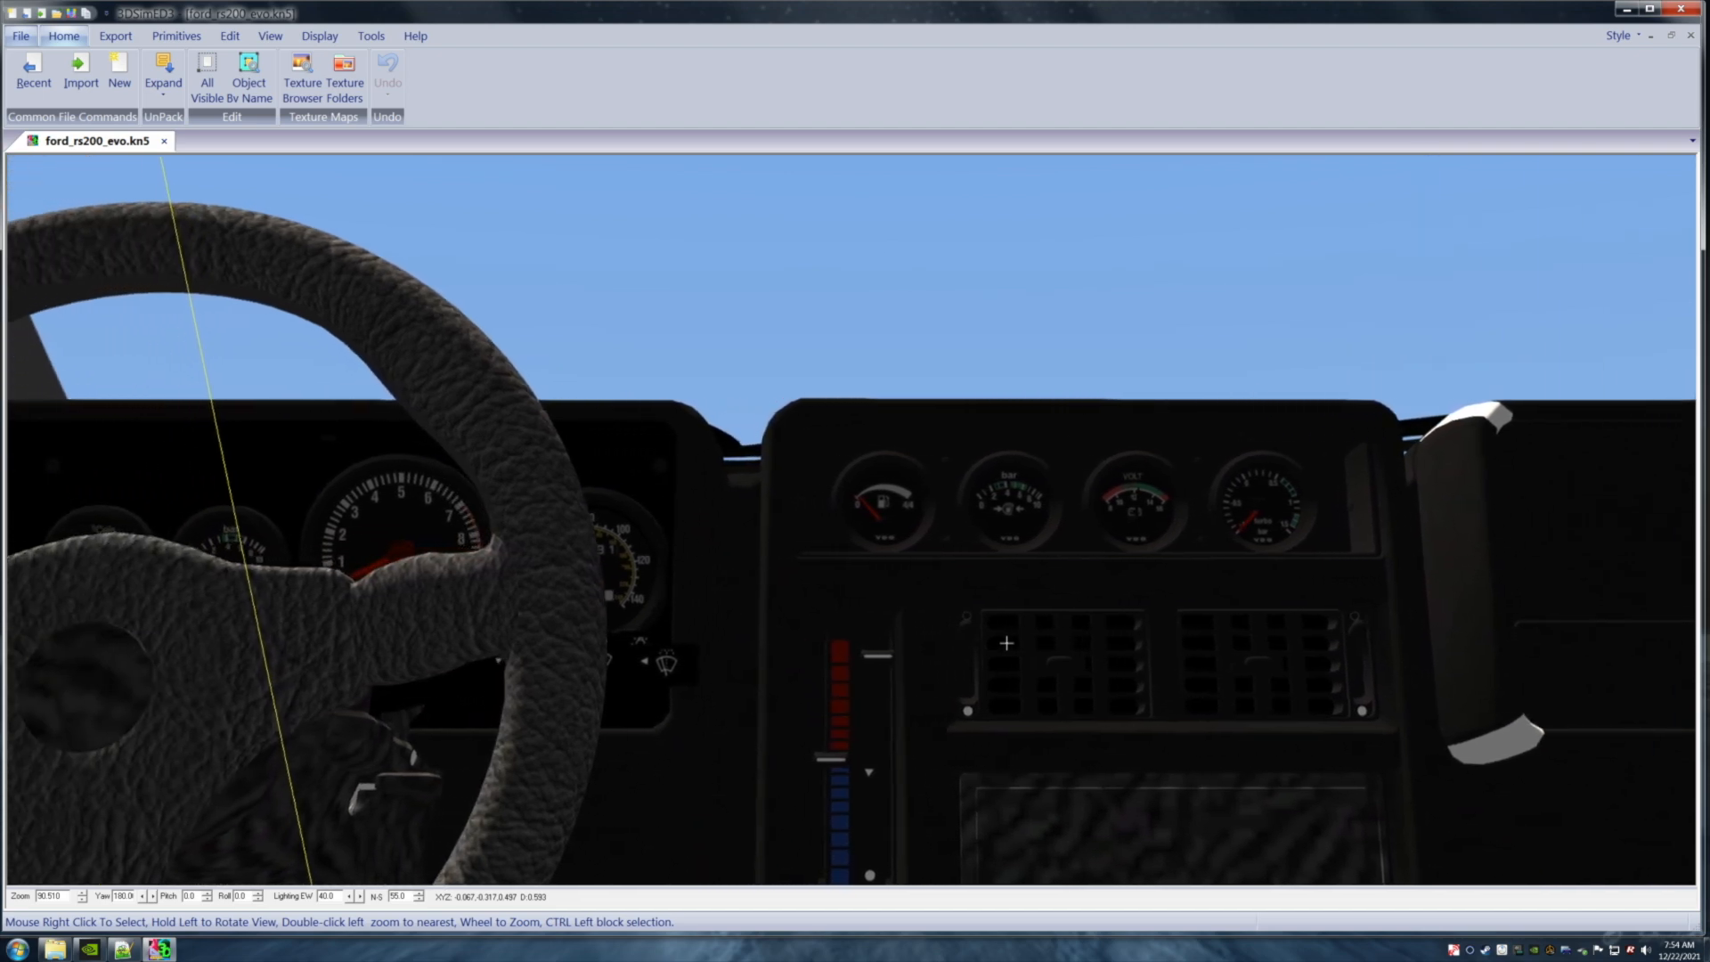
pyautogui.press('Left')
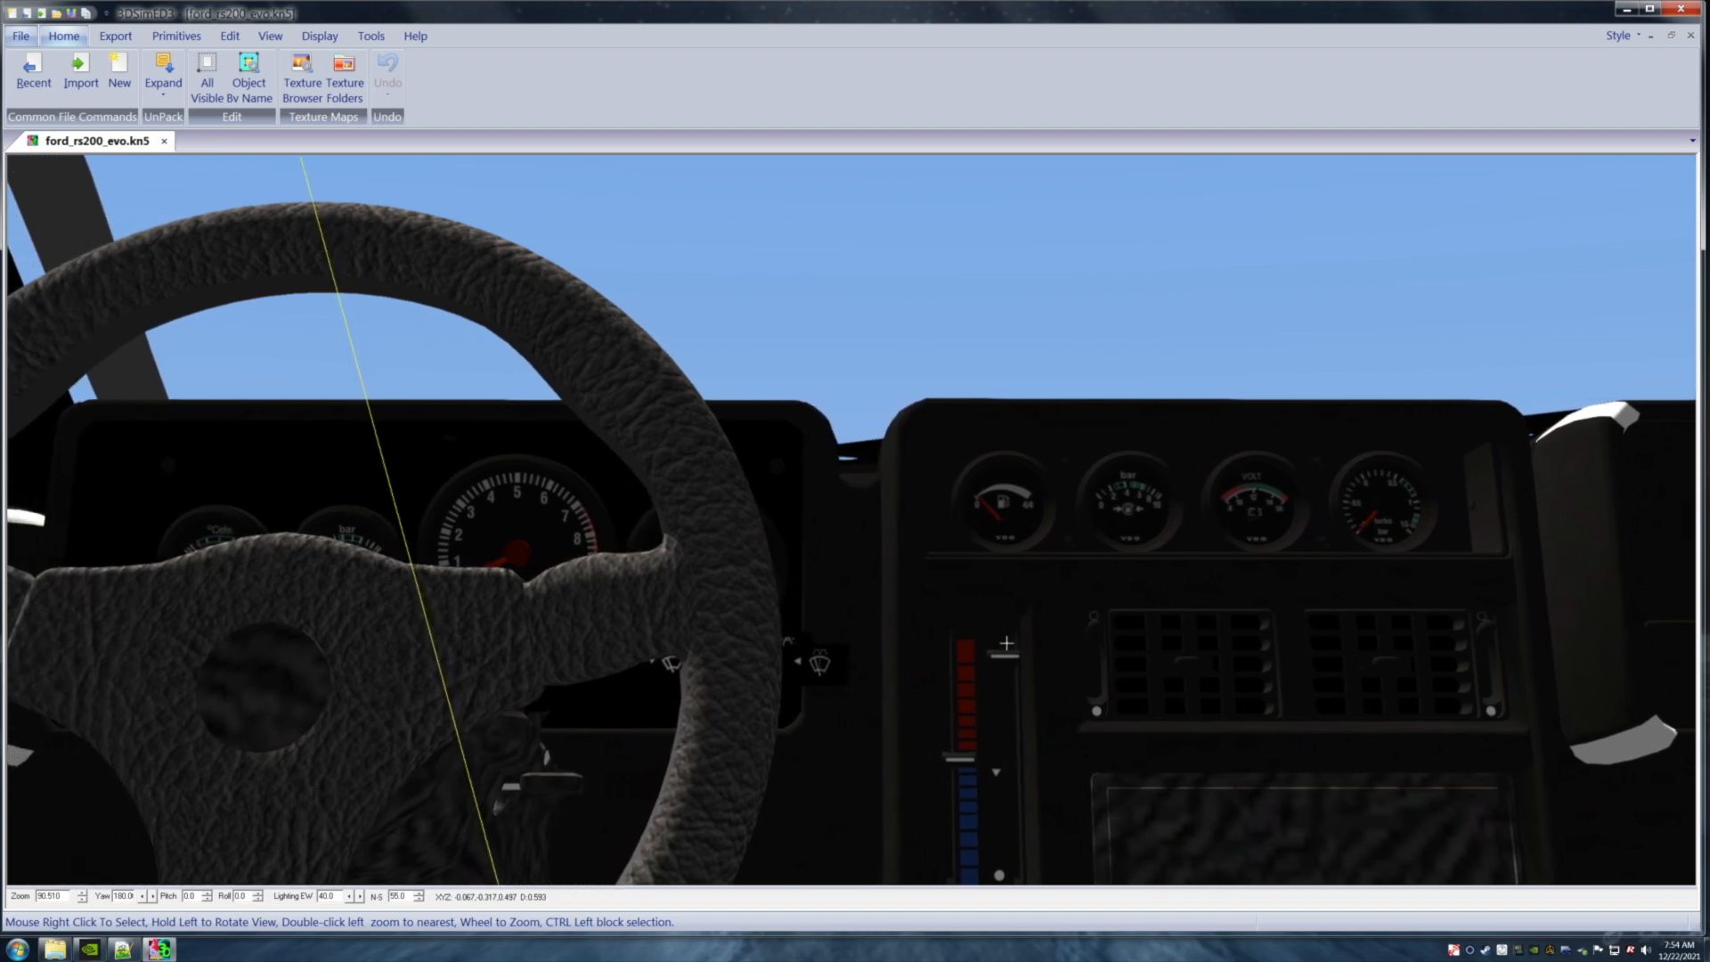
pyautogui.press('Left')
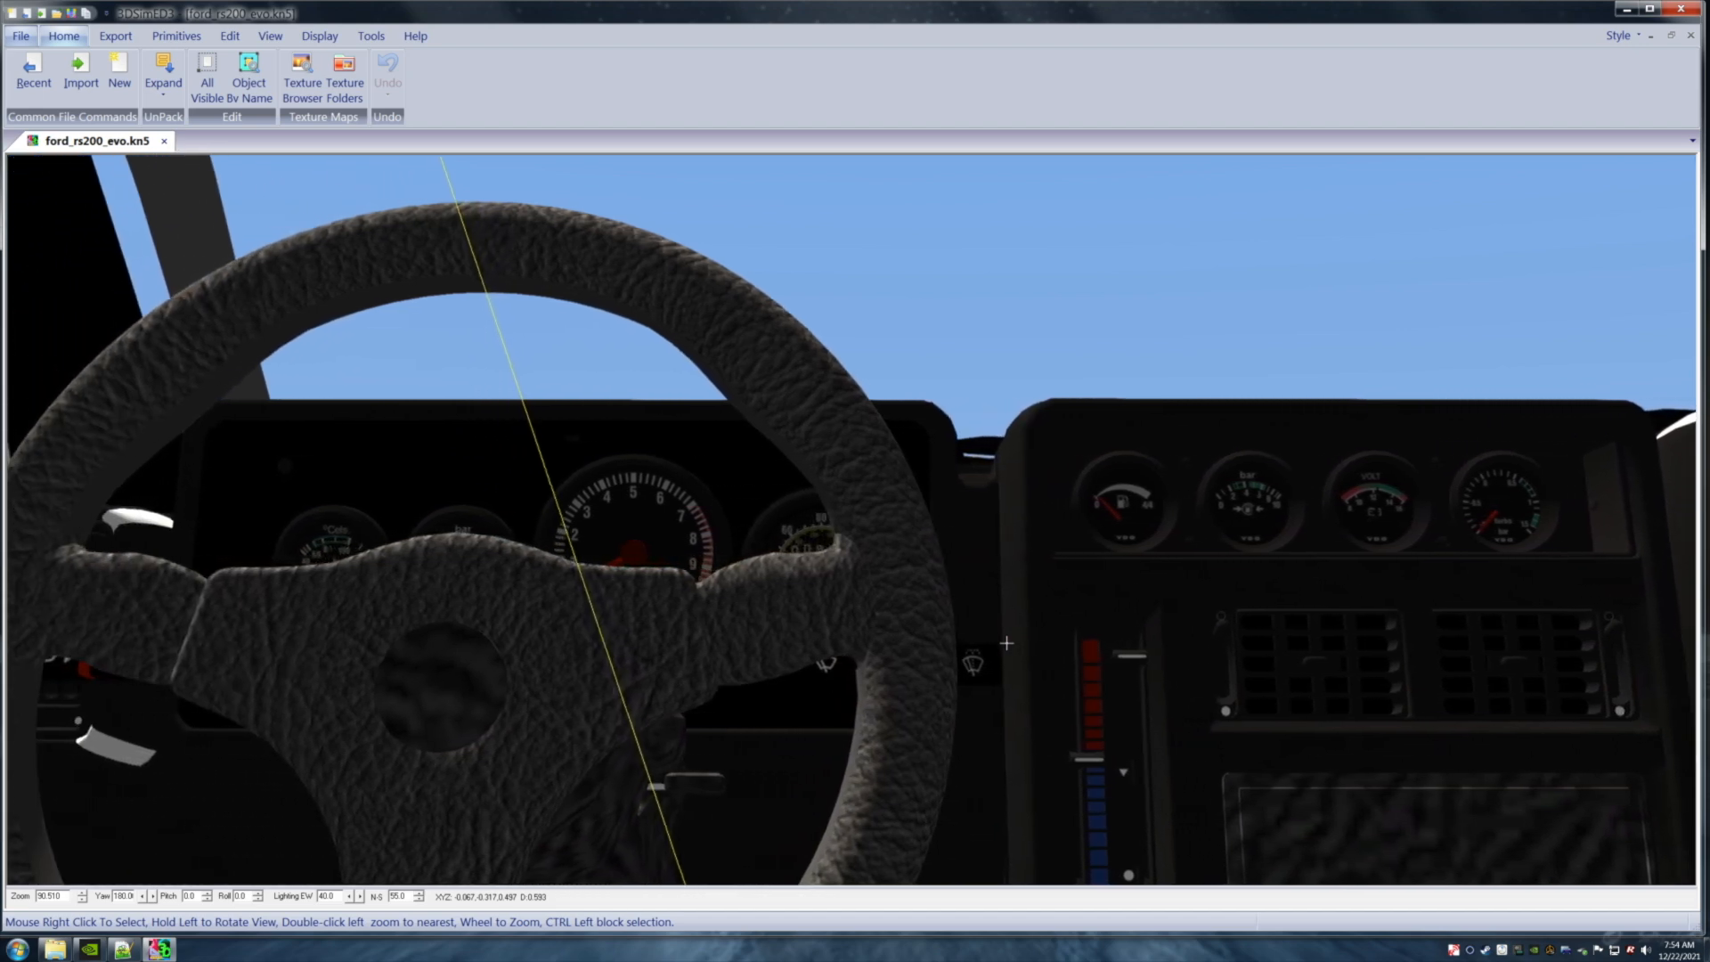
pyautogui.press('Left')
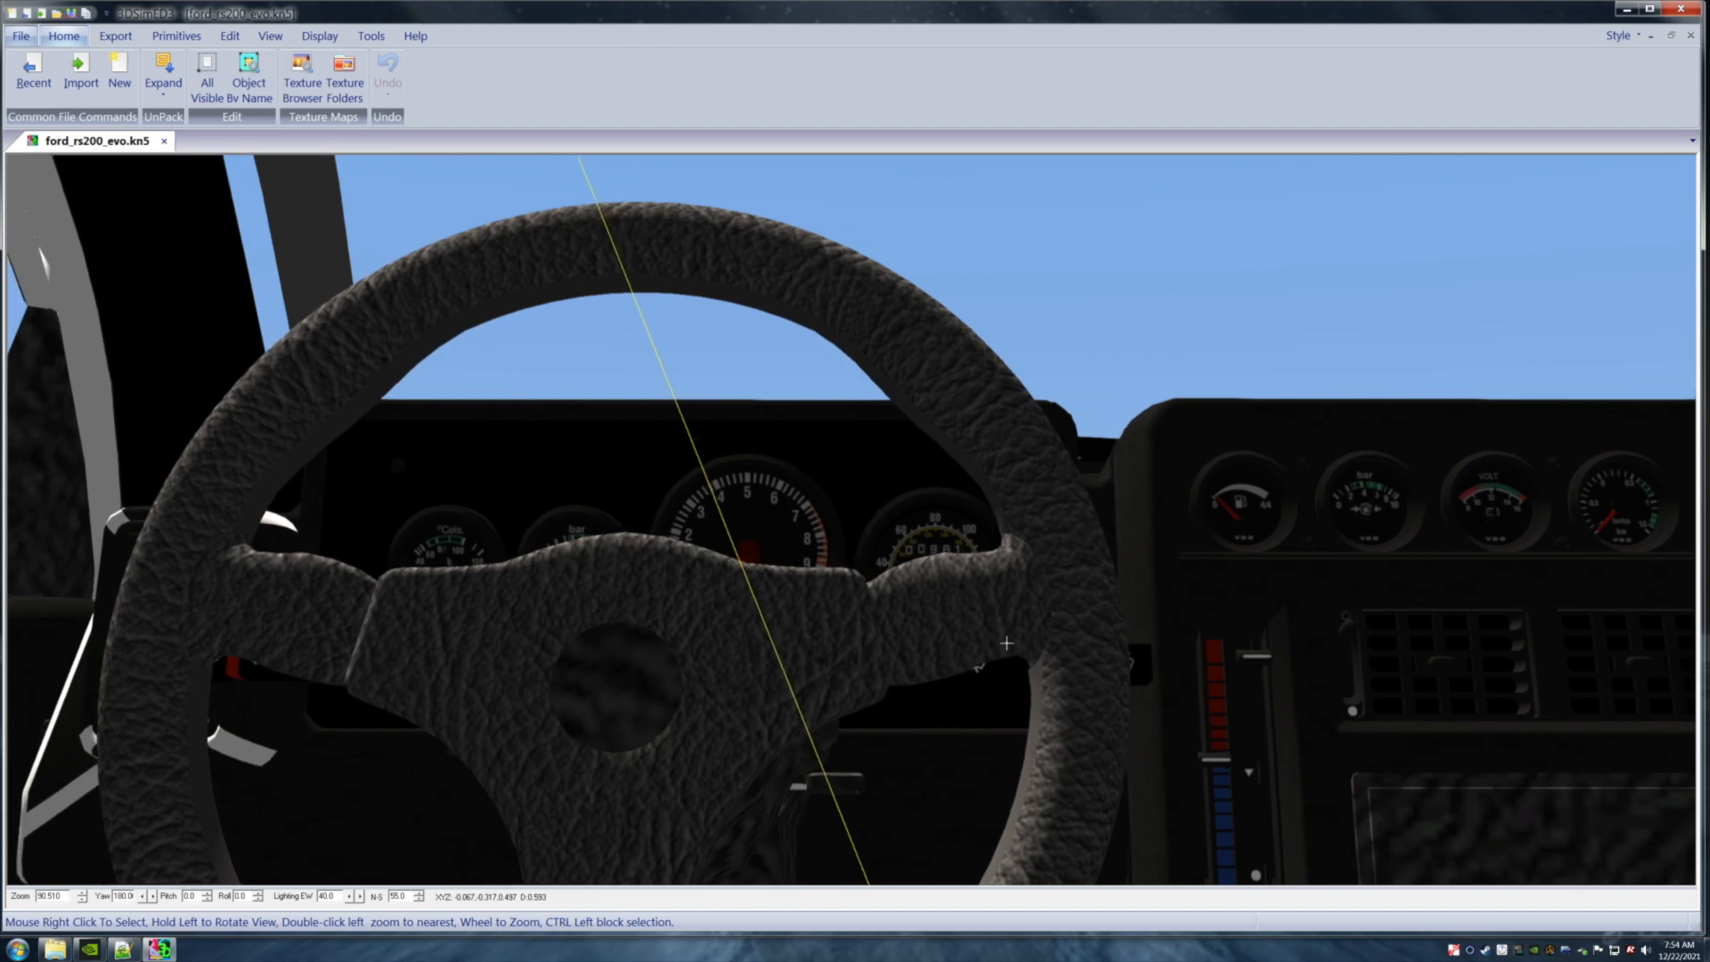
pyautogui.press('Left')
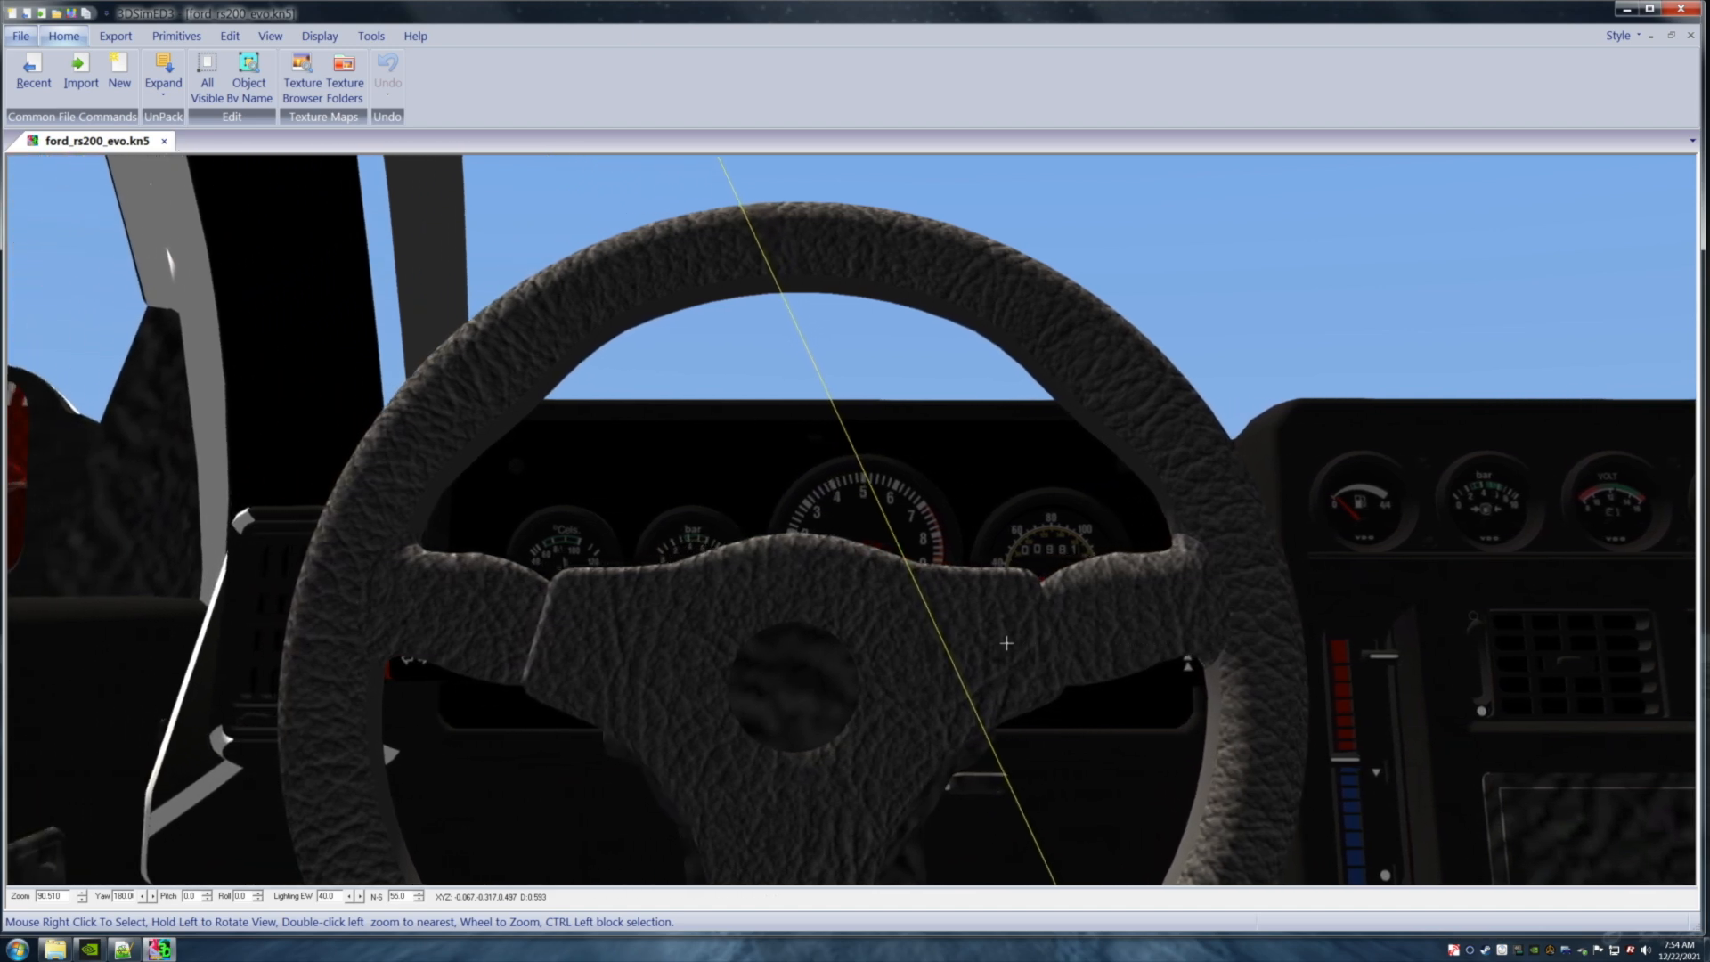
pyautogui.press('Up')
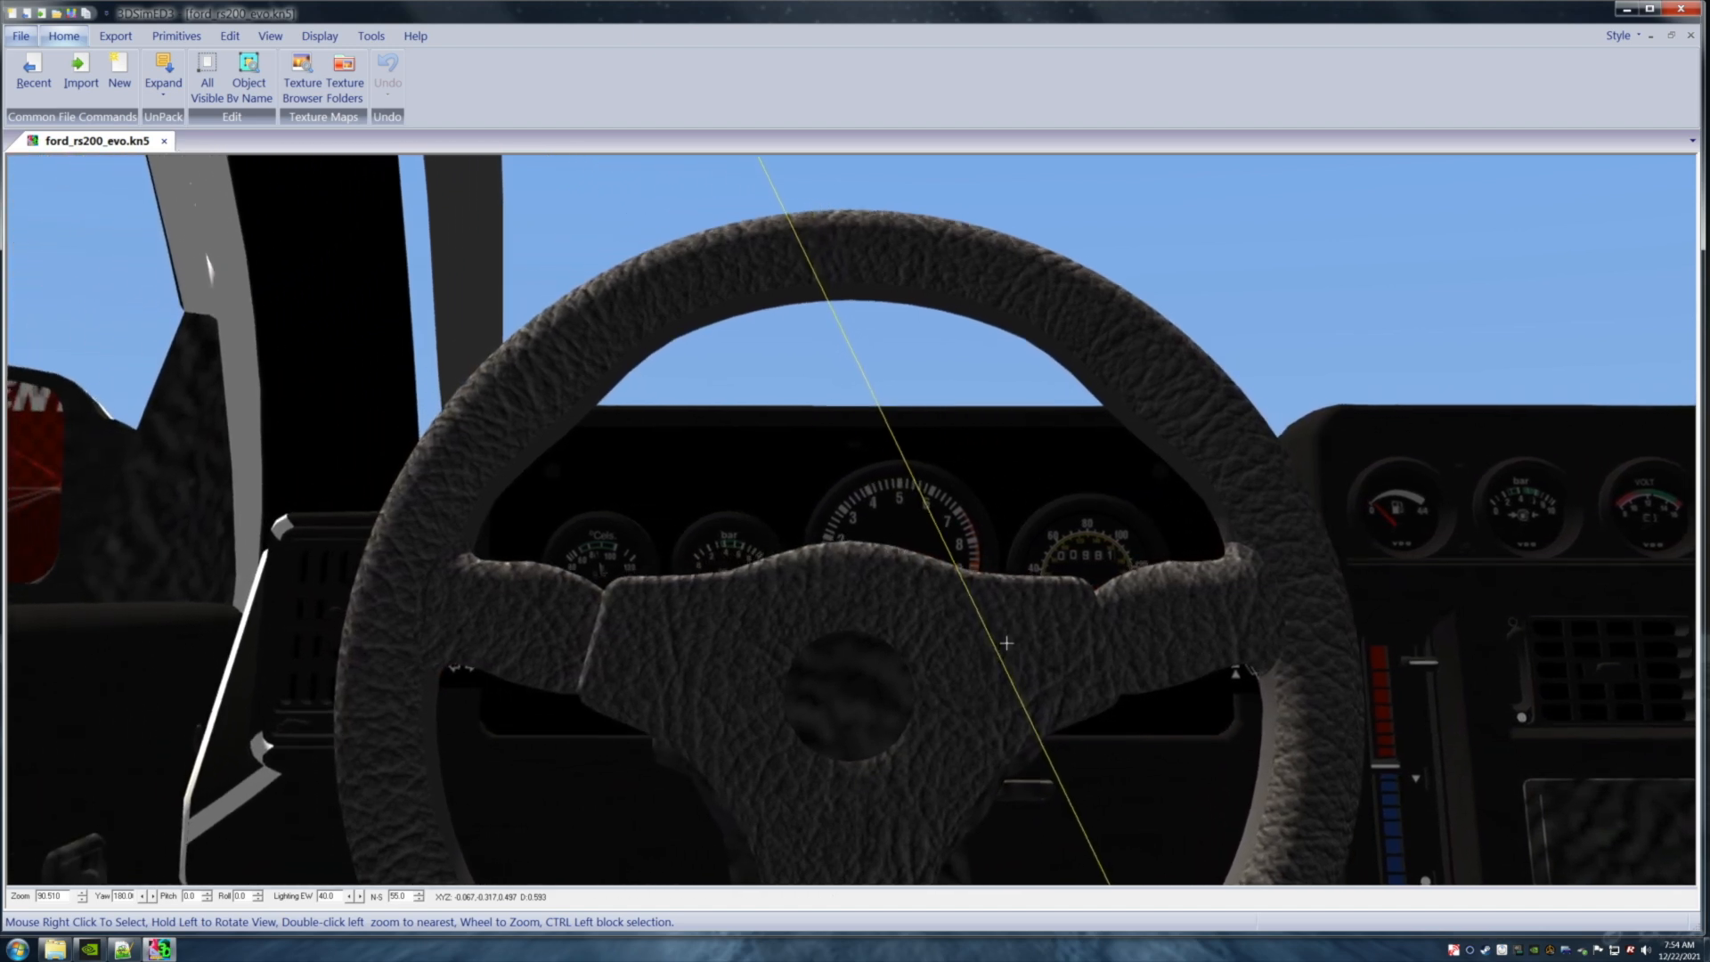
pyautogui.press('Up')
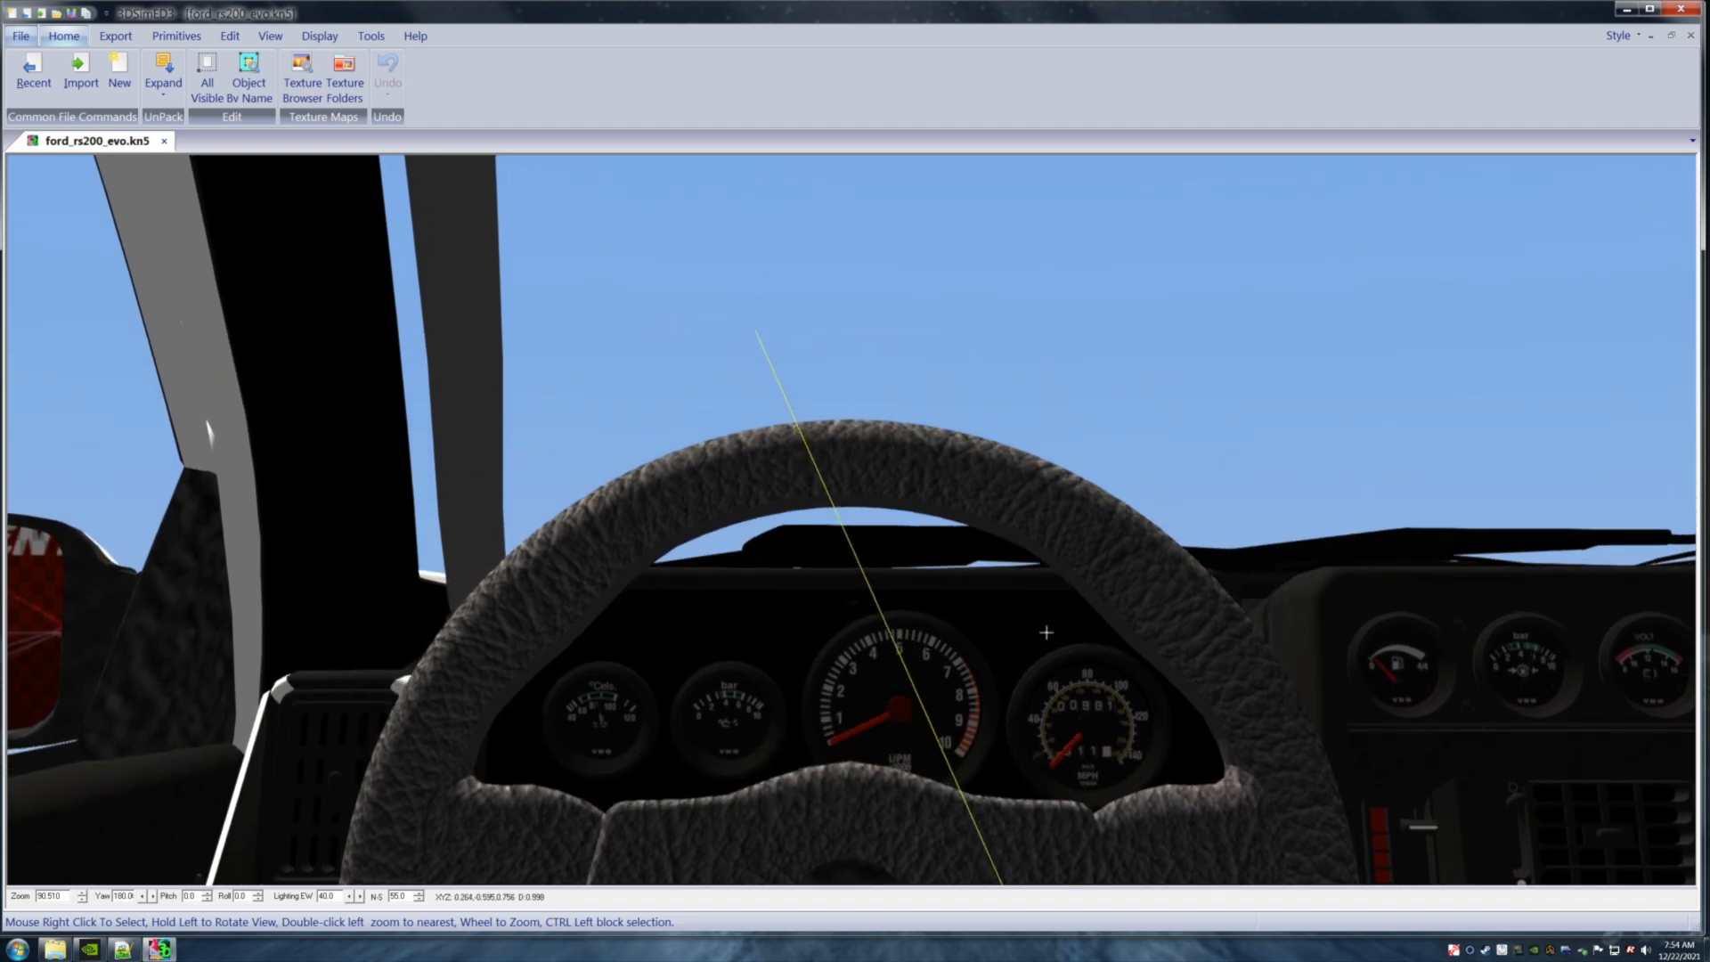
pyautogui.moveTo(1086, 592); pyautogui.dragTo(1090, 597)
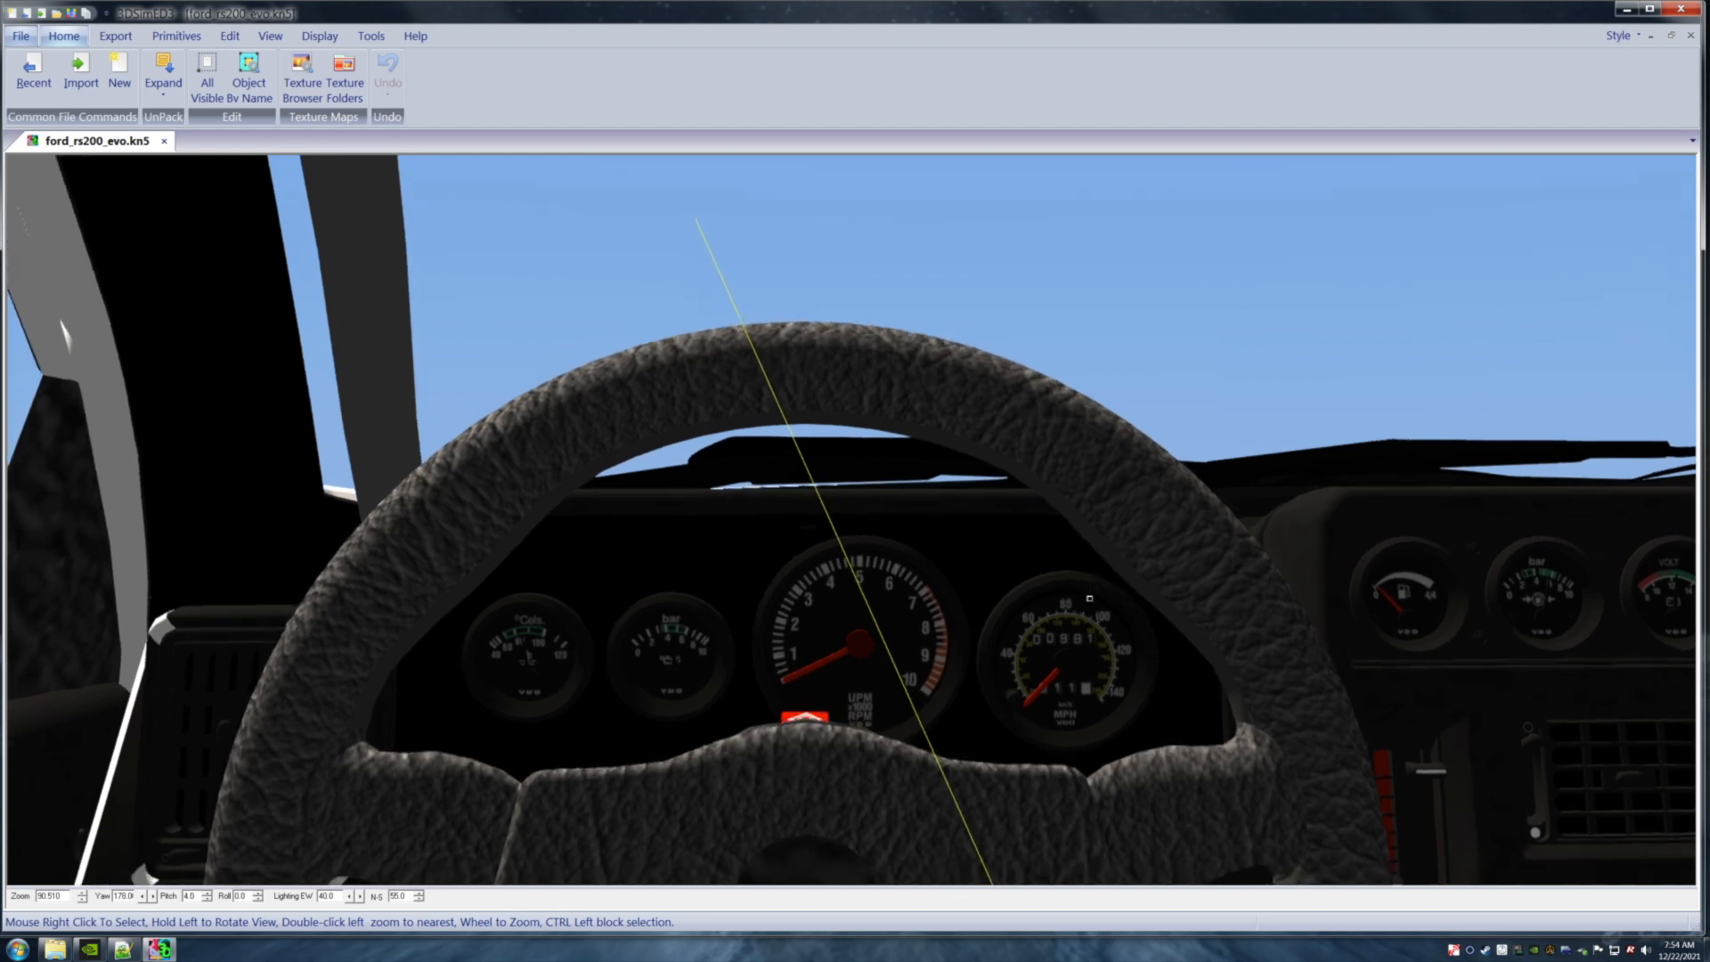
pyautogui.moveTo(1089, 599)
pyautogui.mouseDown(button='right')
pyautogui.moveTo(1191, 606)
pyautogui.moveTo(1177, 631)
pyautogui.mouseUp(button='right')
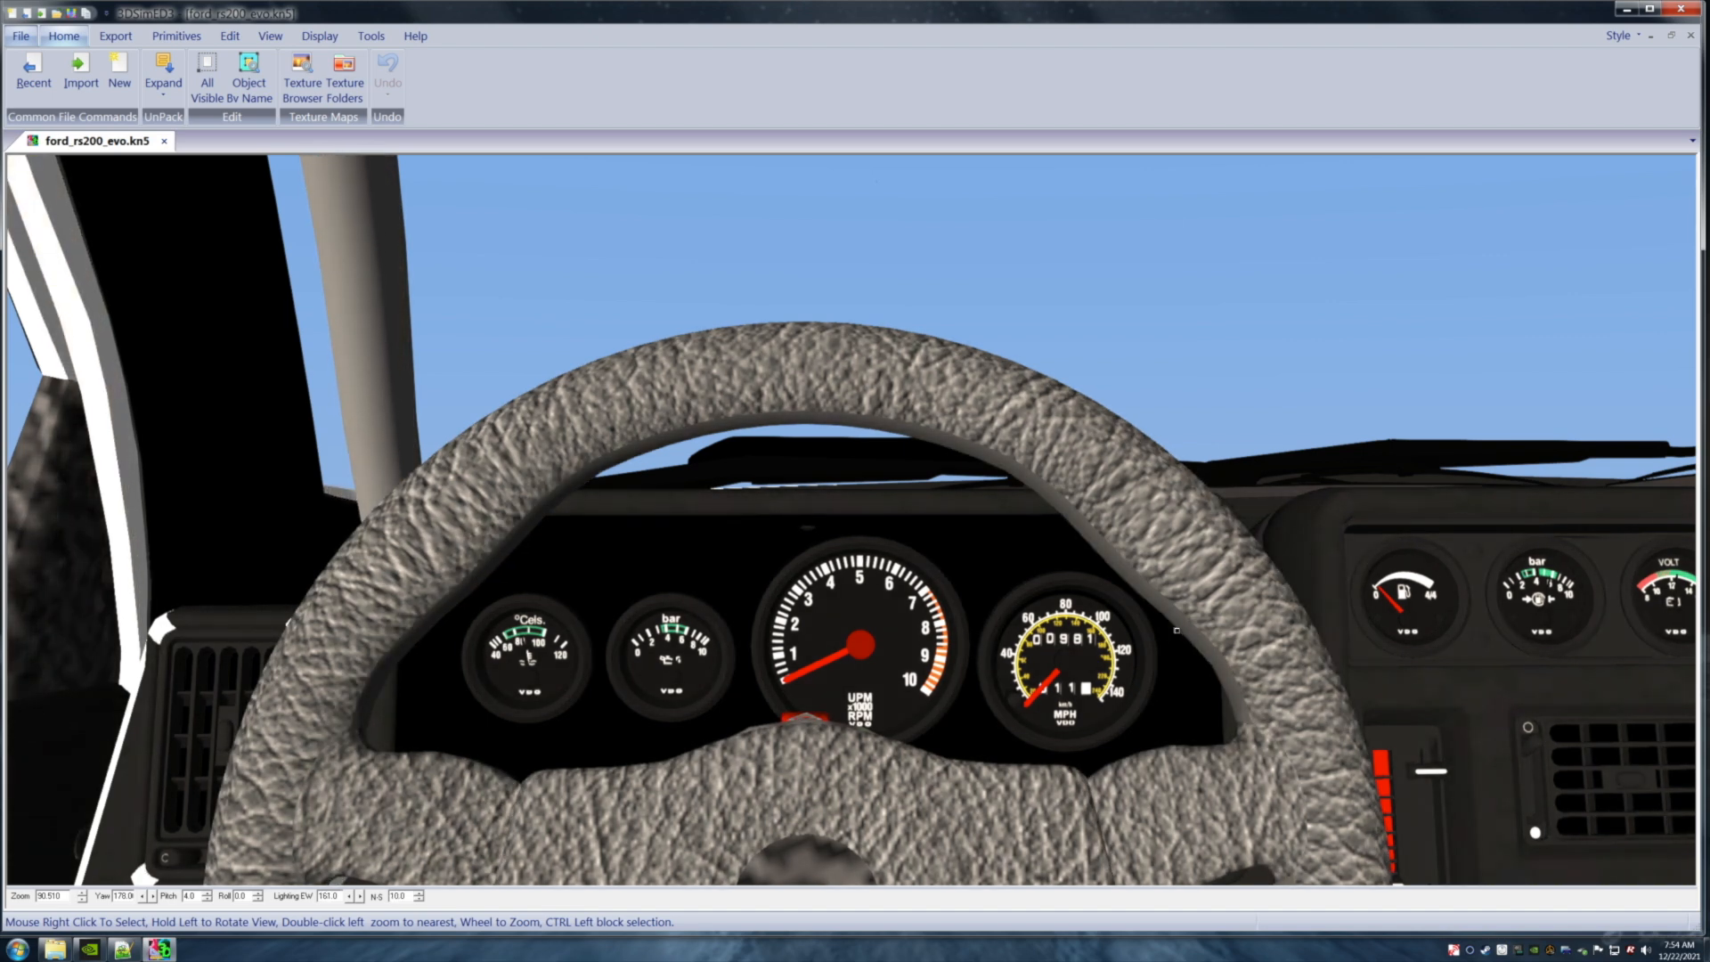
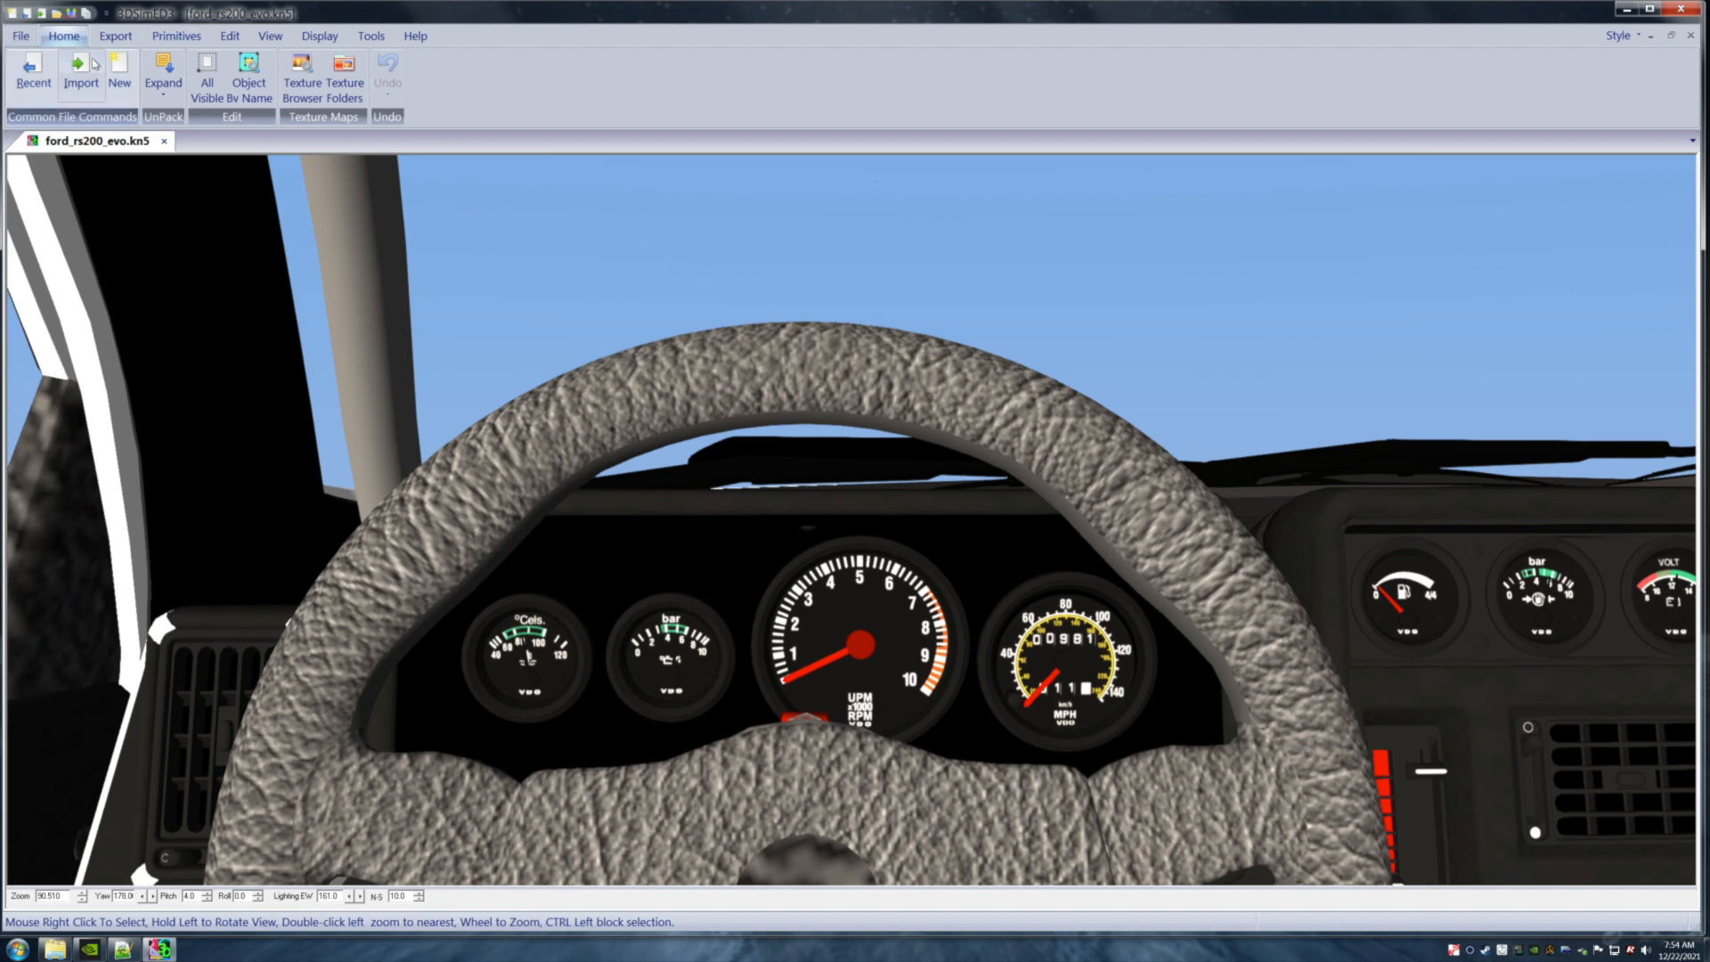
# Open dashstructurebezels_a101.3se from the "bezzles with out needles" folder inside materials > needles stock color.
pyautogui.click(80, 72)
pyautogui.doubleClick(600, 364)
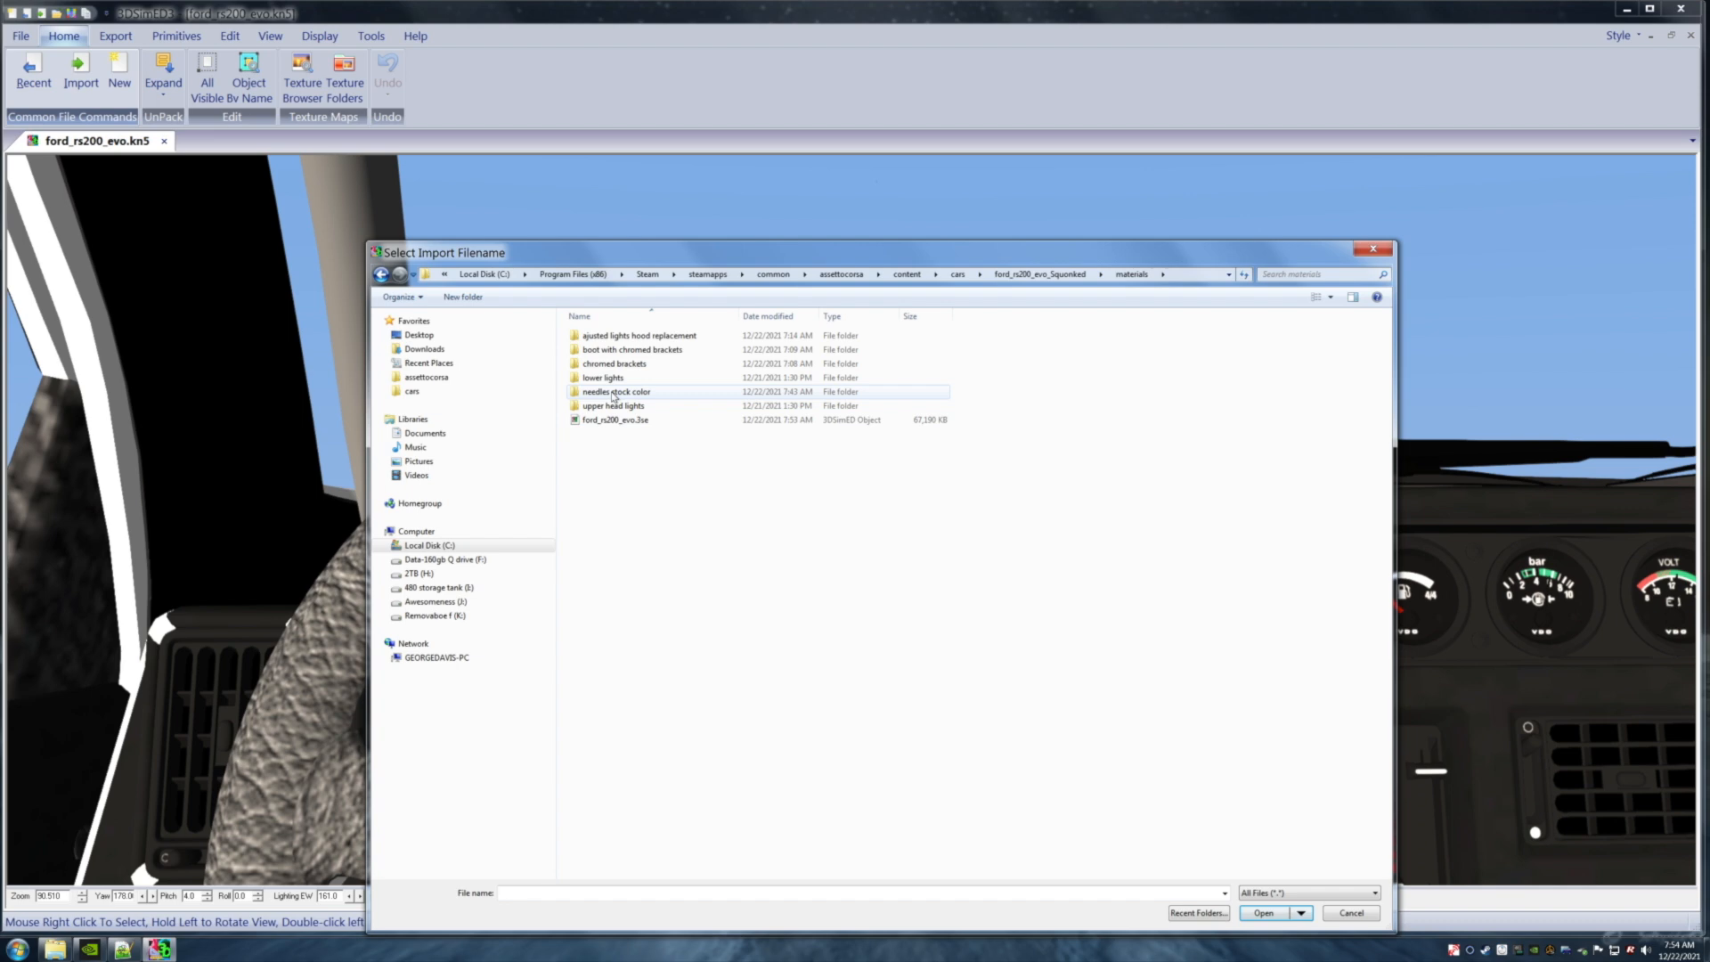
pyautogui.doubleClick(613, 393)
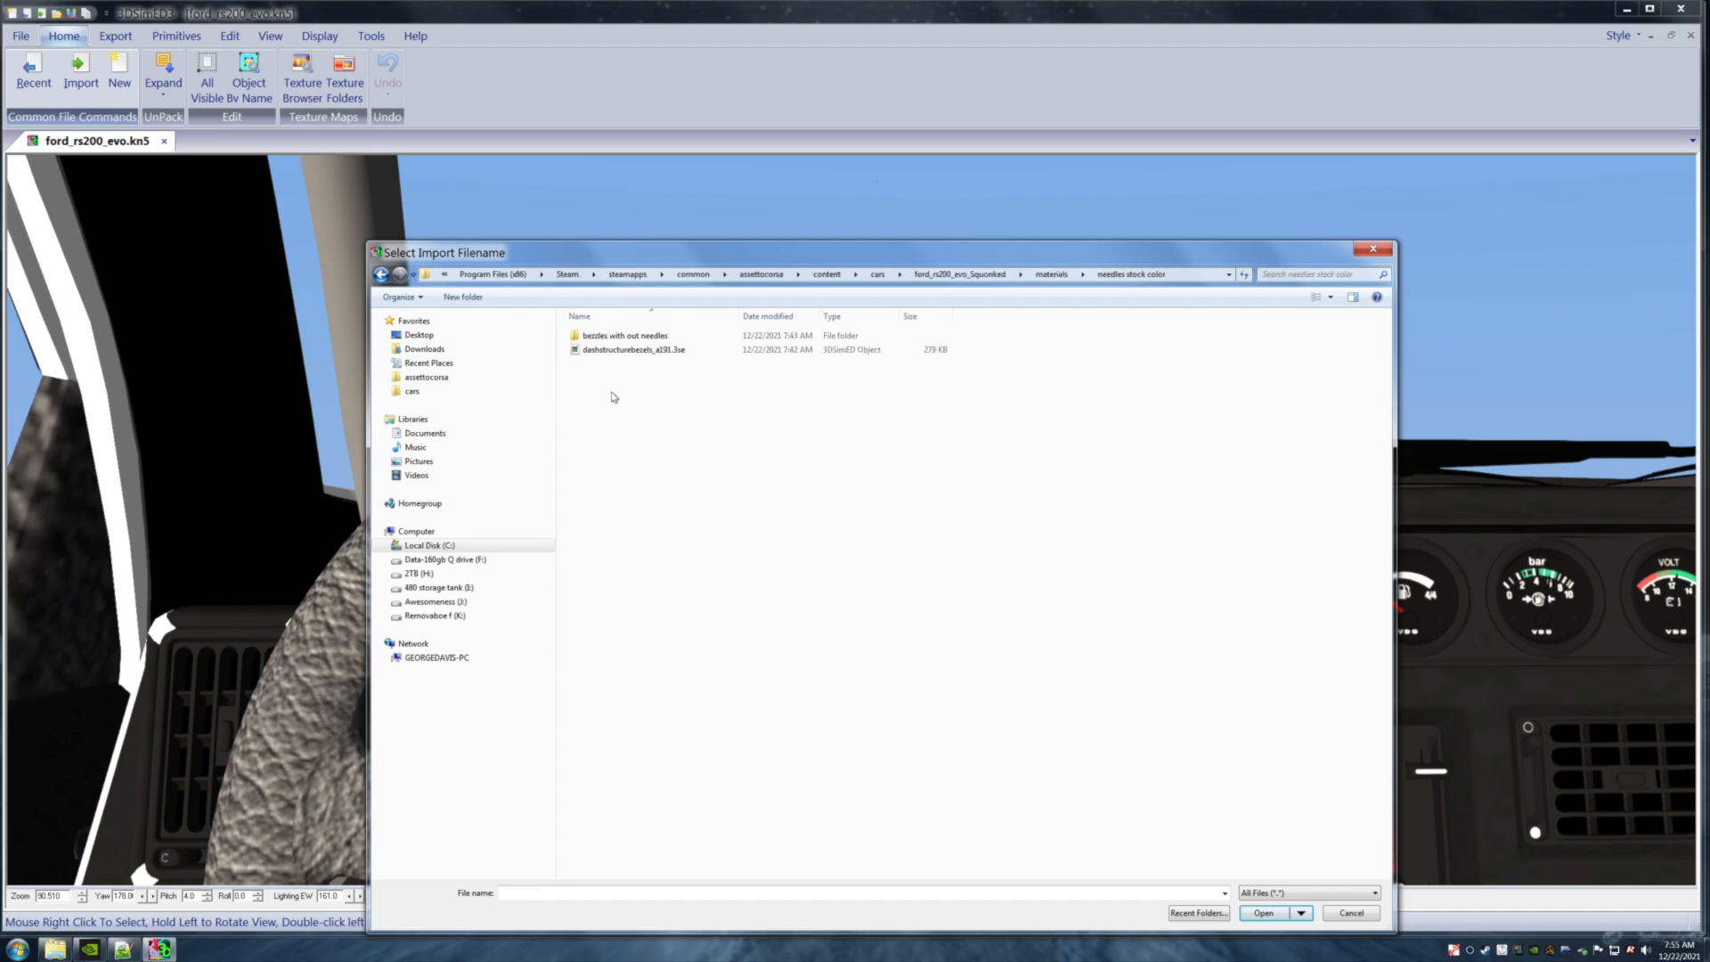
pyautogui.doubleClick(613, 337)
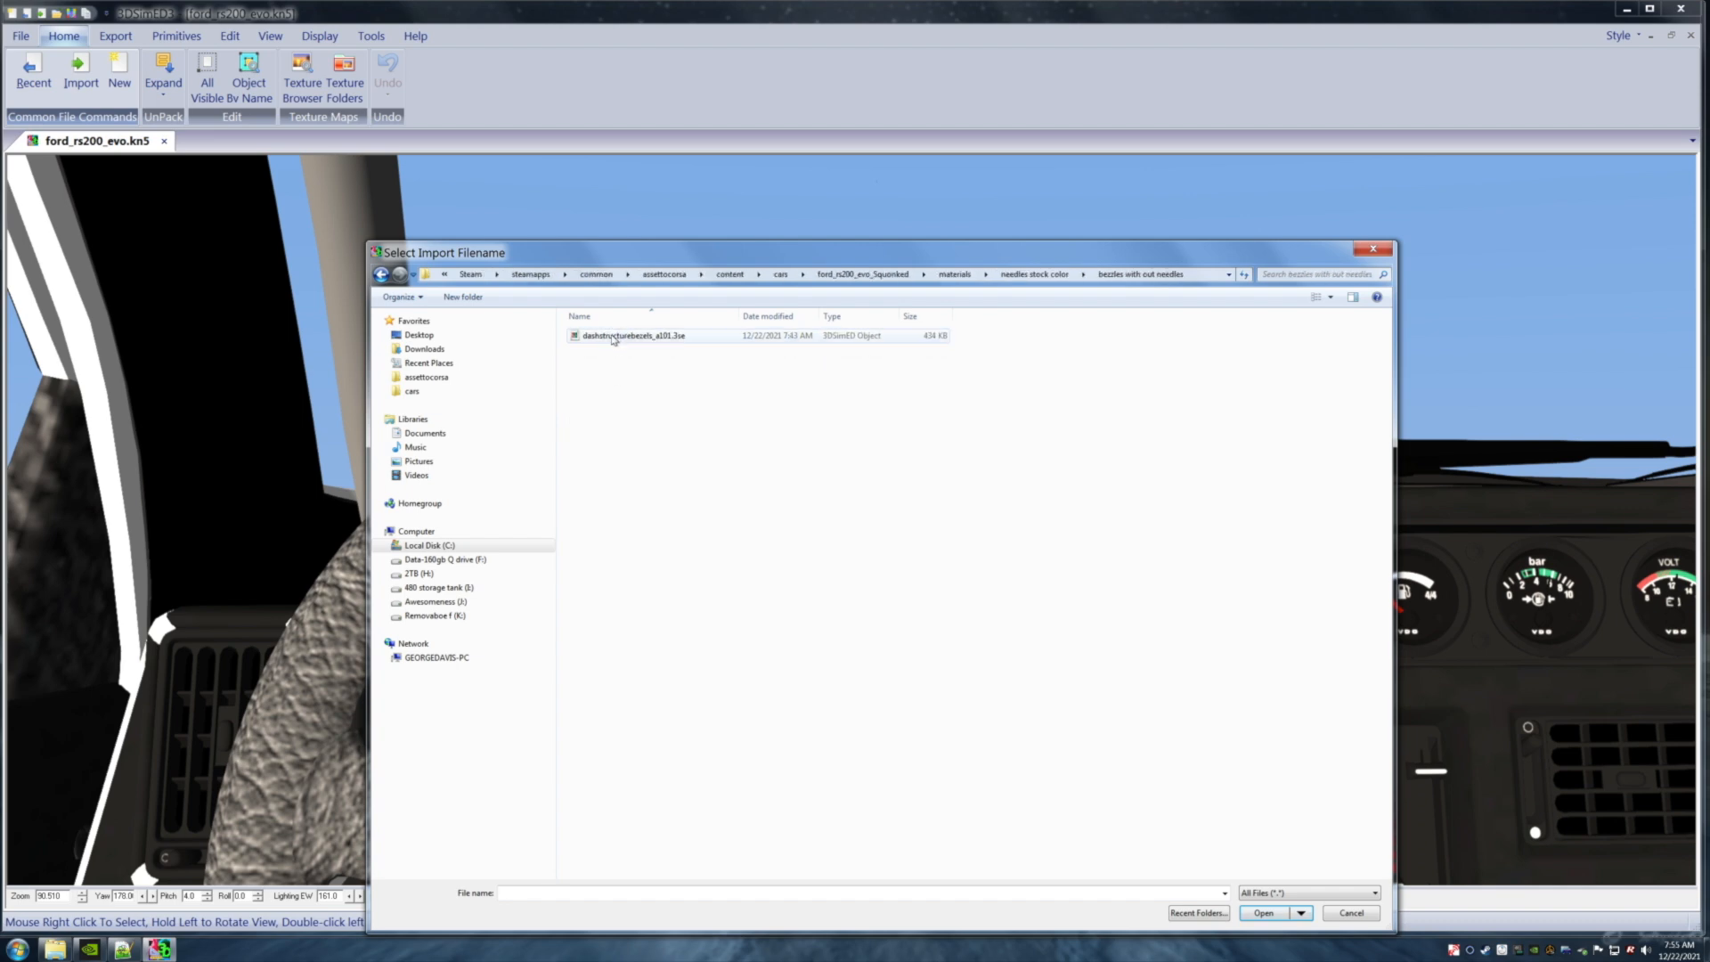
pyautogui.click(657, 339)
pyautogui.click(1250, 915)
pyautogui.moveTo(582, 460)
pyautogui.mouseDown()
pyautogui.moveTo(584, 477)
pyautogui.moveTo(629, 469)
pyautogui.moveTo(596, 469)
pyautogui.mouseUp()
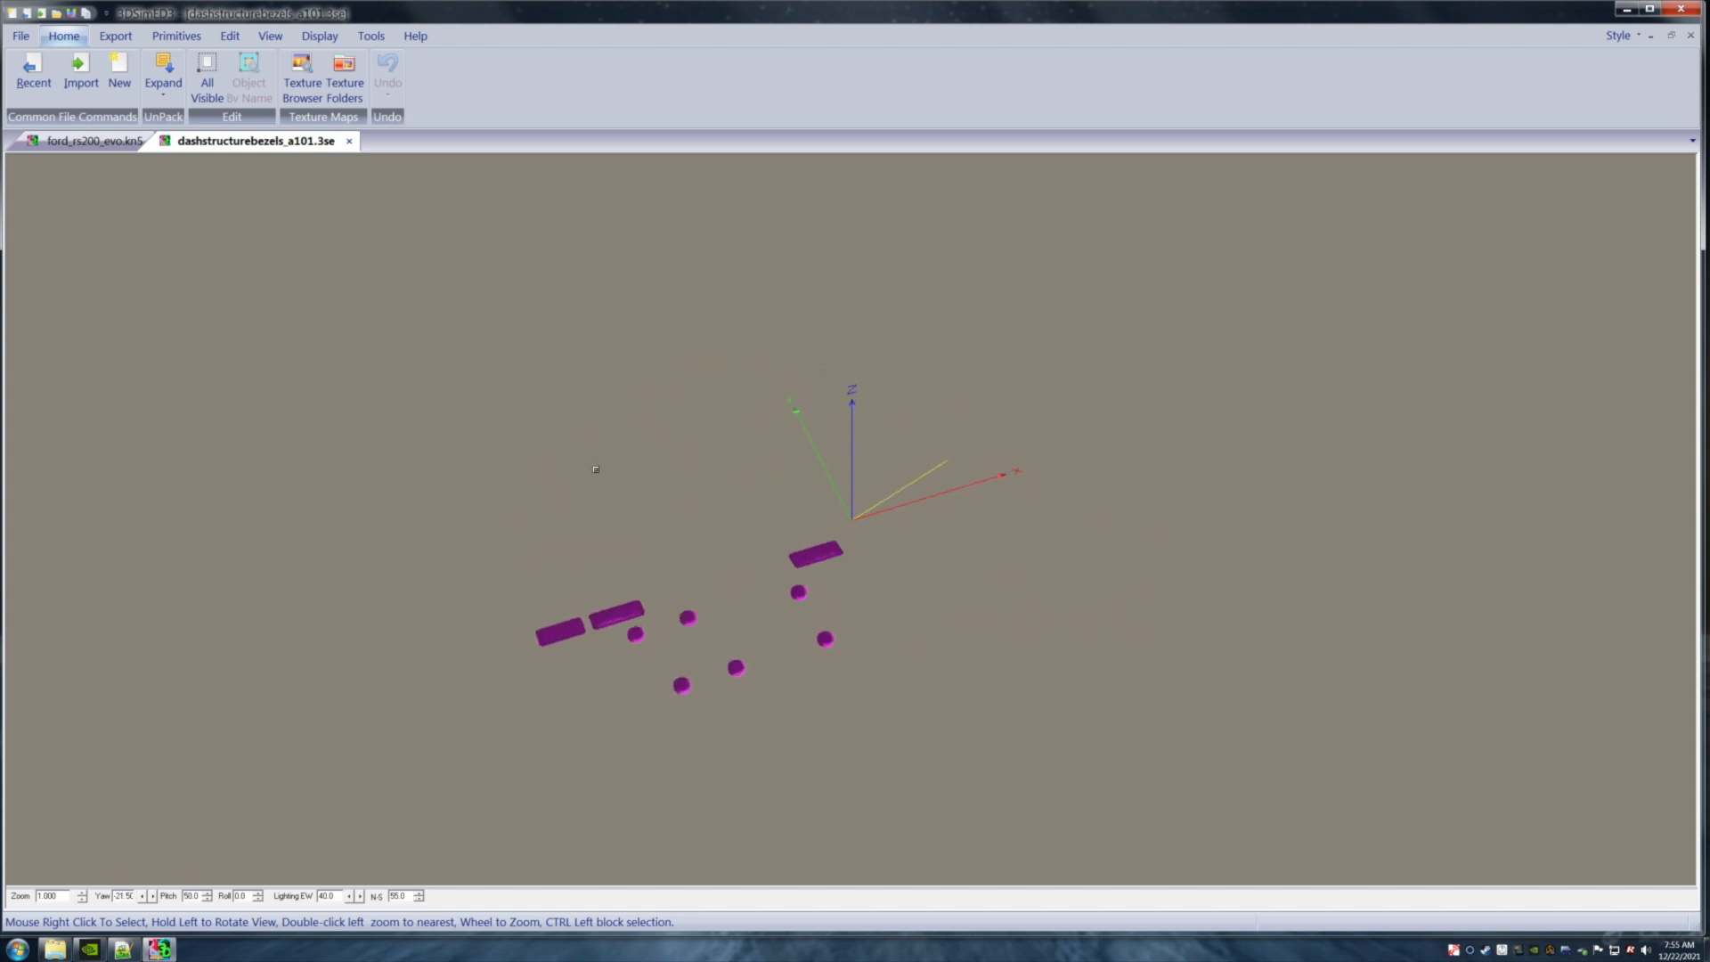
# Copy all of the needle-free bezel geometry, close its file, and paste it as faces into the ford_rs200_evo car model.
pyautogui.click(230, 35)
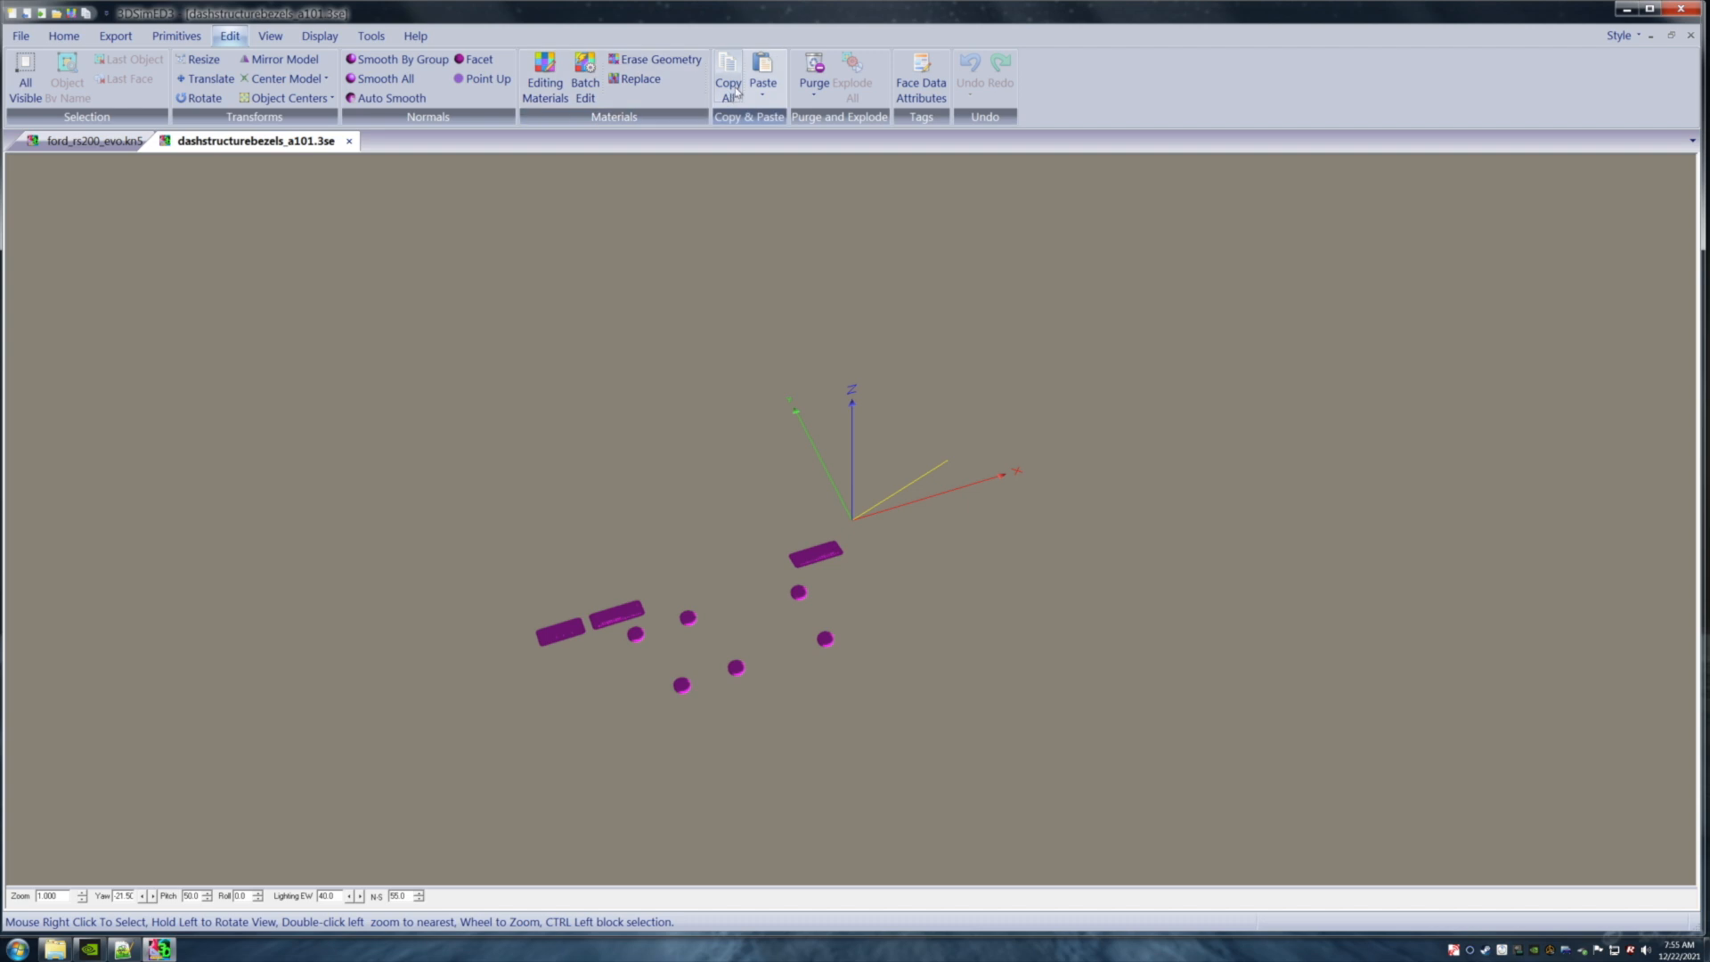
pyautogui.click(350, 141)
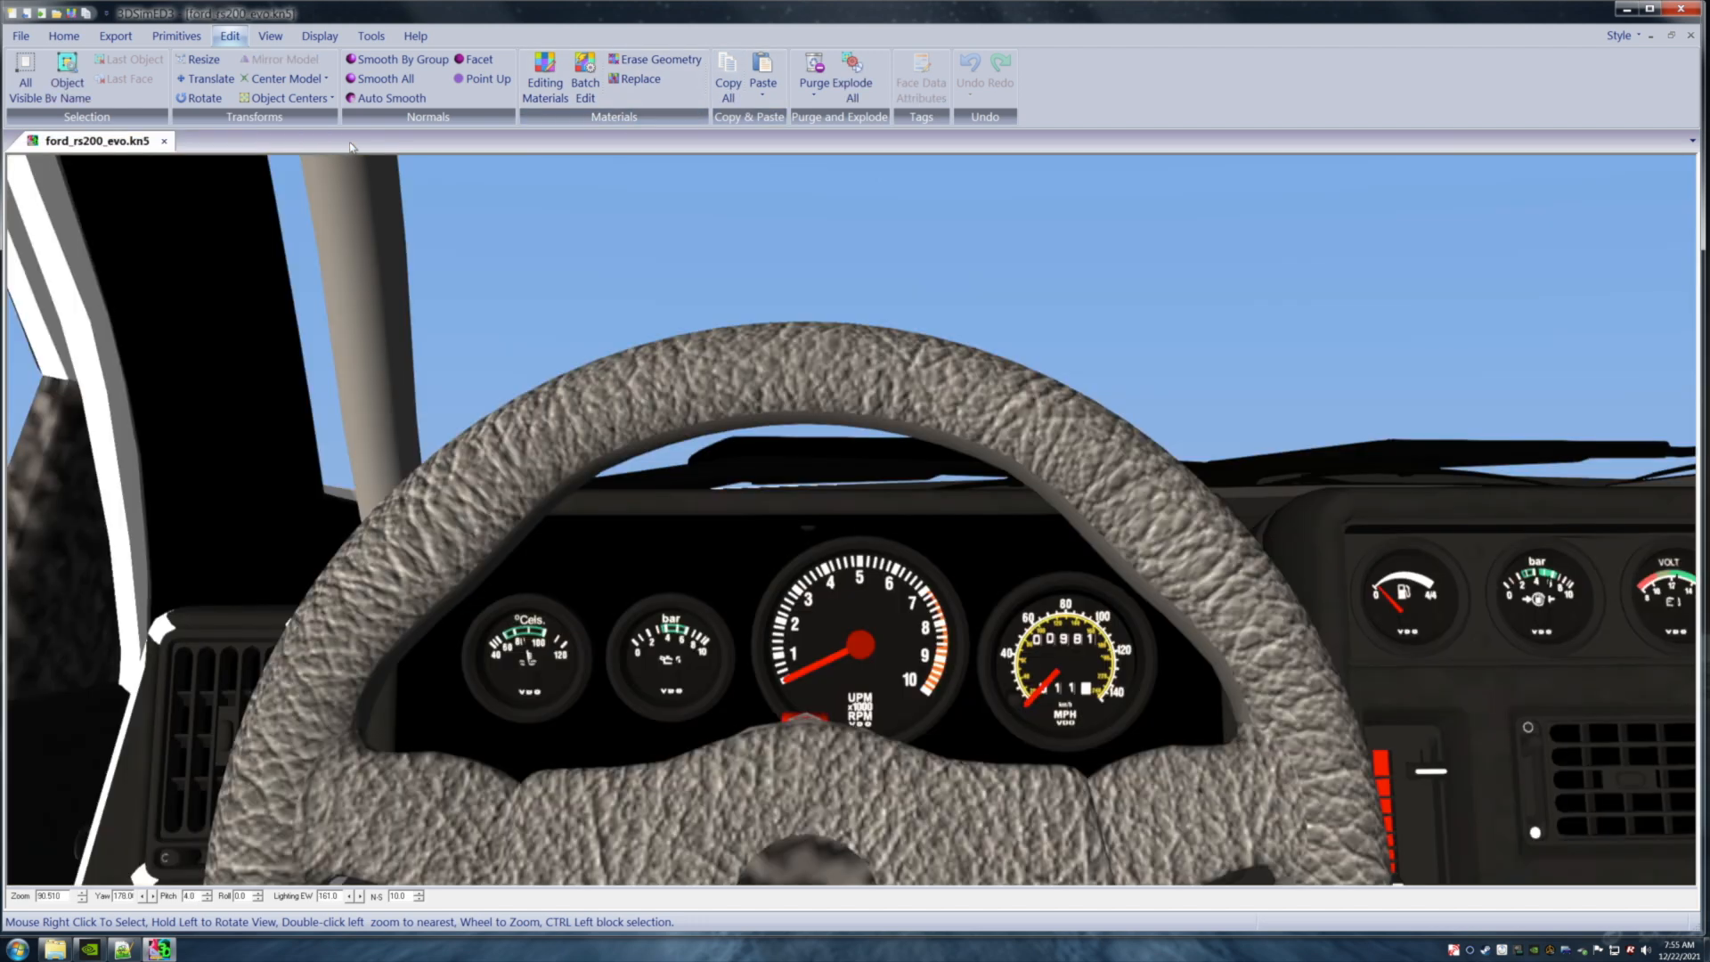
pyautogui.click(760, 96)
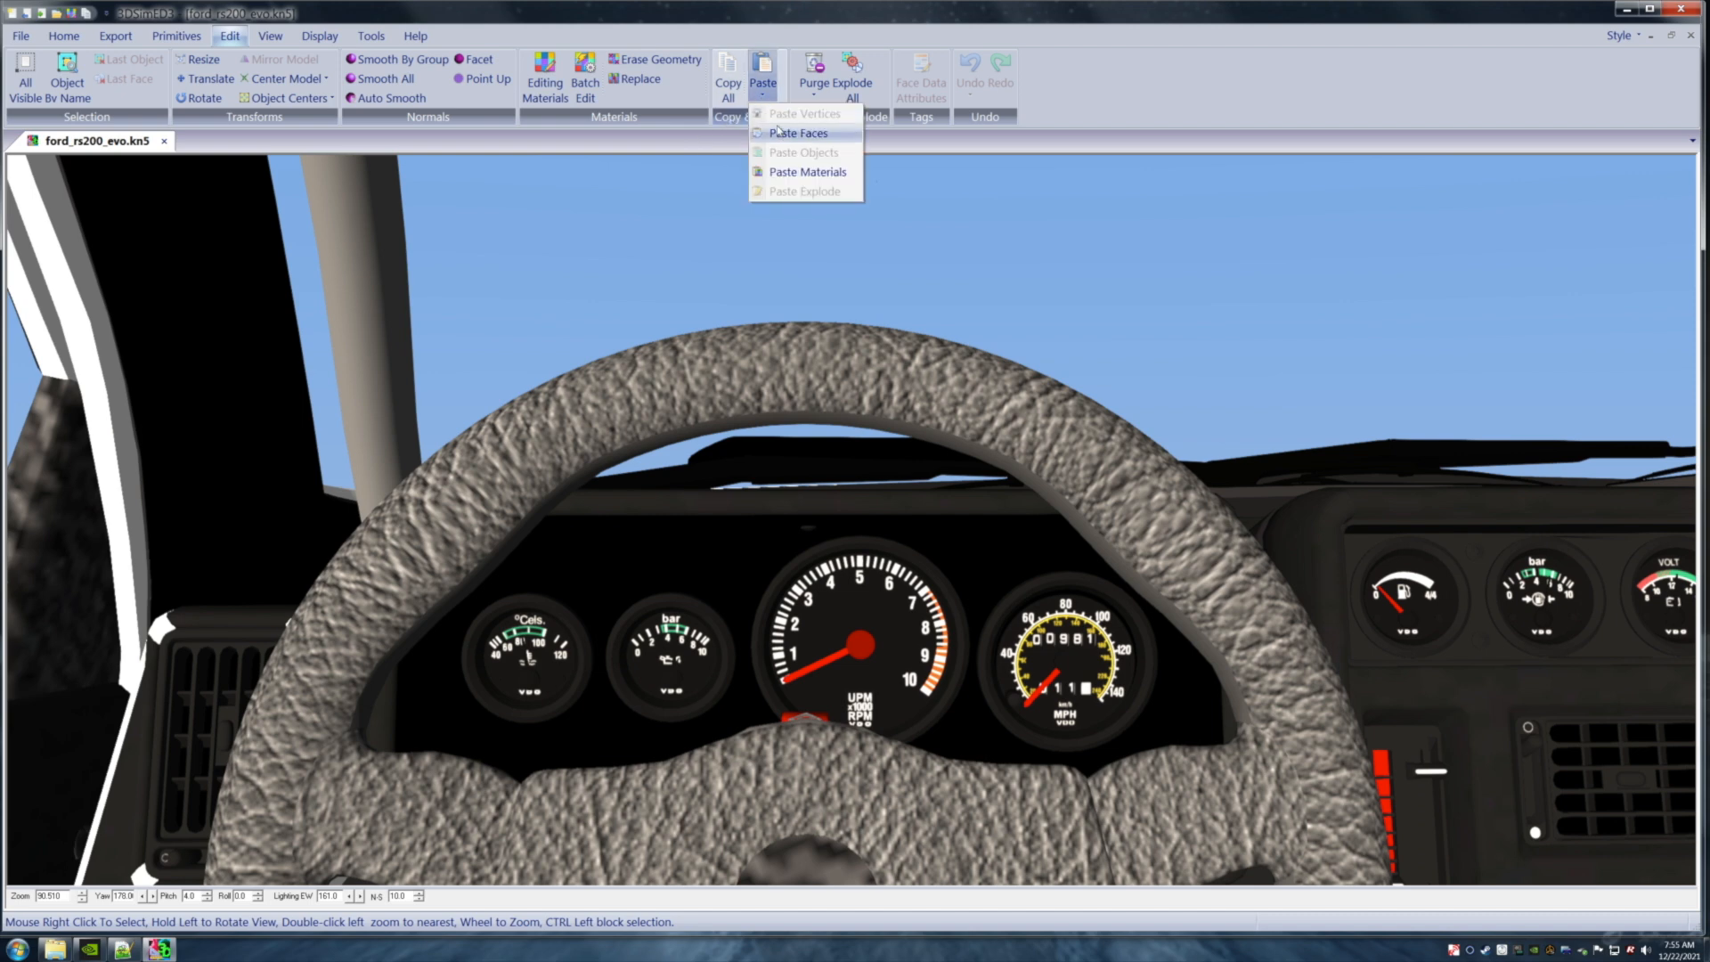
pyautogui.click(784, 133)
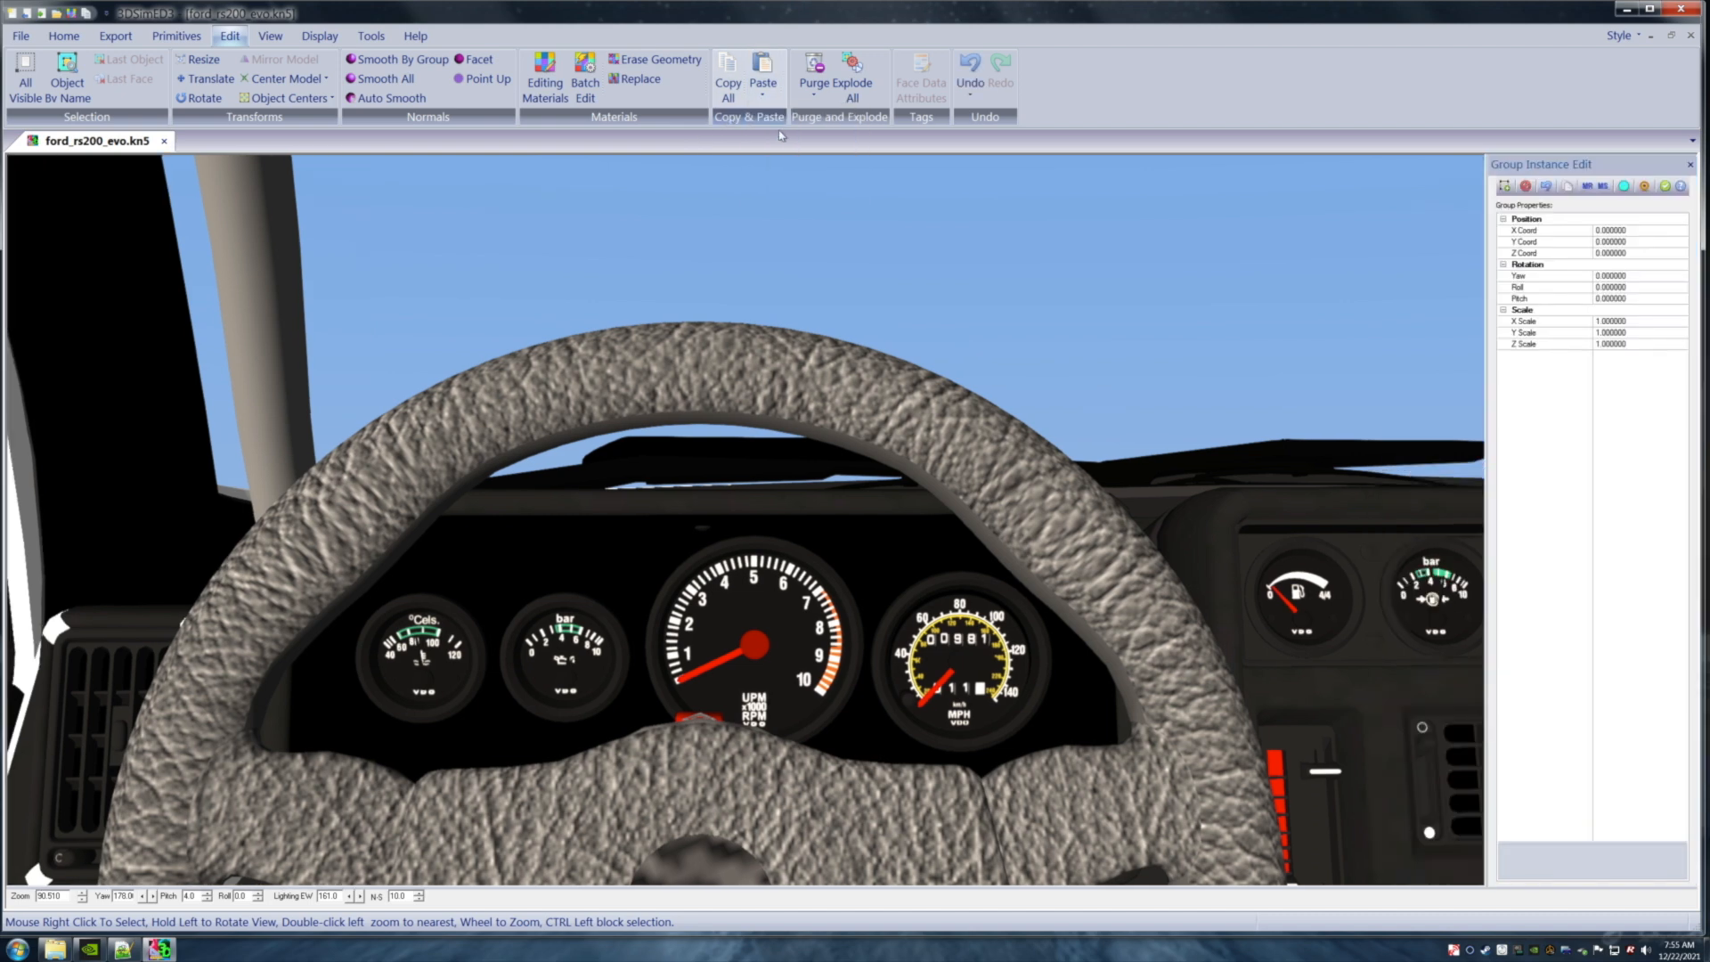
pyautogui.moveTo(813, 241); pyautogui.dragTo(820, 241)
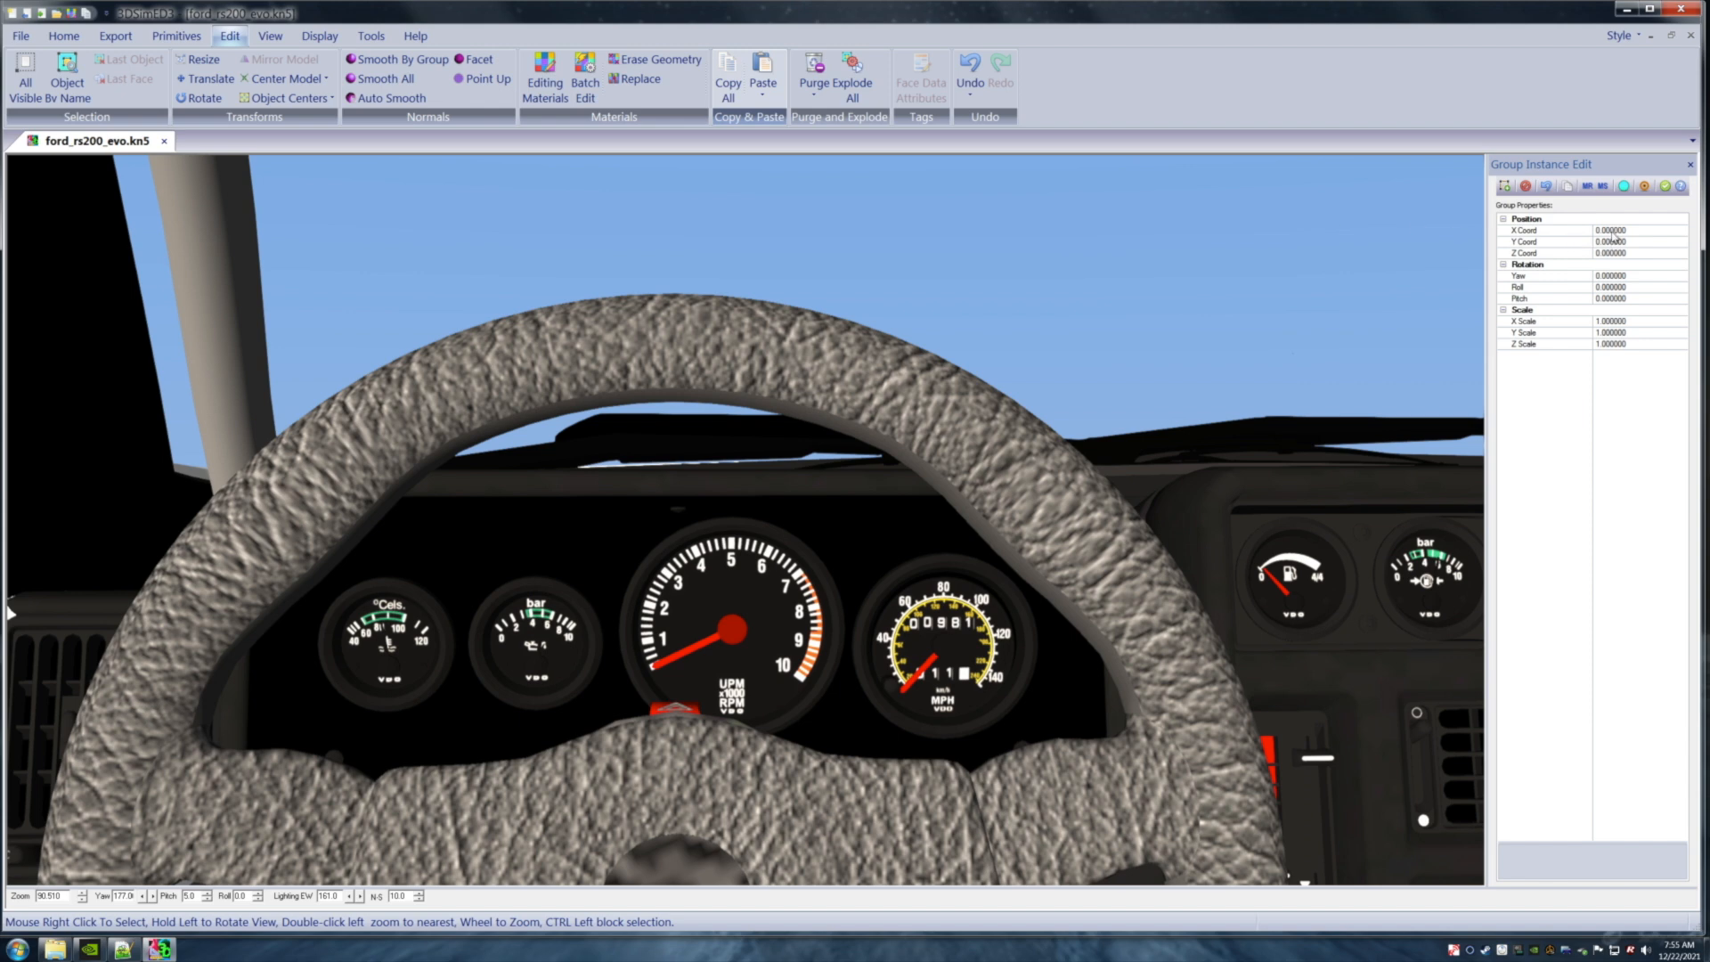
# Position the pasted bezels with Z coordinate 0.132946, yaw -179.999893, roll -0 and pitch -90.
pyautogui.moveTo(1633, 253); pyautogui.dragTo(1603, 264)
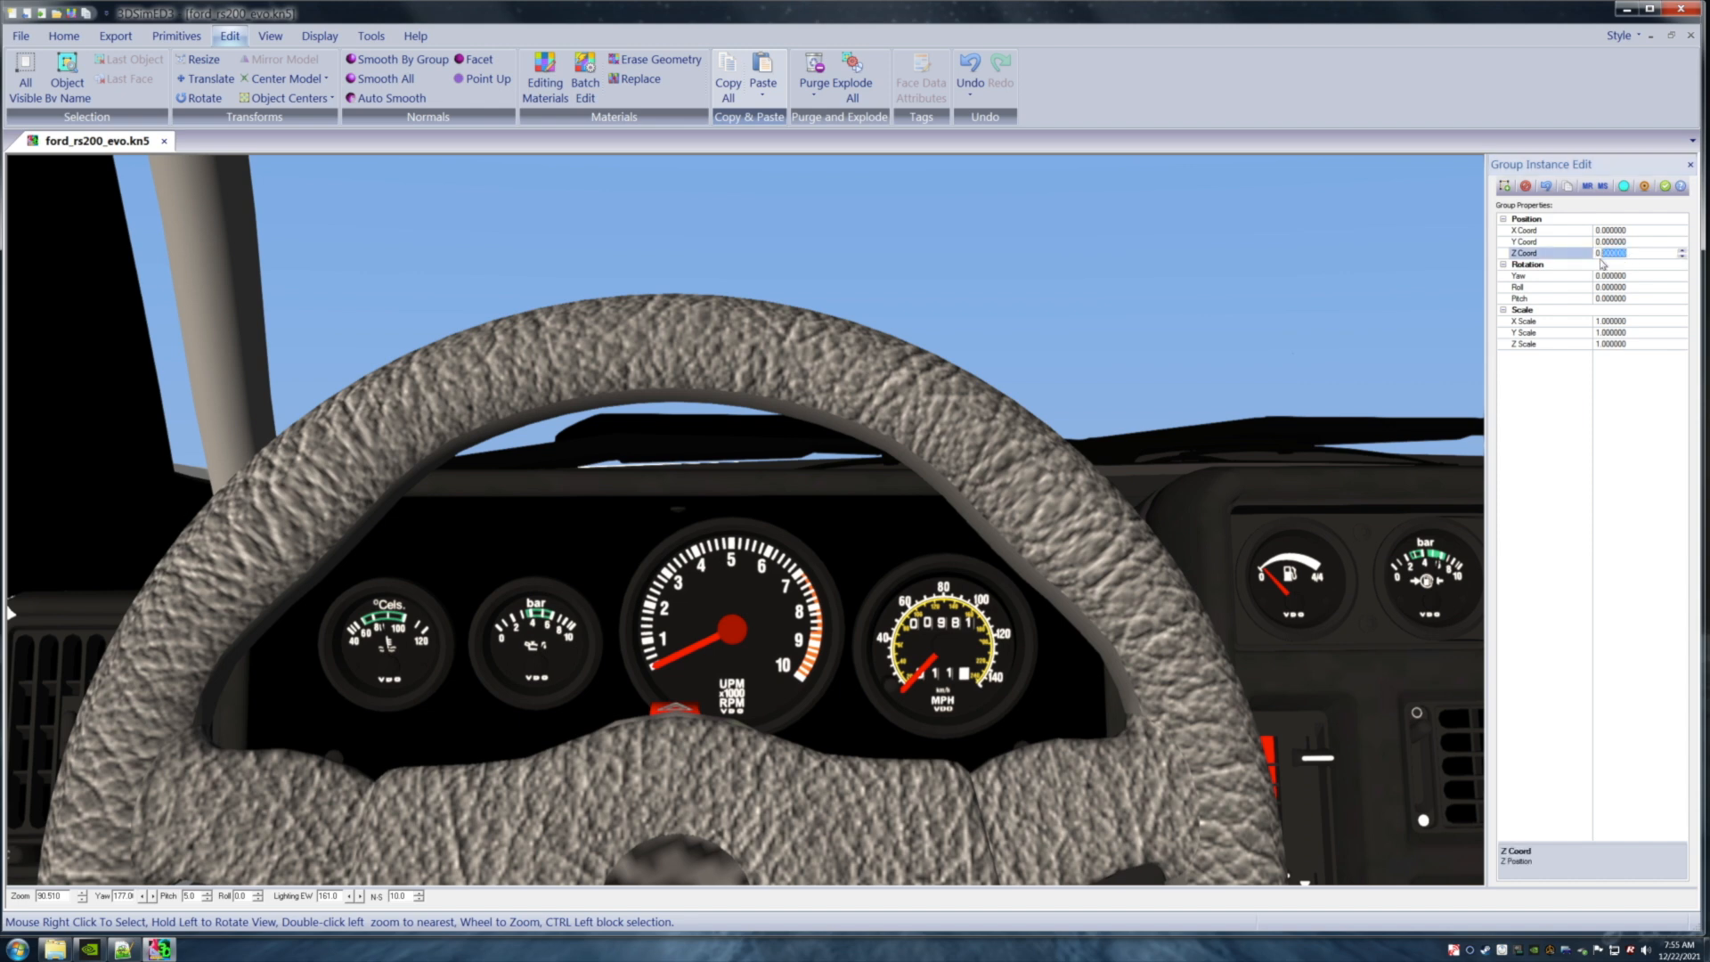
pyautogui.write('132946')
pyautogui.click(1598, 277)
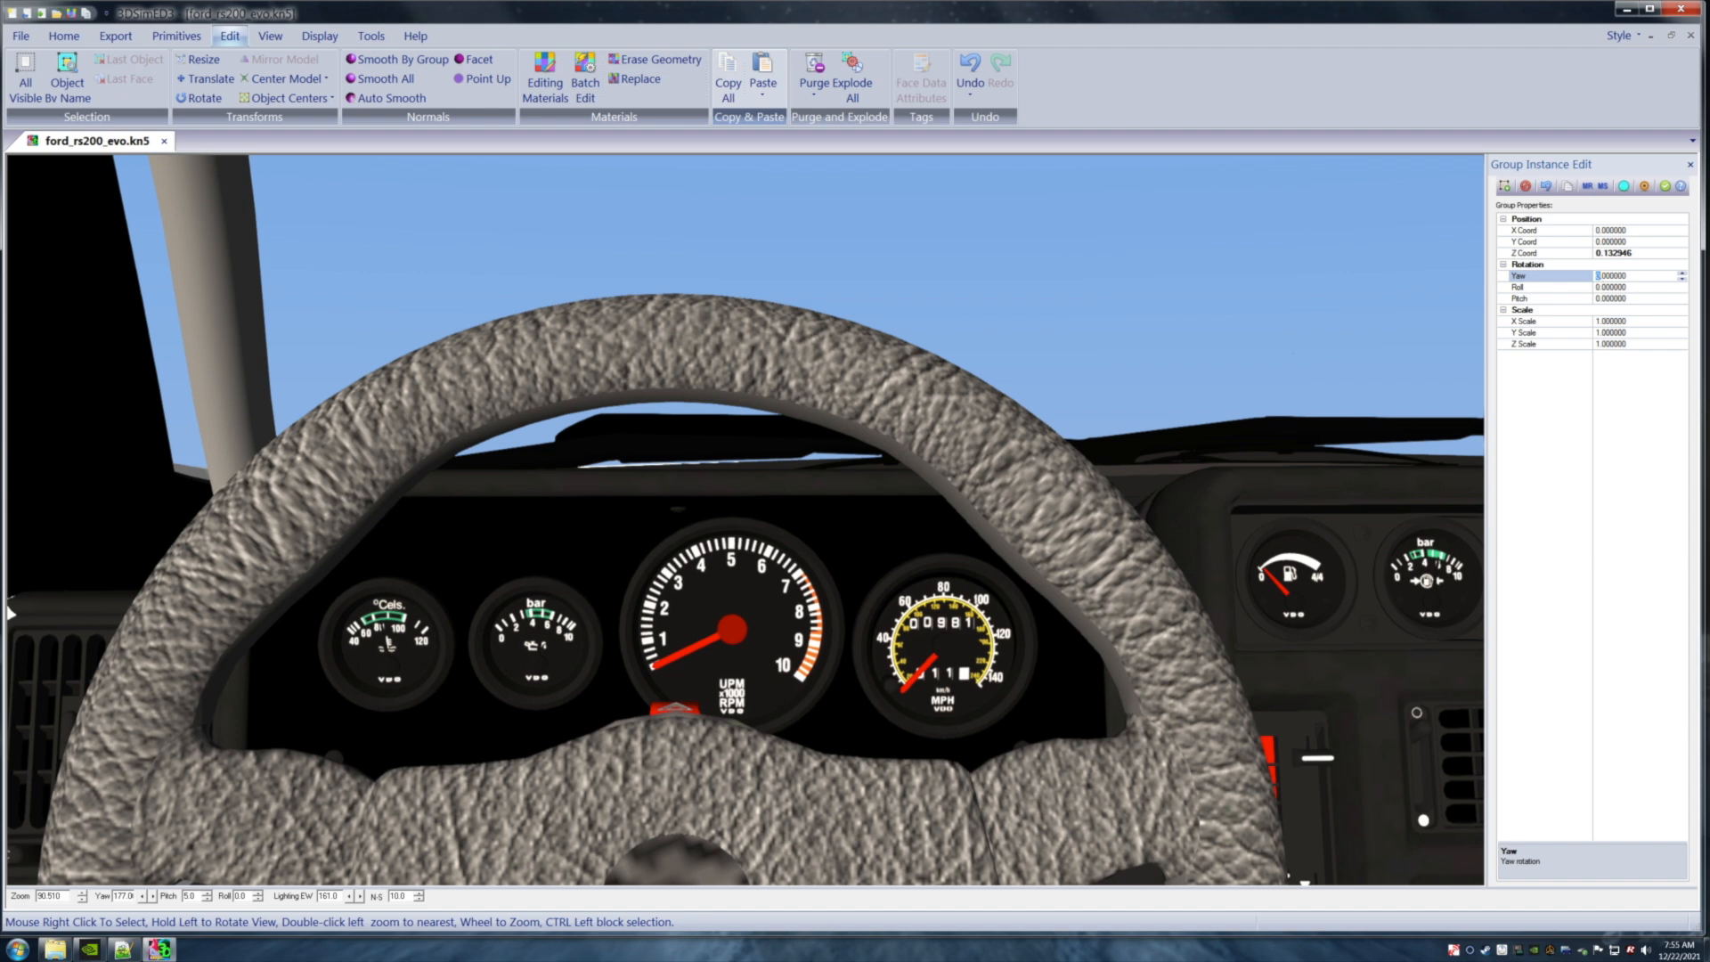
pyautogui.write('-17')
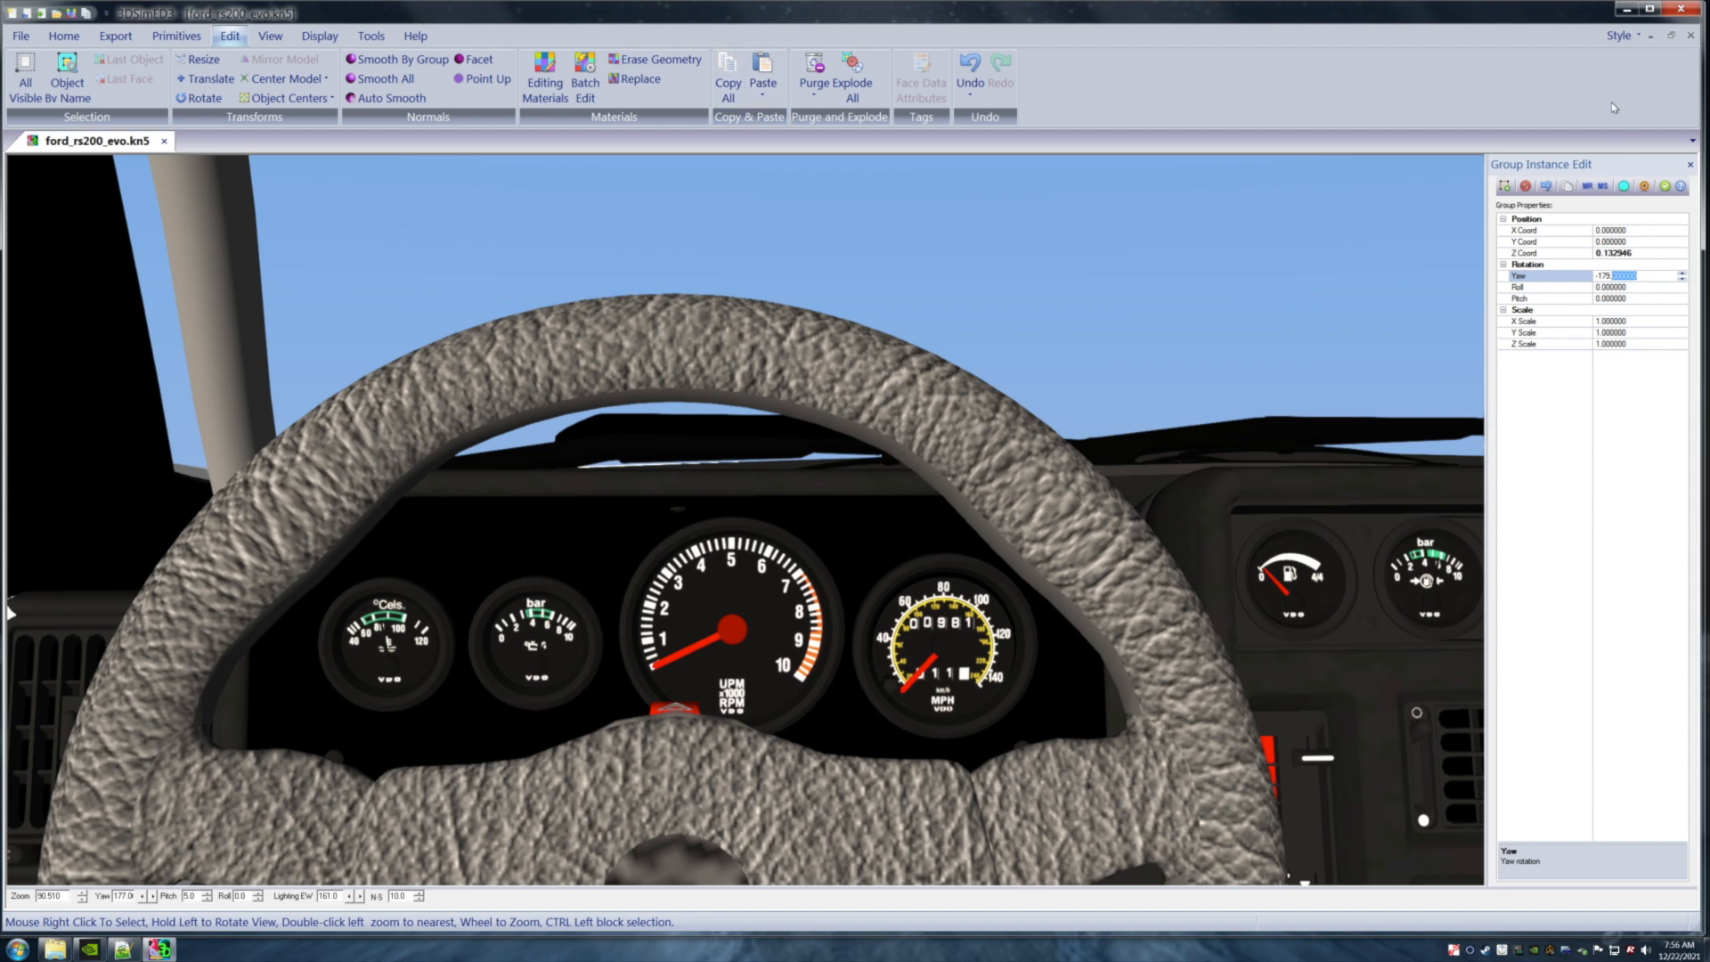
pyautogui.write('9.999893')
pyautogui.click(1597, 288)
pyautogui.write('-')
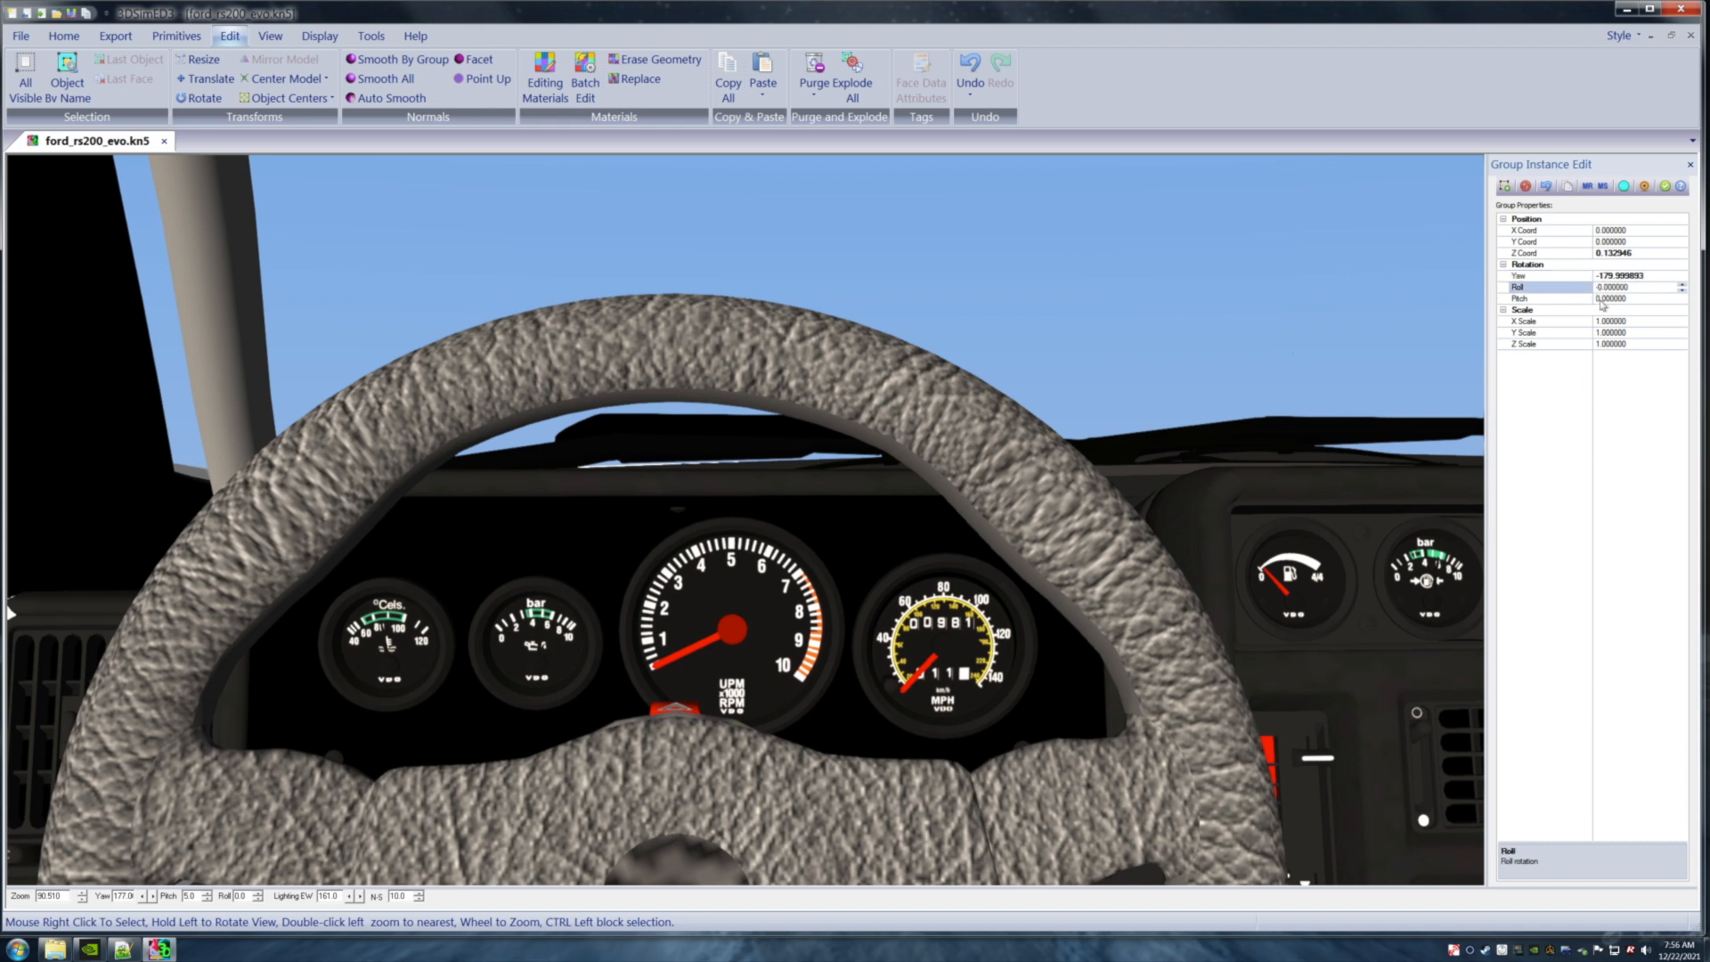
pyautogui.click(1597, 300)
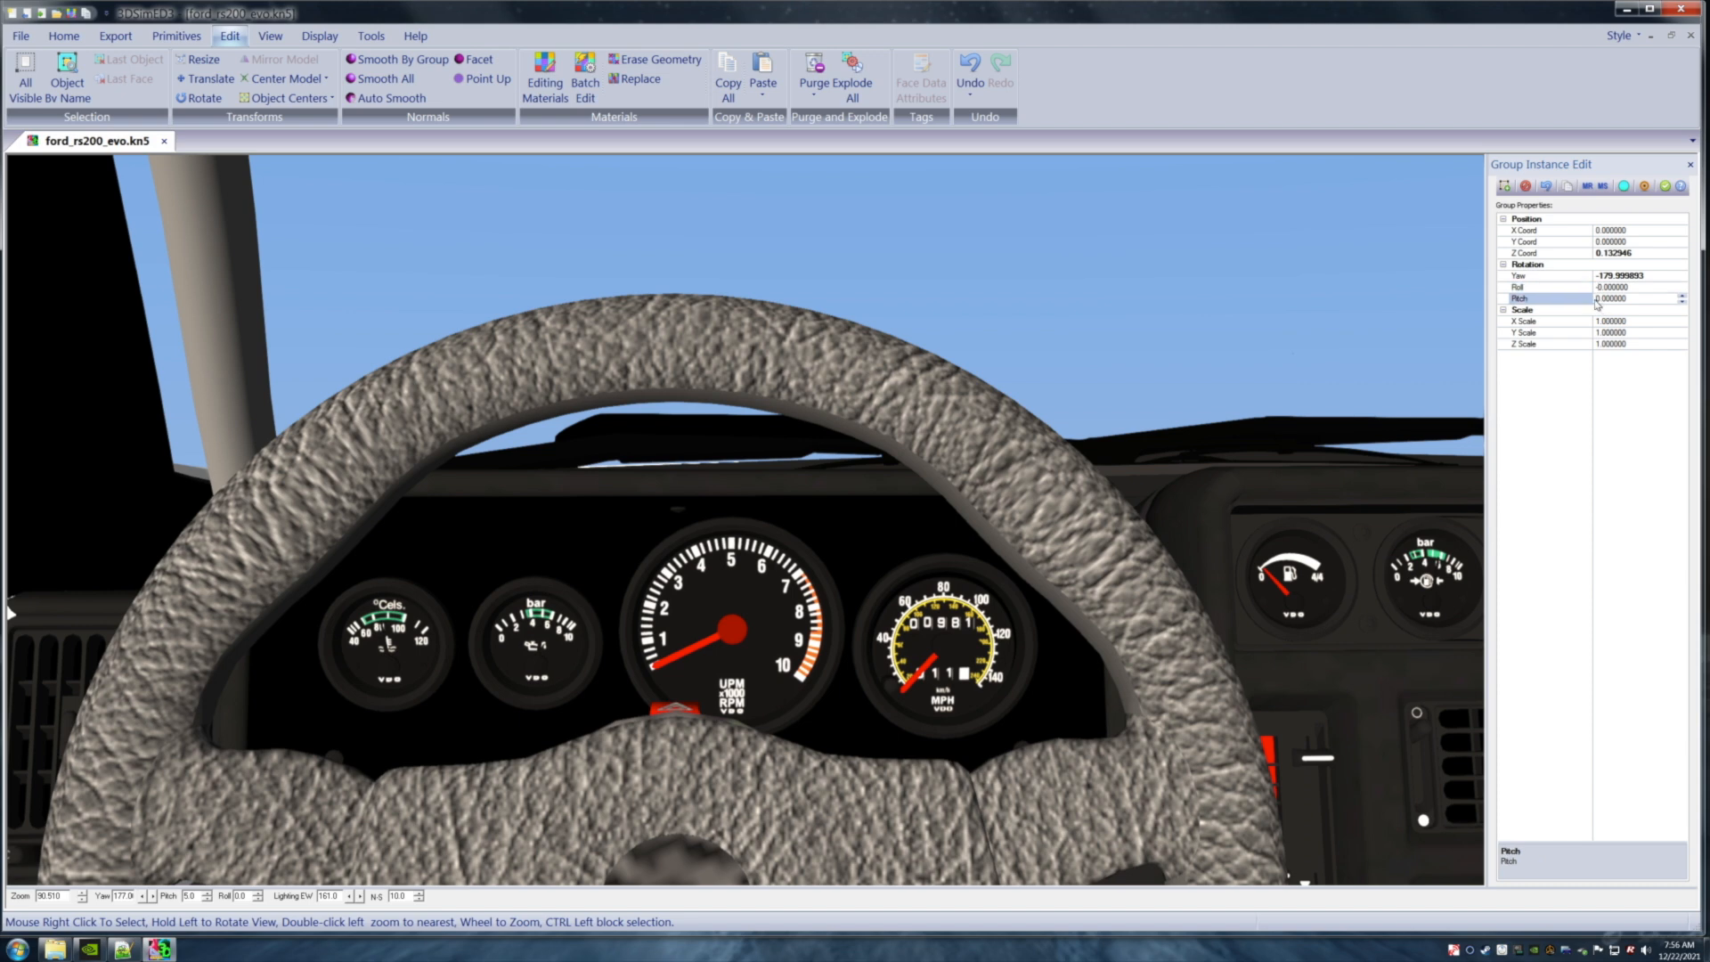
pyautogui.write('-90')
pyautogui.press('Delete')
pyautogui.click(1306, 286)
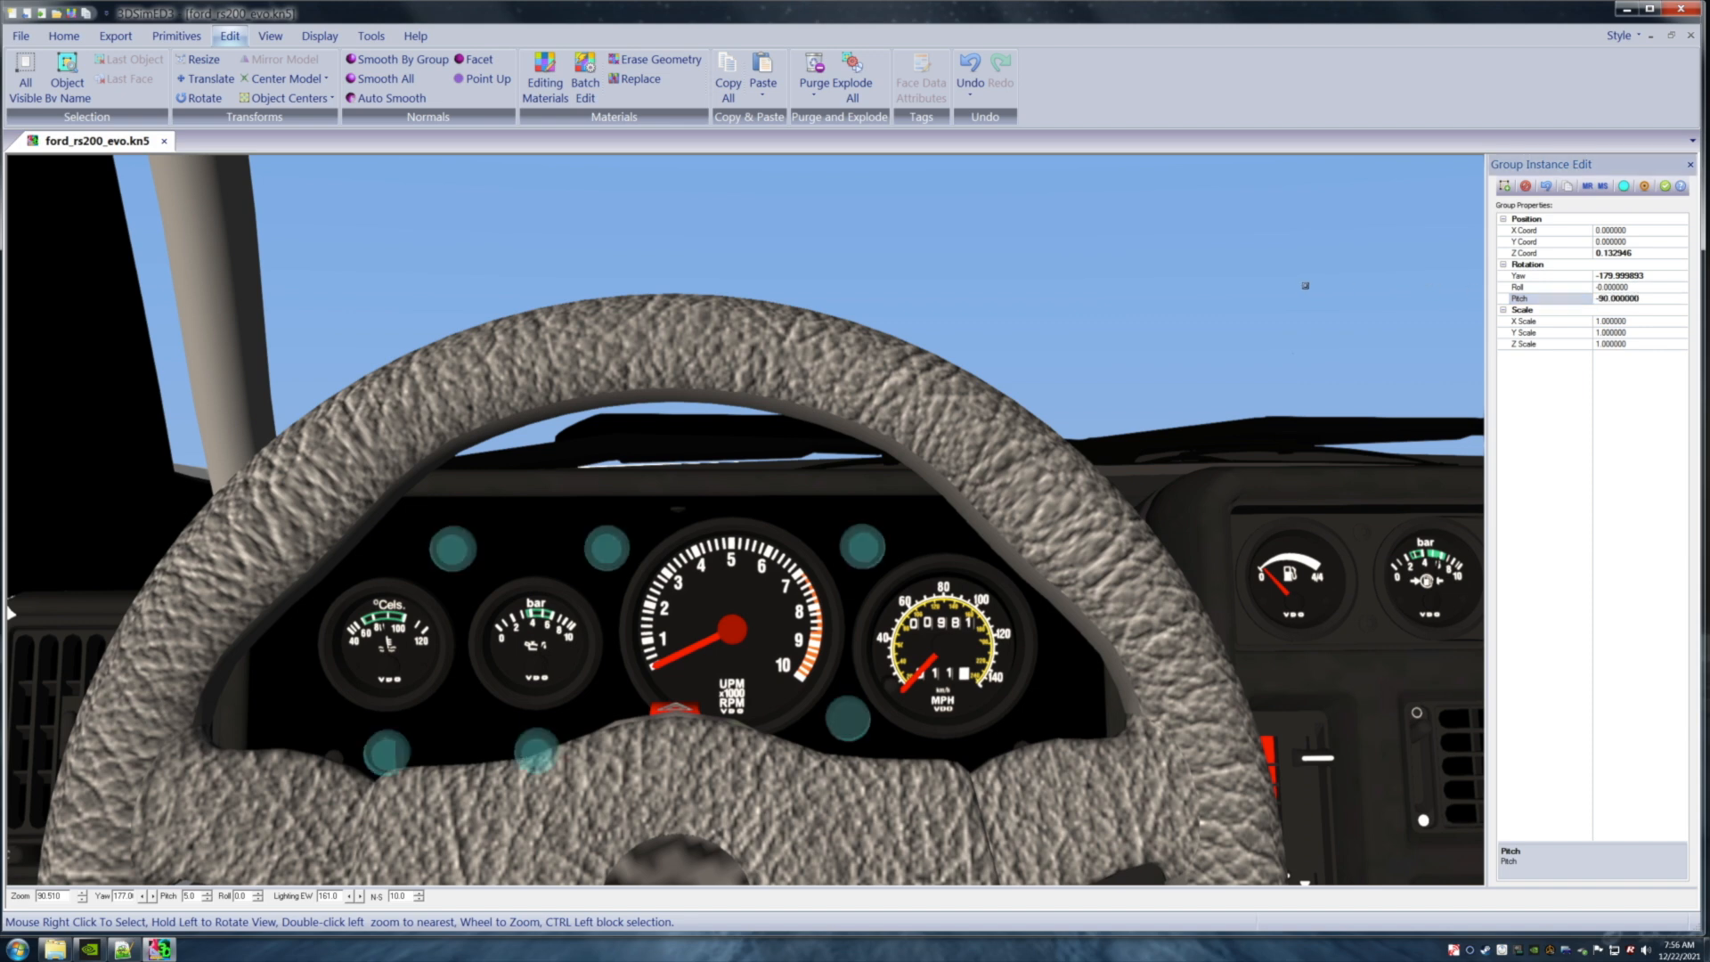
# Commit the positioned bezels to the car model and finish the group instance edit.
pyautogui.moveTo(1250, 274); pyautogui.dragTo(1244, 275)
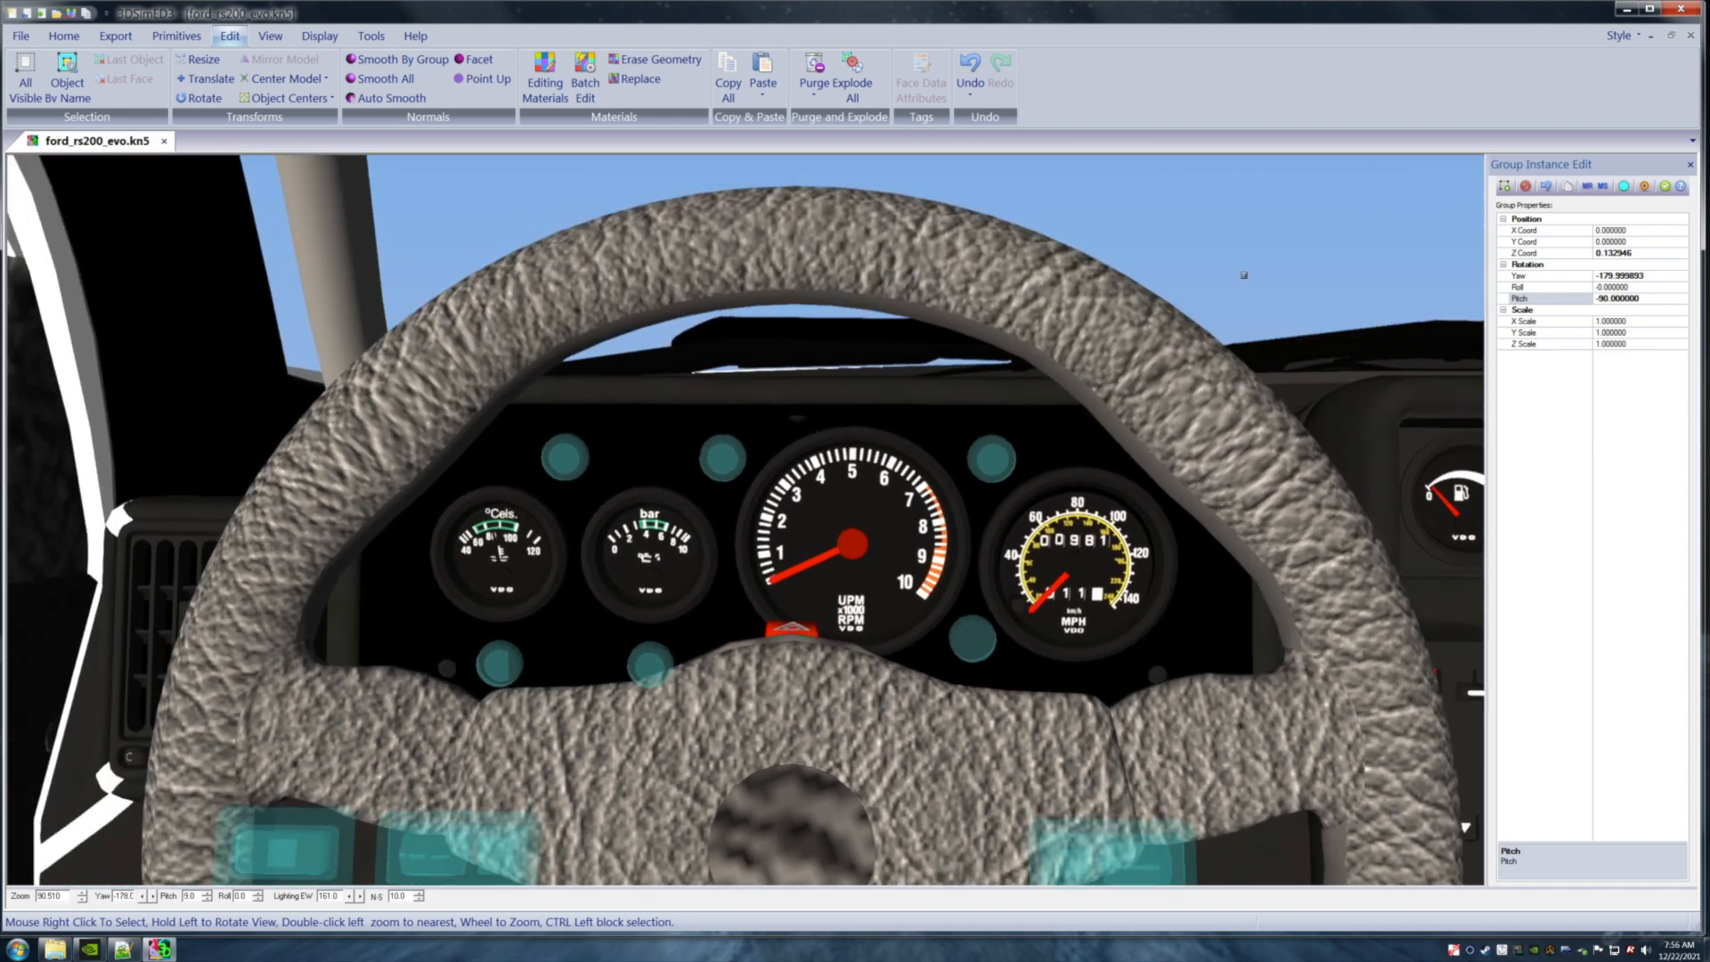
pyautogui.click(1624, 188)
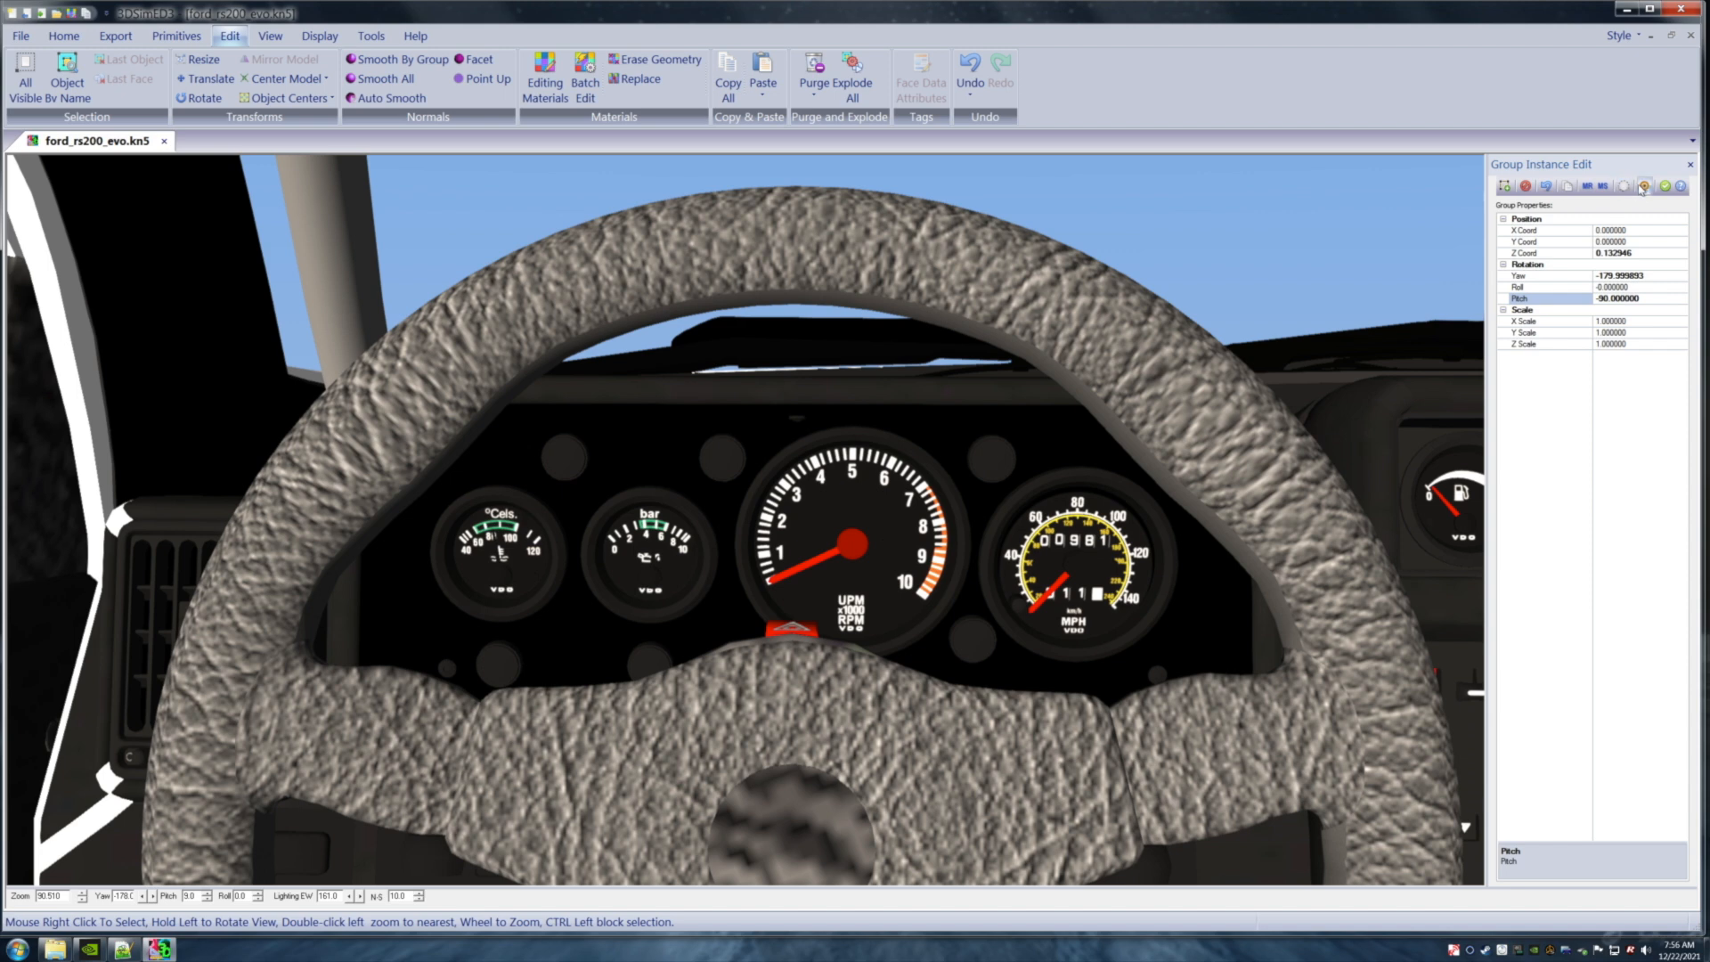
pyautogui.click(1664, 187)
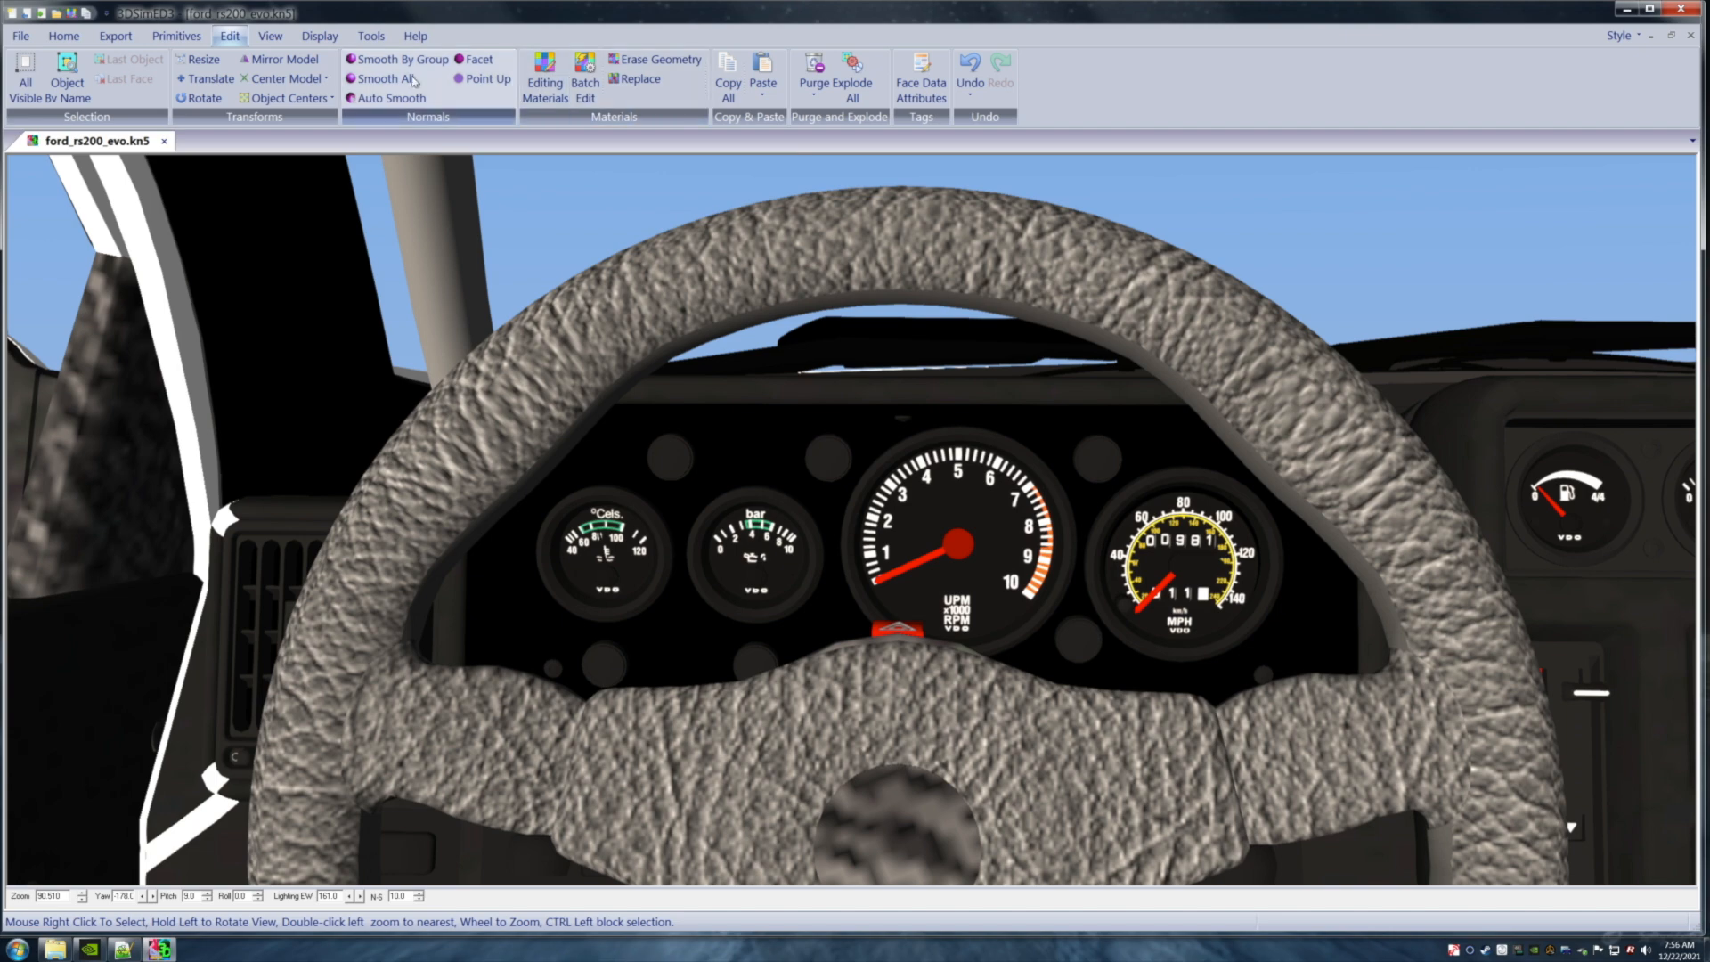
# Export the whole car as ford_rs200_evo.kn5__finished product.kn5 in the ford_rs200_evo_Squonked folder, and close the model and 3DSimED.
pyautogui.click(270, 35)
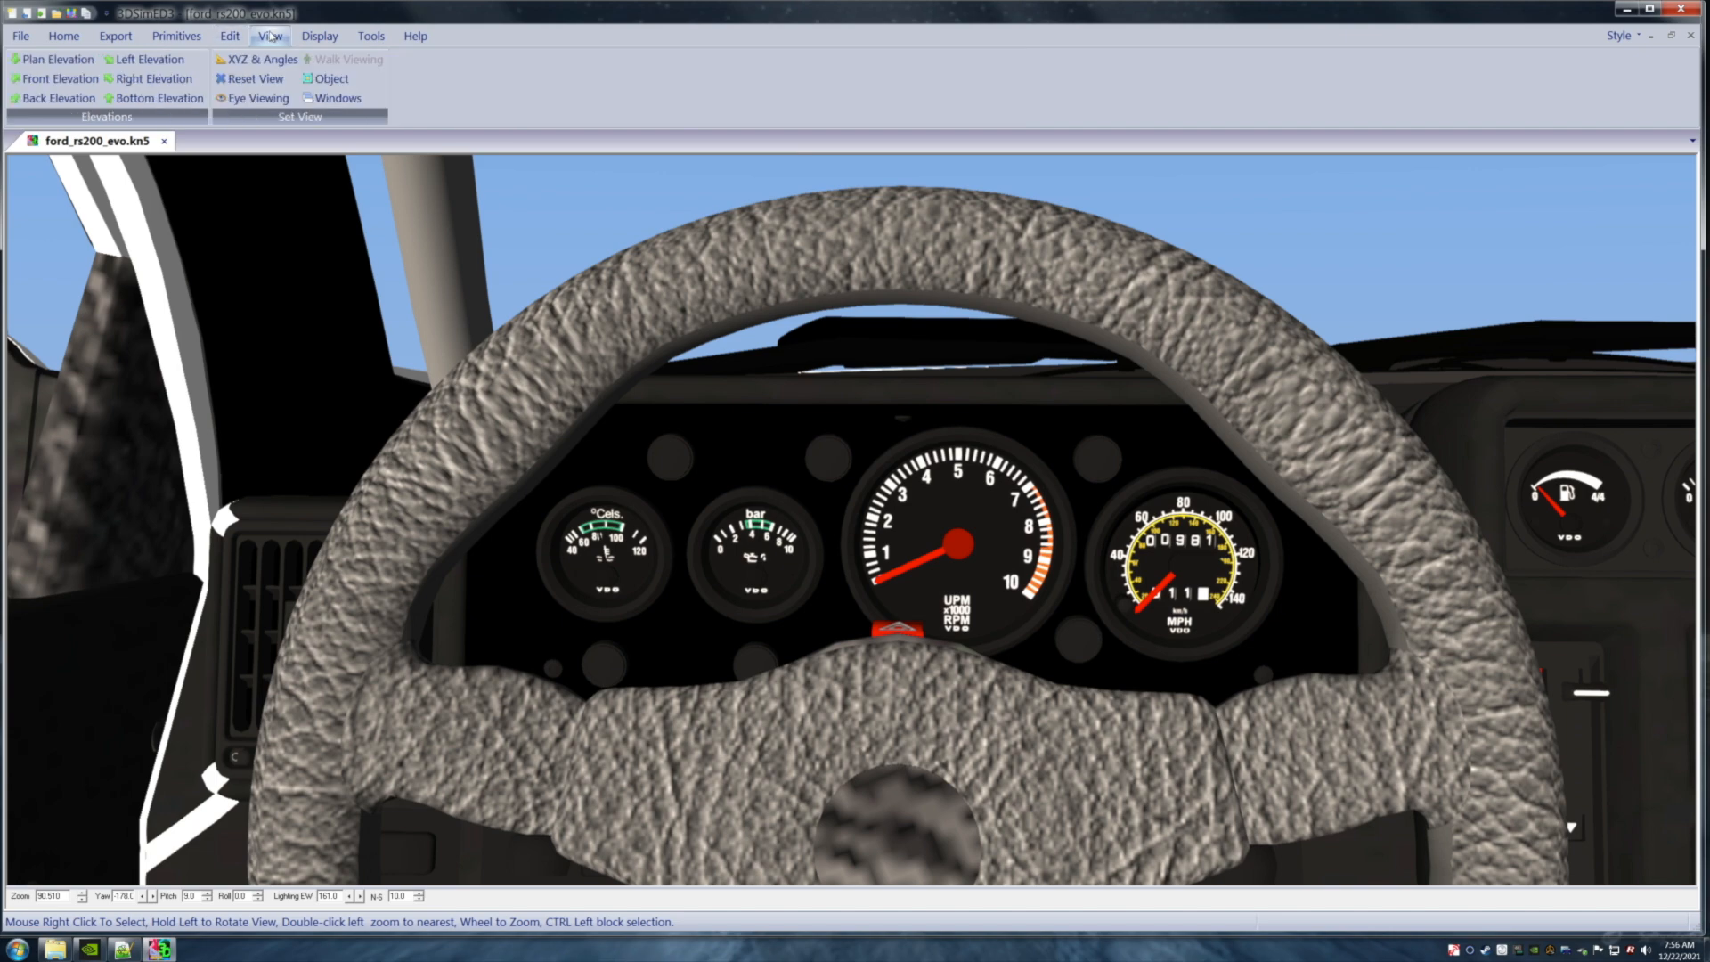
pyautogui.click(251, 78)
pyautogui.moveTo(1087, 466)
pyautogui.mouseDown()
pyautogui.moveTo(1002, 466)
pyautogui.moveTo(1105, 476)
pyautogui.moveTo(1062, 479)
pyautogui.mouseUp()
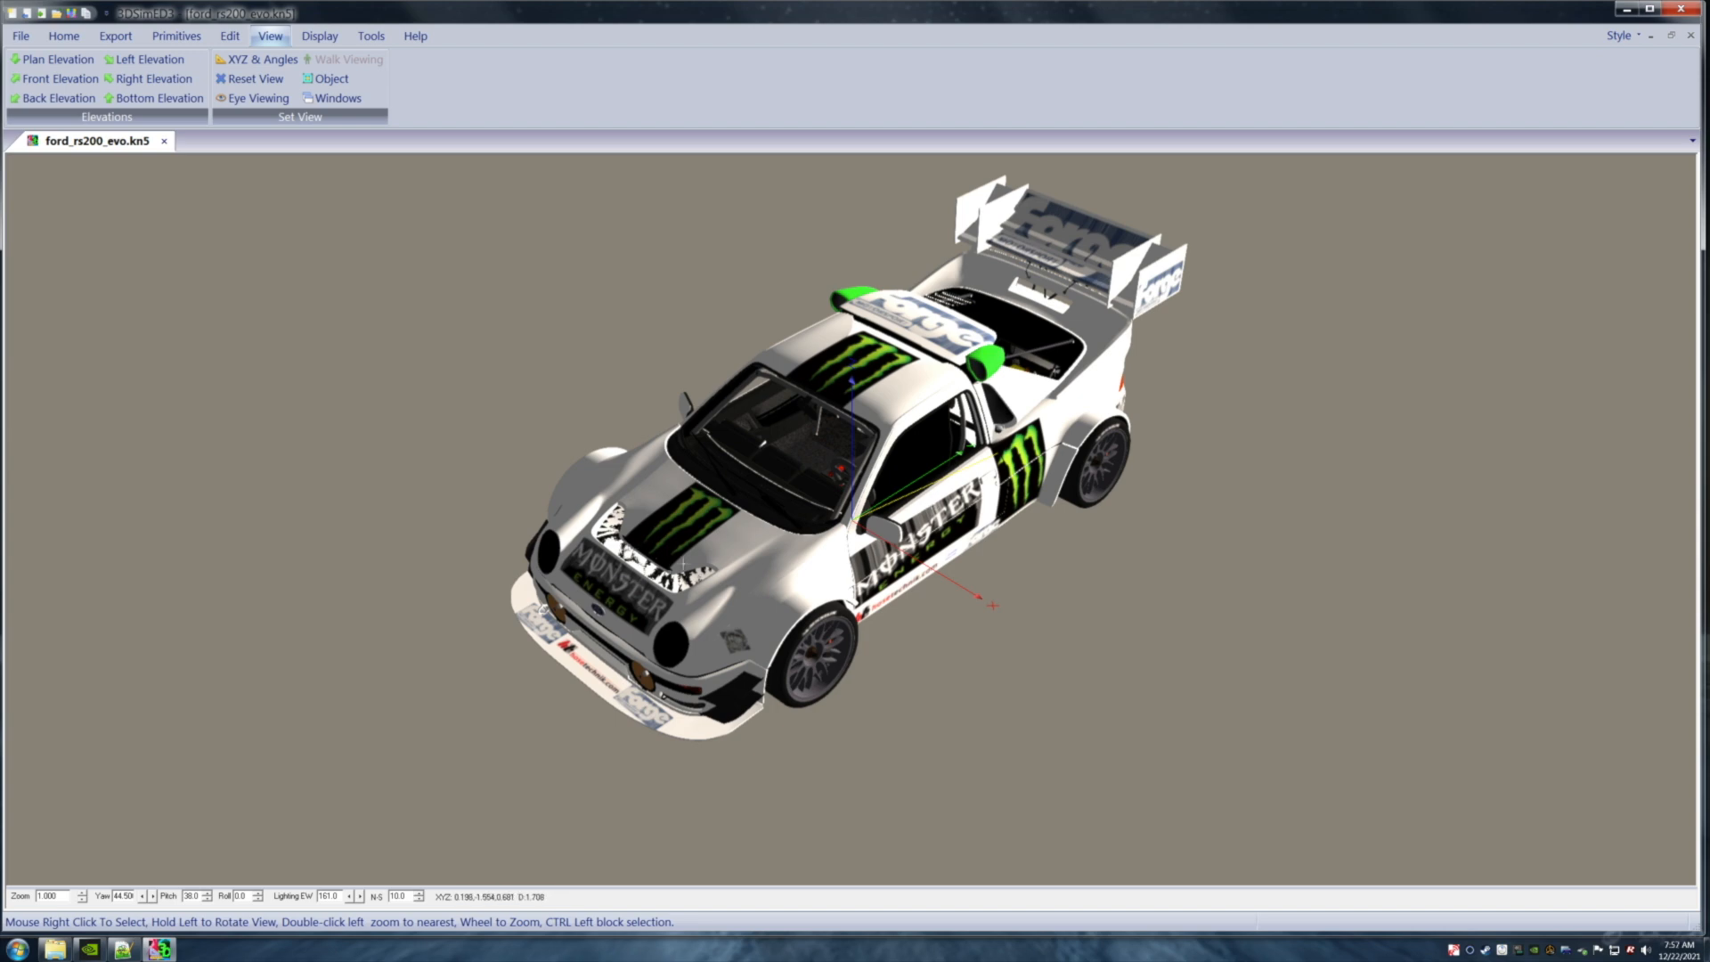
pyautogui.moveTo(885, 574); pyautogui.dragTo(867, 574)
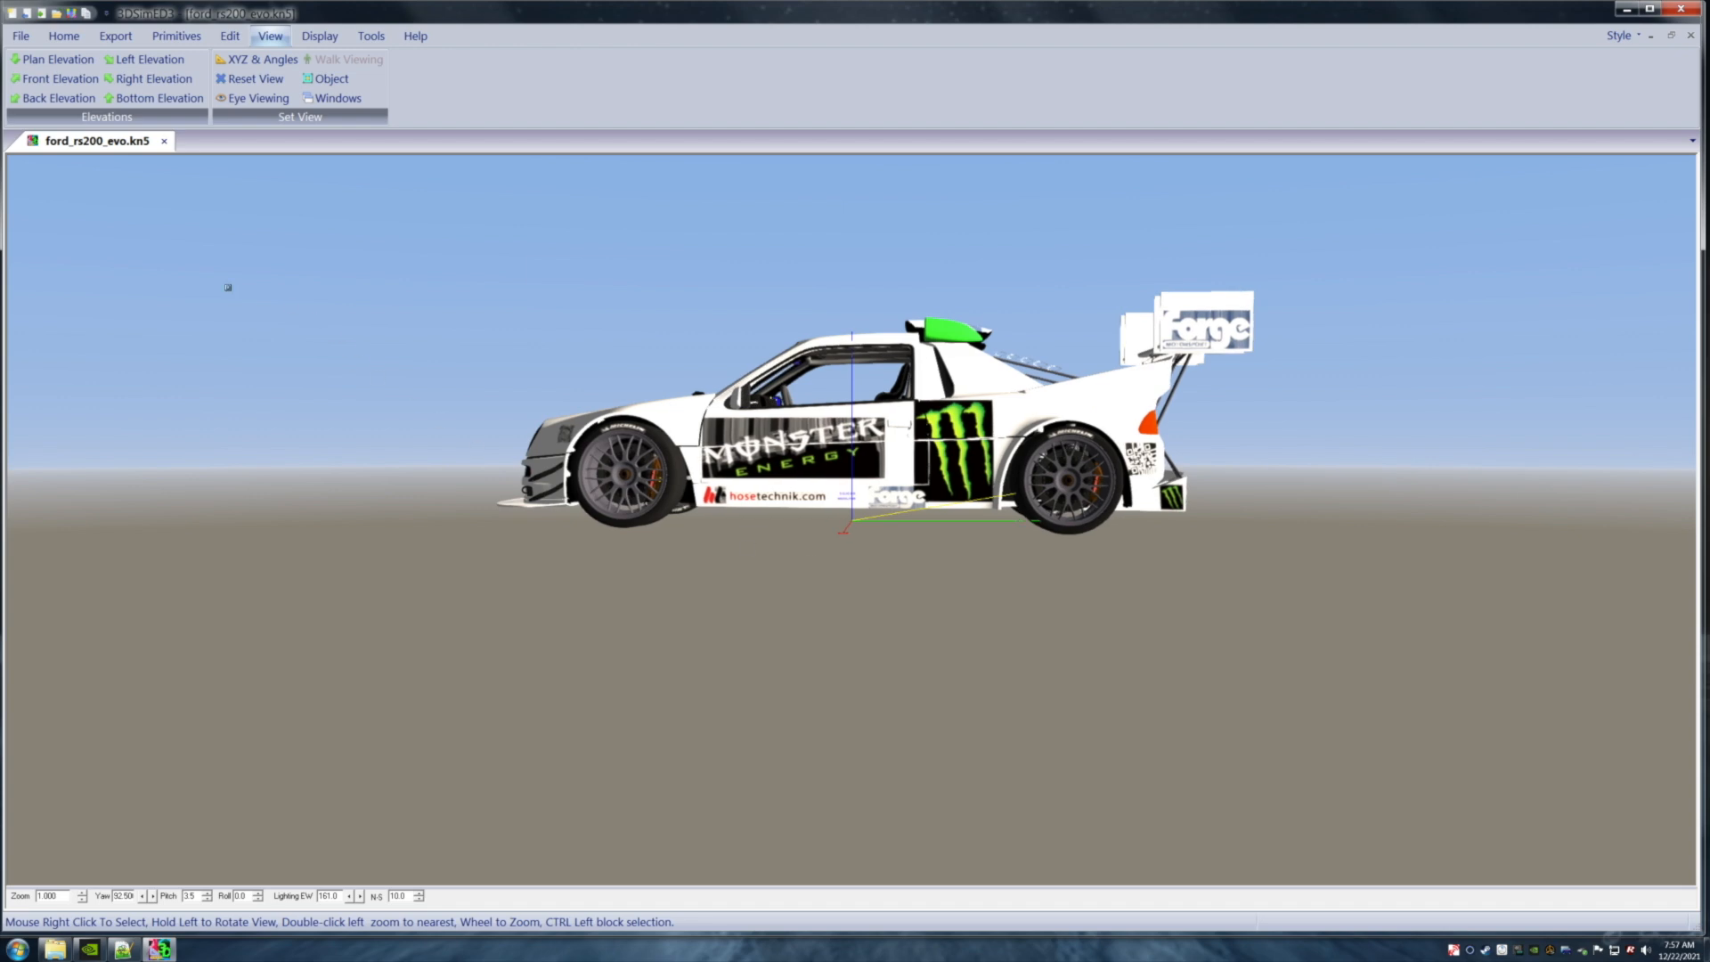
pyautogui.click(114, 37)
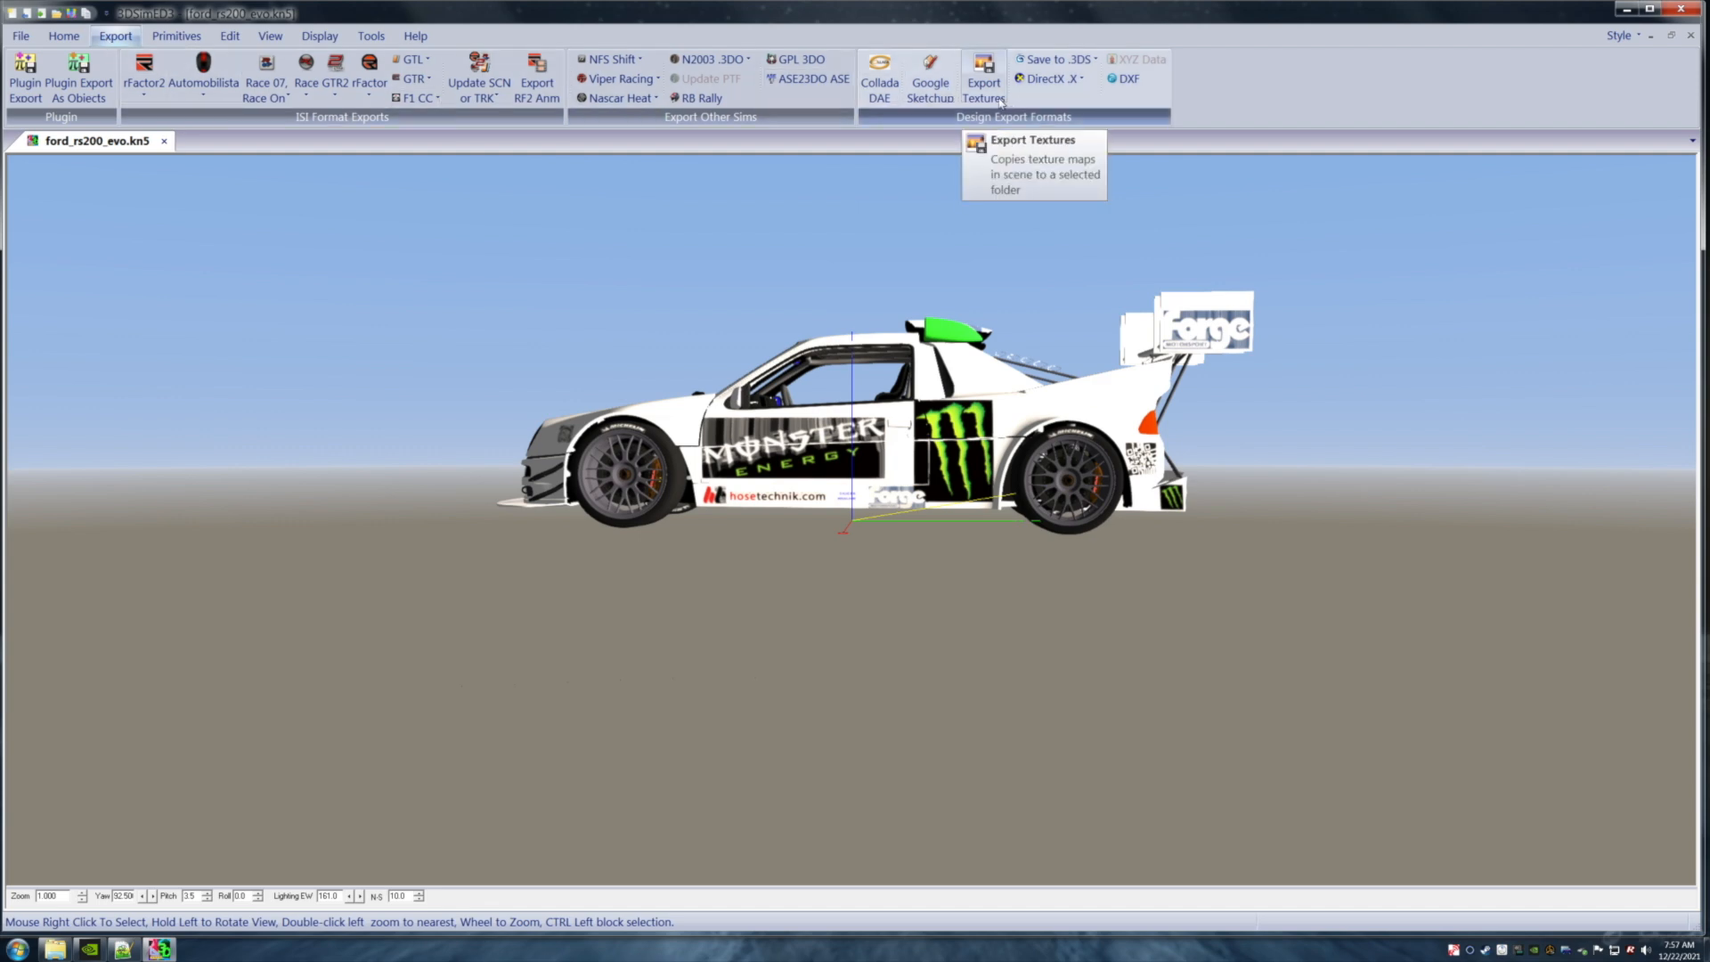
pyautogui.click(25, 81)
pyautogui.click(1014, 275)
pyautogui.click(638, 866)
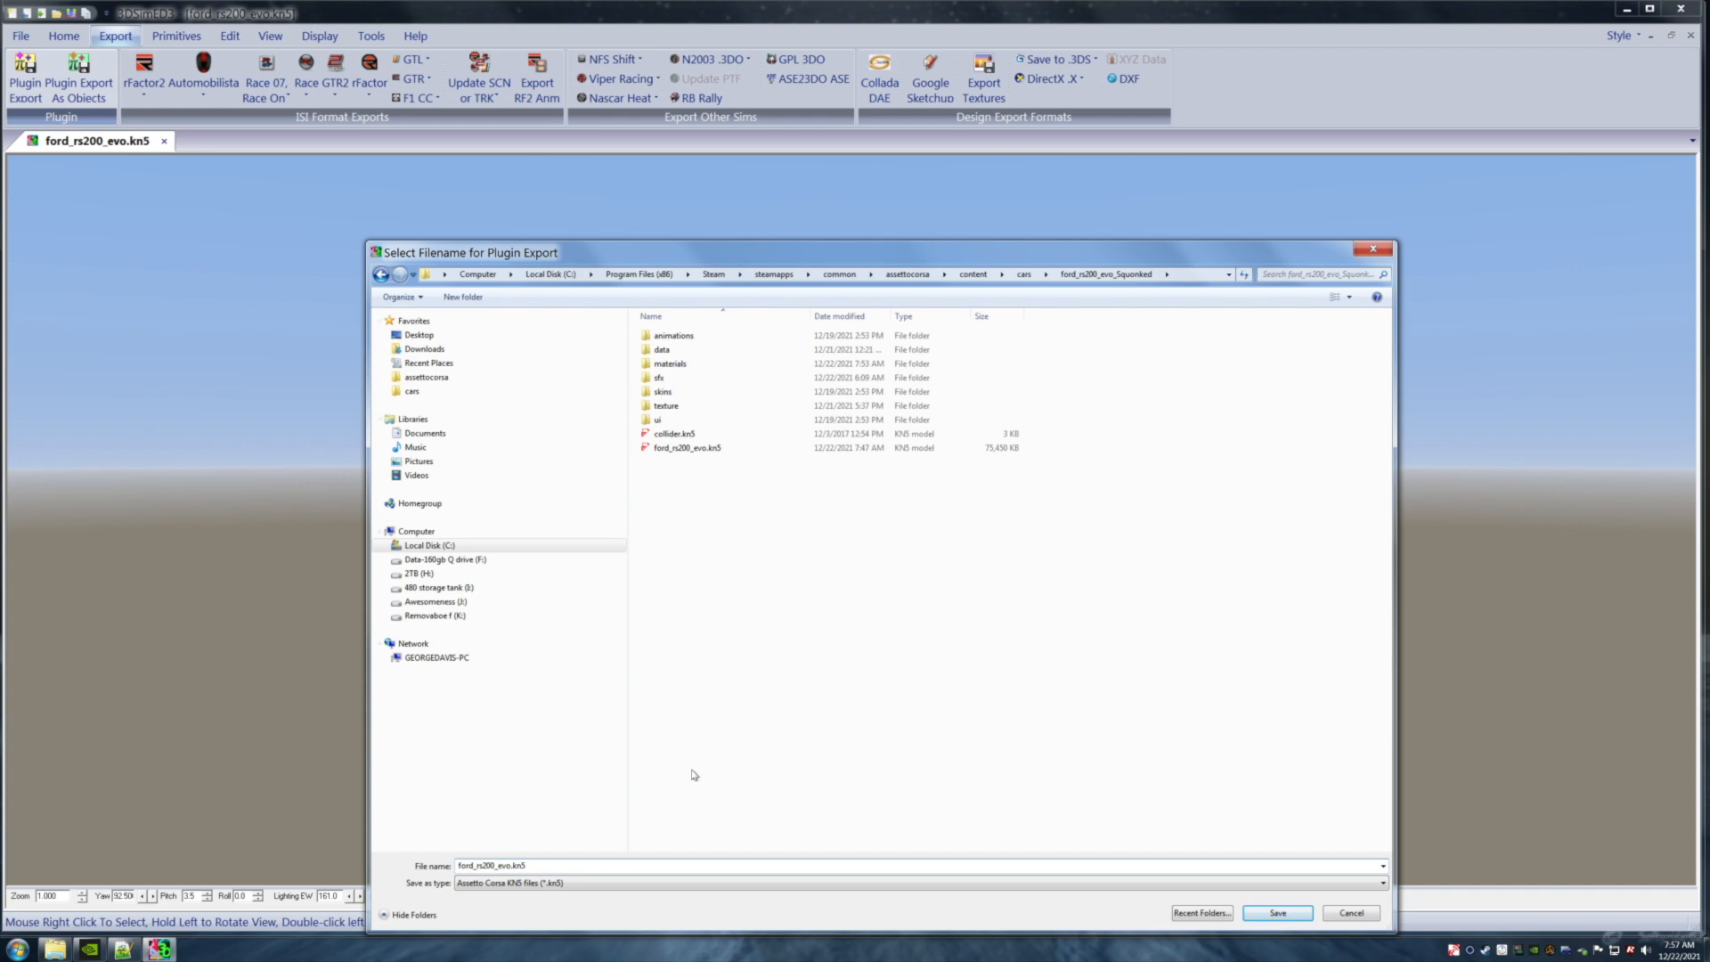
pyautogui.write('_')
pyautogui.click(1255, 912)
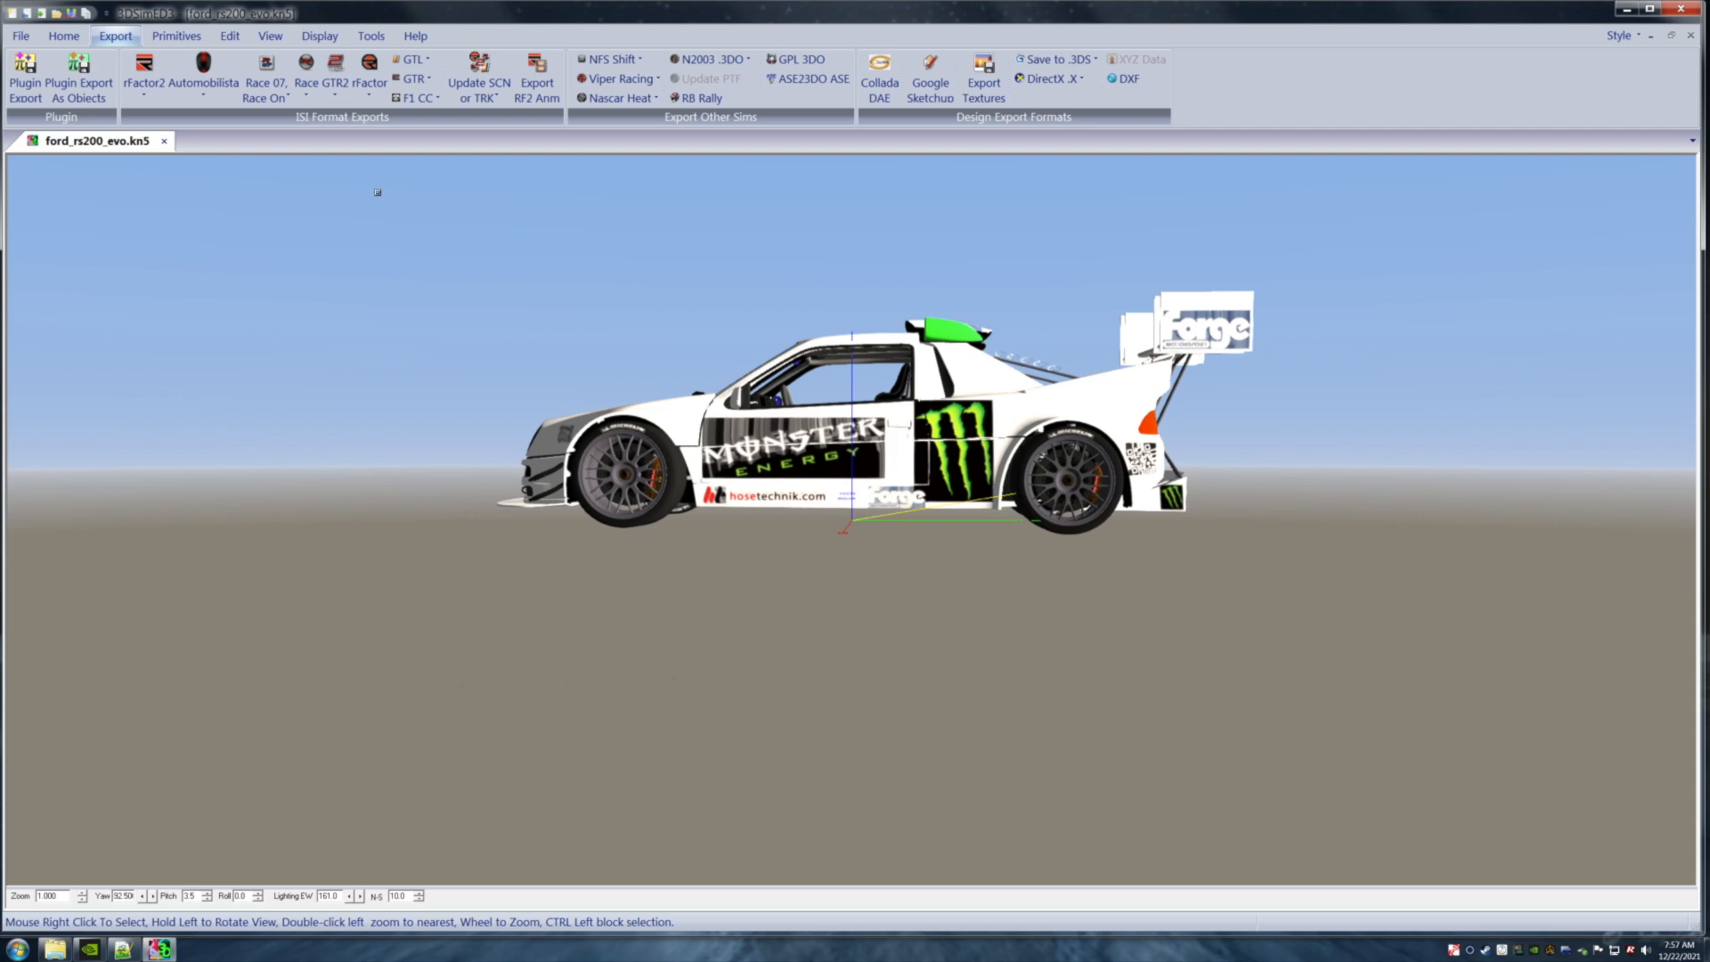
pyautogui.click(164, 142)
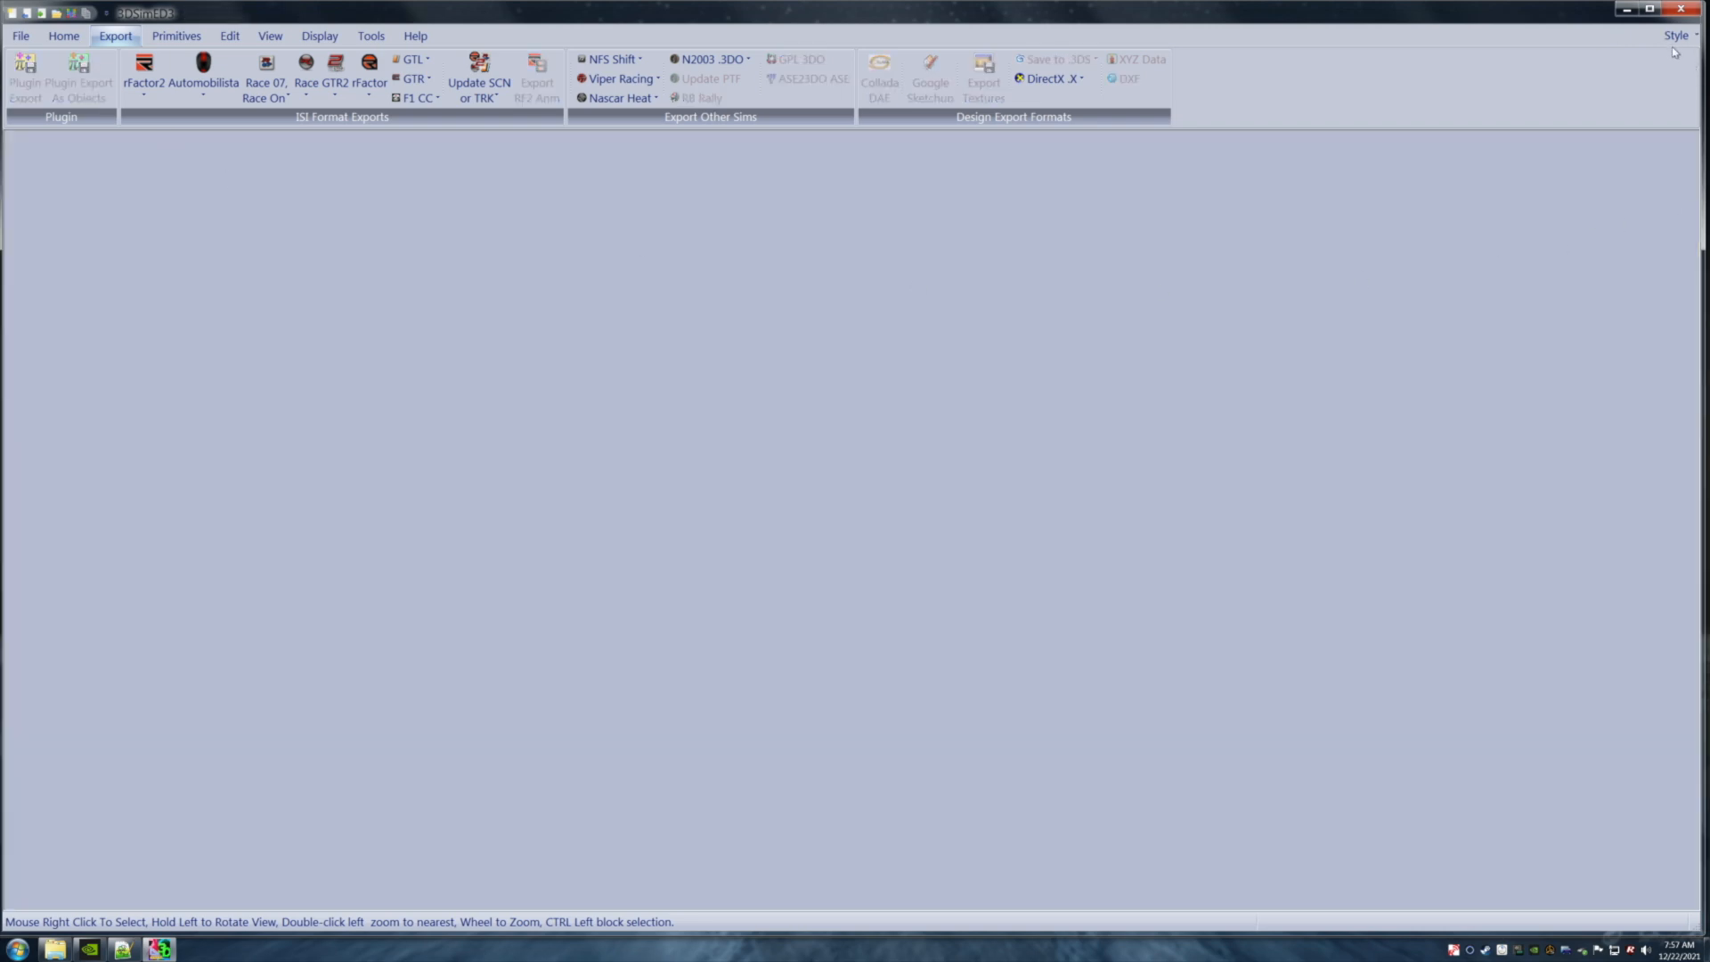
pyautogui.click(1681, 8)
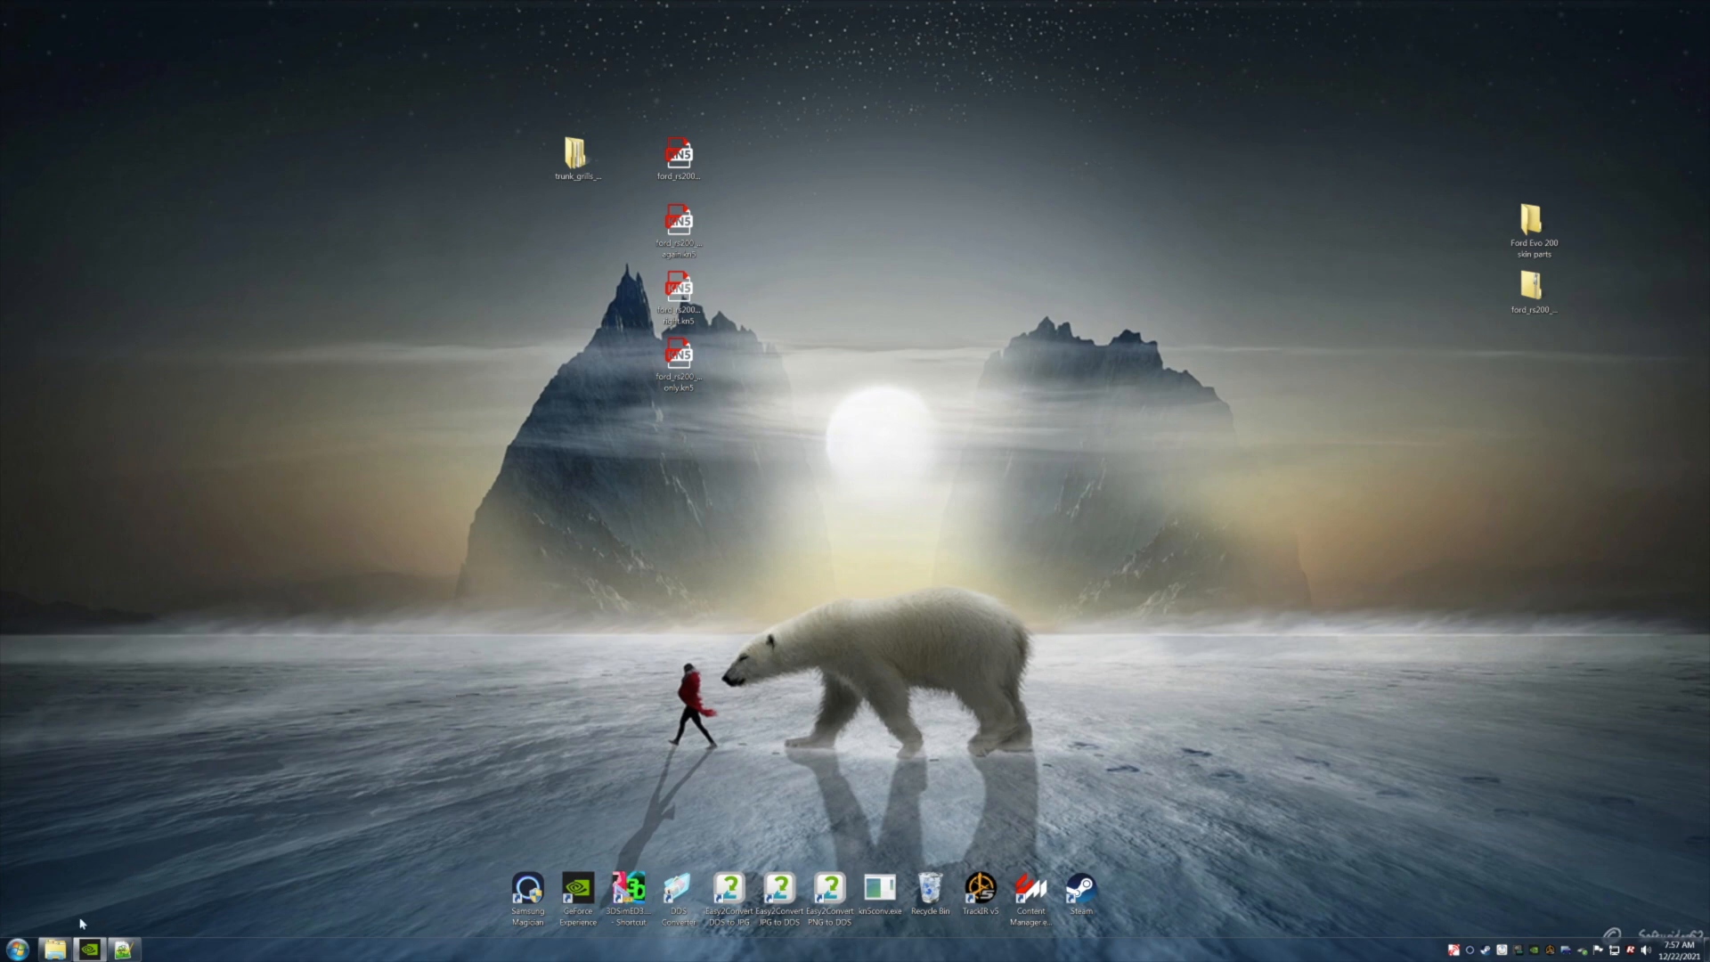
# Copy ford_rs200_evo.kn5__finished product.kn5 from the ford_rs200_evo_Squonked folder to the desktop as a backup.
pyautogui.click(55, 949)
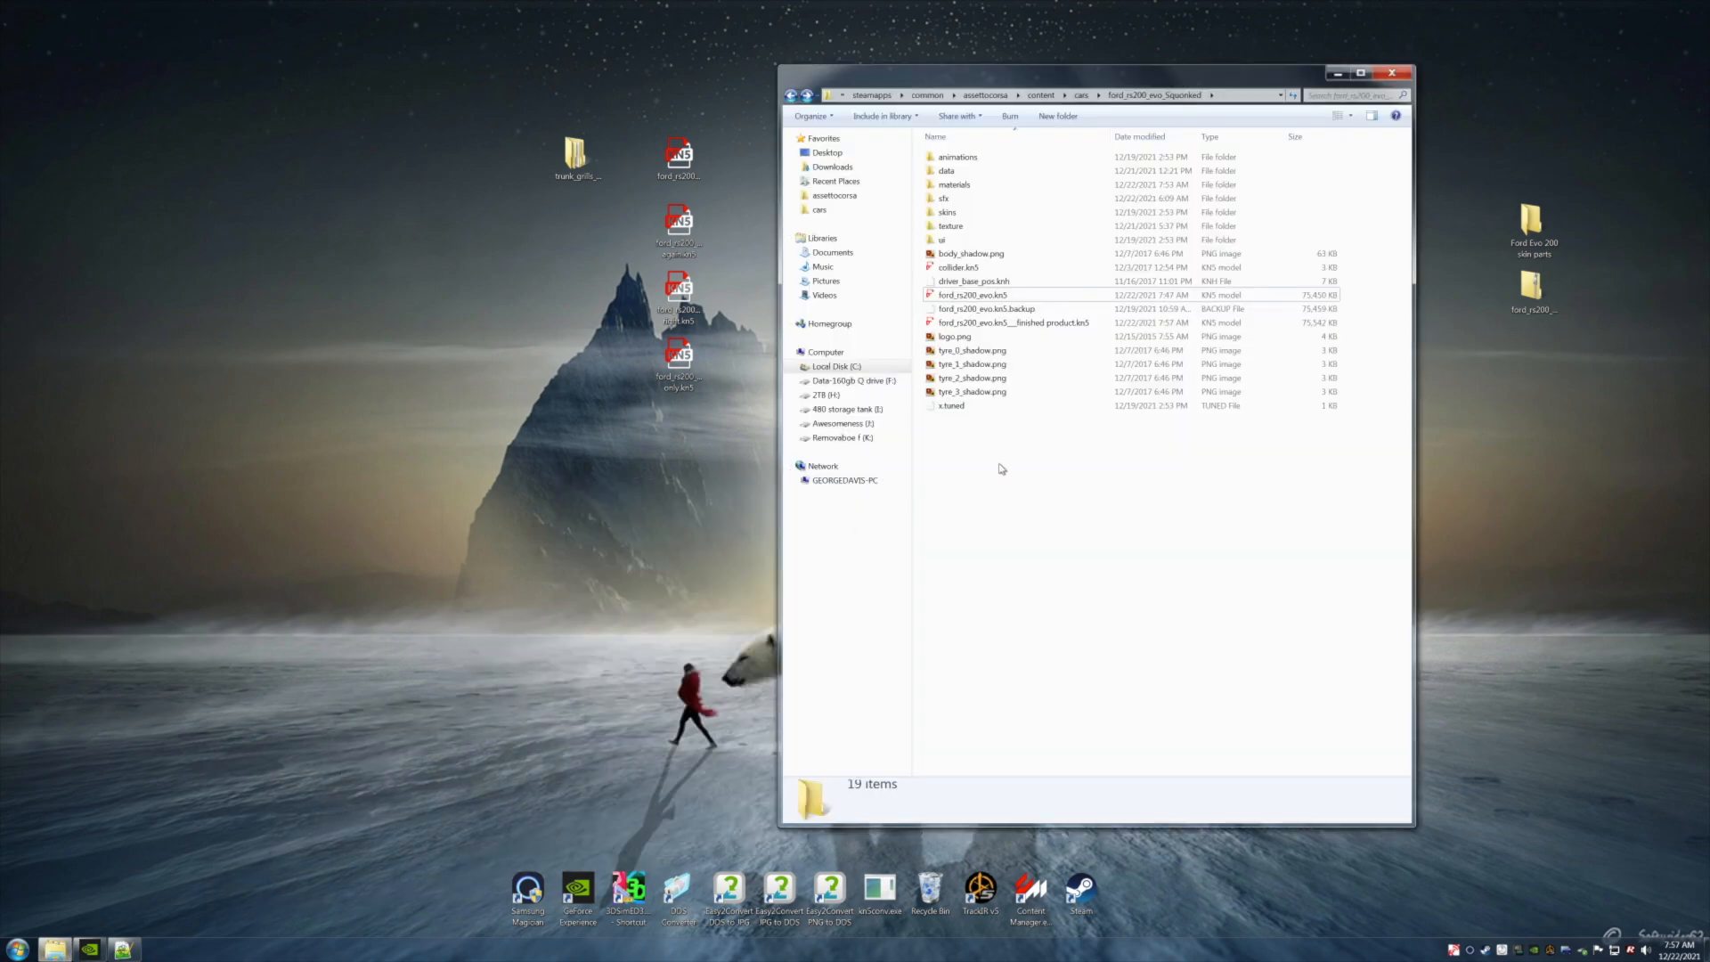
pyautogui.click(965, 324)
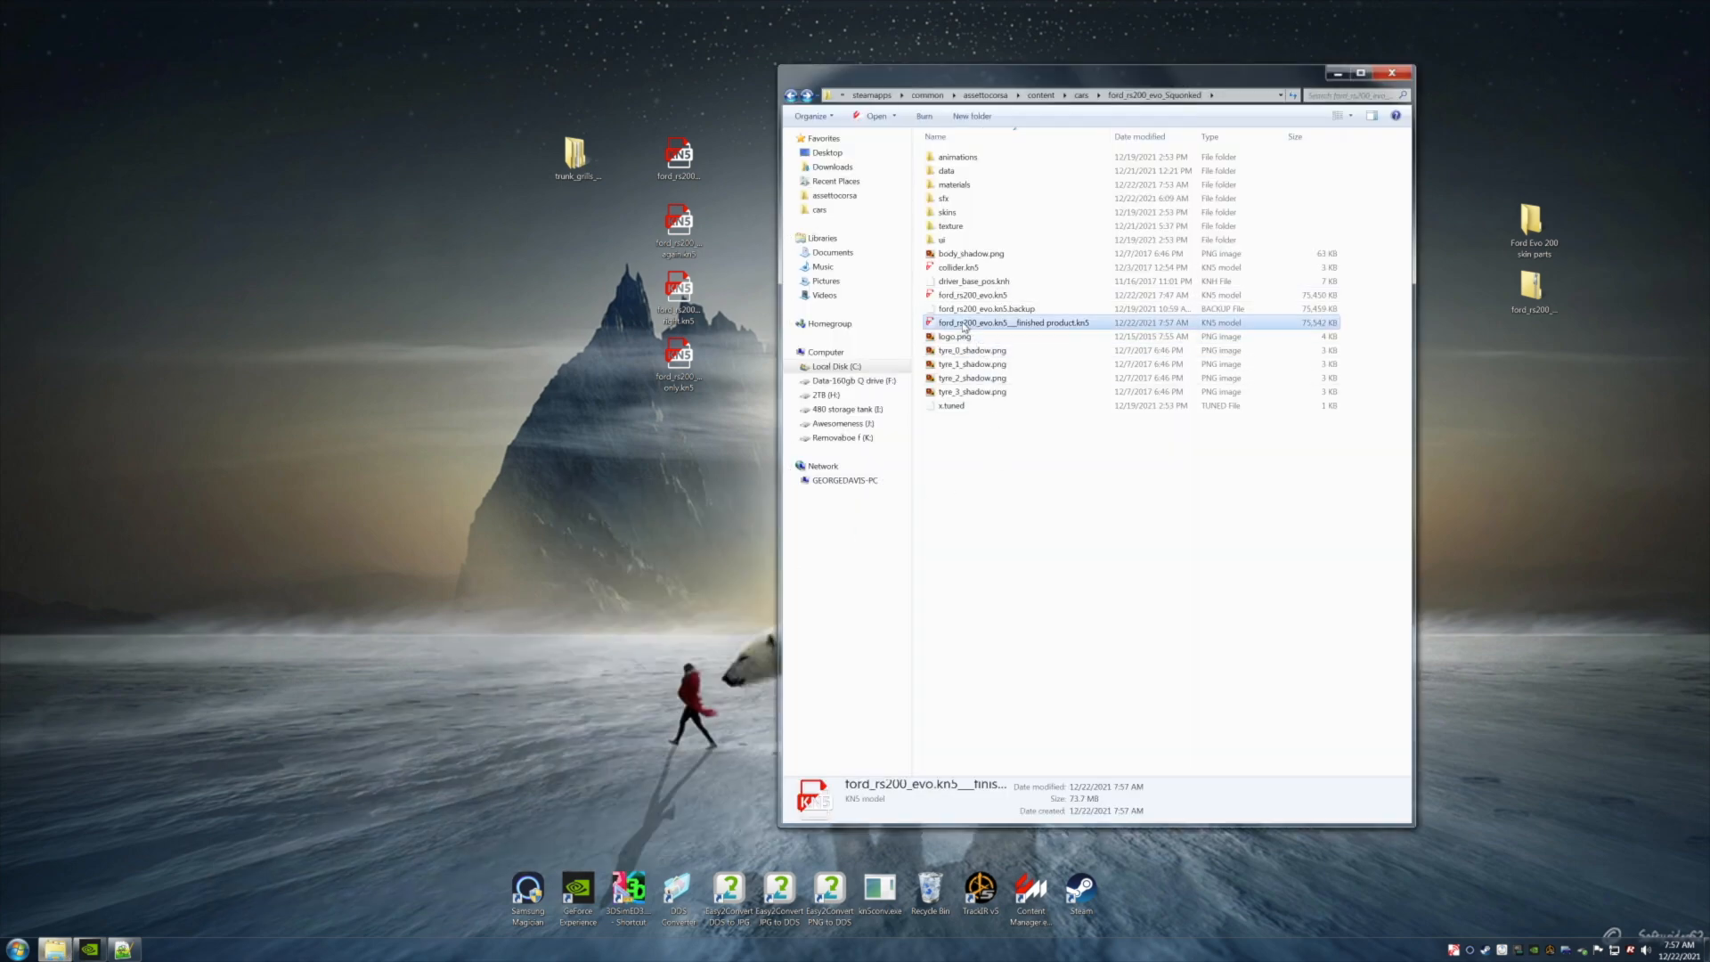
pyautogui.rightClick(965, 328)
pyautogui.click(995, 483)
pyautogui.rightClick(661, 434)
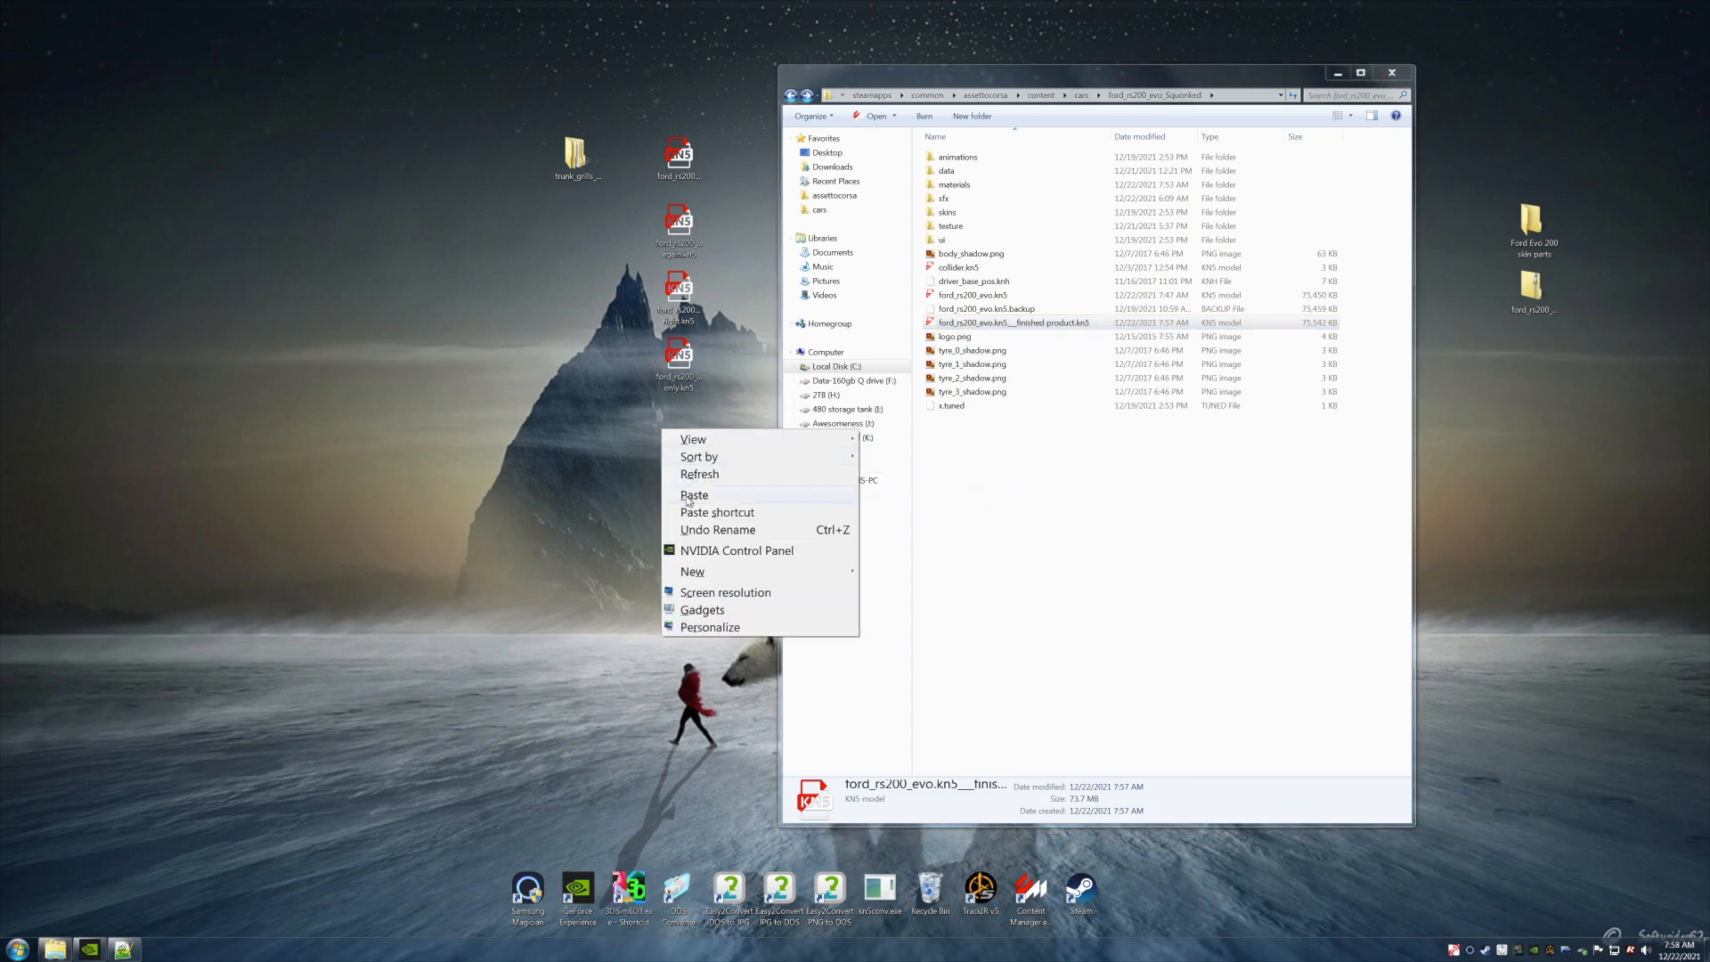
pyautogui.click(686, 496)
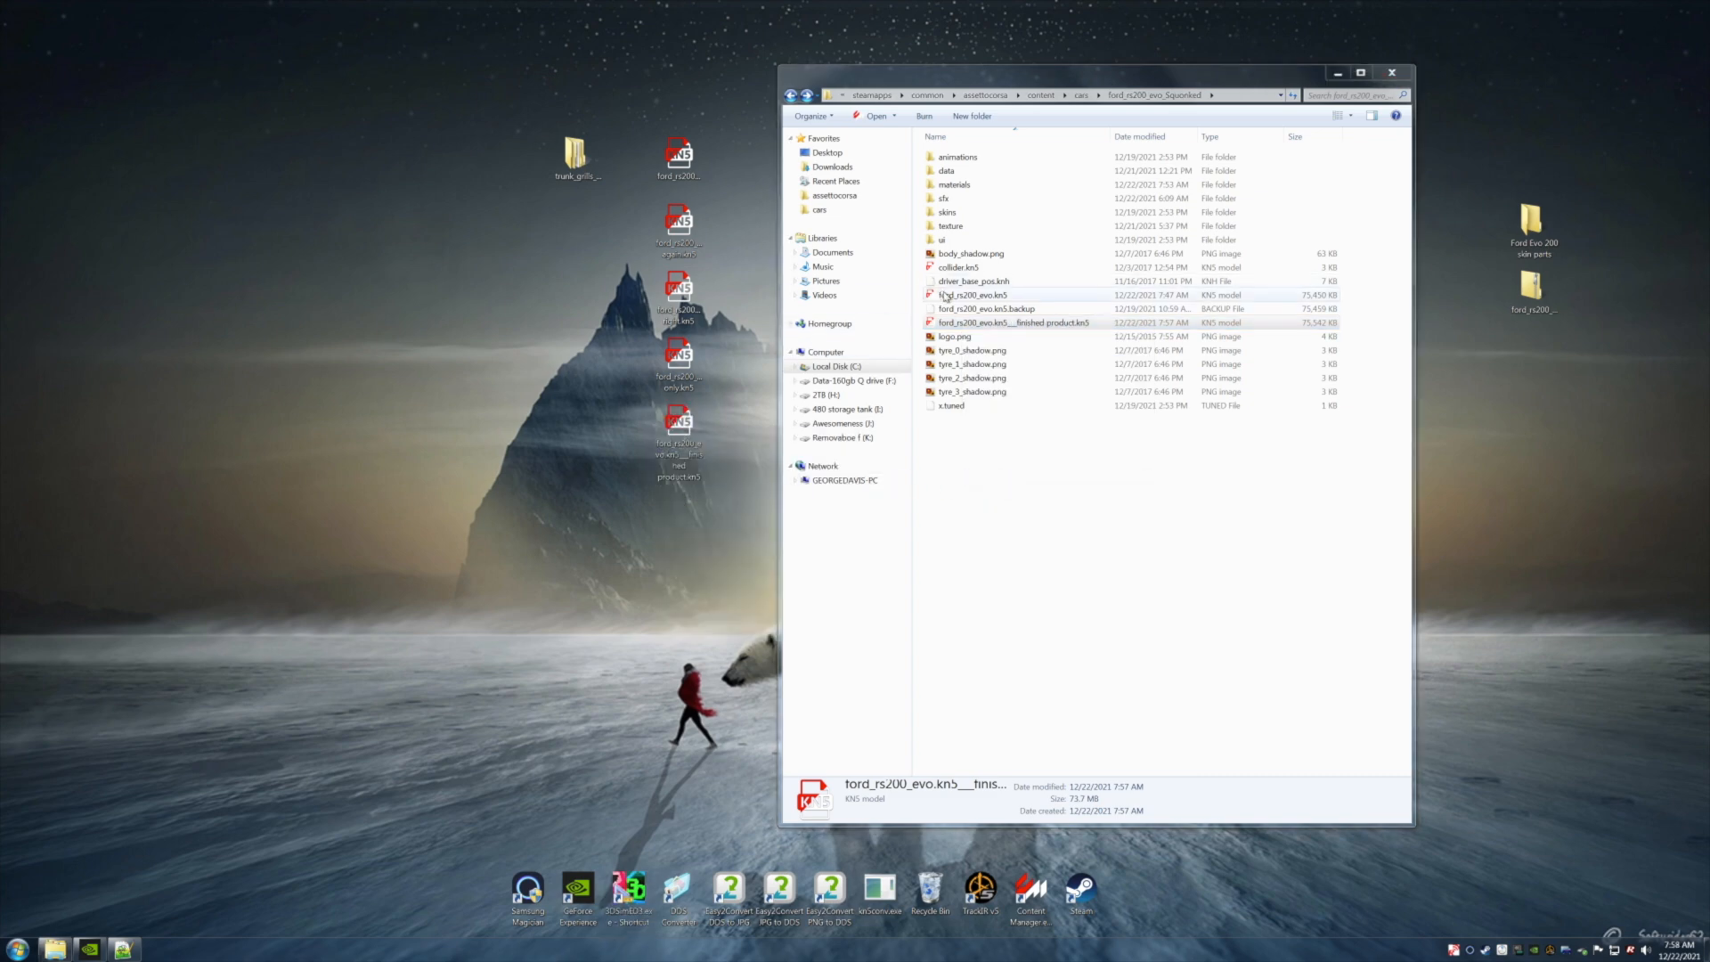
# Delete the old ford_rs200_evo.kn5 from the ford_rs200_evo_Squonked folder.
pyautogui.rightClick(943, 295)
pyautogui.click(986, 489)
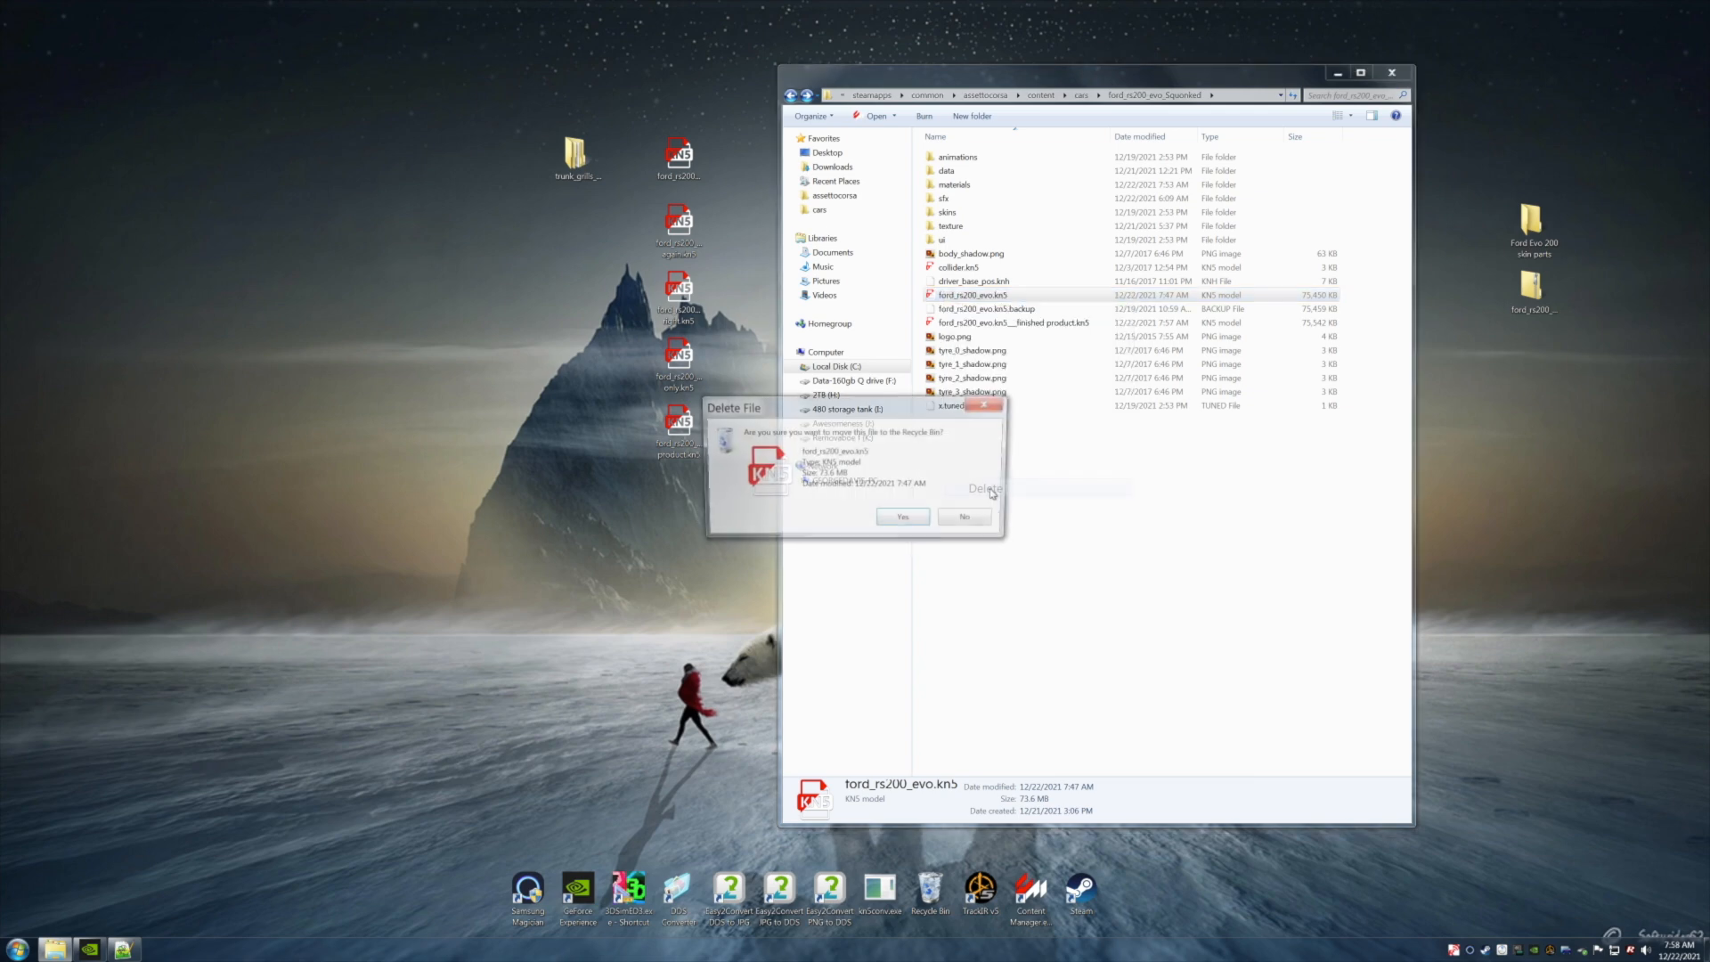
pyautogui.click(925, 531)
# Rename the exported finished product file in the ford_rs200_evo_Squonked folder as ford_rs200_evo.kn5.
pyautogui.rightClick(1013, 309)
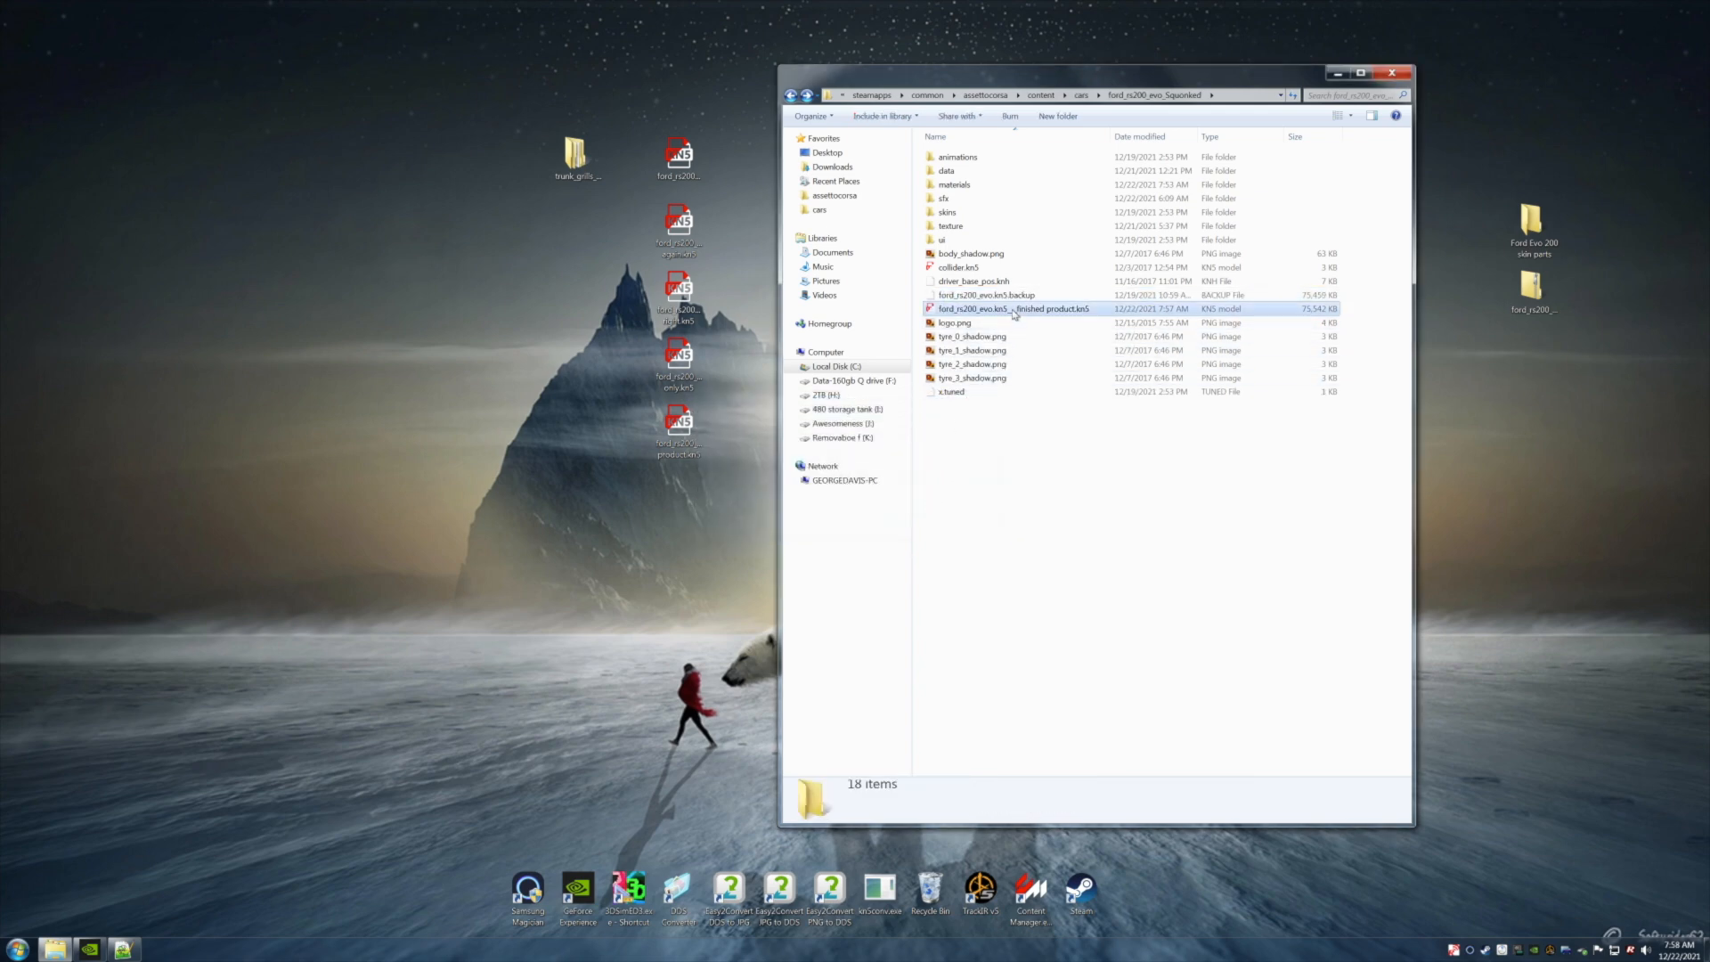
pyautogui.click(1057, 524)
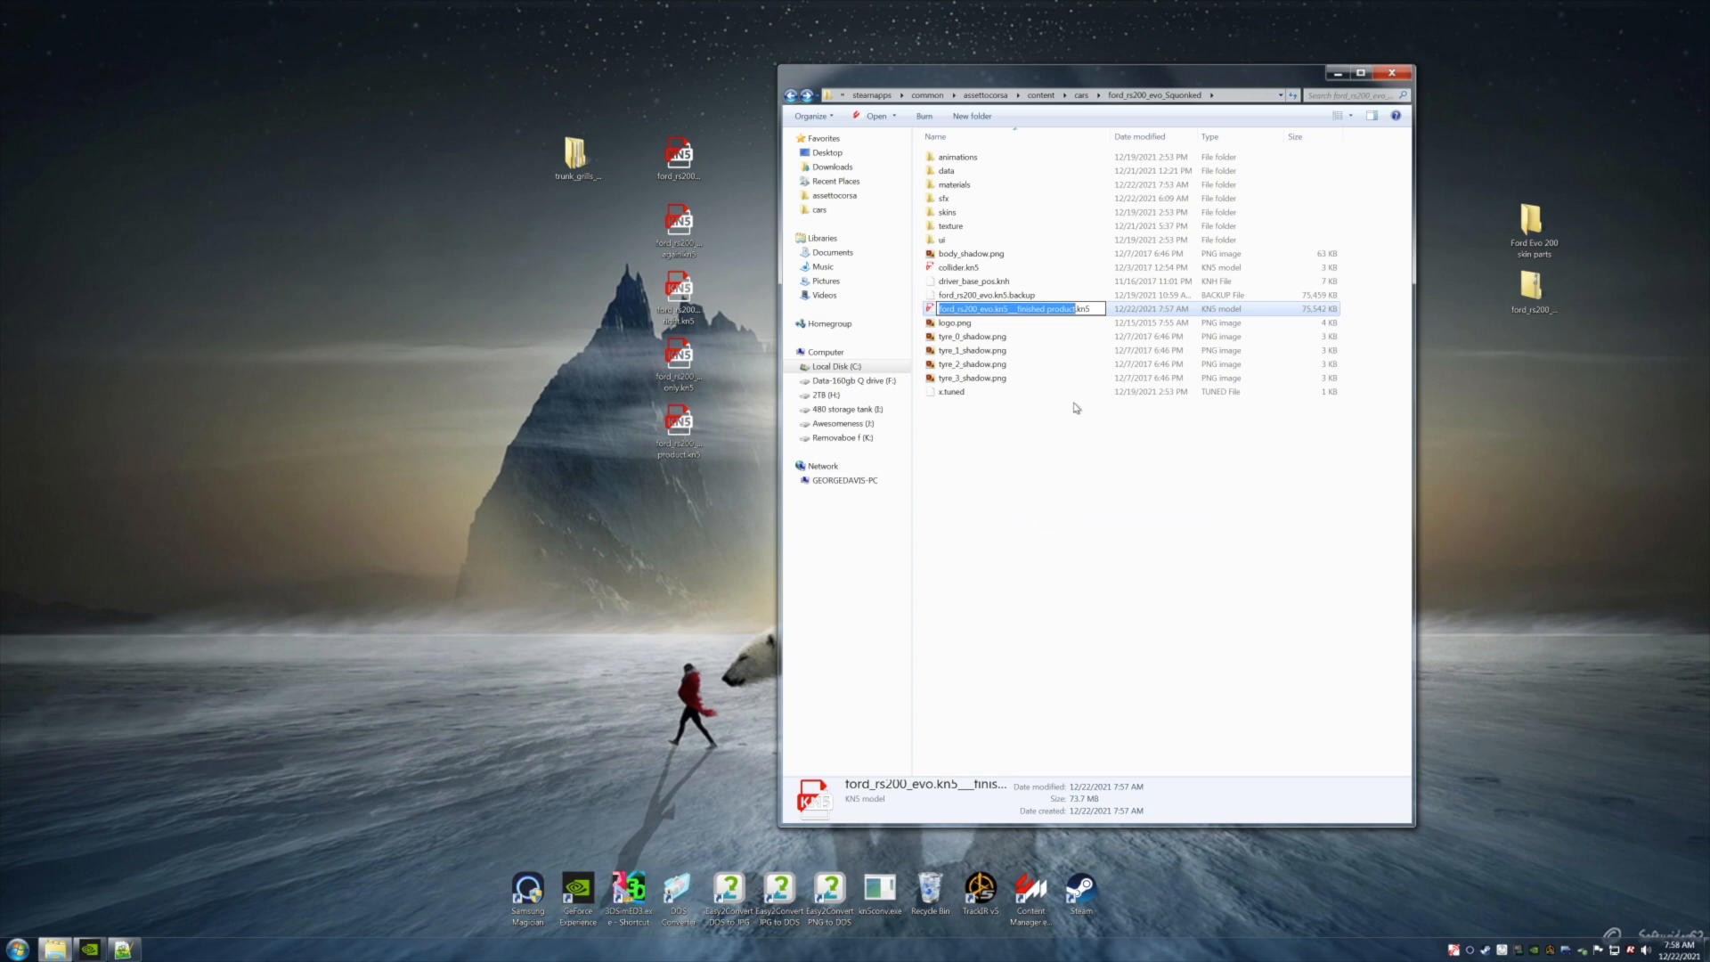
pyautogui.press('End')
pyautogui.hotkey('shift', 'Left')
pyautogui.hotkey('shift', 'Left')
pyautogui.hotkey('shift', 'Left')
pyautogui.hotkey('shift', 'Left')
pyautogui.hotkey('shift', 'Left')
pyautogui.hotkey('shift', 'Left')
pyautogui.hotkey('shift', 'Left')
pyautogui.hotkey('shift', 'Left')
pyautogui.hotkey('shift', 'Left')
pyautogui.hotkey('shift', 'Left')
pyautogui.hotkey('shift', 'Left')
pyautogui.hotkey('shift', 'Left')
pyautogui.hotkey('shift', 'Left')
pyautogui.hotkey('shift', 'Left')
pyautogui.hotkey('shift', 'Left')
pyautogui.hotkey('shift', 'Left')
pyautogui.hotkey('shift', 'Left')
pyautogui.hotkey('shift', 'Left')
pyautogui.hotkey('shift', 'Left')
pyautogui.hotkey('shift', 'Left')
pyautogui.press('BackSpace')
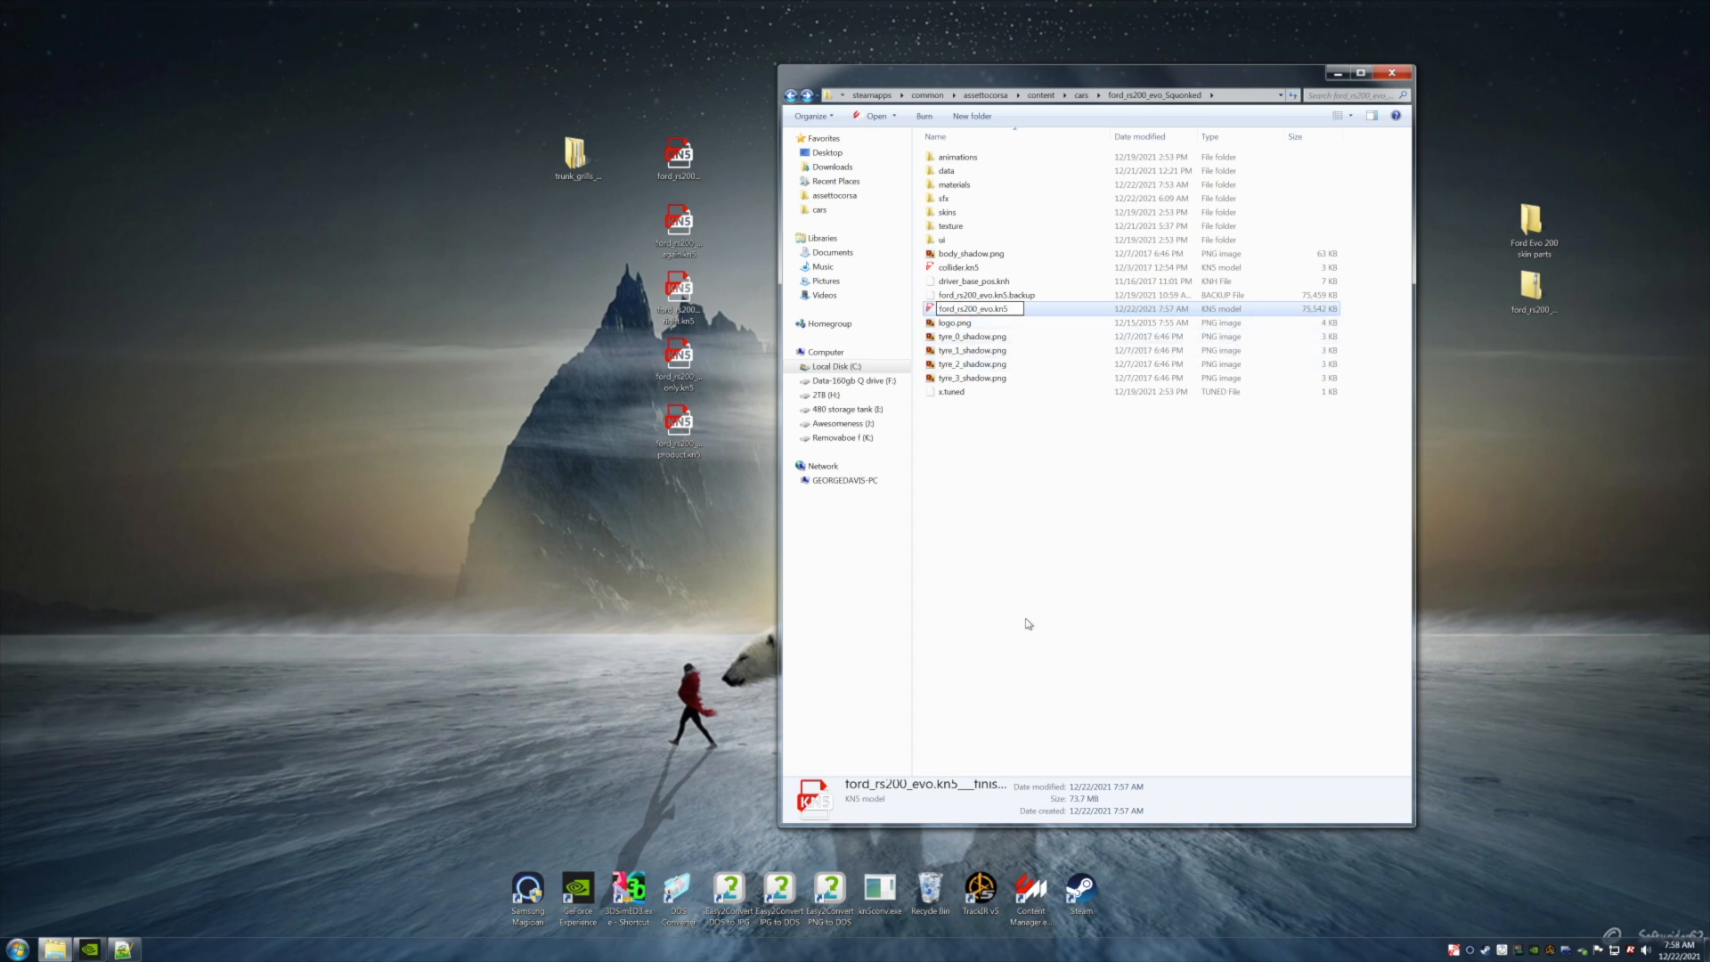
pyautogui.click(1029, 623)
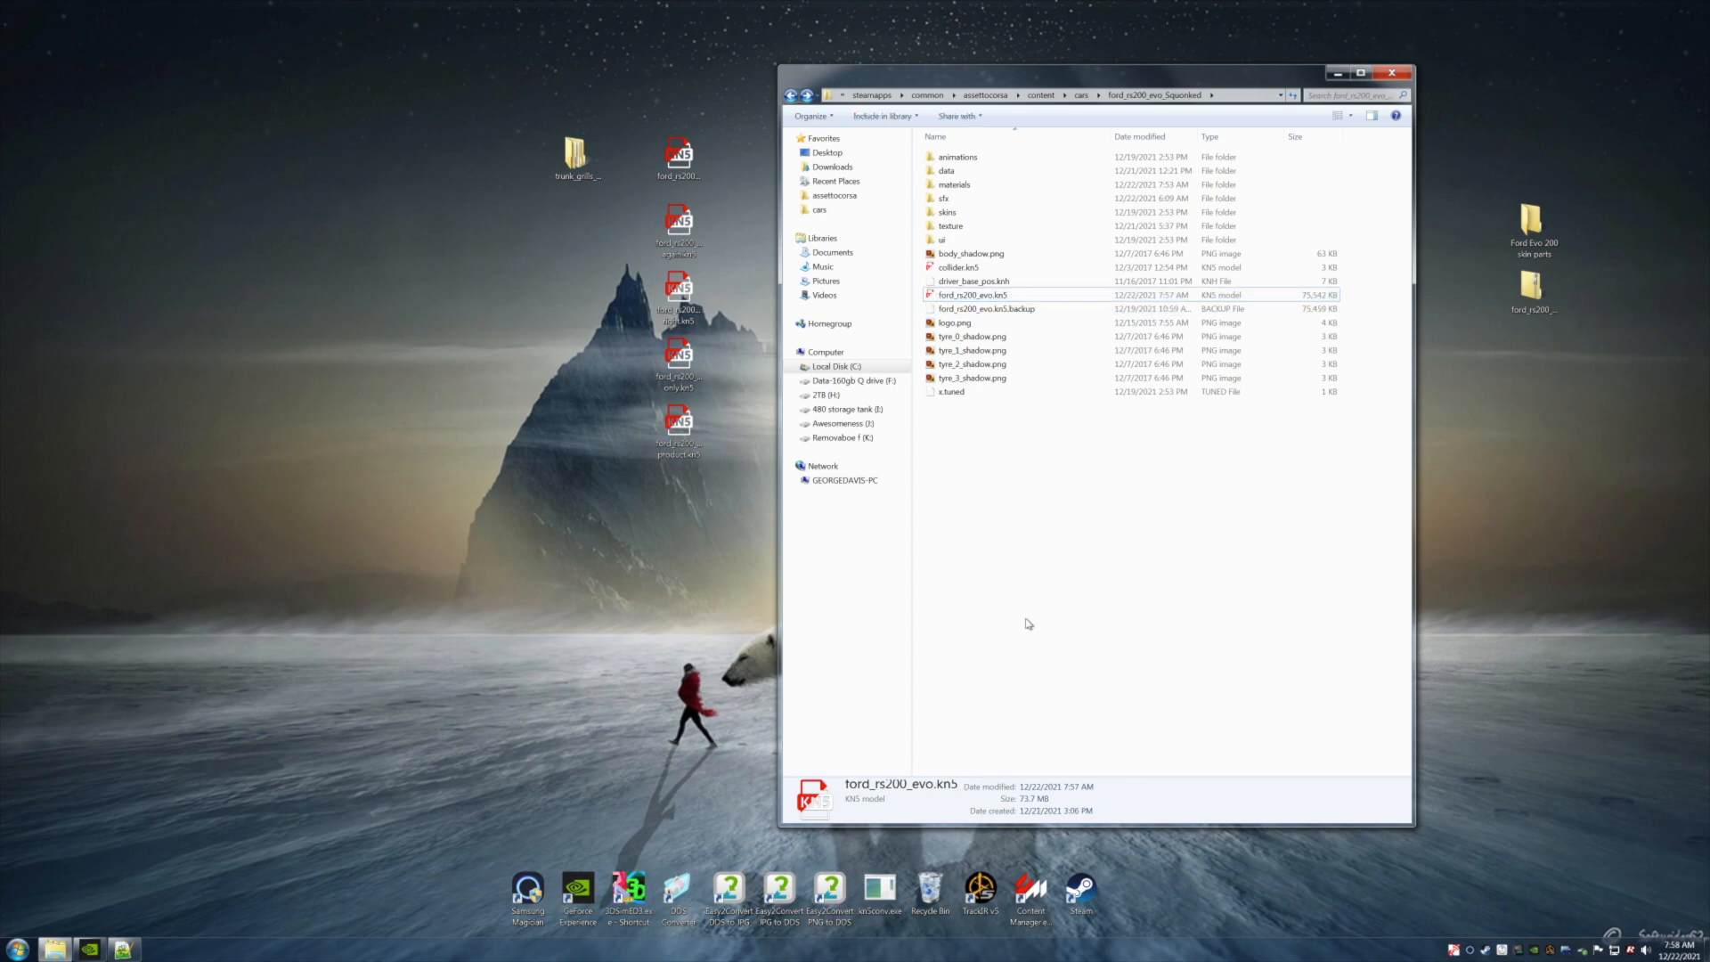
# Delete ford_rs200_evo.3se from the car's materials folder, and return to the ford_rs200_evo_Squonked folder.
pyautogui.doubleClick(975, 189)
pyautogui.click(971, 243)
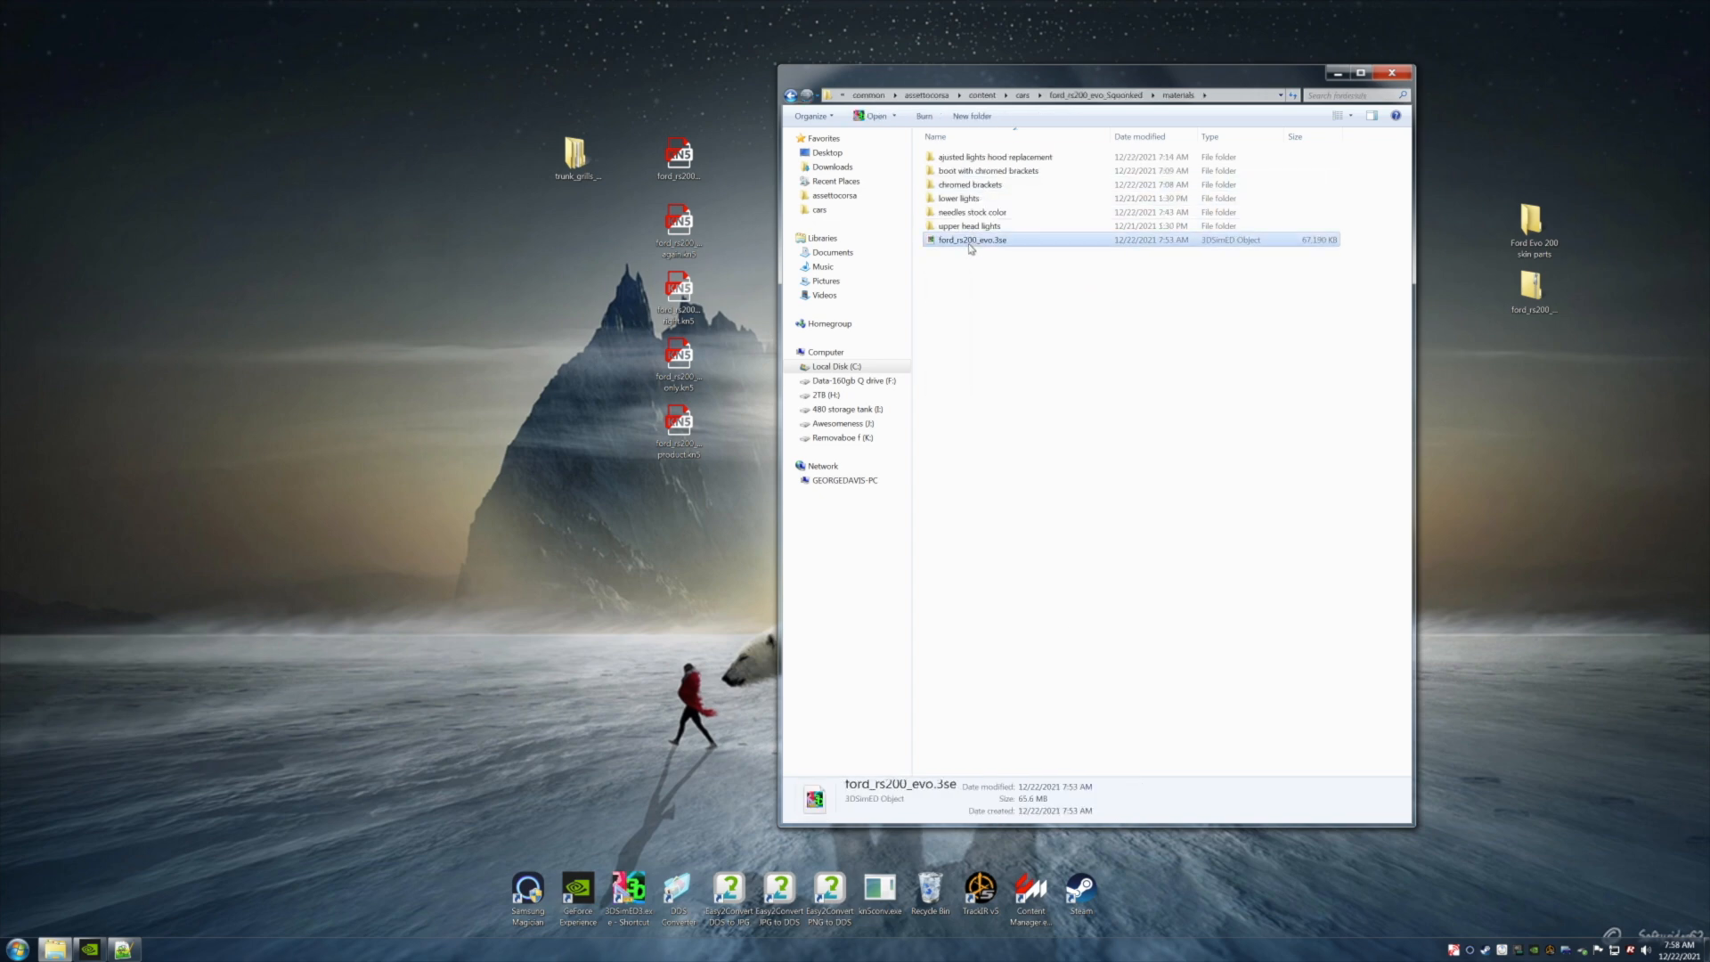
pyautogui.rightClick(971, 244)
pyautogui.click(1009, 441)
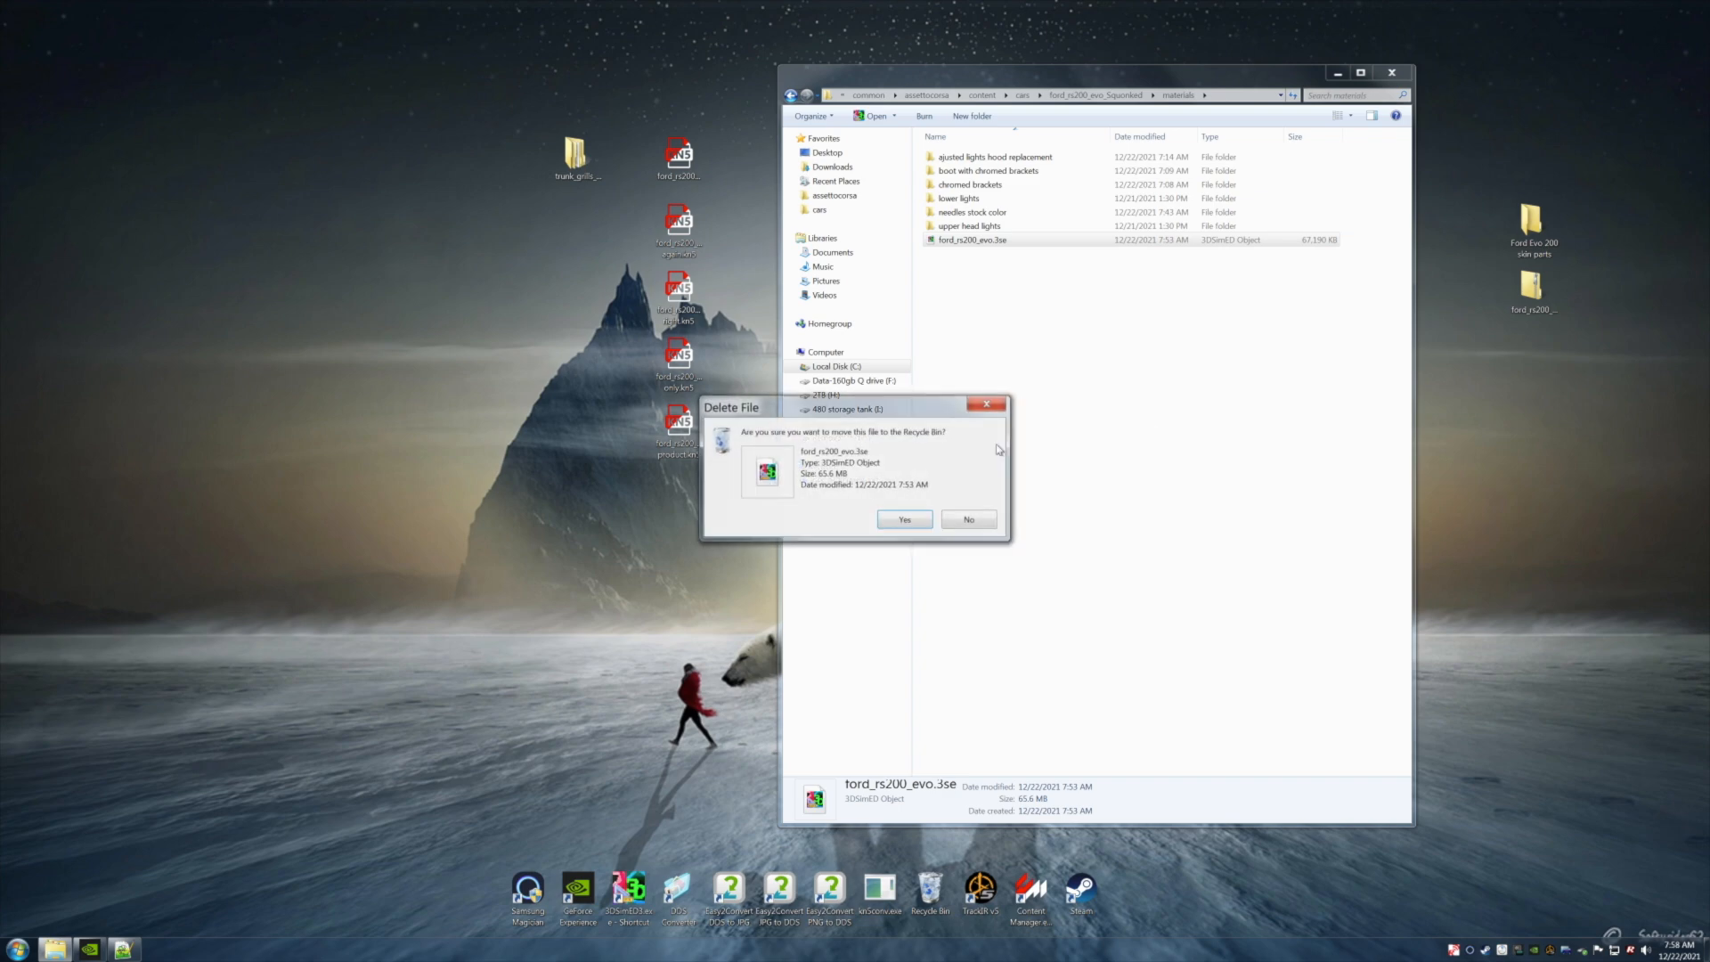
pyautogui.click(918, 523)
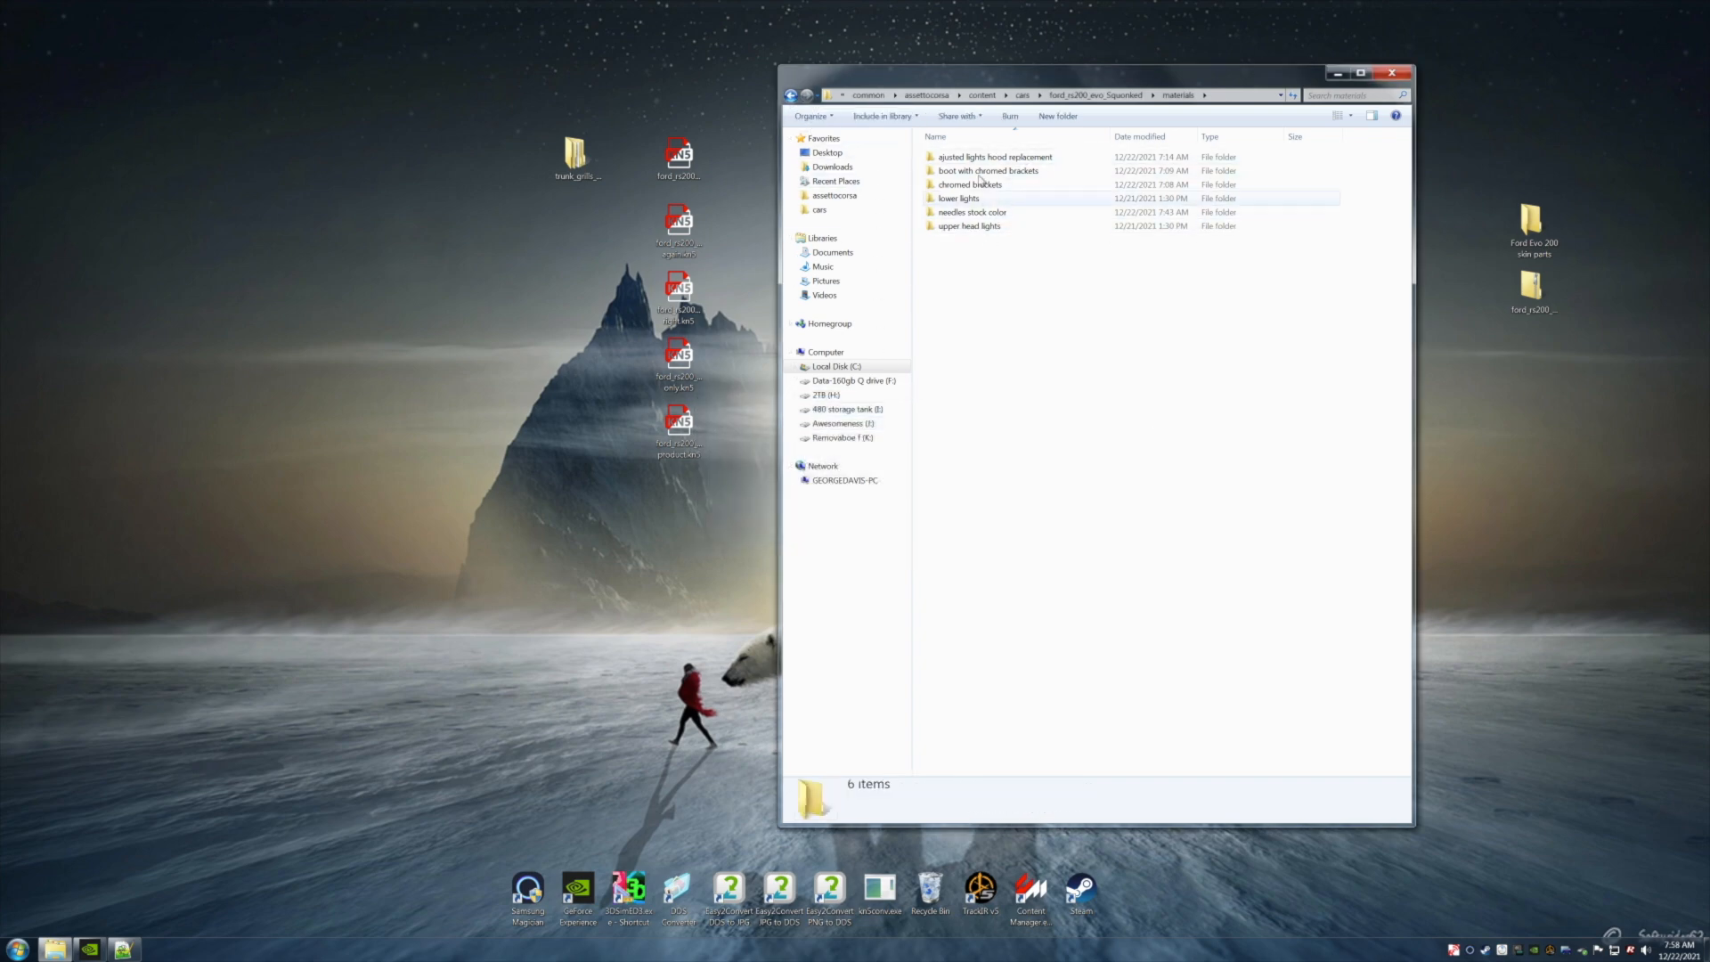
pyautogui.click(791, 95)
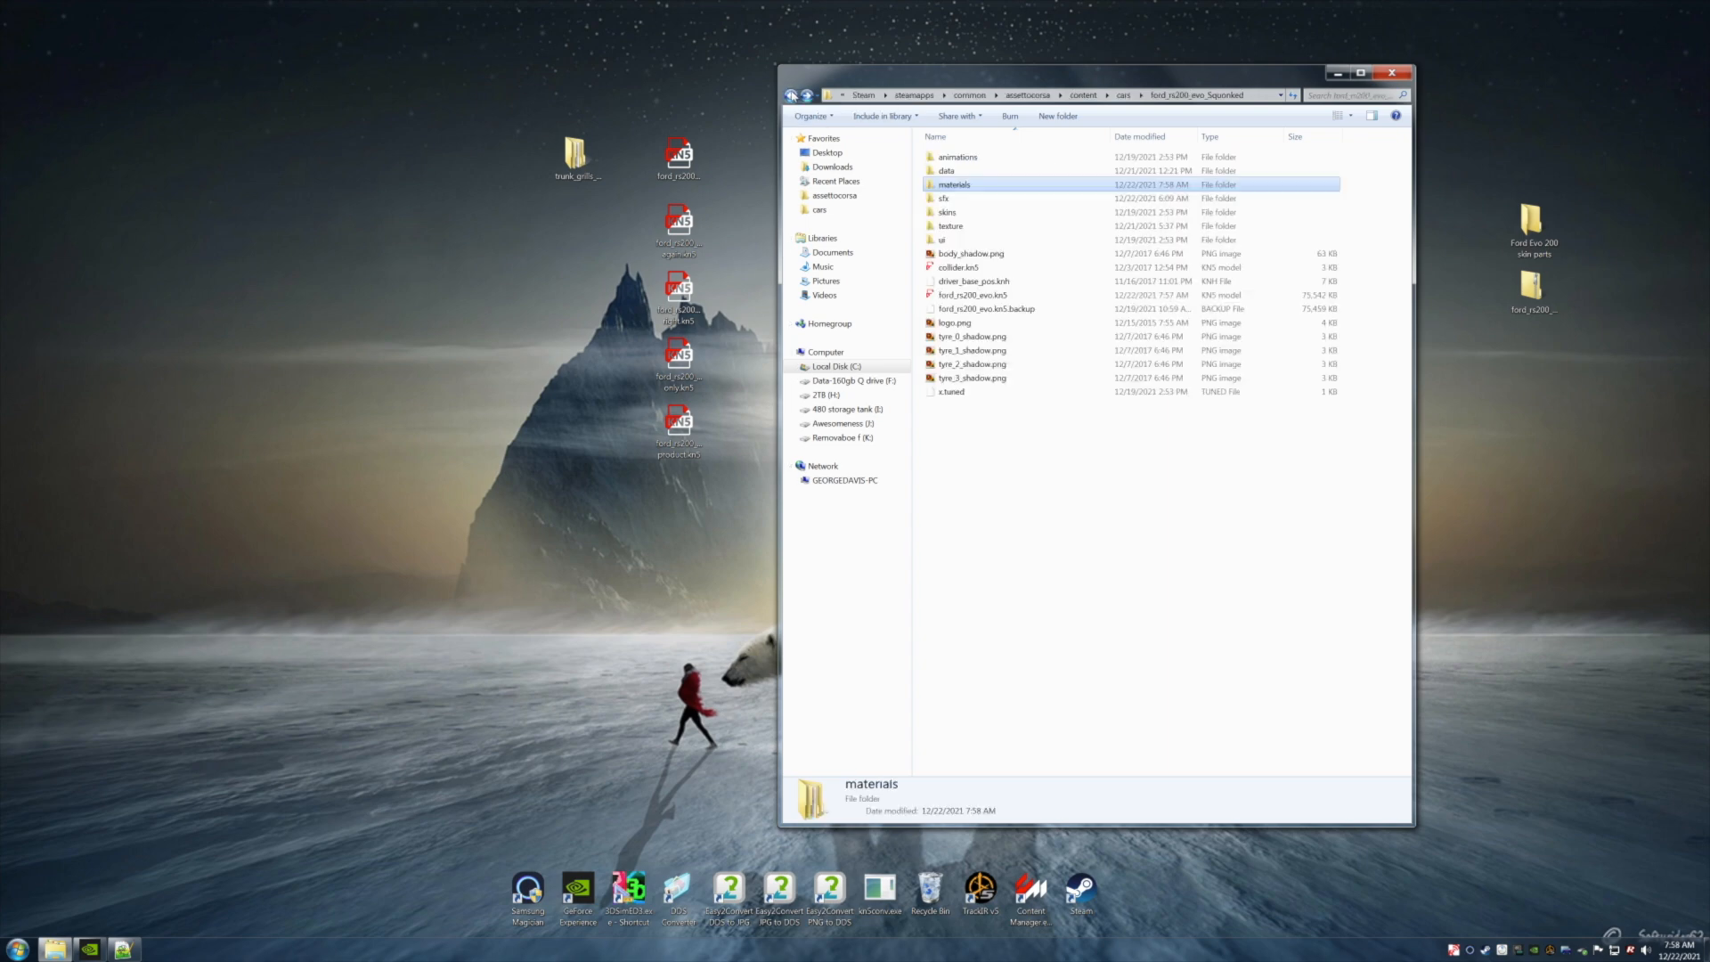
# Minimize the folder window and empty the Recycle Bin.
pyautogui.click(1338, 72)
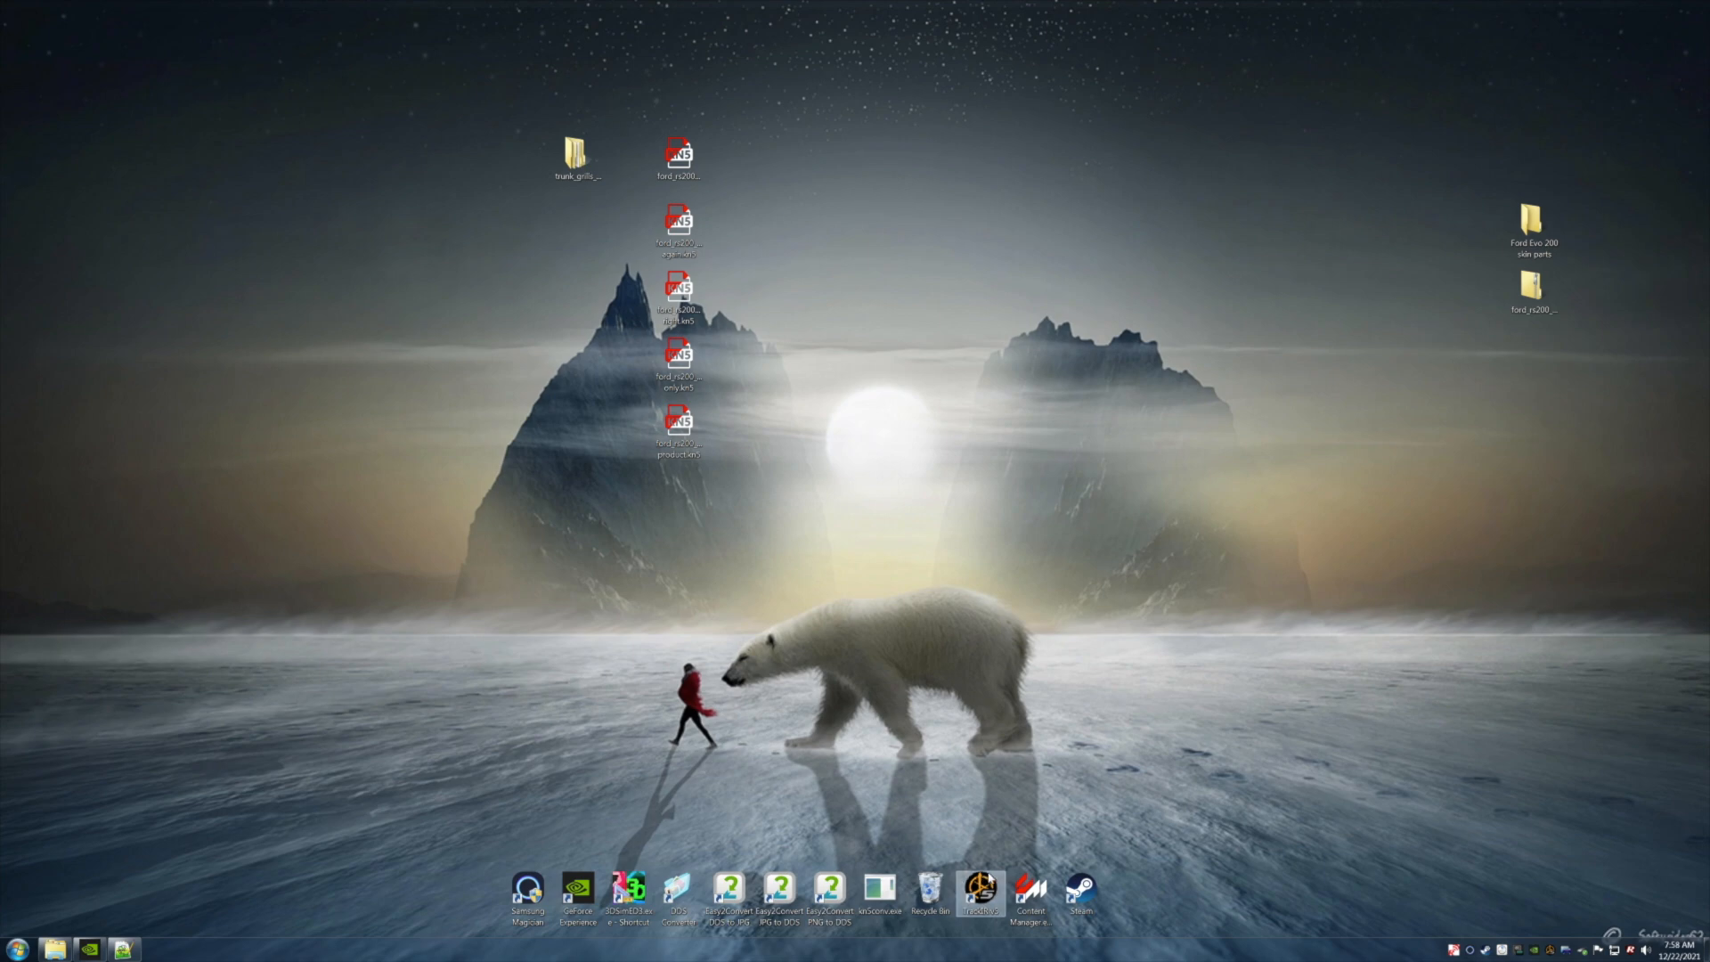
pyautogui.rightClick(928, 877)
pyautogui.click(958, 805)
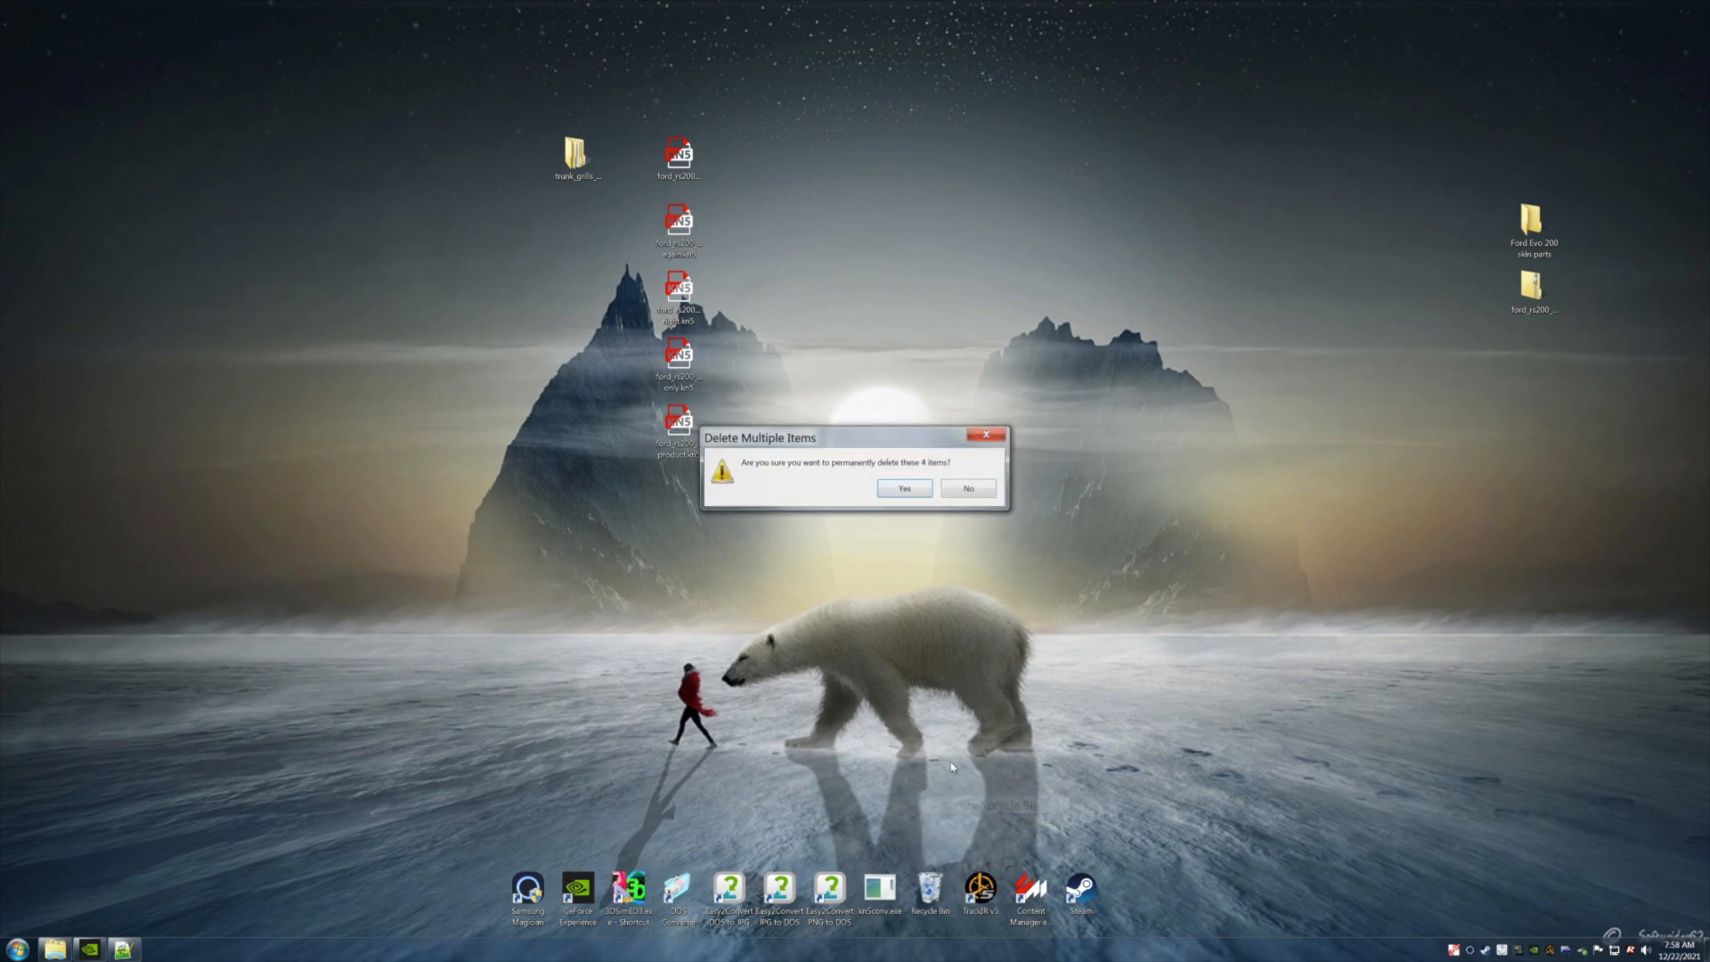
pyautogui.click(914, 496)
# Switch to Content Manager, open the Ford RS200 EVO Squonked in the CM Showroom, and turn on its lights.
pyautogui.click(1031, 891)
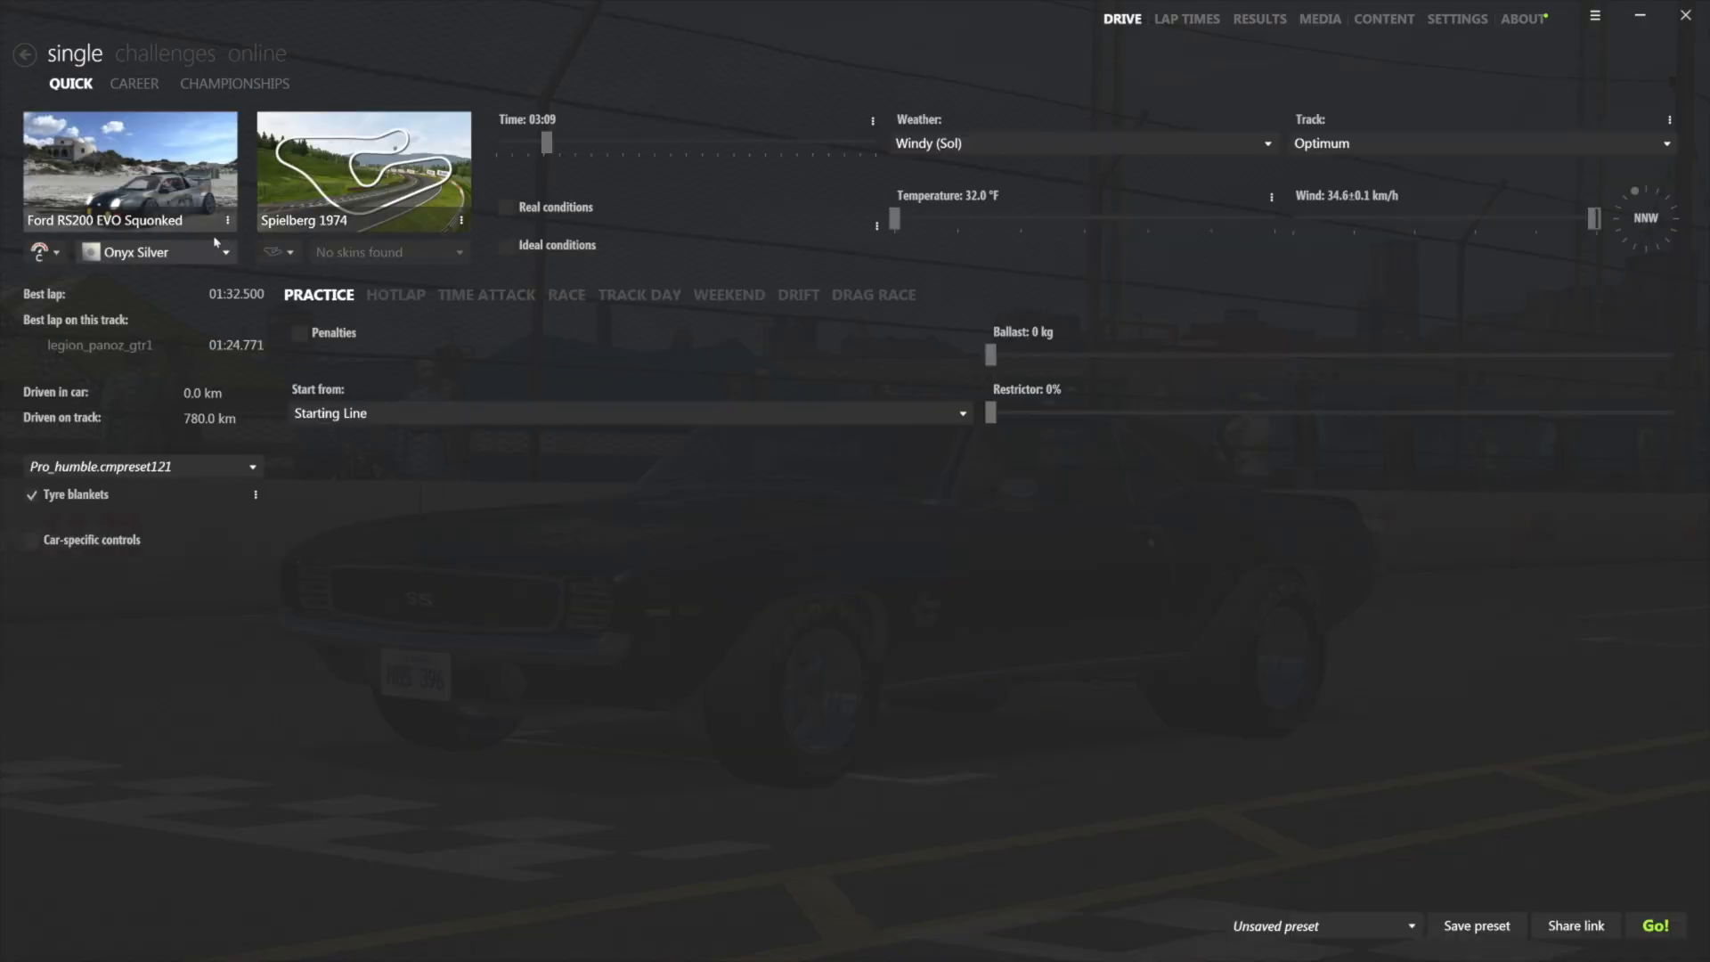
pyautogui.click(169, 212)
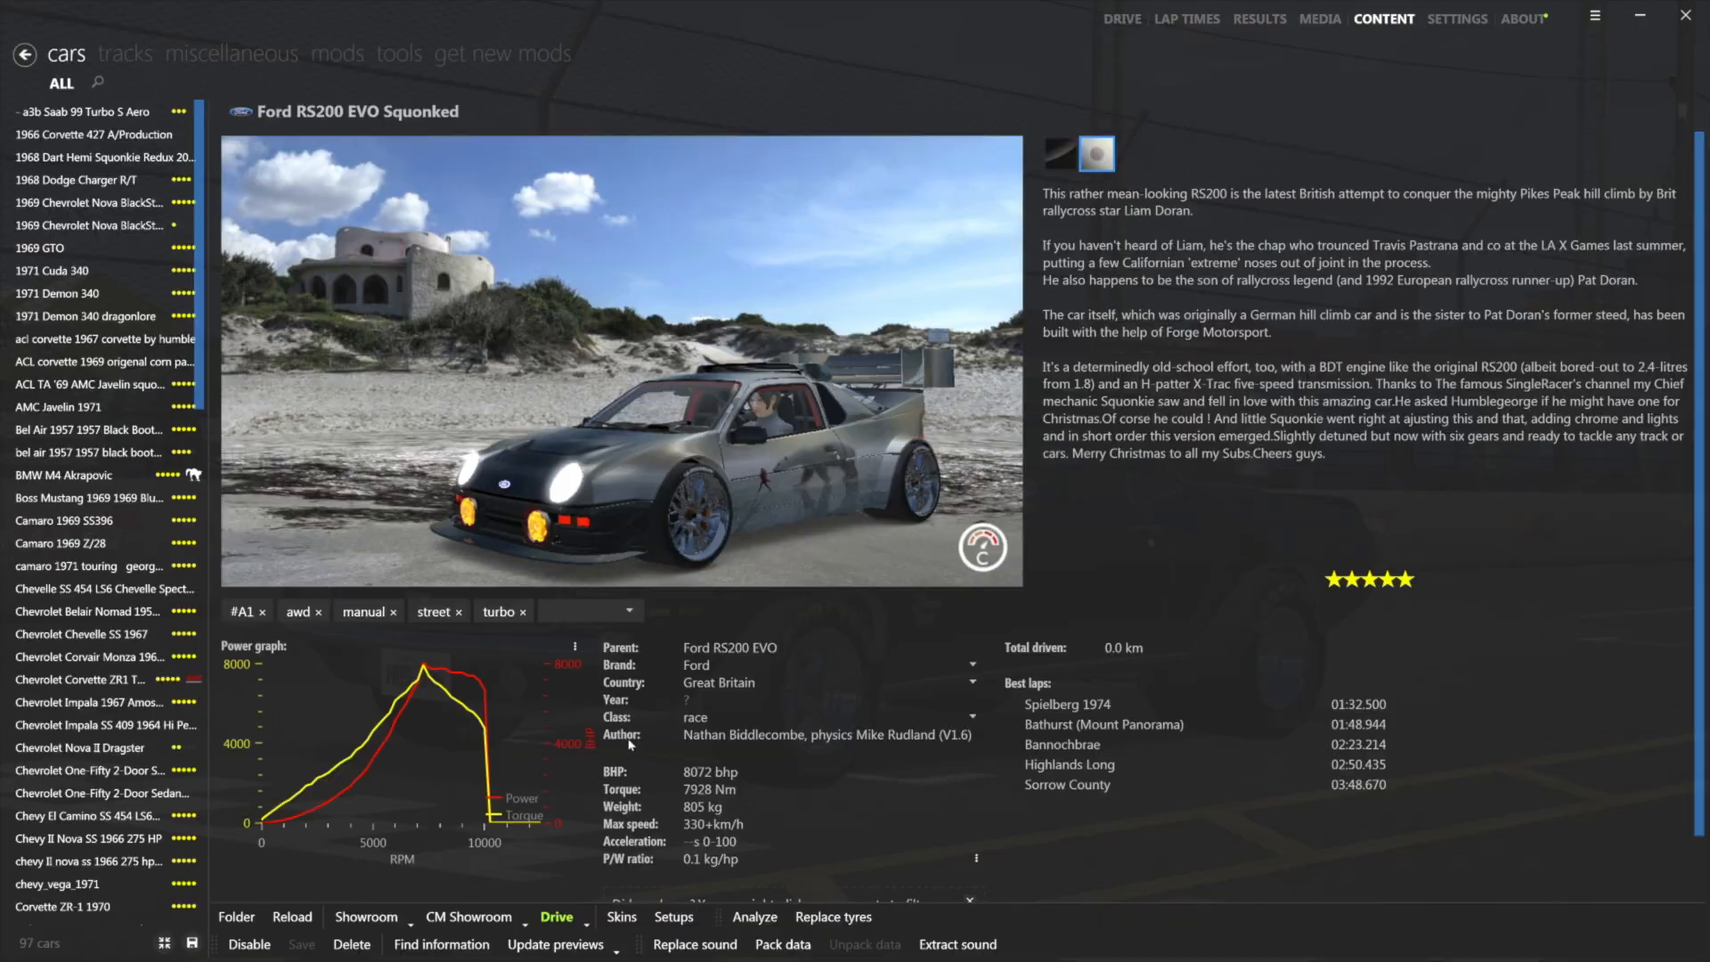
pyautogui.click(484, 918)
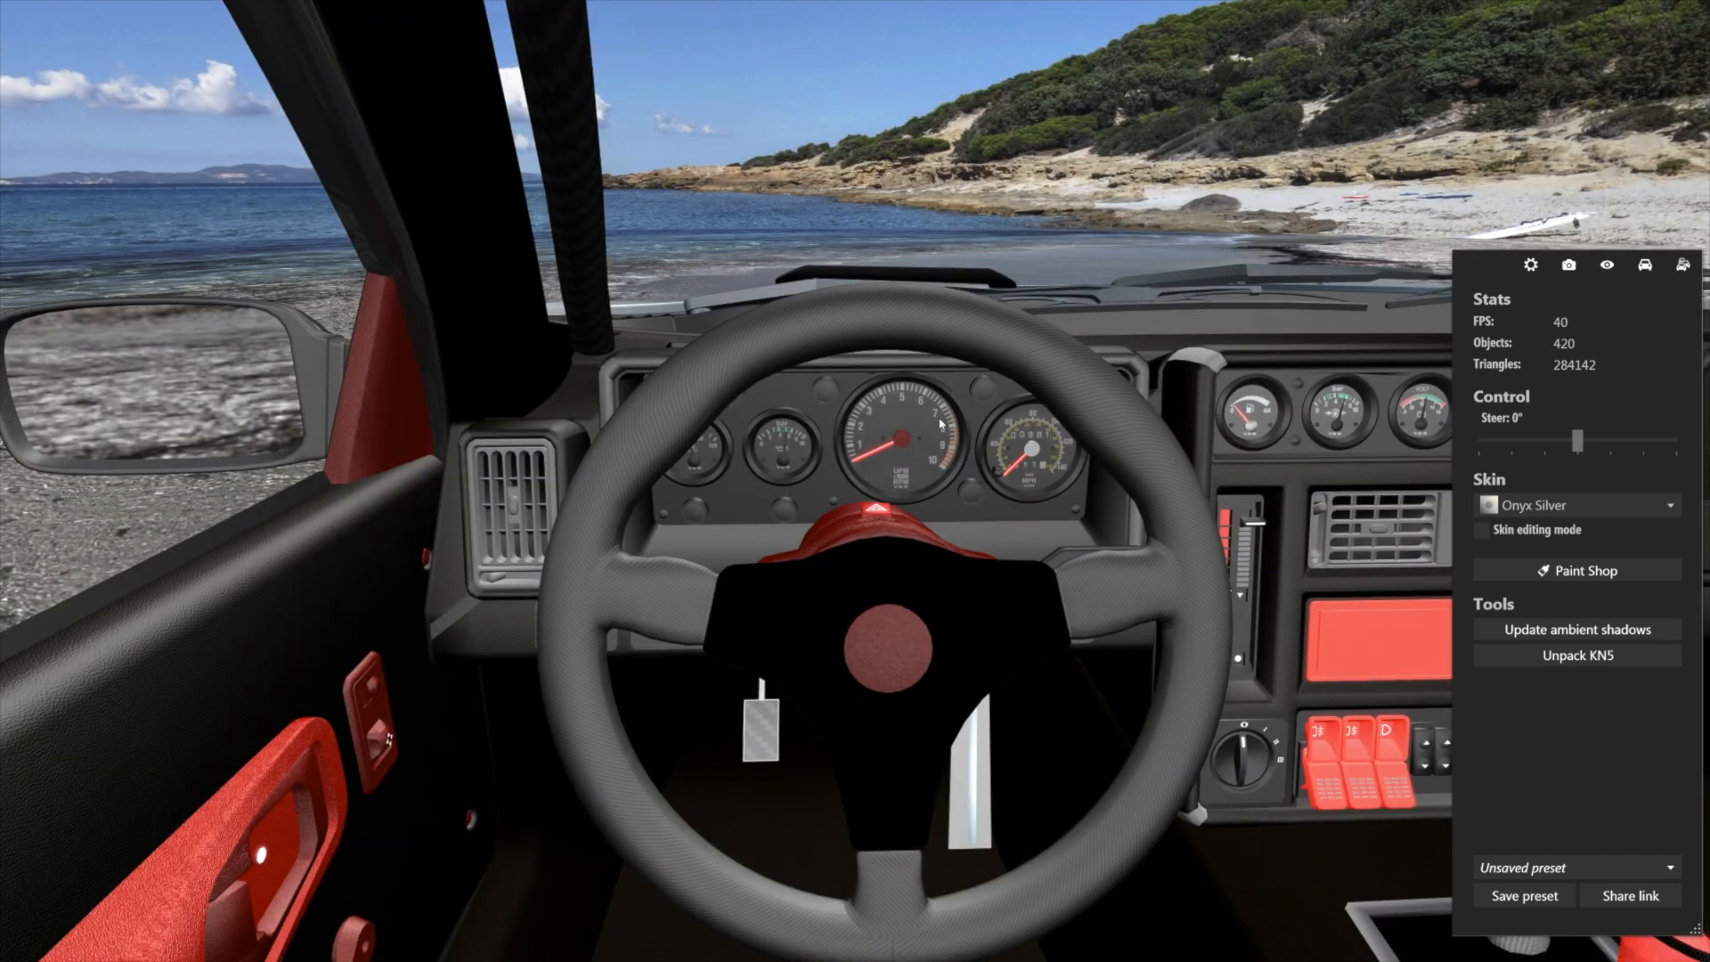
pyautogui.click(1644, 265)
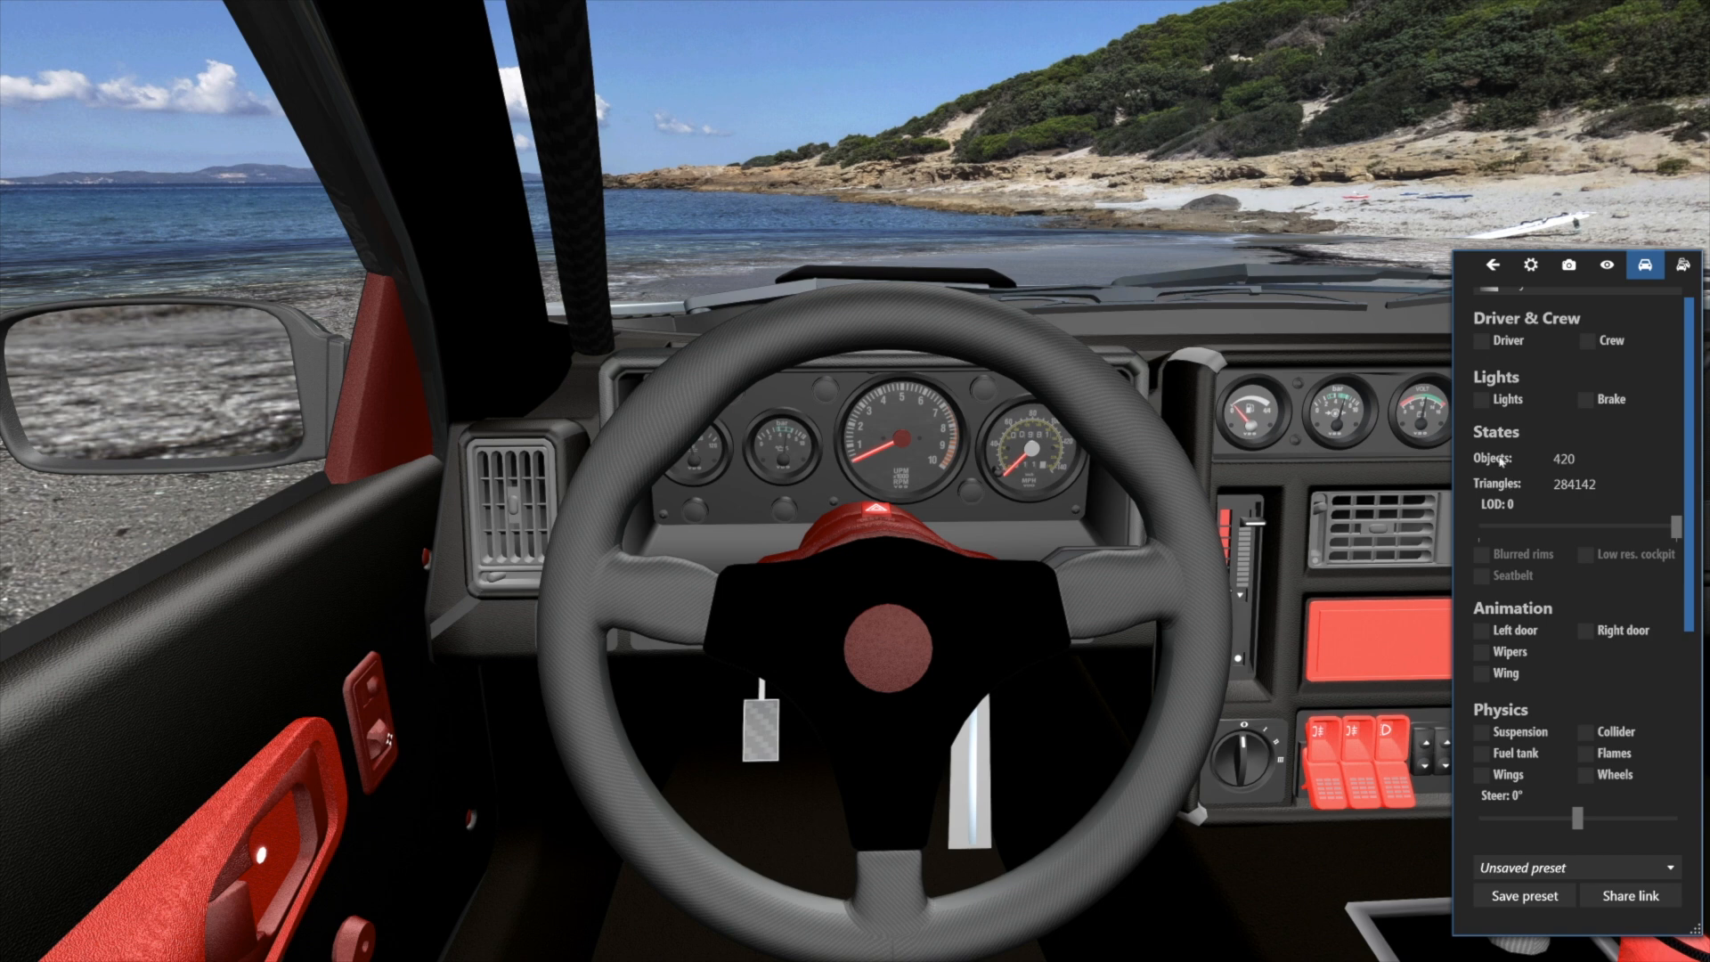
pyautogui.click(1482, 401)
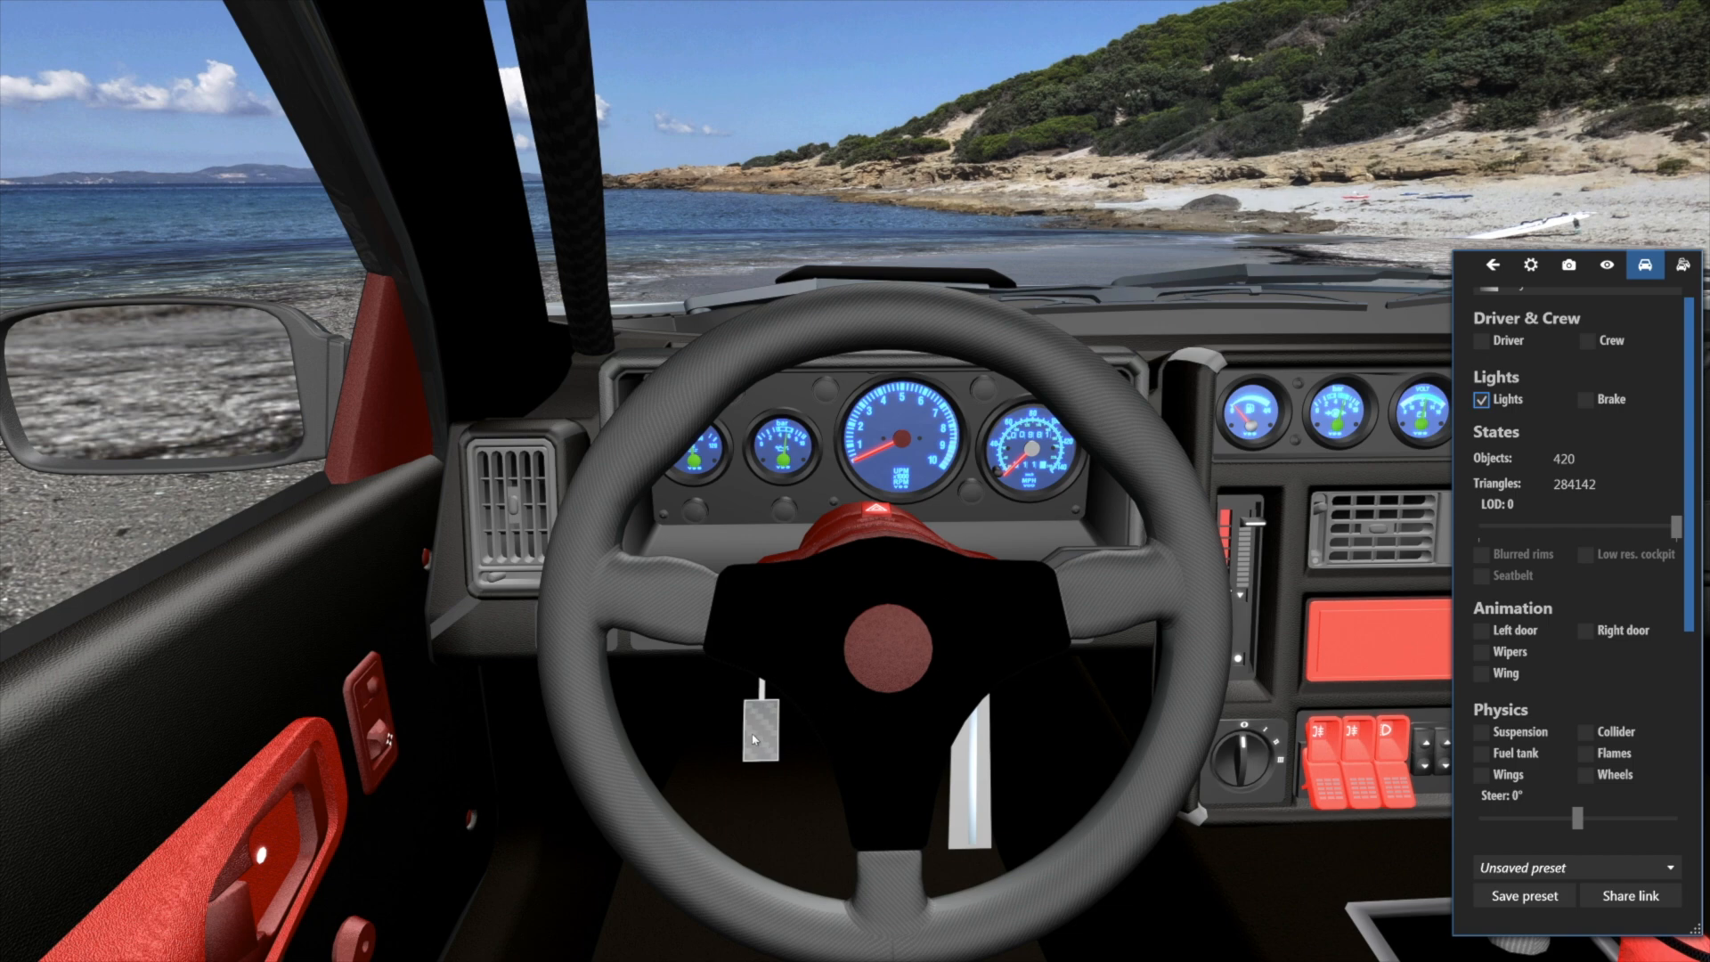
# Examine the lit gauges and needles across the dashboard from several cockpit angles, and close the showroom.
pyautogui.moveTo(816, 782); pyautogui.dragTo(934, 804)
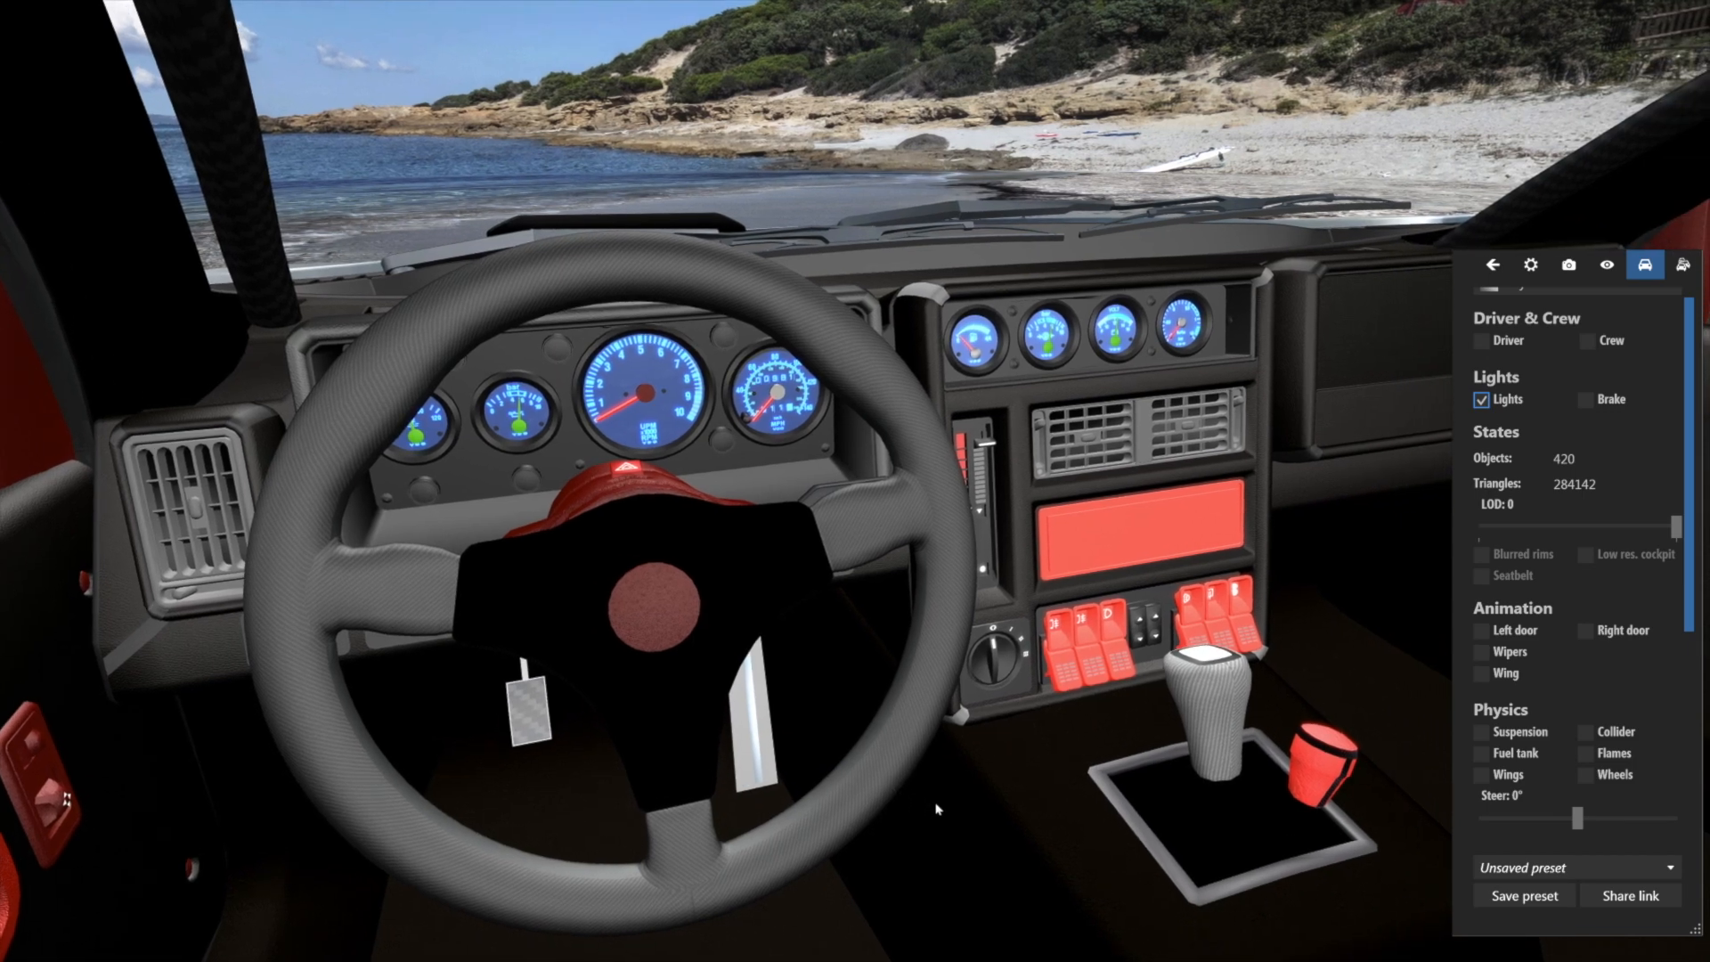
pyautogui.moveTo(935, 808); pyautogui.dragTo(1209, 806)
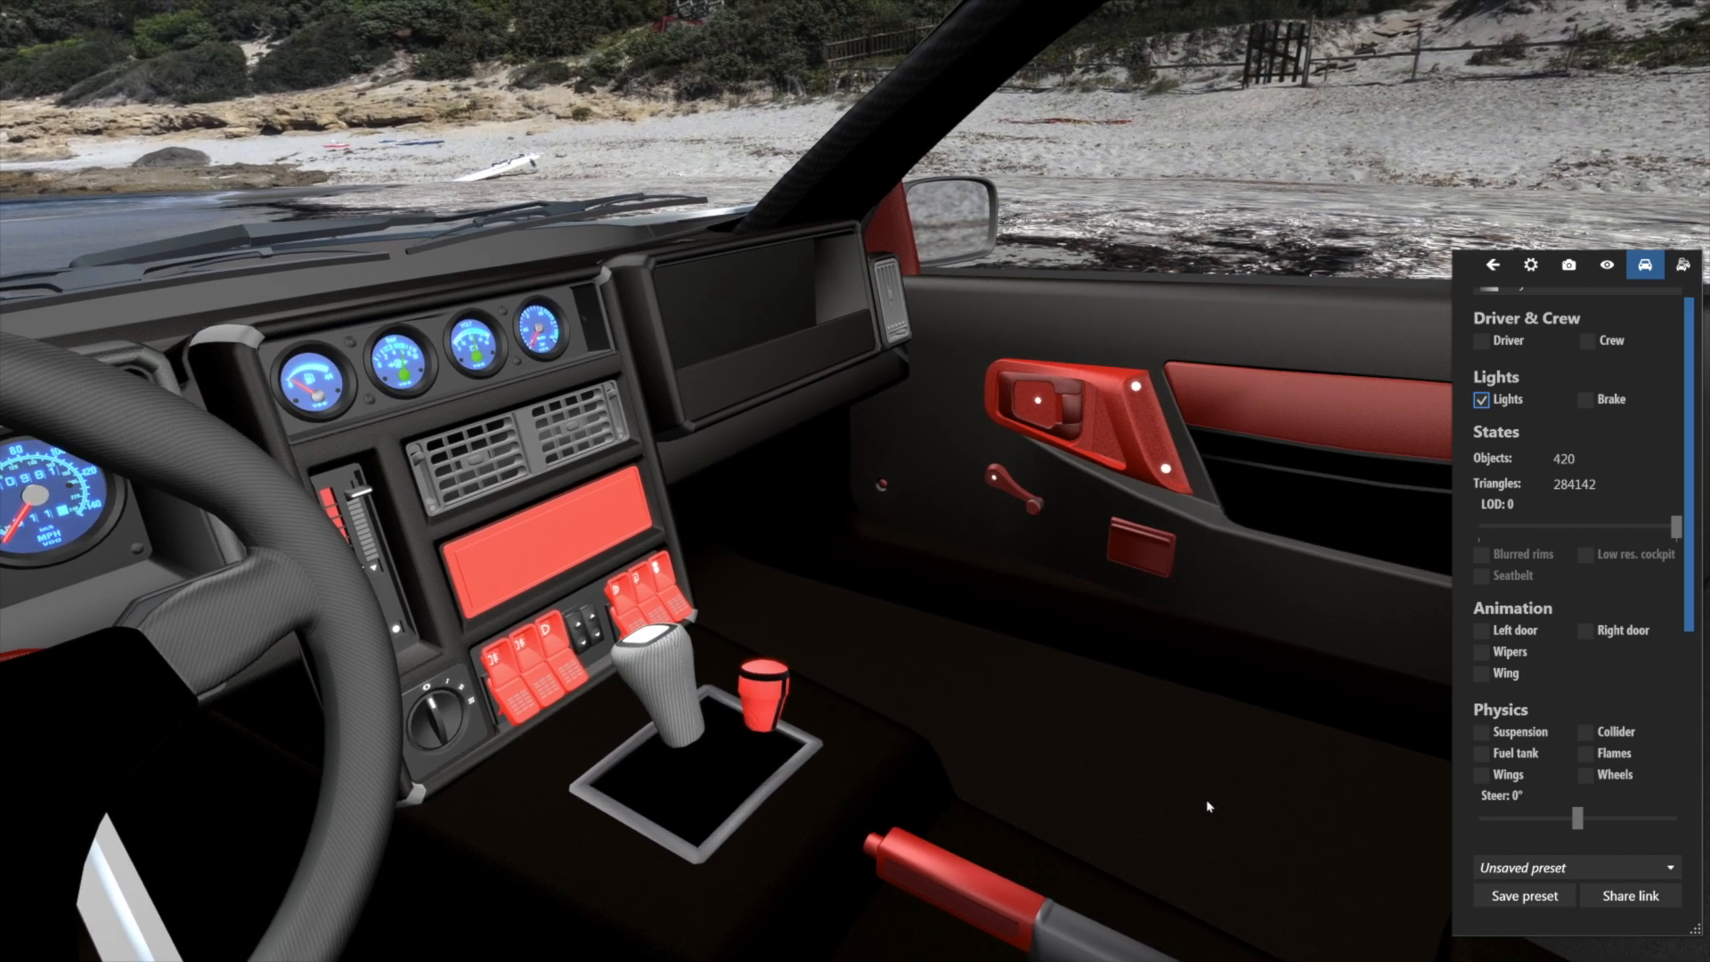
pyautogui.moveTo(1209, 806); pyautogui.dragTo(1205, 805)
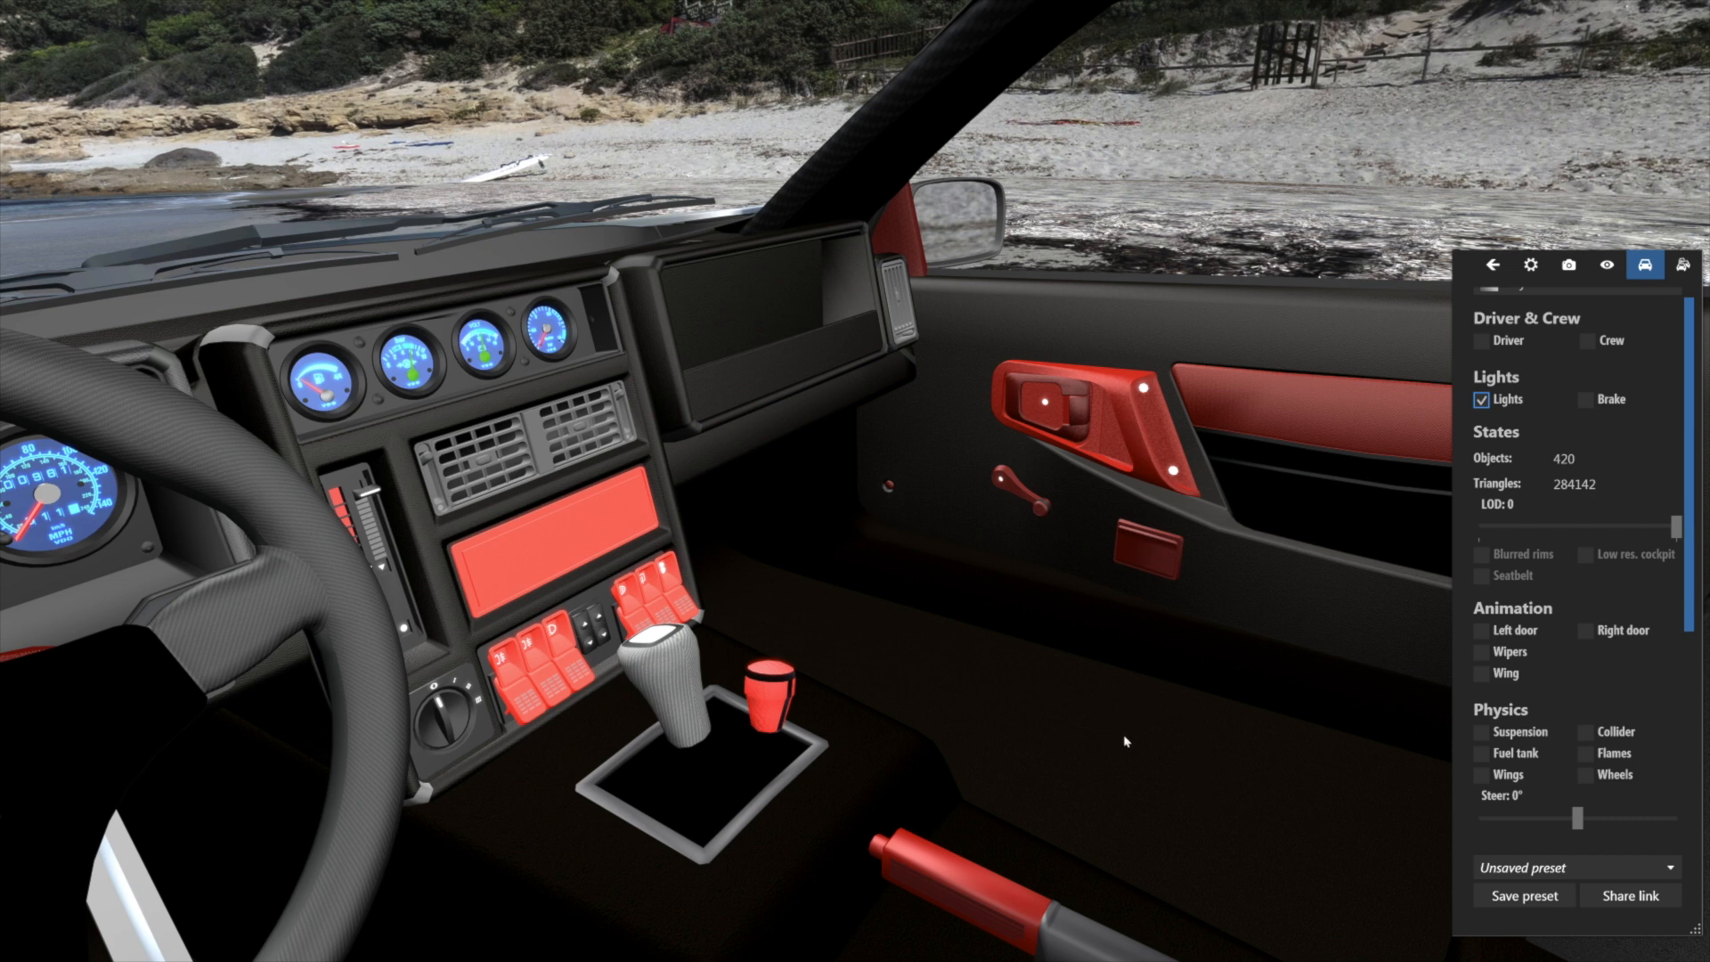
pyautogui.moveTo(1142, 733); pyautogui.dragTo(749, 674)
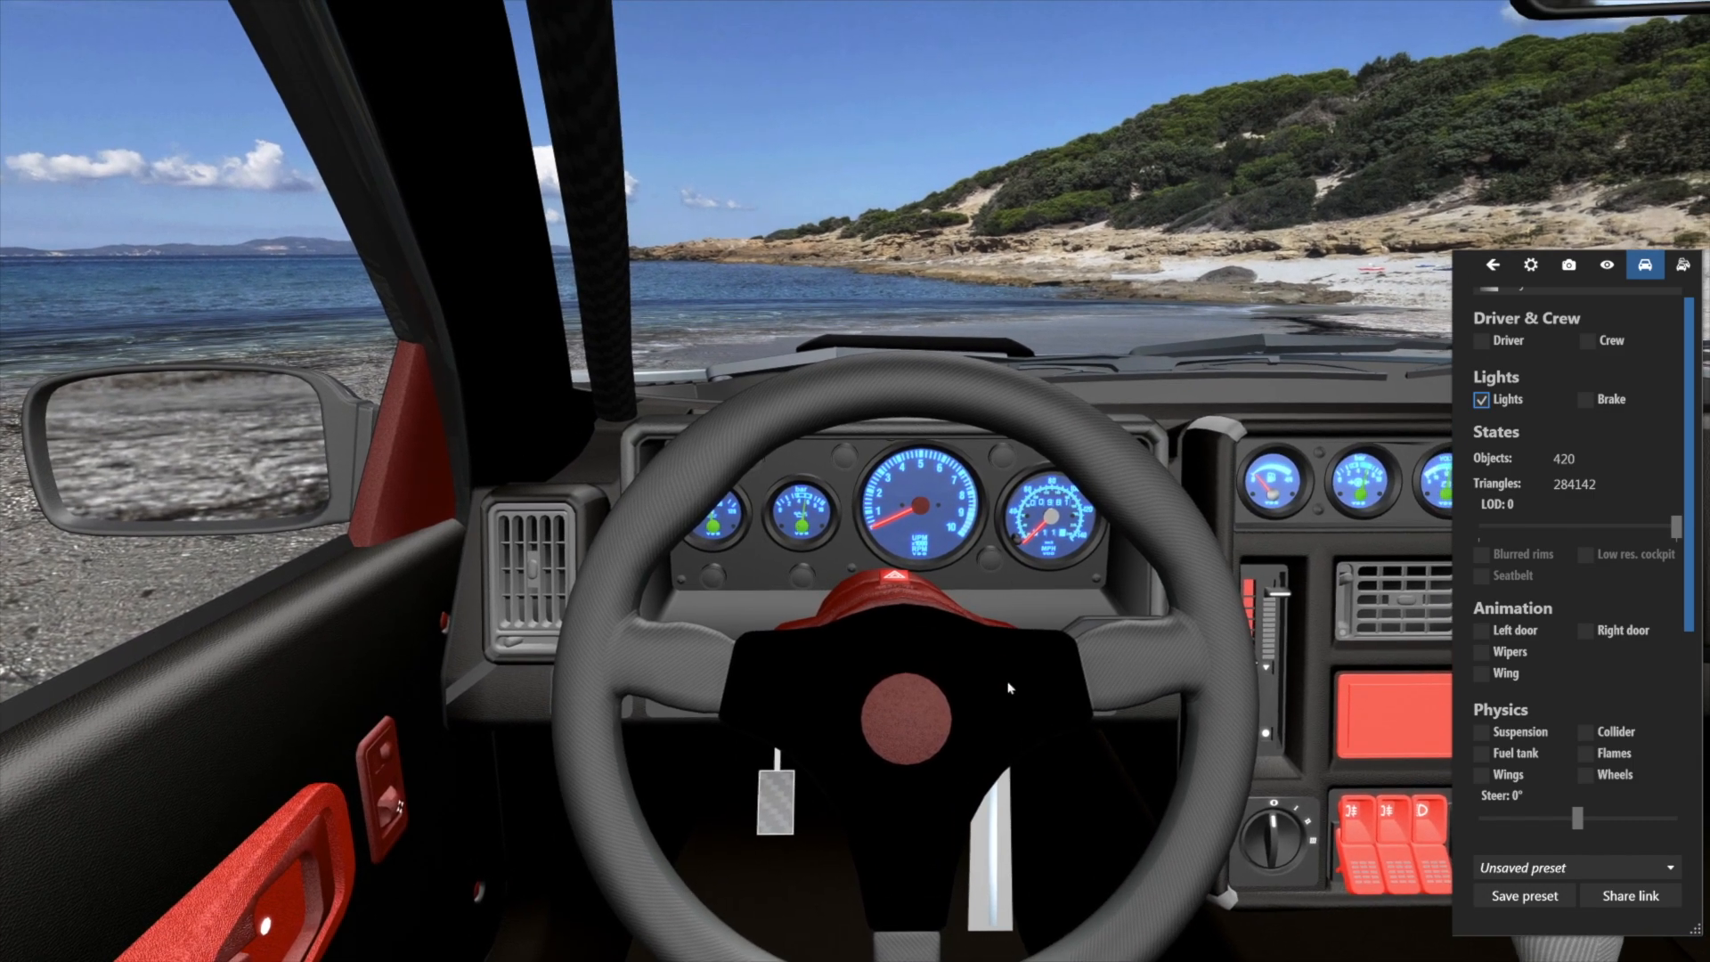
pyautogui.moveTo(908, 895); pyautogui.dragTo(953, 886)
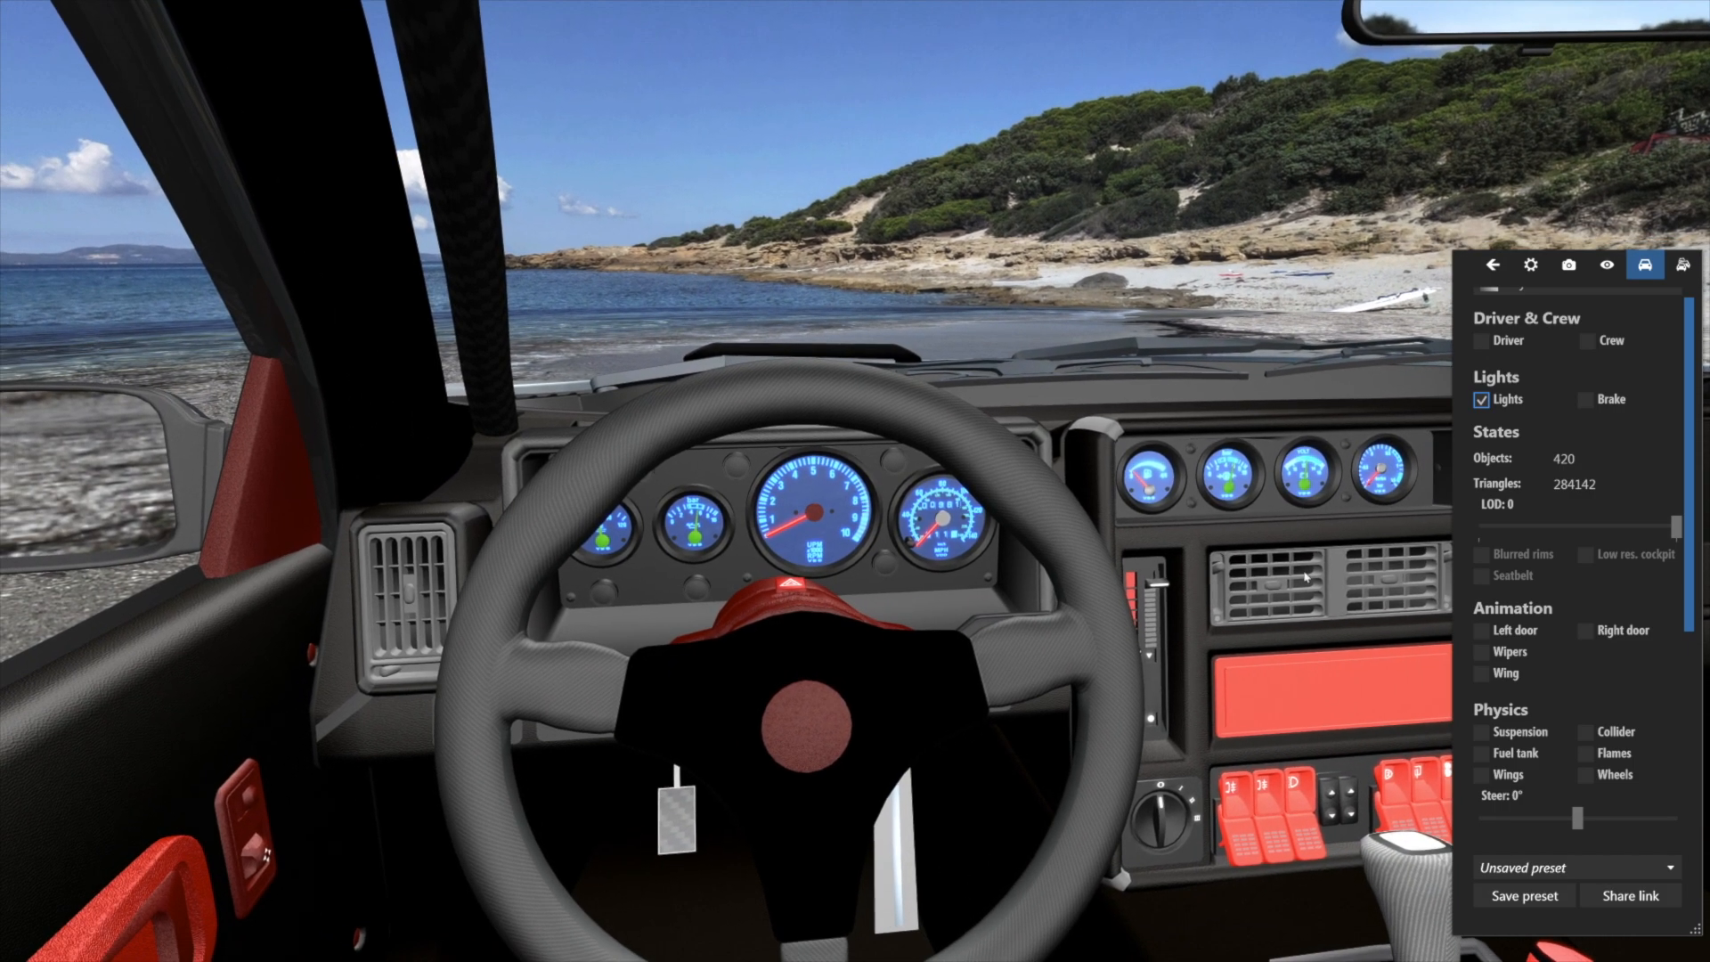
pyautogui.click(1506, 275)
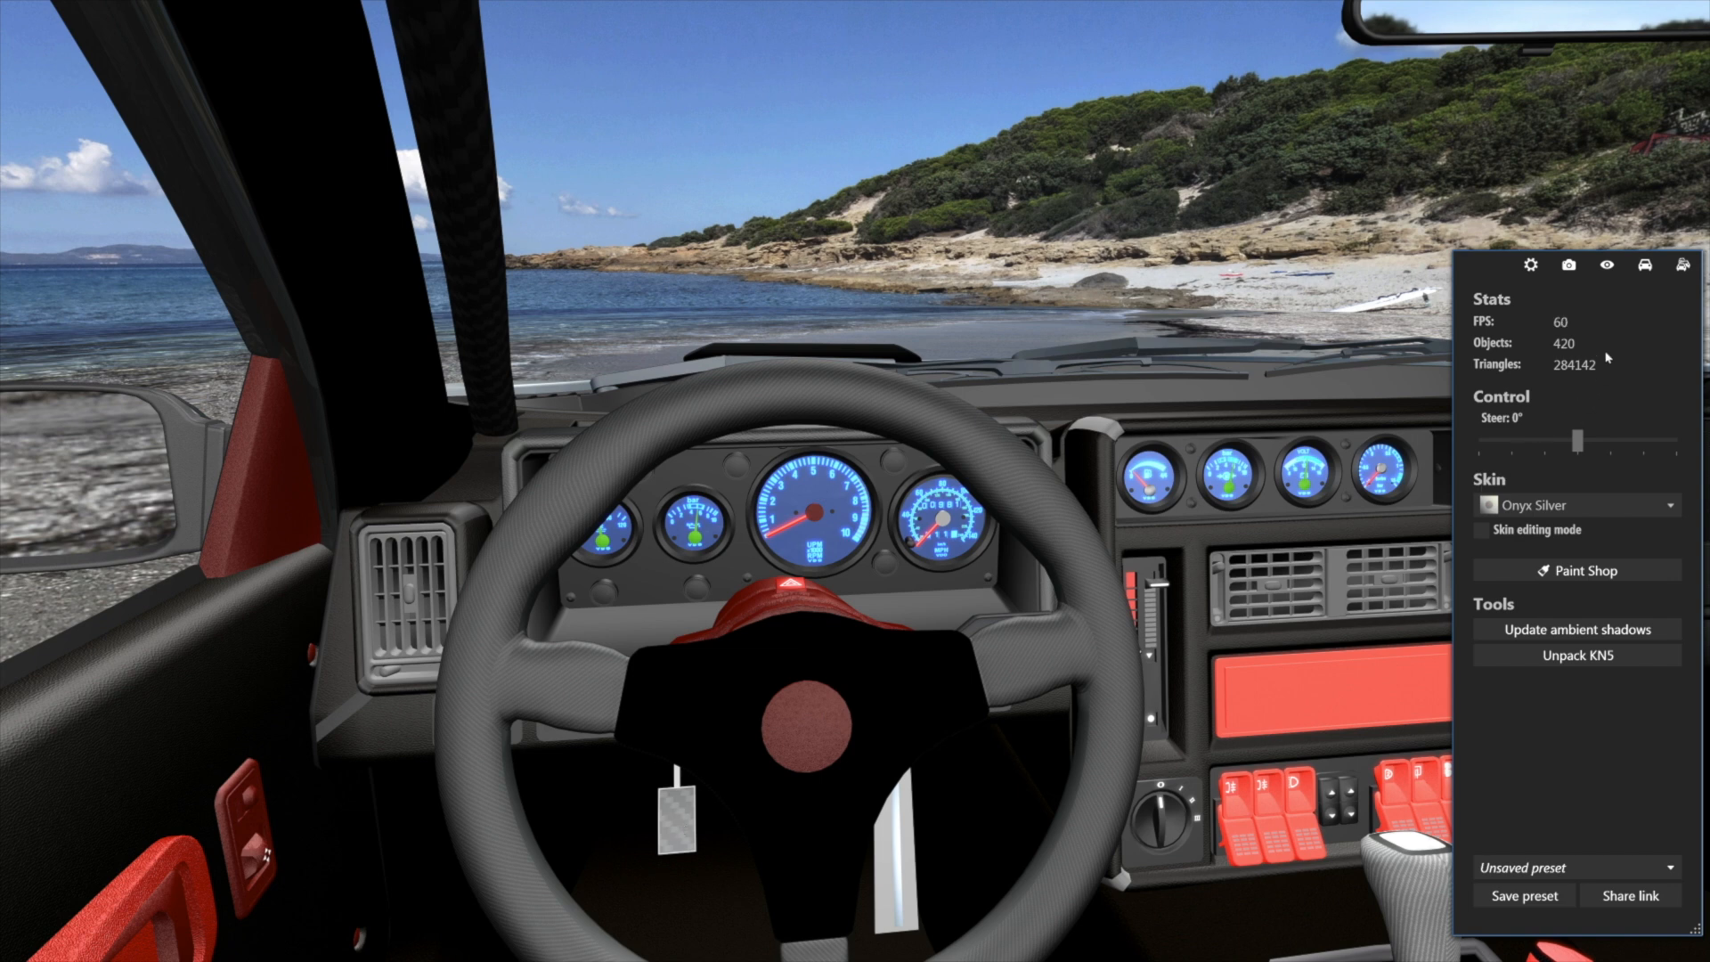
pyautogui.moveTo(1086, 841); pyautogui.dragTo(1170, 924)
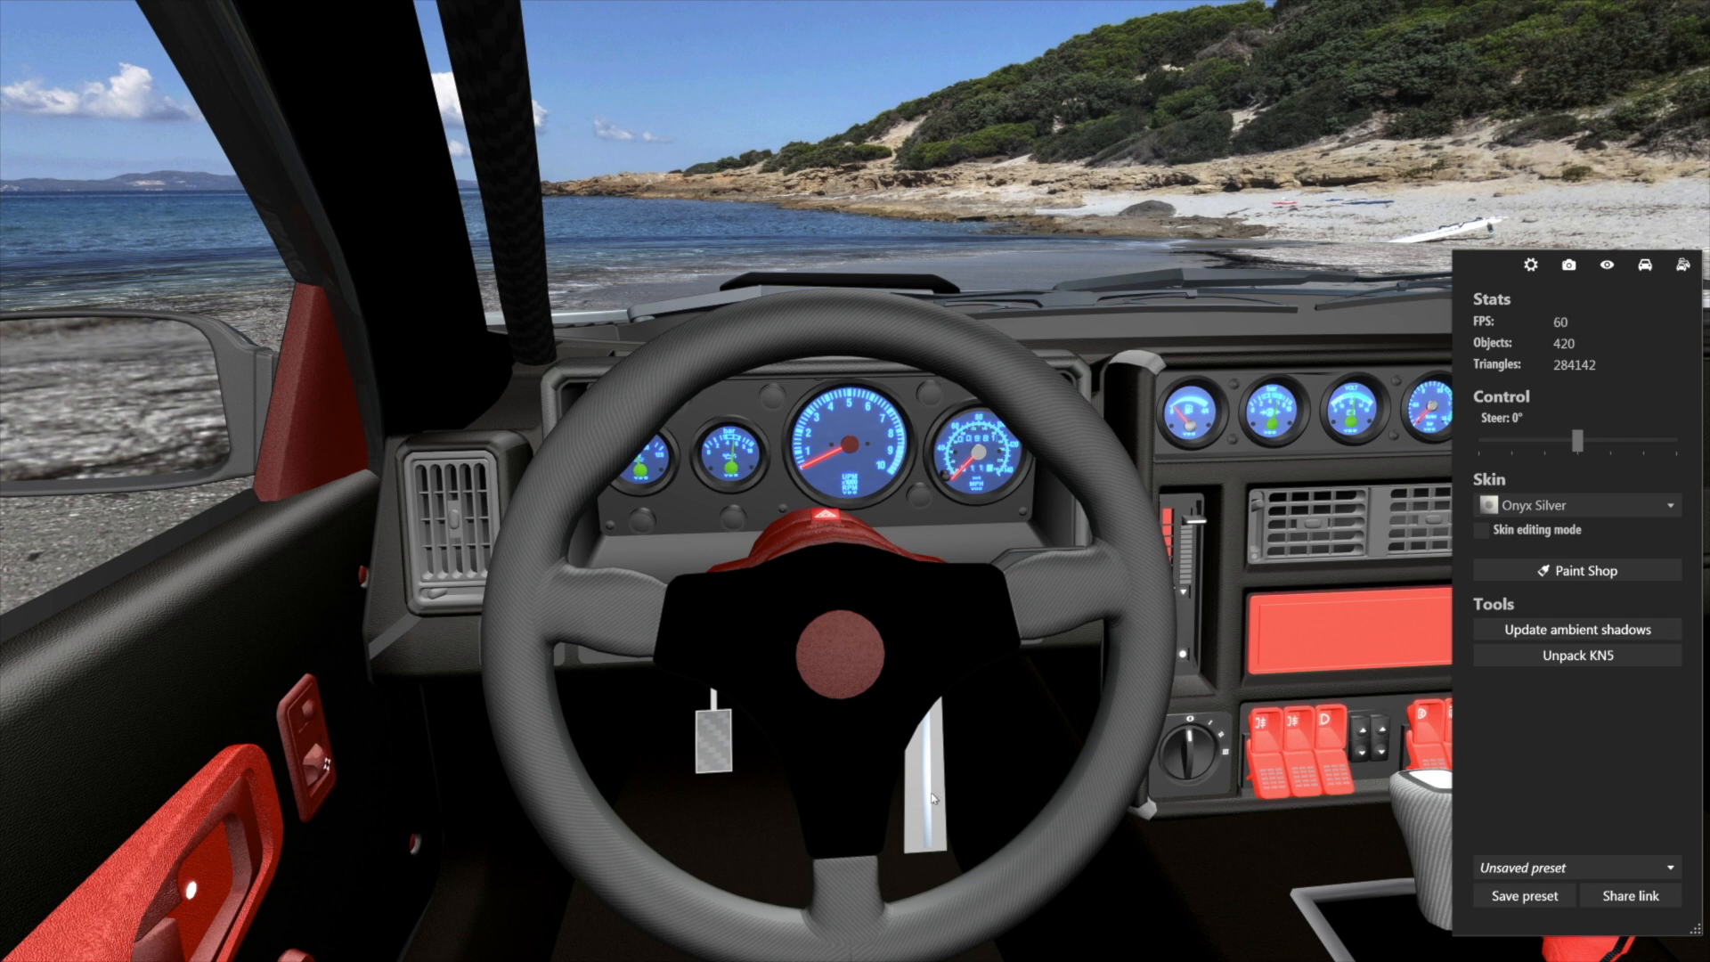
pyautogui.click(843, 793)
pyautogui.press('Escape')
pyautogui.press('Escape')
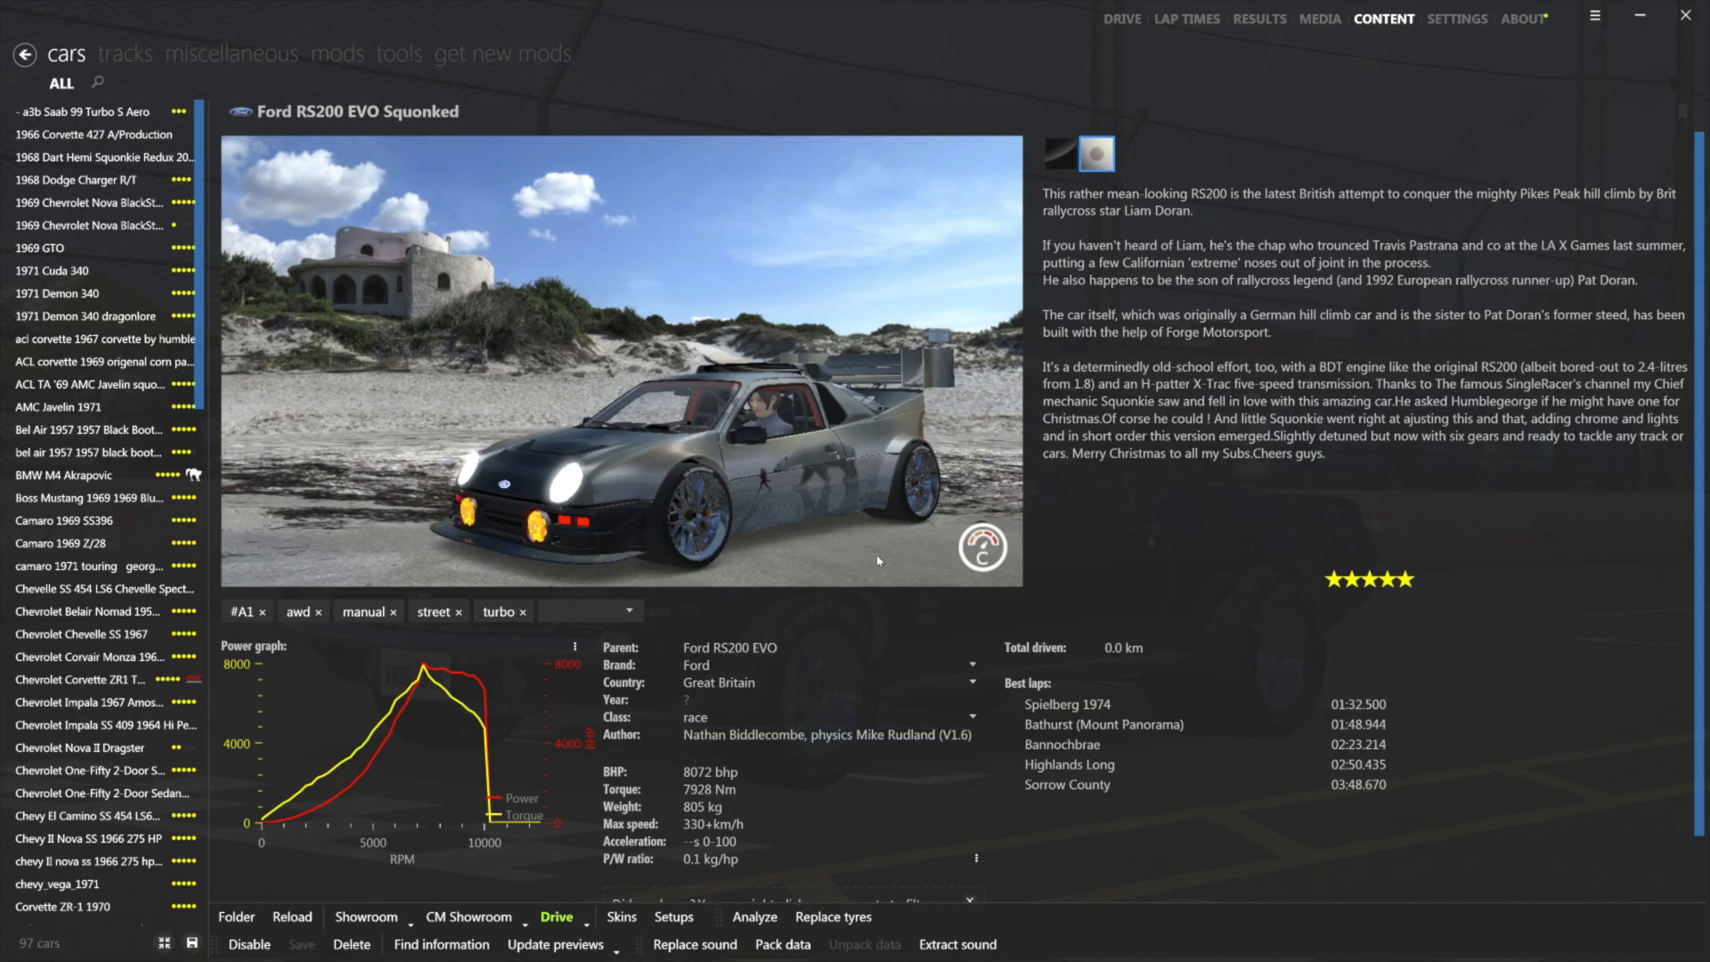
# Launch a practice session with the Ford RS200 EVO Squonked at Spielberg 1974, and enter the track.
pyautogui.click(1122, 25)
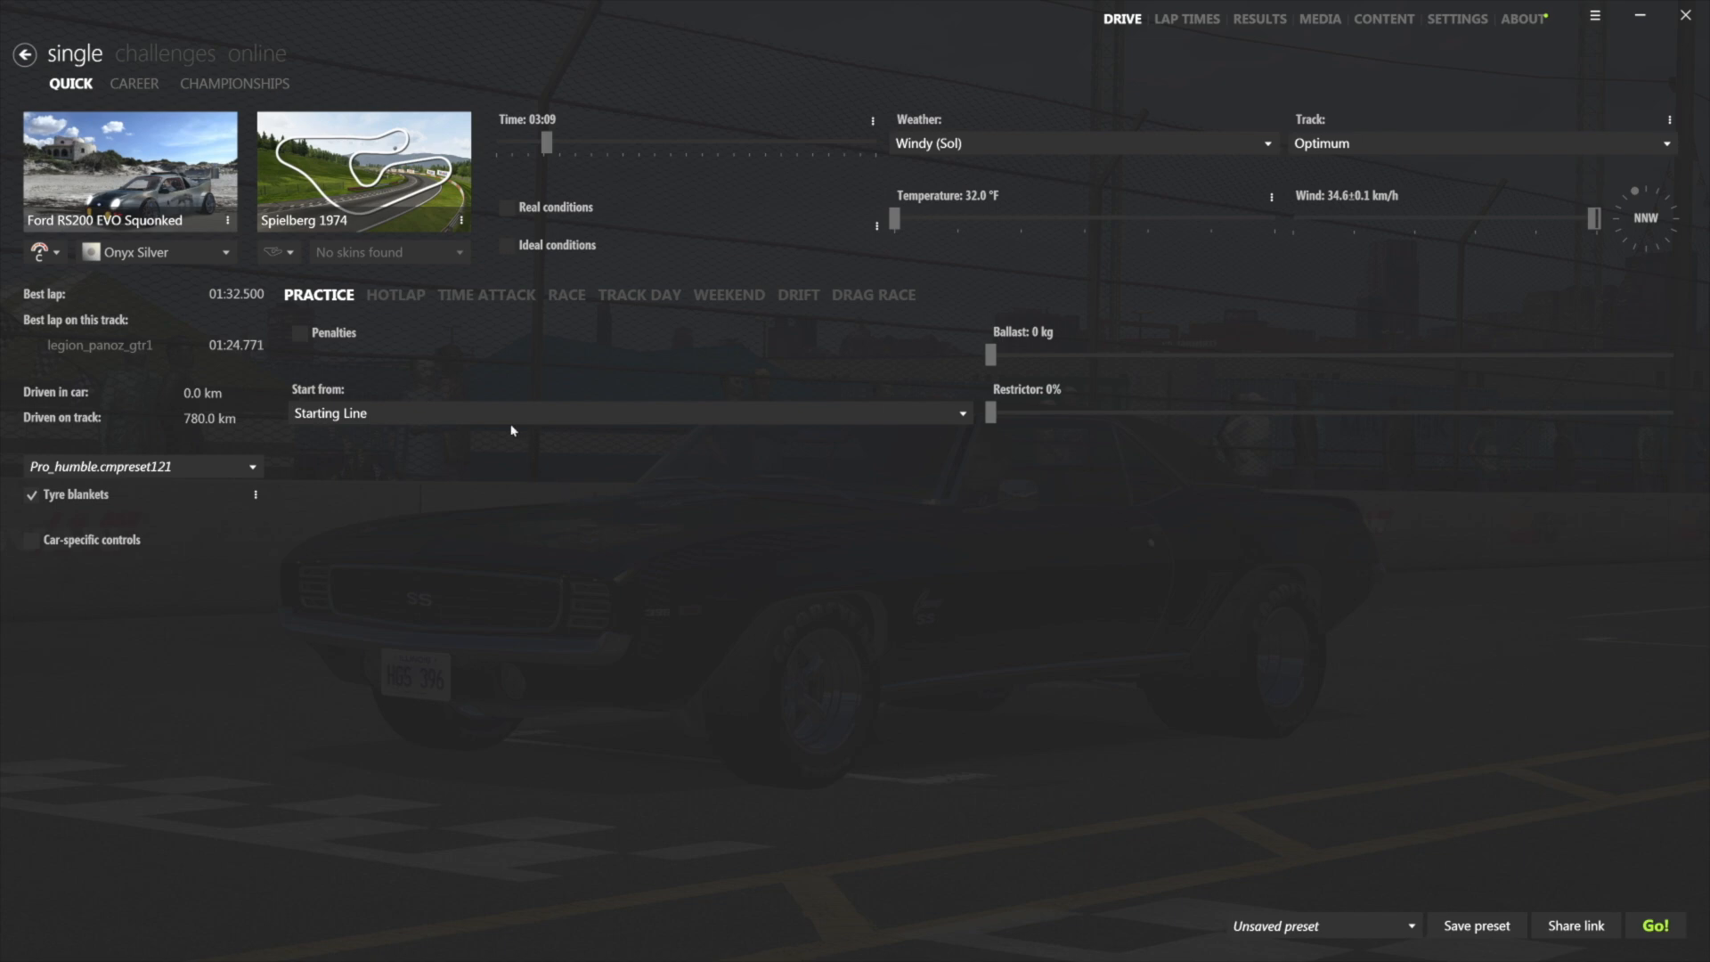
pyautogui.click(1655, 925)
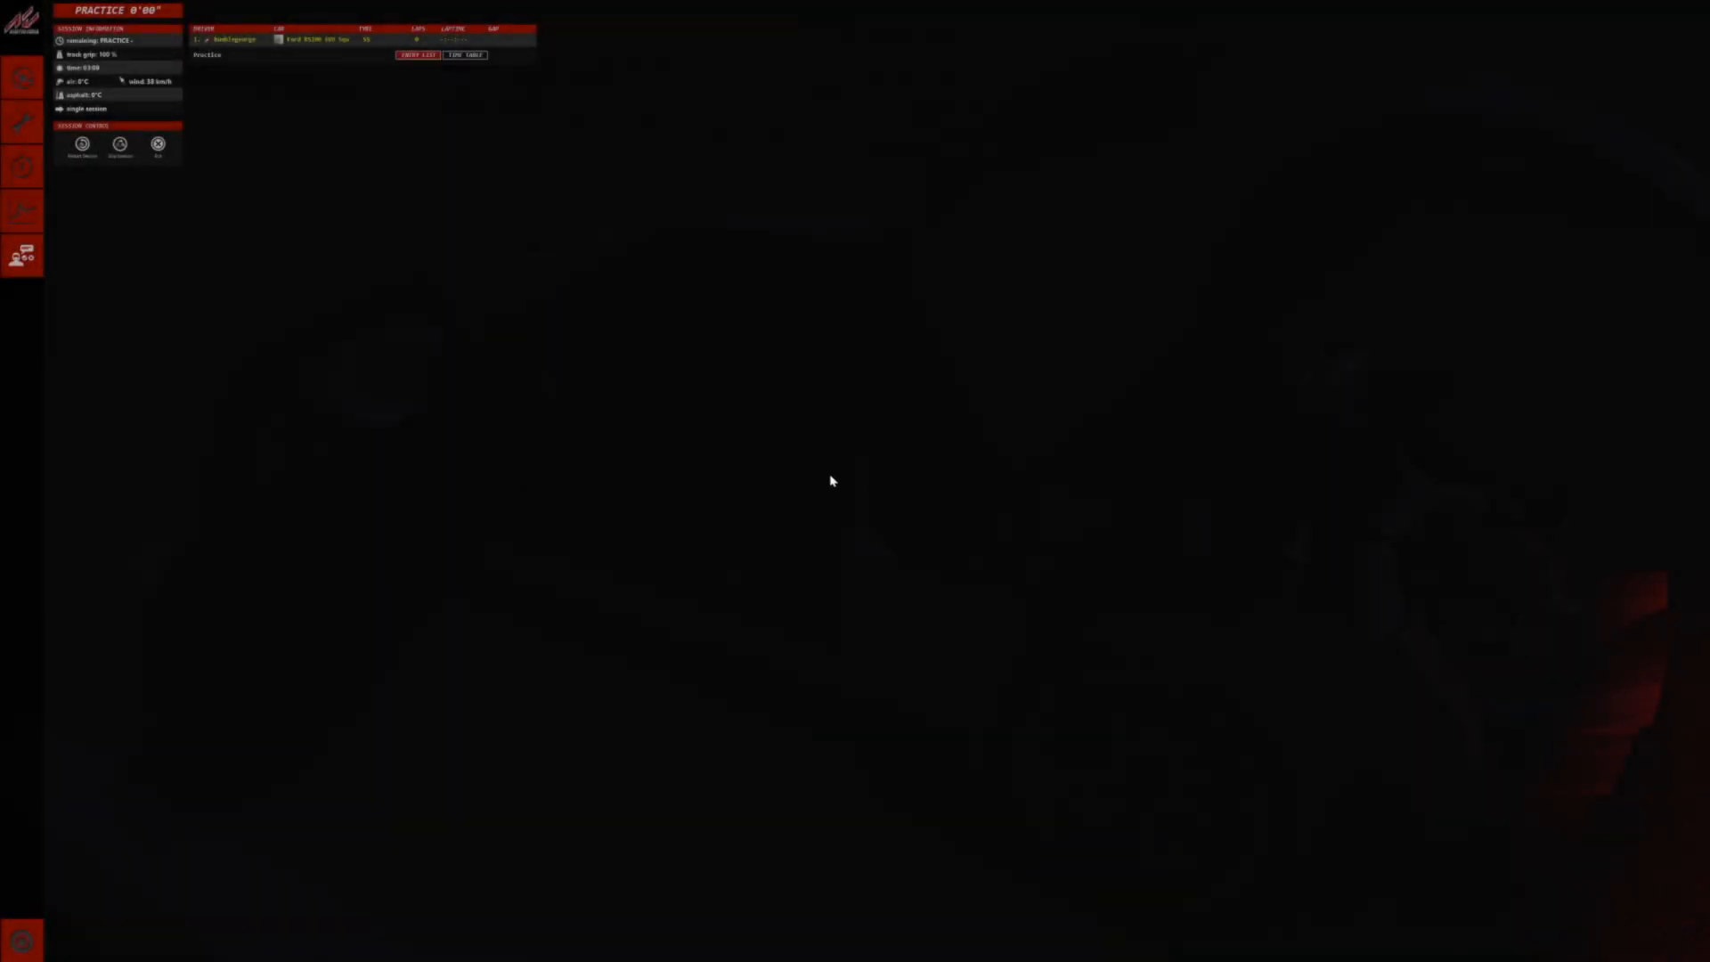
pyautogui.click(24, 126)
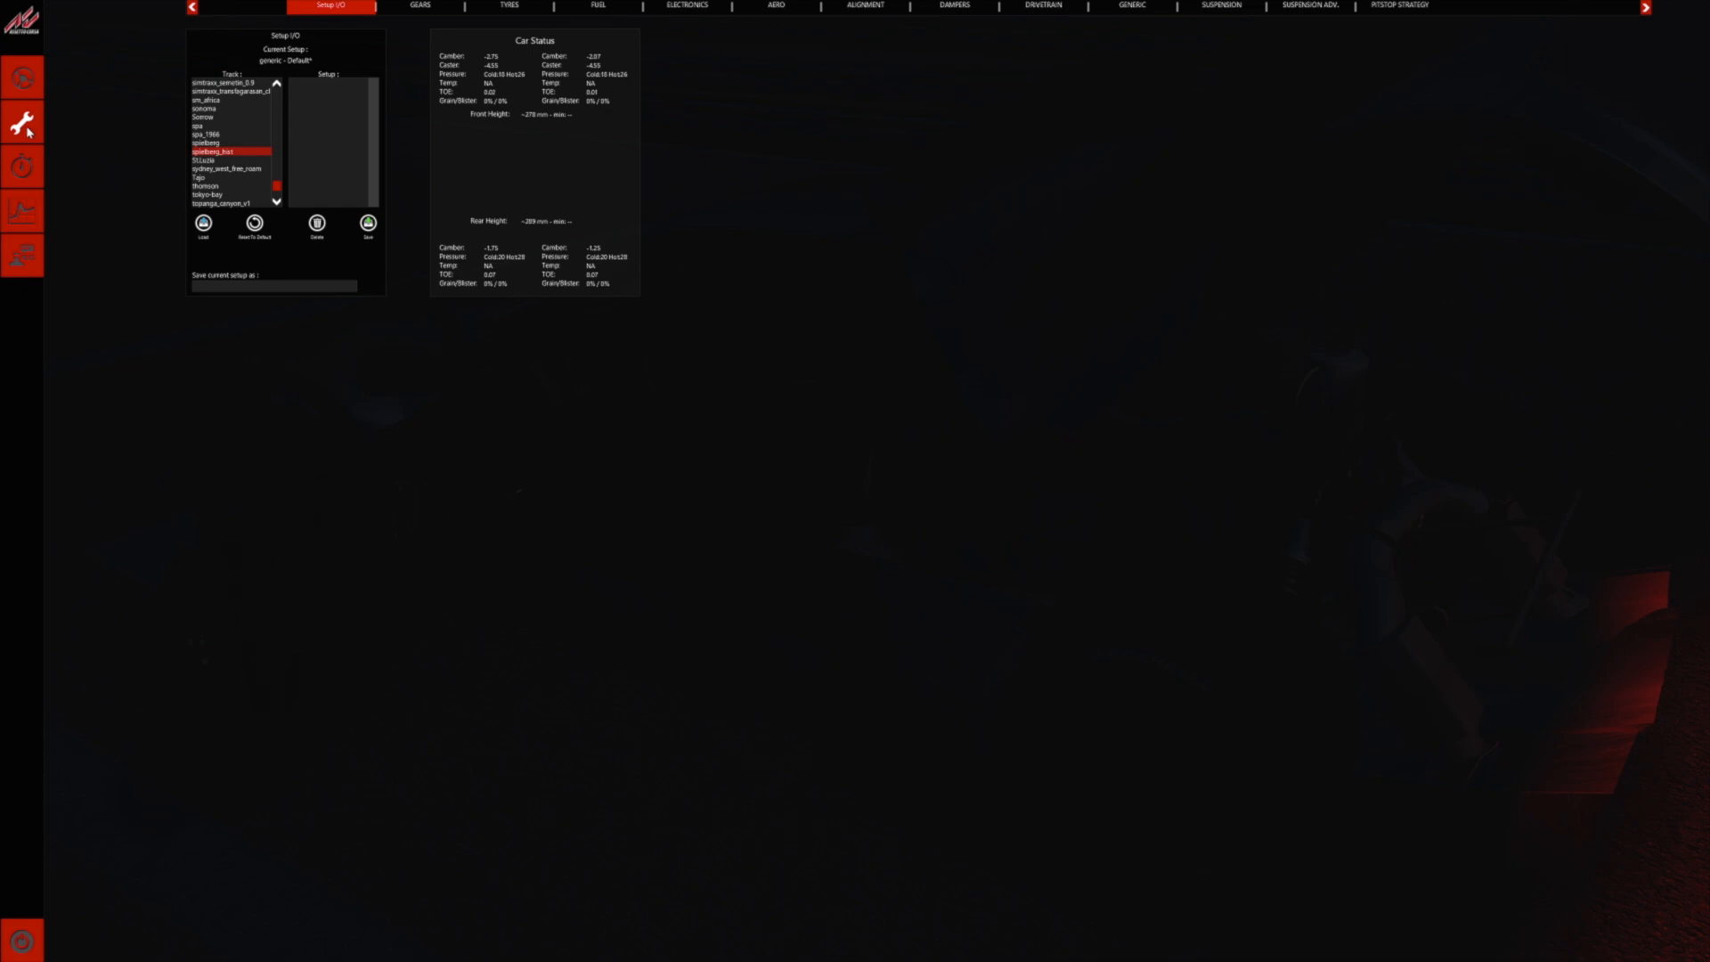
pyautogui.click(32, 95)
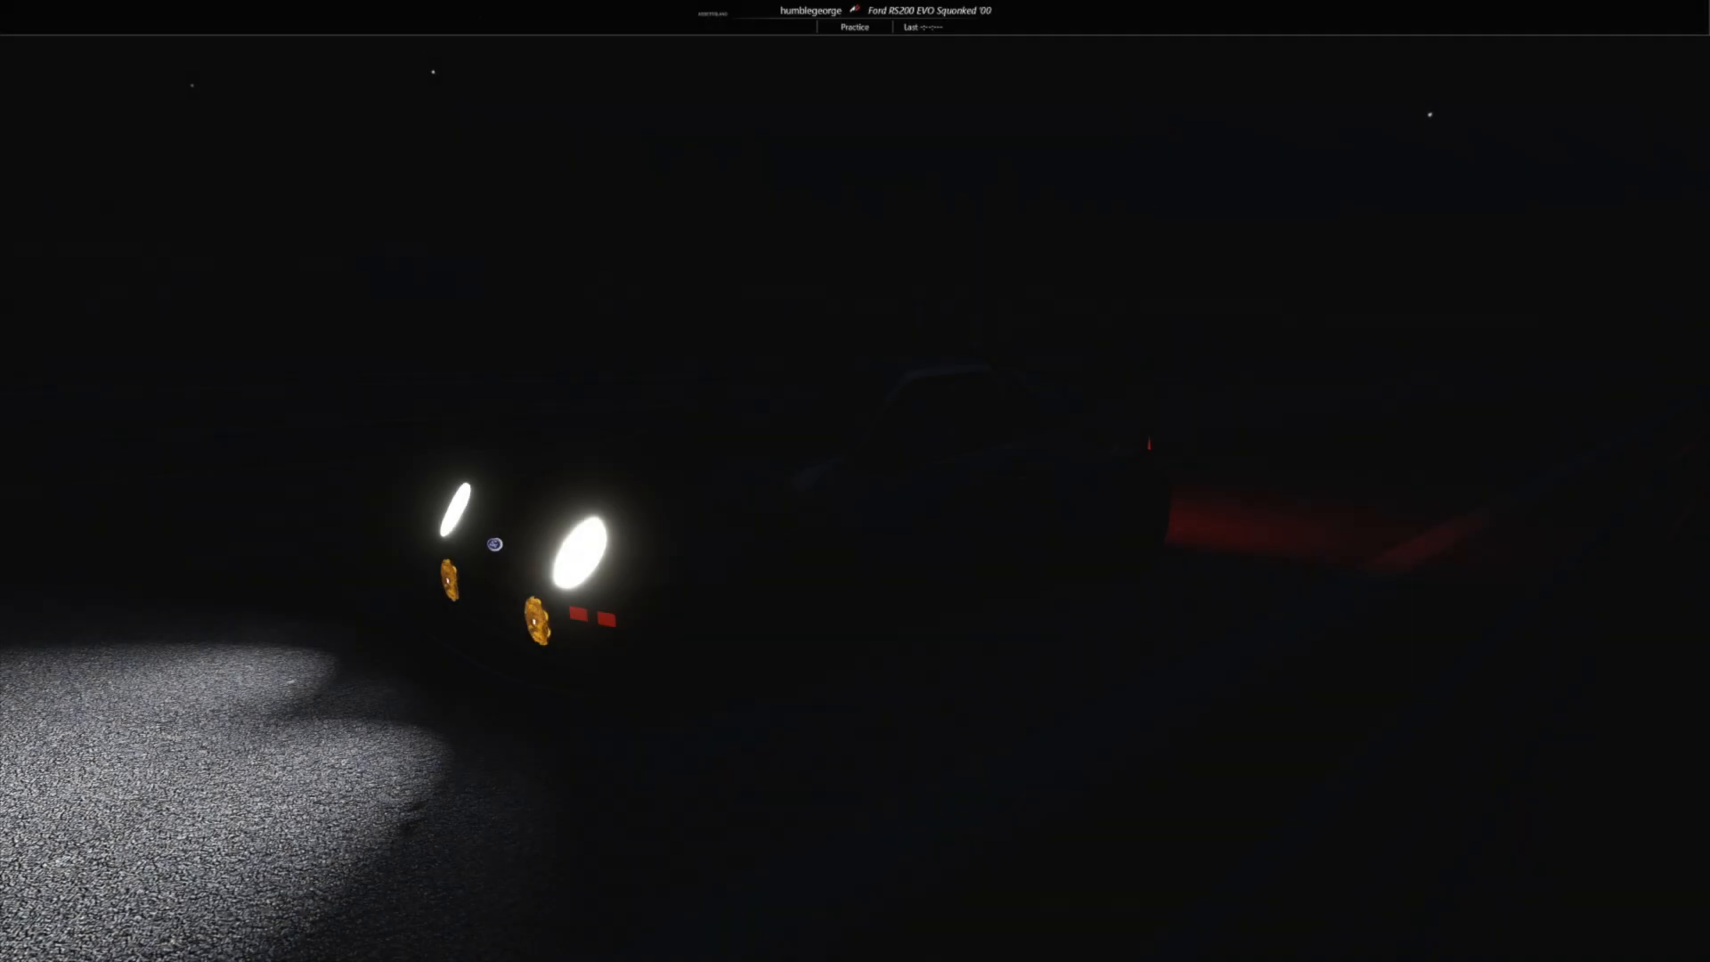
# Examine the car's headlights, lower front lights and tail lights from the front and rear in the dark.
pyautogui.moveTo(581, 684); pyautogui.dragTo(913, 706)
pyautogui.moveTo(475, 550); pyautogui.dragTo(1245, 547)
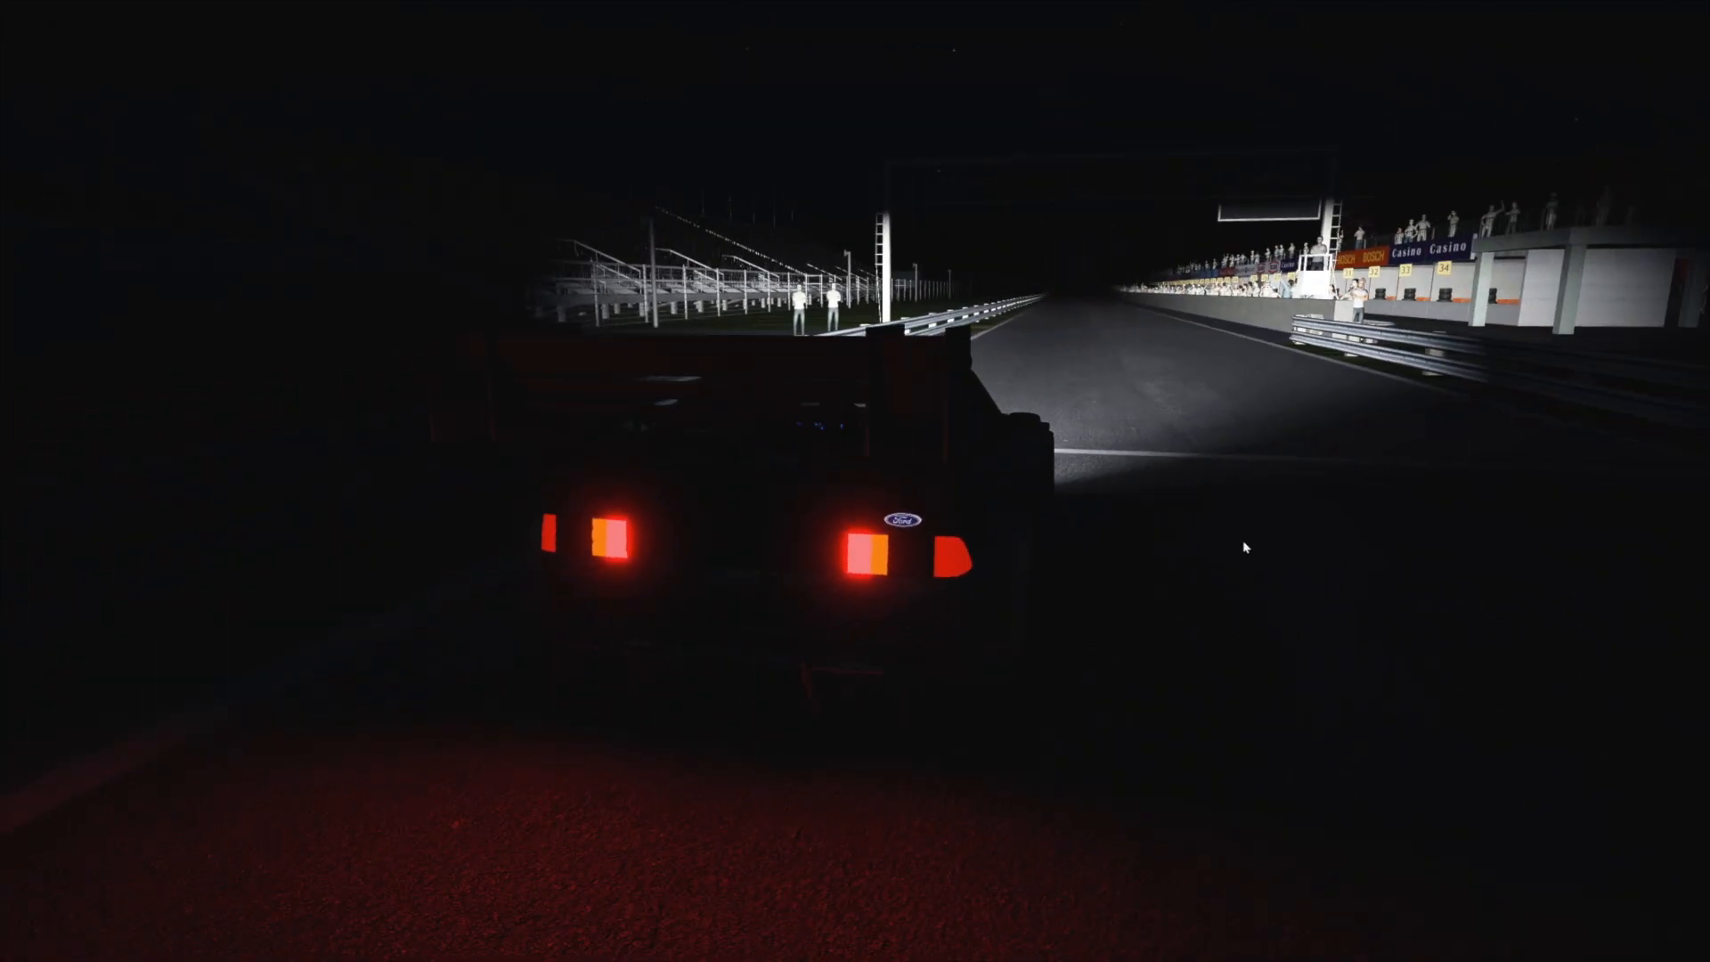
pyautogui.moveTo(1119, 691); pyautogui.dragTo(812, 758)
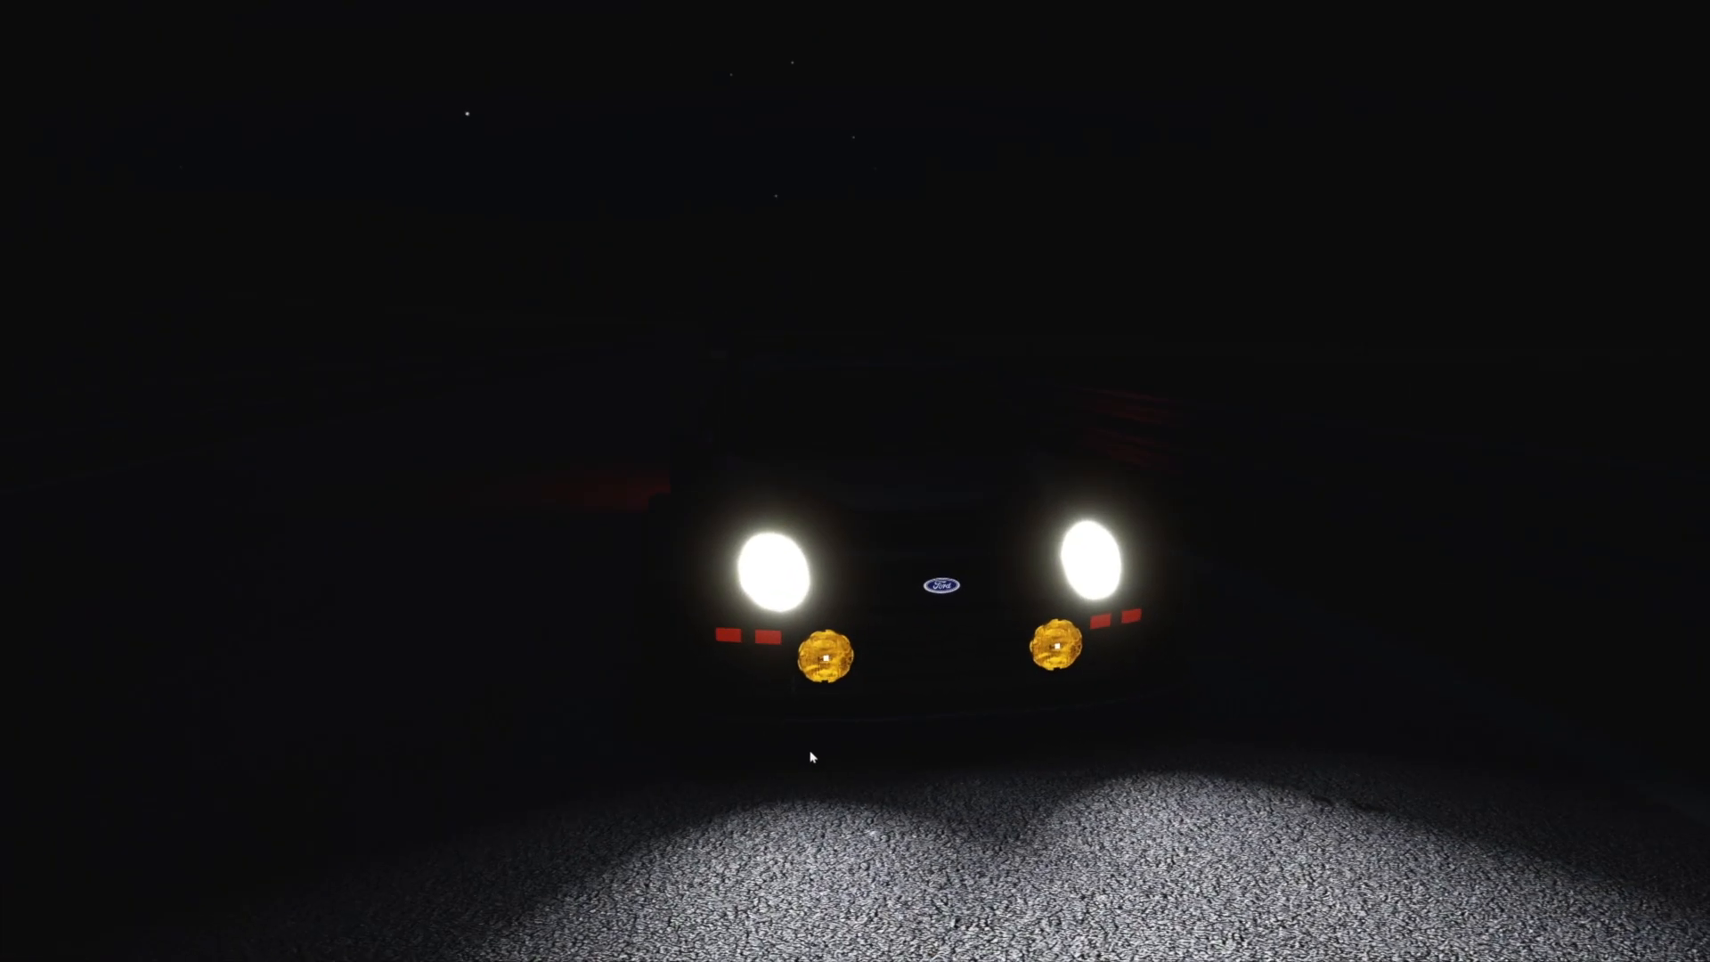
pyautogui.moveTo(648, 755); pyautogui.dragTo(1251, 864)
pyautogui.moveTo(691, 691); pyautogui.dragTo(1135, 687)
pyautogui.moveTo(892, 915); pyautogui.dragTo(924, 886)
pyautogui.scroll(-4, 924, 884)
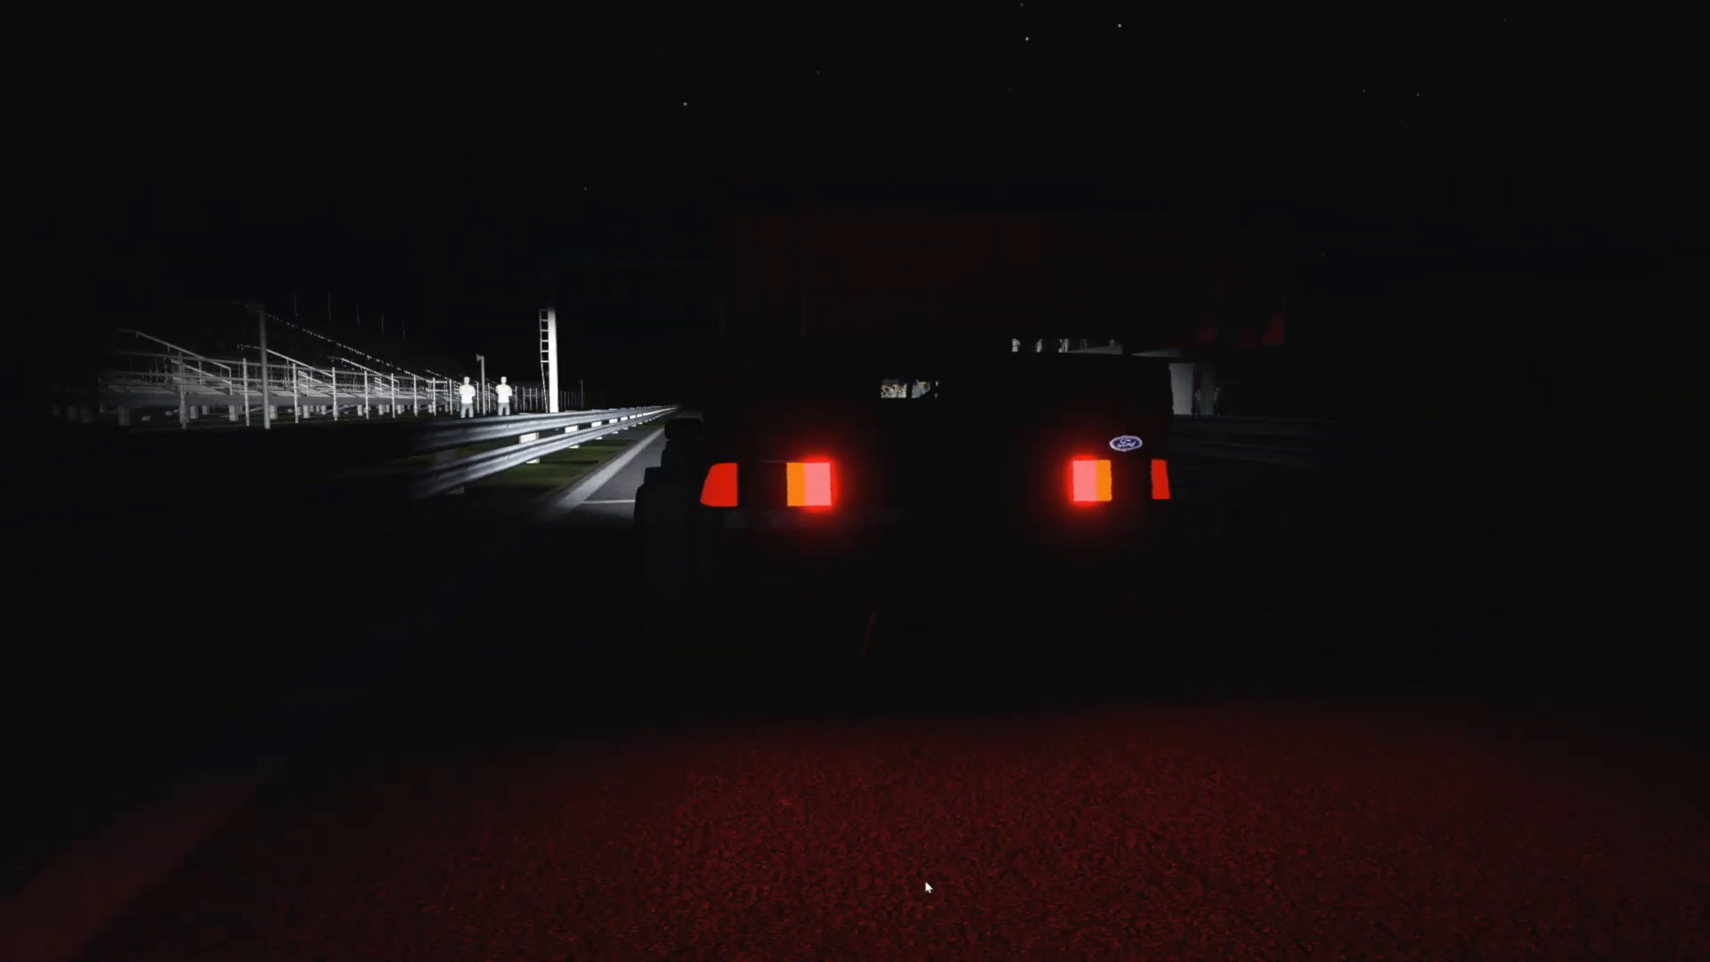
pyautogui.moveTo(909, 820); pyautogui.dragTo(906, 829)
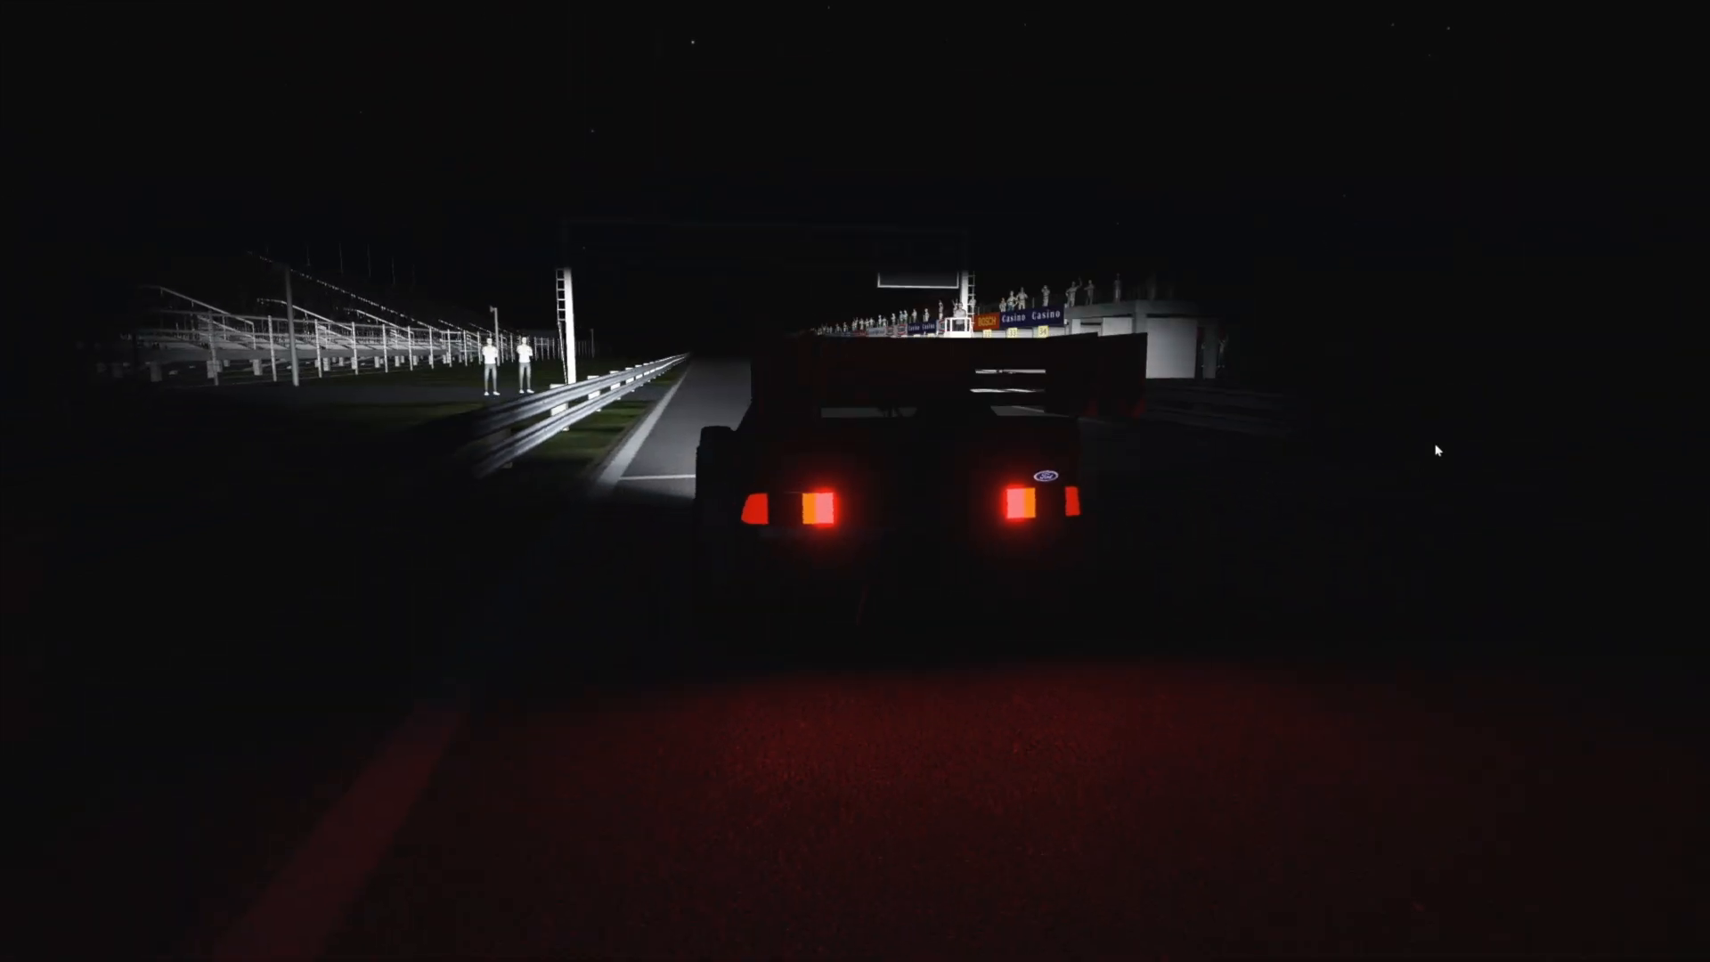
# Advance the session time to about 07:43 with the Sol Weather app, and close the app.
pyautogui.moveTo(1697, 89)
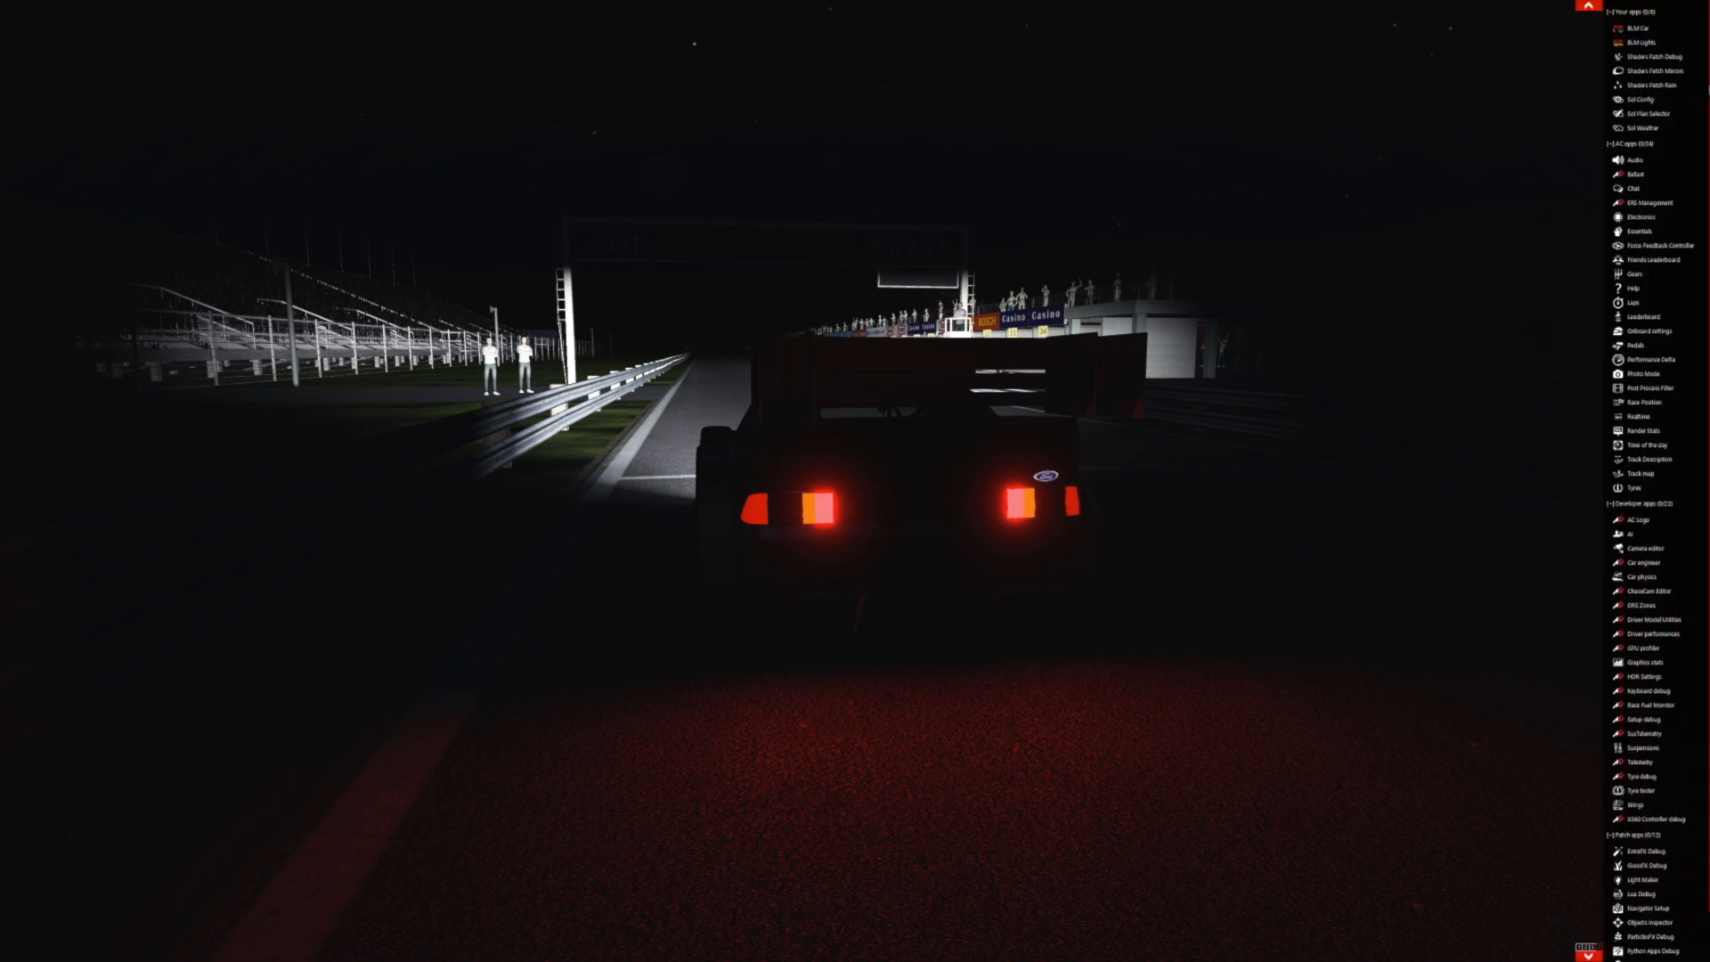
pyautogui.click(1687, 122)
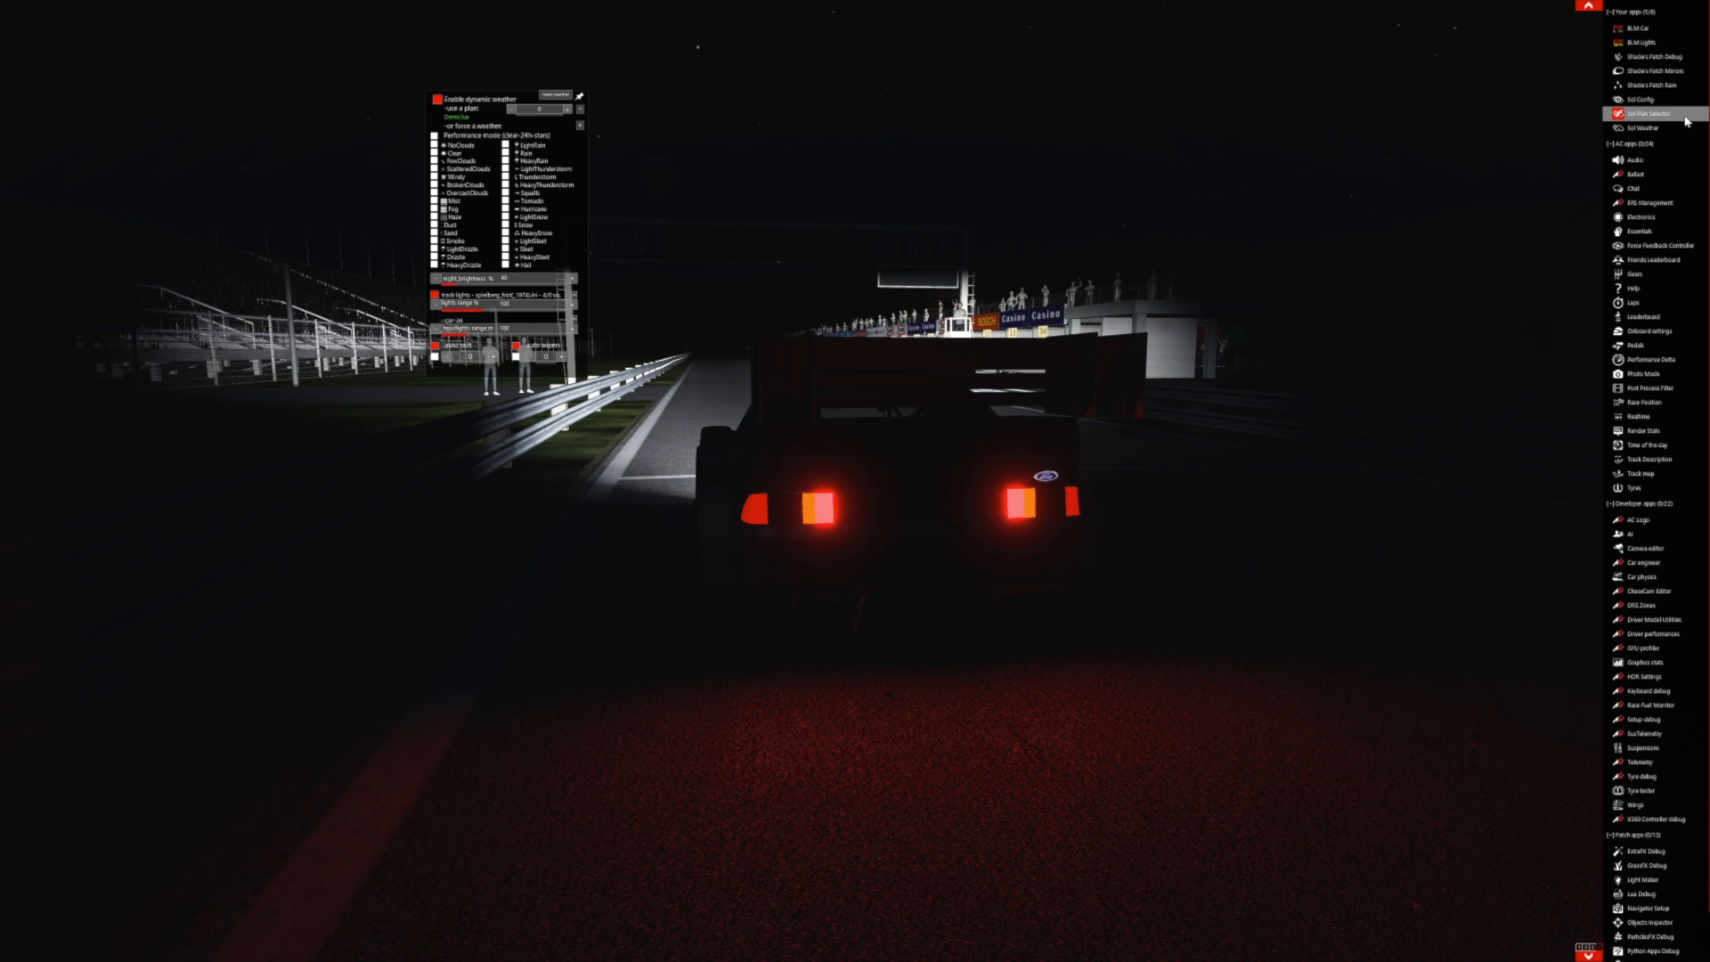
pyautogui.click(1686, 122)
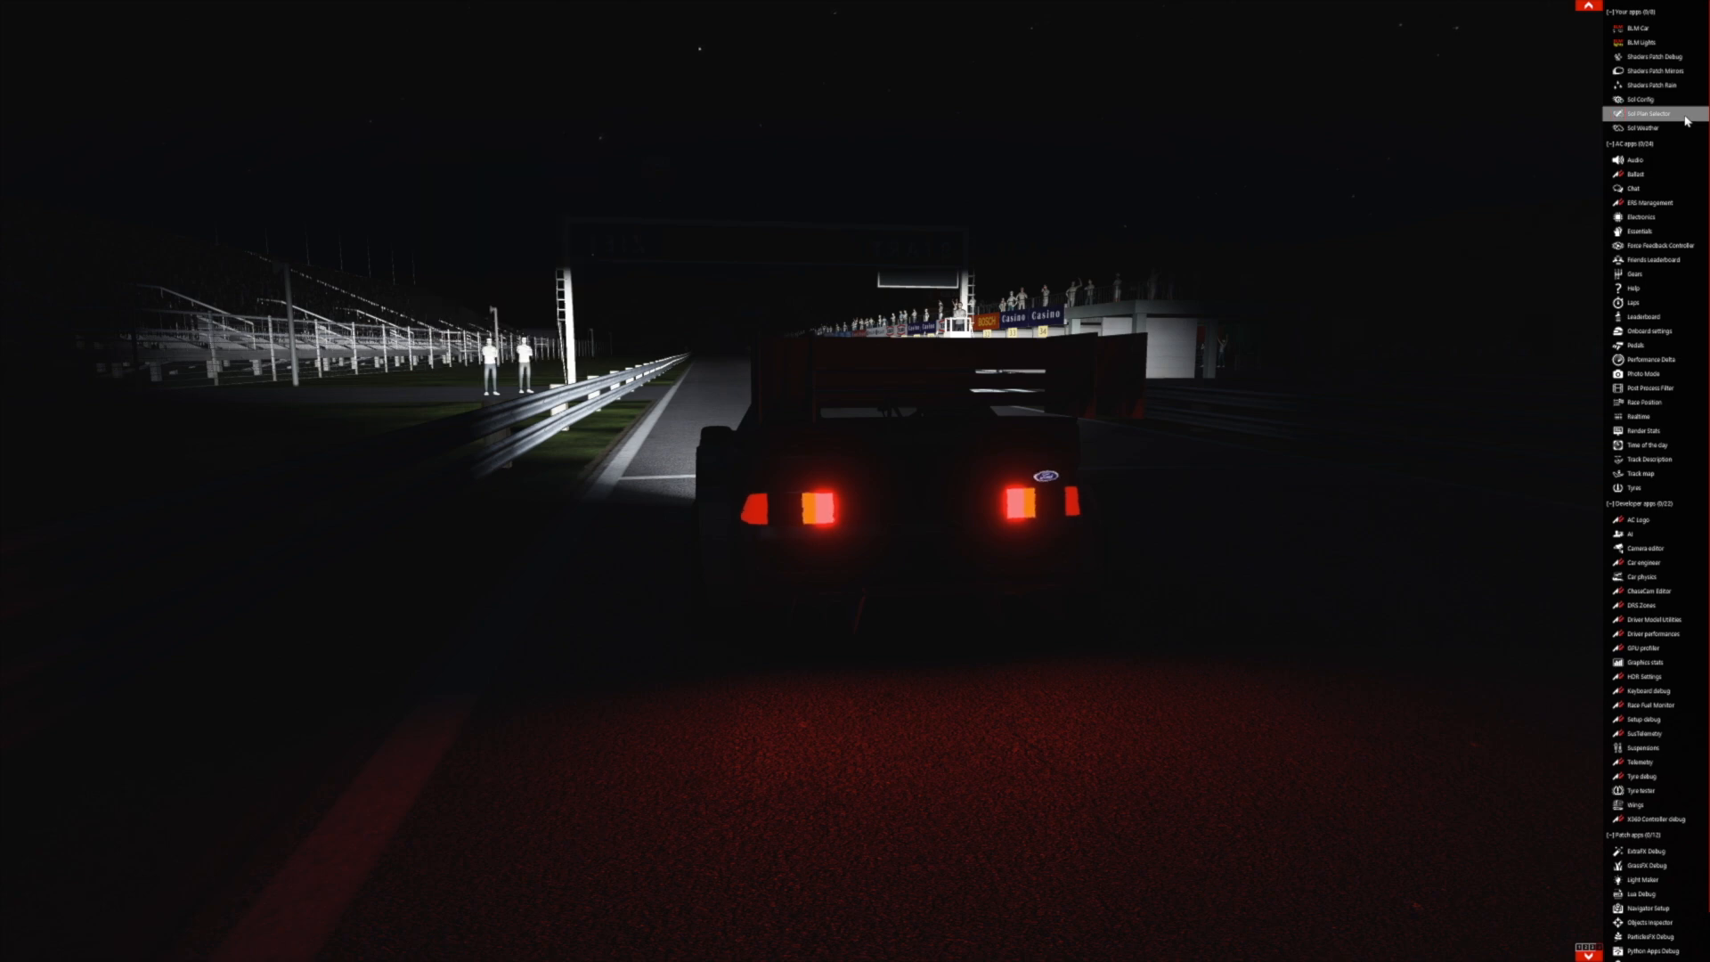
pyautogui.click(1683, 128)
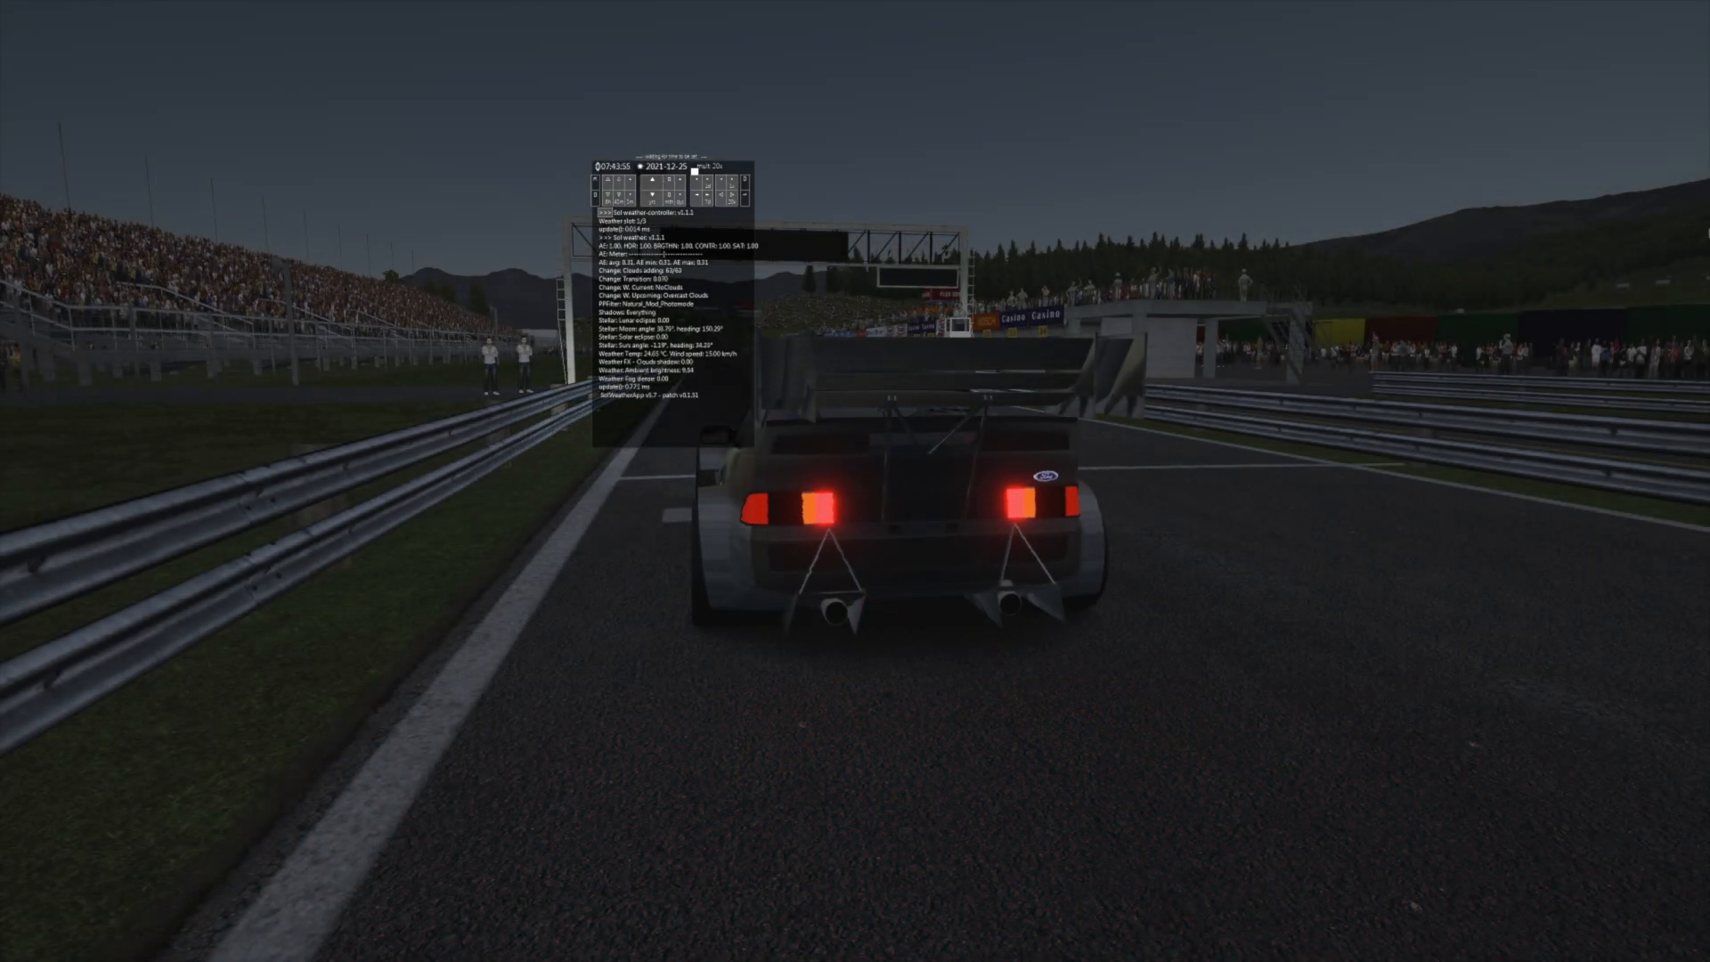
pyautogui.moveTo(1684, 365)
pyautogui.click(1642, 128)
# Examine the car's tail lights, front lights, wheels and side artwork up close in the morning light.
pyautogui.moveTo(1052, 571); pyautogui.dragTo(1052, 571)
pyautogui.scroll(5, 1052, 571)
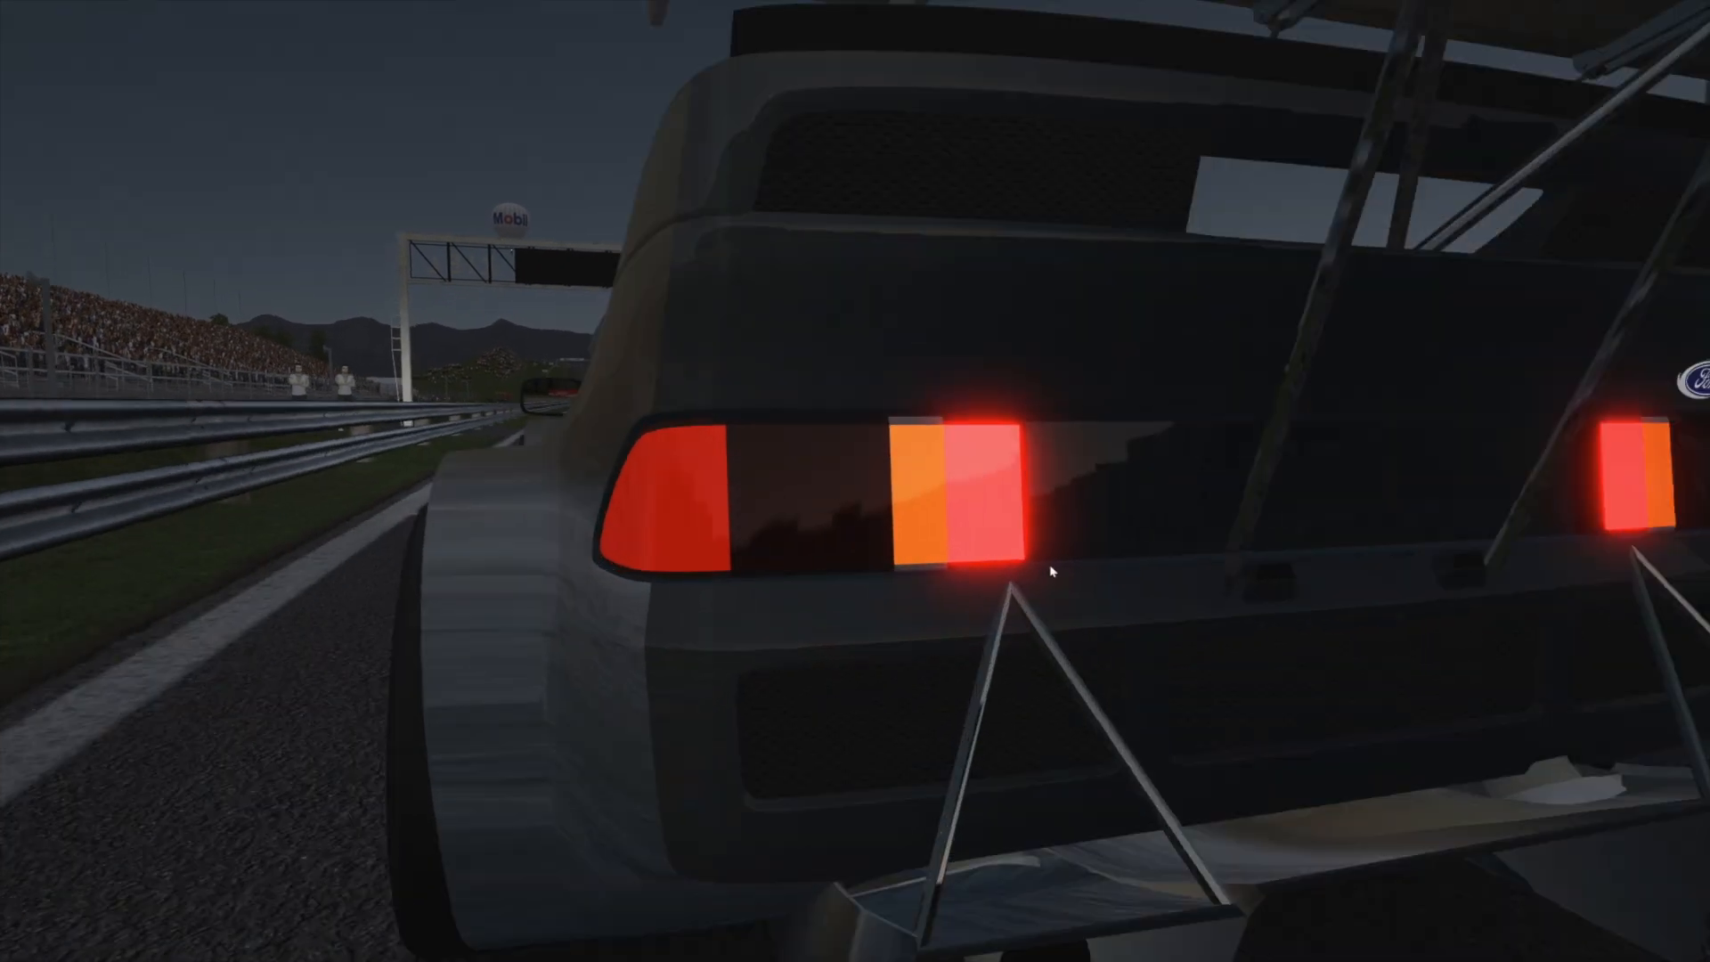
pyautogui.moveTo(1057, 741); pyautogui.dragTo(1322, 789)
pyautogui.scroll(-5, 917, 722)
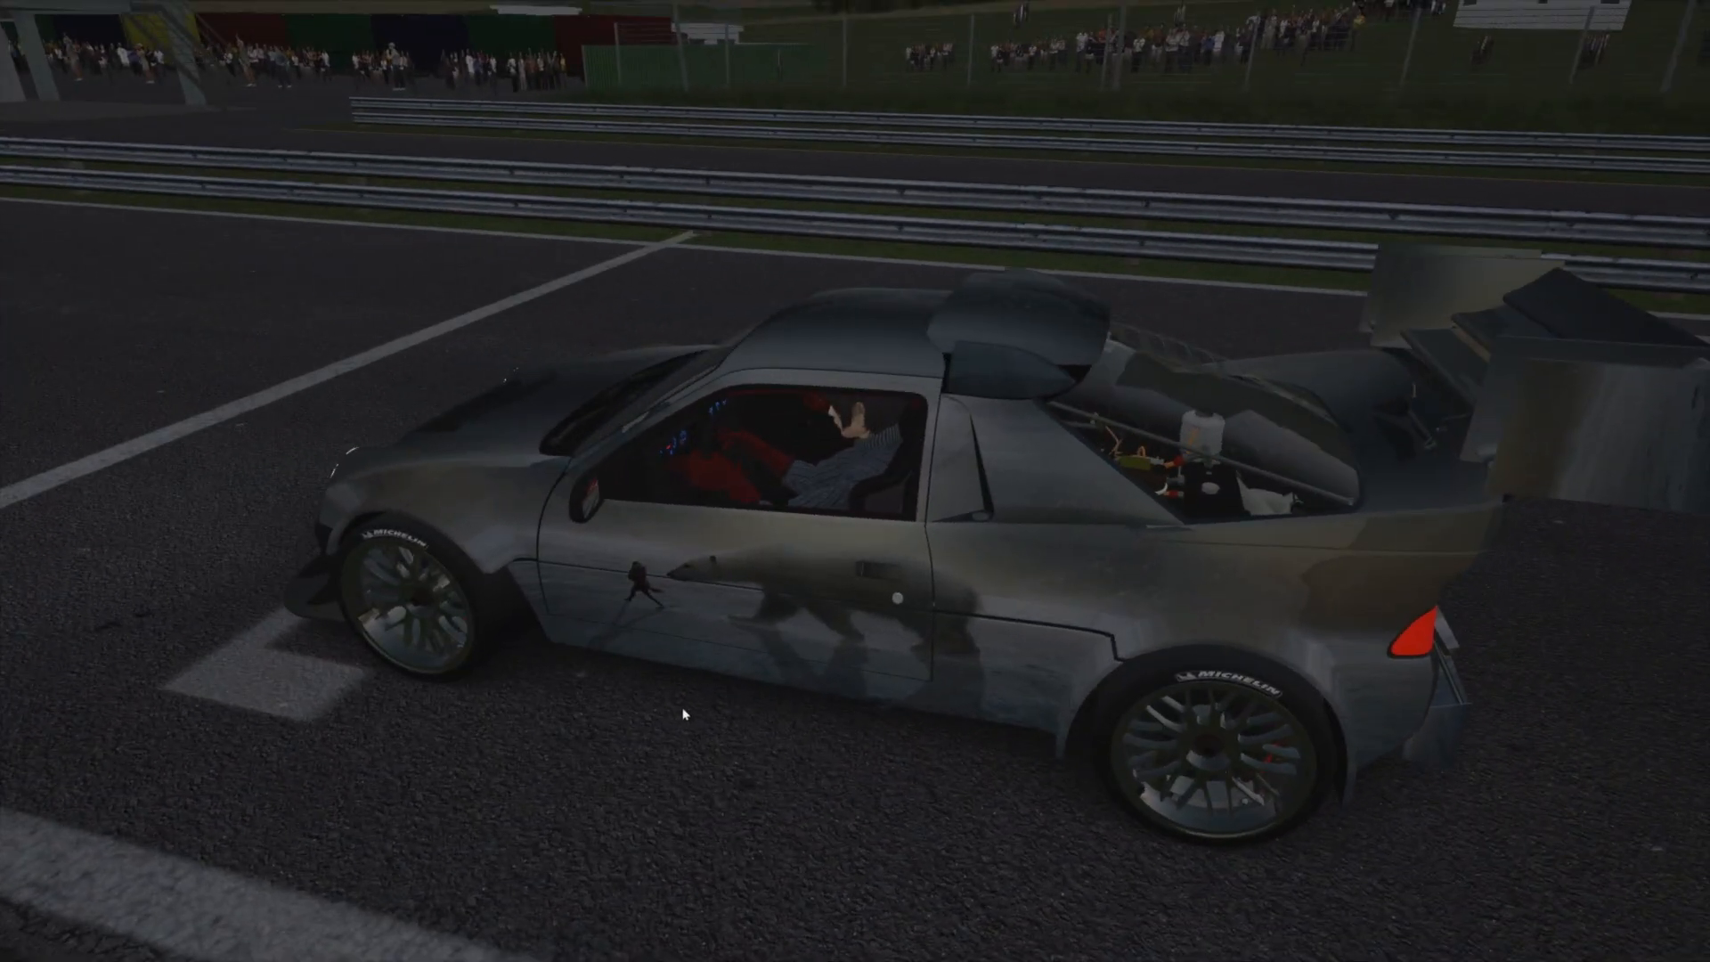
pyautogui.moveTo(687, 714); pyautogui.dragTo(1029, 768)
pyautogui.scroll(3, 1023, 762)
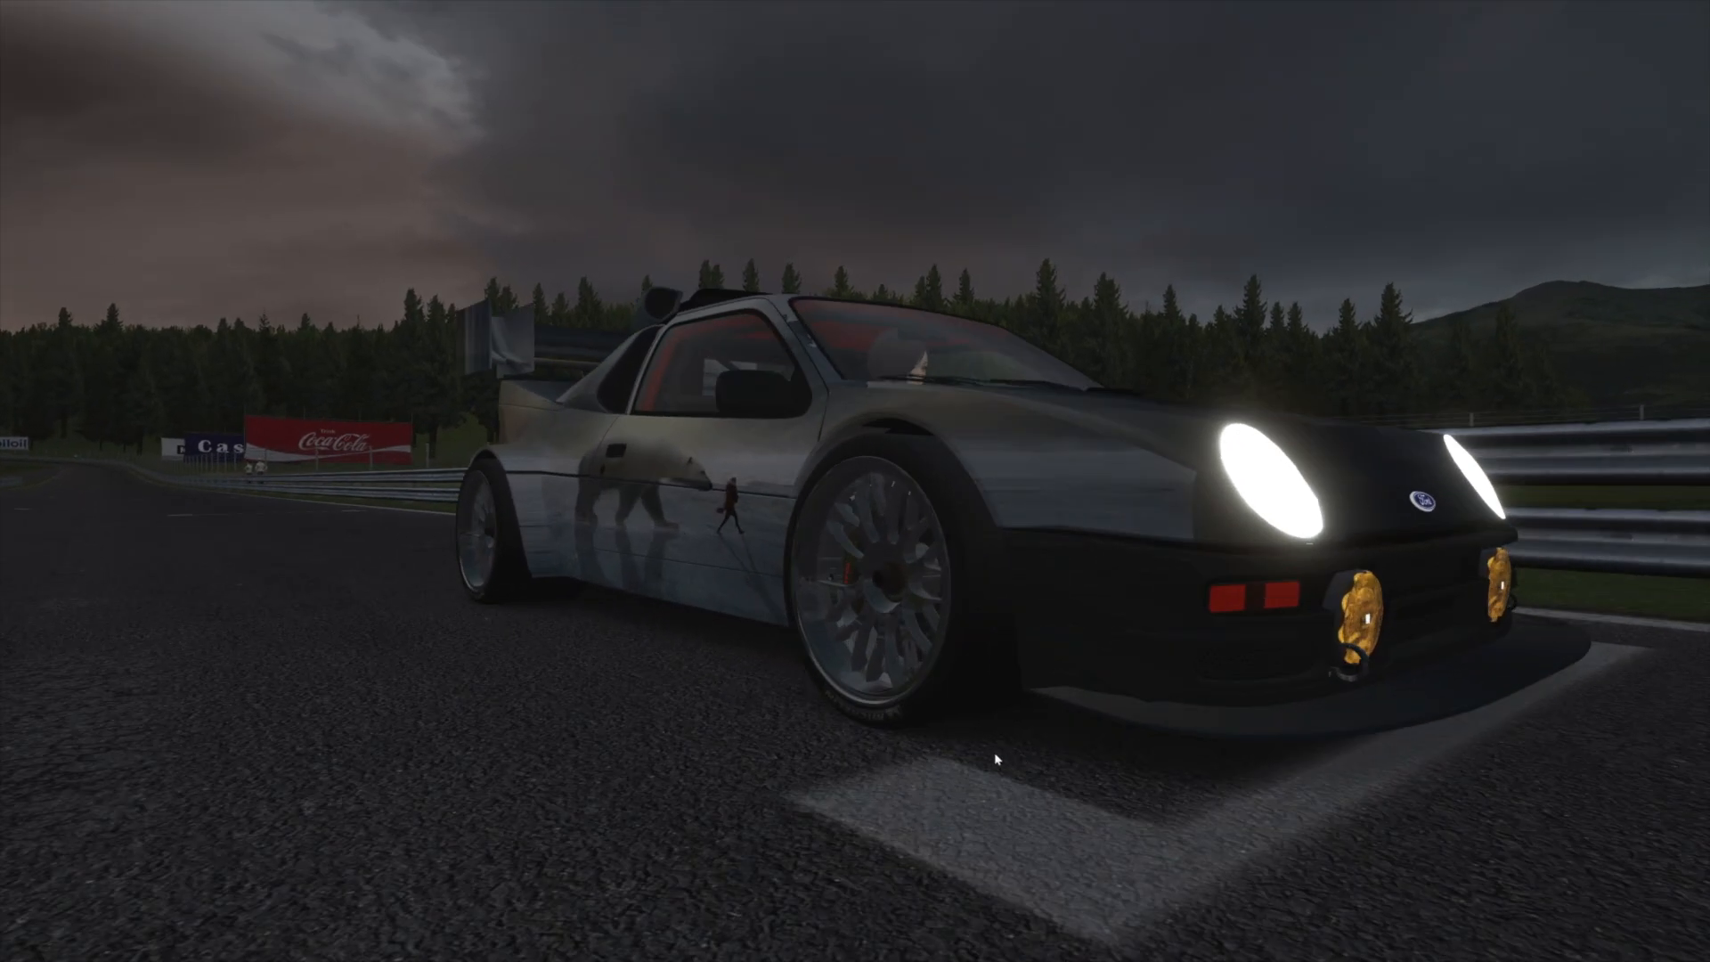
pyautogui.scroll(3, 994, 758)
pyautogui.moveTo(575, 662); pyautogui.dragTo(1001, 651)
pyautogui.scroll(-3, 991, 653)
pyautogui.scroll(3, 739, 653)
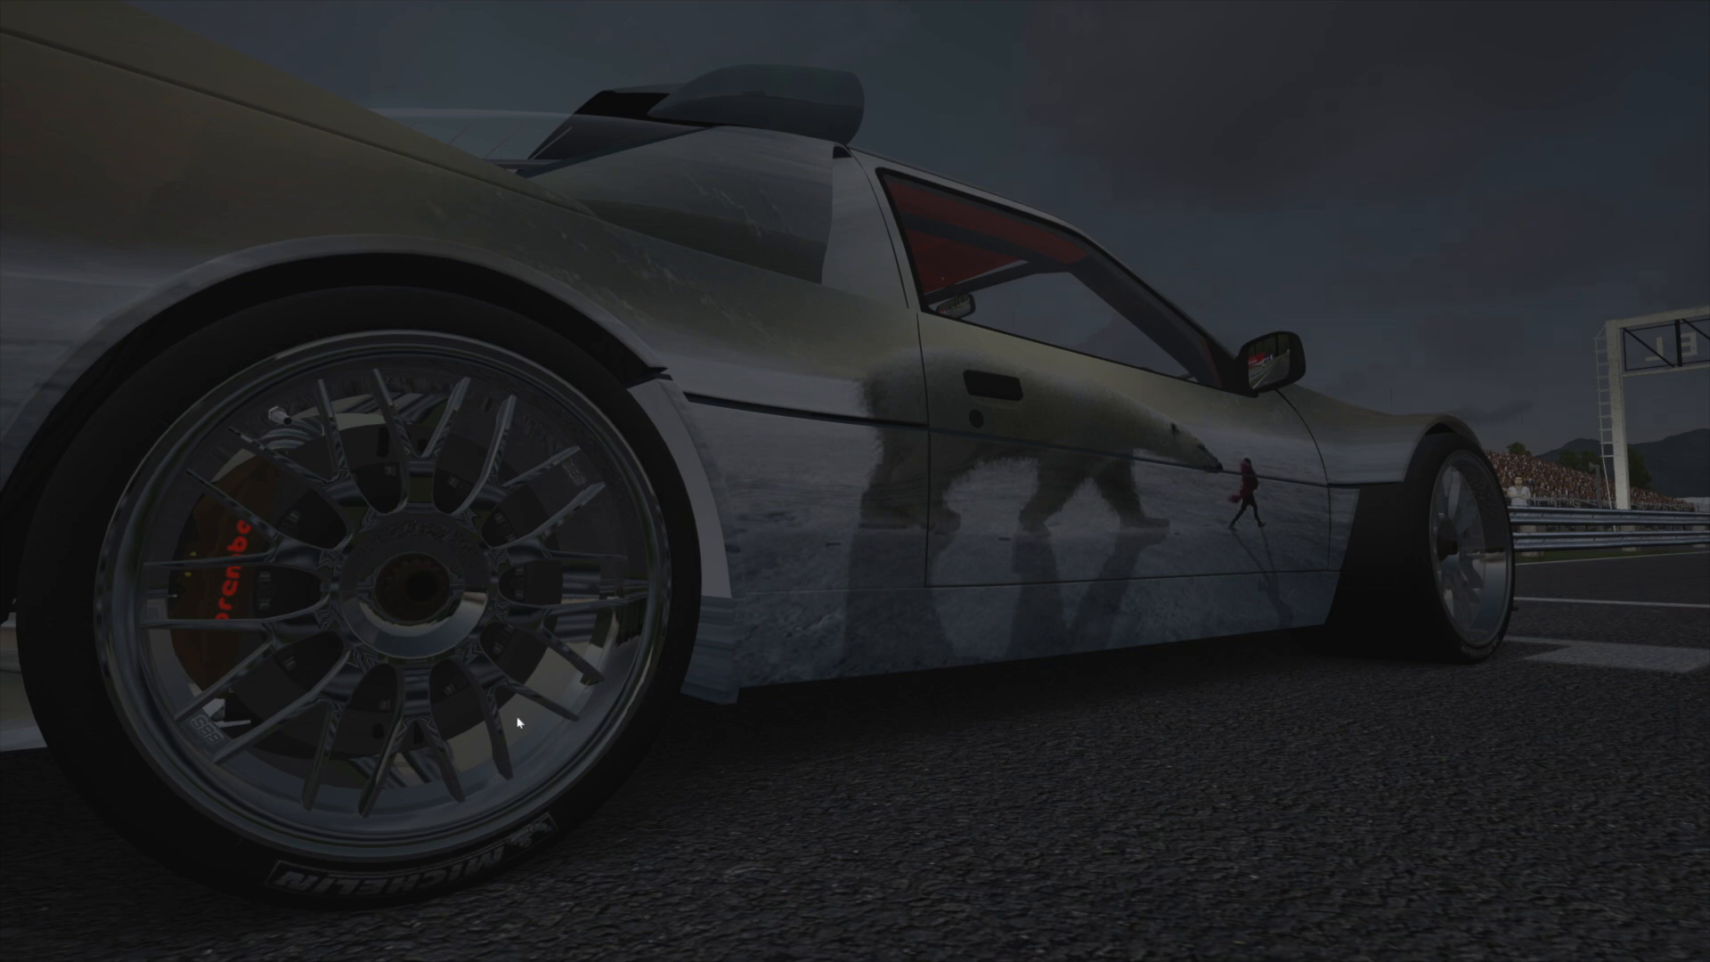
# Examine the car's wheel, side artwork, front lights and tail lights from several angles in the morning light.
pyautogui.moveTo(290, 741); pyautogui.dragTo(304, 749)
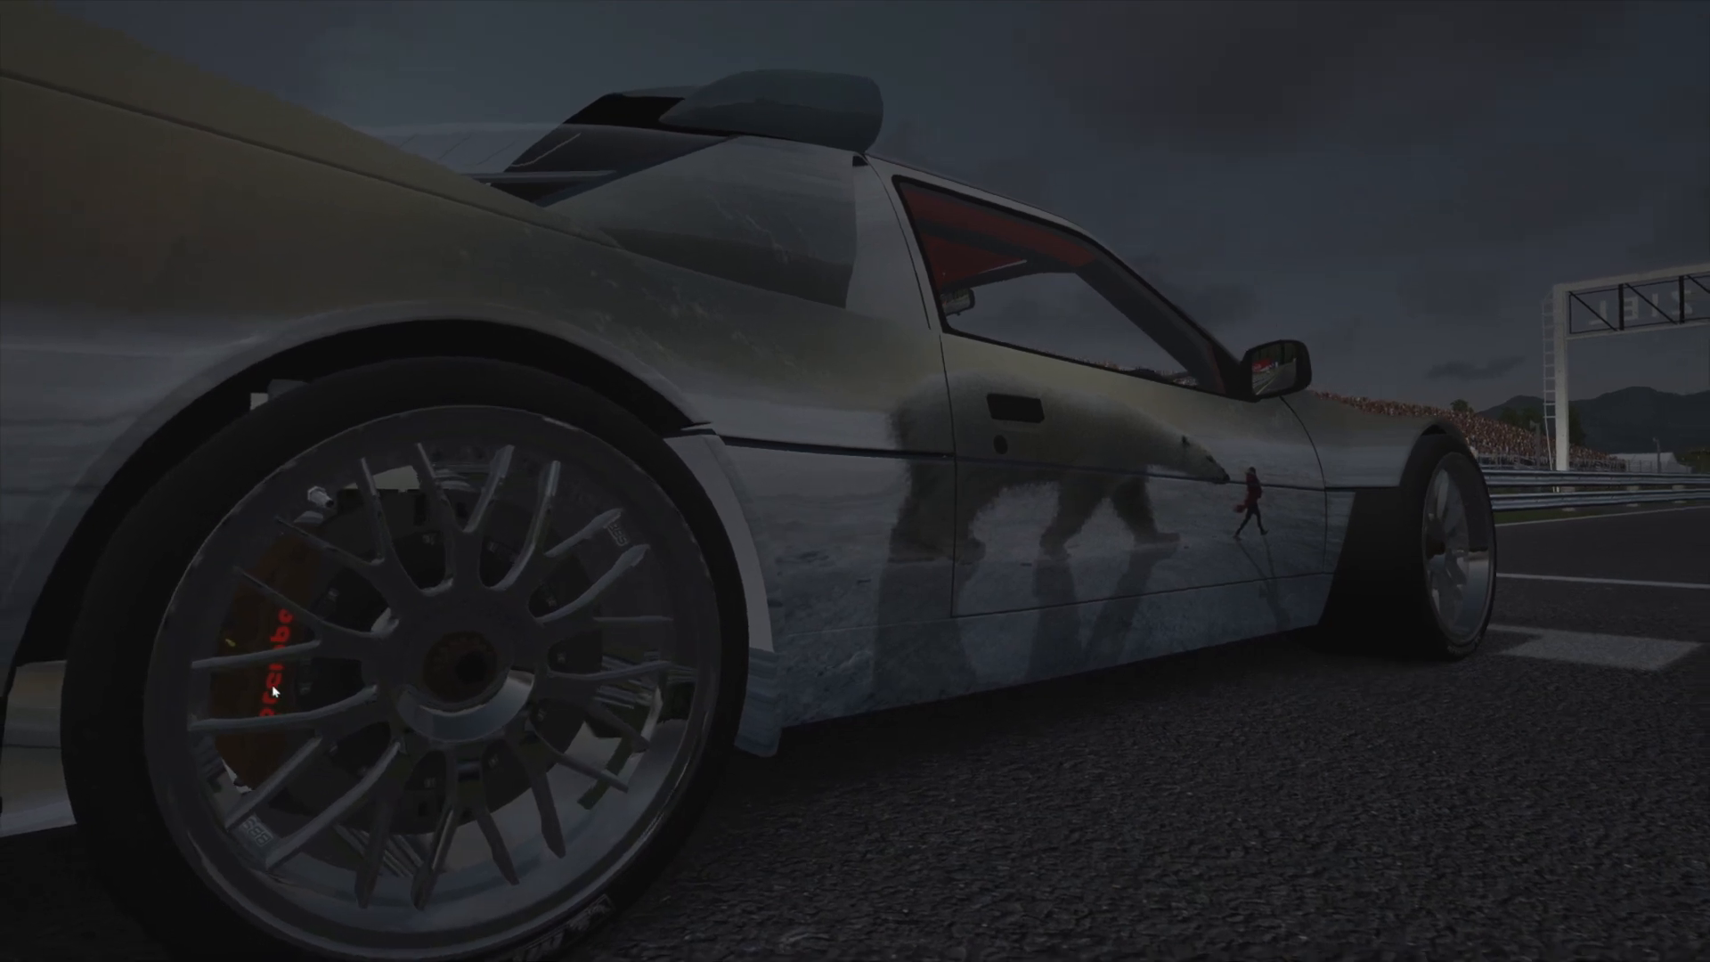
pyautogui.moveTo(267, 723); pyautogui.dragTo(2, 726)
pyautogui.scroll(-1, 3, 730)
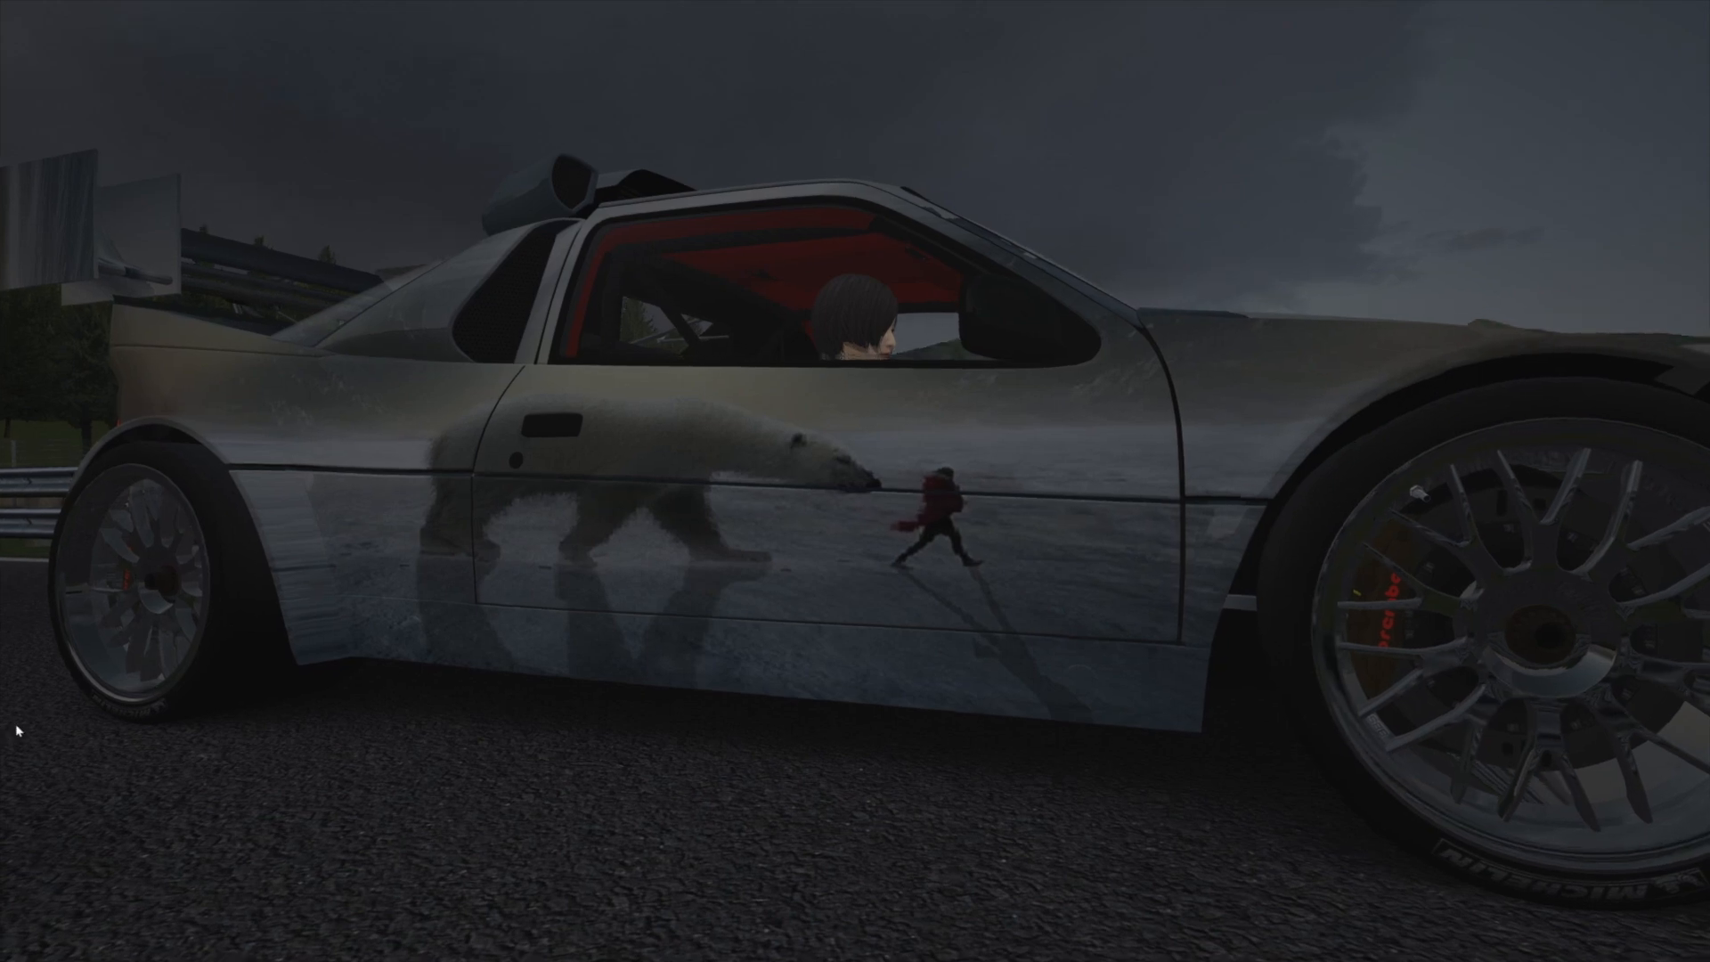
pyautogui.scroll(-4, 460, 691)
pyautogui.moveTo(703, 702); pyautogui.dragTo(506, 654)
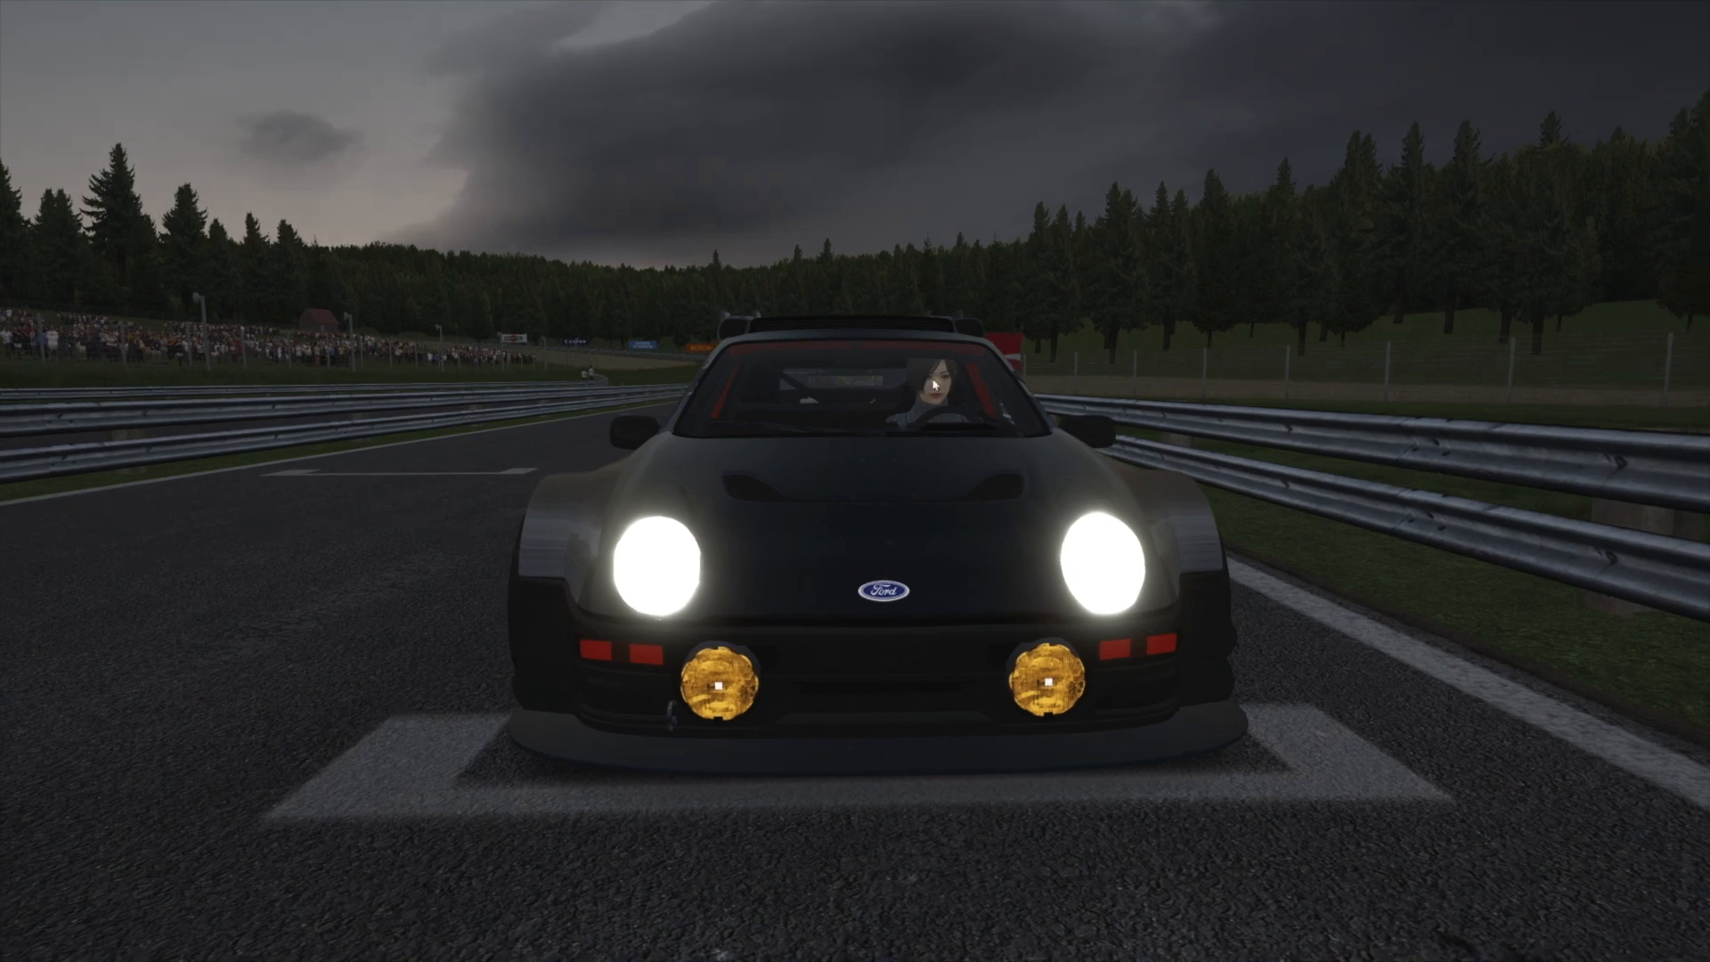
pyautogui.moveTo(1022, 626); pyautogui.dragTo(446, 713)
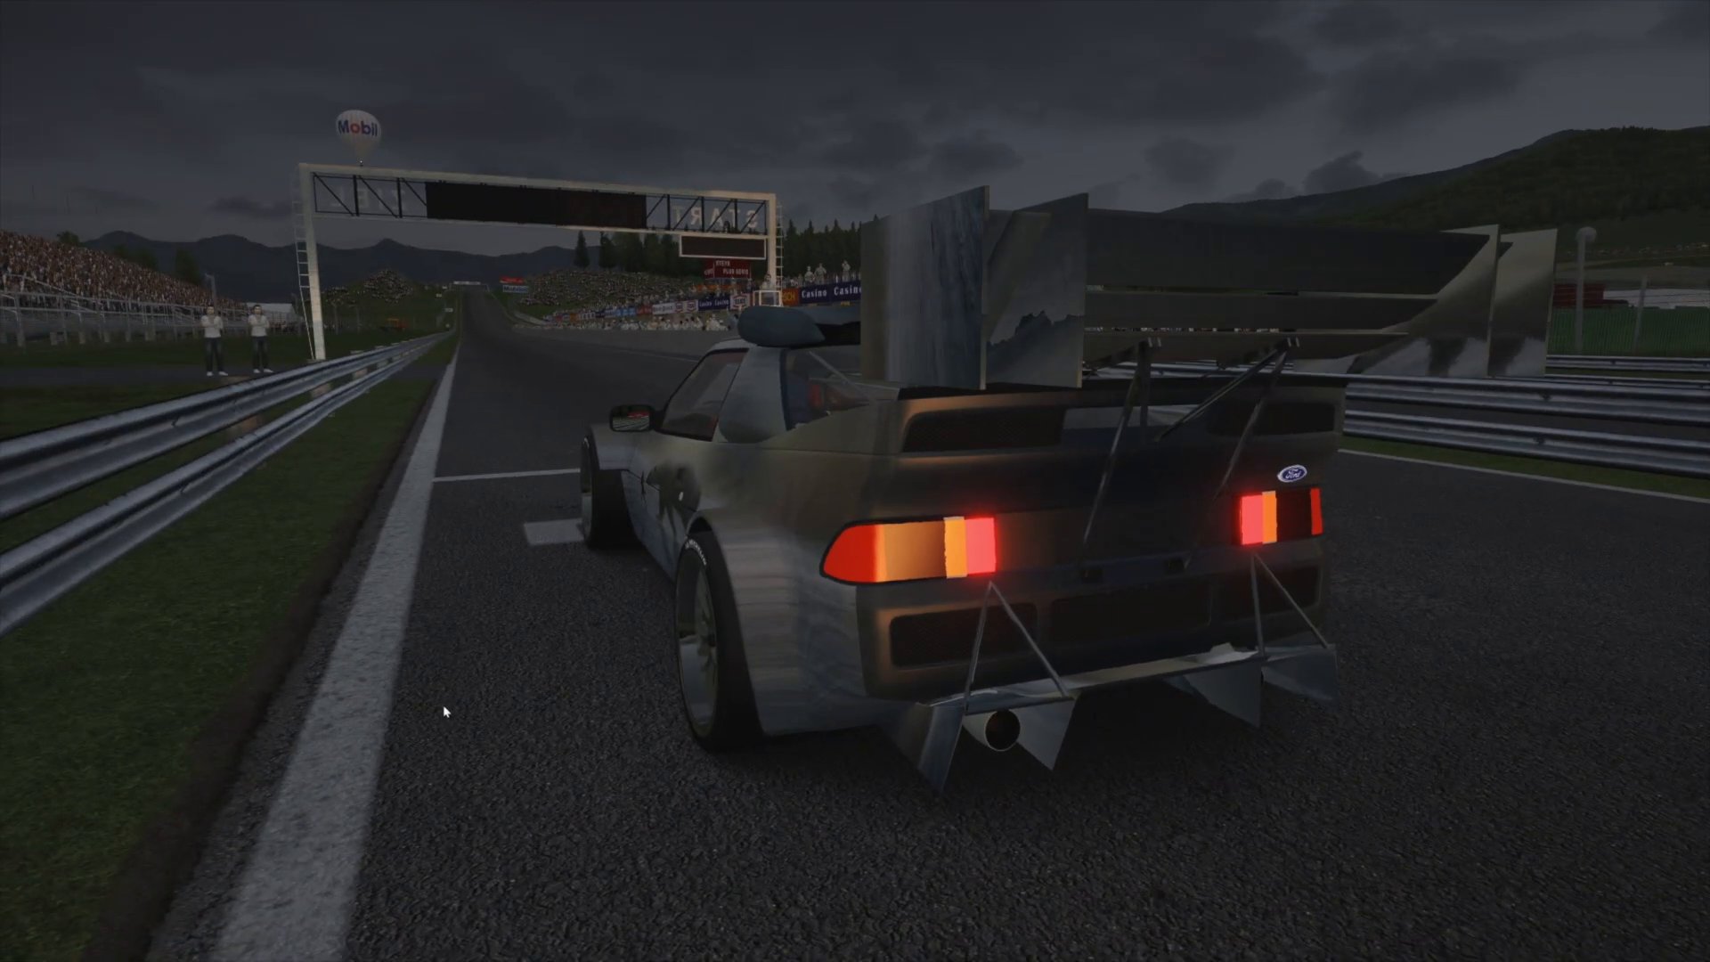
# Exit the practice session, dismiss its results, and close Content Manager.
pyautogui.press('Escape')
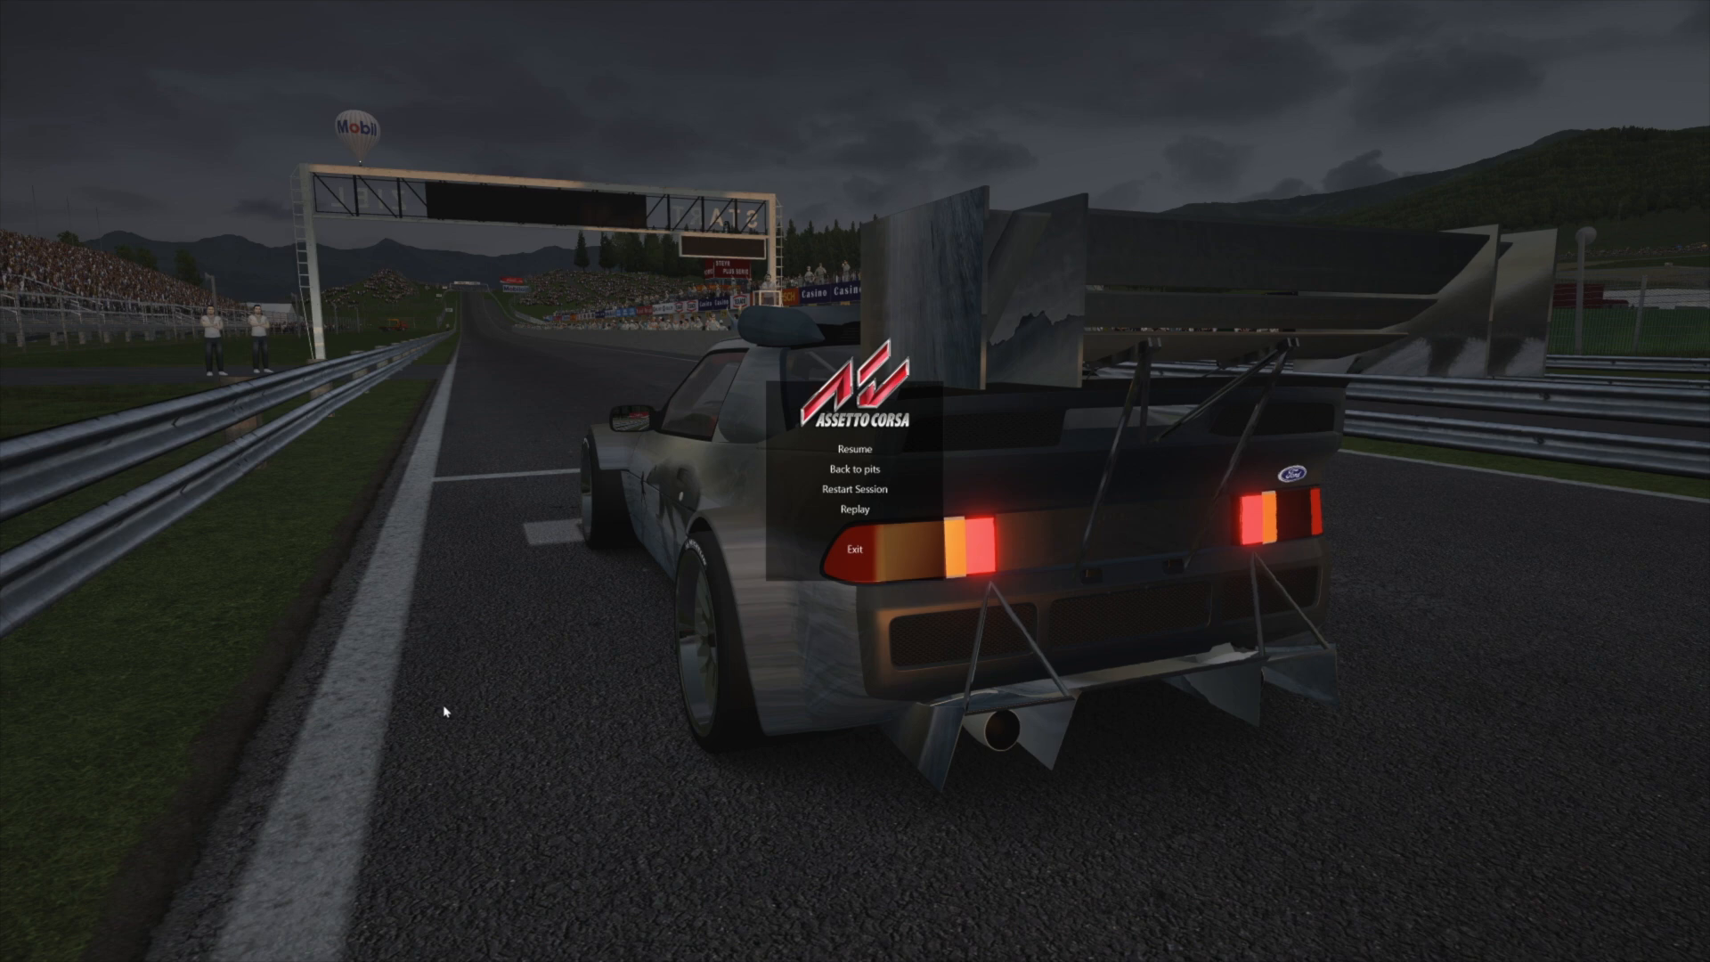
pyautogui.click(855, 549)
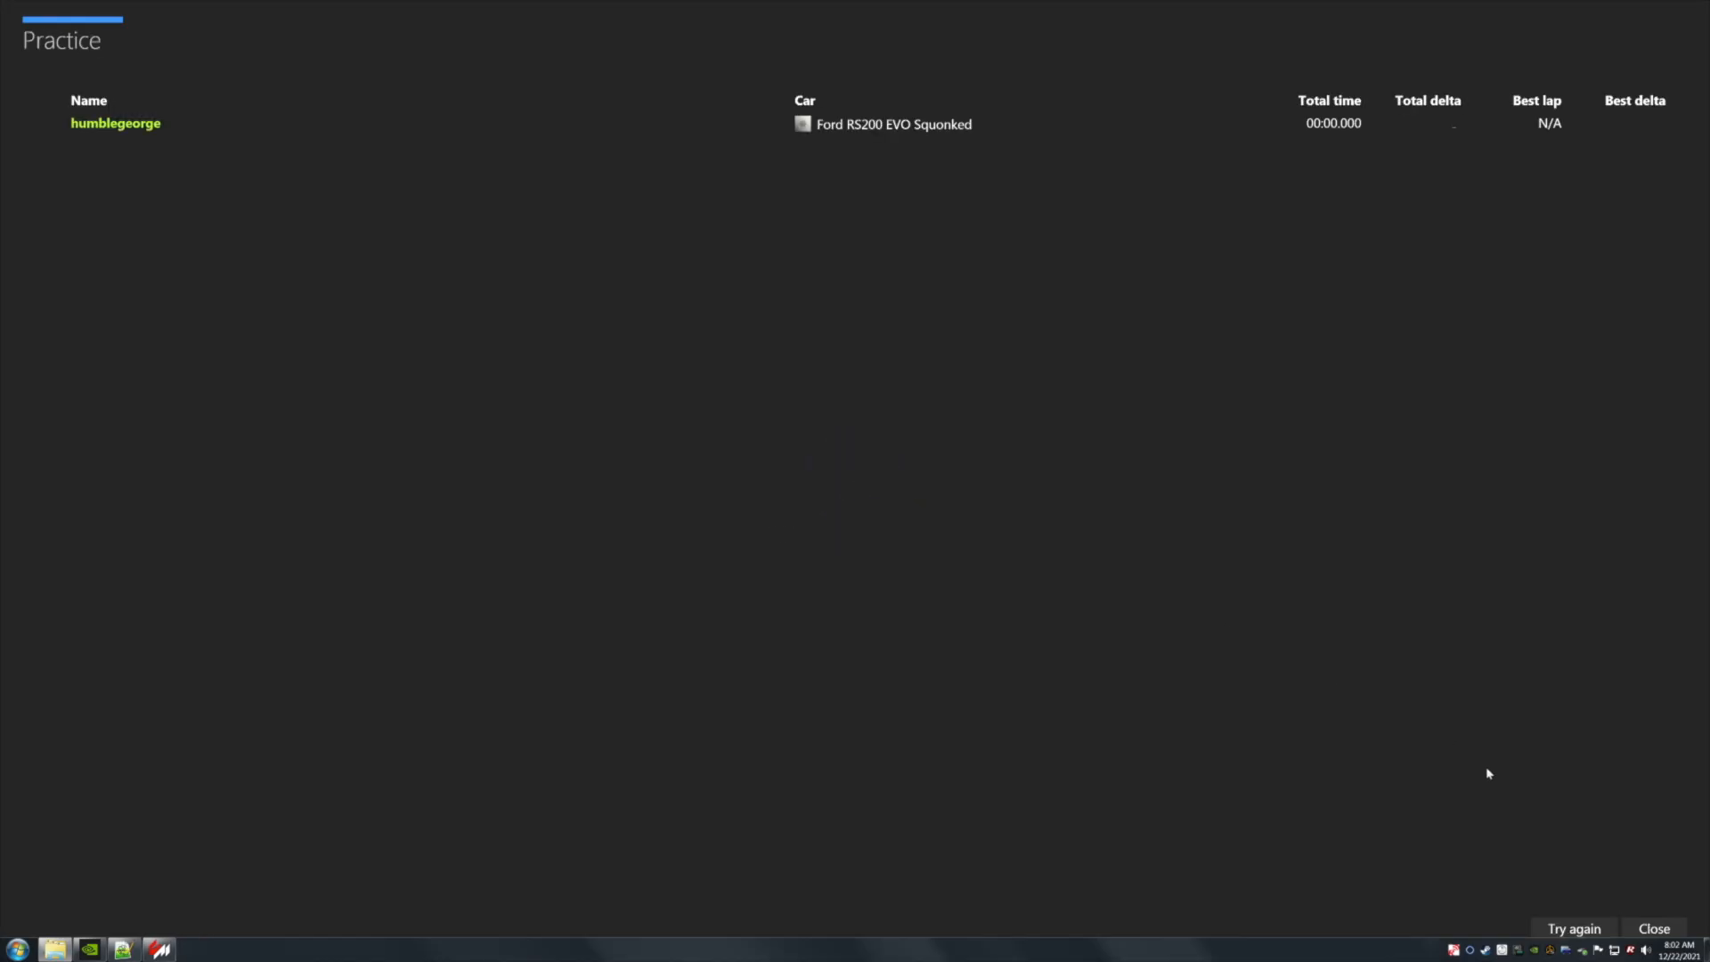
pyautogui.click(1644, 927)
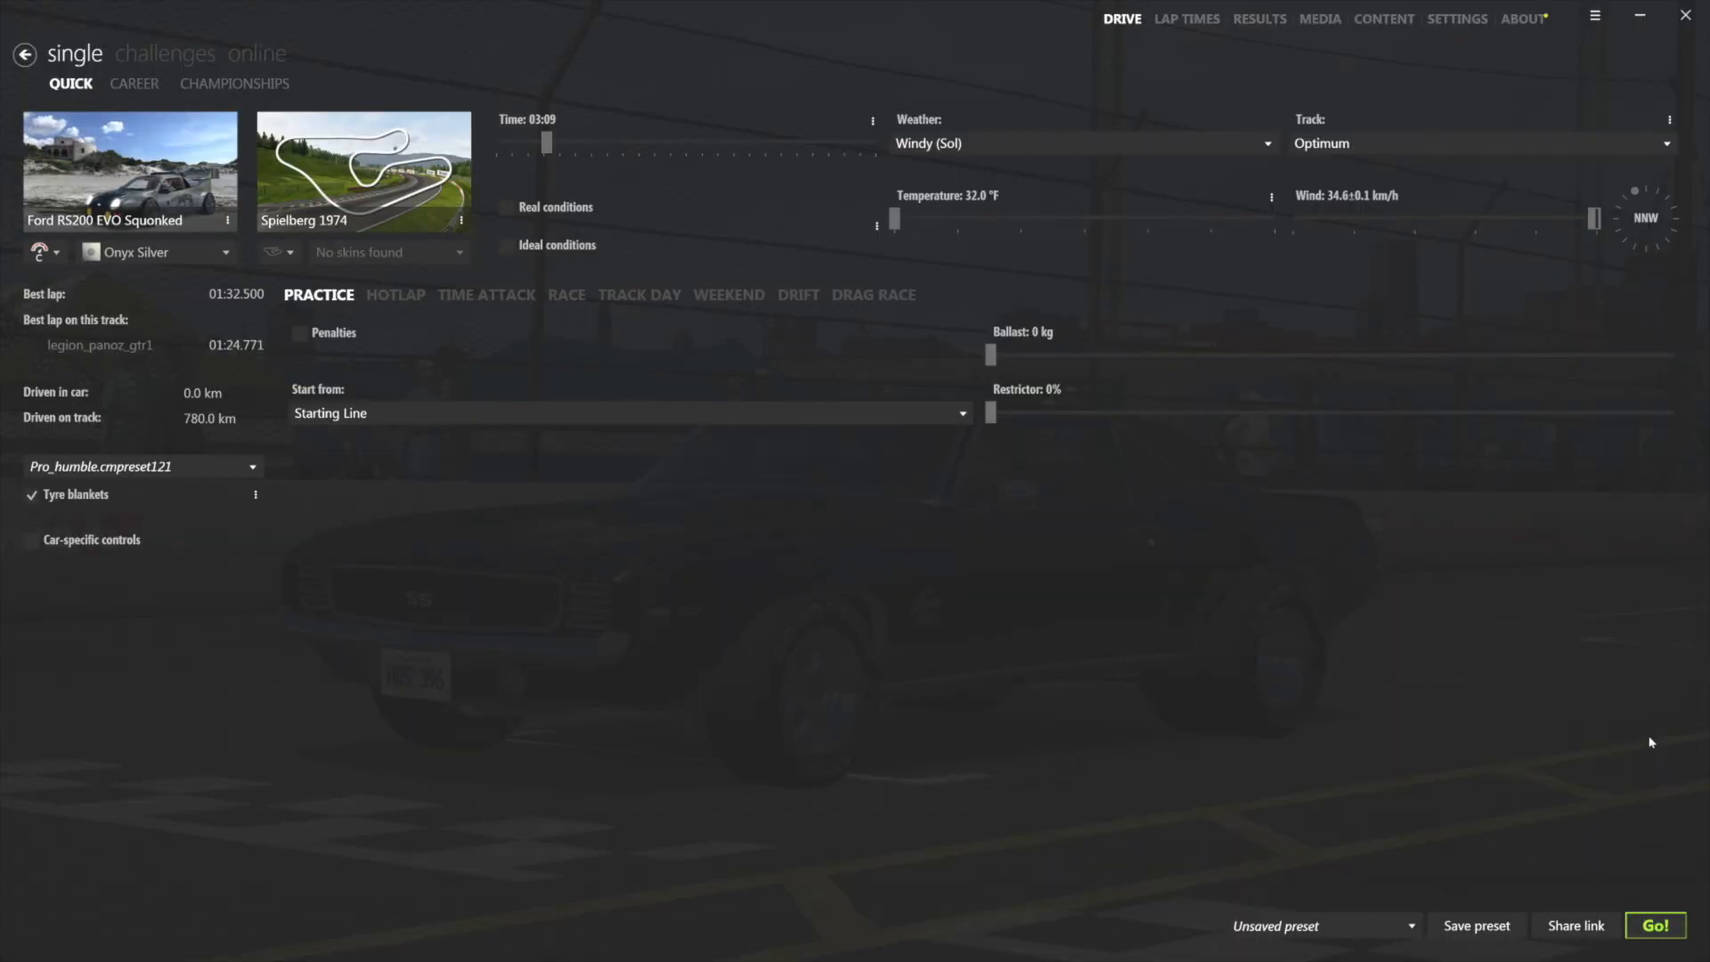
pyautogui.click(1687, 15)
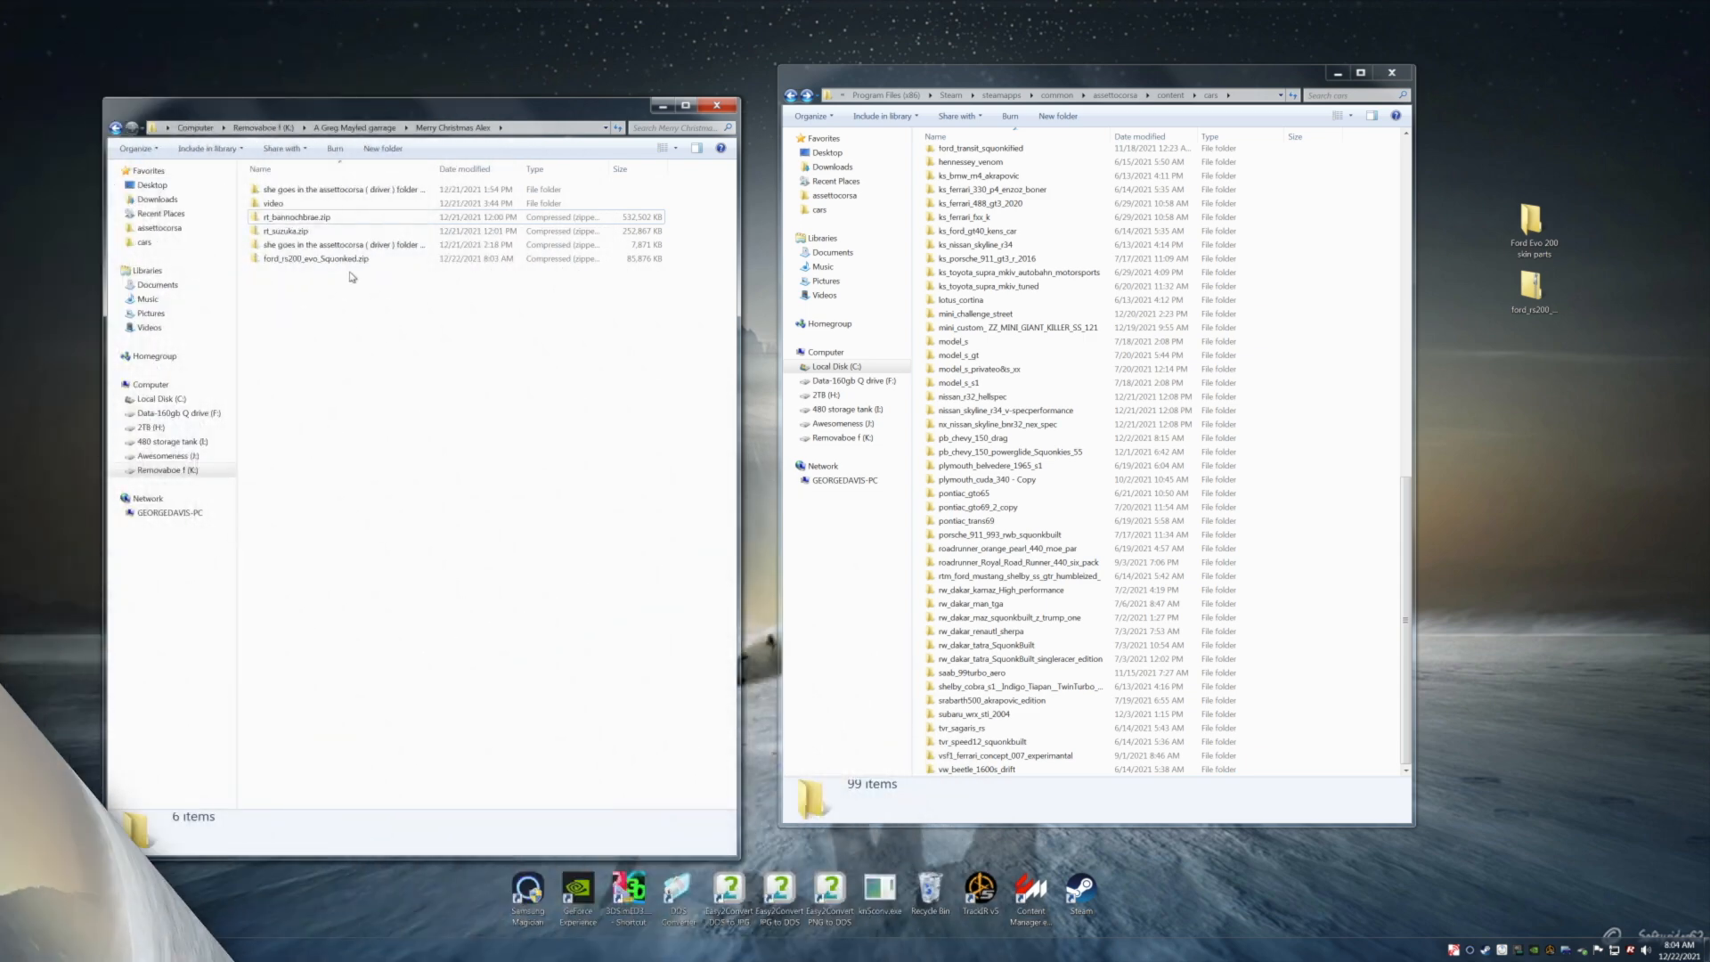
# Check woman_driver.kn5 in the supplied driver folder, and open Assetto Corsa's content\driver folder alongside it.
pyautogui.doubleClick(303, 190)
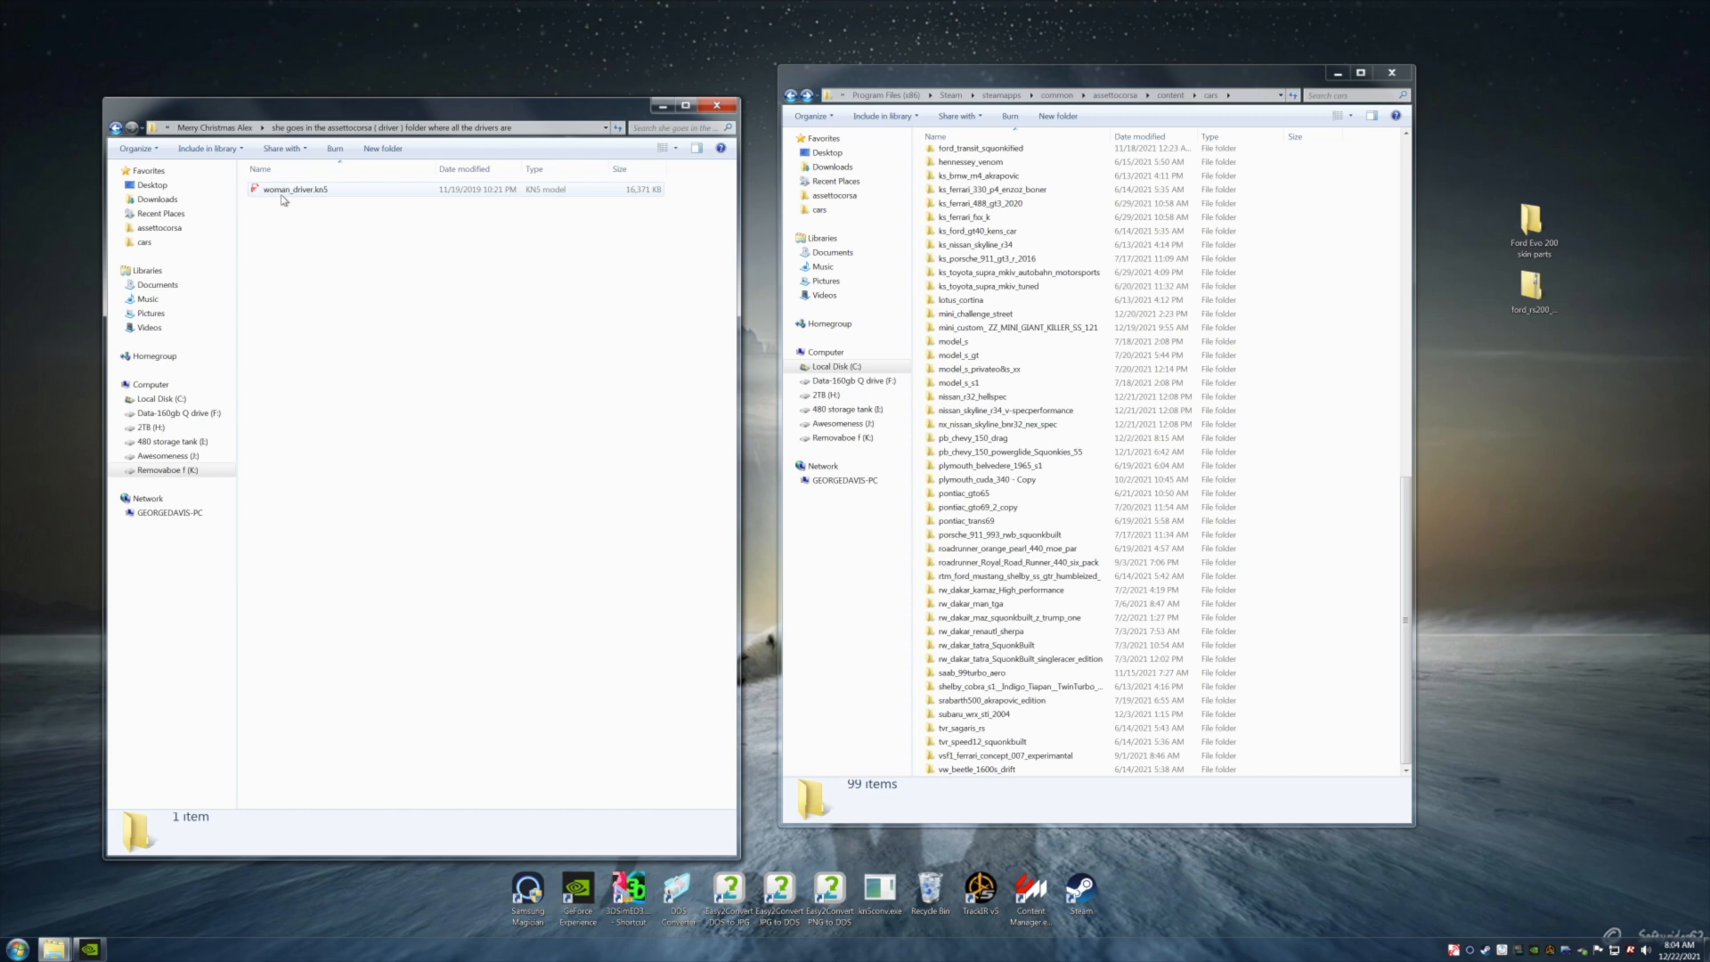
pyautogui.click(115, 128)
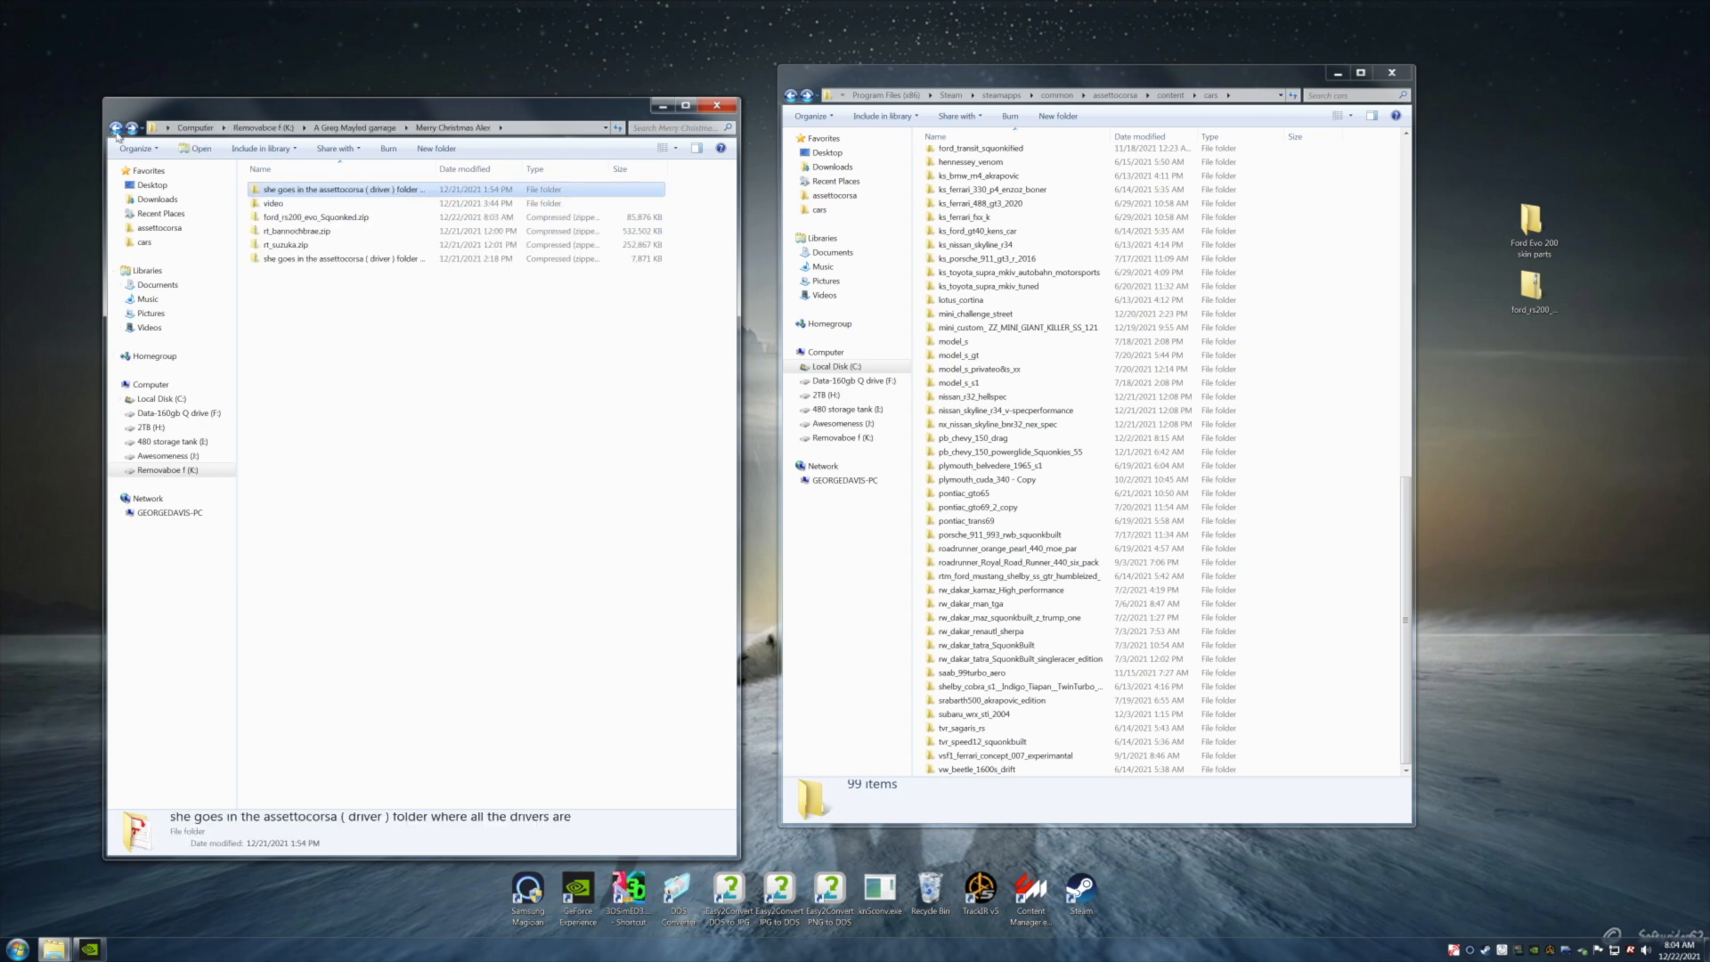
pyautogui.click(791, 97)
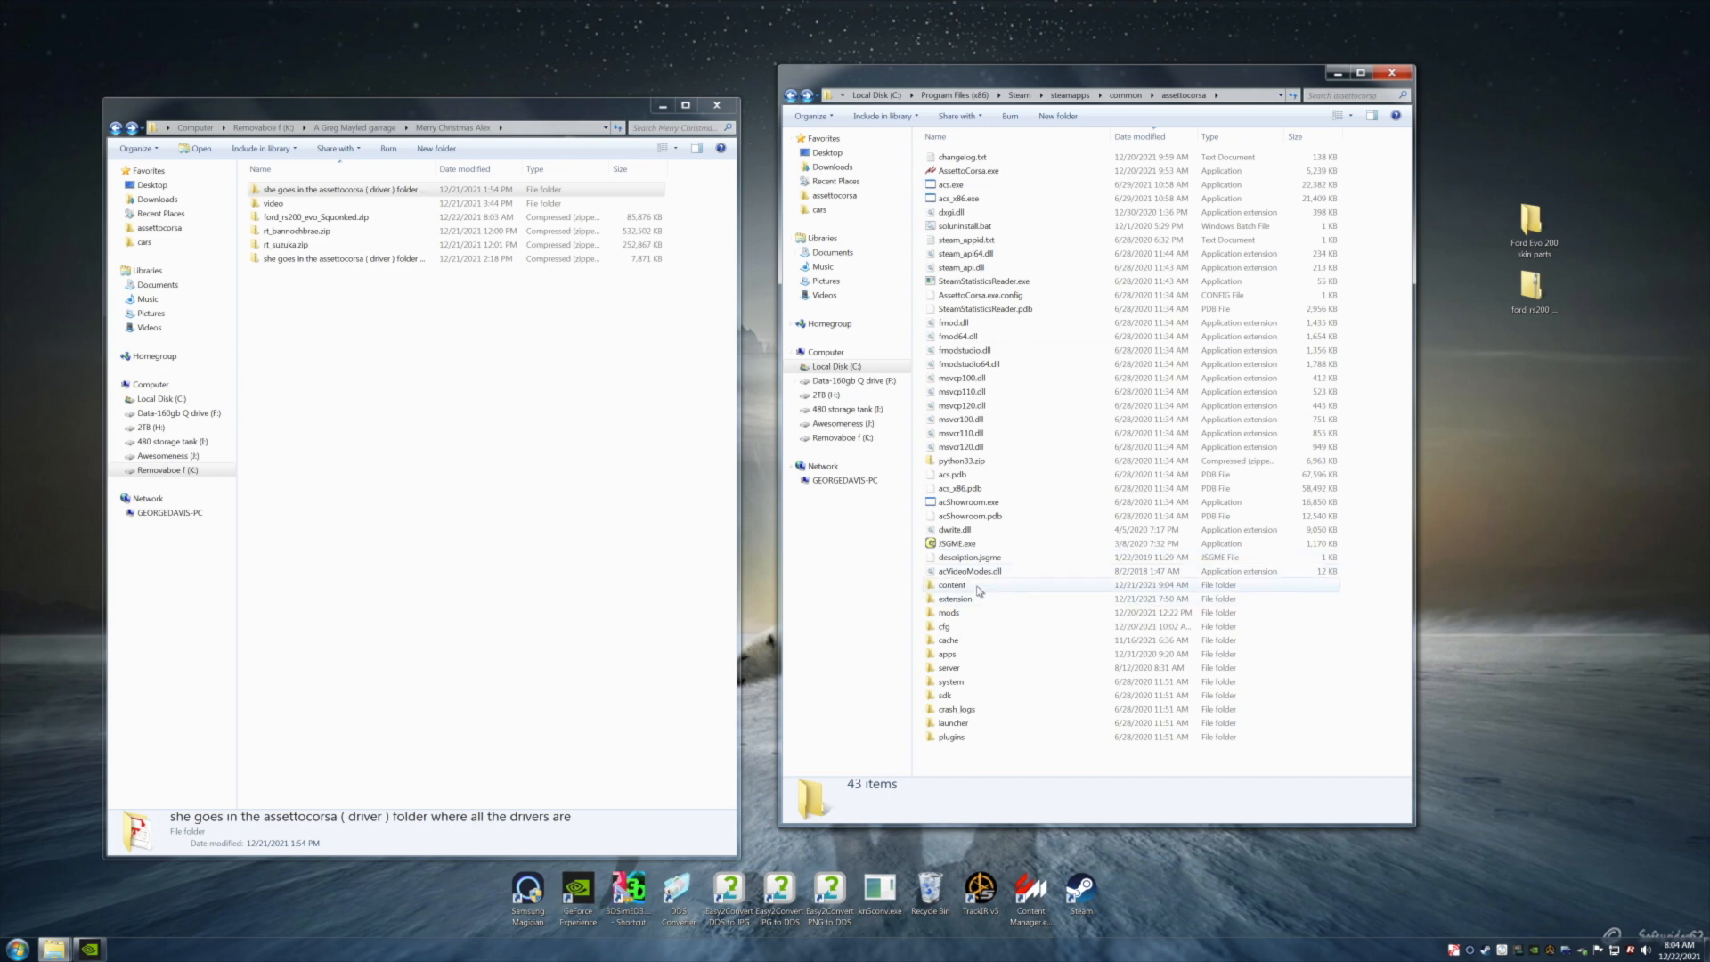
pyautogui.doubleClick(979, 591)
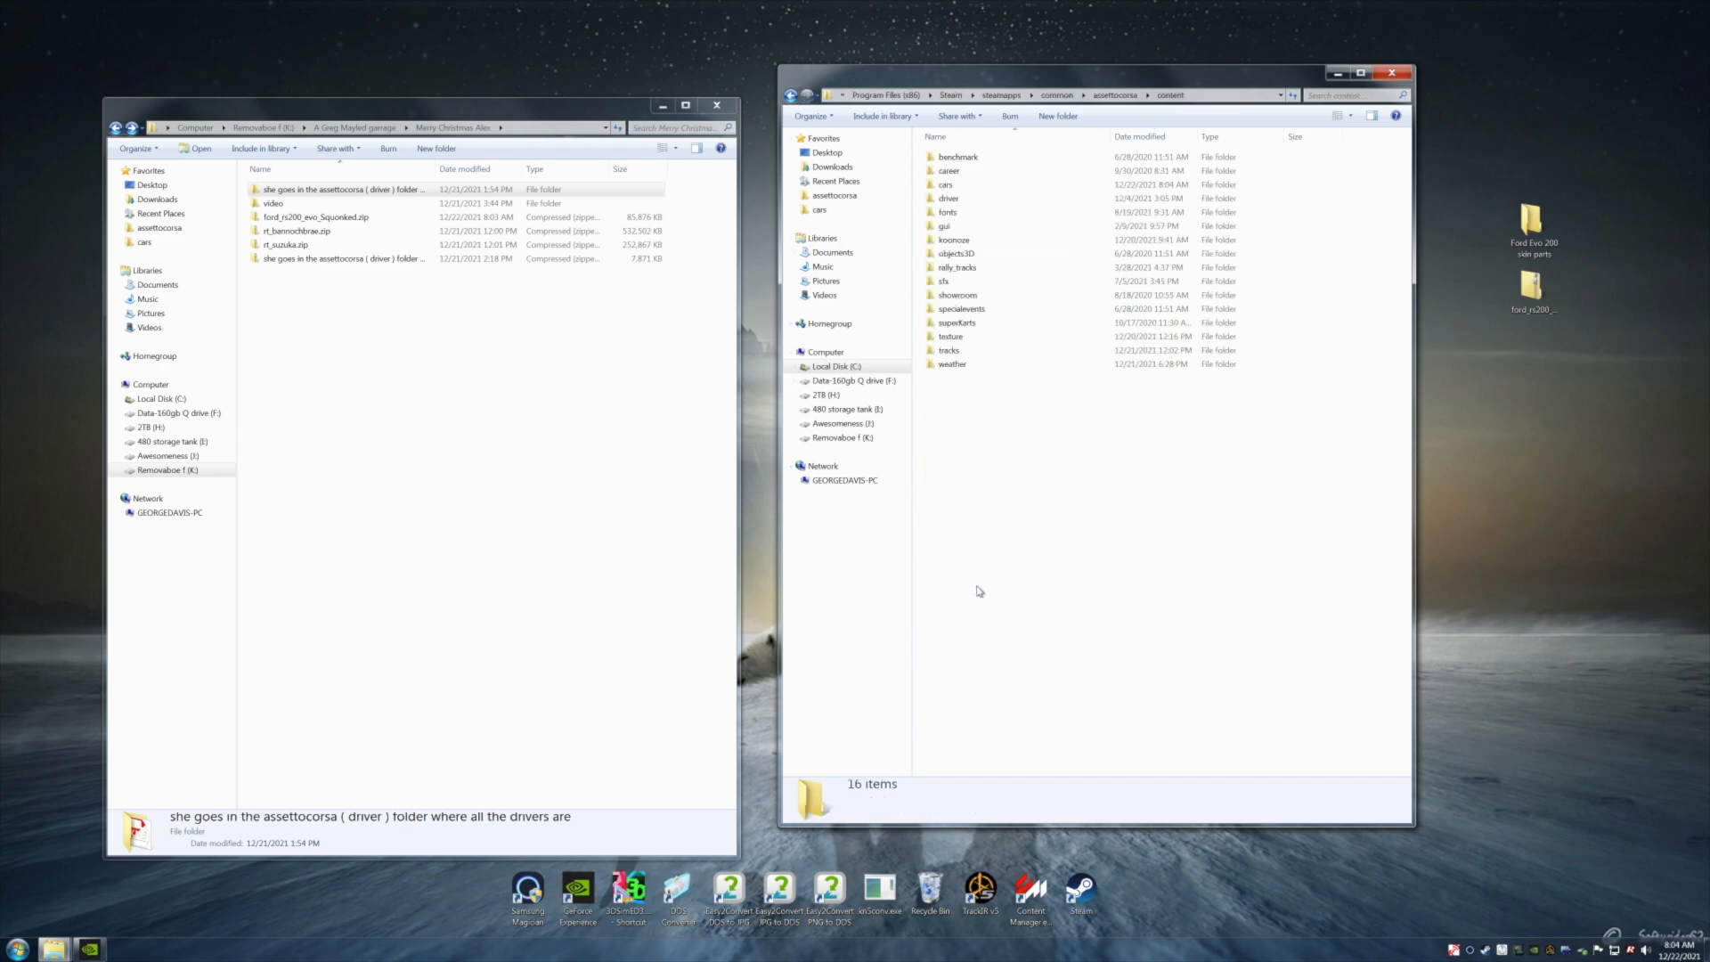
pyautogui.moveTo(950, 204)
pyautogui.doubleClick(949, 200)
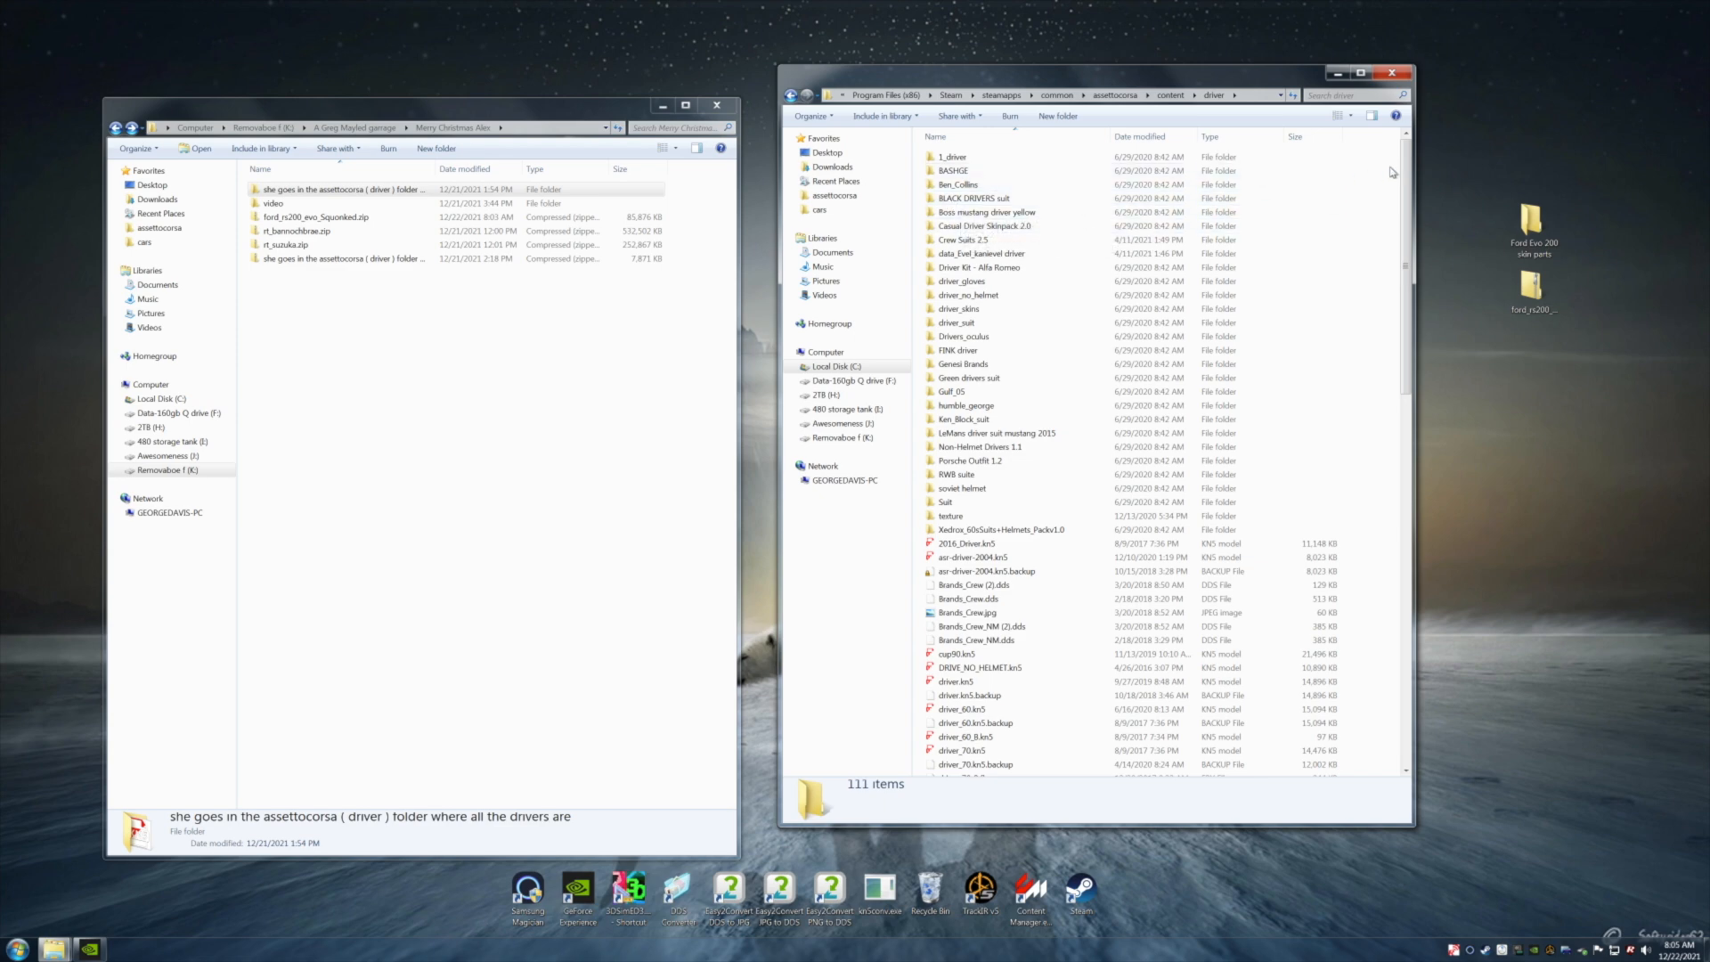
# Look through the driver models in the game's driver folder, and return to the content folder.
pyautogui.moveTo(1405, 169); pyautogui.dragTo(1371, 555)
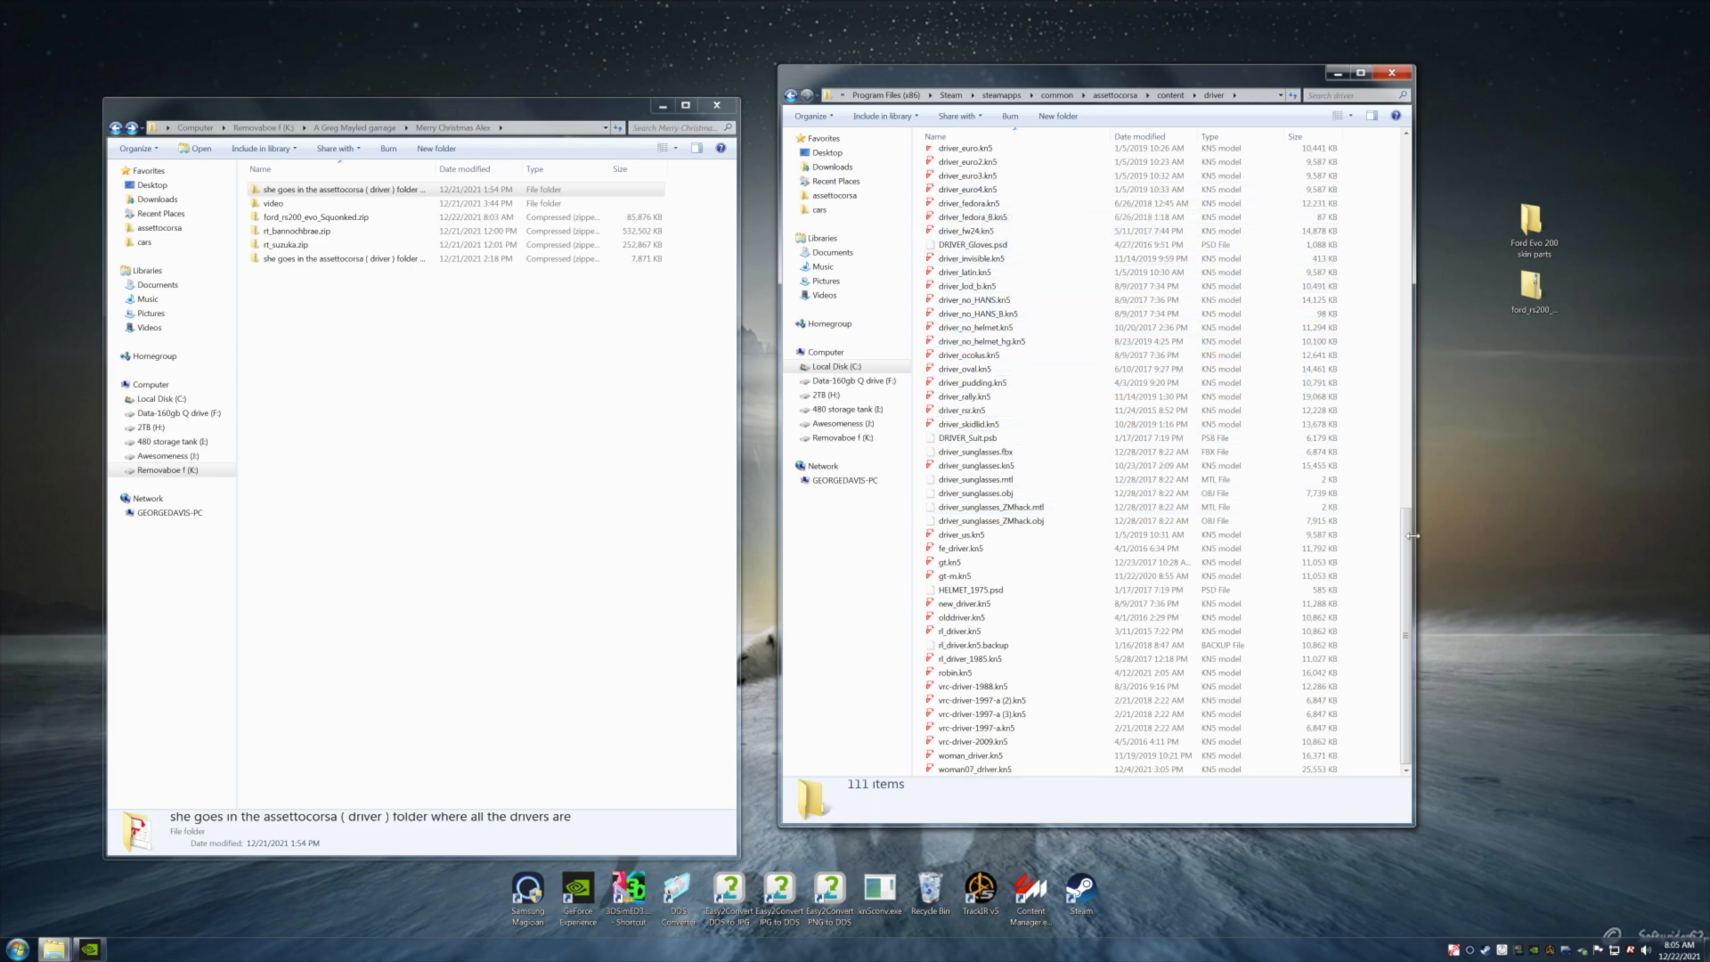
pyautogui.moveTo(1409, 564); pyautogui.dragTo(1411, 524)
pyautogui.moveTo(1410, 420); pyautogui.dragTo(1410, 348)
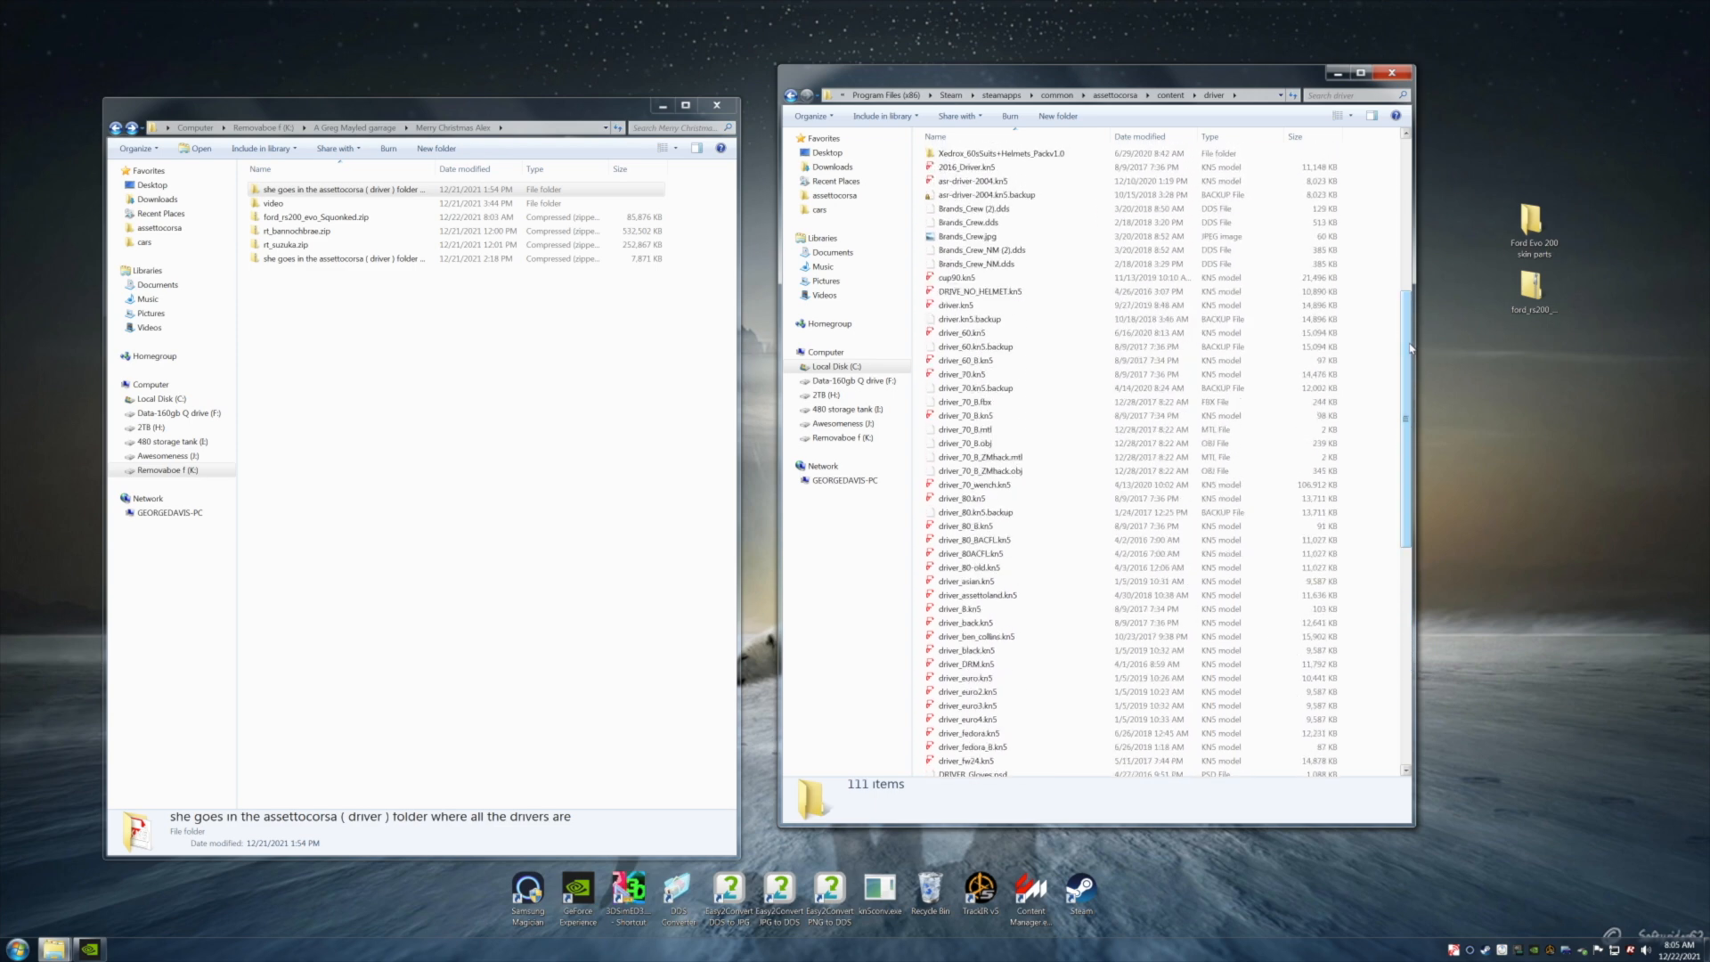
pyautogui.moveTo(1408, 348); pyautogui.dragTo(1409, 196)
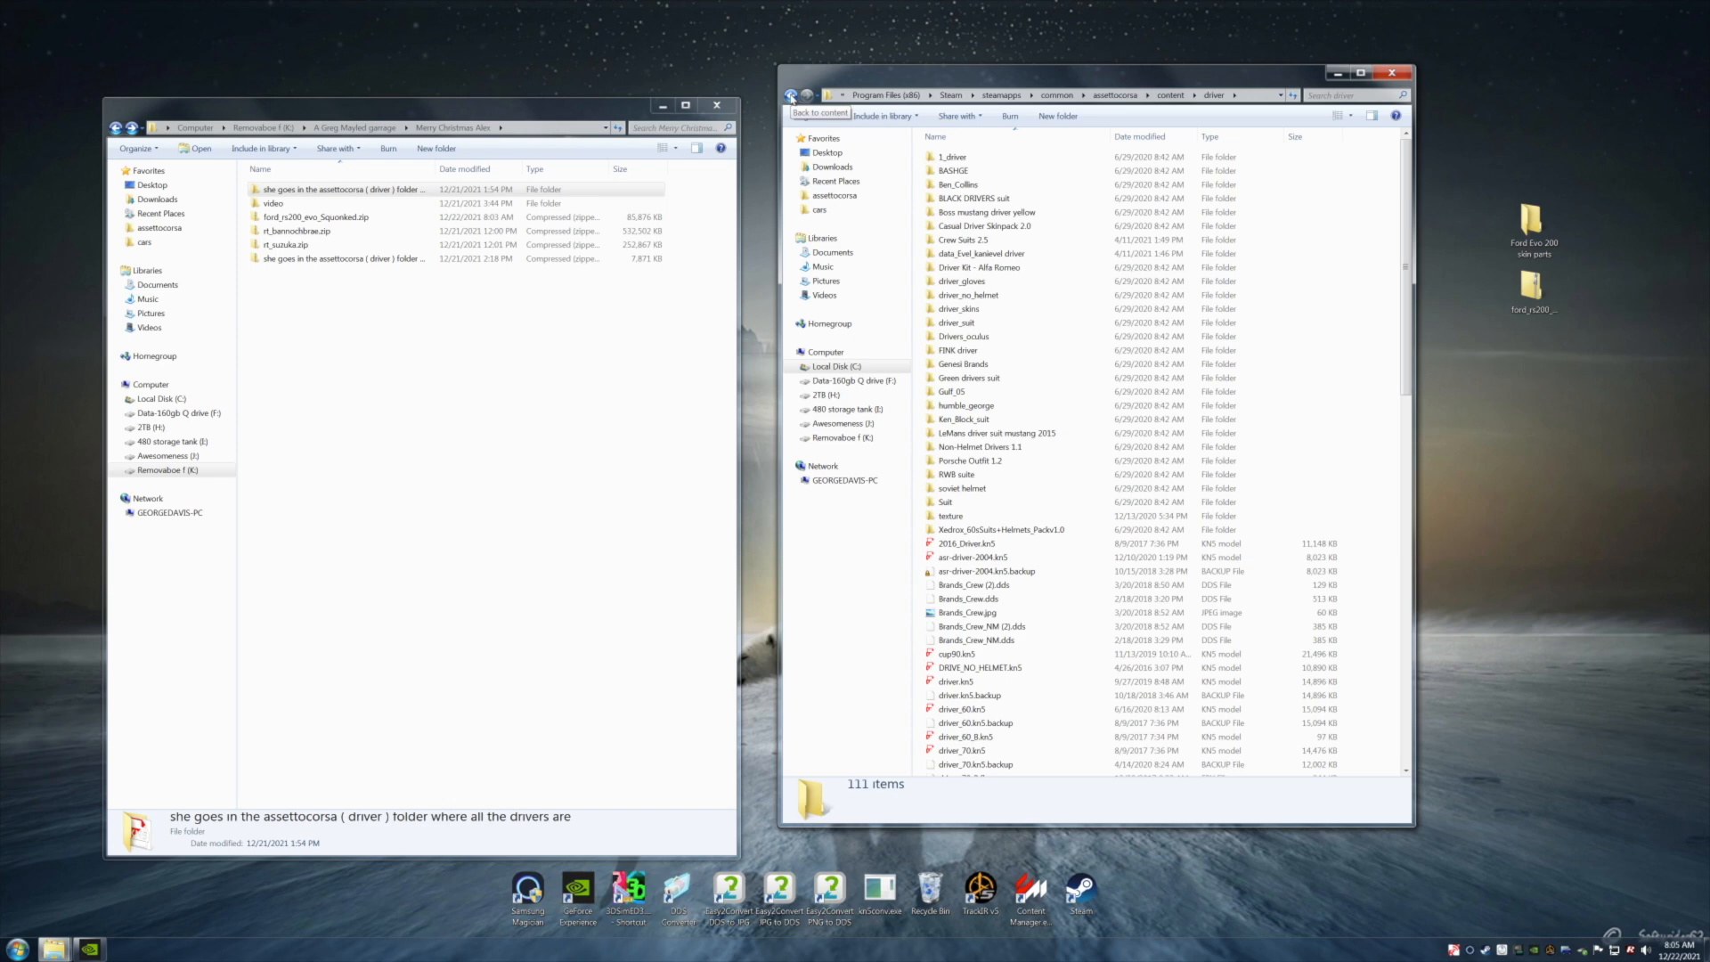
pyautogui.click(791, 95)
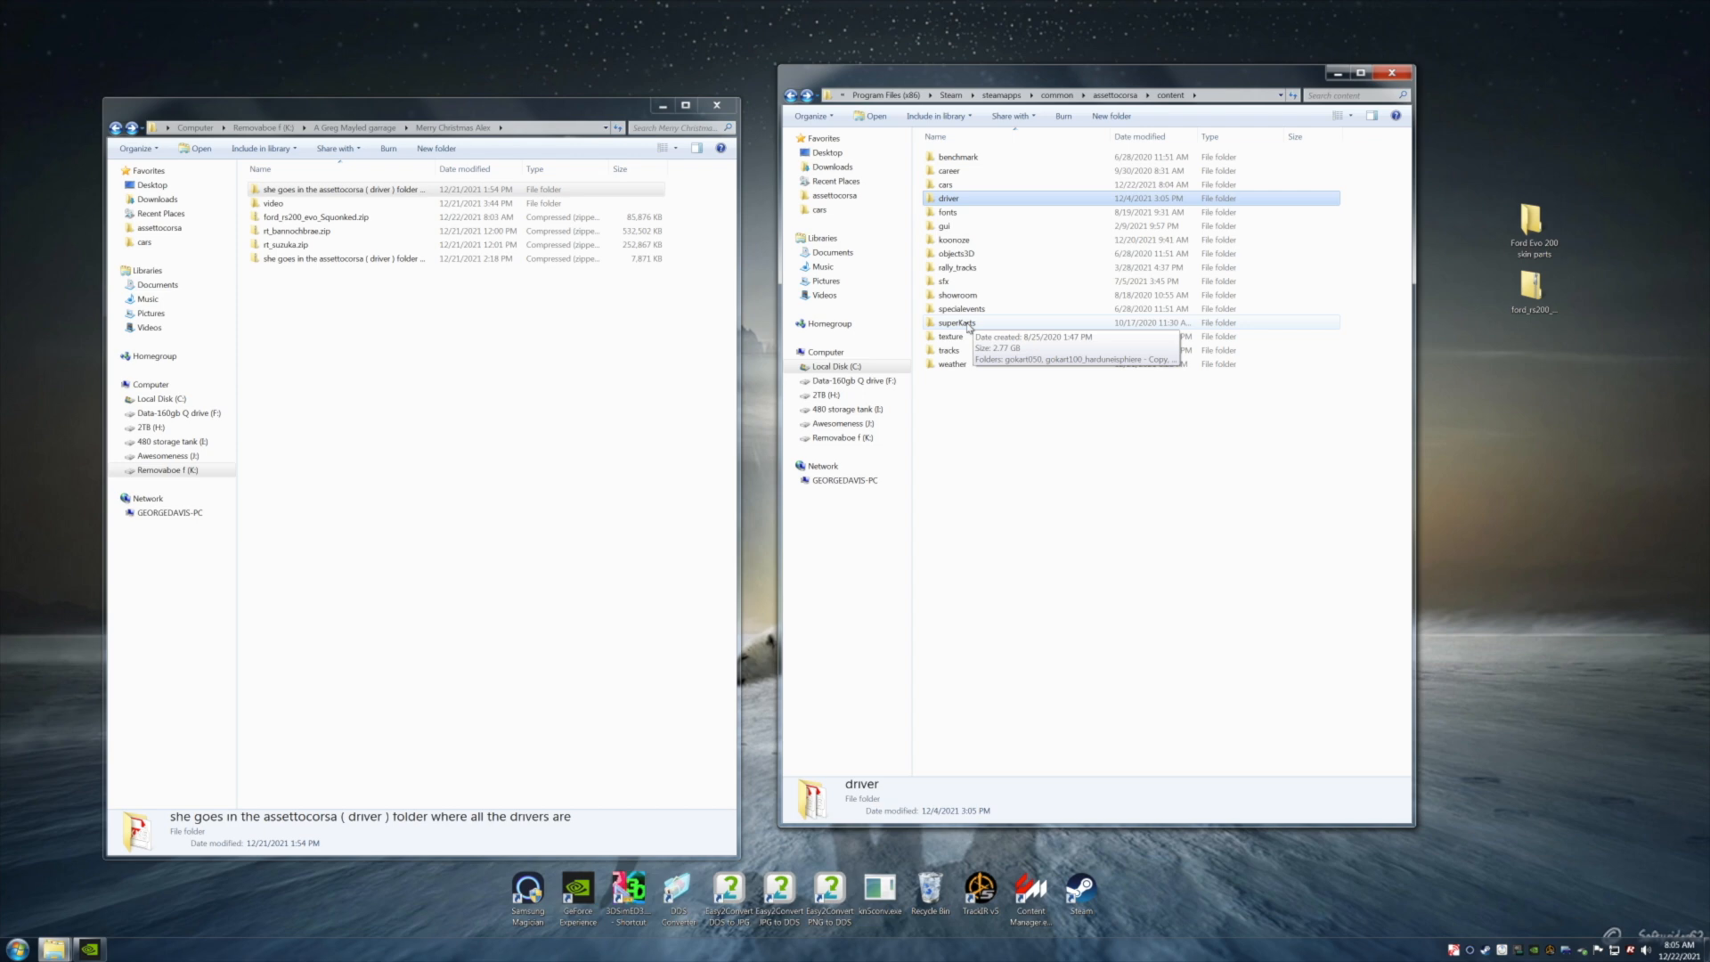
# Look through the car folders inside koonoze and cars, and return to the content folder.
pyautogui.click(961, 242)
pyautogui.doubleClick(961, 242)
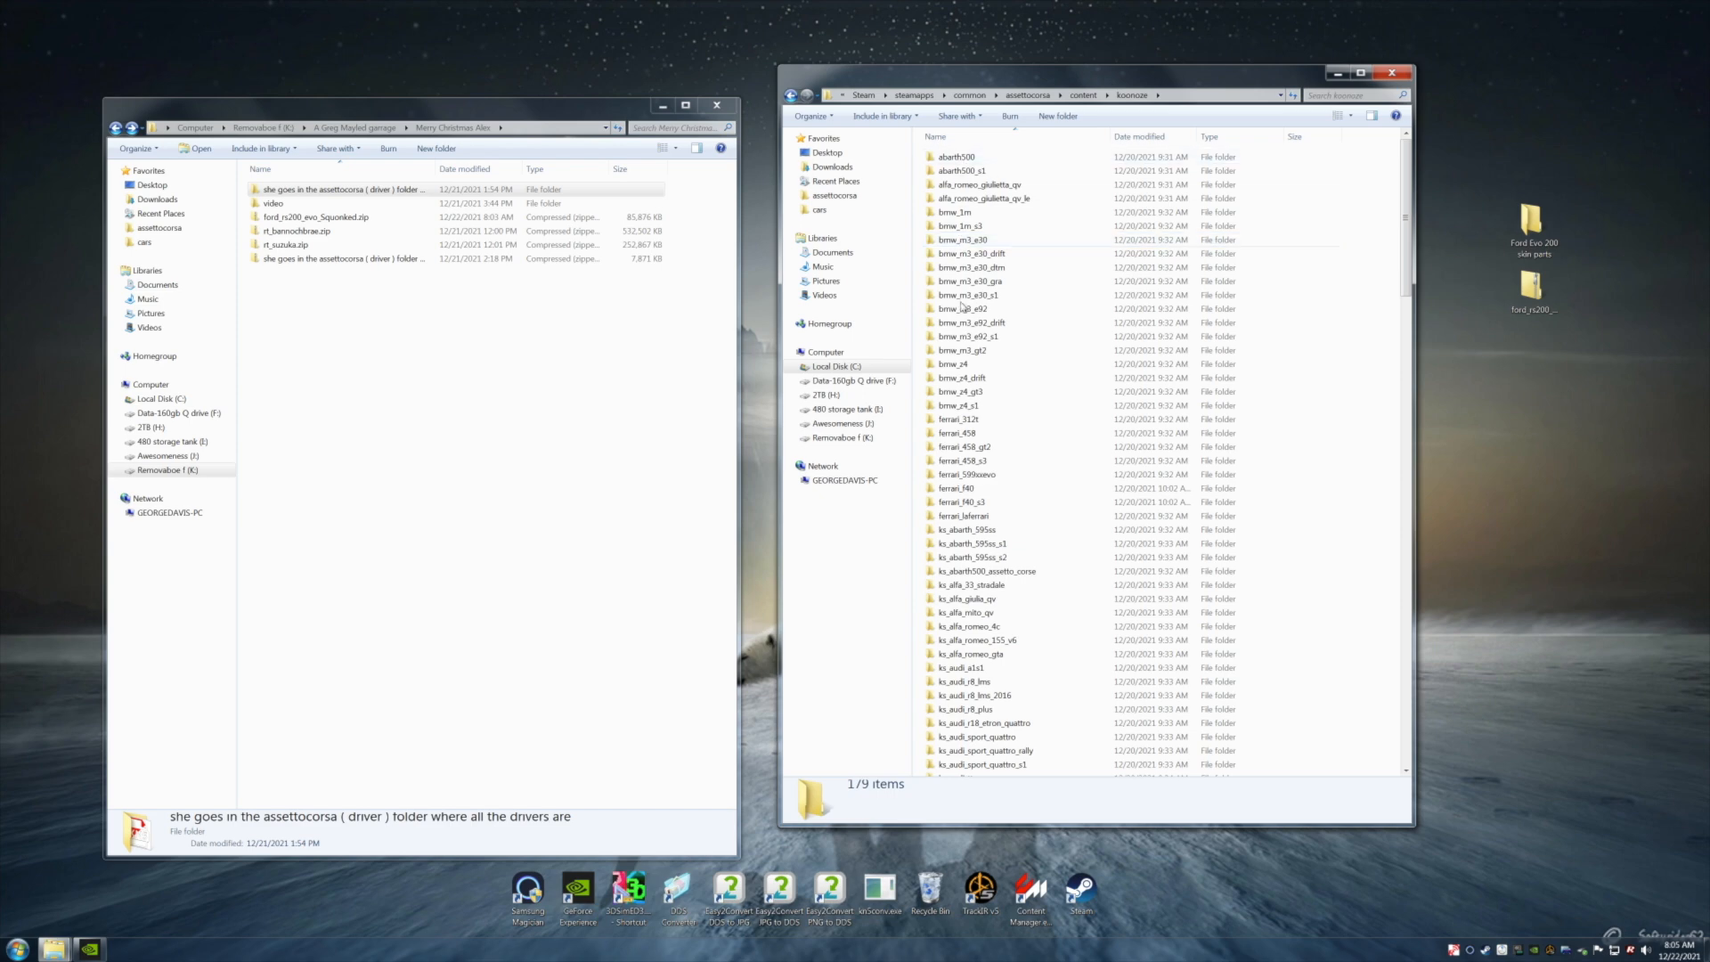
pyautogui.click(791, 97)
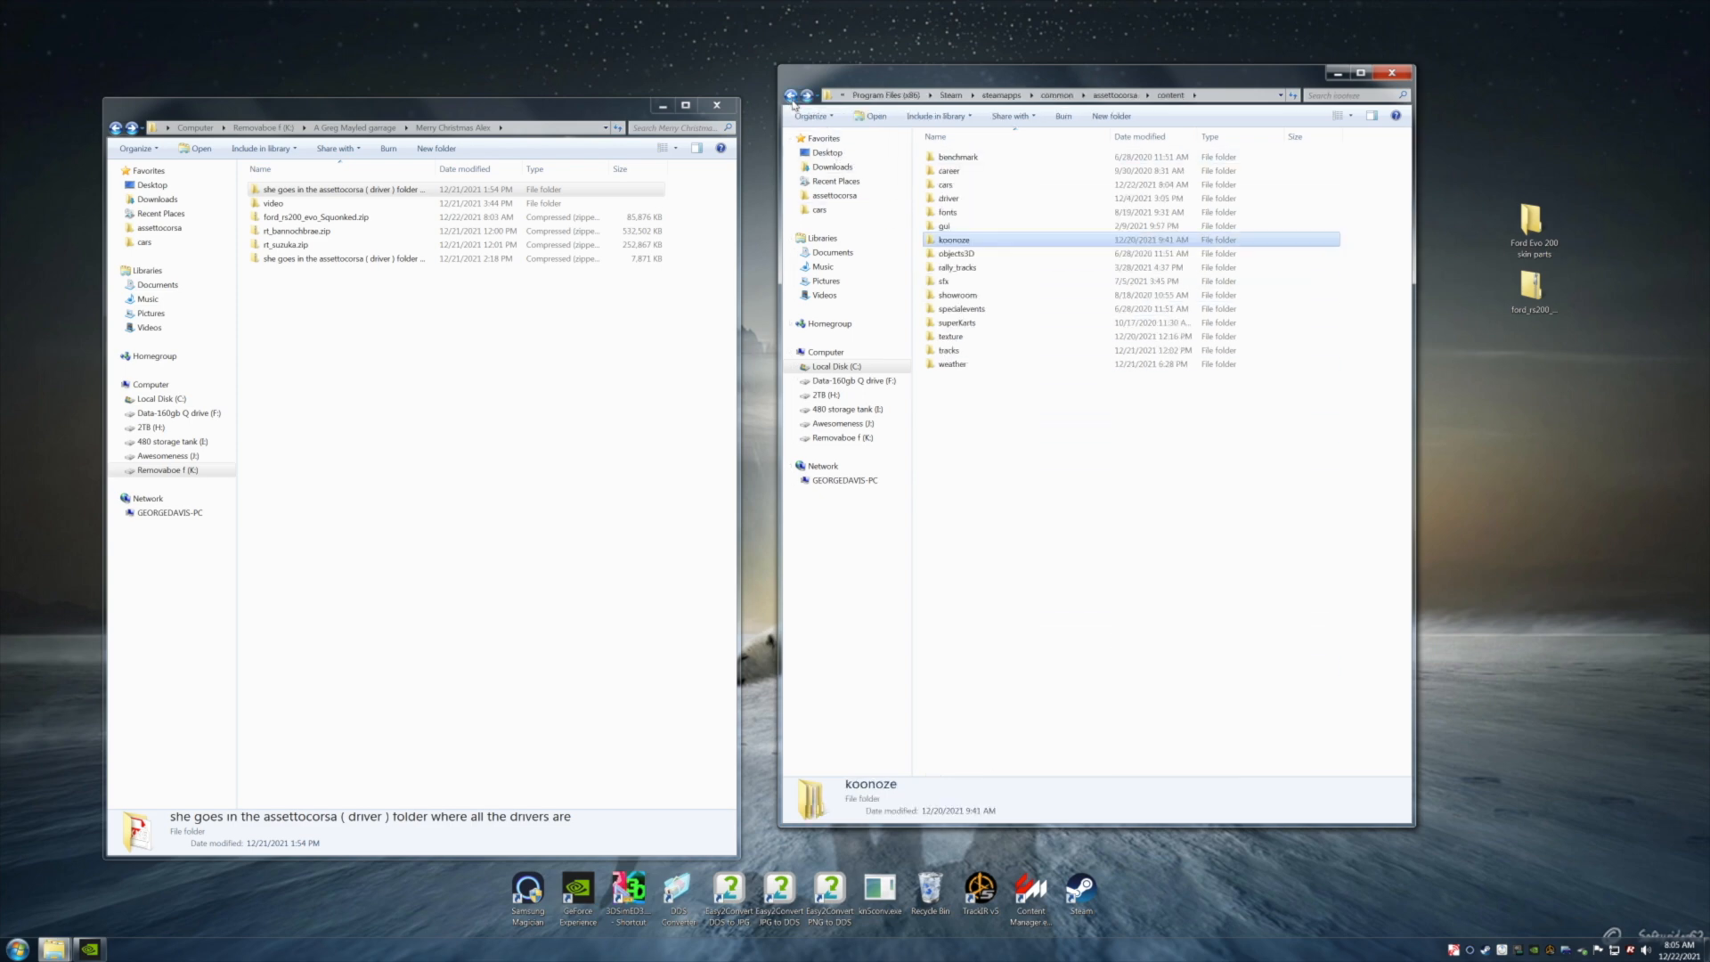
pyautogui.doubleClick(958, 186)
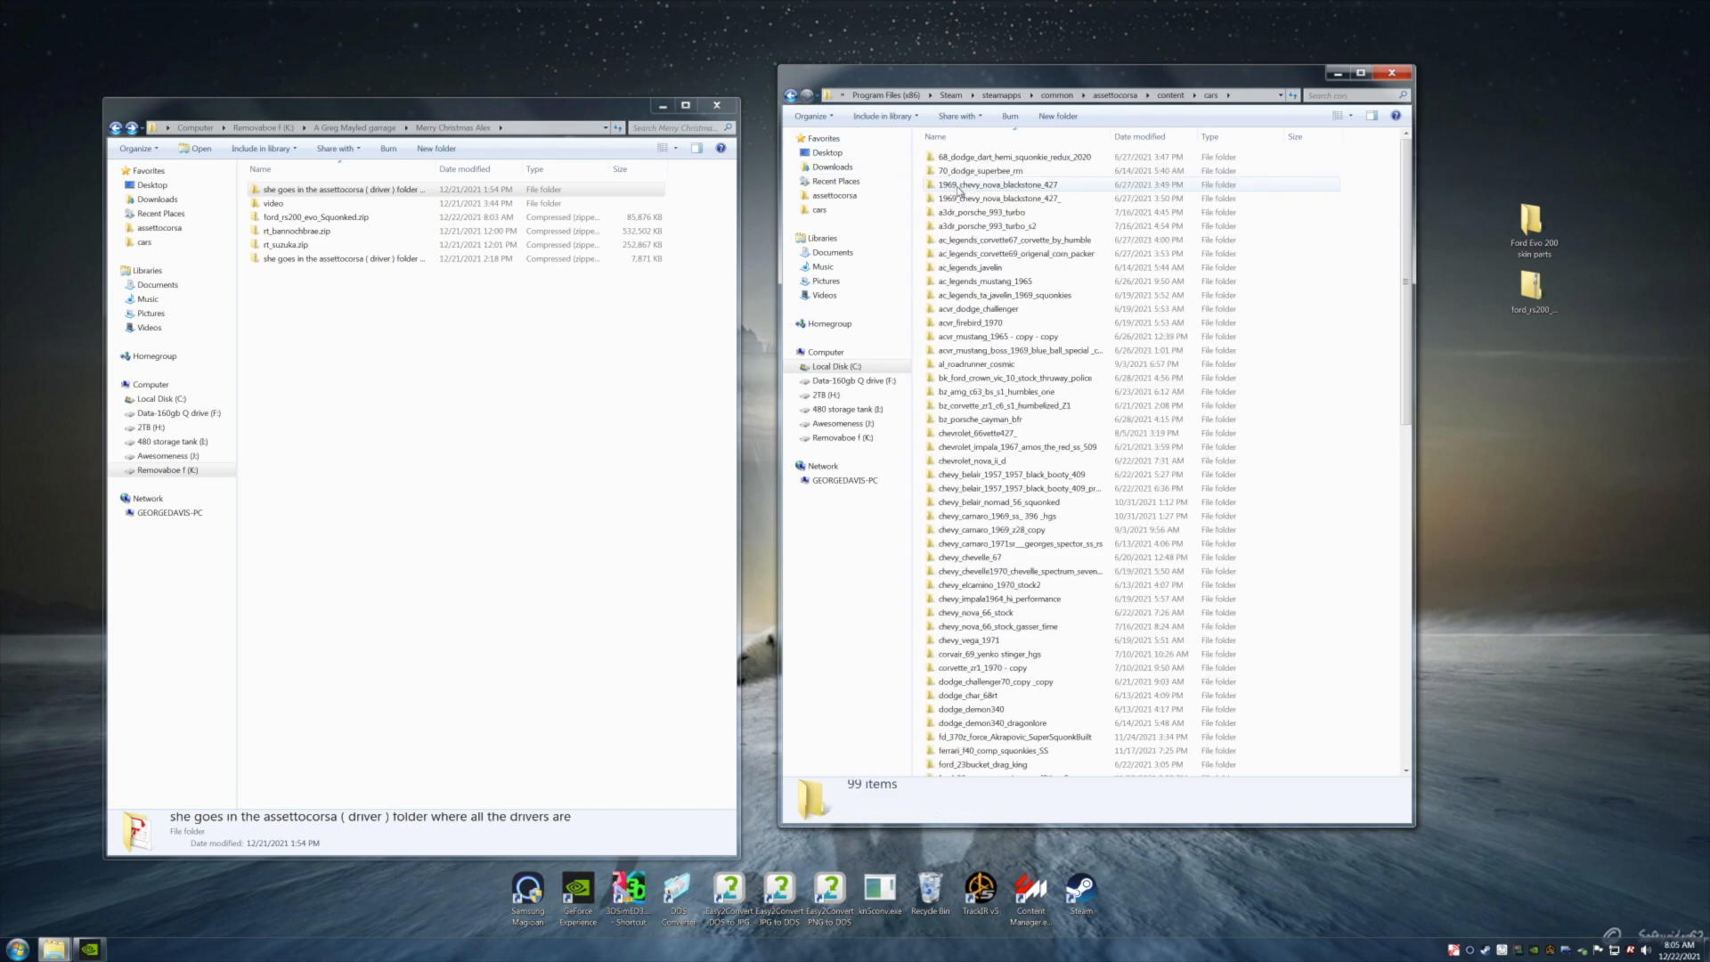
pyautogui.moveTo(1404, 164); pyautogui.dragTo(1407, 321)
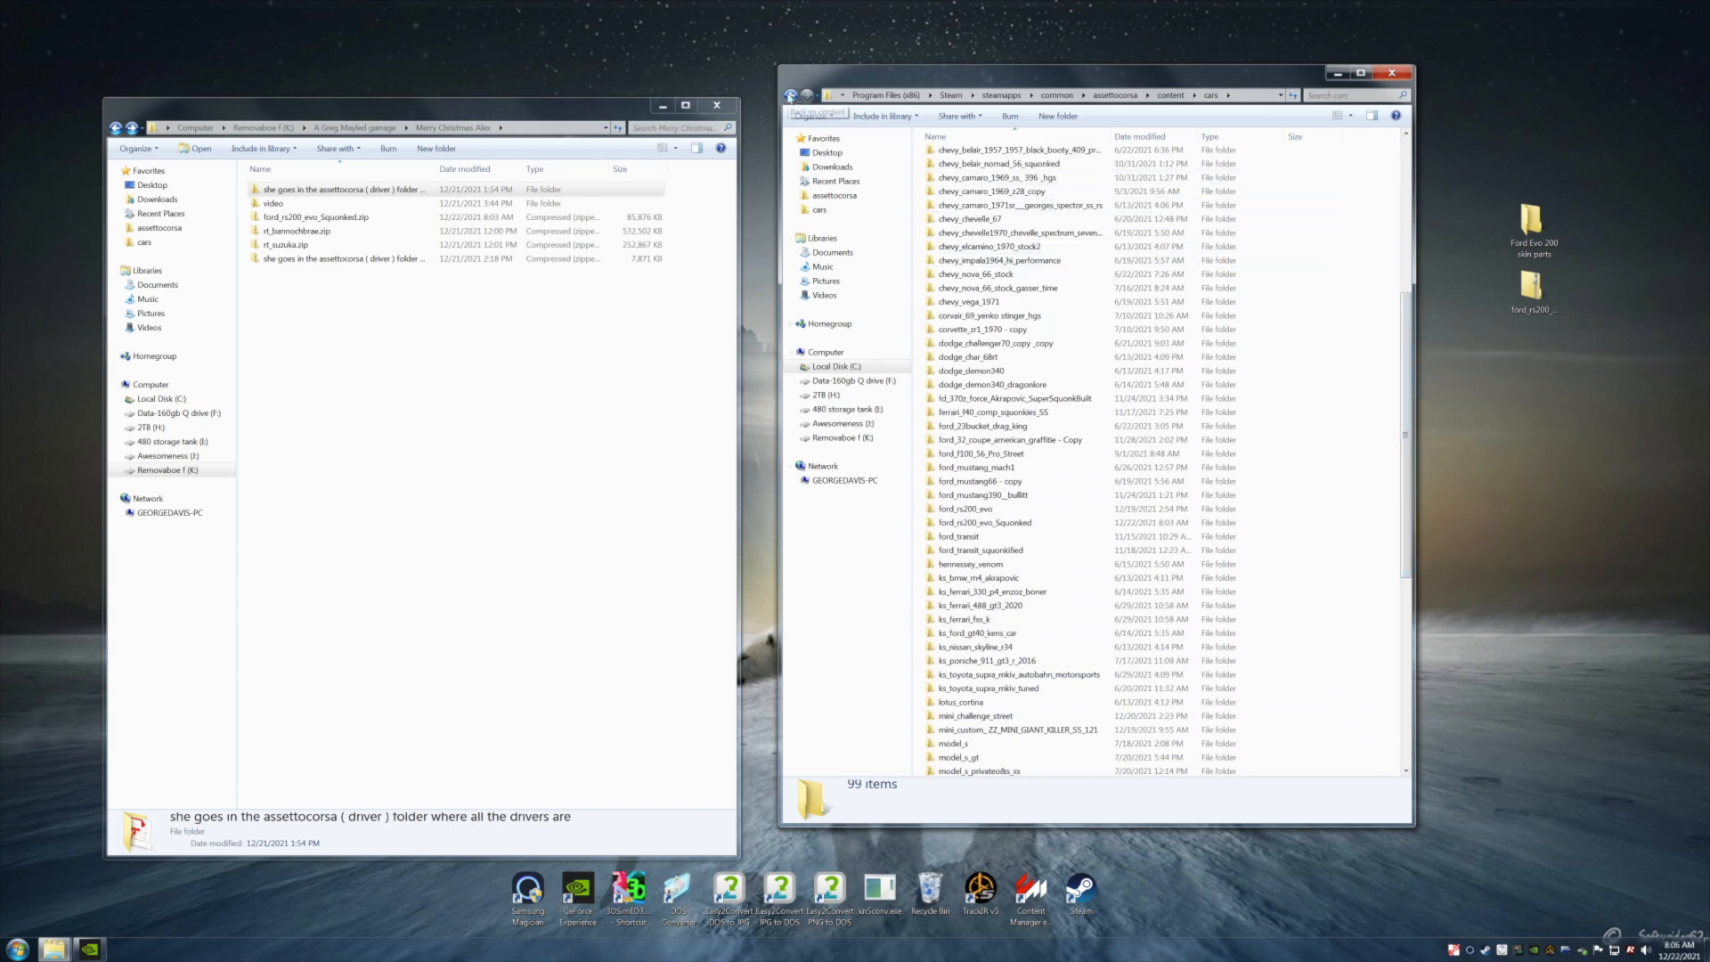
pyautogui.click(789, 96)
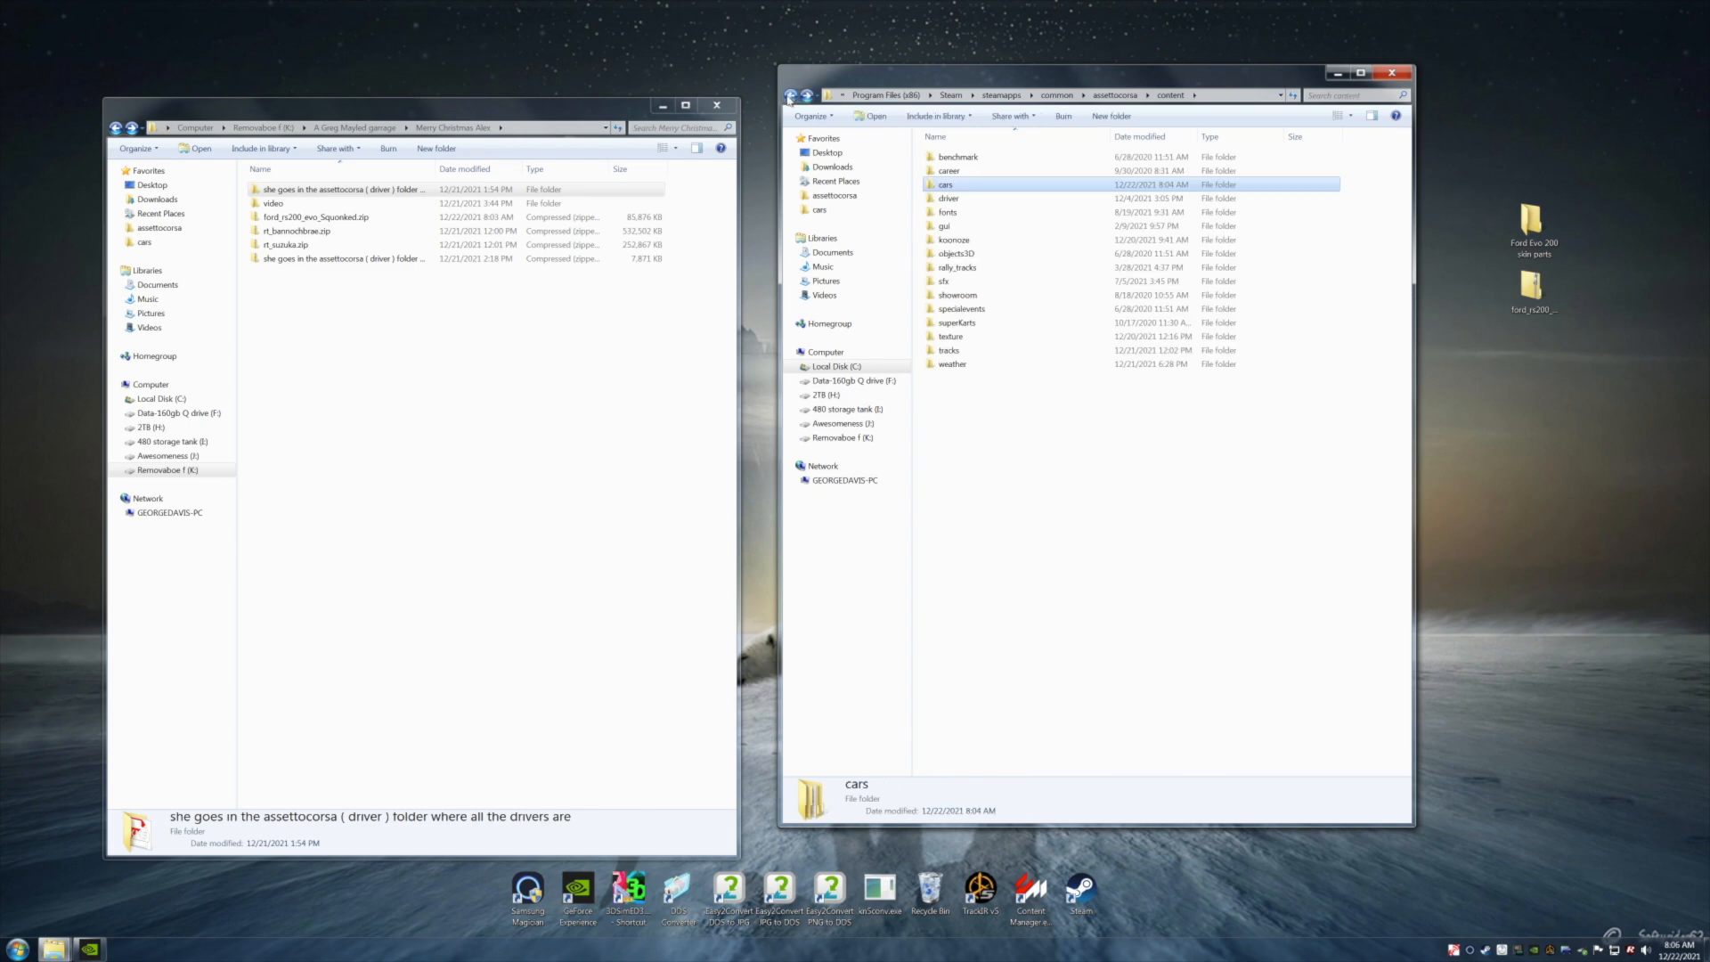
# View the kart folders inside superKarts, and go back out to the computer's drive overview.
pyautogui.doubleClick(959, 324)
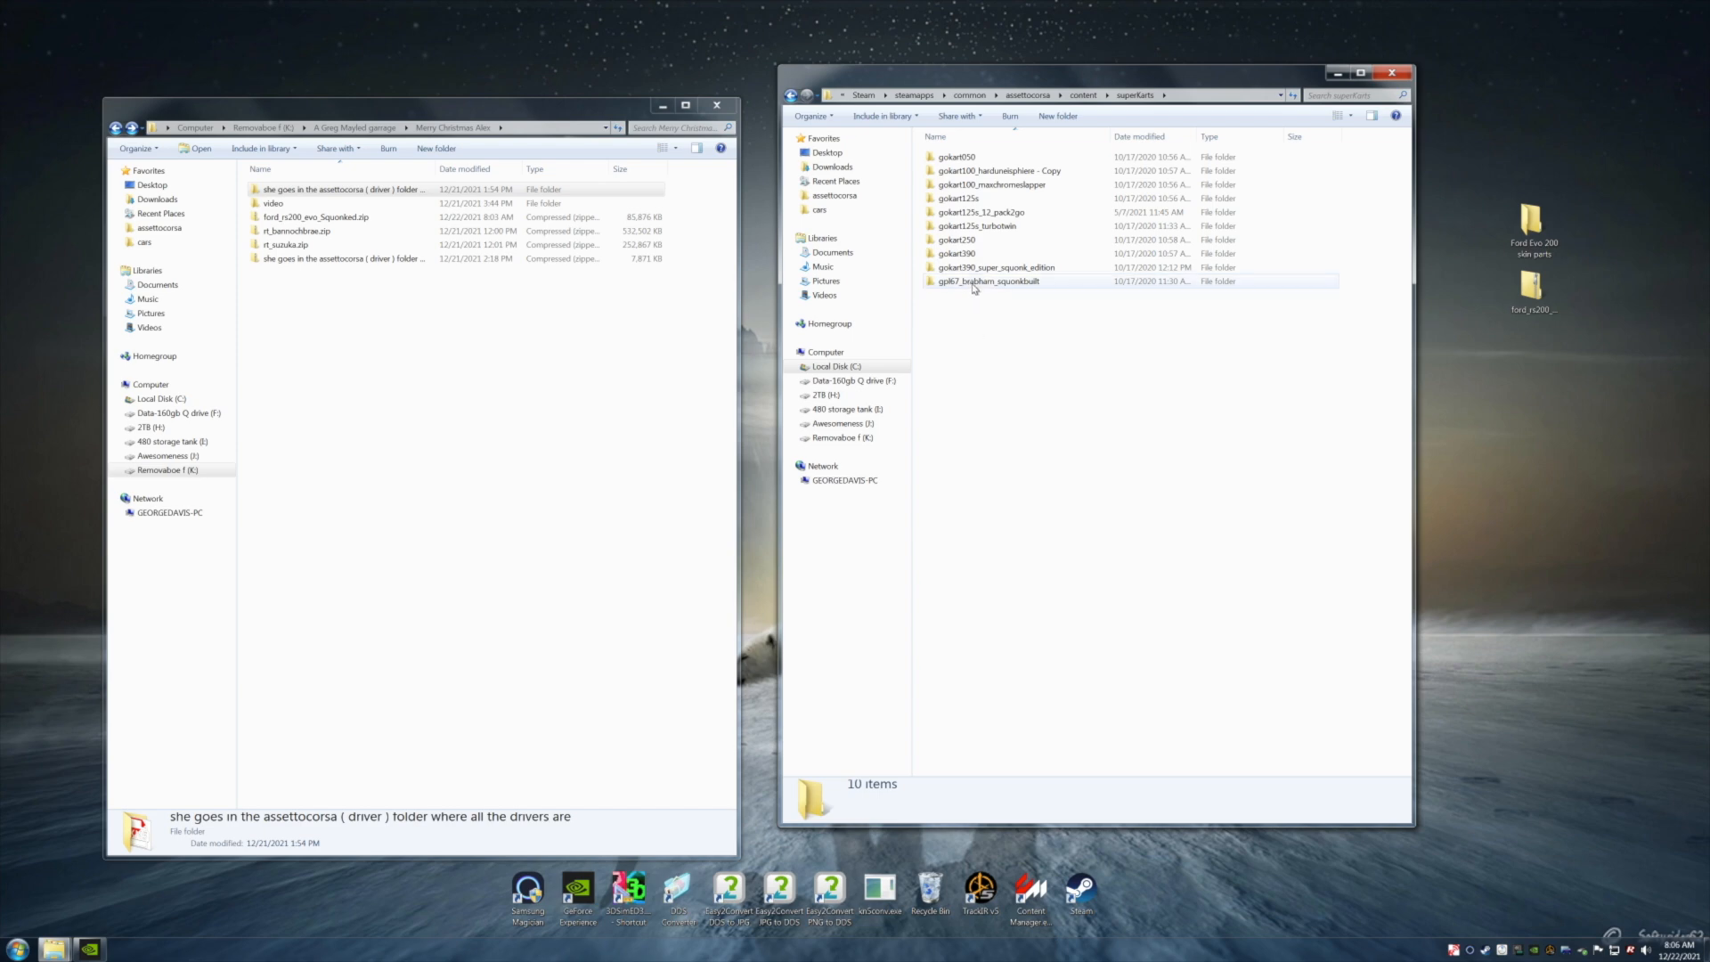
pyautogui.moveTo(976, 287)
pyautogui.click(790, 95)
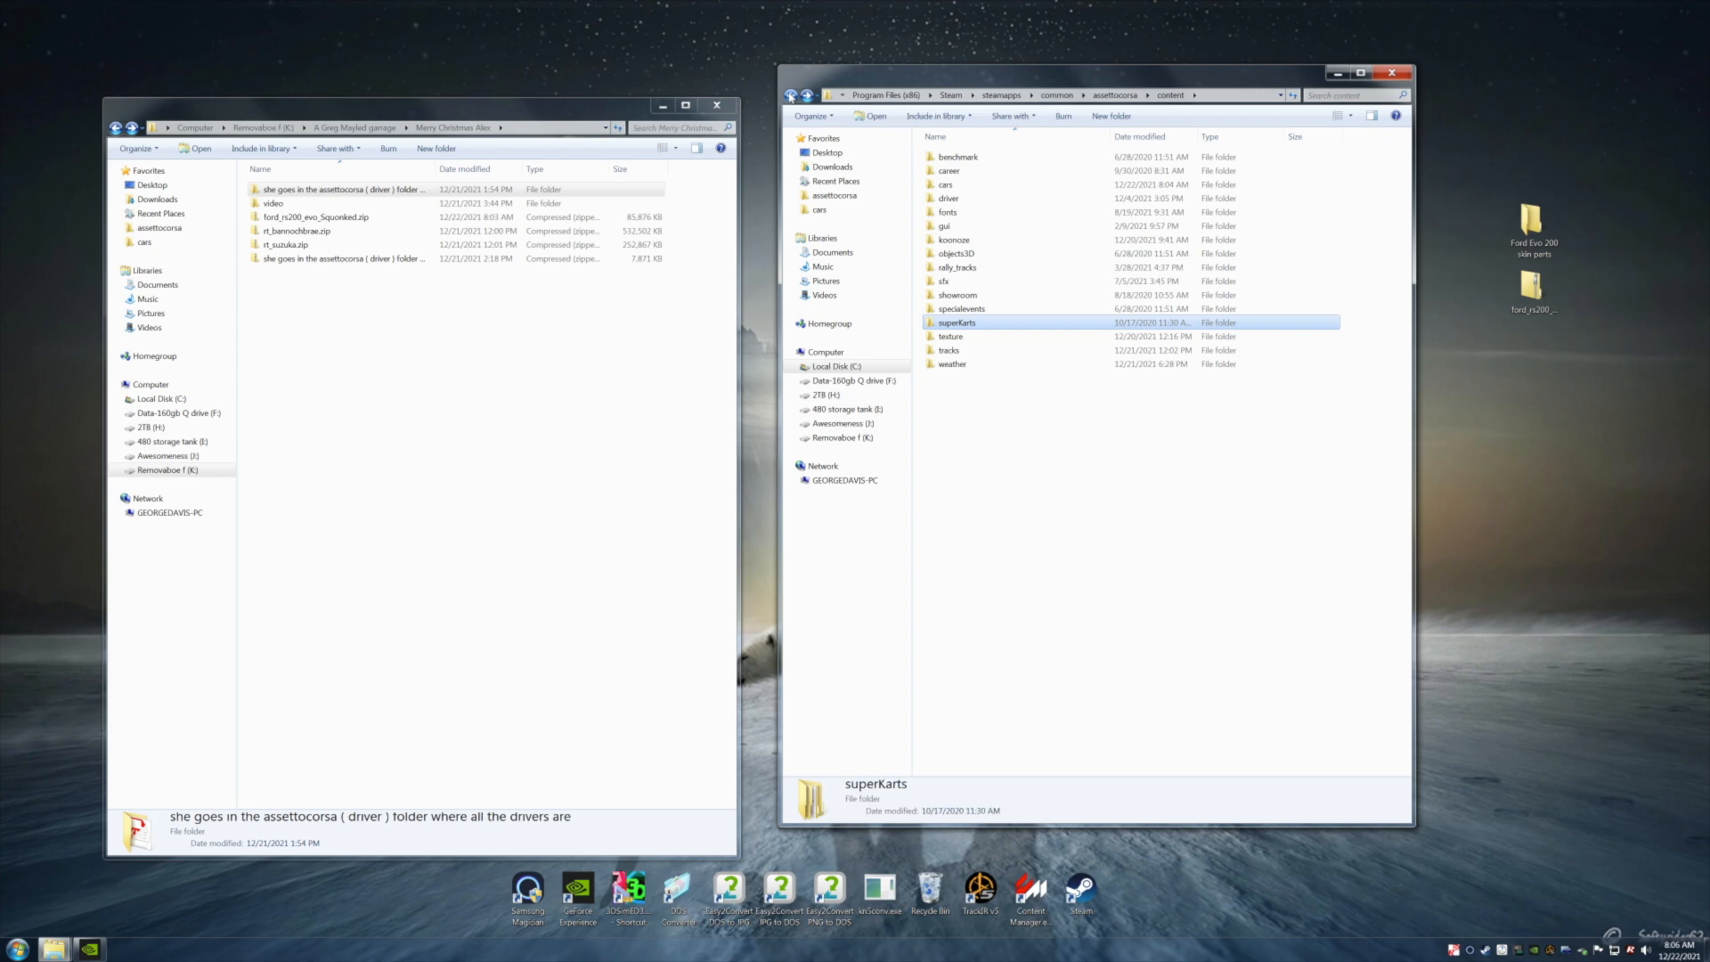
pyautogui.click(790, 95)
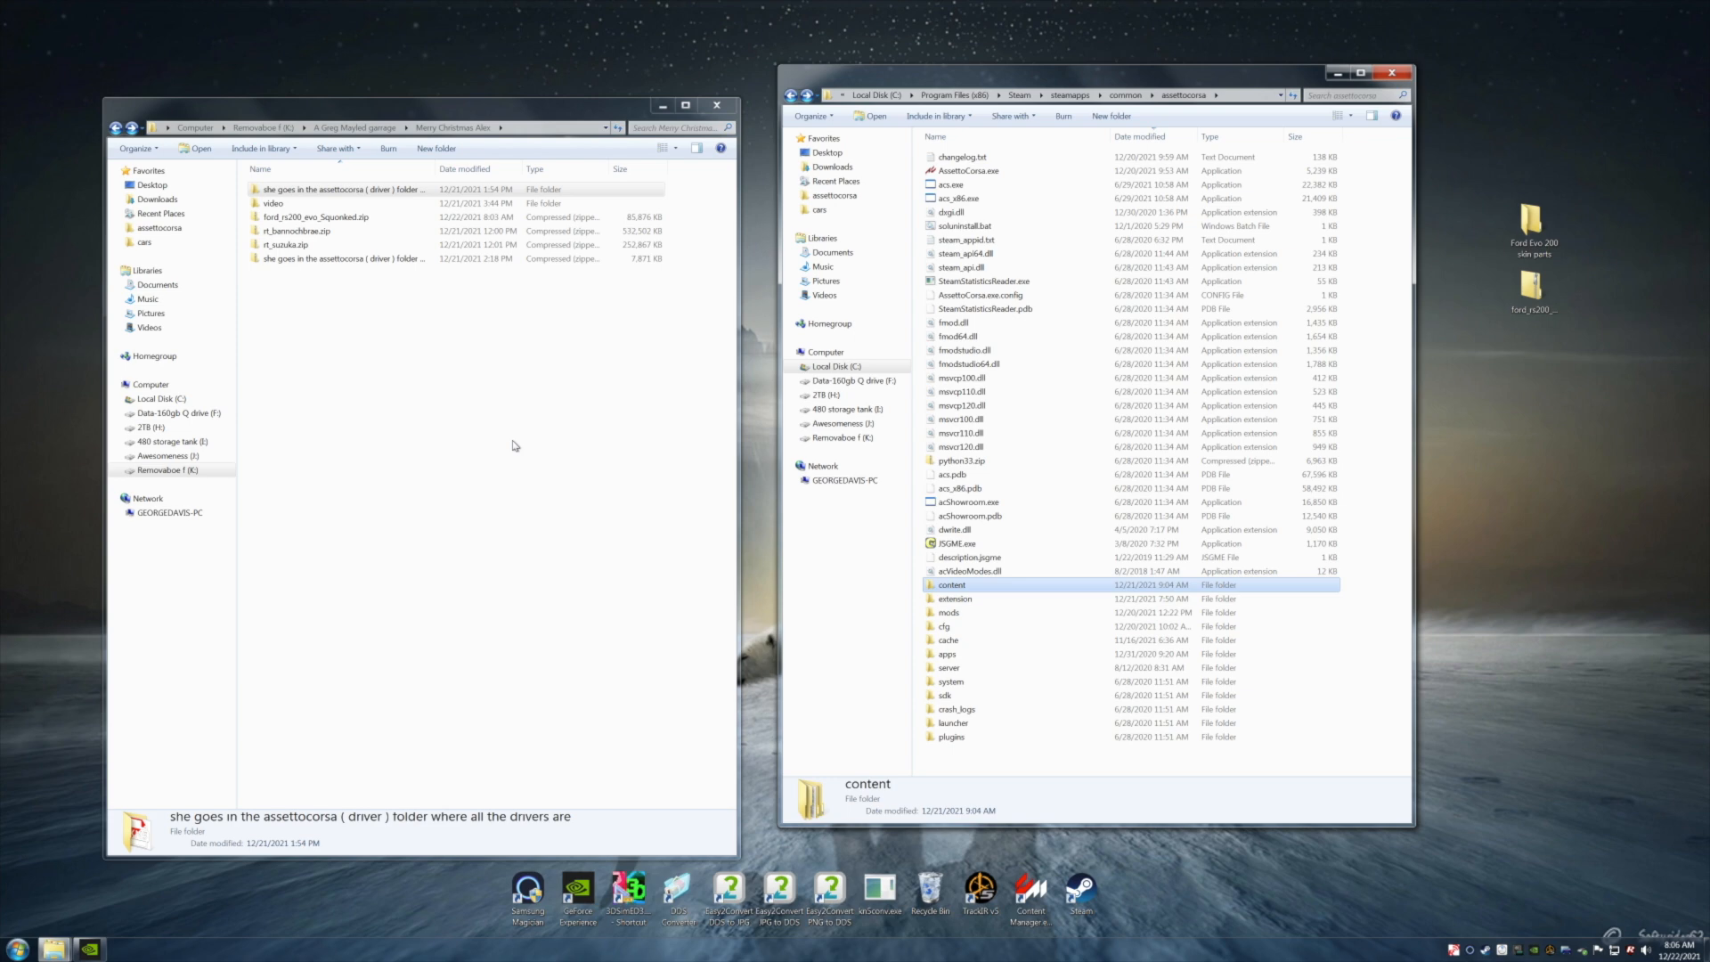
pyautogui.click(791, 96)
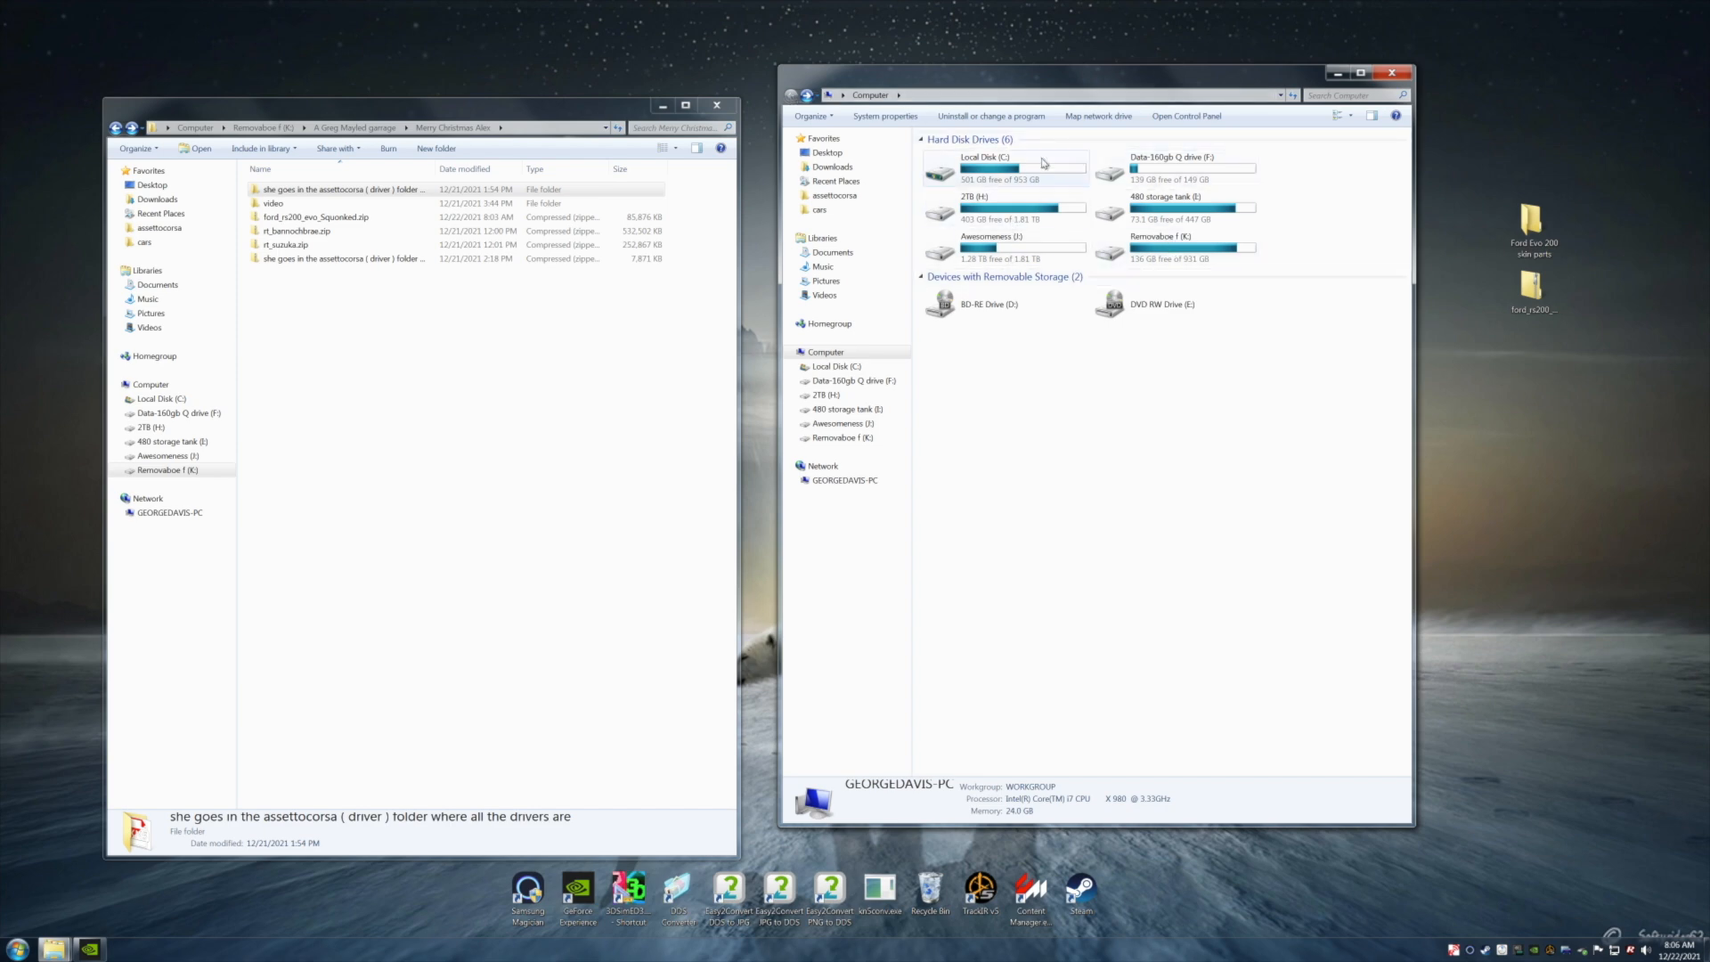
# Minimize the drive overview window, go back from the Christmas folder to its parent, and close that window.
pyautogui.click(1337, 73)
pyautogui.moveTo(515, 113); pyautogui.dragTo(997, 111)
pyautogui.click(832, 323)
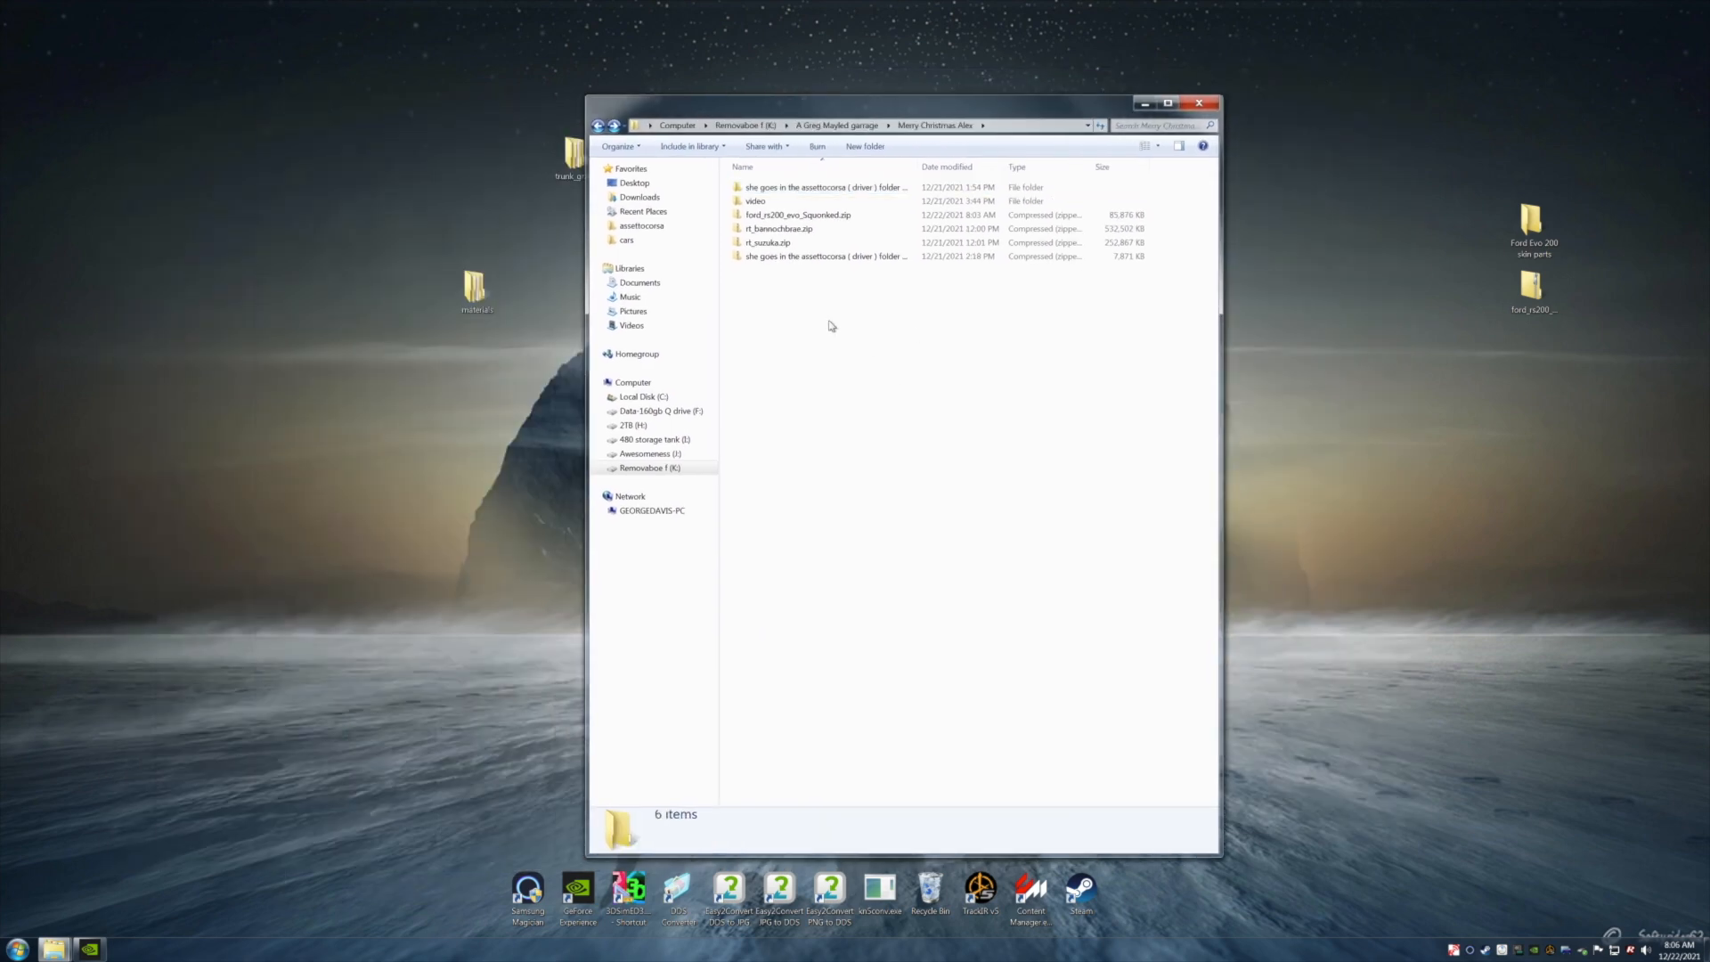
pyautogui.click(597, 126)
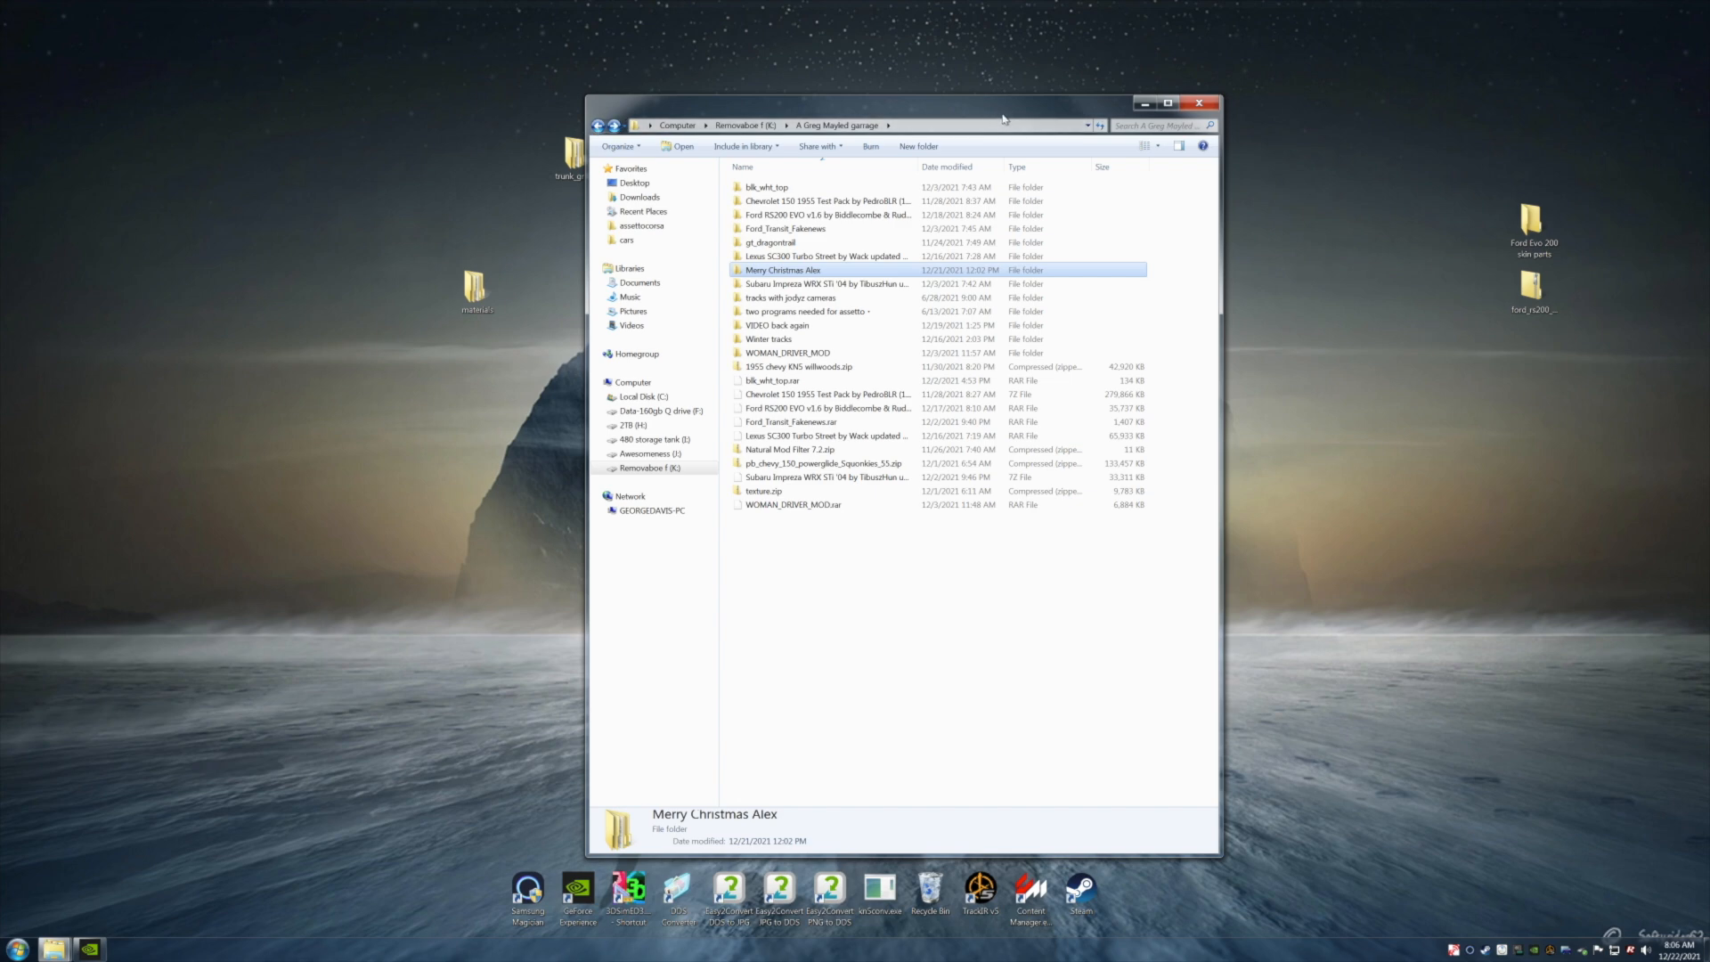
pyautogui.click(1199, 103)
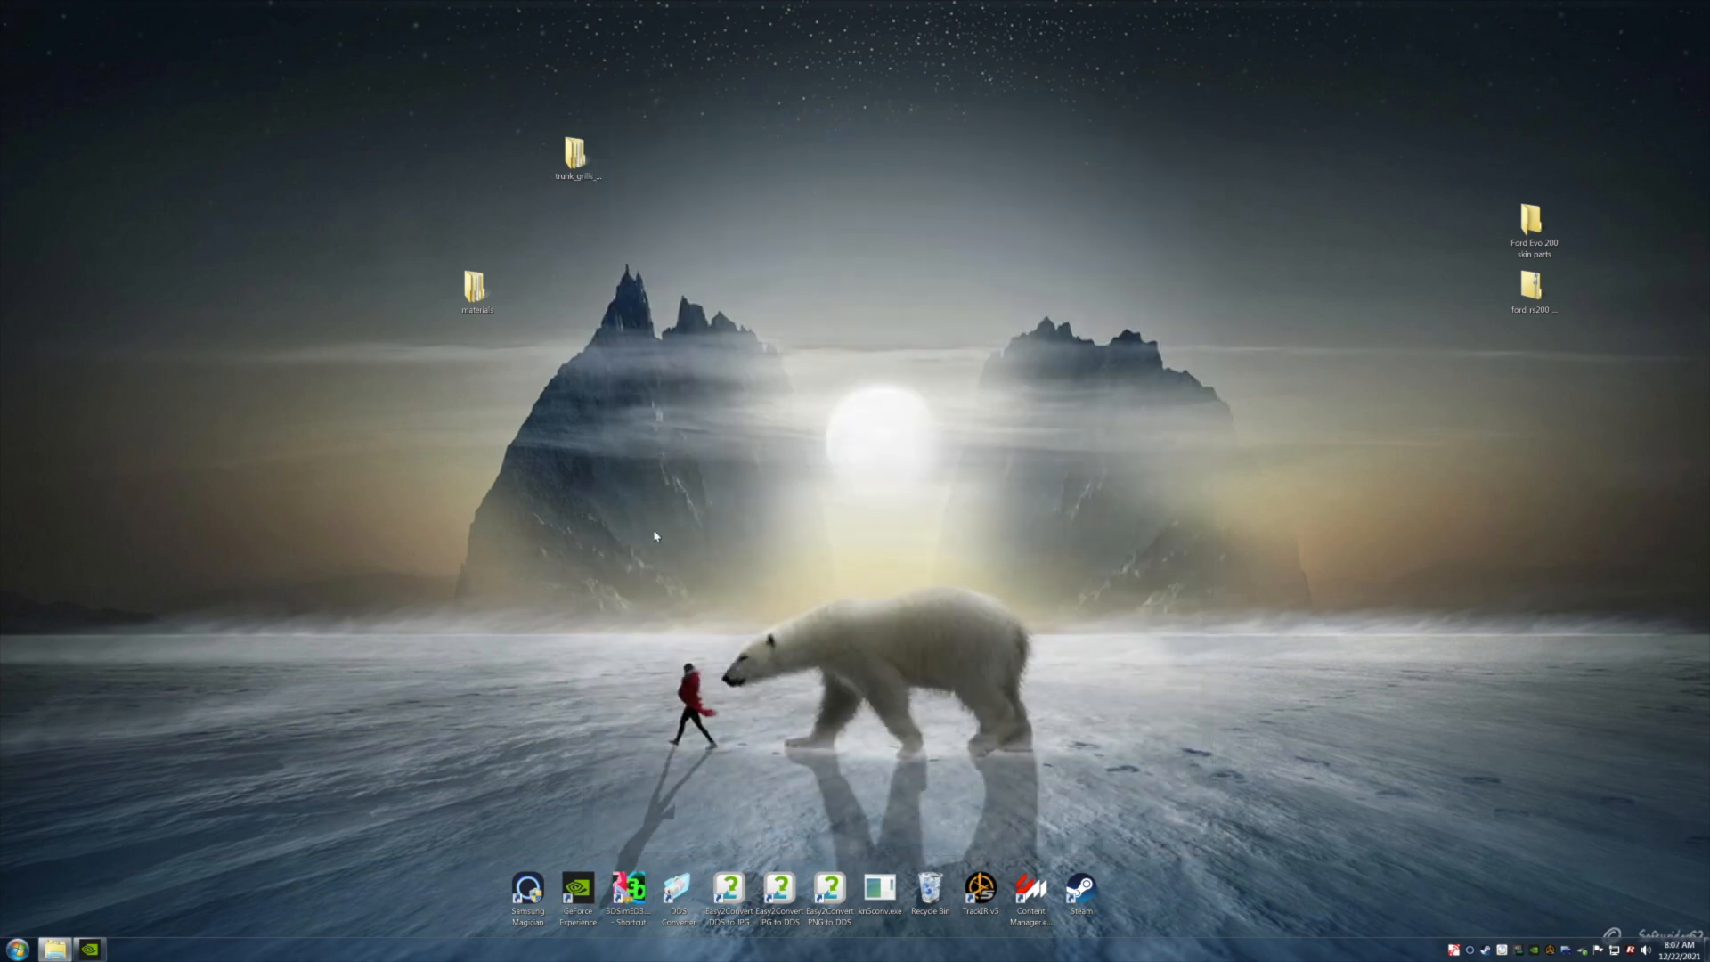